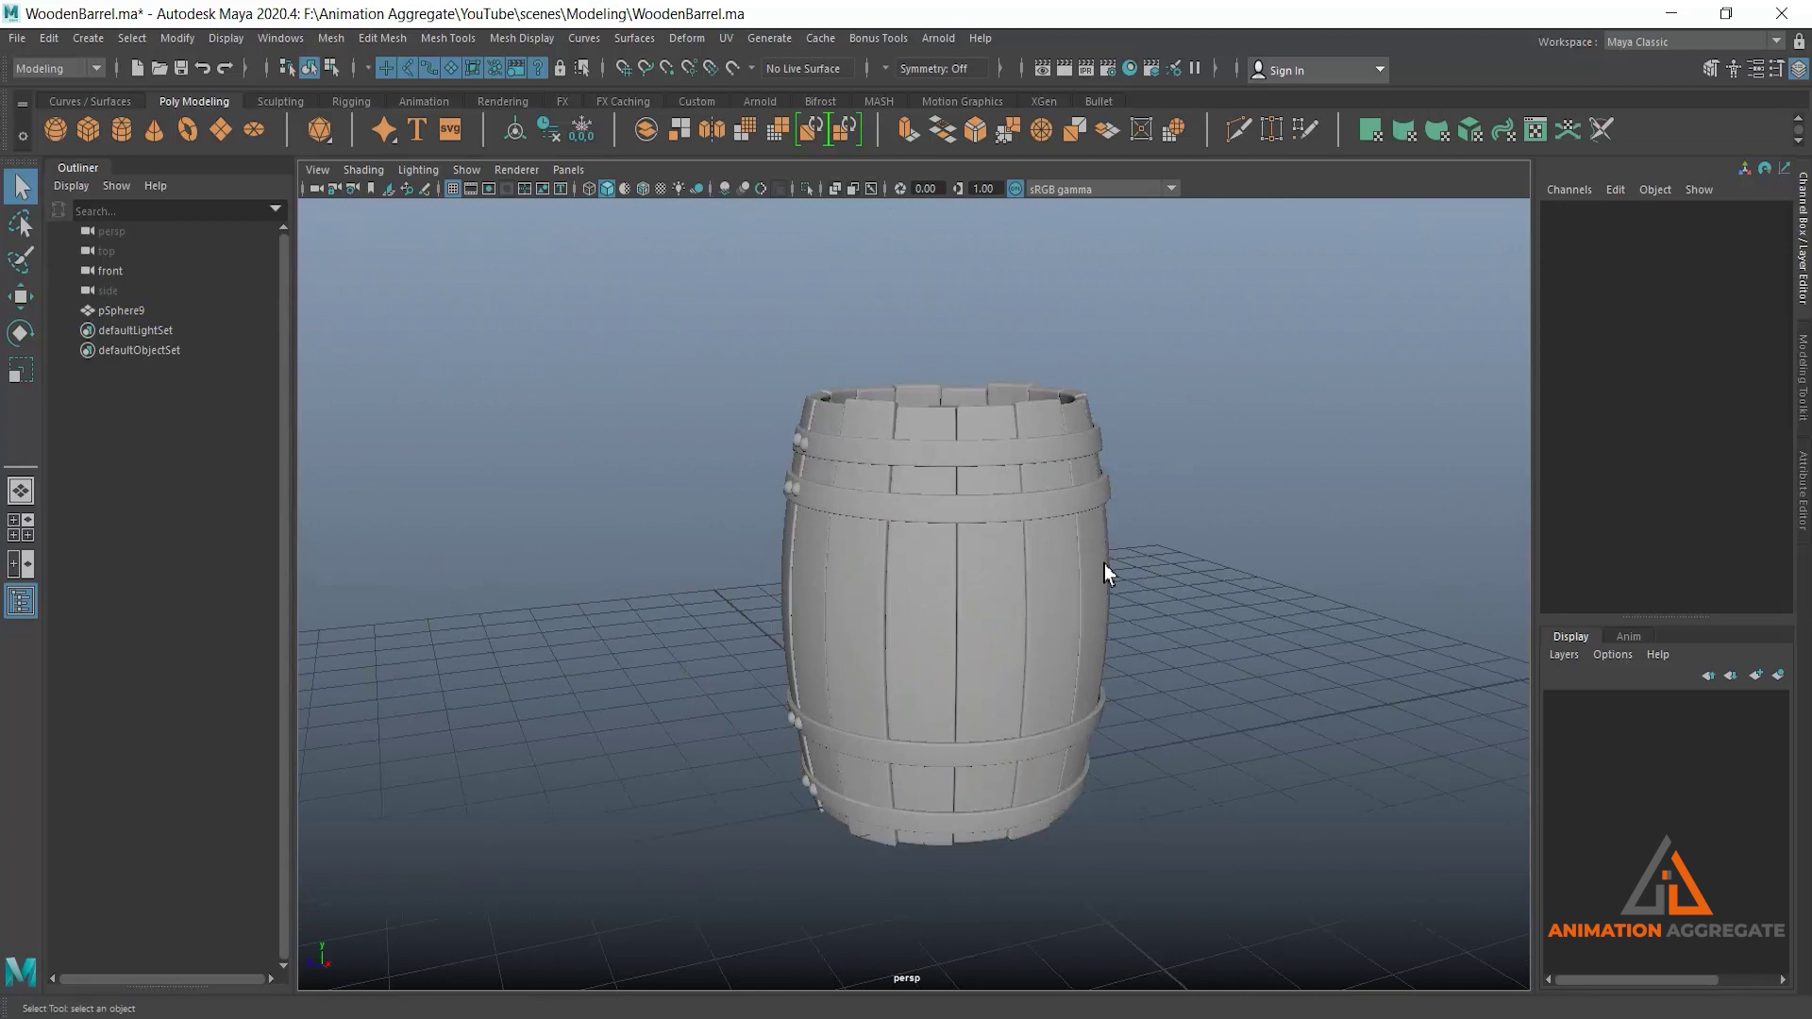
left_click_drag(1104, 565, 993, 523, "alt")
left_click(981, 508)
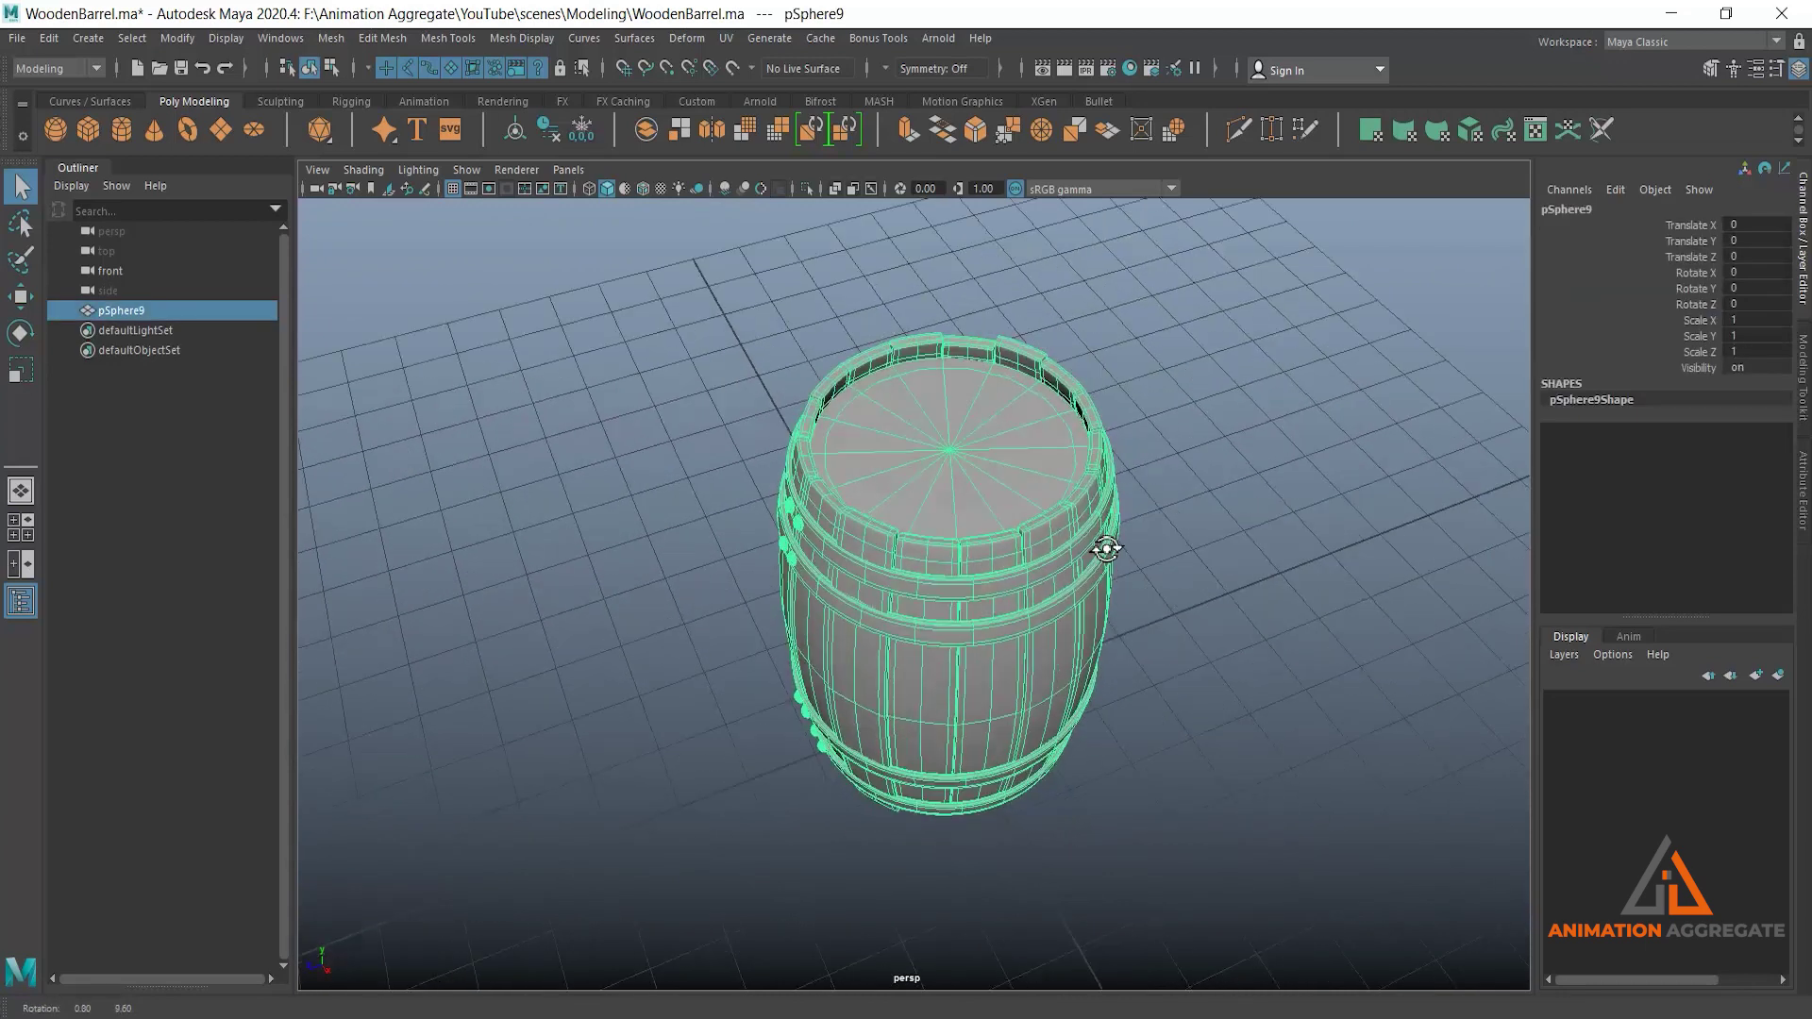
left_click(1215, 468)
left_click_drag(1216, 467, 910, 512, "alt")
Start a new empty scene in place of the wooden barrel scene.
left_click(16, 38)
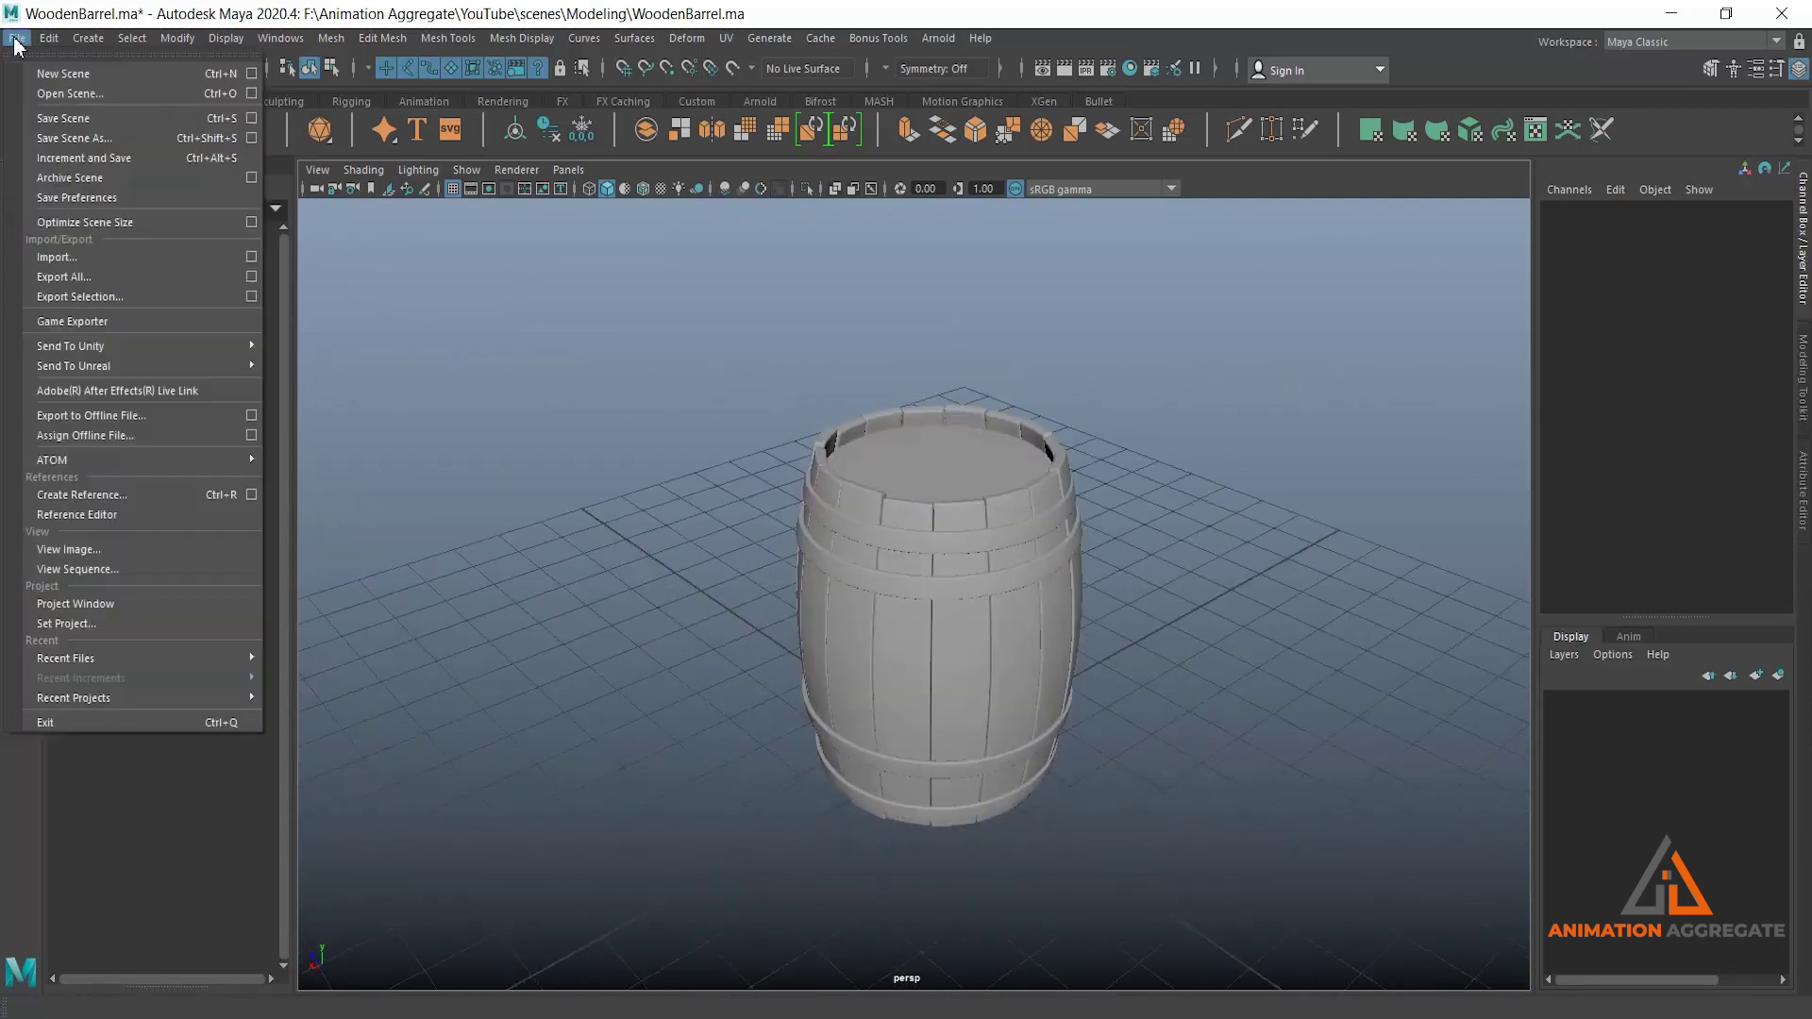
left_click(83, 71)
left_click(915, 524)
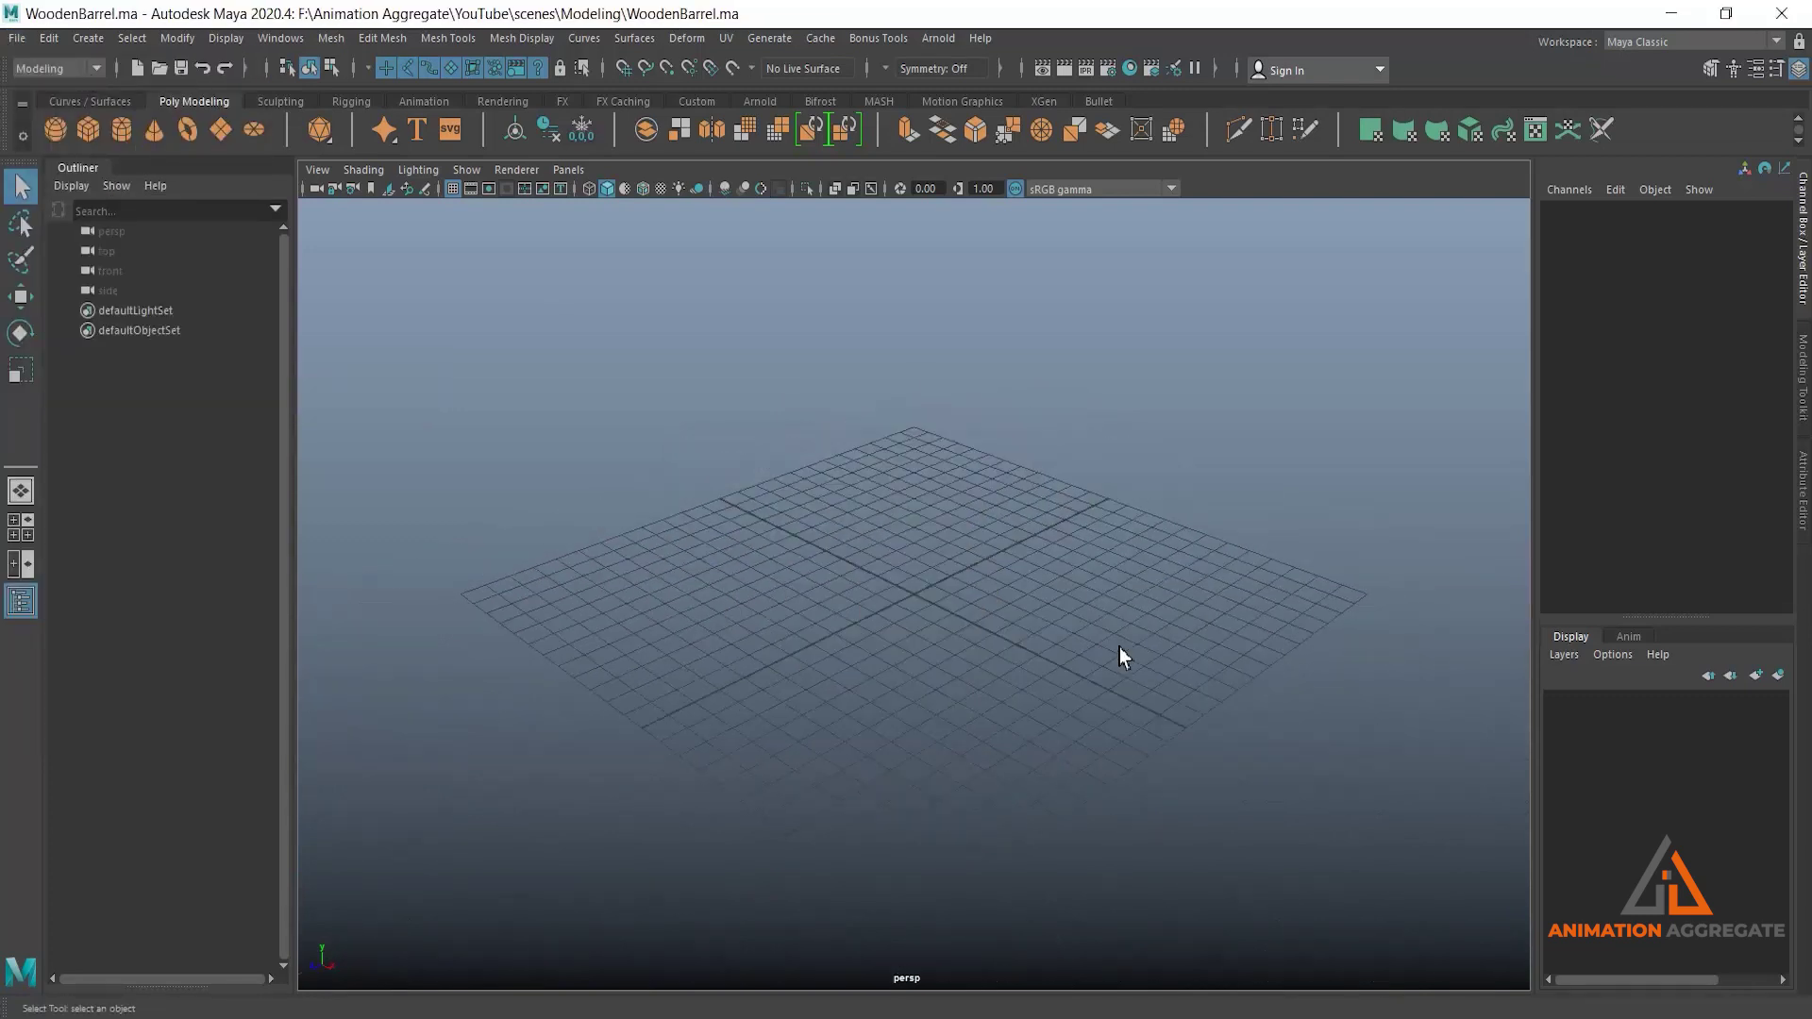
Import the wooden barrel reference photo as an image plane in the front view.
key("space")
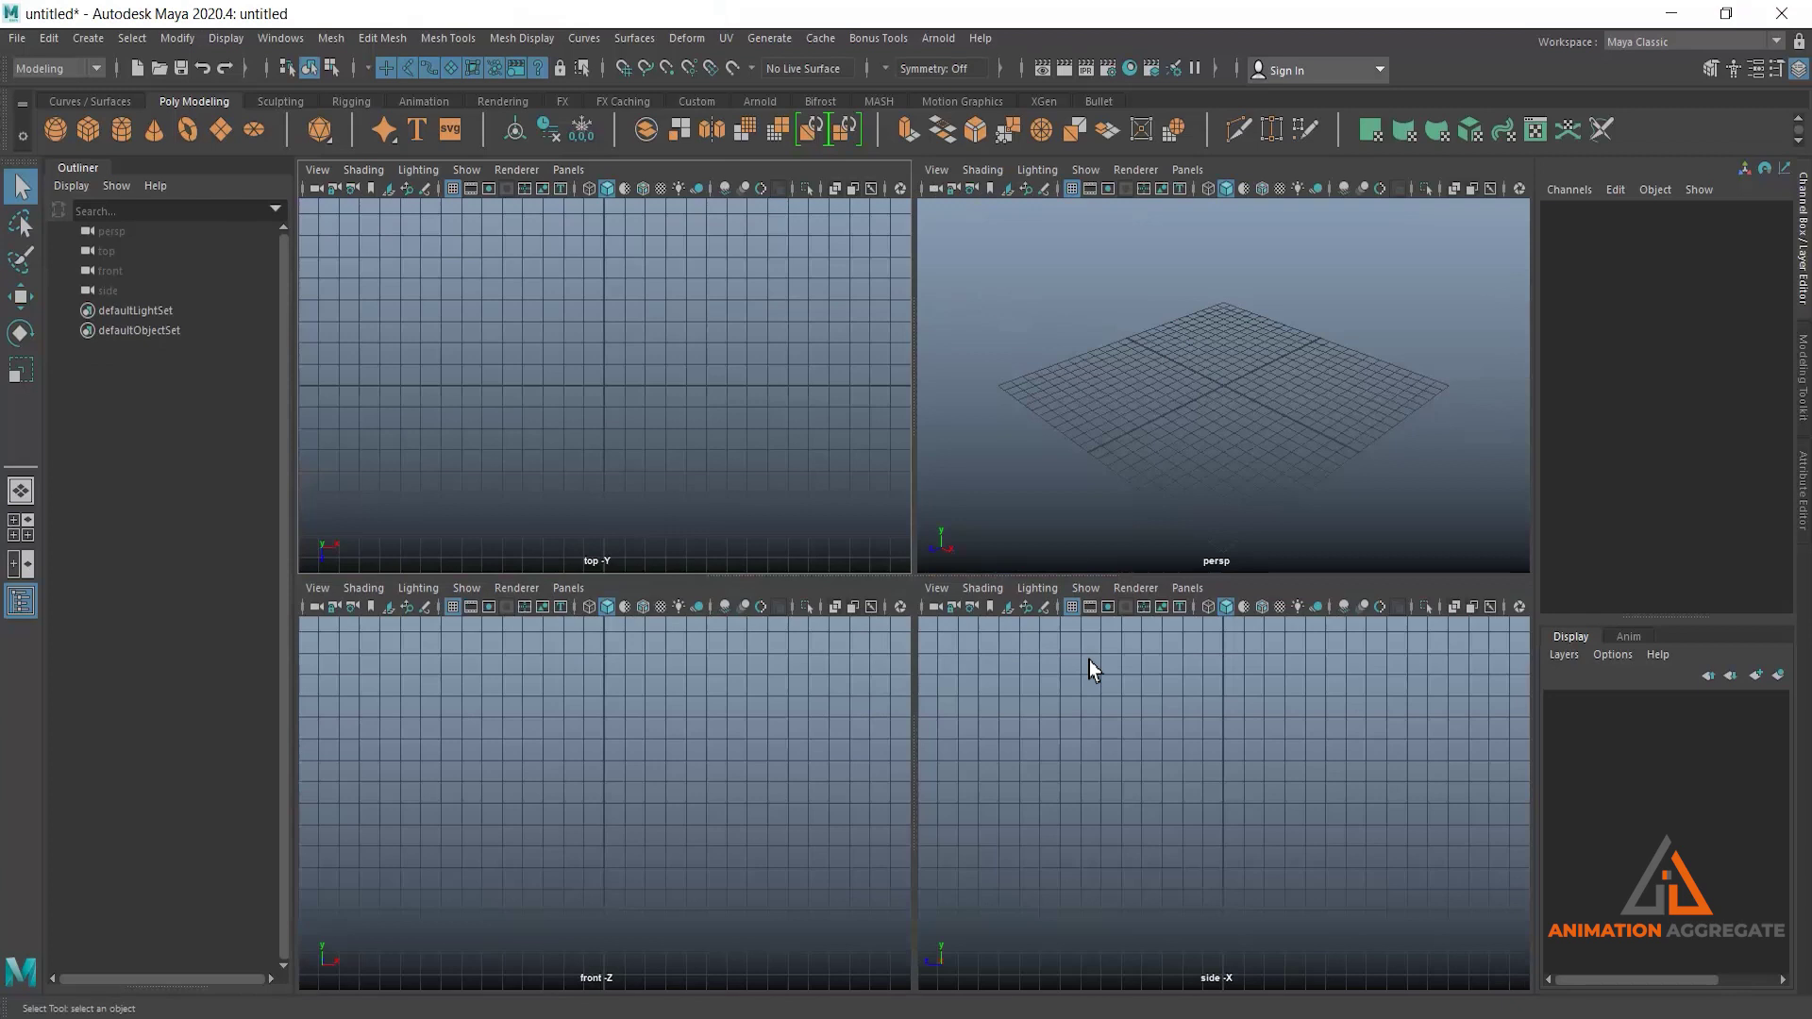
left_click(643, 848)
key("space")
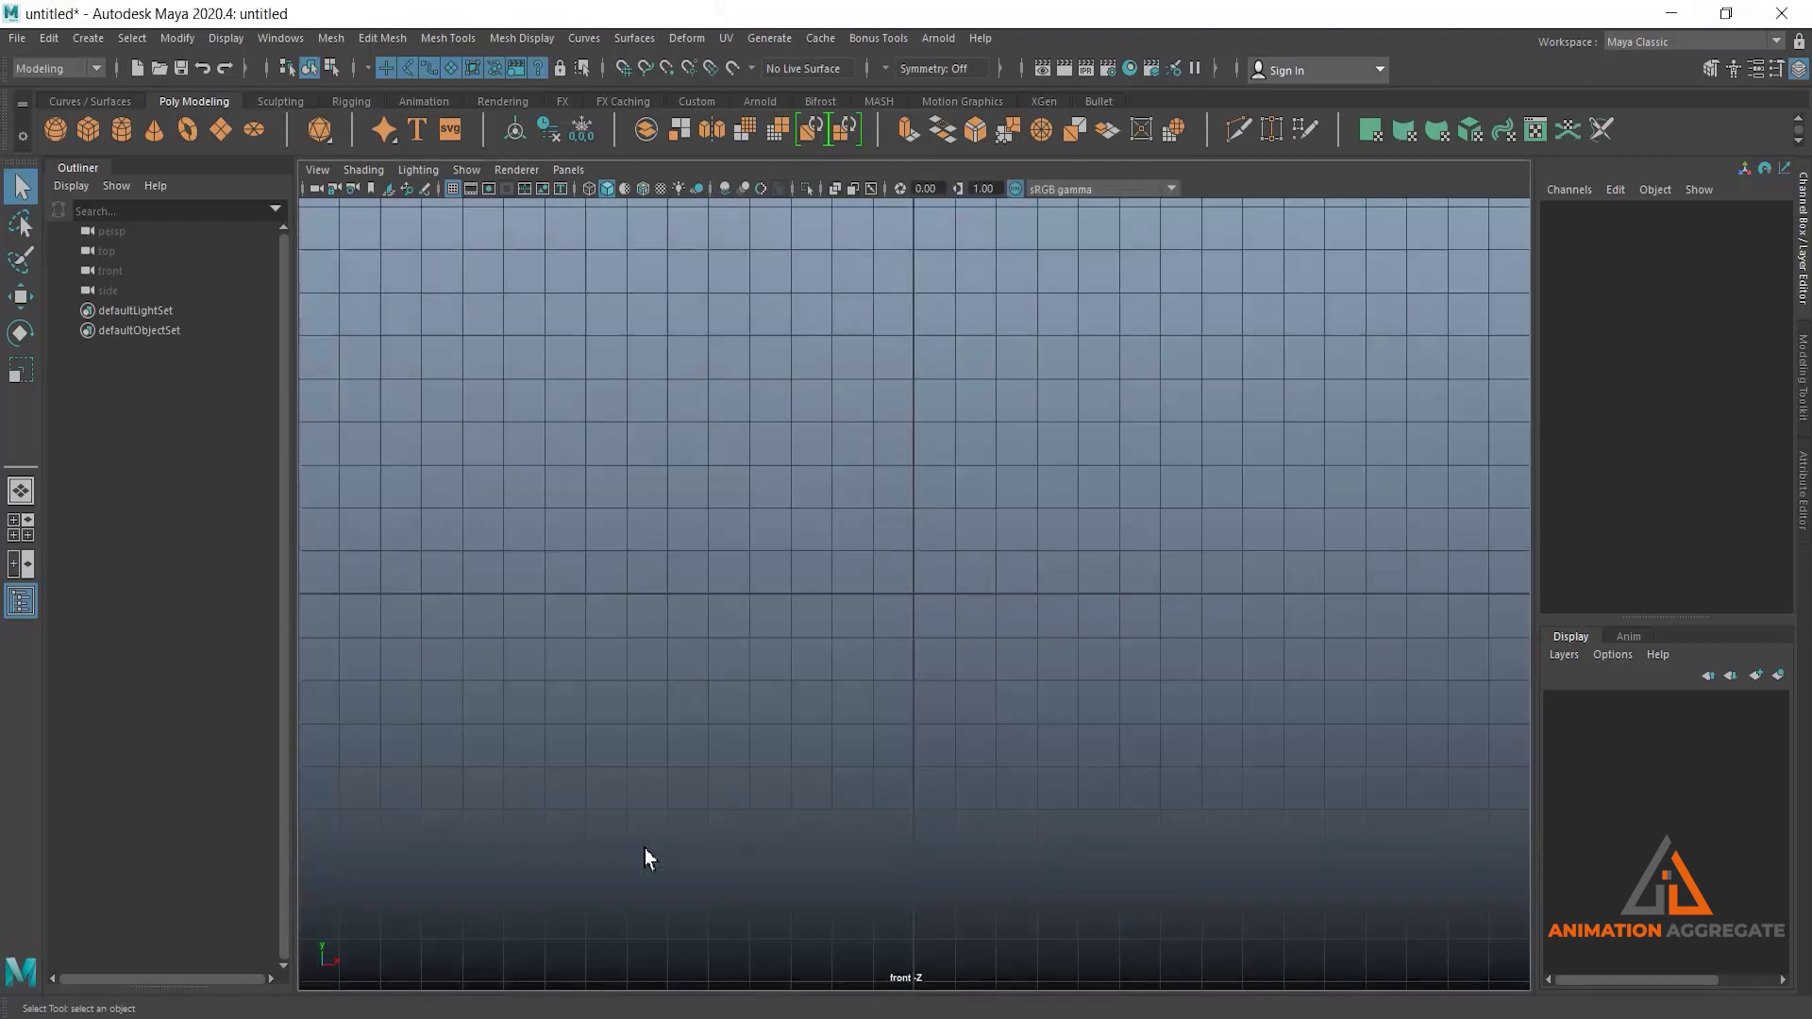
left_click(318, 170)
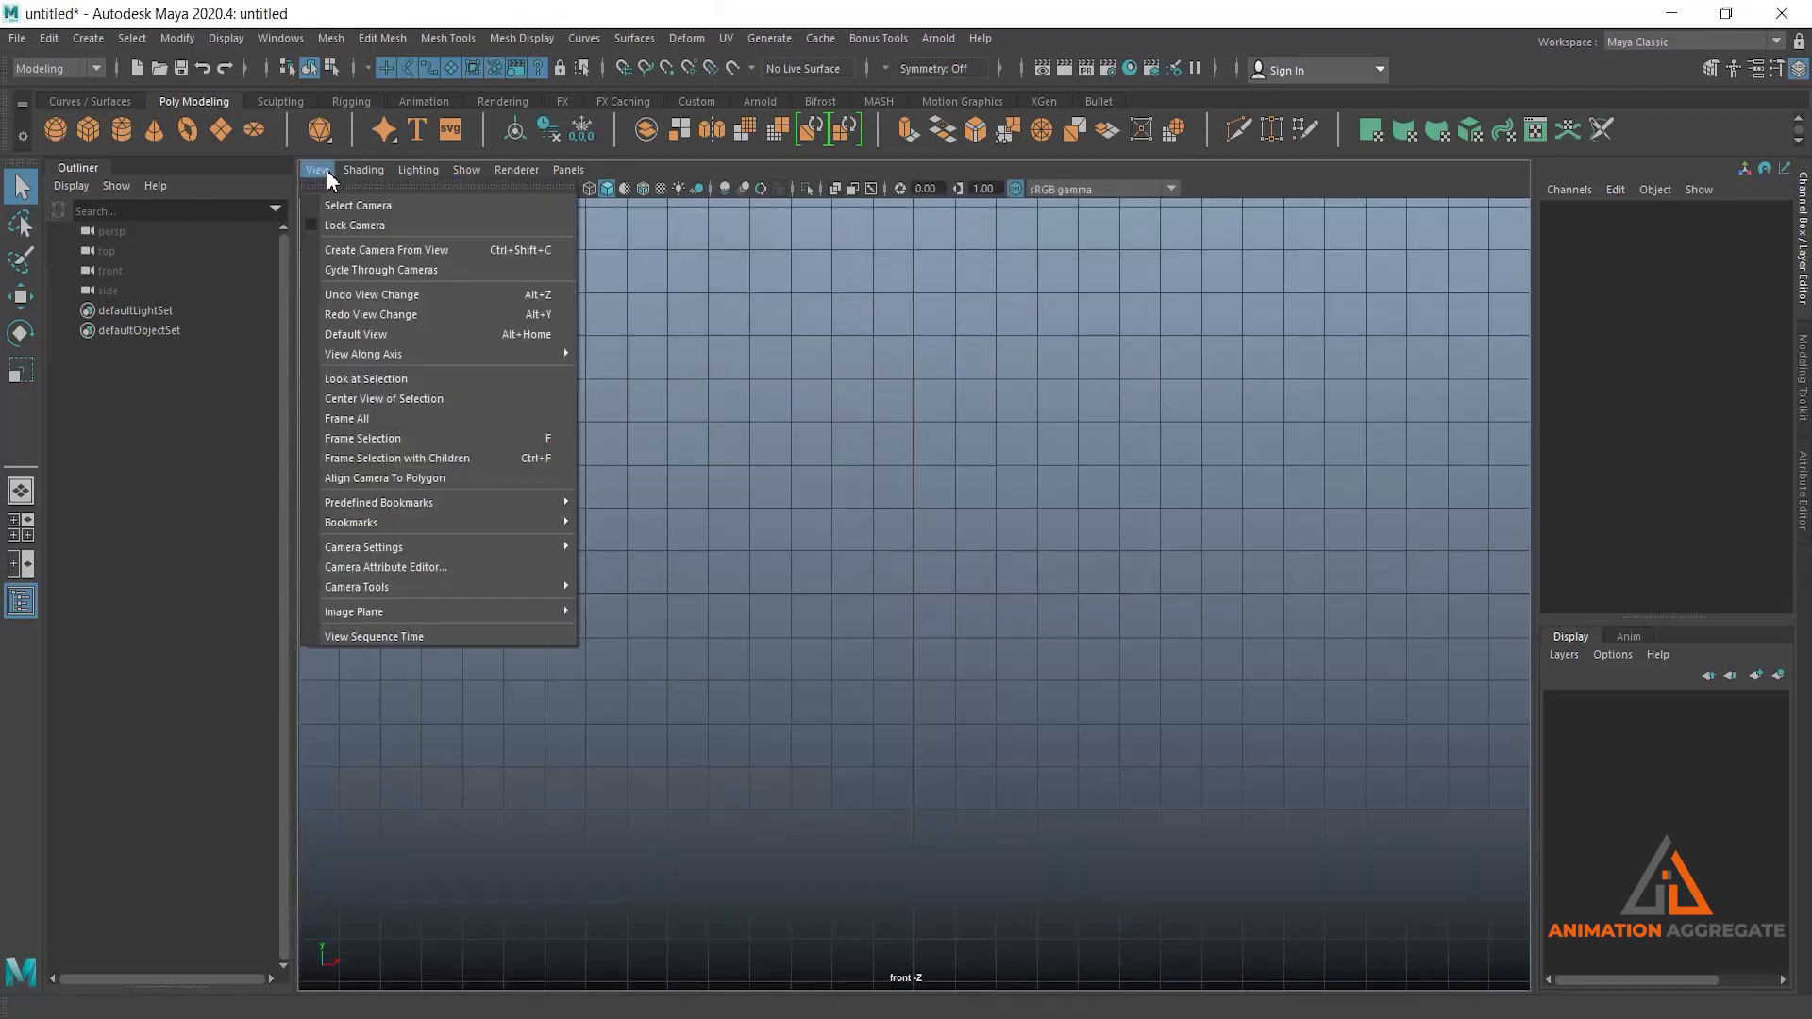
mouse_move(468, 620)
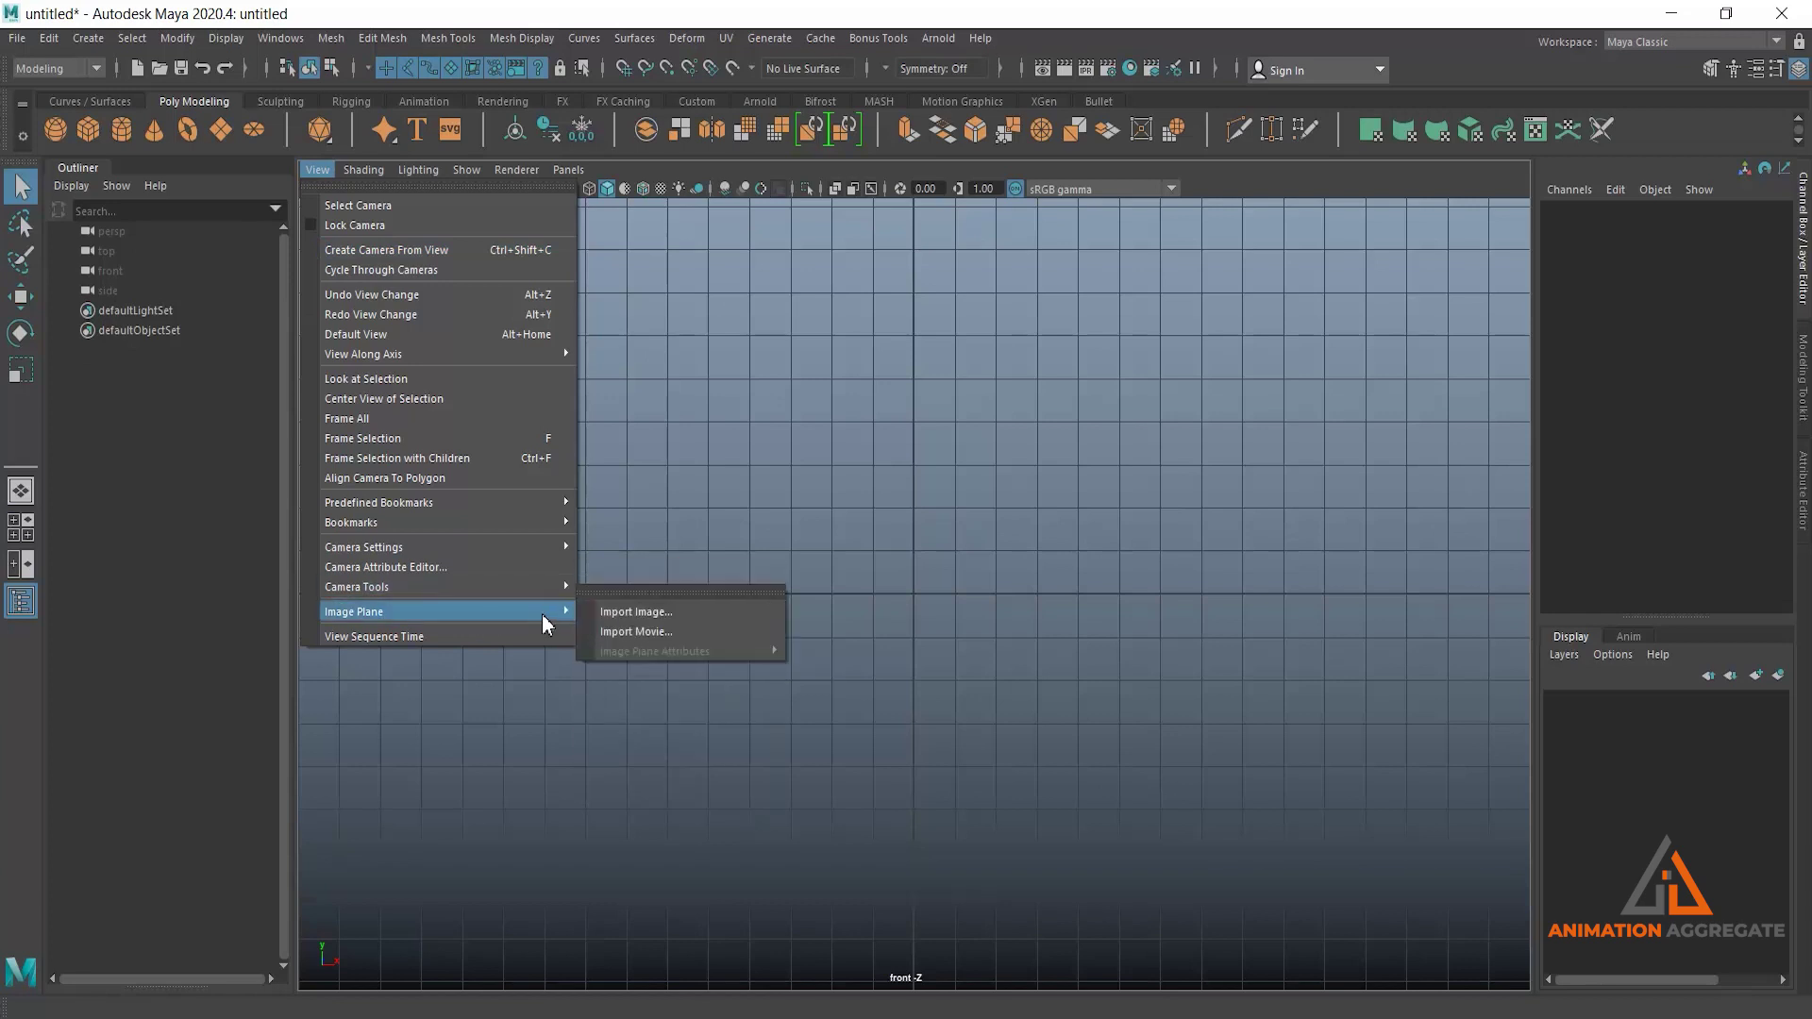
left_click(941, 646)
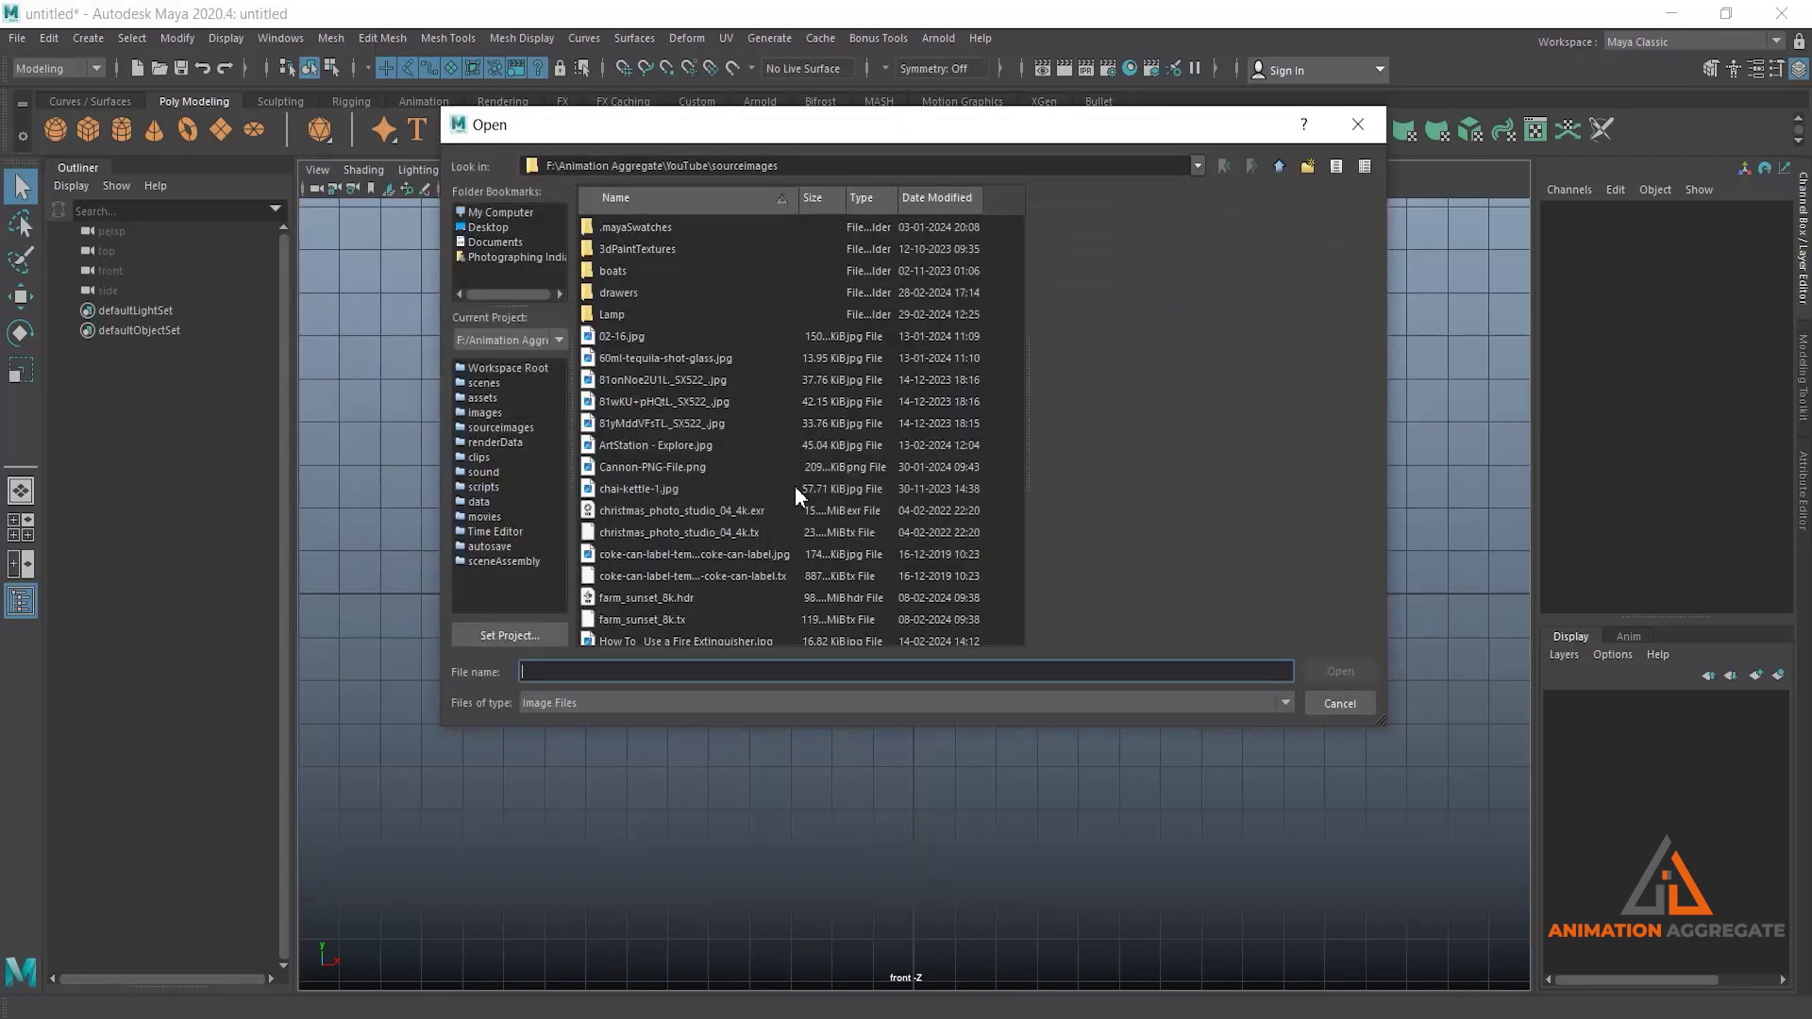
left_click(1366, 676)
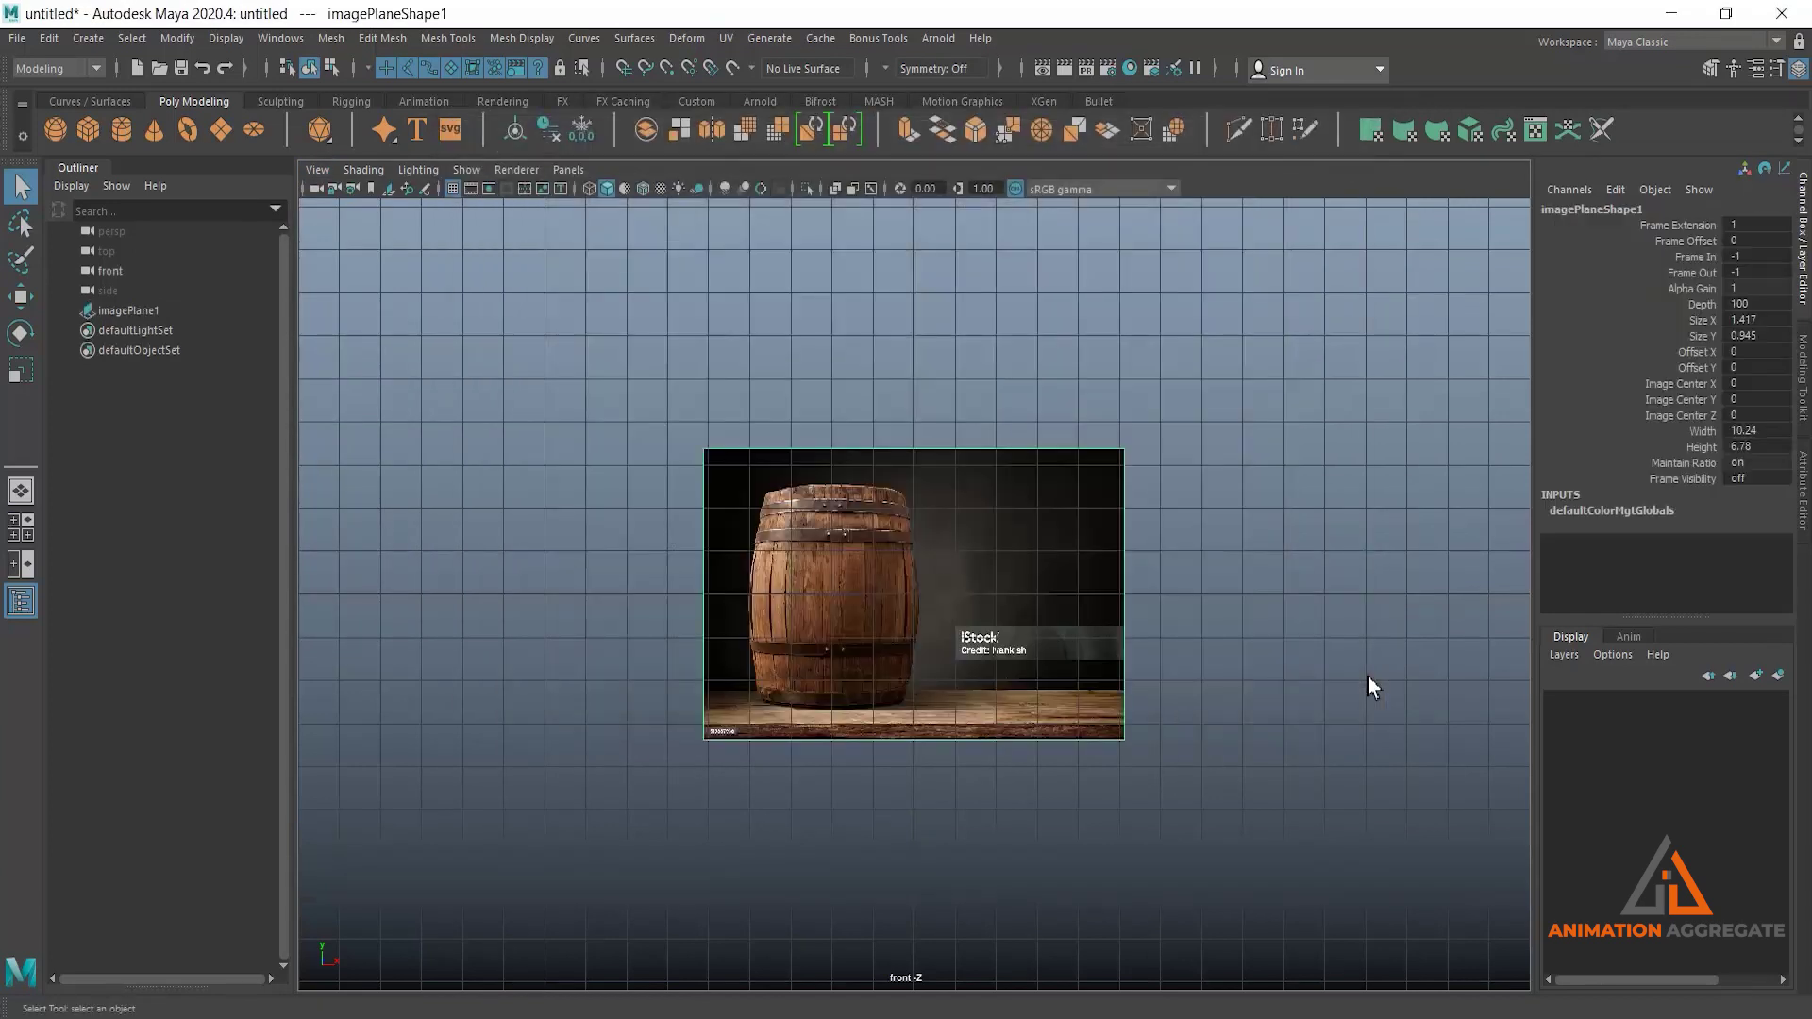
Move the image plane up and sideways in the front view so the barrel stands on the ground line, centred on the vertical axis.
scroll(1041, 619, "up", 2)
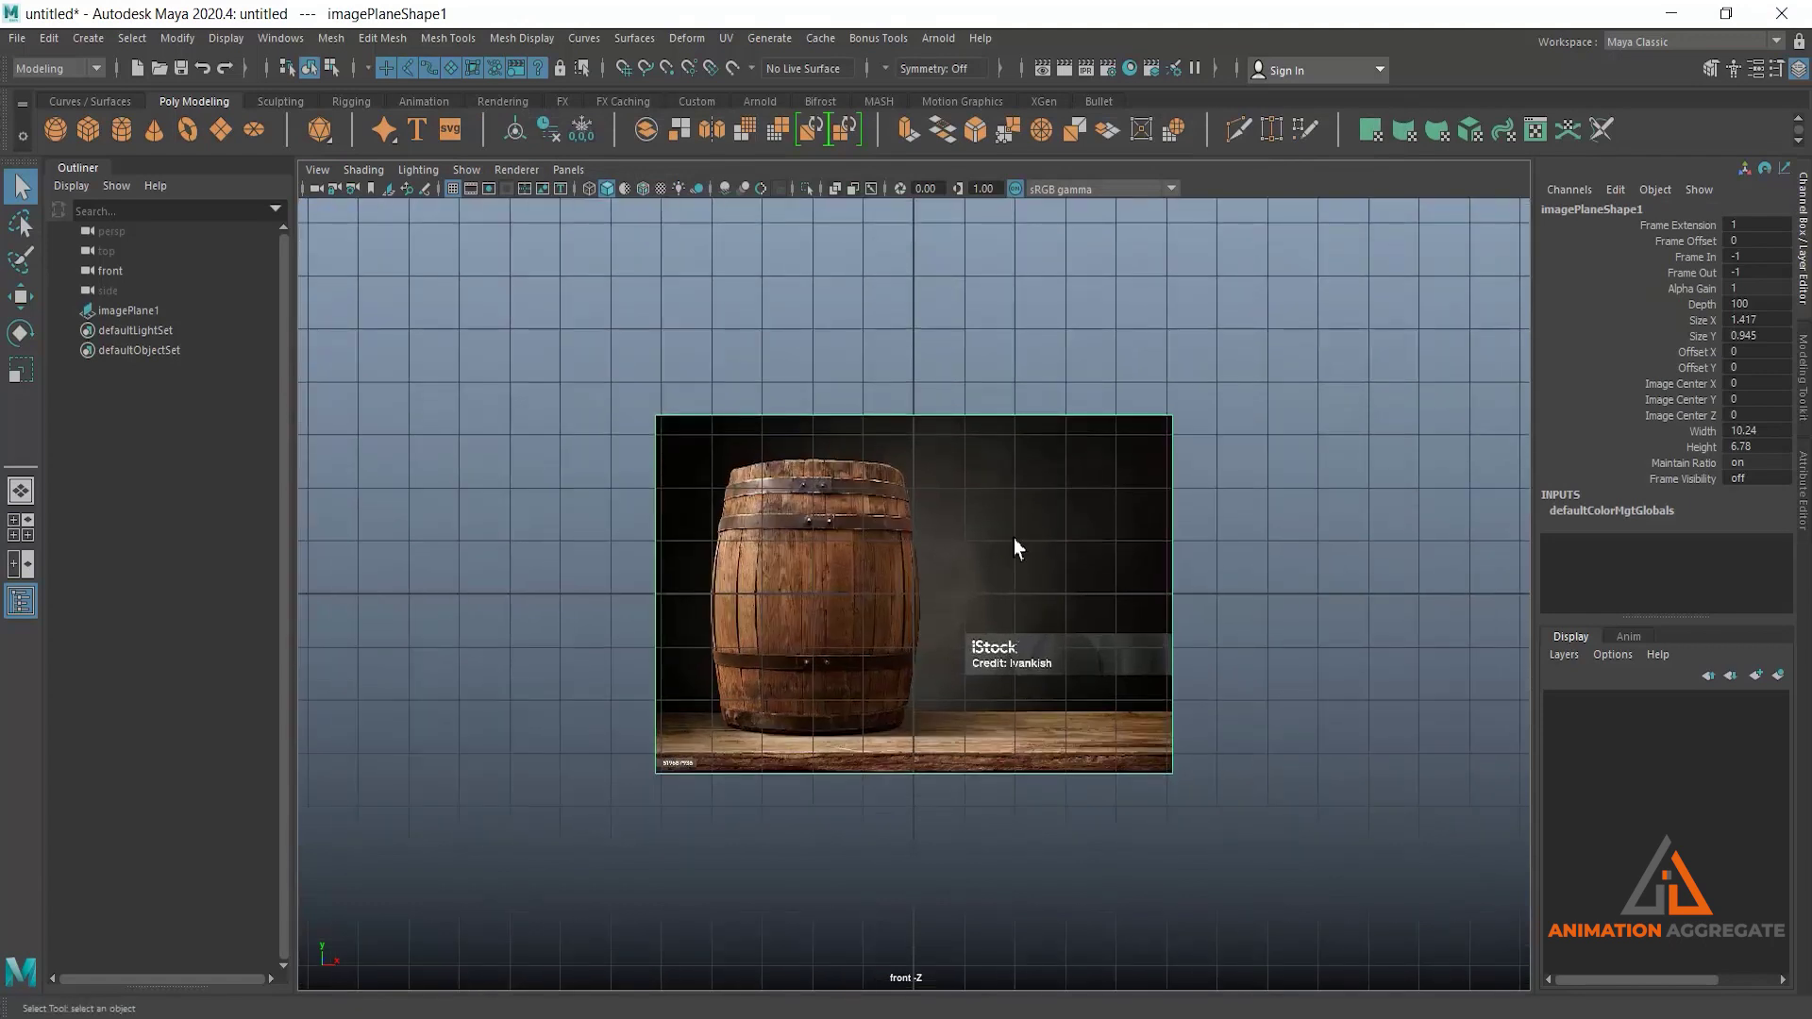
key("w")
left_click_drag(902, 501, 894, 359)
left_click_drag(1003, 466, 1098, 478)
Push the image plane back along the Z axis in the perspective view, behind the grid's centre.
key("space")
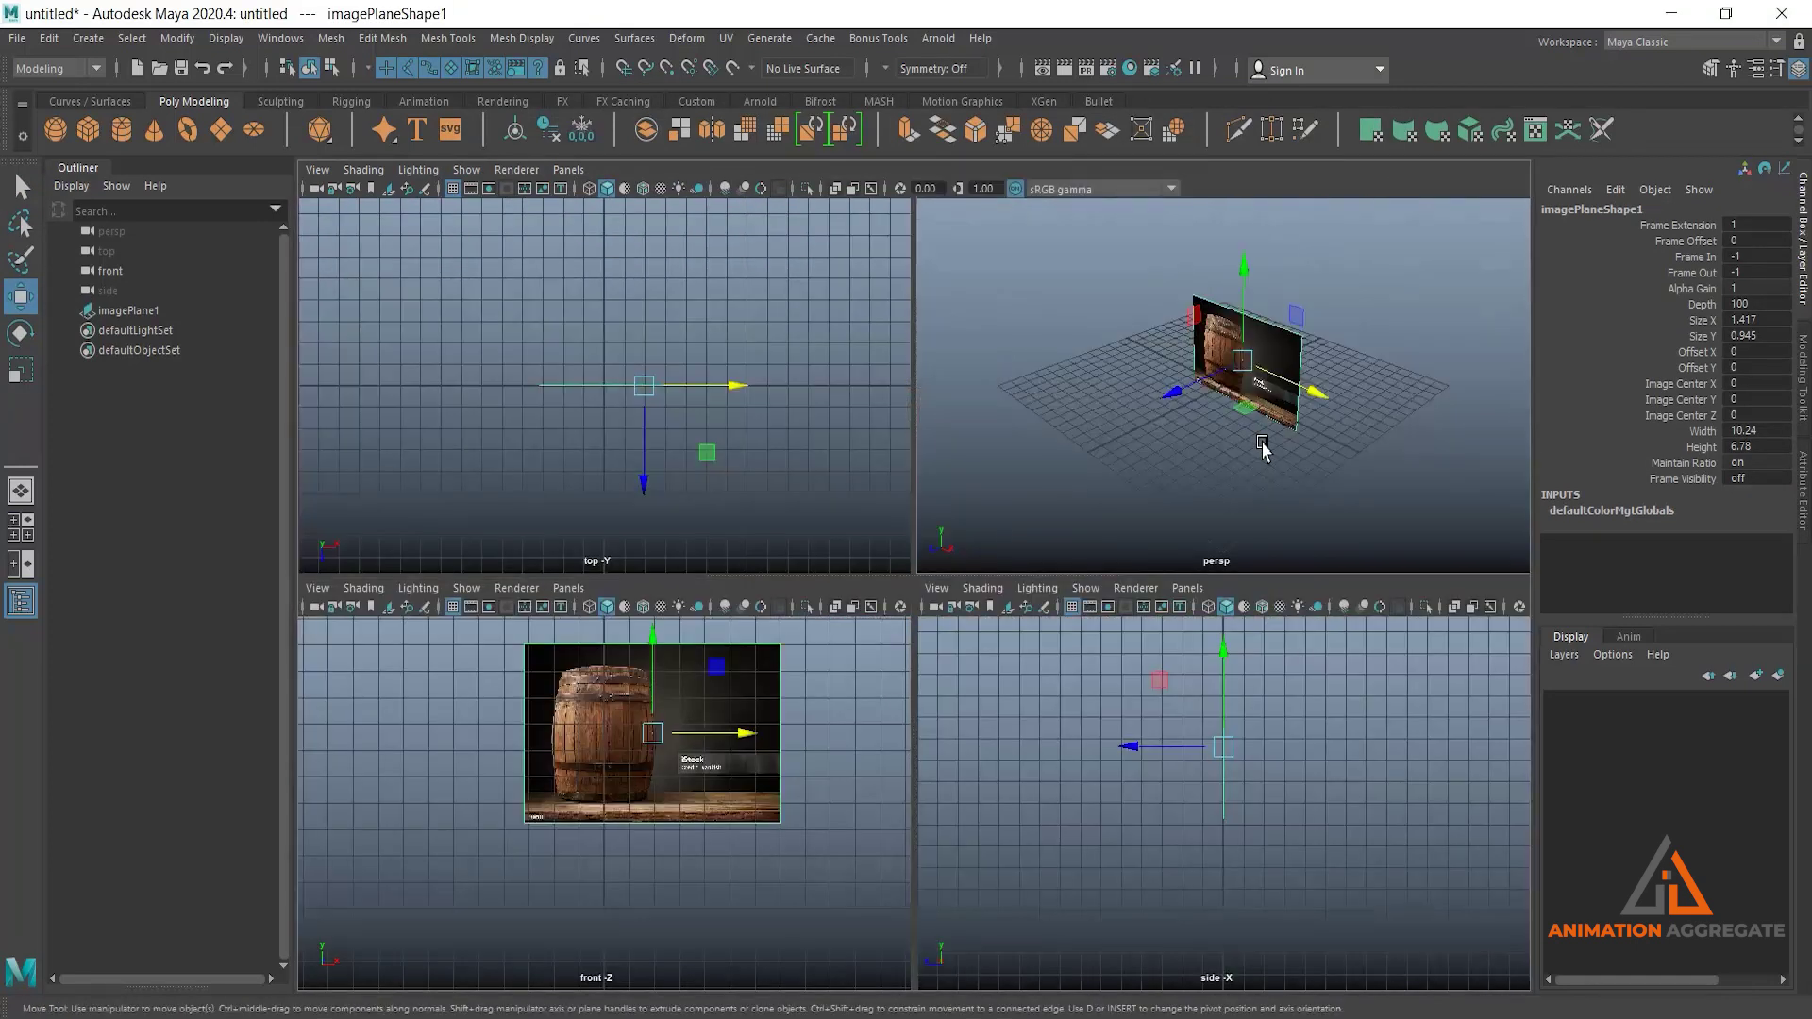
key("space")
left_click_drag(859, 607, 1029, 560)
left_click_drag(912, 615, 1426, 660, "alt")
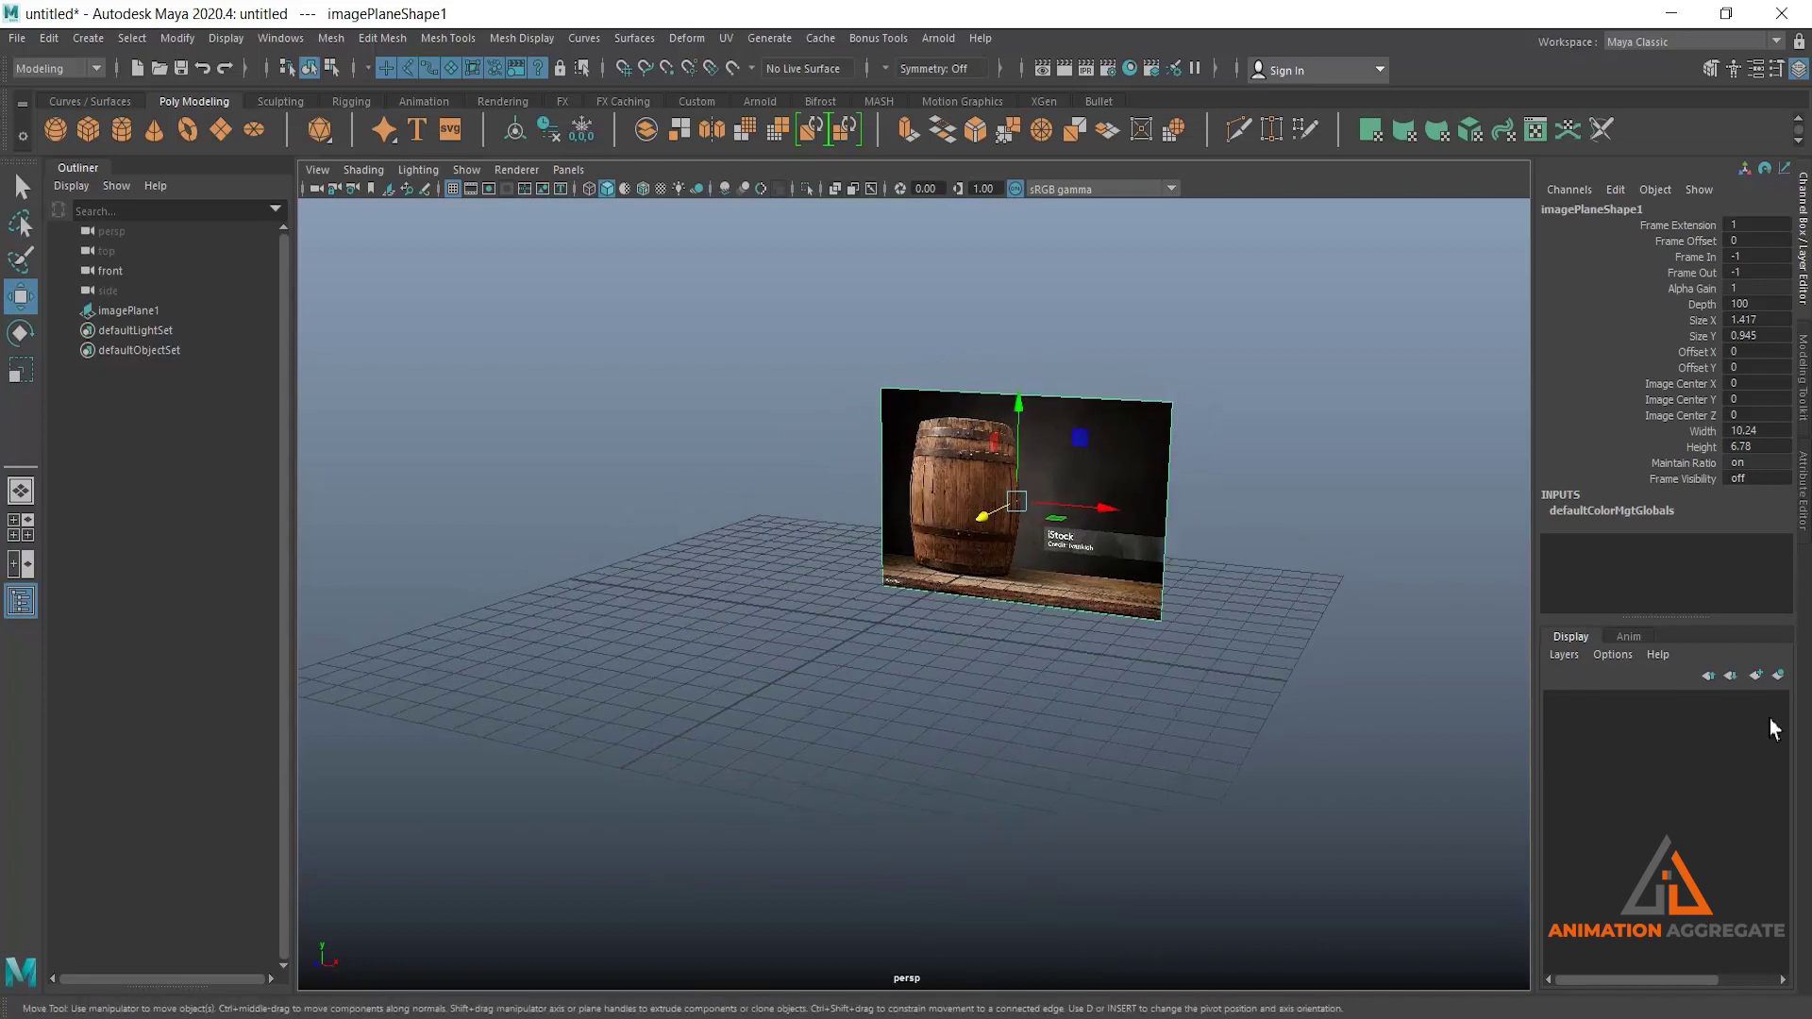
Put the selected image plane in a new display layer named imagePlaneLr.
left_click(1781, 676)
double_click(1646, 702)
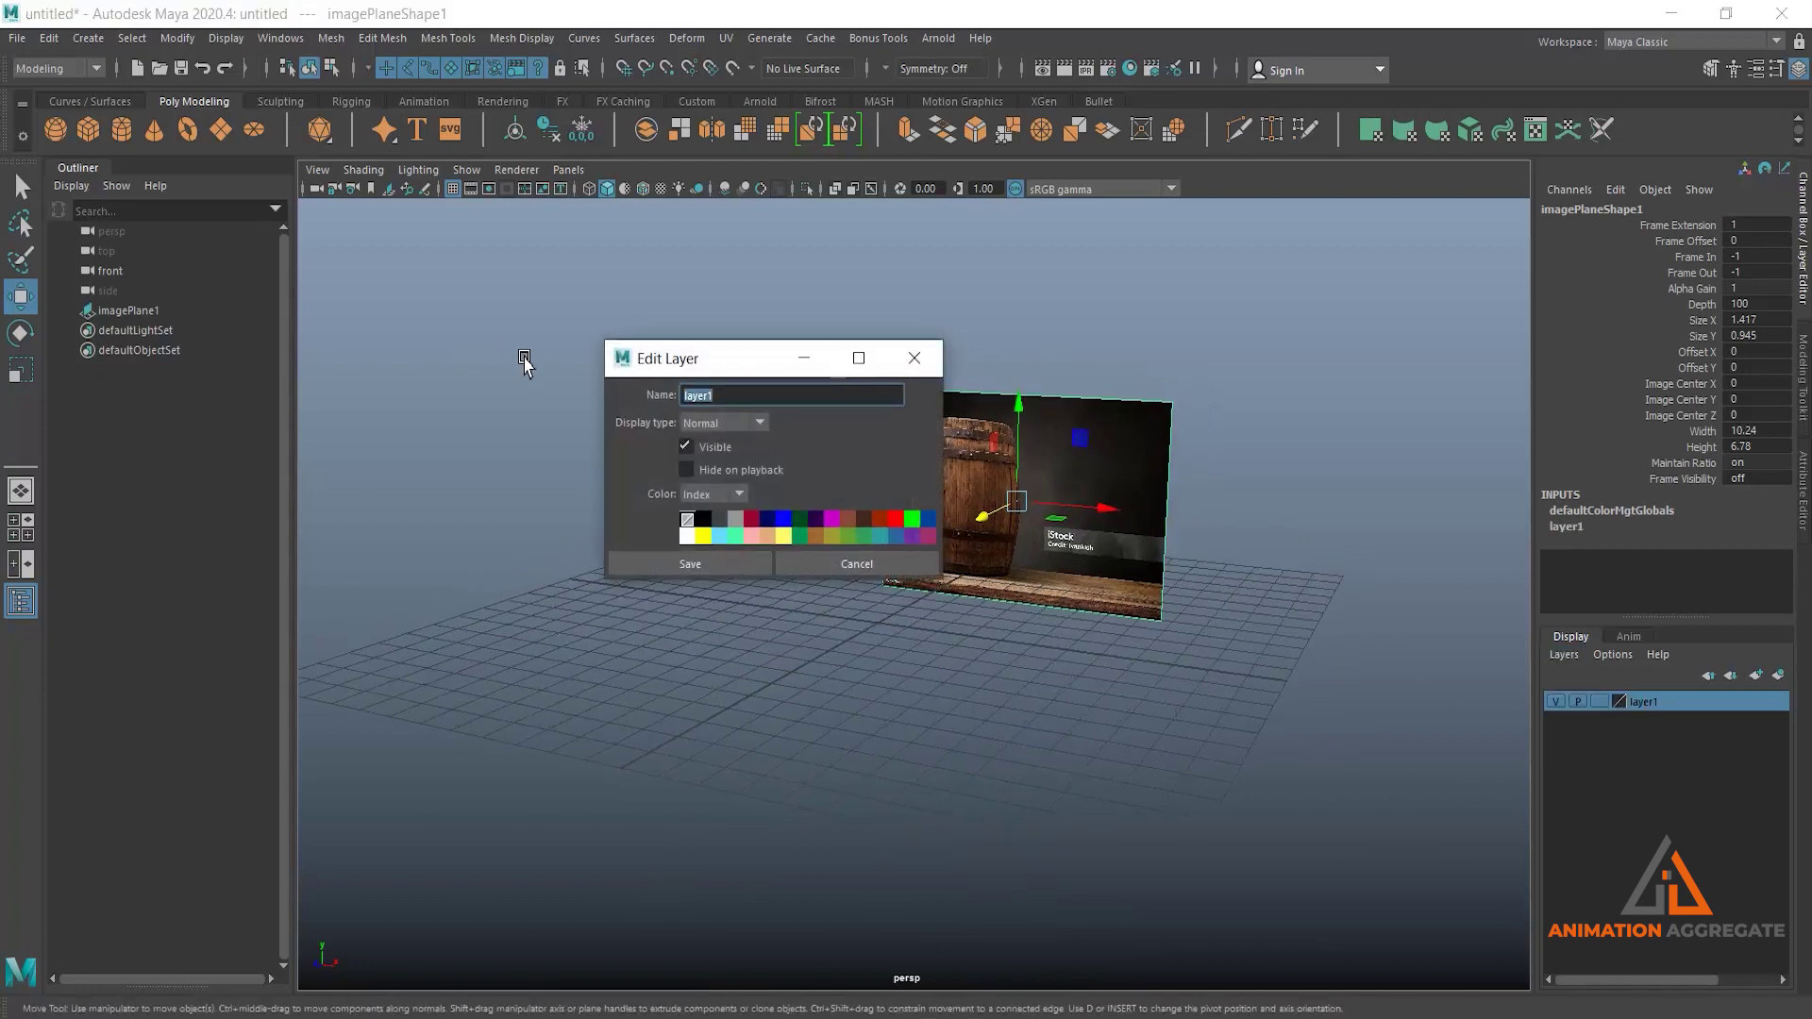
type("ima")
left_click(690, 564)
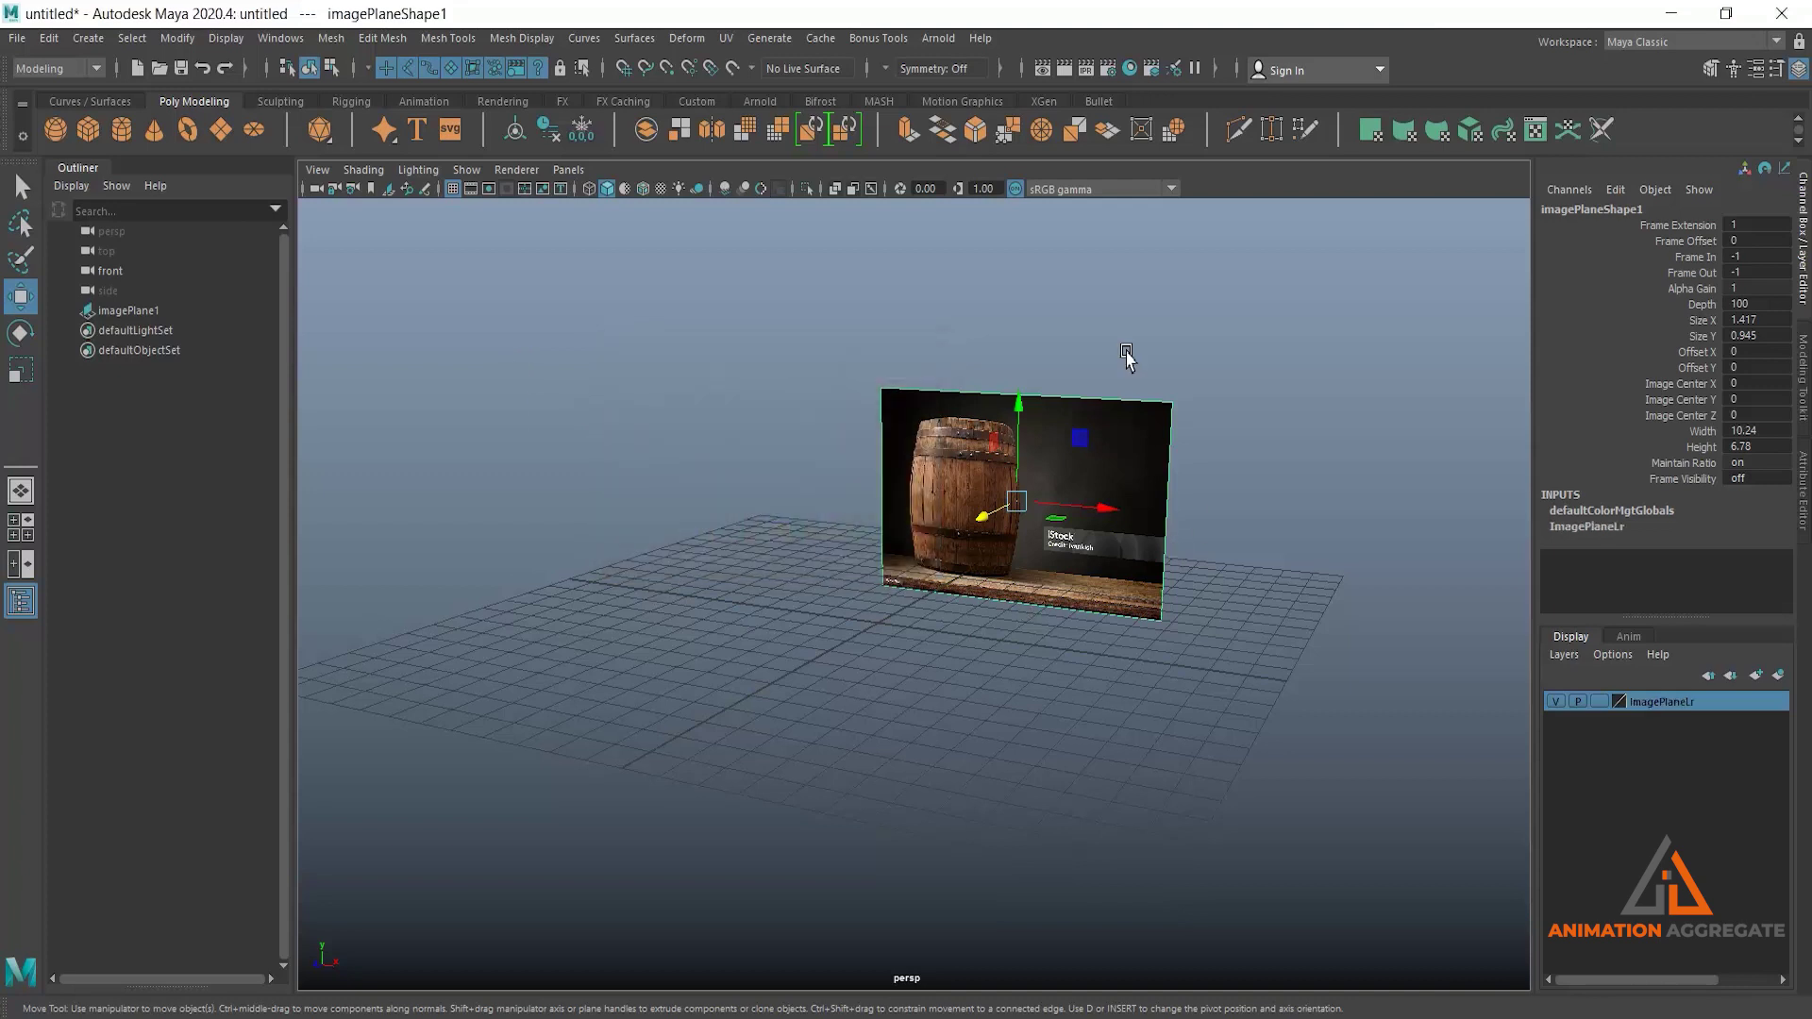
Set the imagePlaneLr layer to Reference display and test that the image plane cannot be selected in the viewport.
left_click_drag(1124, 349, 1227, 406, "alt")
left_click(1598, 702)
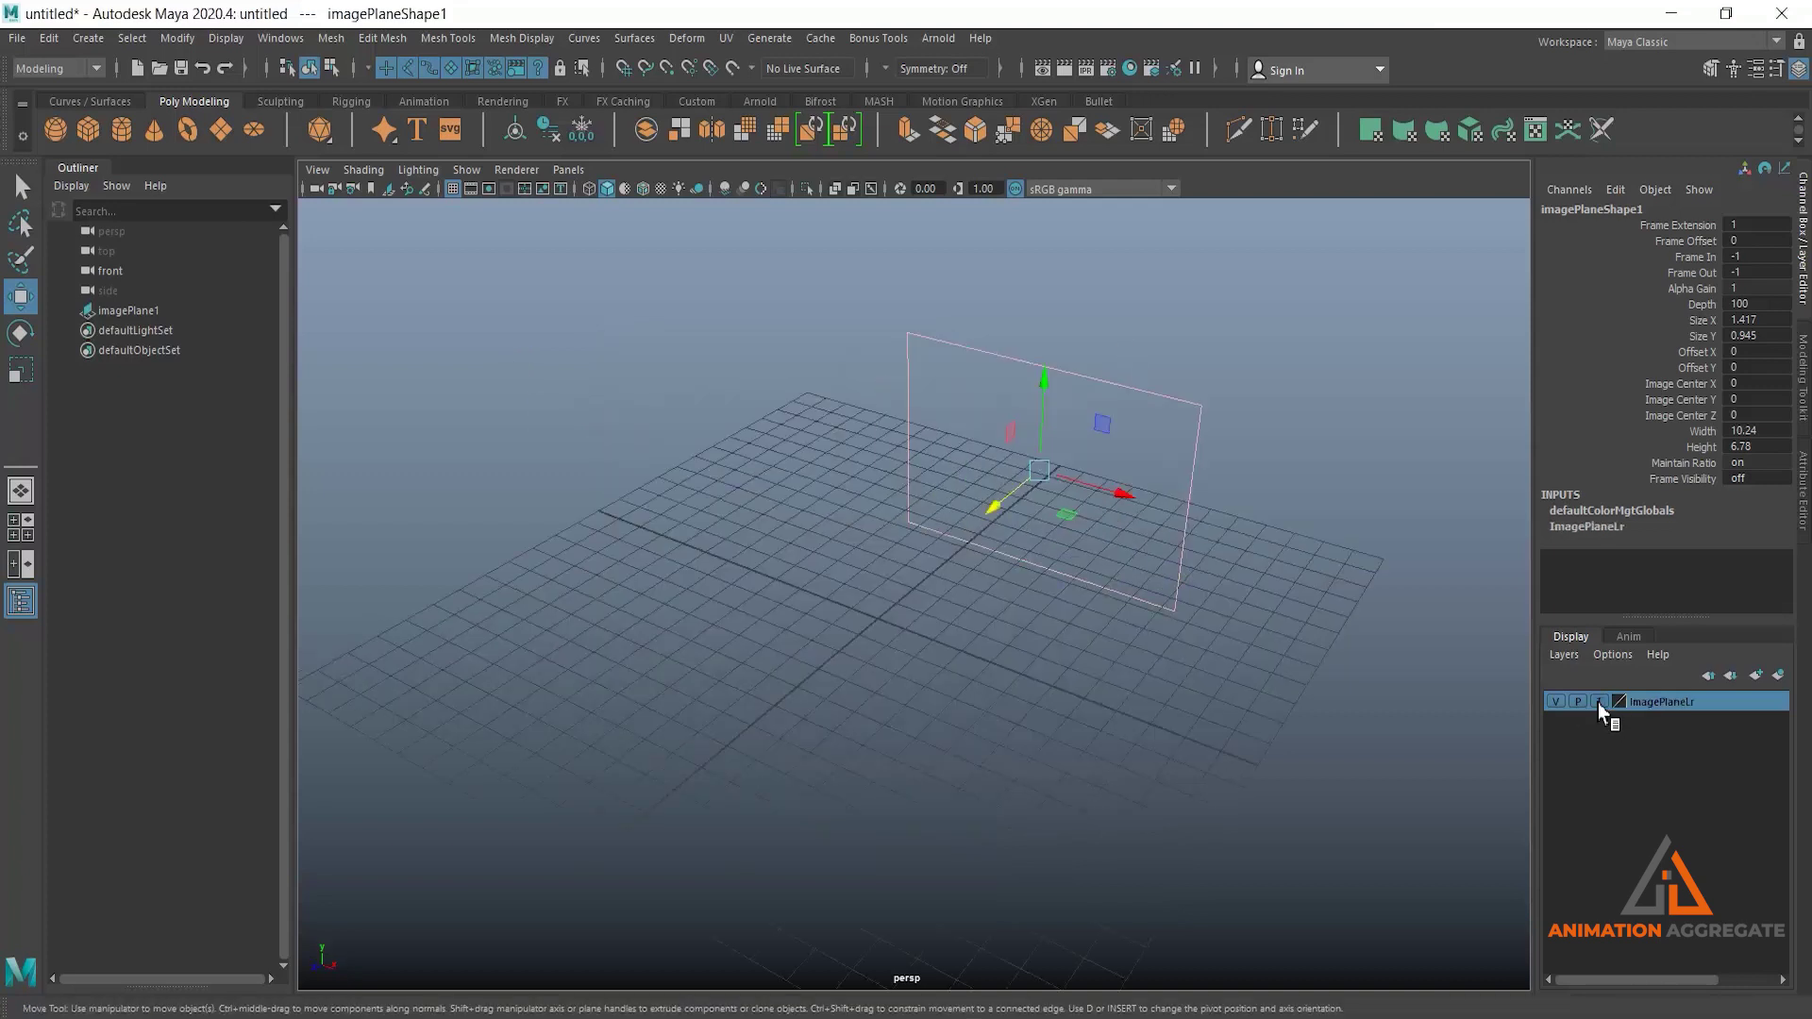
left_click(1598, 702)
left_click(1351, 393)
left_click_drag(1270, 416, 1101, 607)
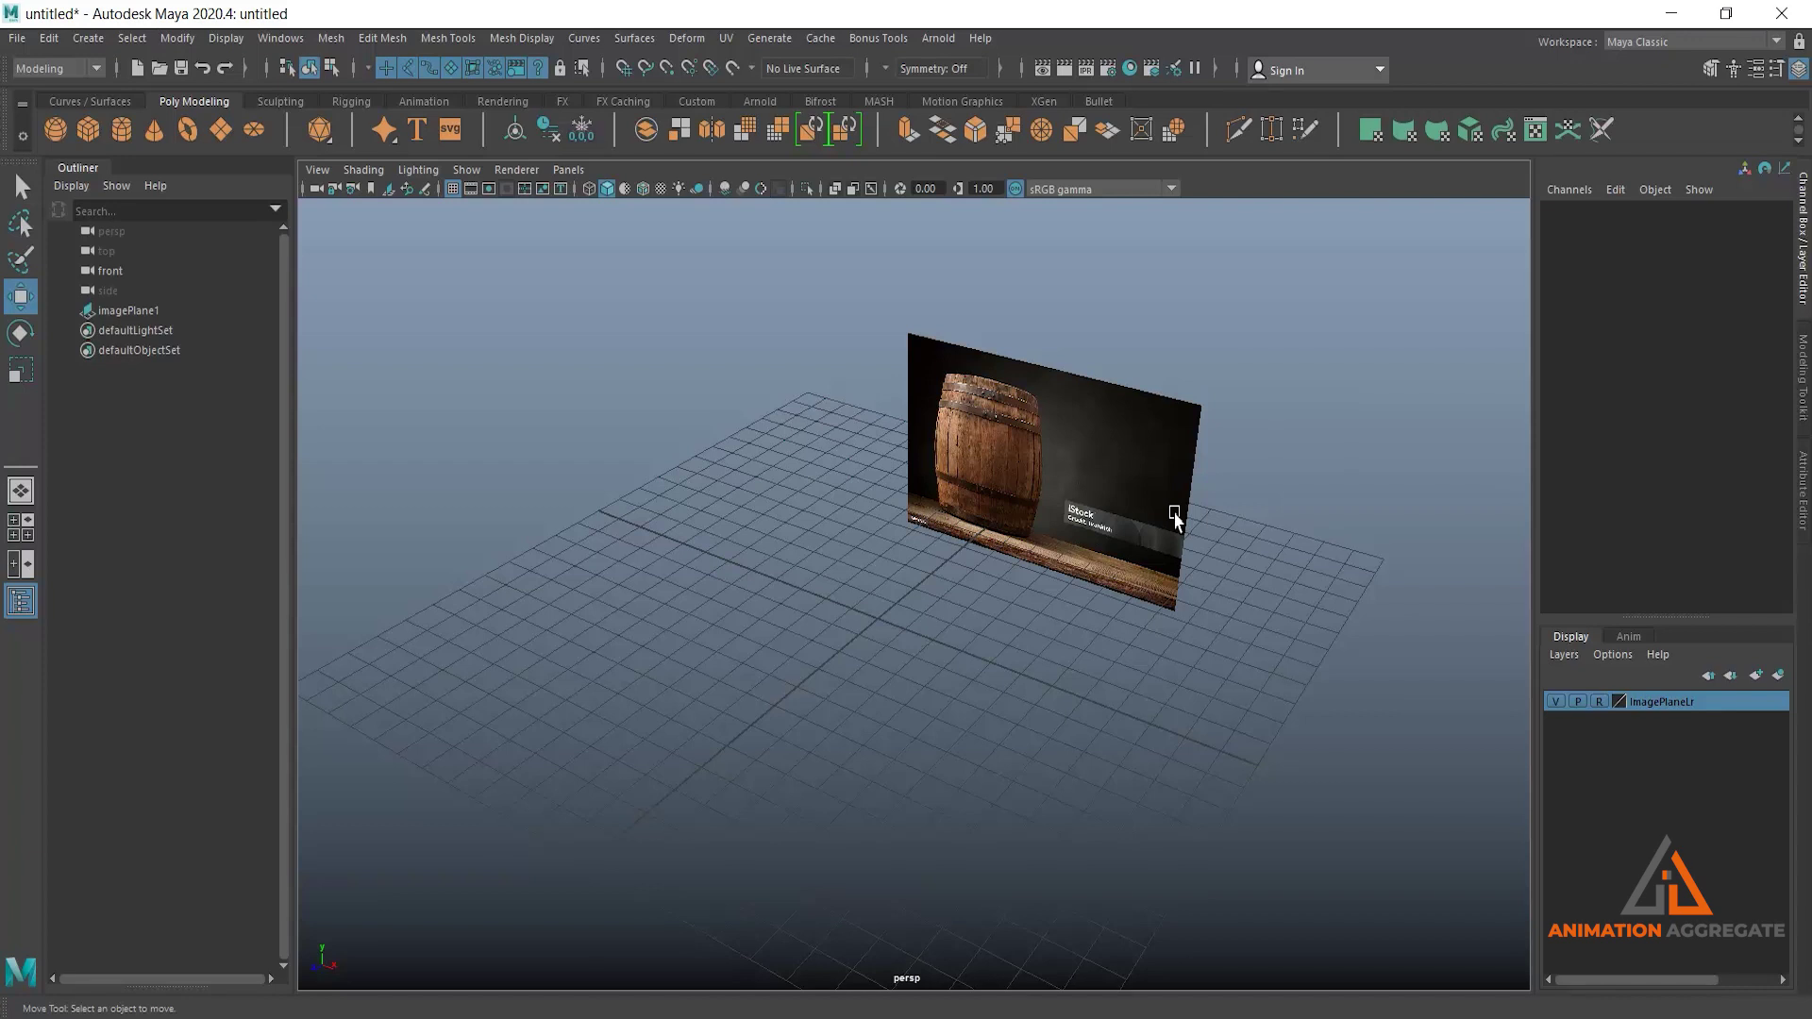
left_click_drag(1067, 482, 1071, 455, "alt")
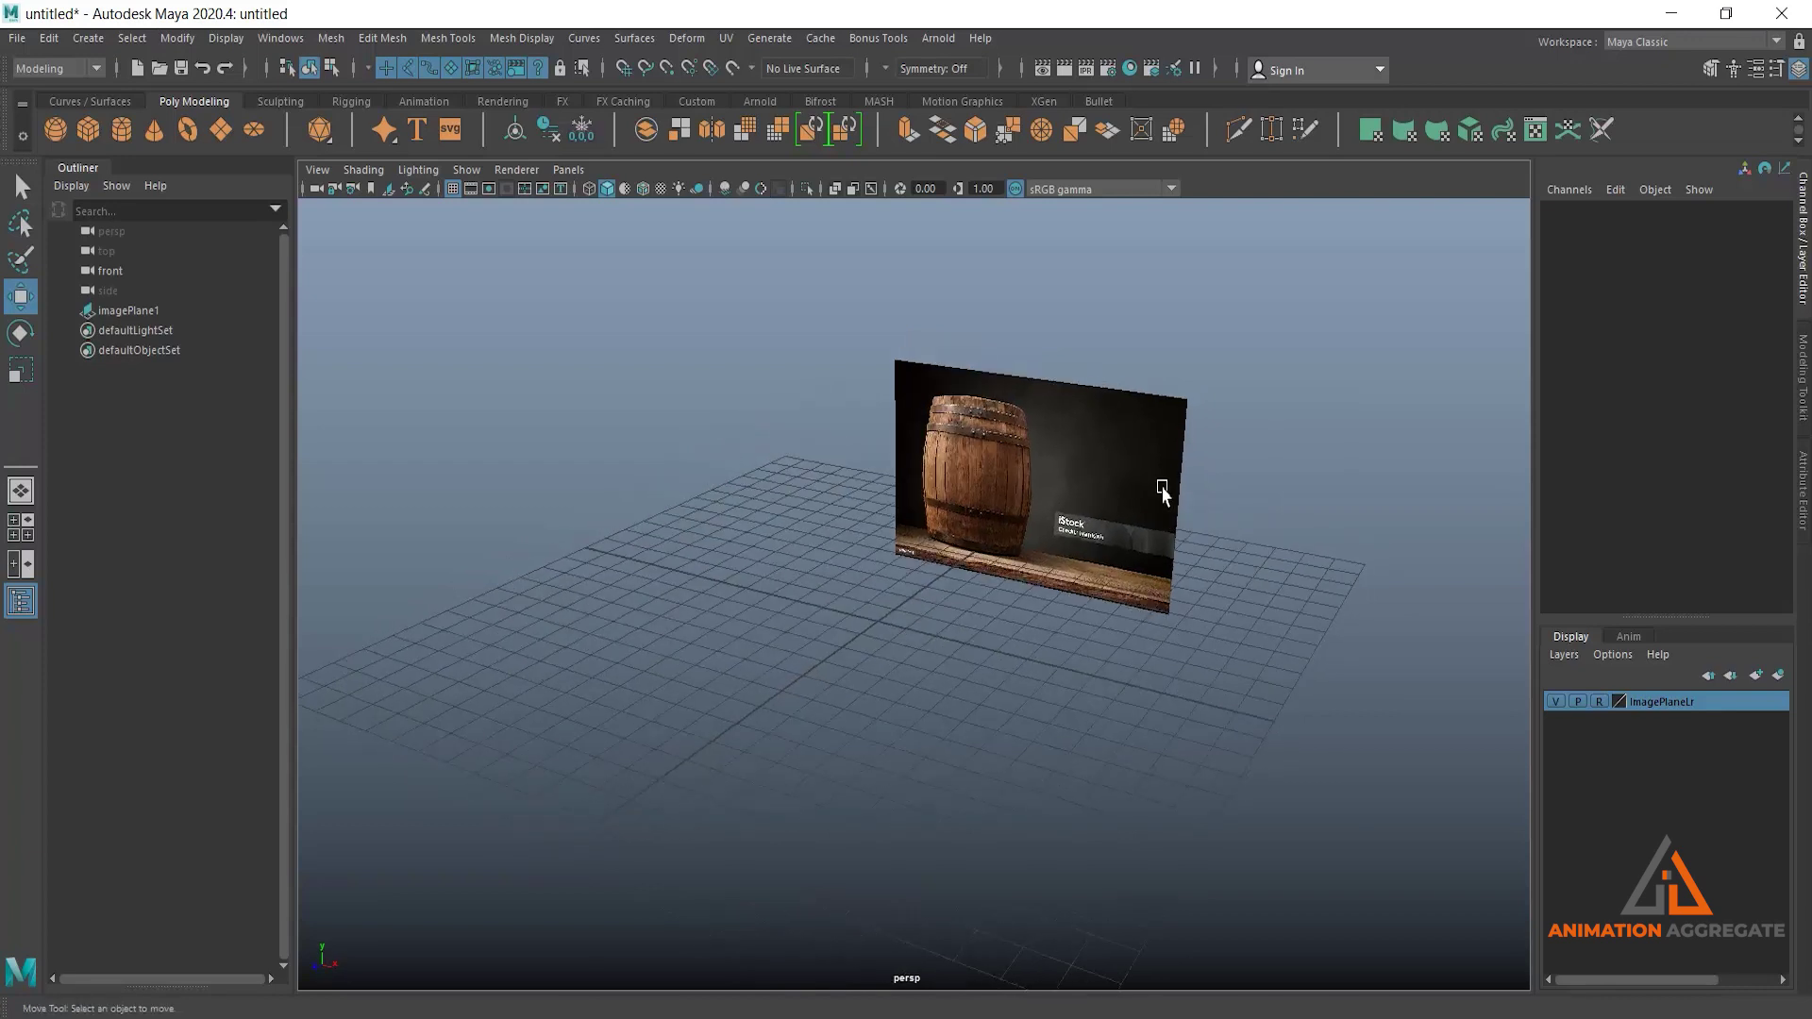
Create a polygon cylinder and raise it in the front view to Translate Y 2.47, in front of the barrel photo.
left_click_drag(1040, 614, 988, 660, "alt")
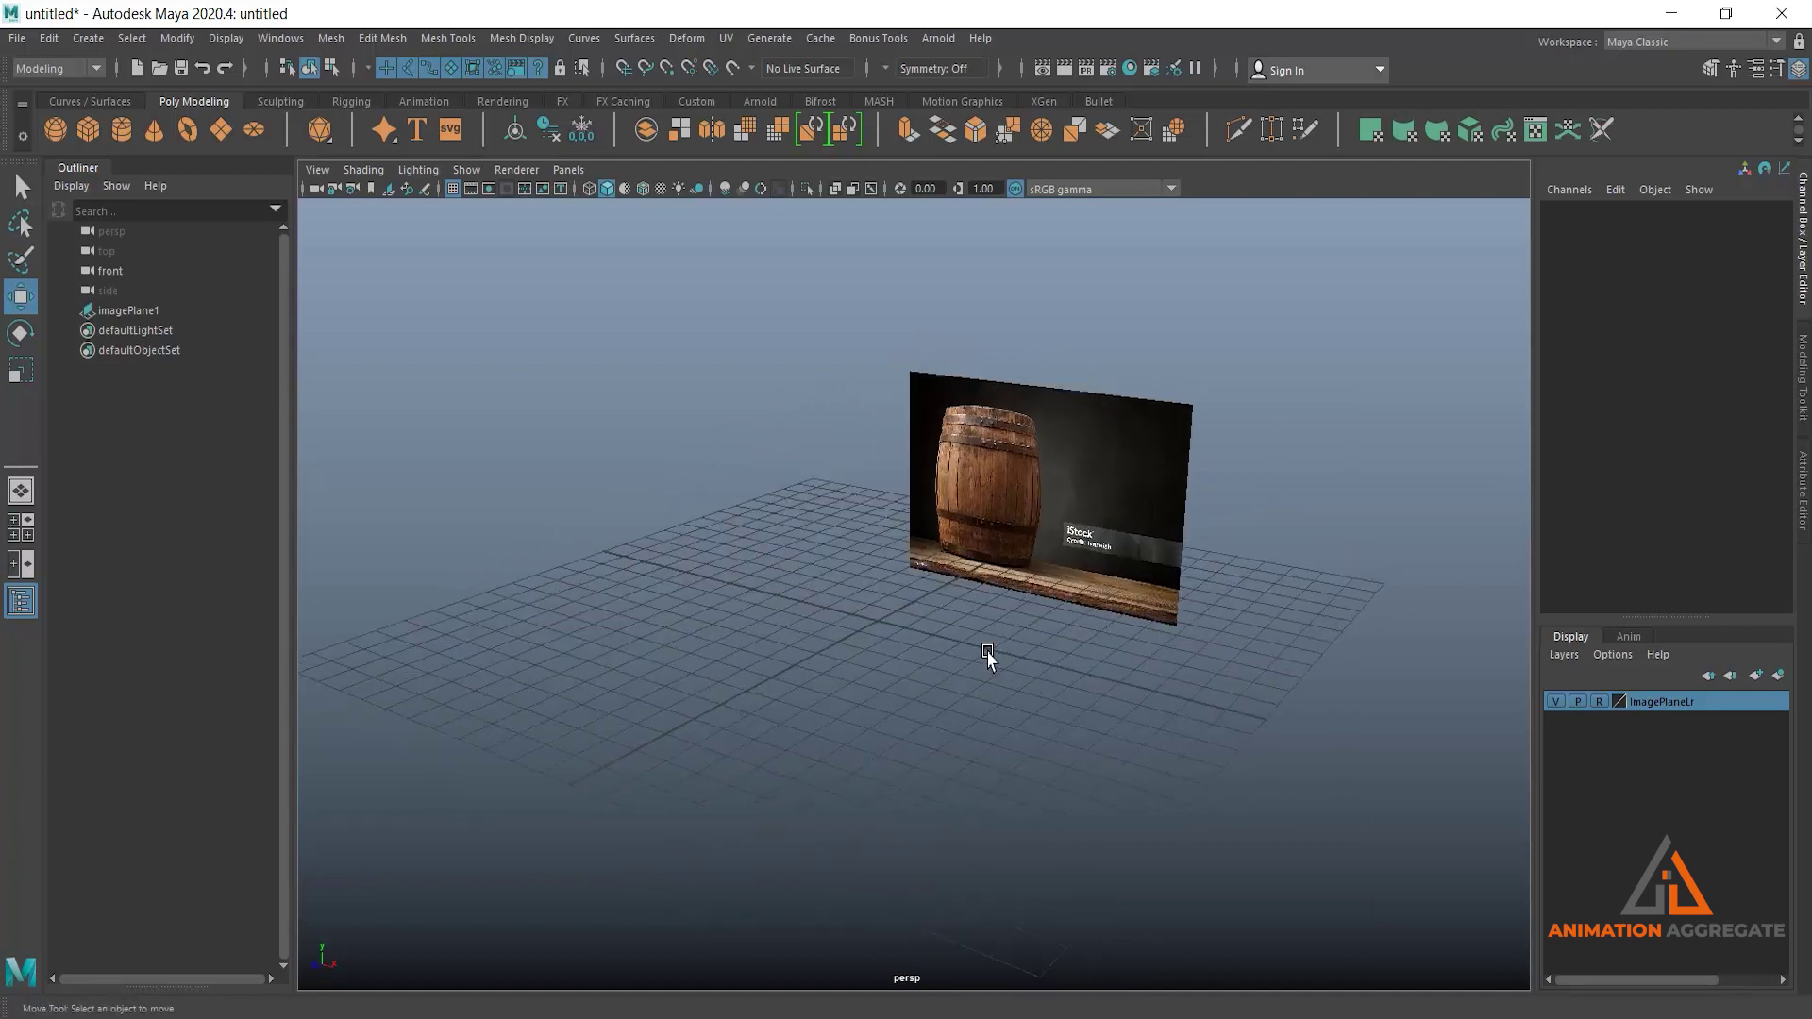
left_click(123, 135)
key("space")
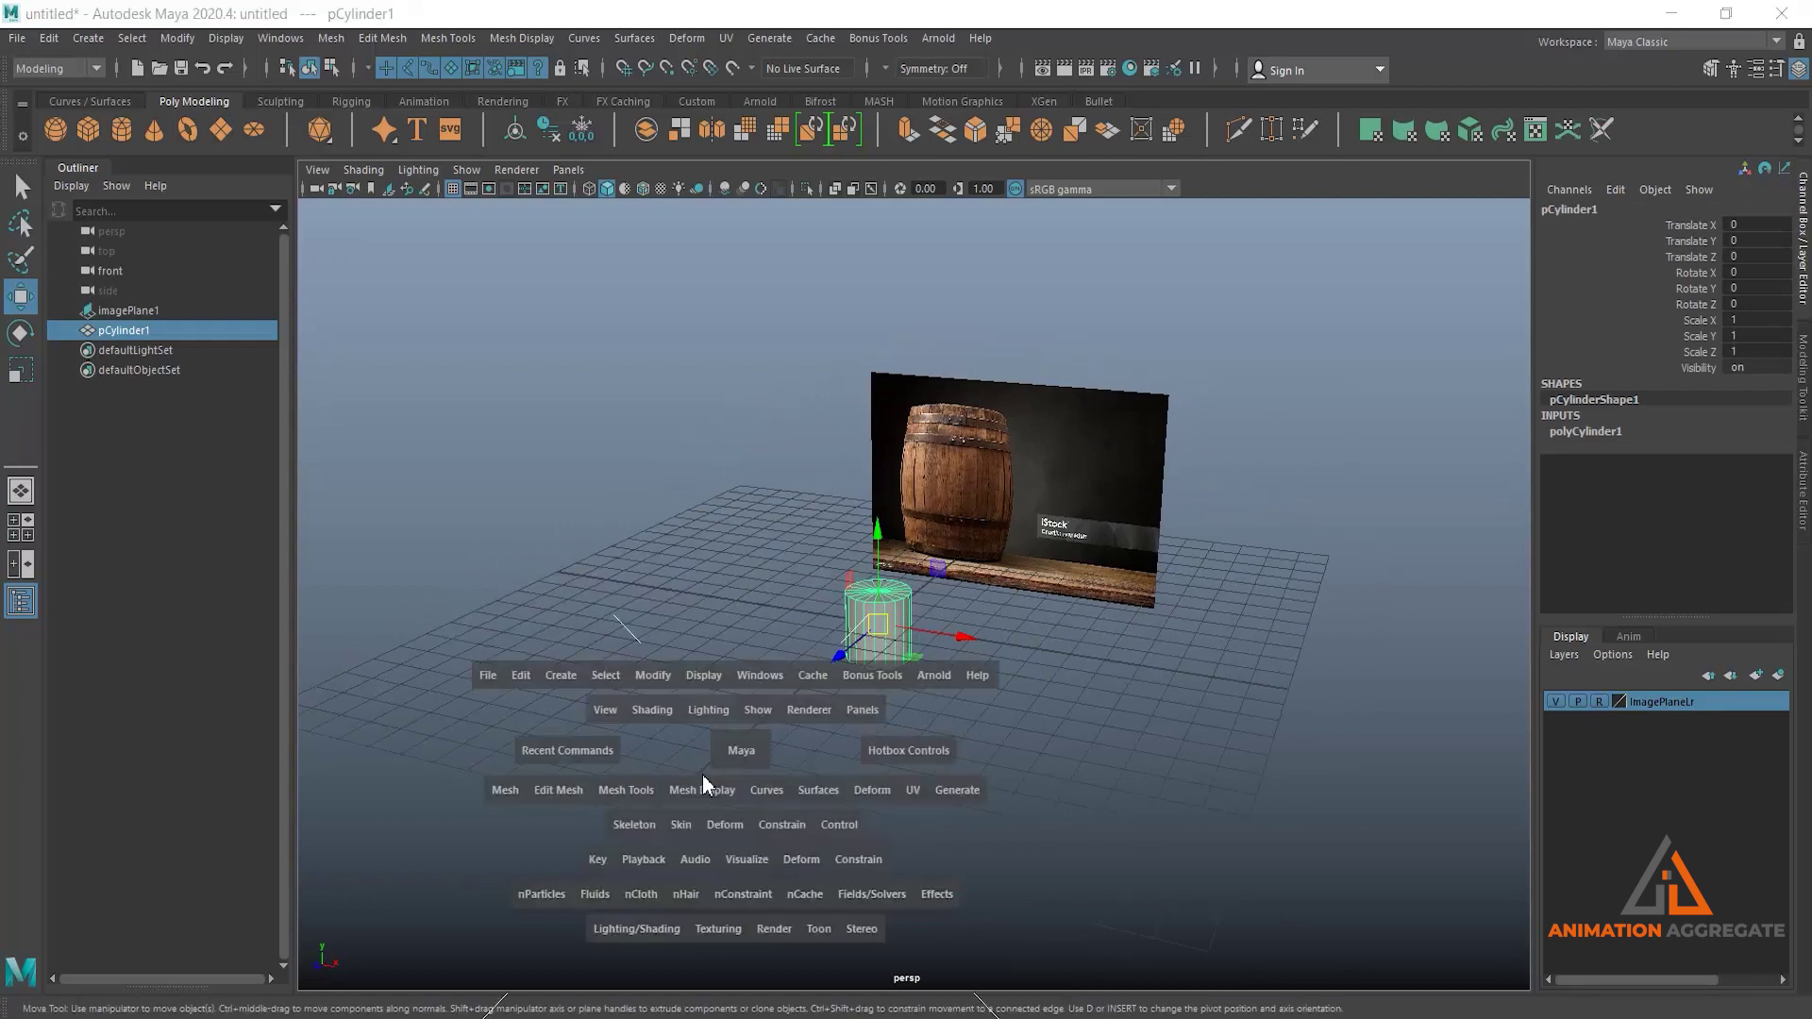
key("space")
scroll(821, 756, "up", 3)
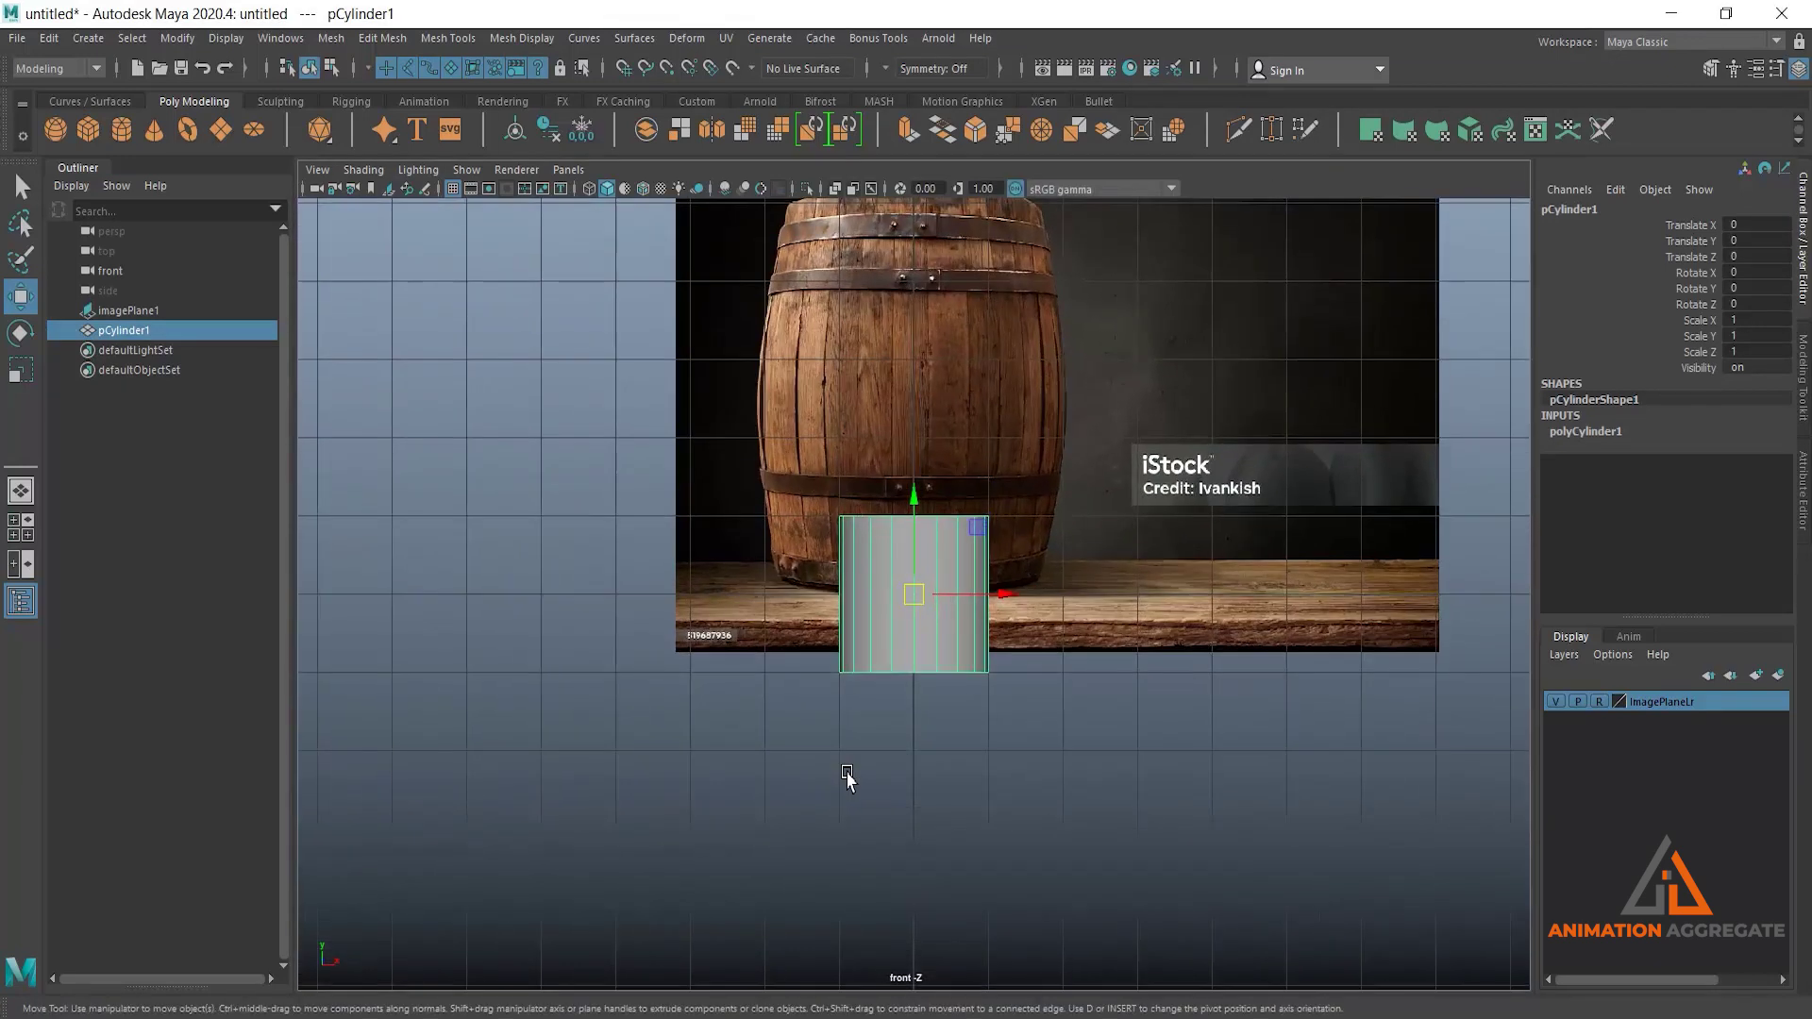
left_click_drag(914, 505, 914, 339)
middle_click_drag(913, 339, 903, 598, "alt")
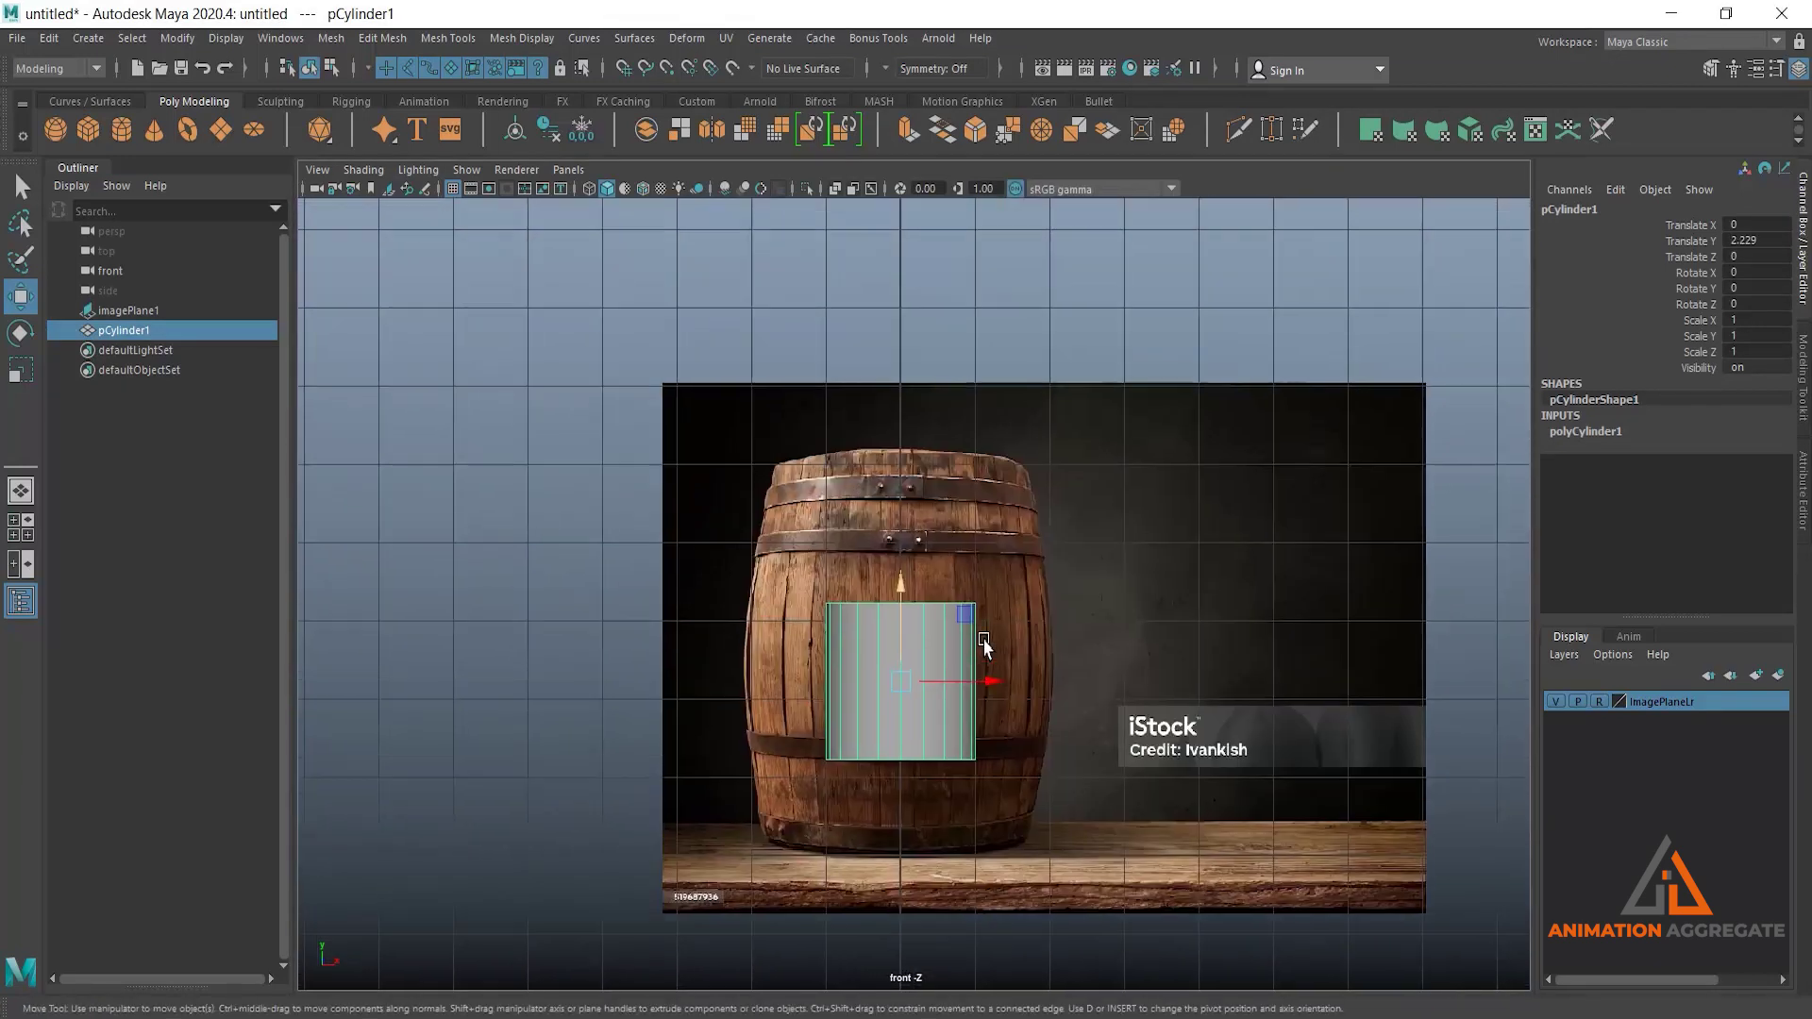
left_click_drag(904, 597, 903, 578)
middle_click_drag(998, 652, 1005, 606, "alt")
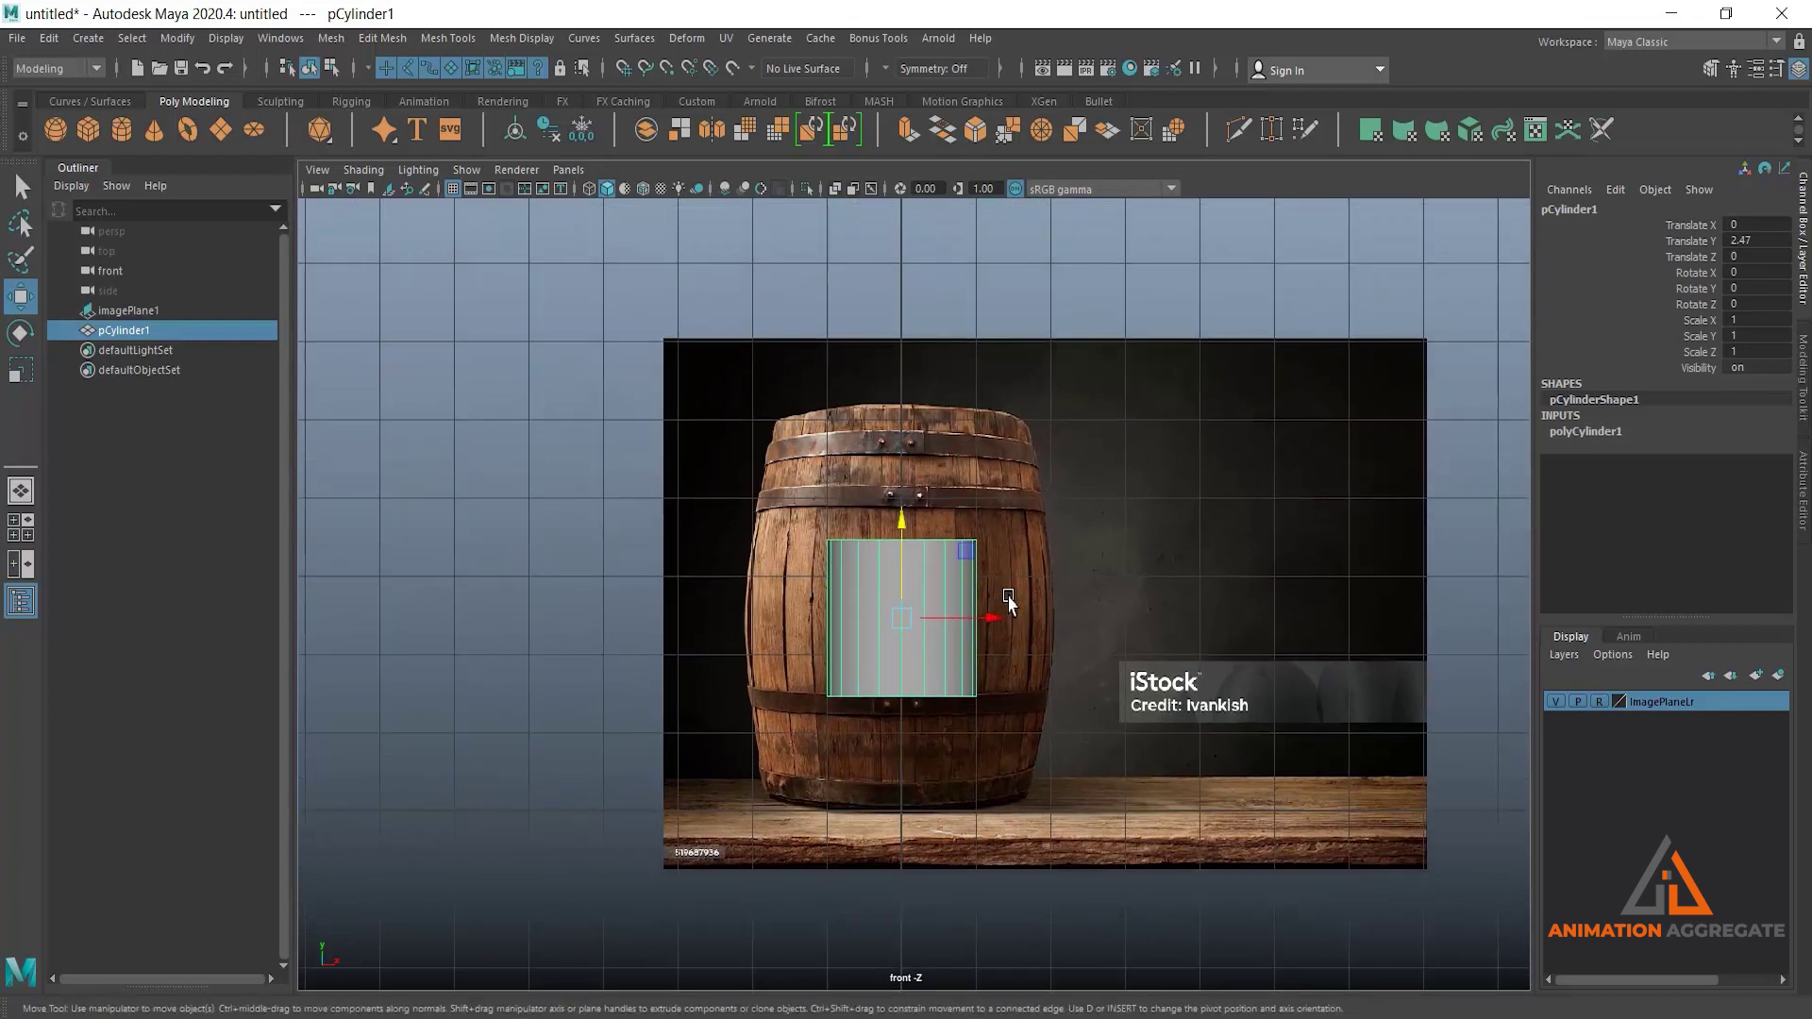
Scale the cylinder uniformly to about 1.812, then stretch it vertically to Scale Y 2.476 to match the barrel's height.
key("r")
left_click_drag(904, 619, 1008, 655)
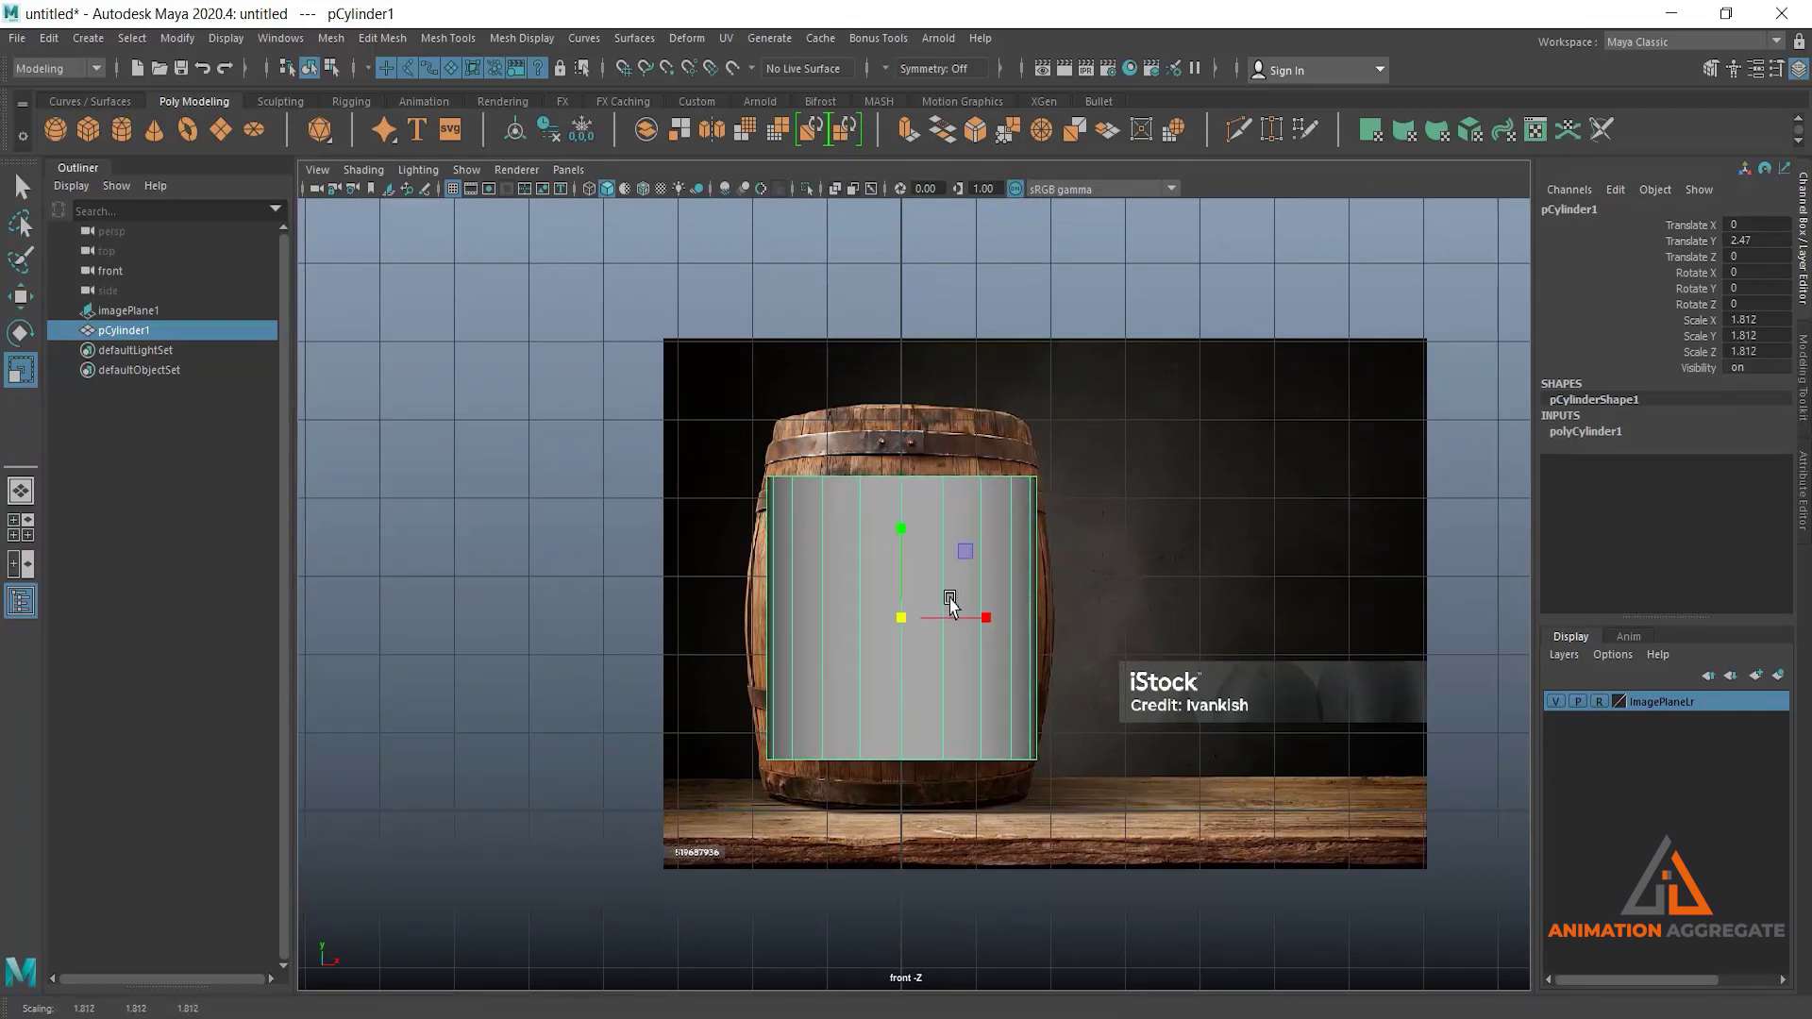
left_click_drag(902, 530, 900, 502)
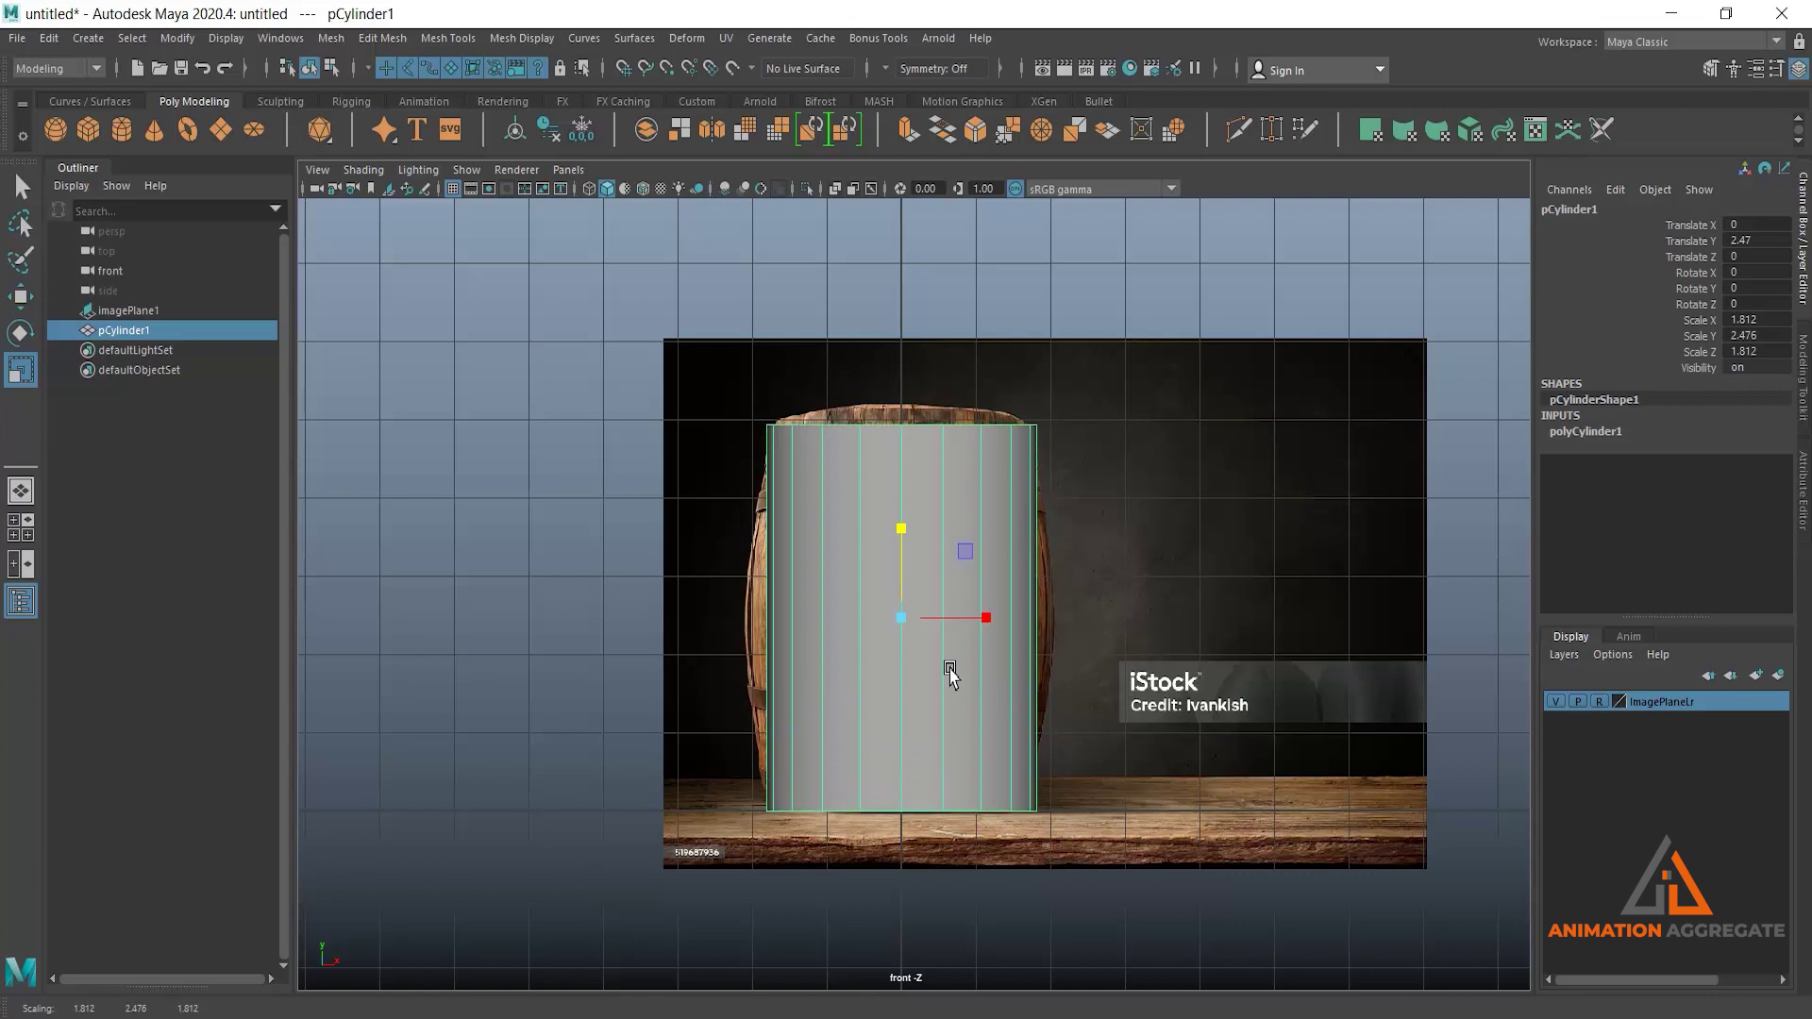
scroll(947, 676, "up", 3)
right_click_drag(949, 476, 806, 479)
left_click_drag(556, 569, 1229, 837)
scroll(906, 585, "up", 2)
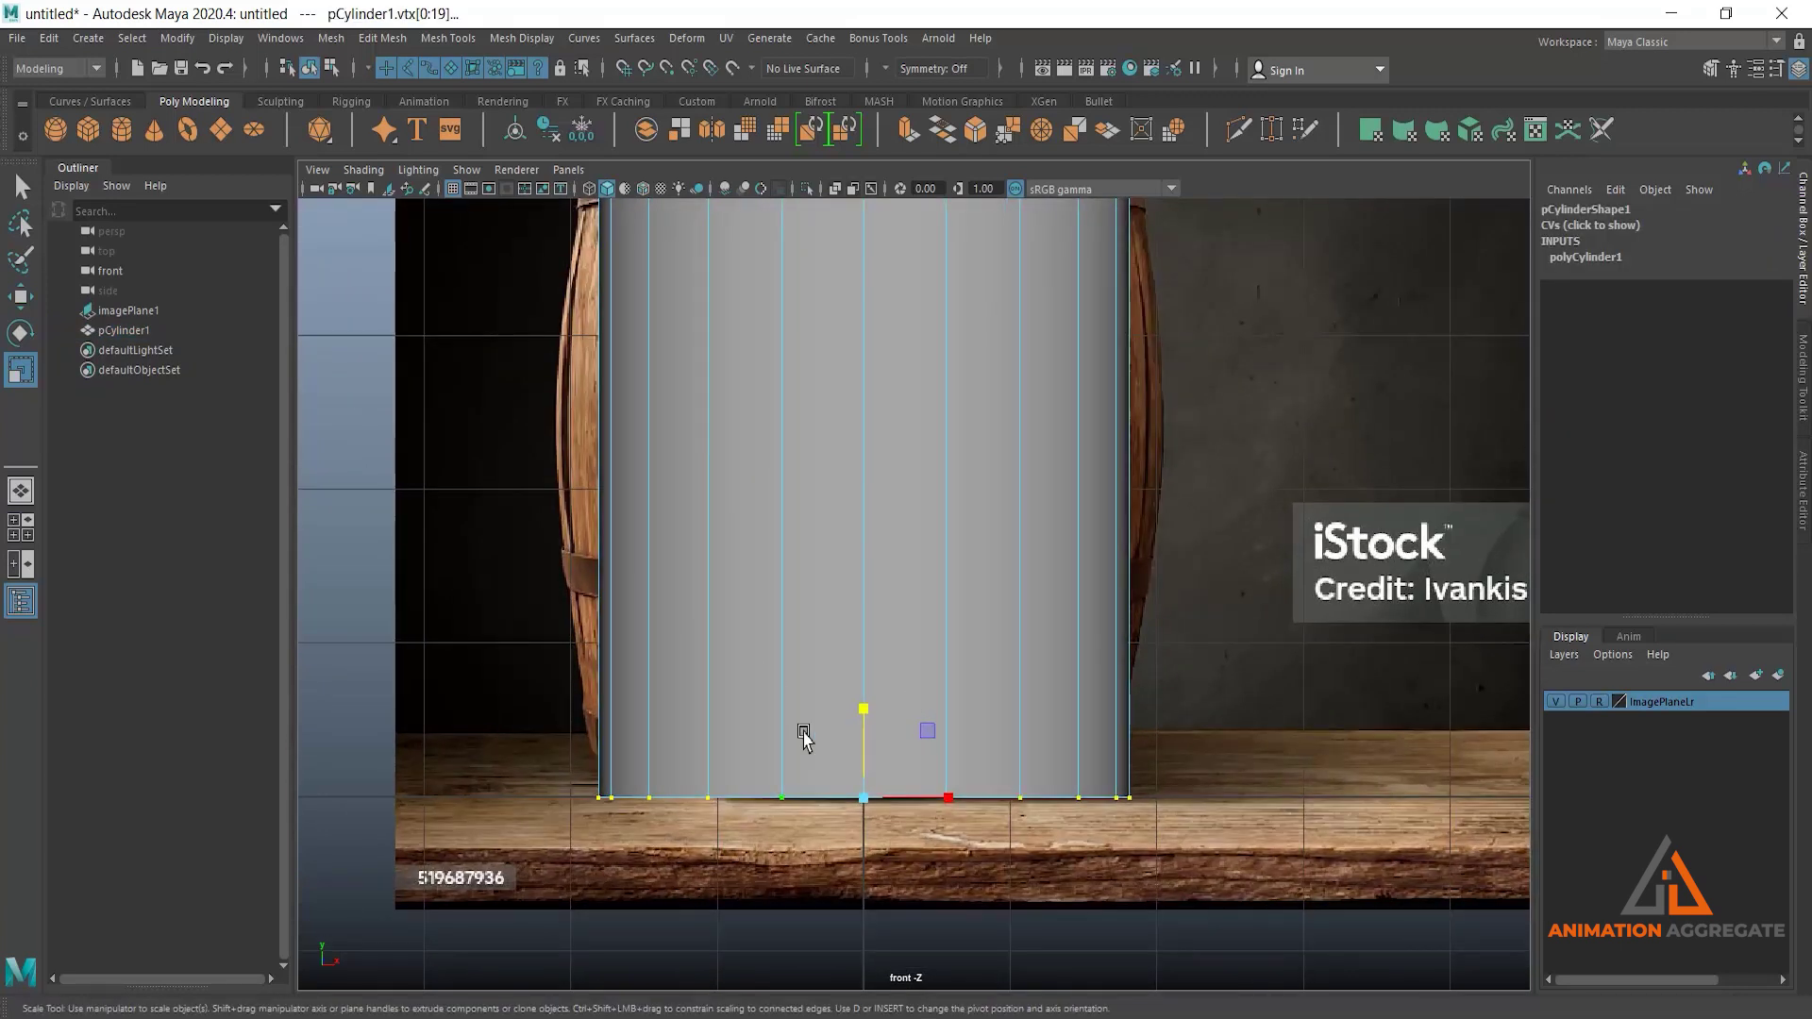
right_click_drag(929, 498, 1089, 445)
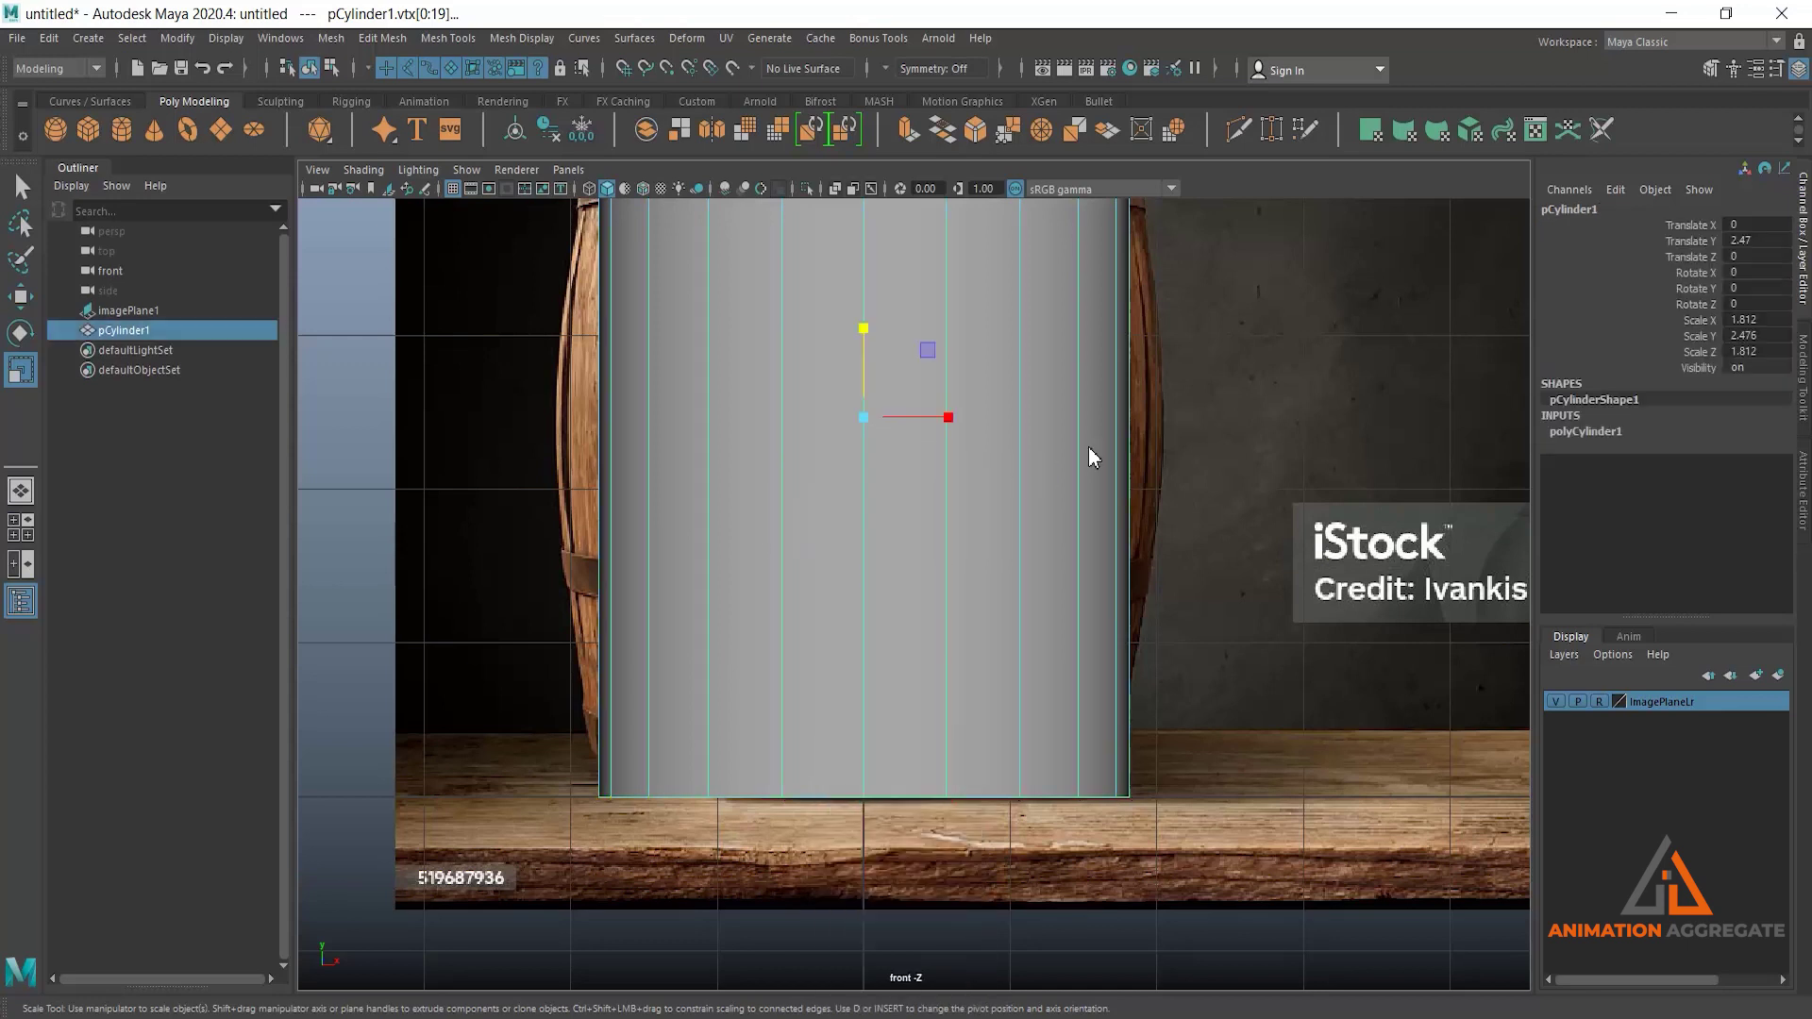
Set the cylinder's Subdivisions Axis to 16 and Subdivisions Height to 4.
key("space")
key("space")
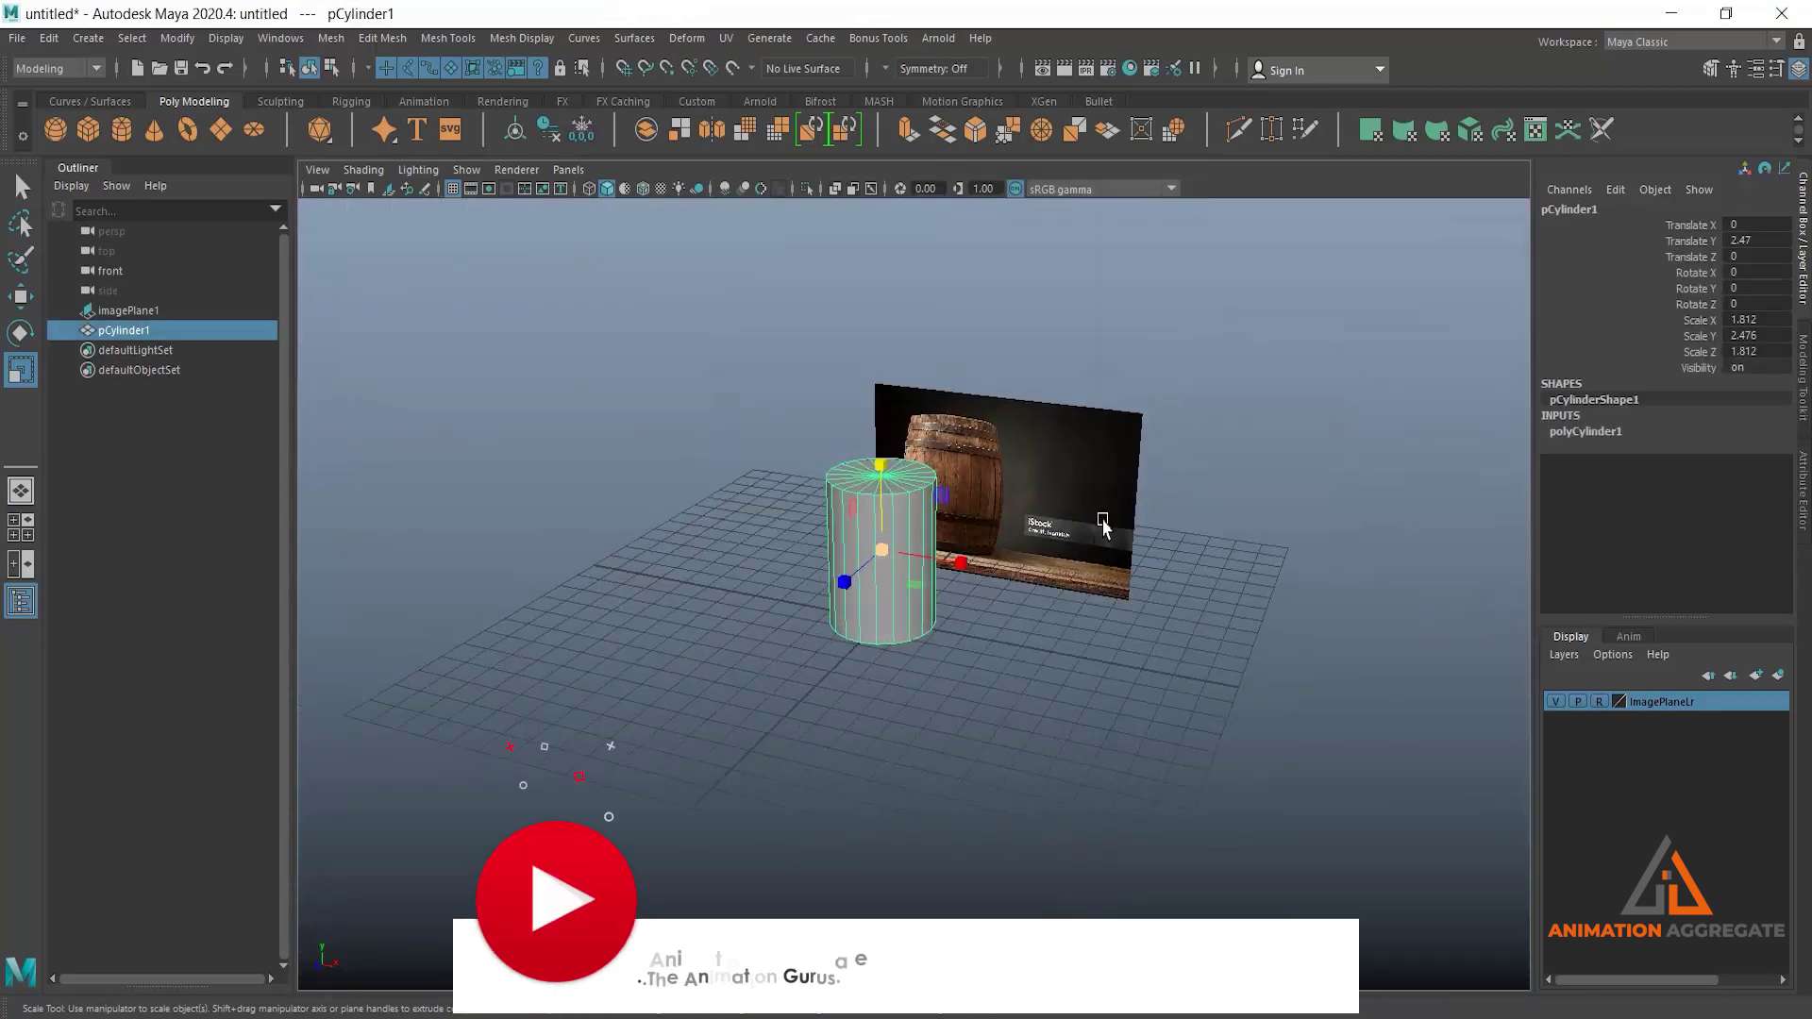
left_click(1602, 431)
left_click(1682, 479)
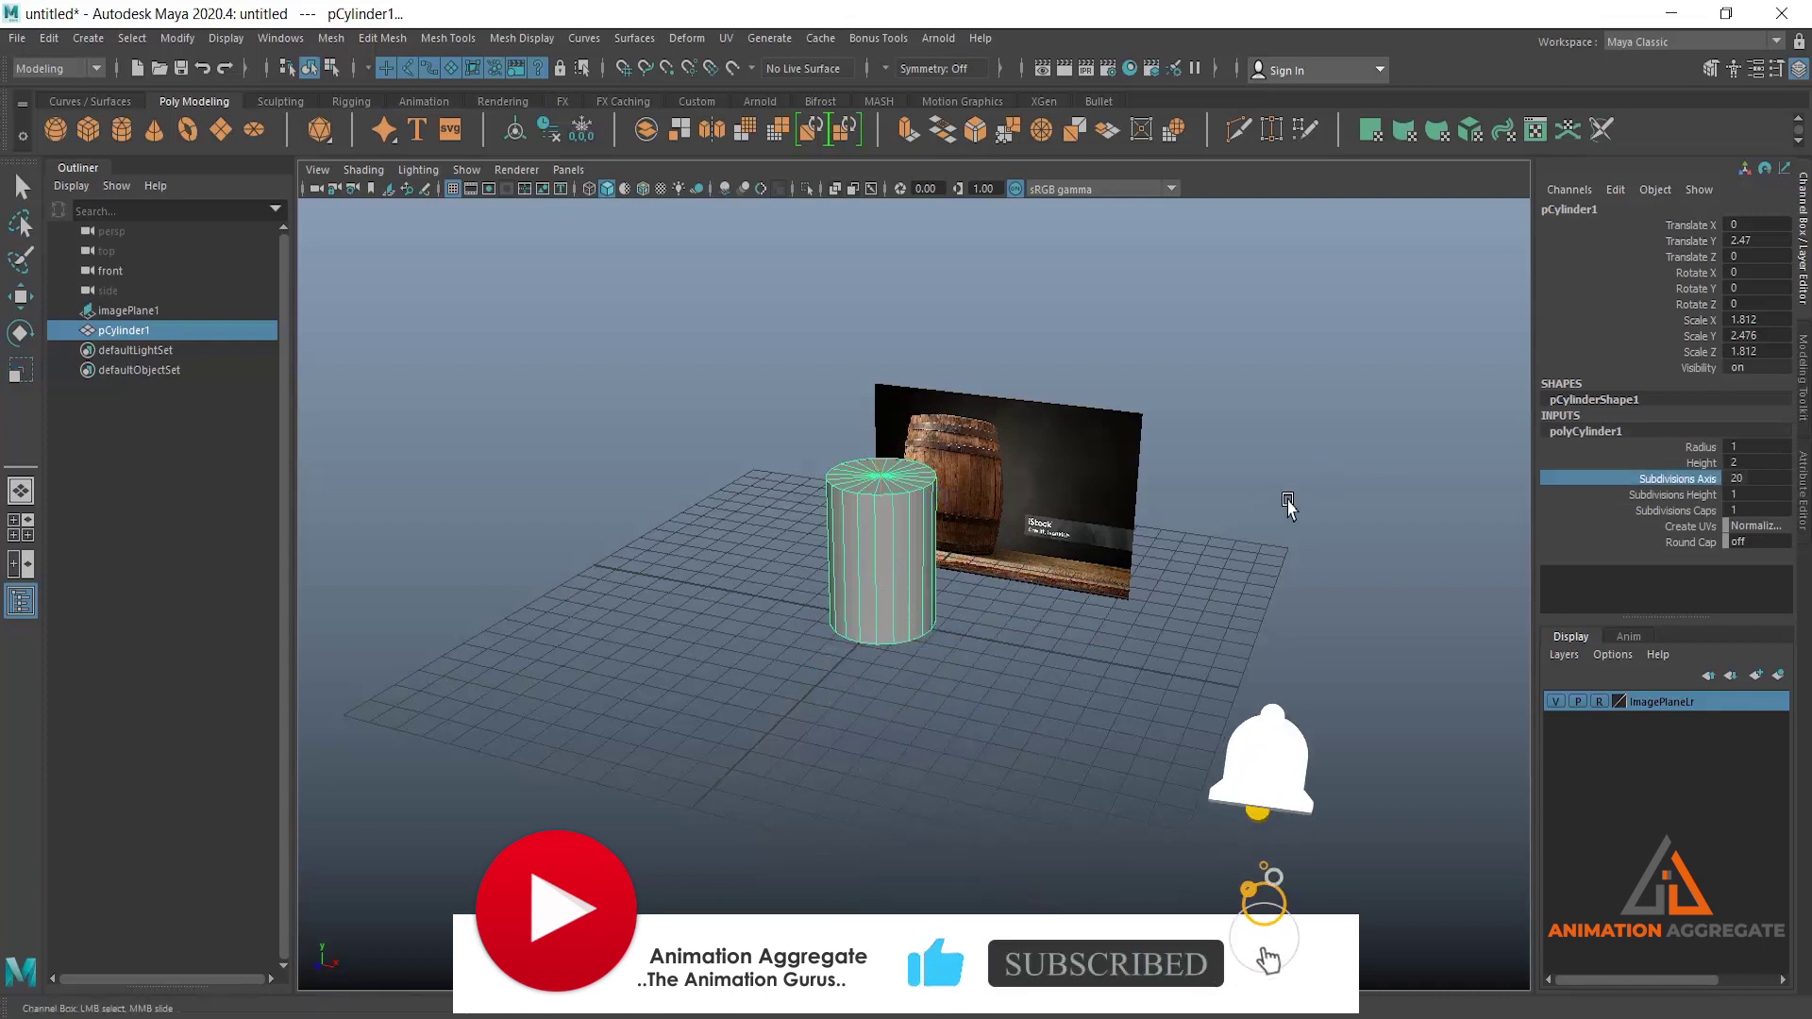
middle_click_drag(1289, 495, 1254, 500)
left_click_drag(1253, 503, 920, 566, "alt")
left_click(1673, 495)
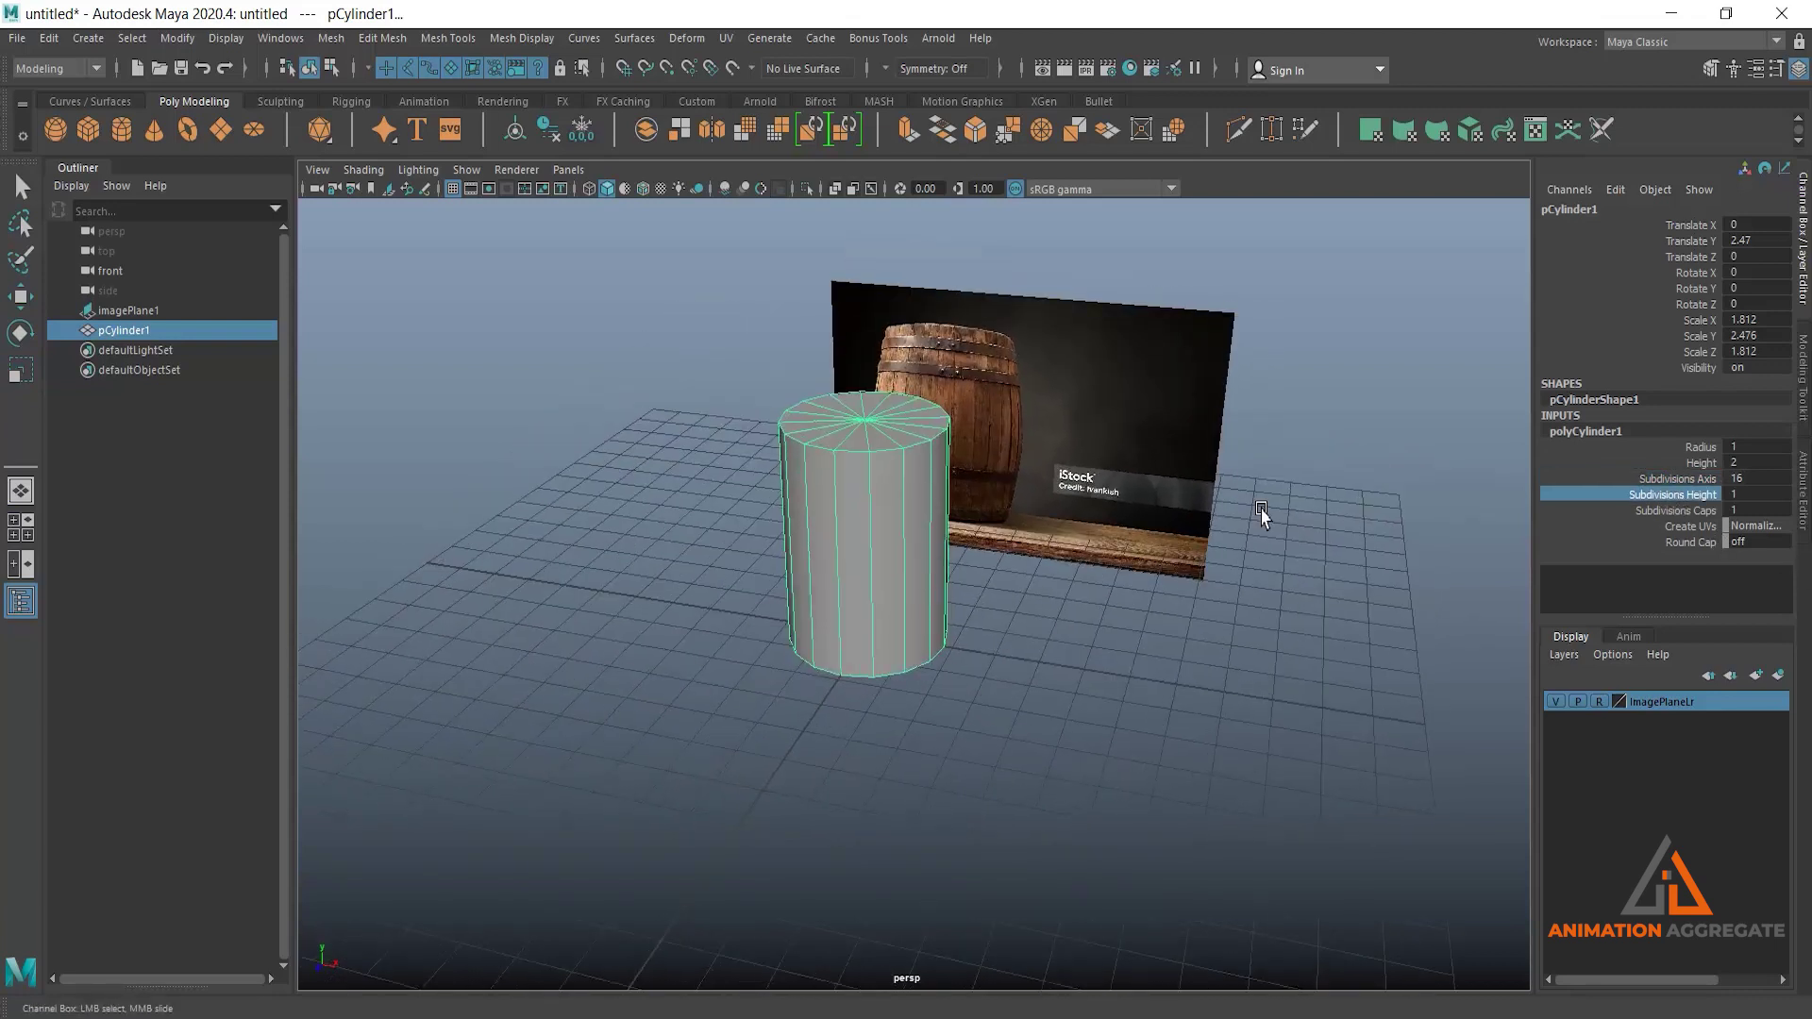
middle_click_drag(1214, 518, 1234, 518)
Select the cylinder's bottom ring of vertices in the front view and snap it vertically to the grid's ground line.
mouse_move(1039, 562)
left_mouse_down("alt")
mouse_move(1165, 566)
mouse_move(1045, 548)
left_mouse_up("alt")
key("space")
key("space")
scroll(944, 472, "up", 3)
right_click_drag(944, 442, 849, 433)
left_click_drag(507, 684, 1357, 883)
key("r")
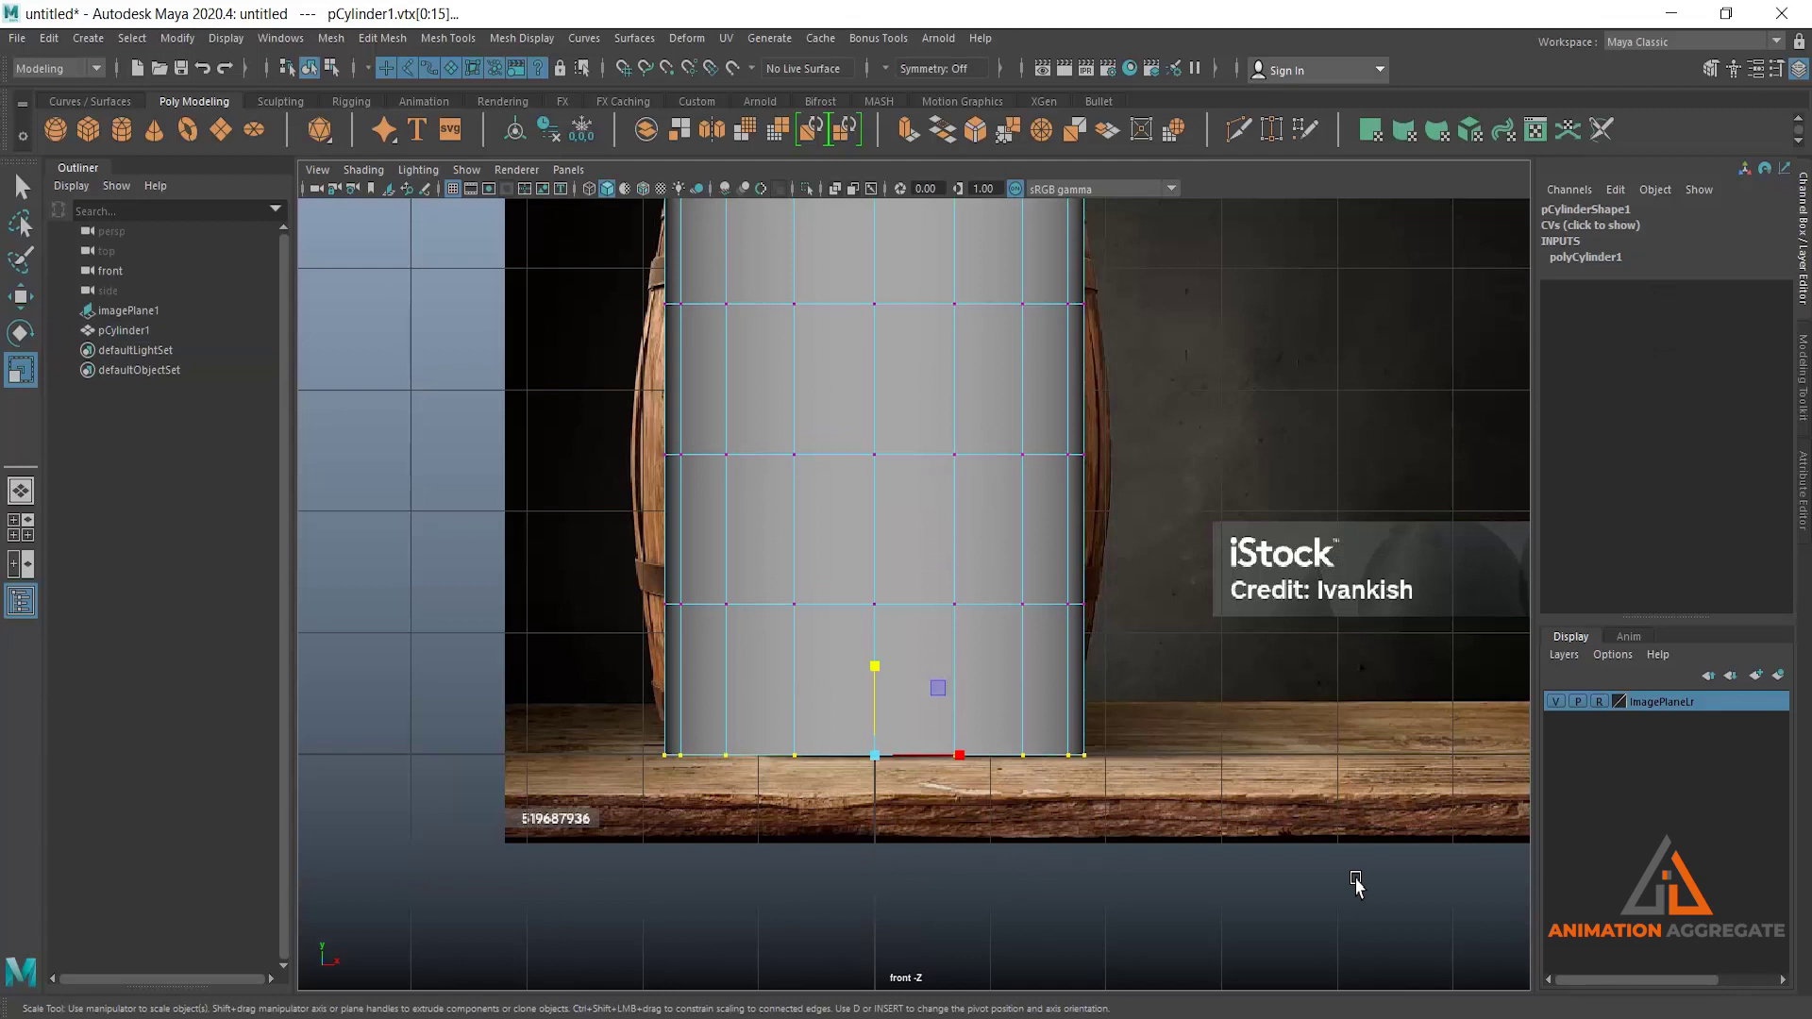
key("w")
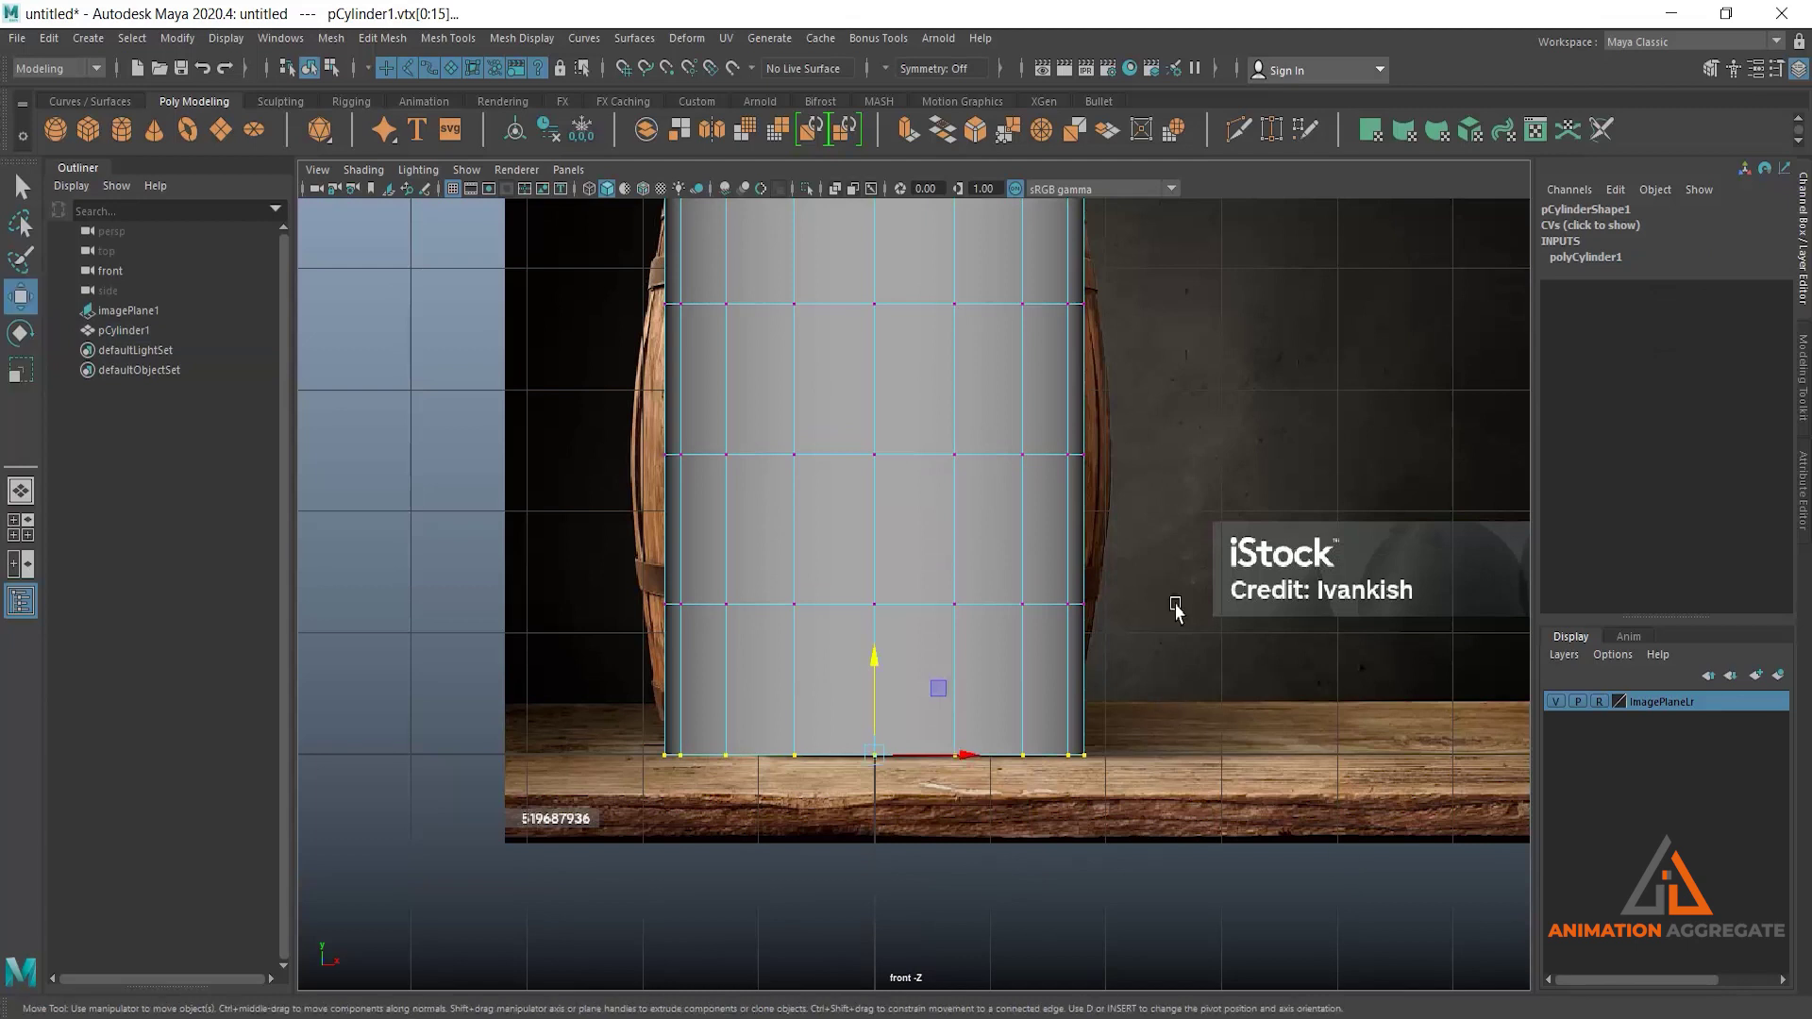
scroll(1161, 683, "up", 2)
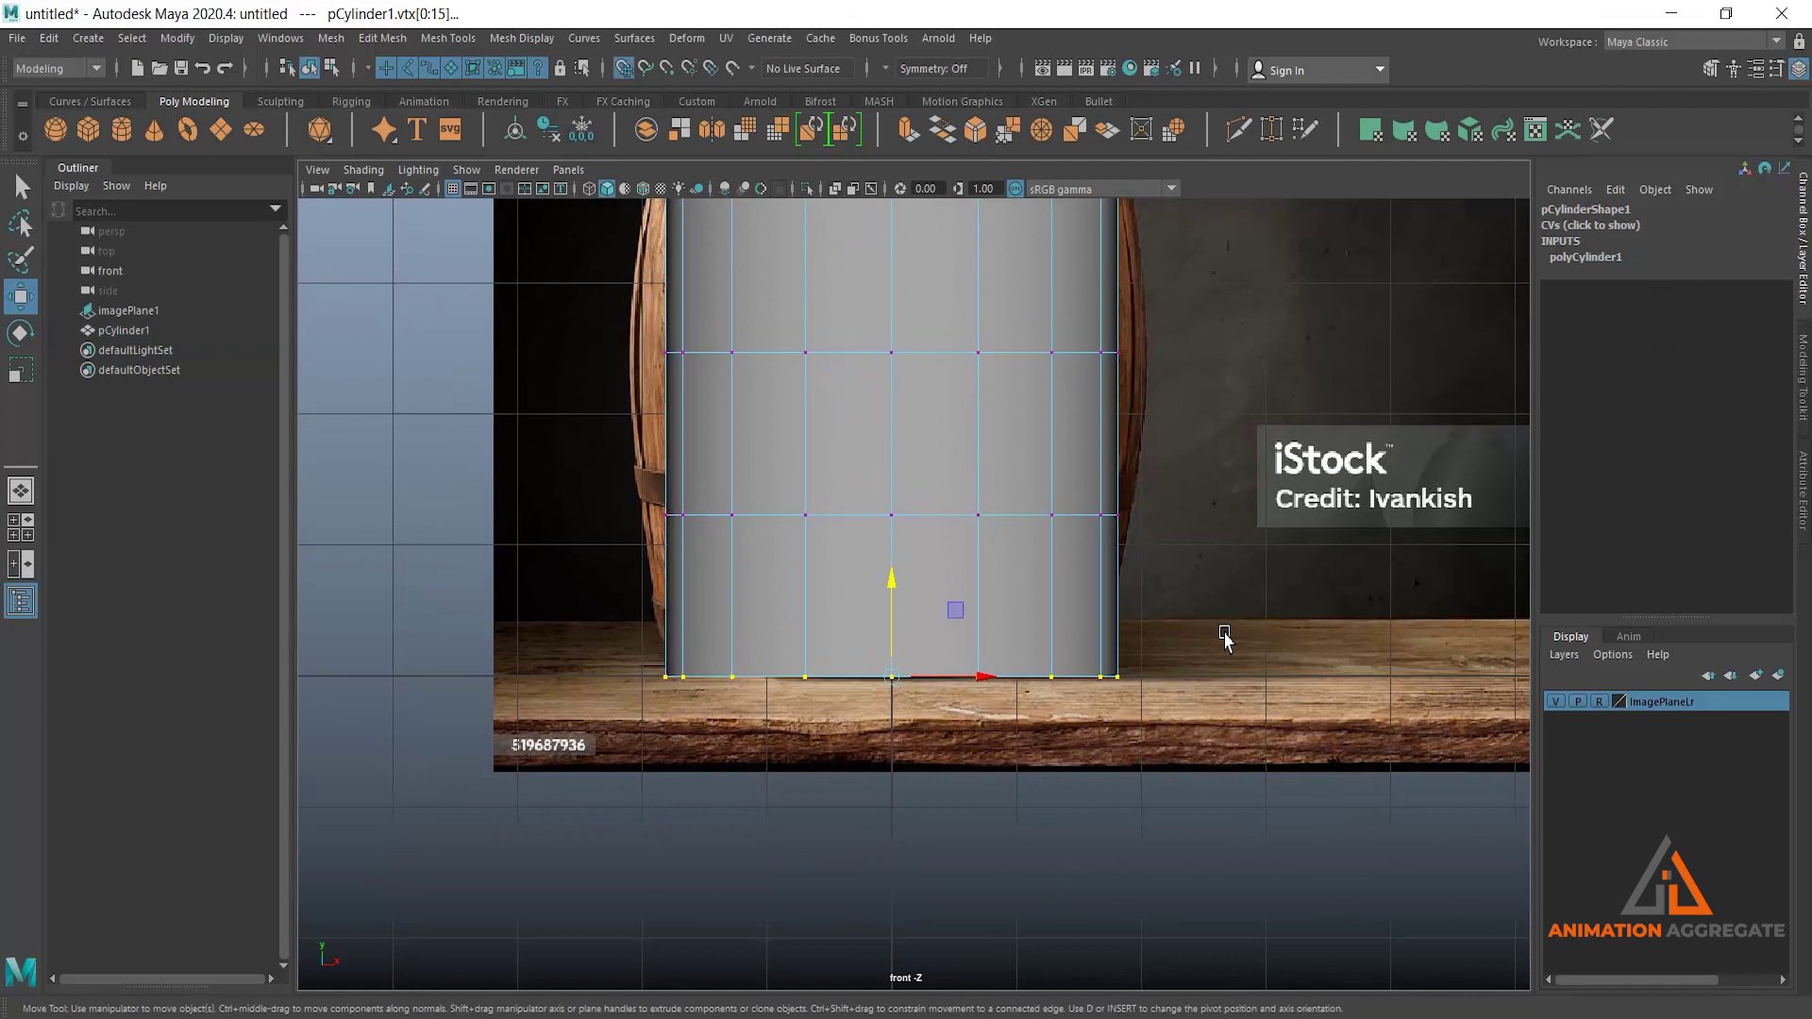
key("x")
left_click(625, 70)
left_click_drag(887, 600, 879, 651)
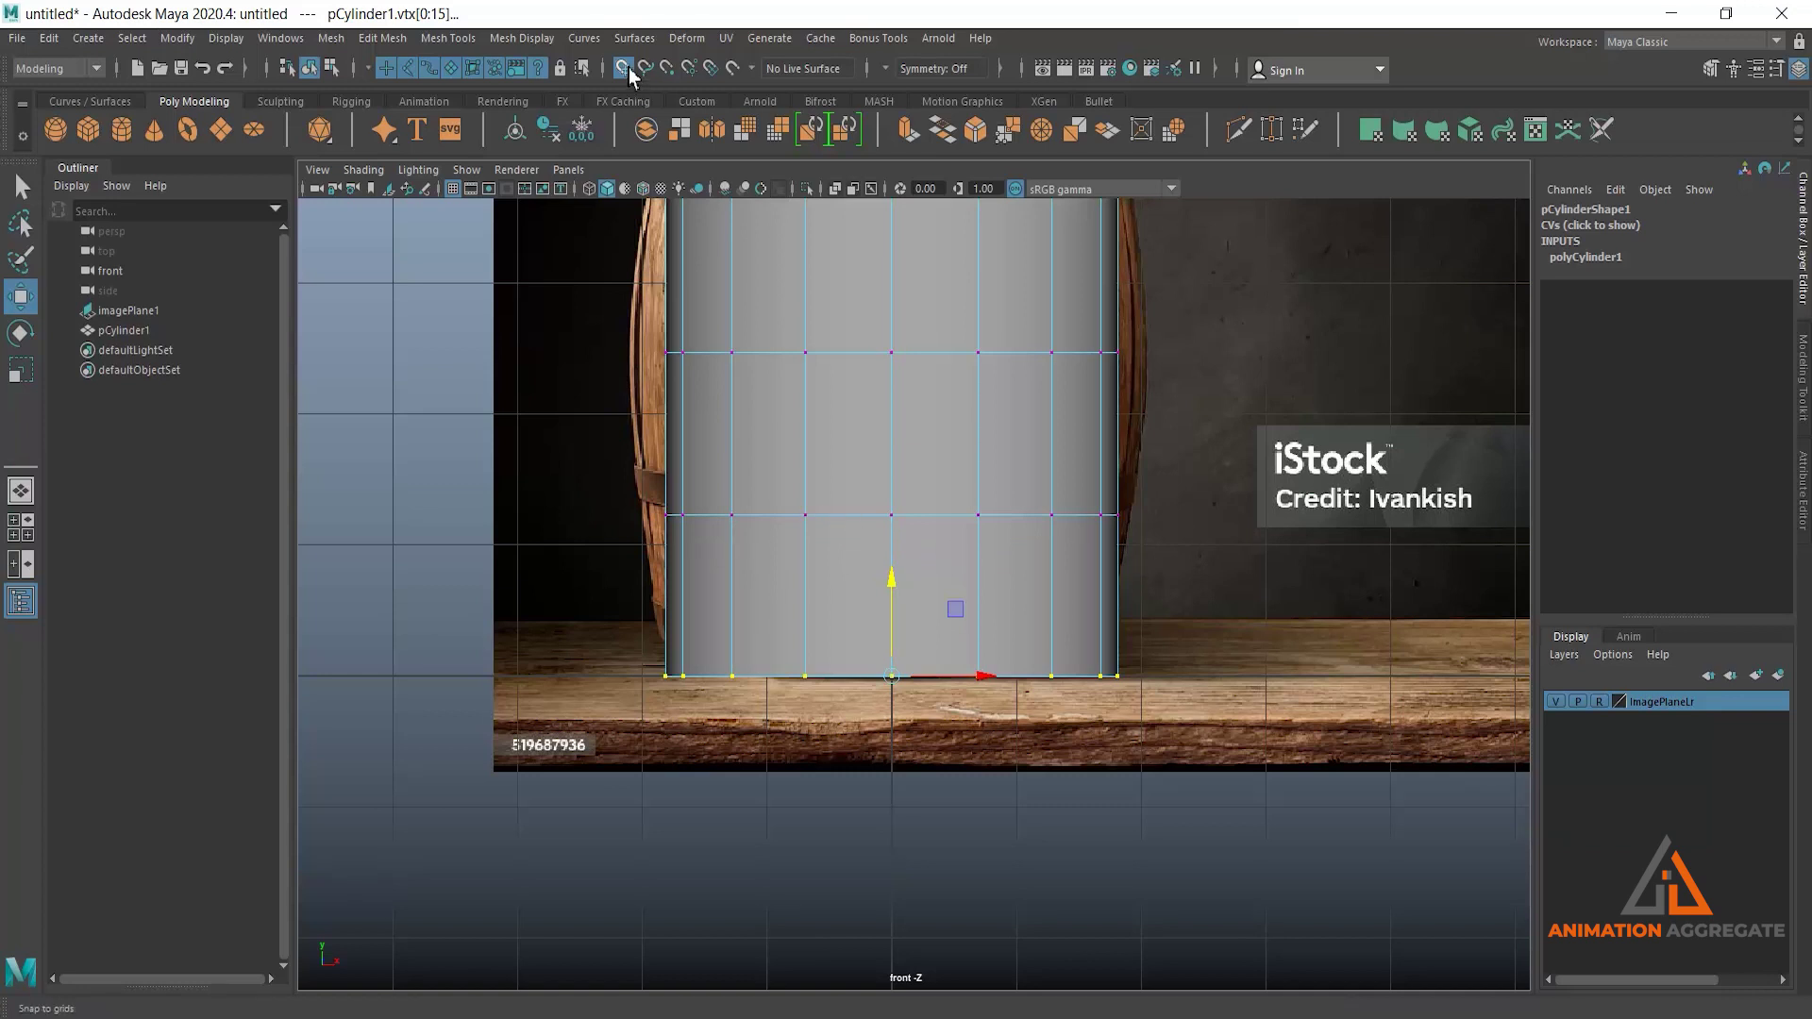
Turn on X-ray display in the front view so the barrel photo shows through the cylinder.
left_click(933, 338)
scroll(987, 506, "down", 4)
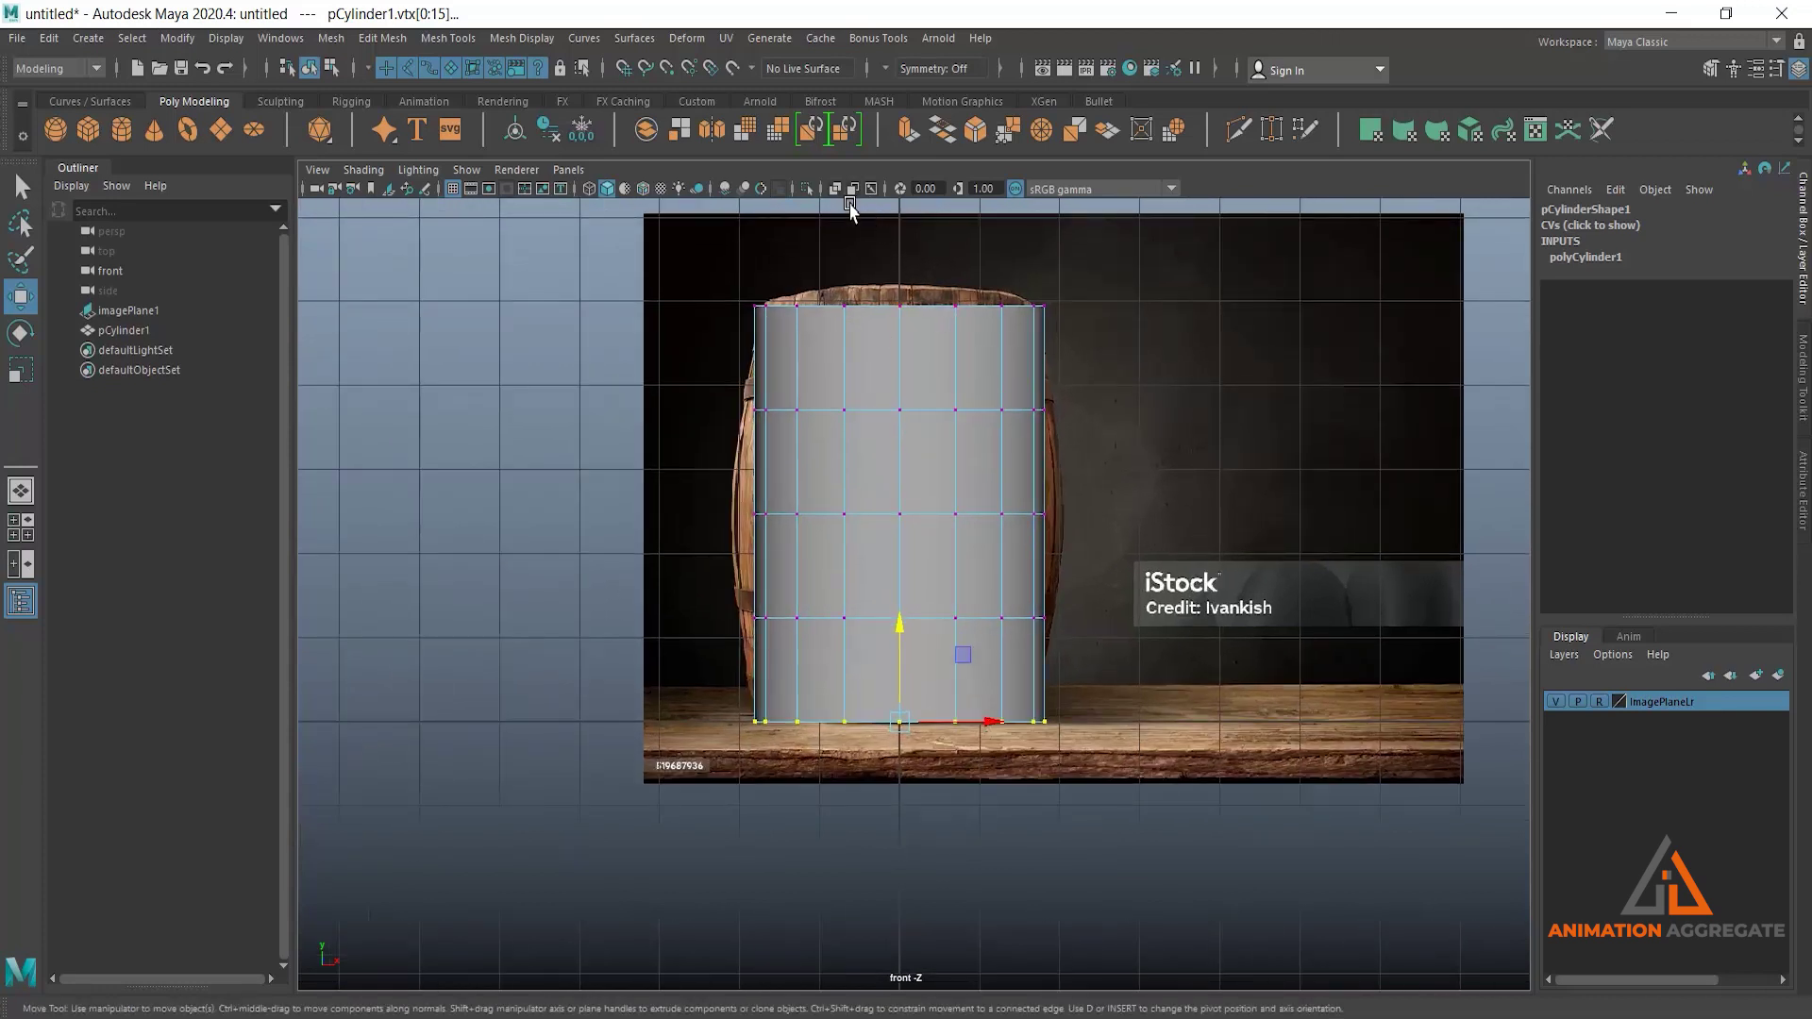
left_click(838, 194)
scroll(740, 292, "up", 3)
mouse_move(959, 437)
middle_mouse_down("alt")
mouse_move(952, 412)
mouse_move(953, 429)
middle_mouse_up("alt")
Select the cylinder's middle ring of vertices in the front view and scale it outward to match the barrel's widest part.
right_click_drag(1057, 416, 963, 404)
left_click_drag(558, 473, 1477, 638)
left_click(1477, 638)
key("r")
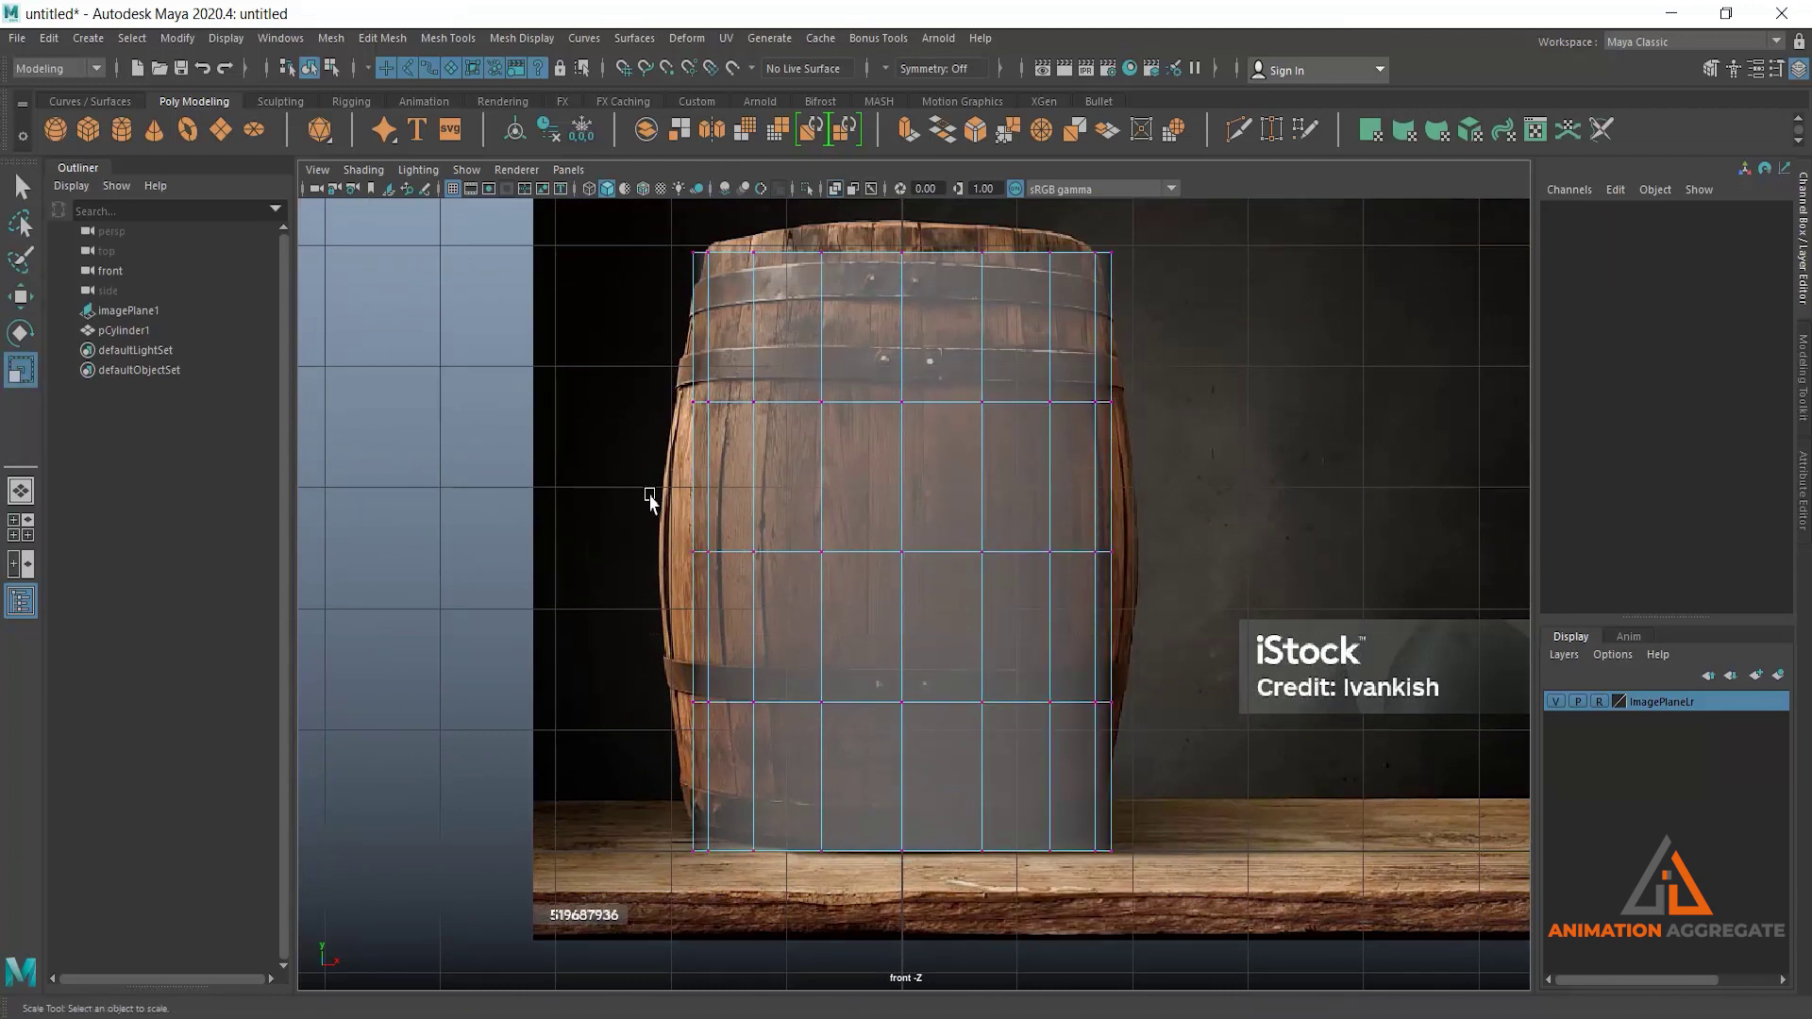
key("ctrl+z")
left_click_drag(955, 563, 955, 567)
Scale the vertex rings above and below the middle outward together to follow the barrel's curved sides.
left_click_drag(642, 359, 1263, 492)
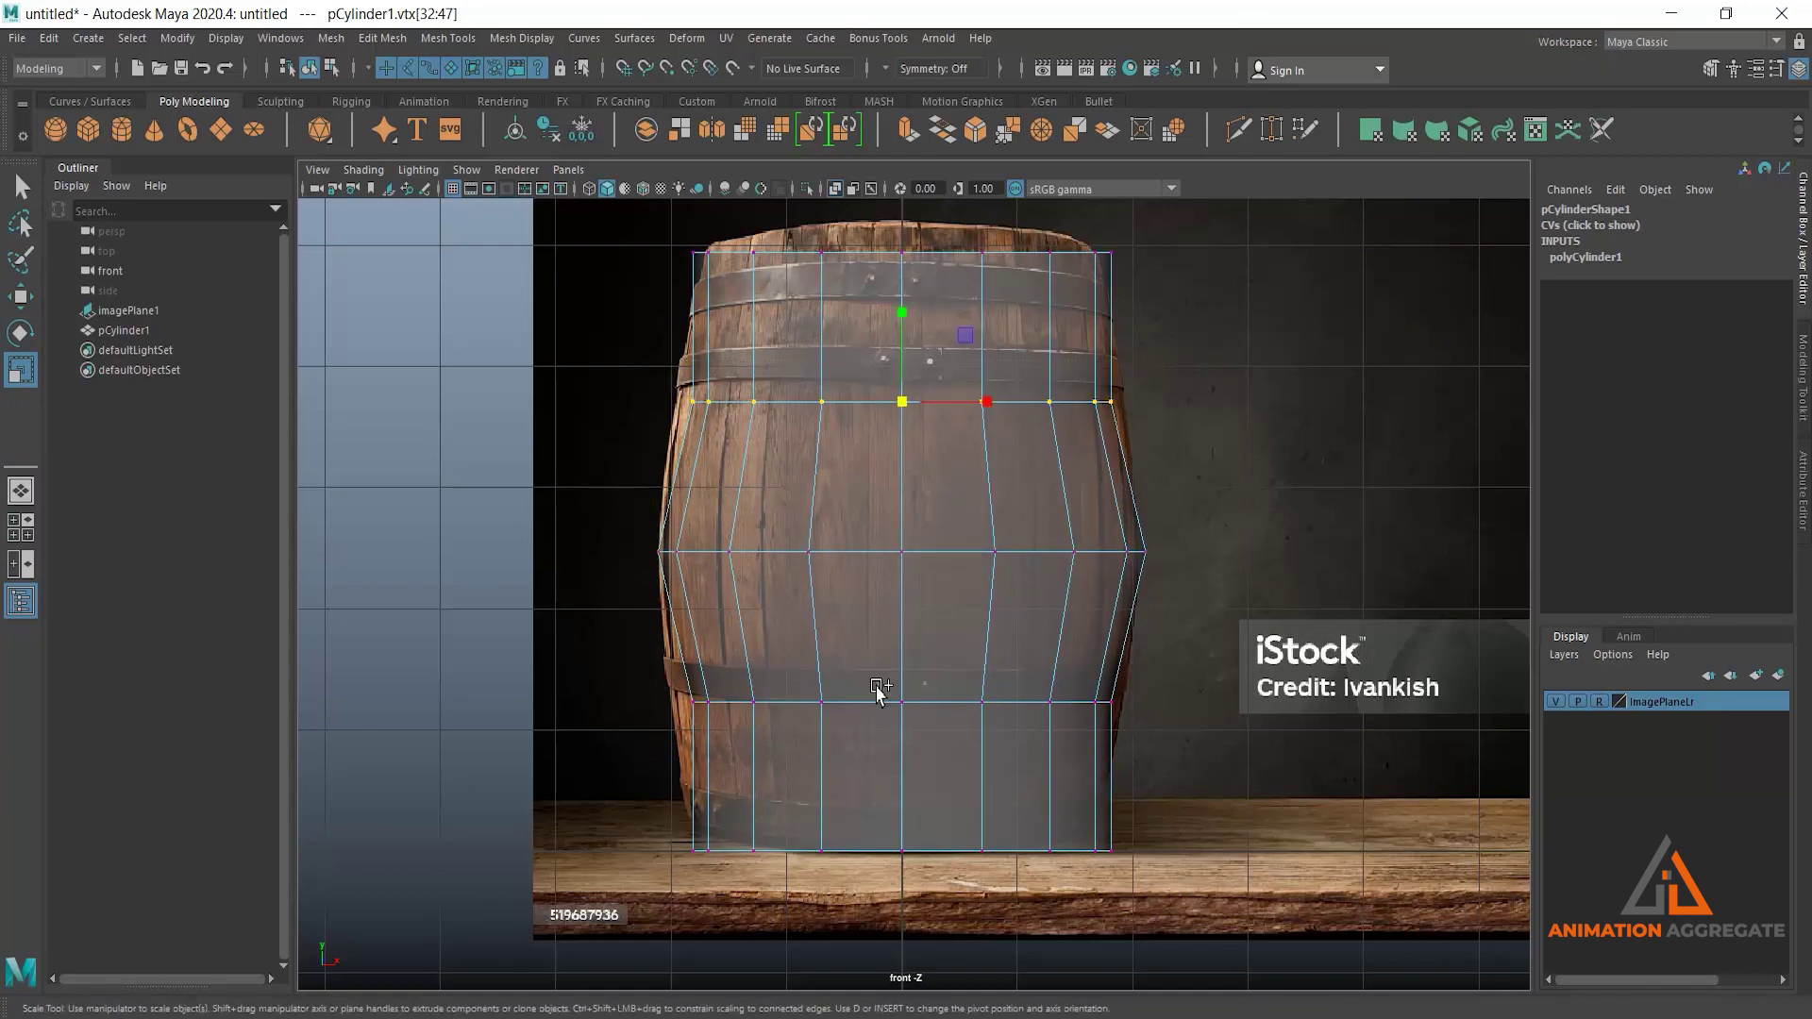
left_click_drag(631, 667, 1258, 742, "shift")
left_click_drag(904, 552, 938, 555)
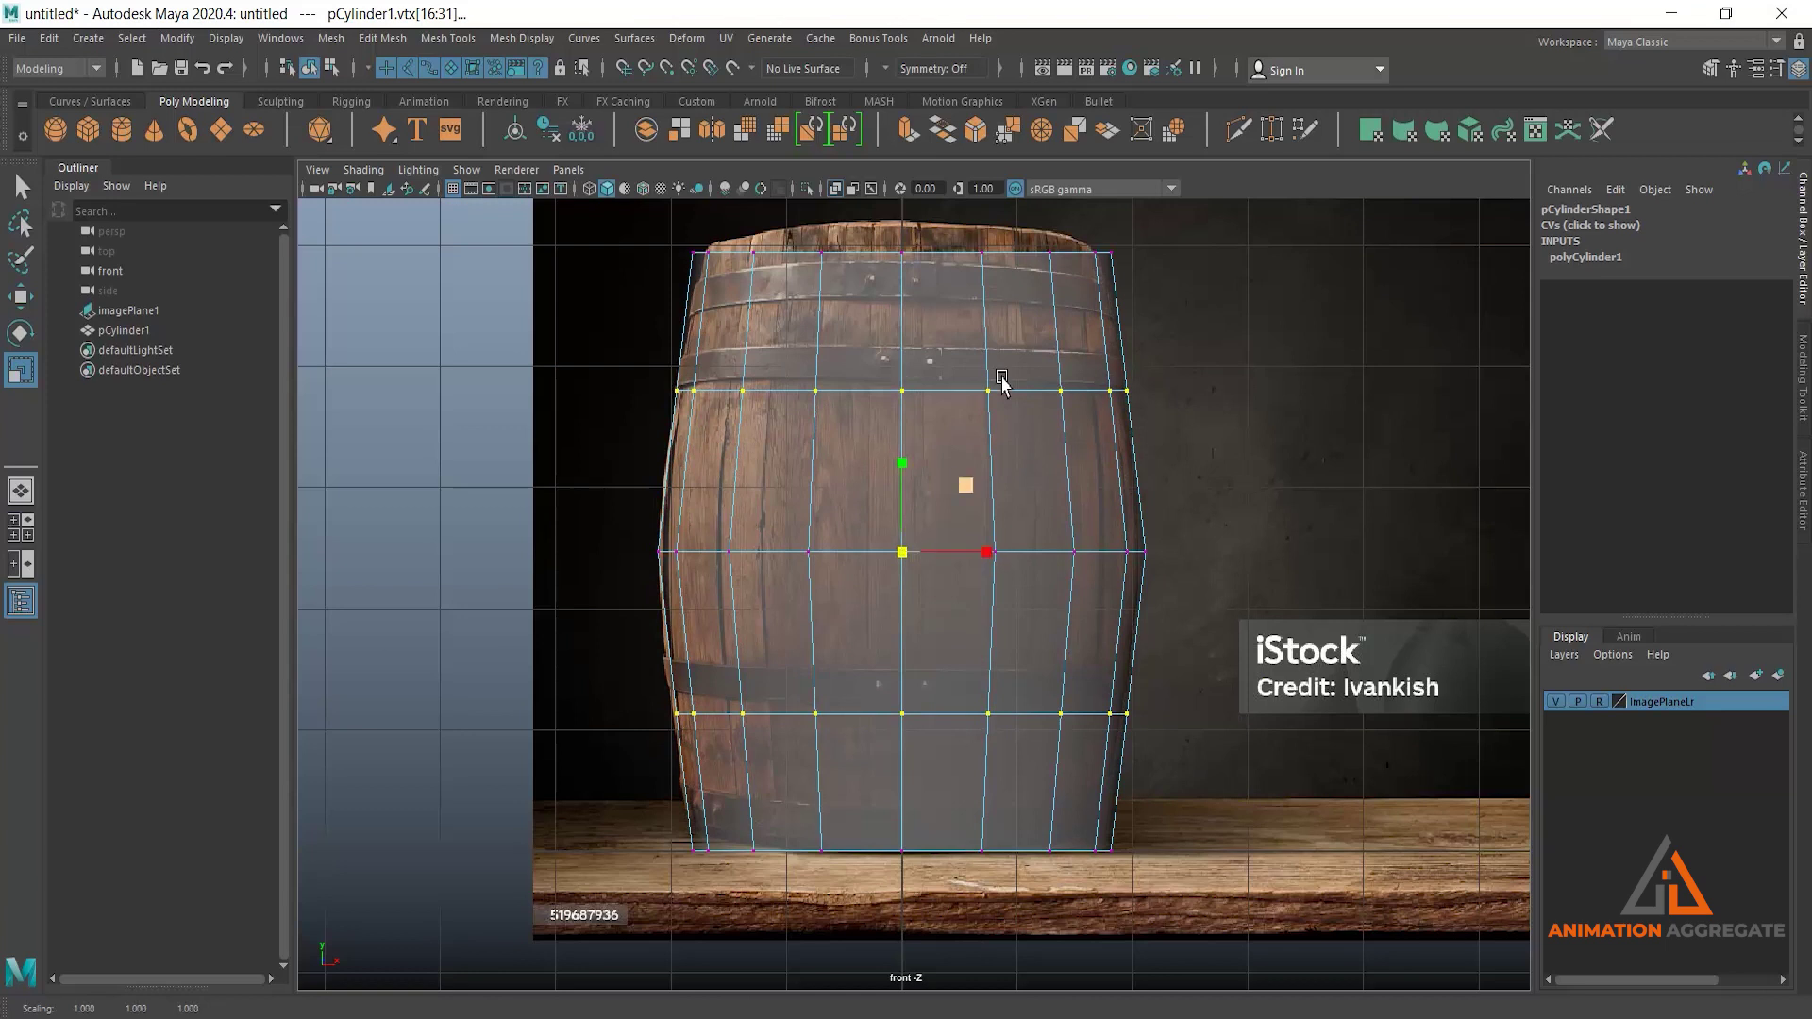
Raise the top ring of vertices to the photo's barrel rim and narrow it to match the rim's width.
middle_click_drag(1010, 363, 996, 434, "alt")
left_click_drag(607, 283, 1262, 398)
left_click_drag(899, 342, 873, 340)
scroll(1123, 377, "up", 2)
key("w")
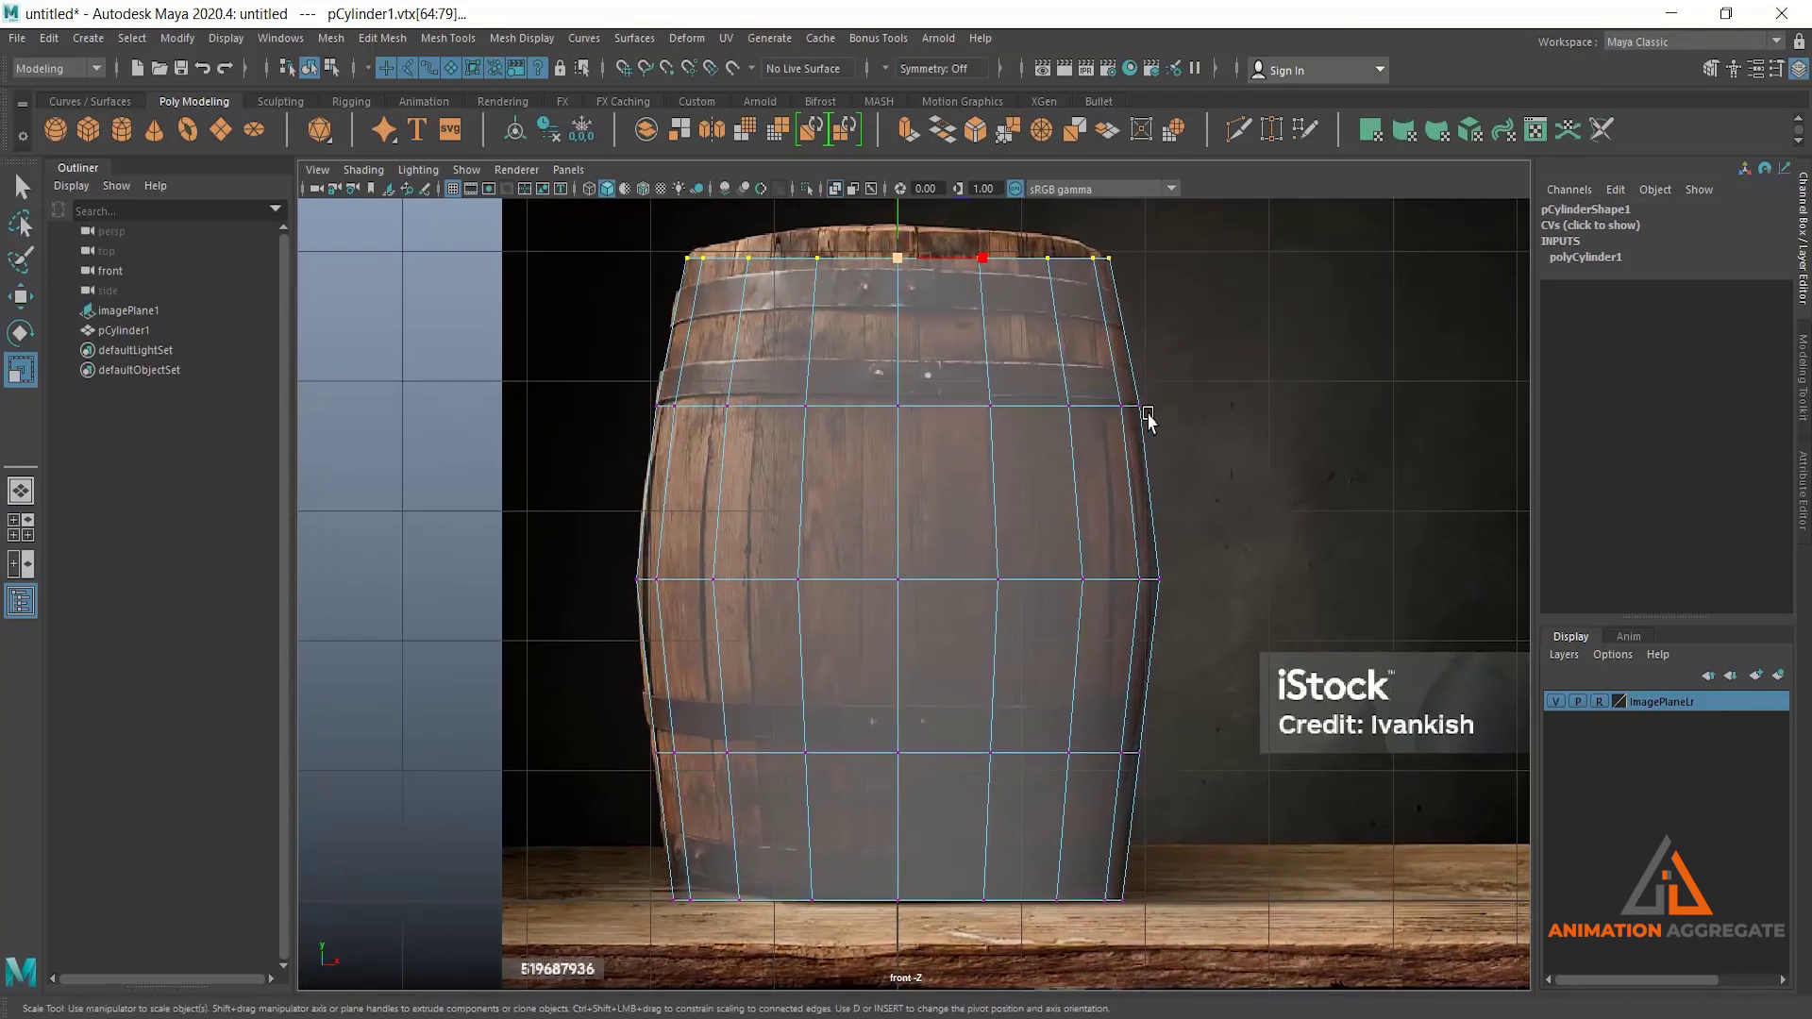
scroll(1038, 425, "up", 3)
left_click_drag(884, 312, 895, 268)
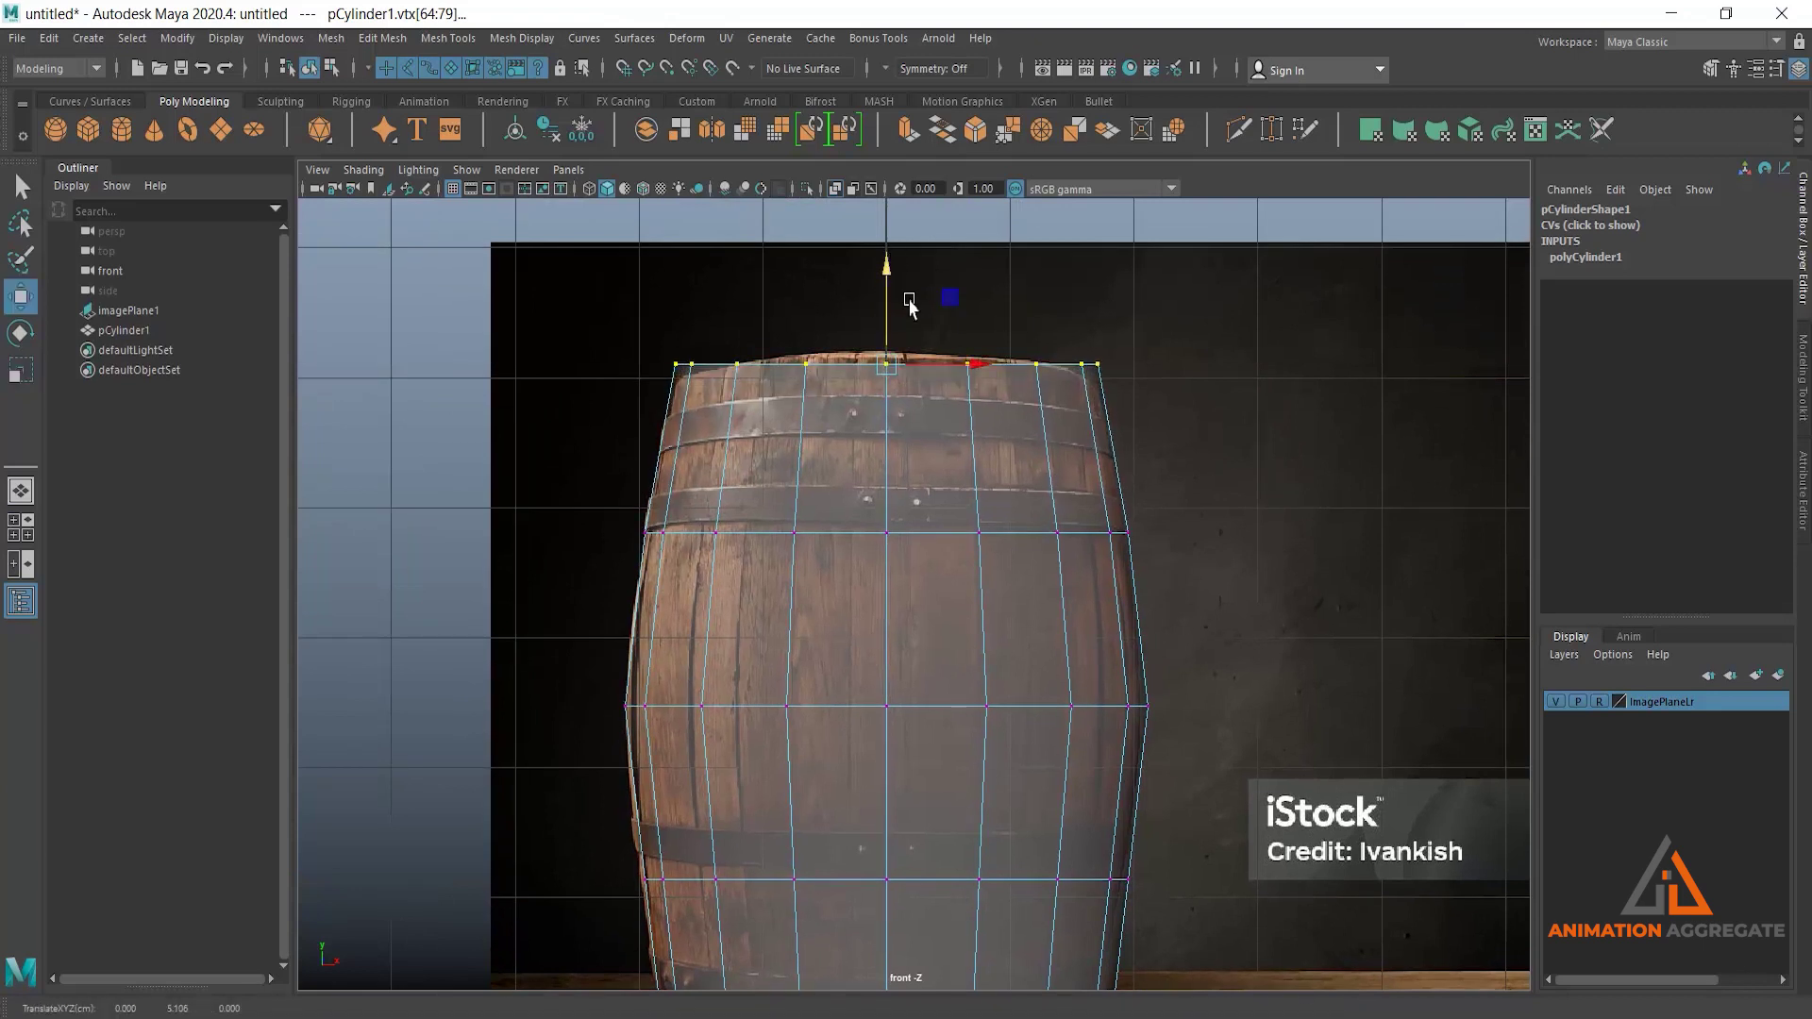
key("r")
left_click_drag(891, 365, 876, 366)
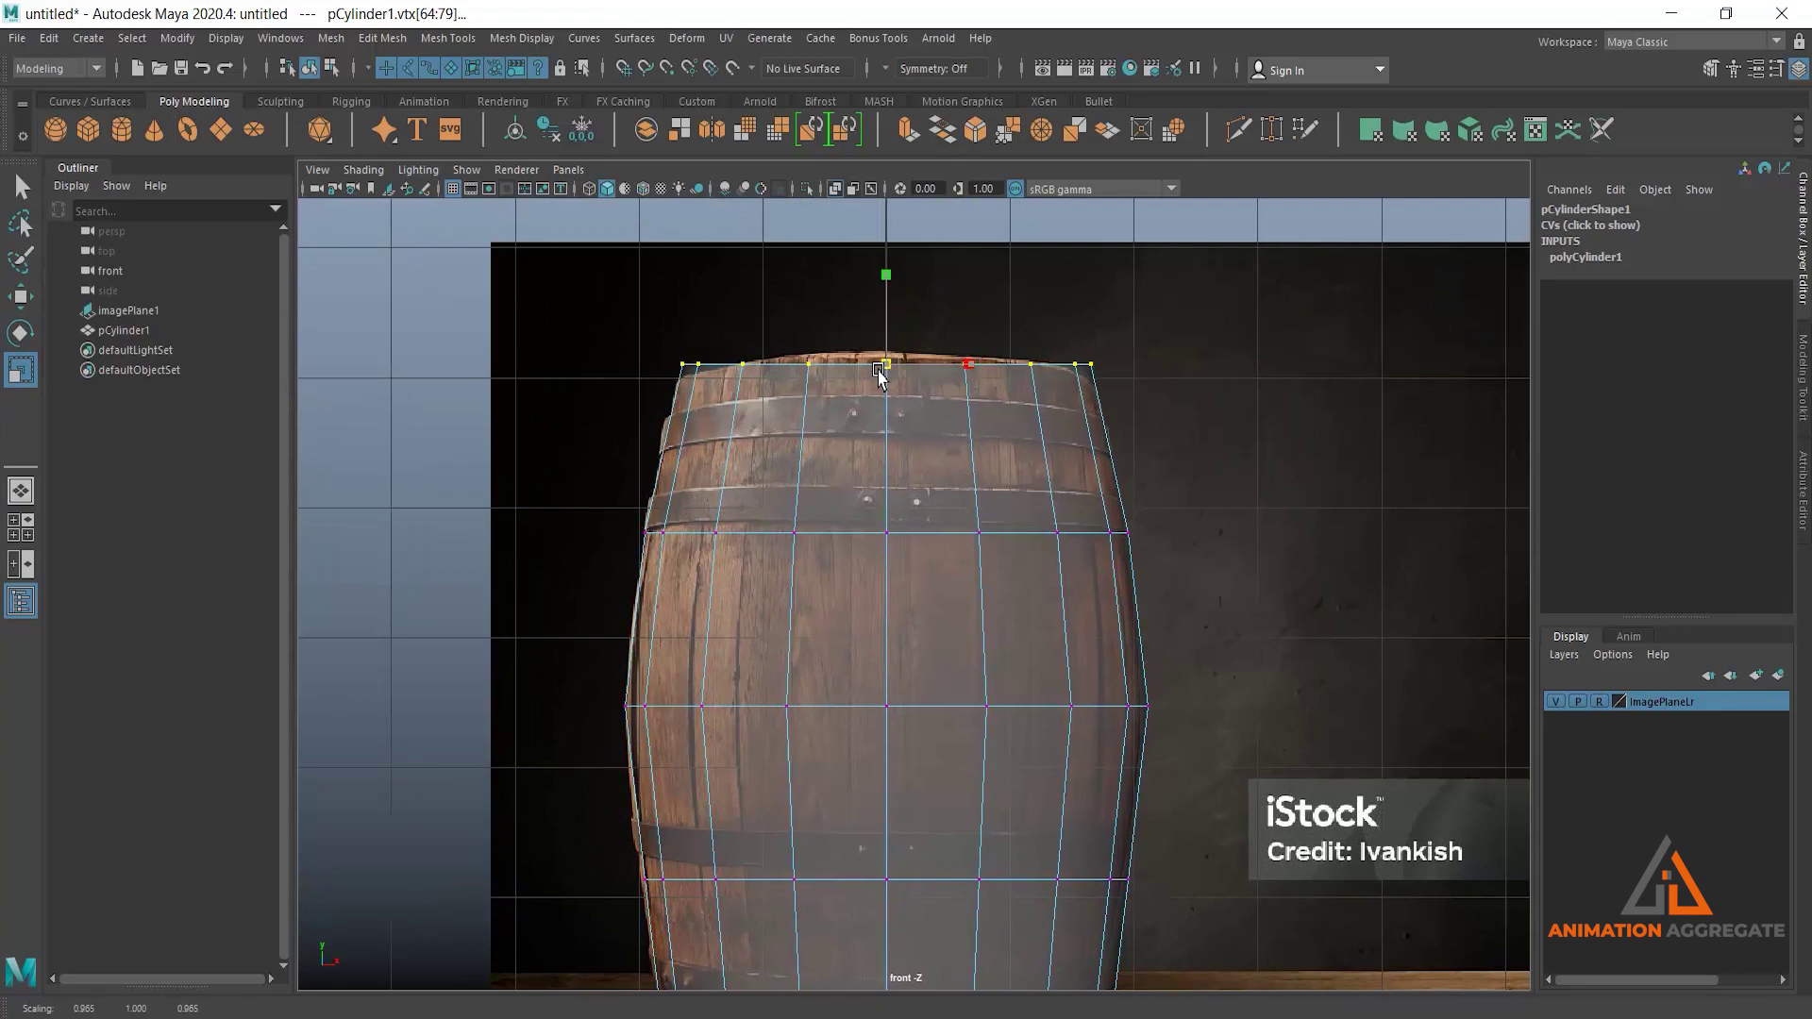
Narrow the bottom ring of vertices to the barrel's base and fine-tune the width of the two intermediate rings.
middle_click_drag(1067, 515, 1079, 306, "alt")
left_click_drag(538, 740, 1084, 899)
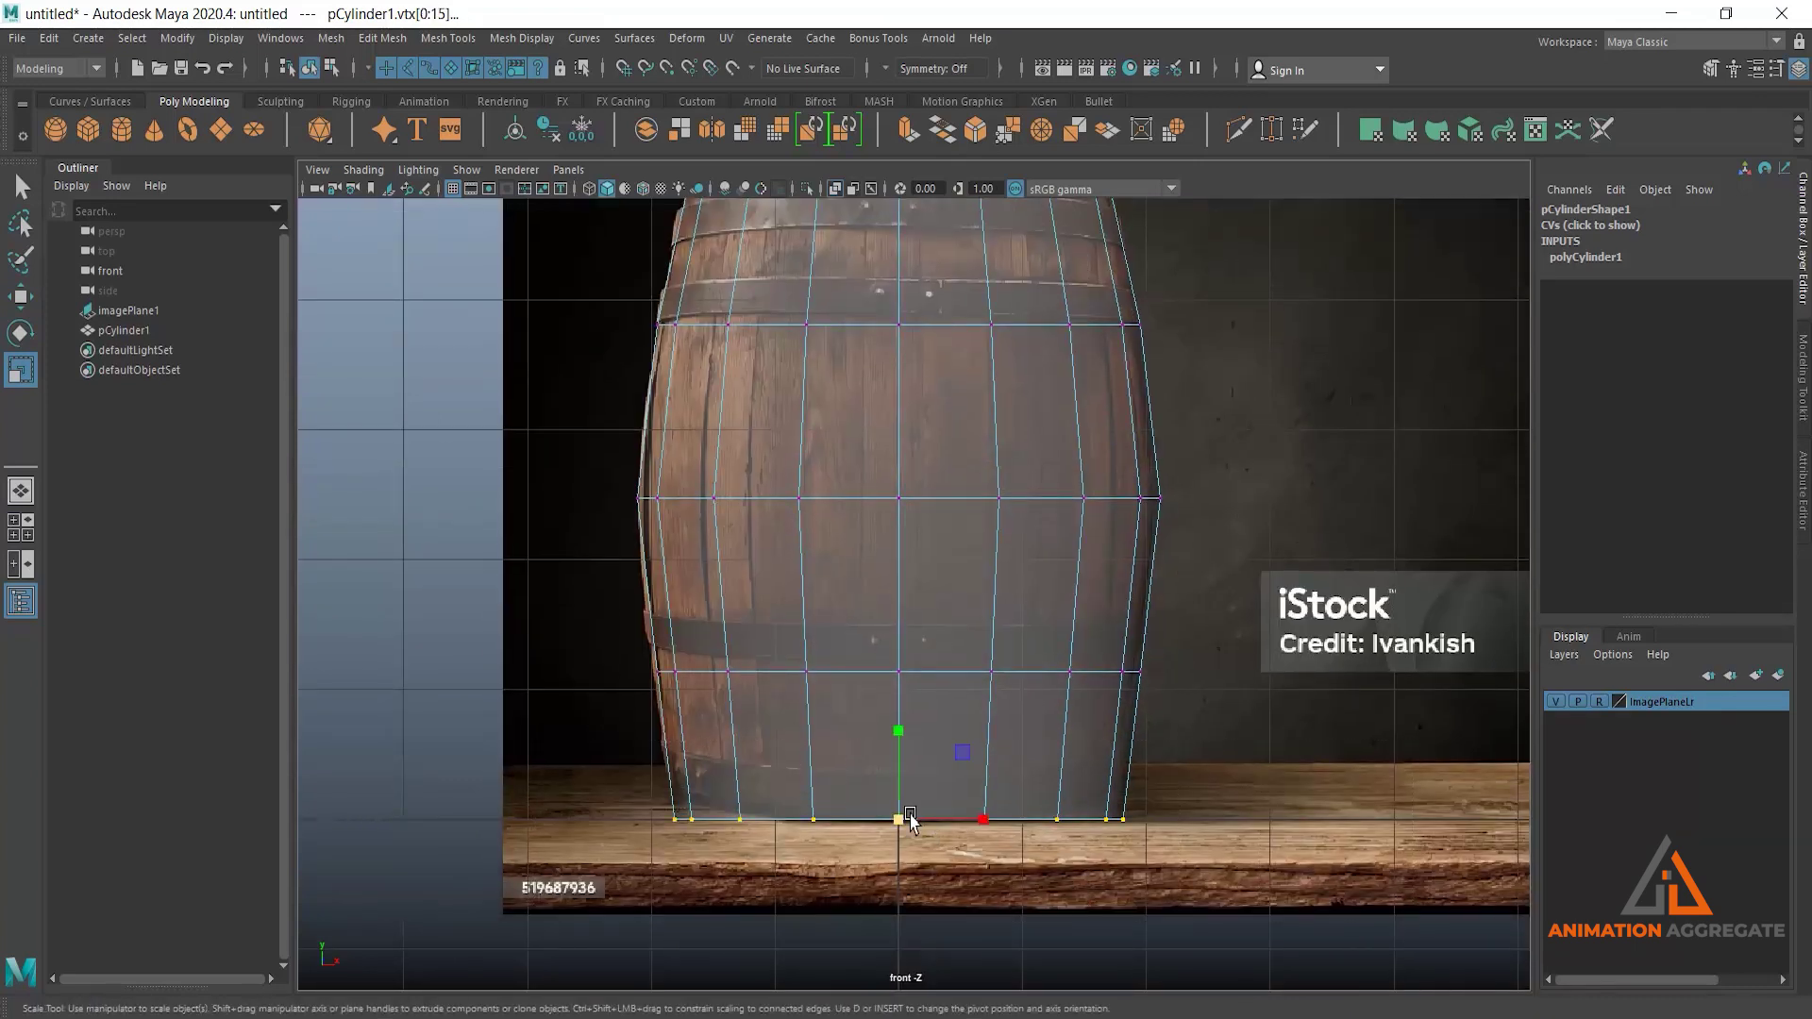
left_click_drag(895, 821, 890, 830)
left_click_drag(587, 626, 1128, 793)
left_click_drag(673, 284, 1250, 453, "shift")
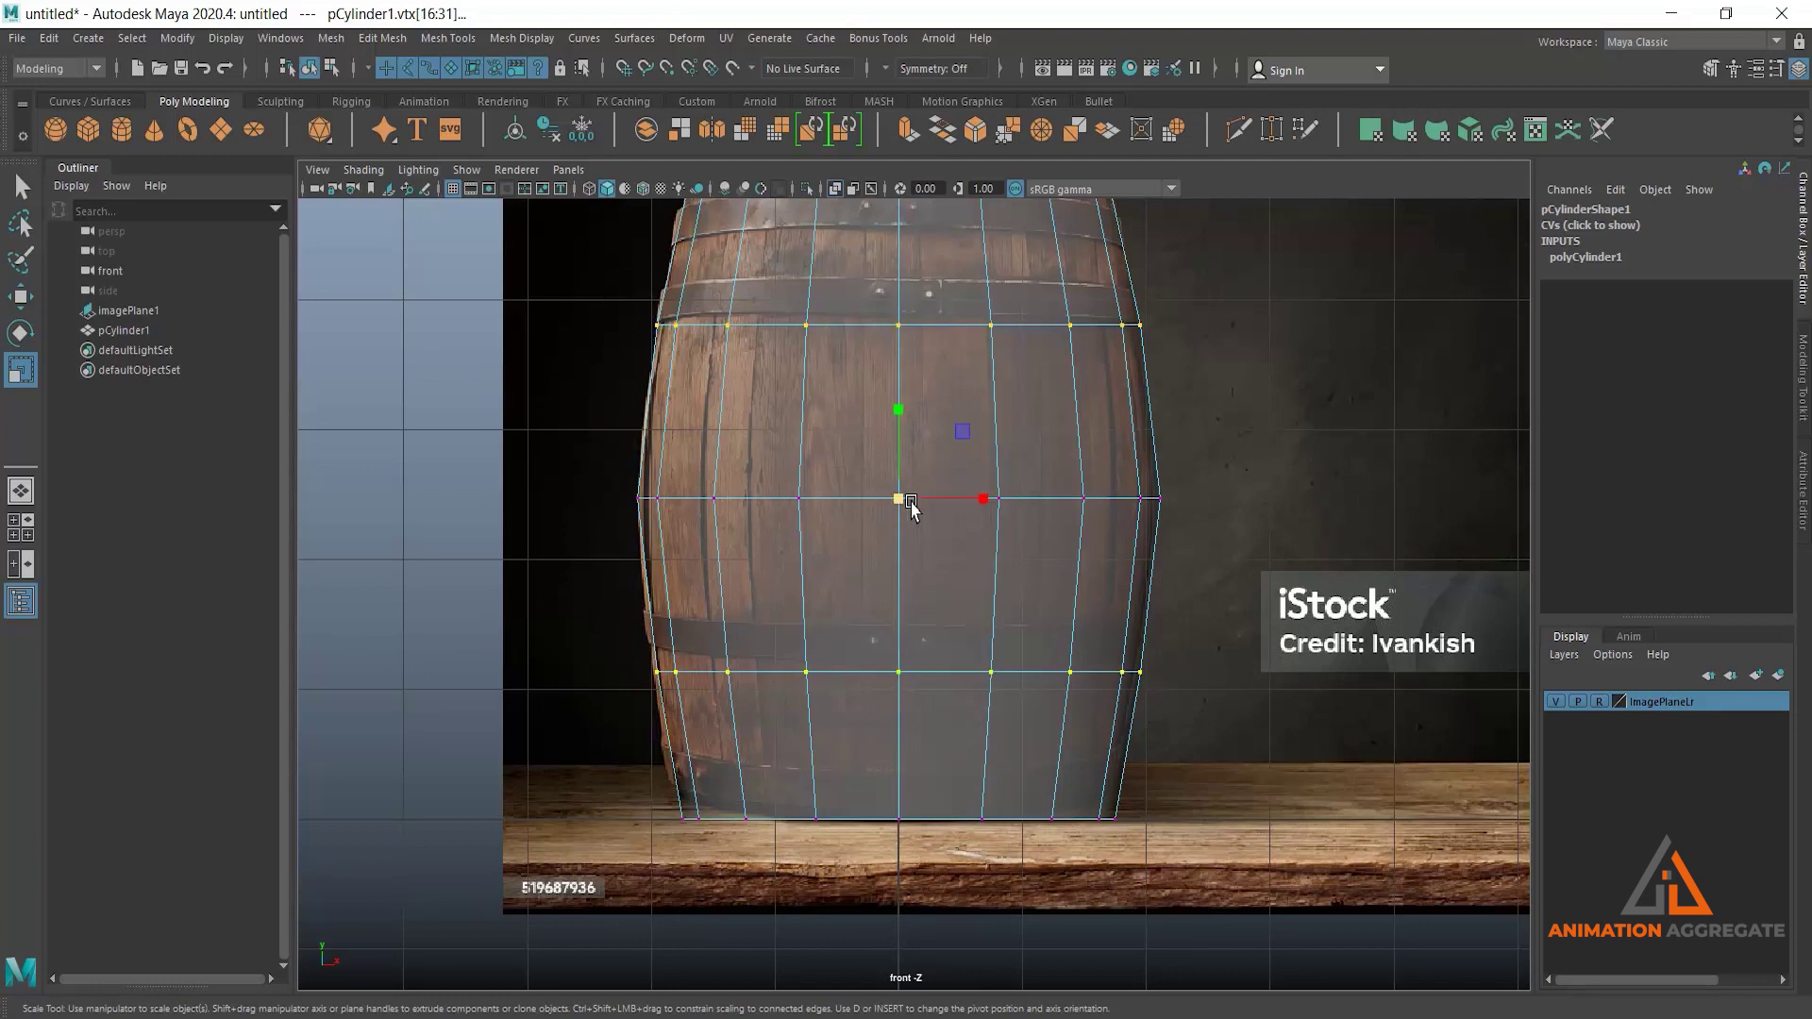
left_click_drag(897, 500, 897, 510)
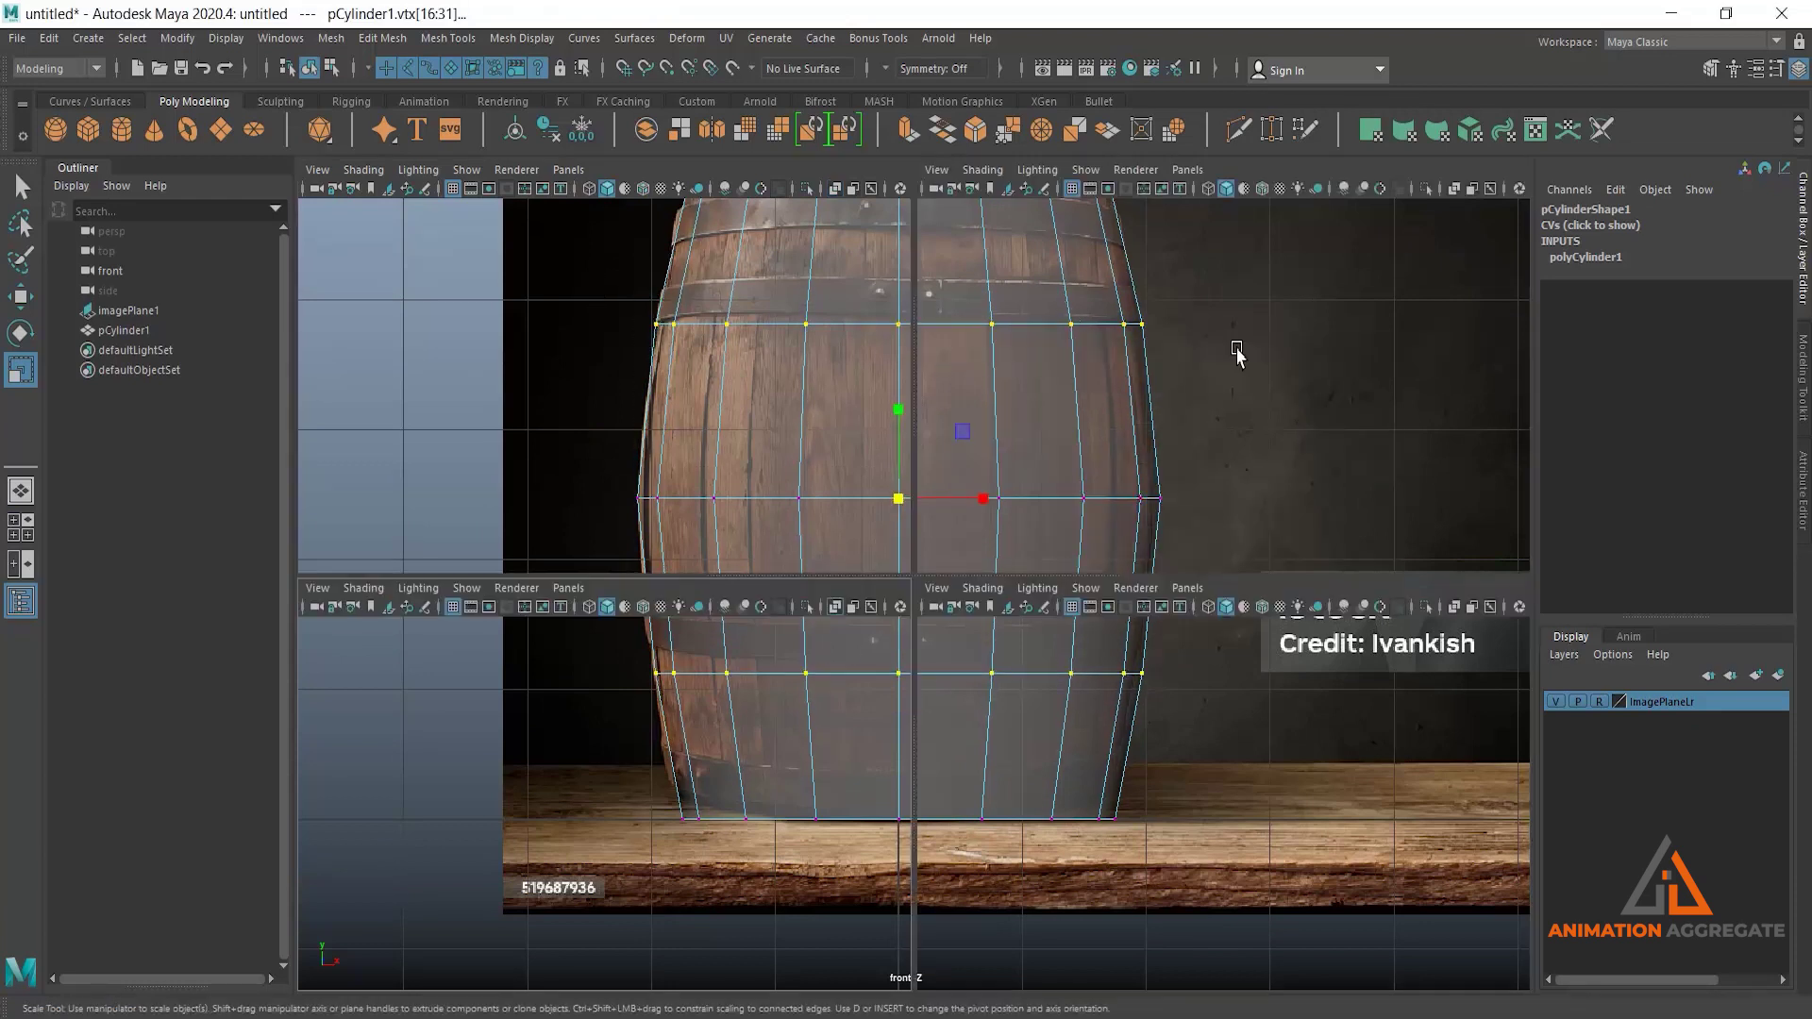
Select all the top and bottom cap faces of the cylinder in the perspective view and extract them as separate pieces.
key("space")
key("space")
left_click_drag(1242, 493, 935, 477, "alt")
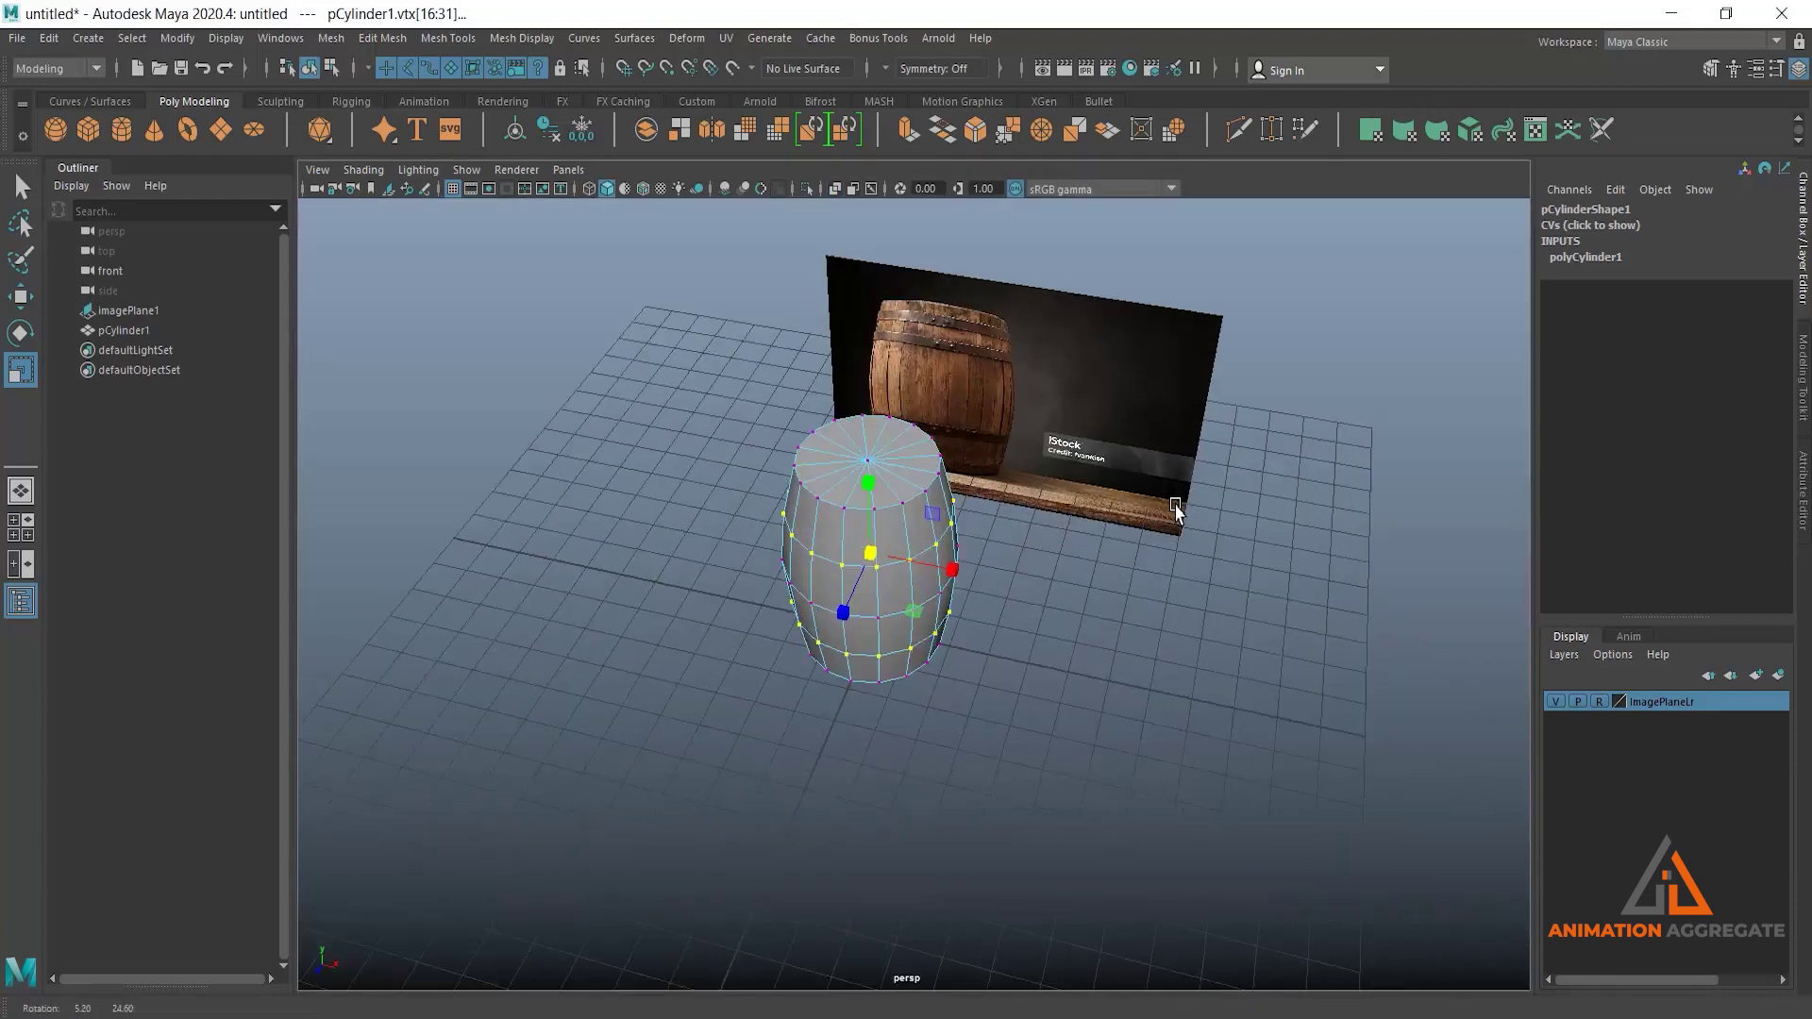
right_click(897, 449)
right_click_drag(897, 441, 900, 503)
left_click_drag(925, 510, 943, 579, "alt")
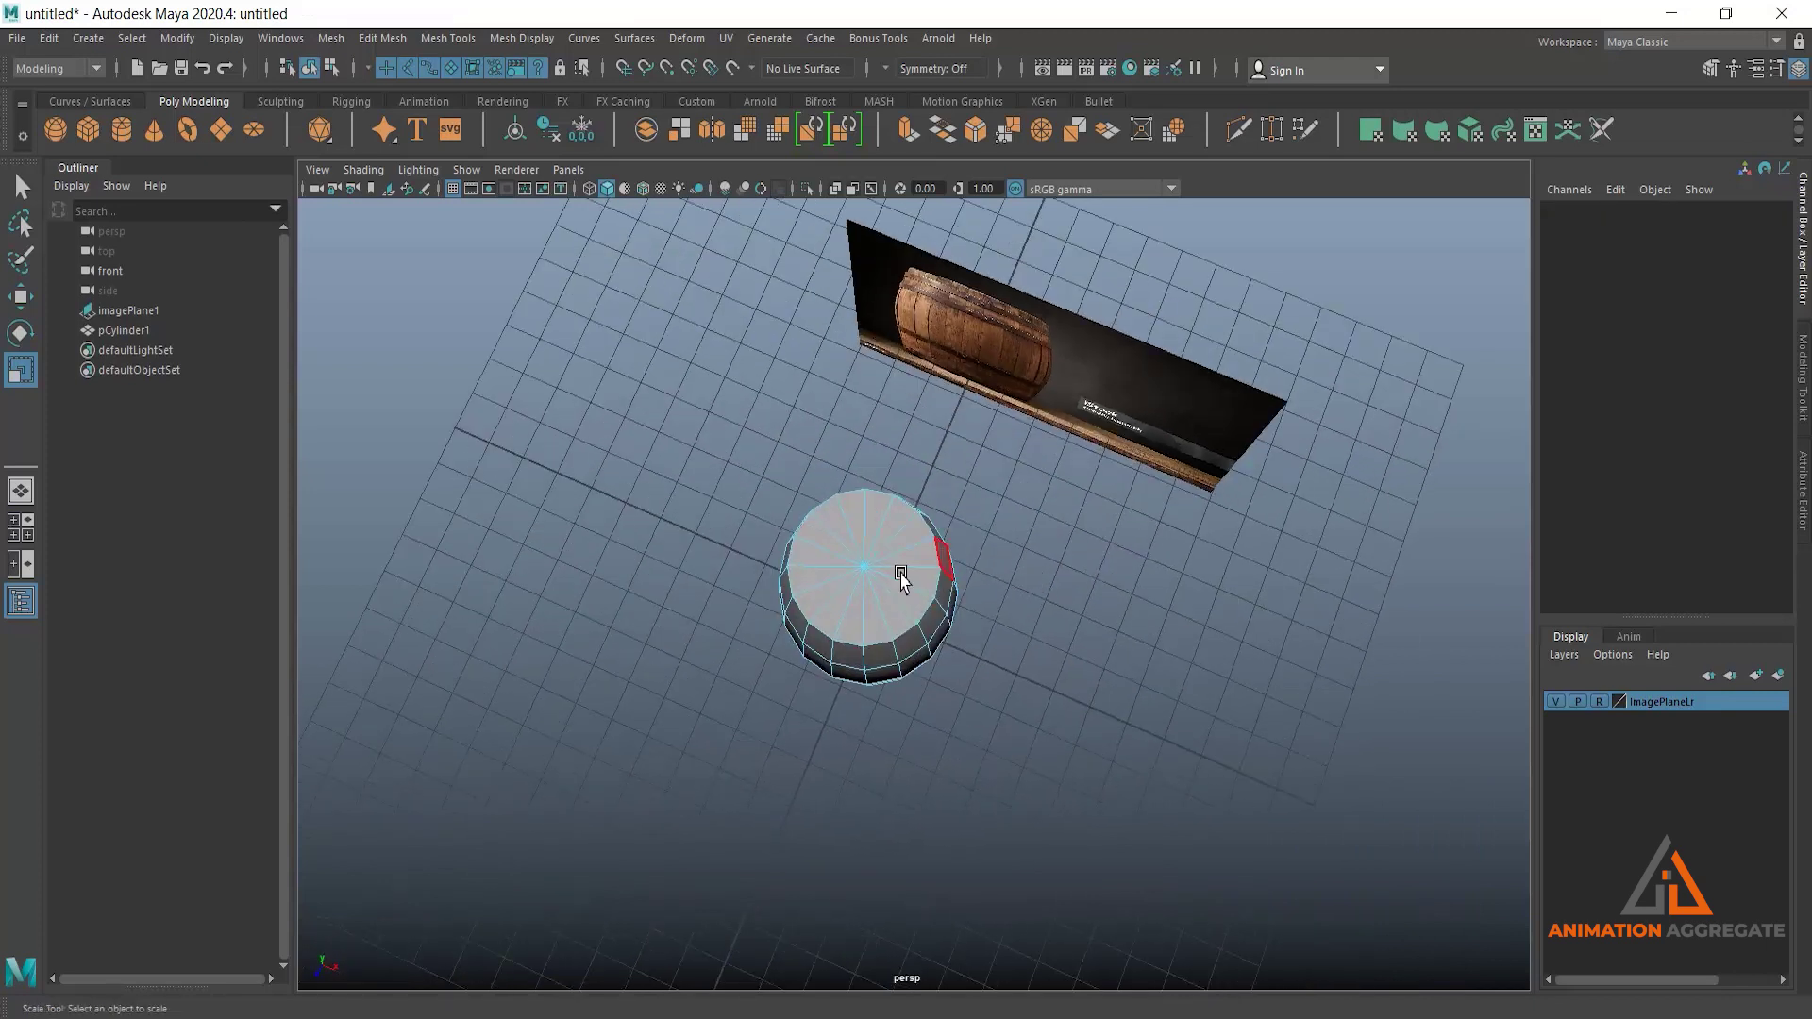
left_click(840, 561)
left_click_drag(1076, 679, 991, 570, "alt")
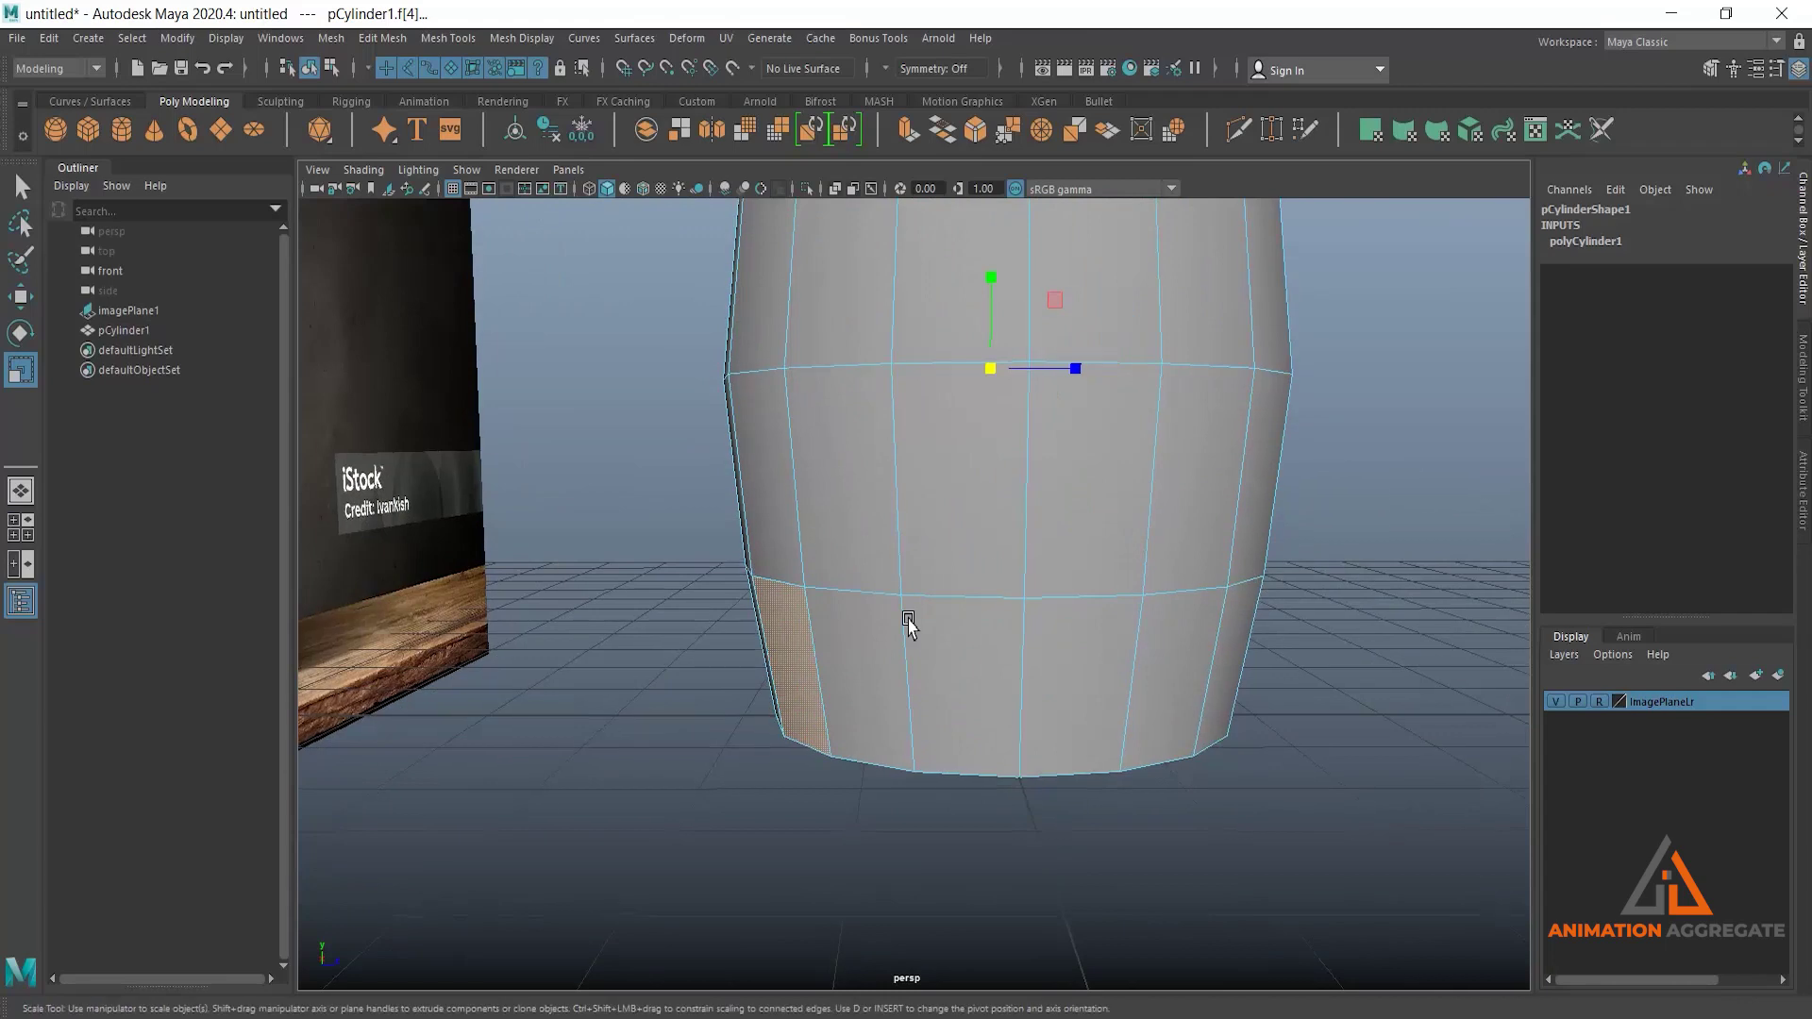
left_click(963, 689)
left_click_drag(1227, 745, 705, 717, "alt")
left_click_drag(1020, 519, 997, 637, "alt")
scroll(997, 637, "down", 4)
left_click_drag(851, 441, 957, 479, "alt")
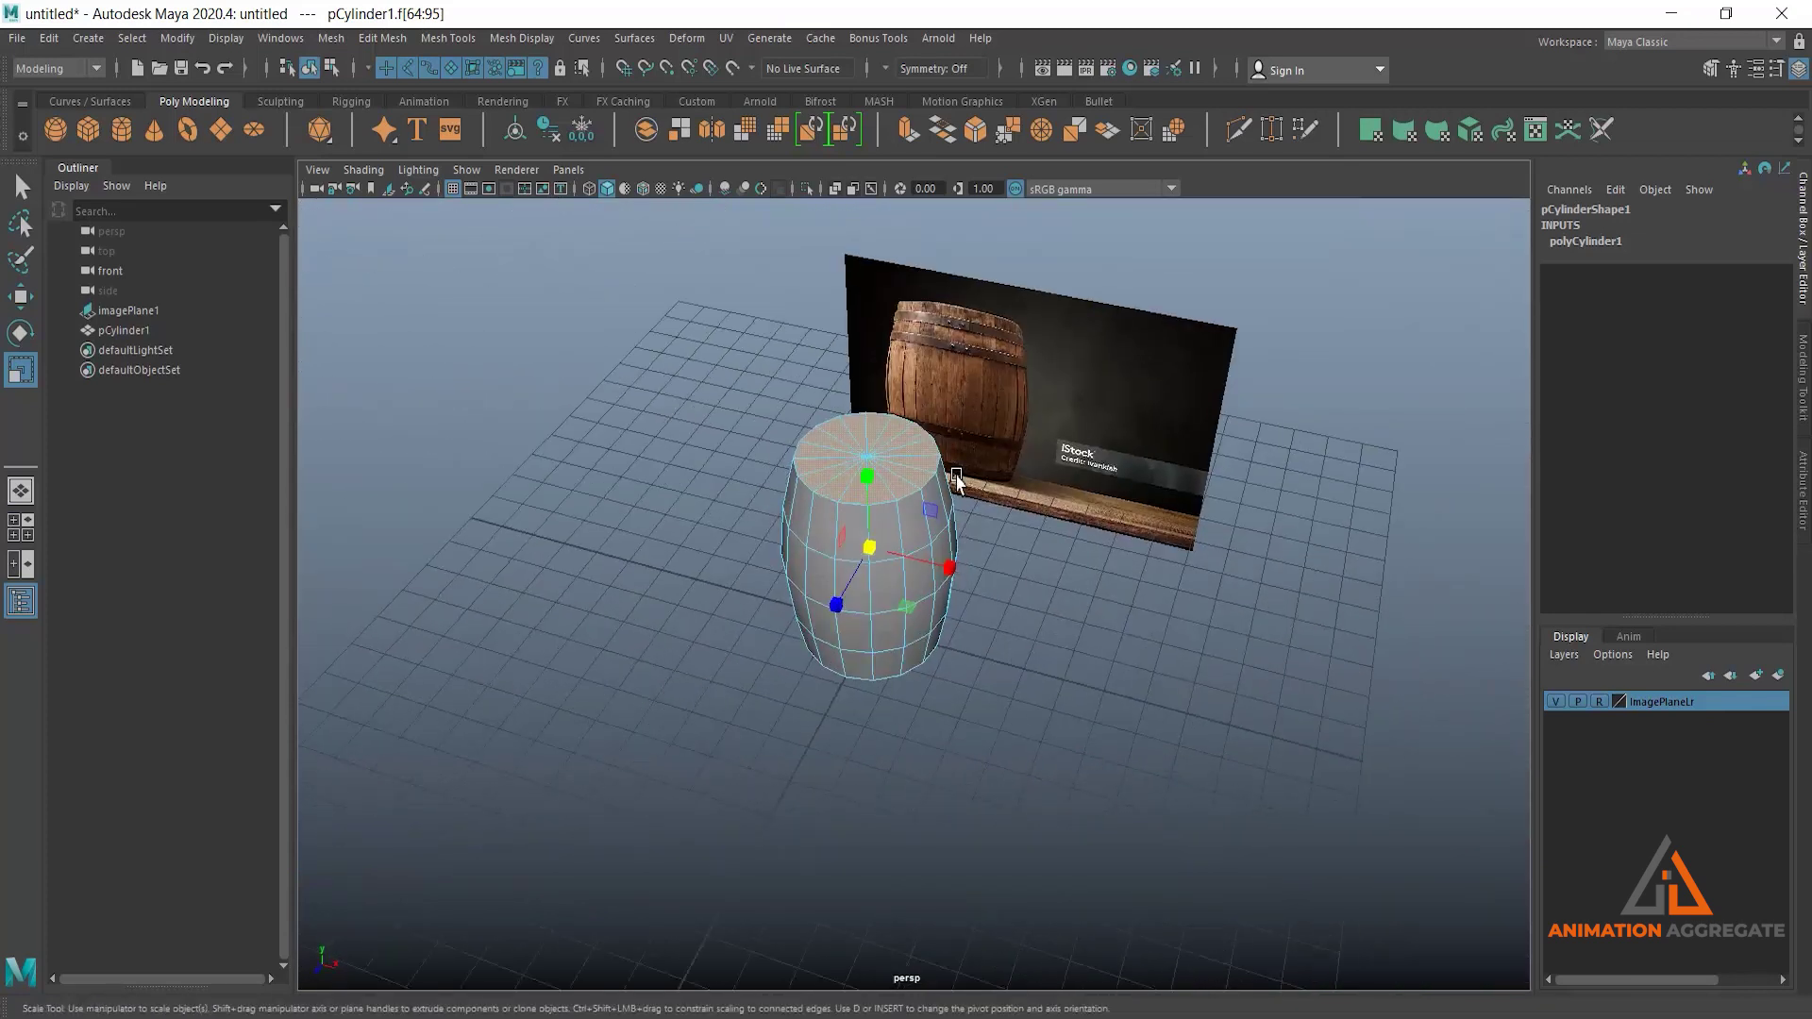
left_click(386, 45)
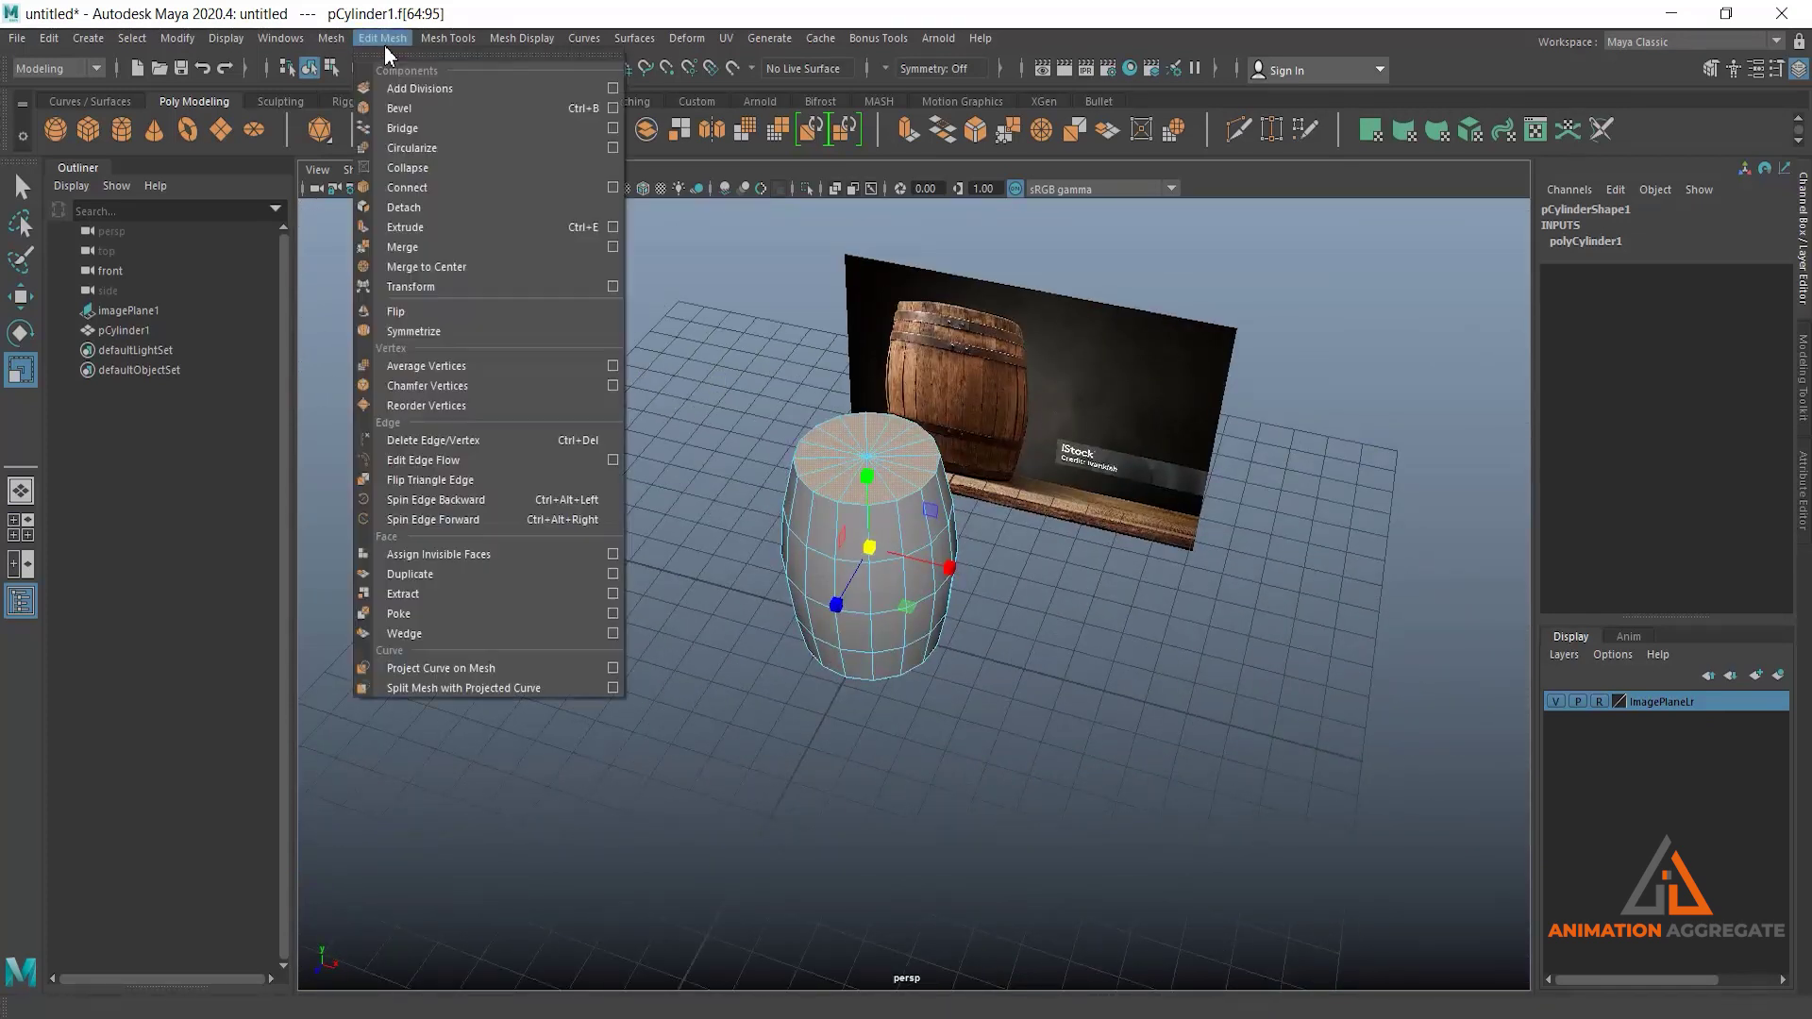
left_click(405, 597)
Return to object selection and center the pivot of the extracted top cap.
left_click_drag(1101, 567, 864, 466, "alt")
right_click_drag(865, 467, 954, 437)
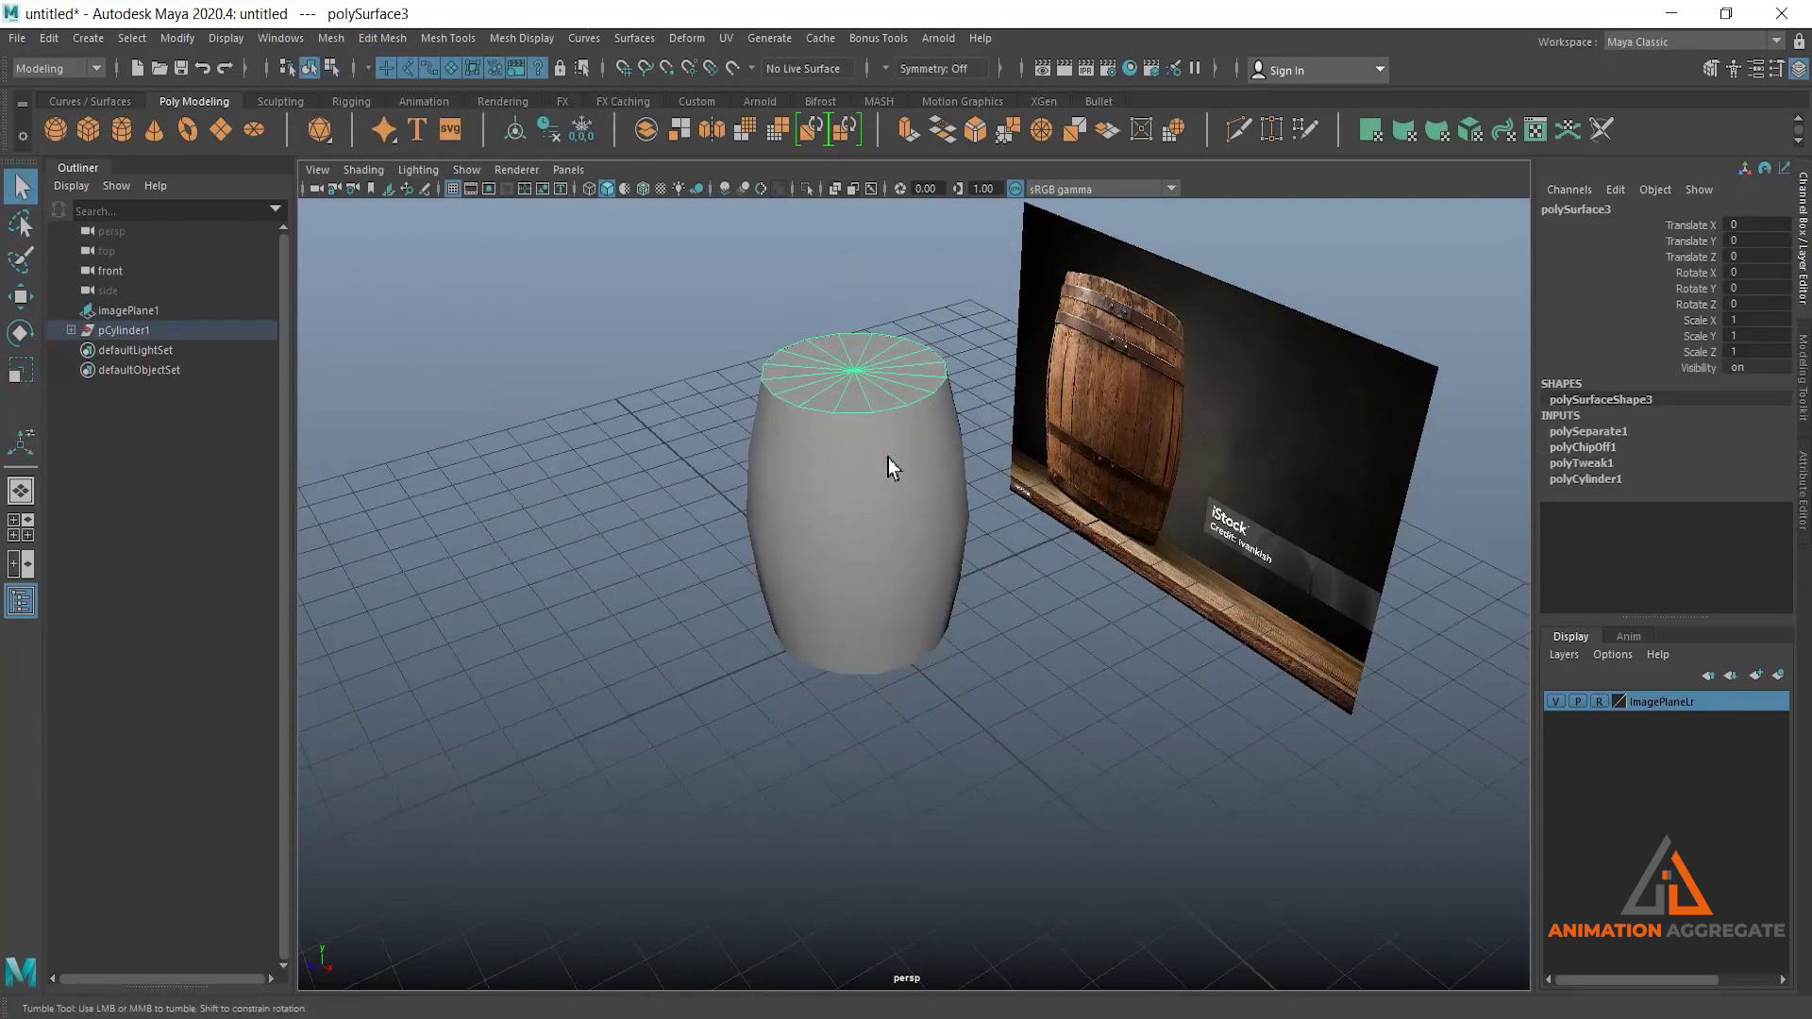
left_click_drag(855, 535, 863, 521, "alt")
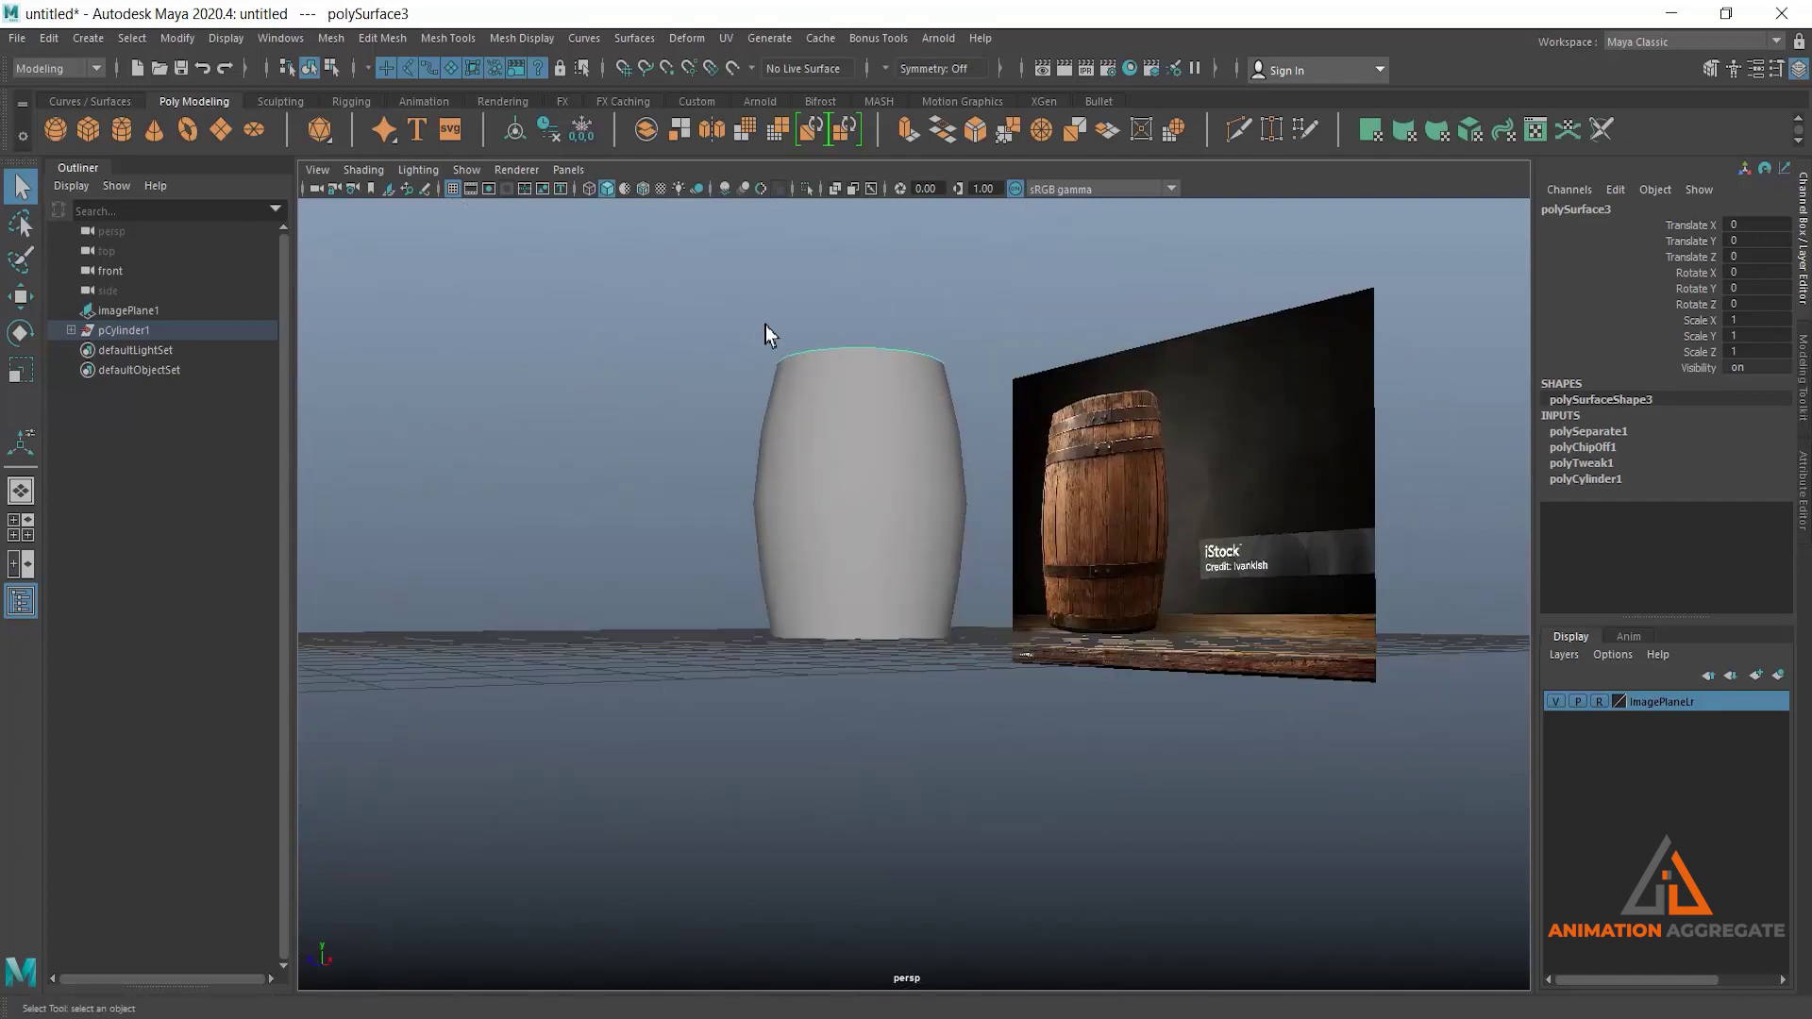
left_click_drag(766, 327, 769, 378, "alt")
left_click(177, 39)
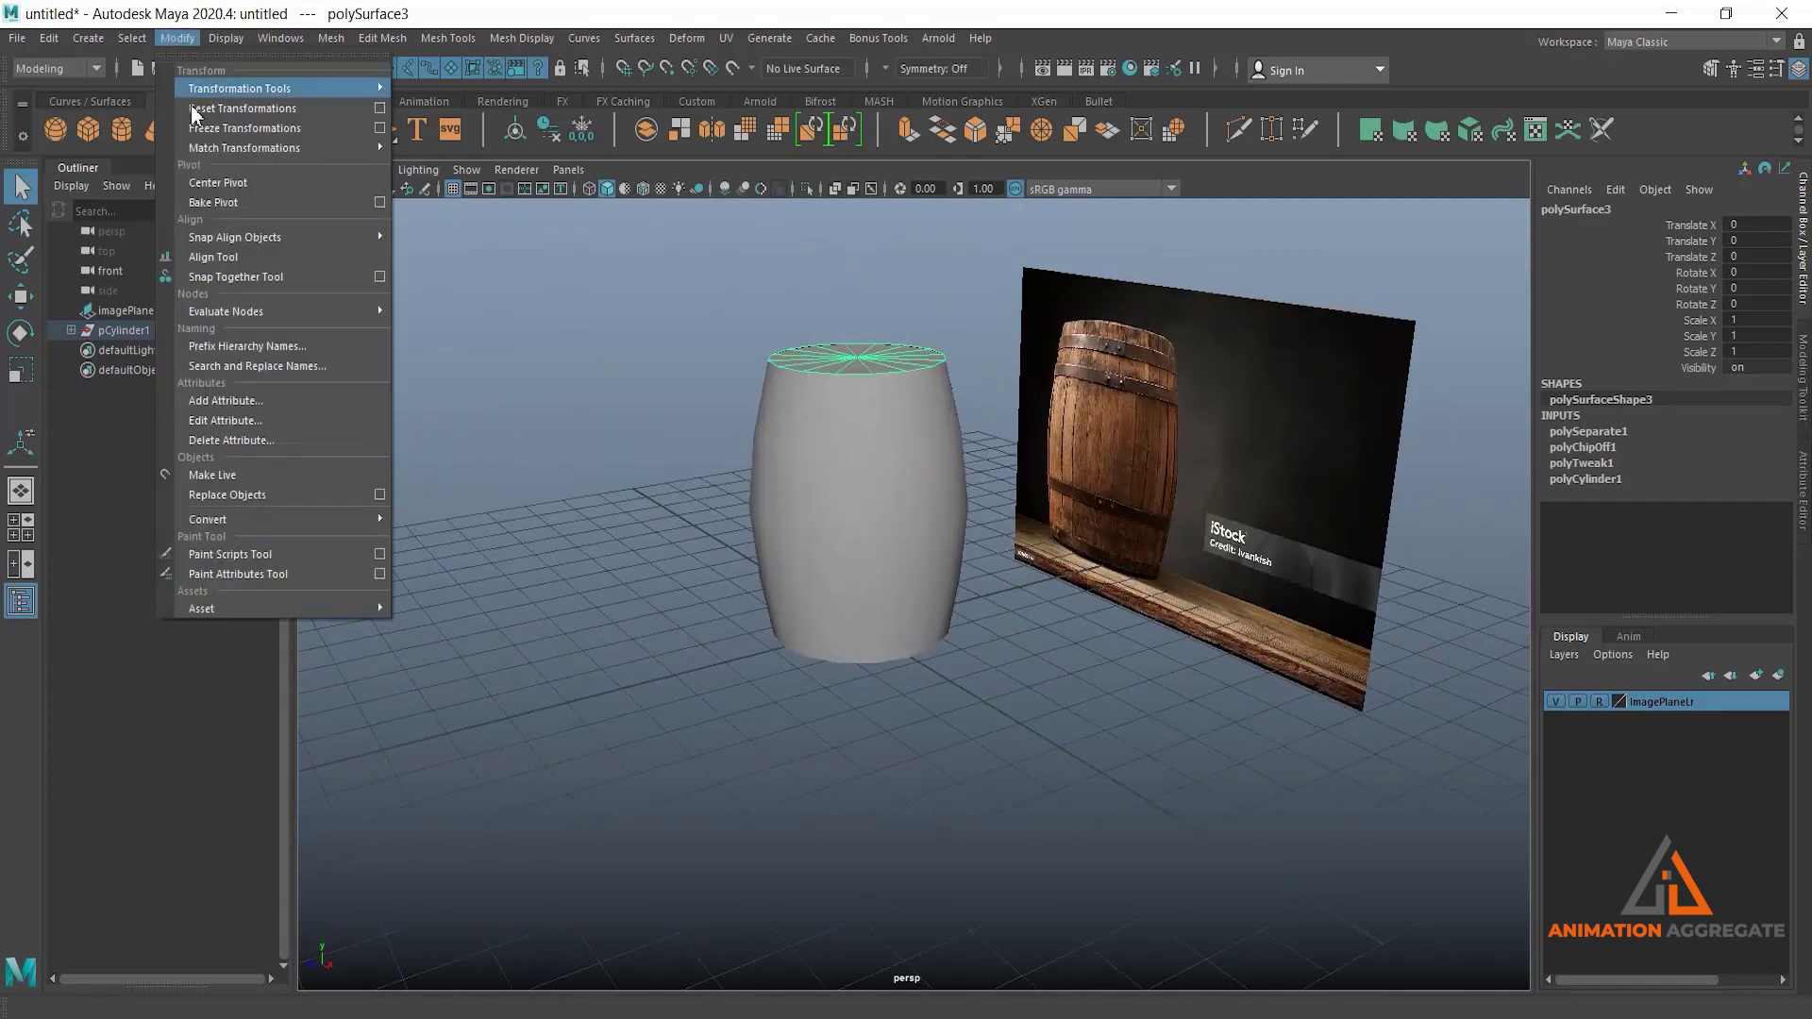
left_click(224, 189)
left_click_drag(755, 444, 791, 455, "alt")
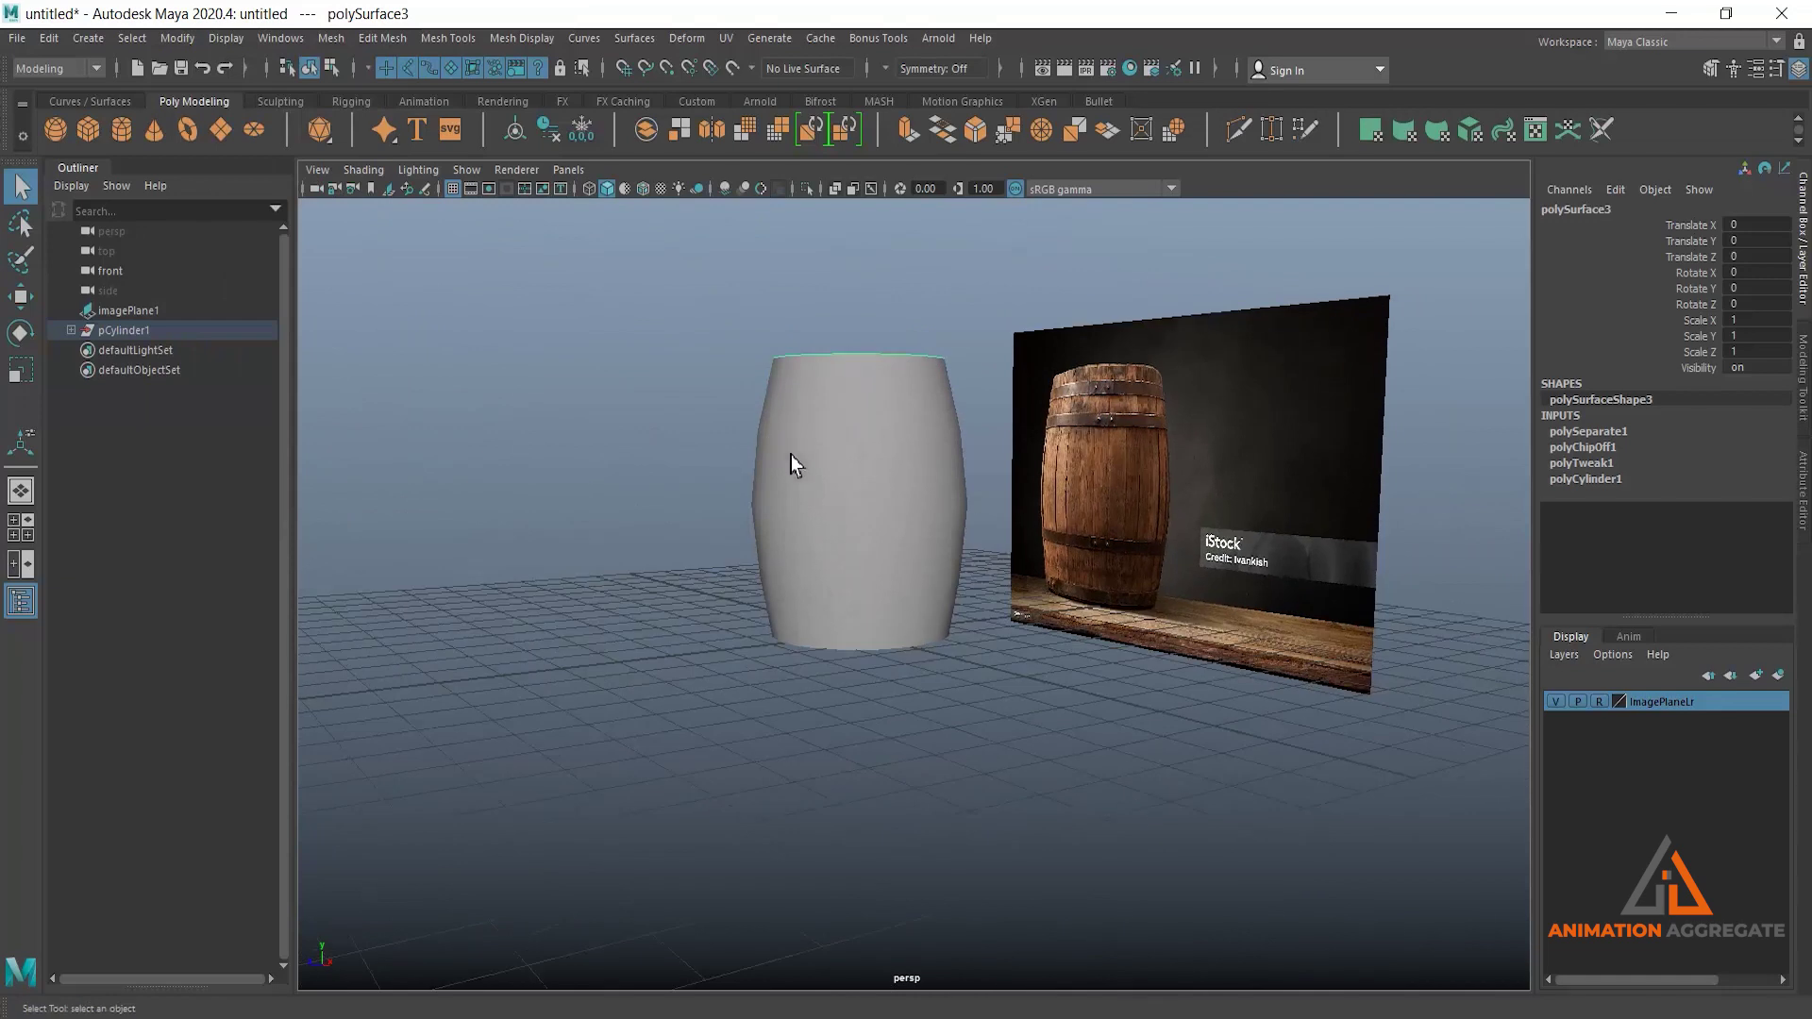
key("w")
Center the pivot of the extracted bottom cap.
left_click_drag(946, 508, 912, 571, "alt")
left_click(906, 672)
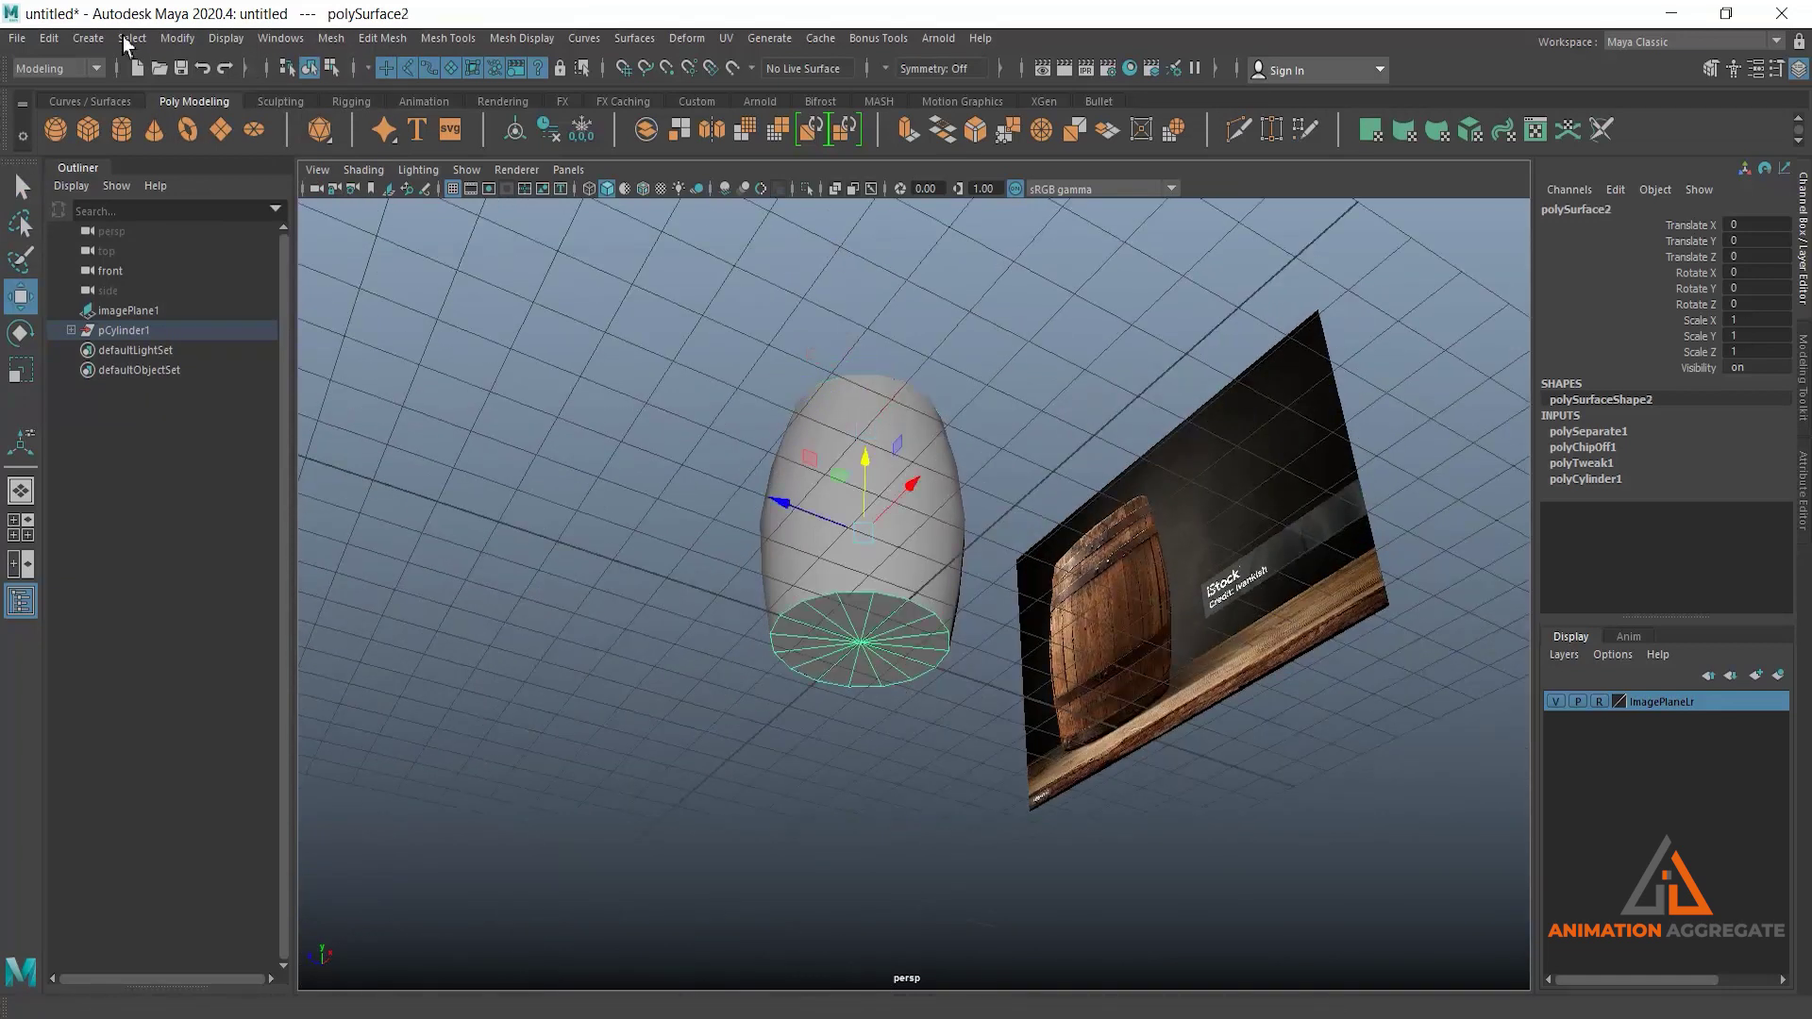
left_click(180, 39)
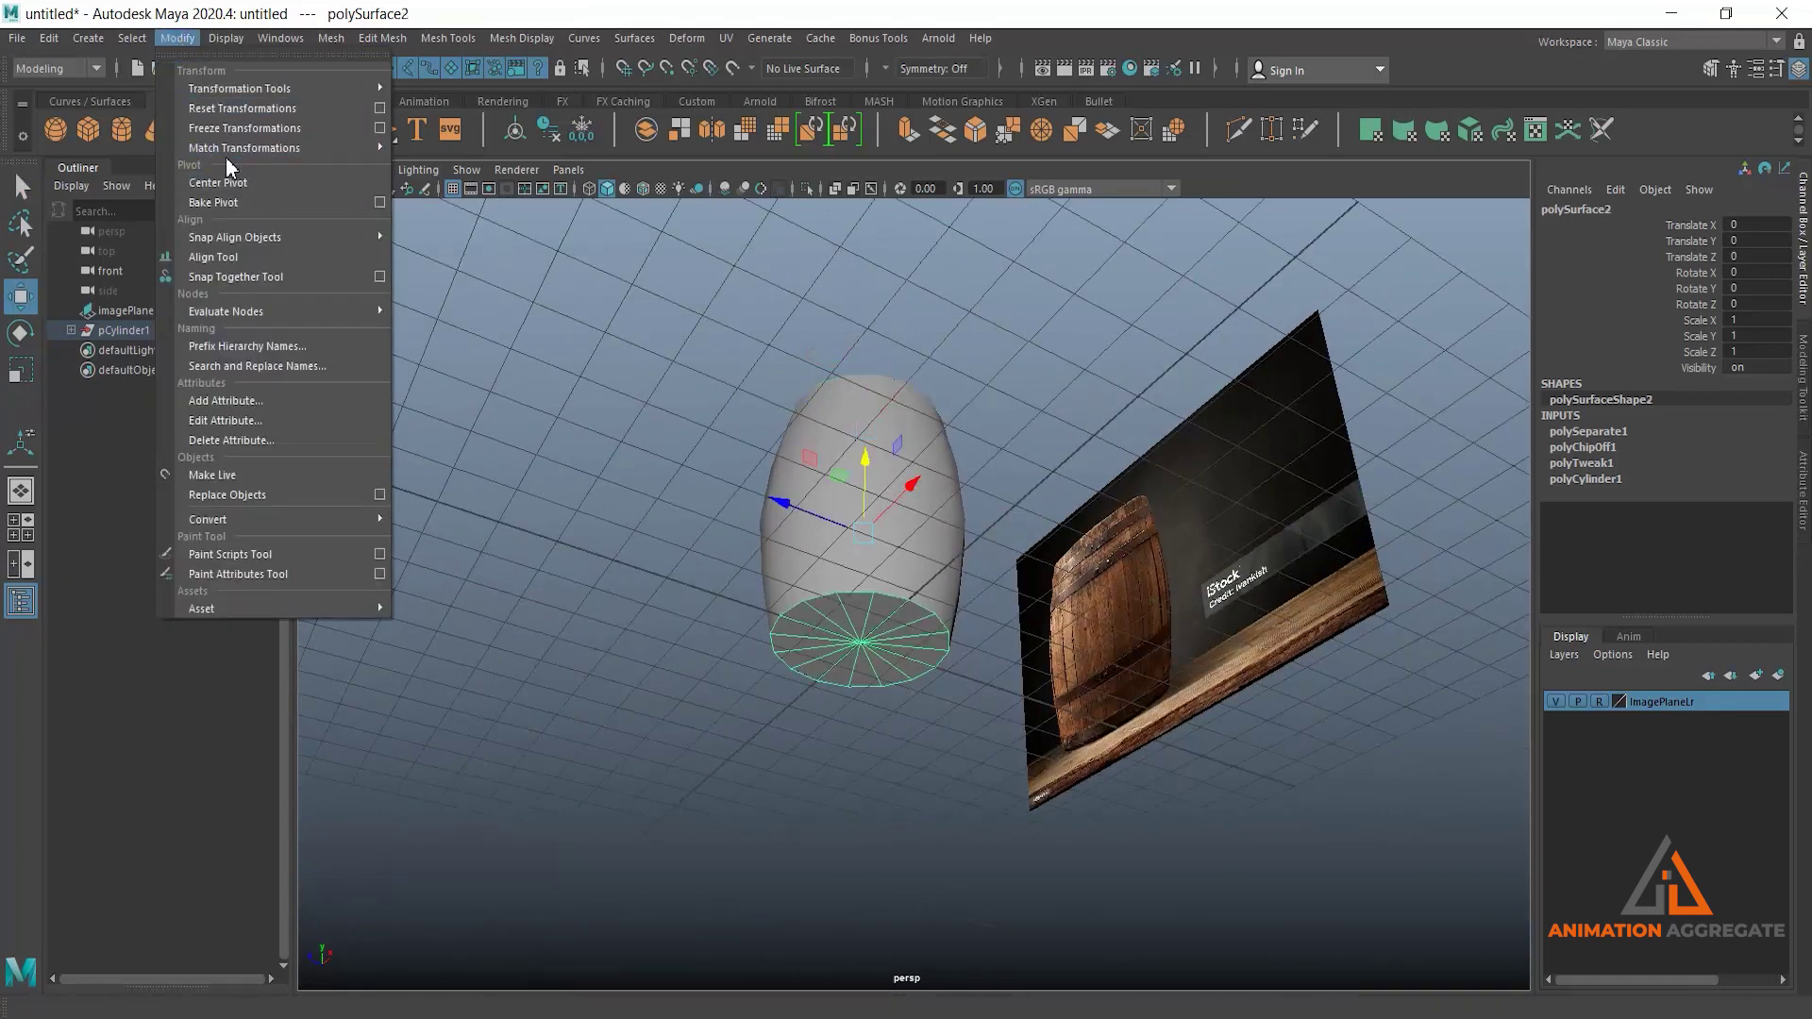
left_click(241, 204)
left_click_drag(635, 336, 853, 459, "alt")
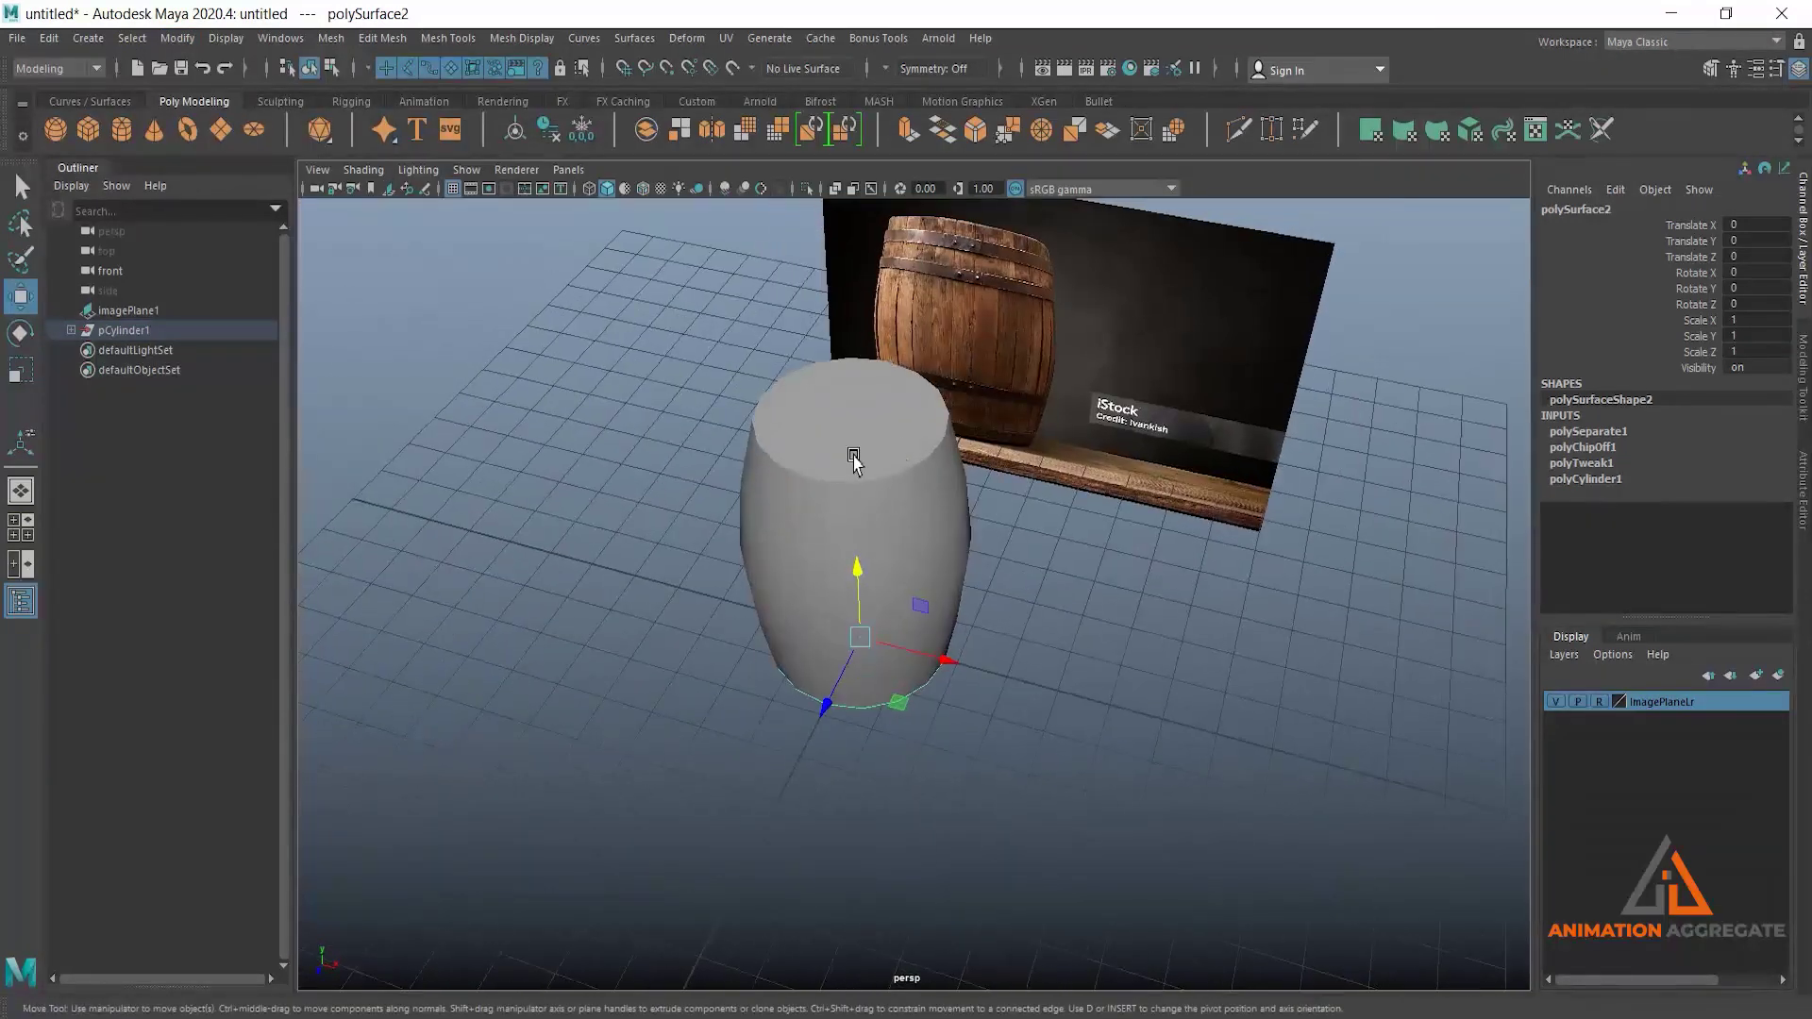
Isolate the open barrel body so that both caps are hidden in the perspective view.
left_click(938, 492)
left_click_drag(1210, 435, 815, 346, "alt")
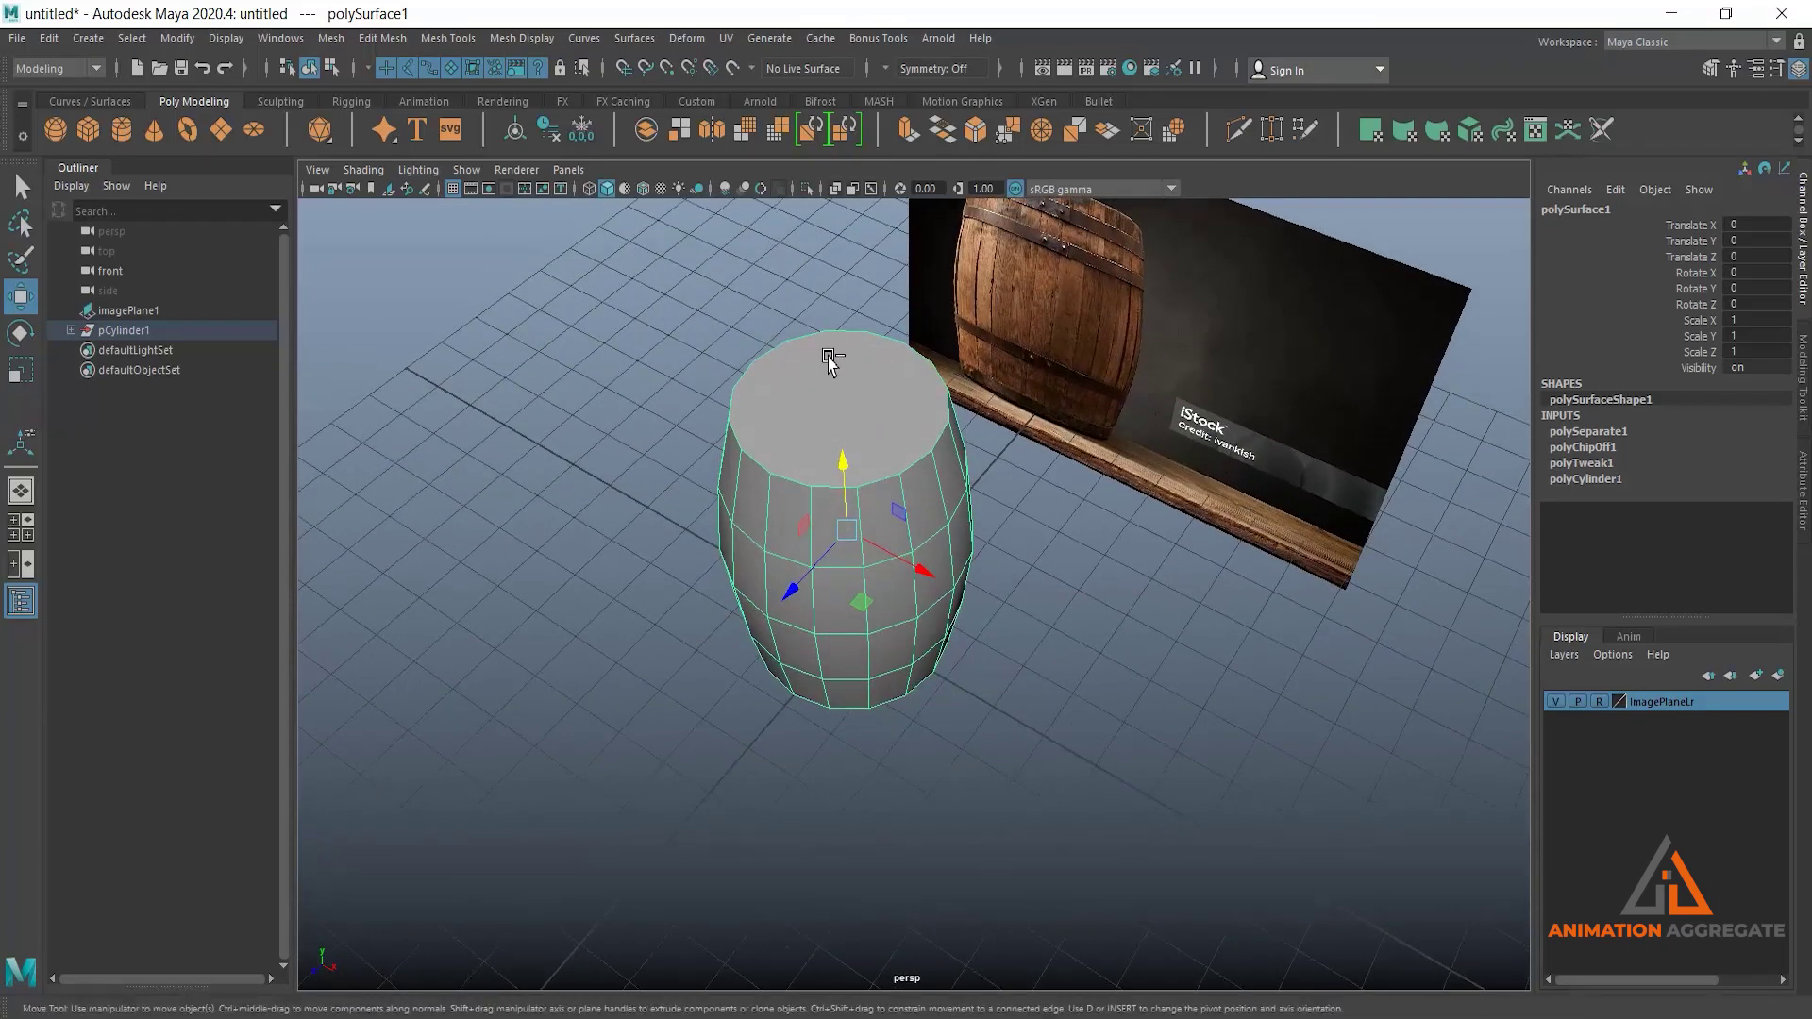
key("ctrl+1")
left_click_drag(881, 440, 972, 453, "alt")
left_click_drag(1024, 366, 1240, 363, "alt")
Extrude the barrel body's faces and increase the extrusion's Thickness to form a thin solid wall, then return to object selection.
mouse_move(1245, 313)
right_mouse_down("shift")
mouse_move(1246, 364)
mouse_move(1249, 313)
right_mouse_up("shift")
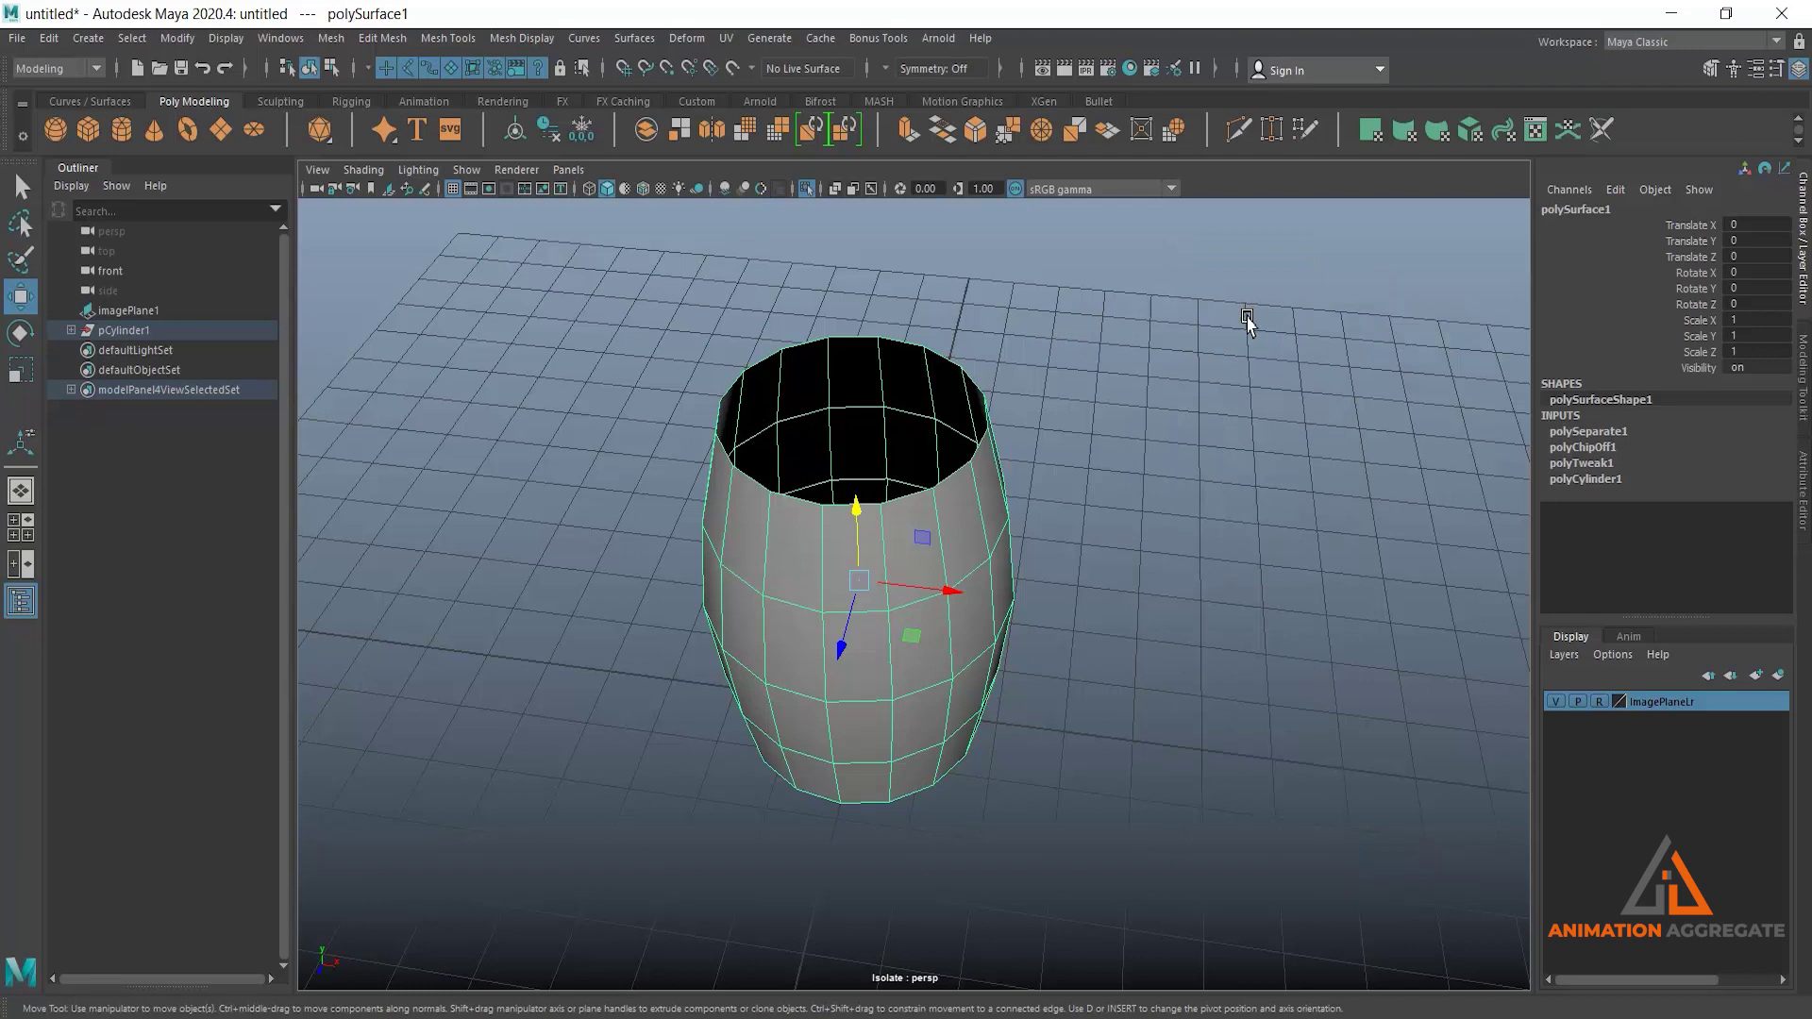
left_click(387, 39)
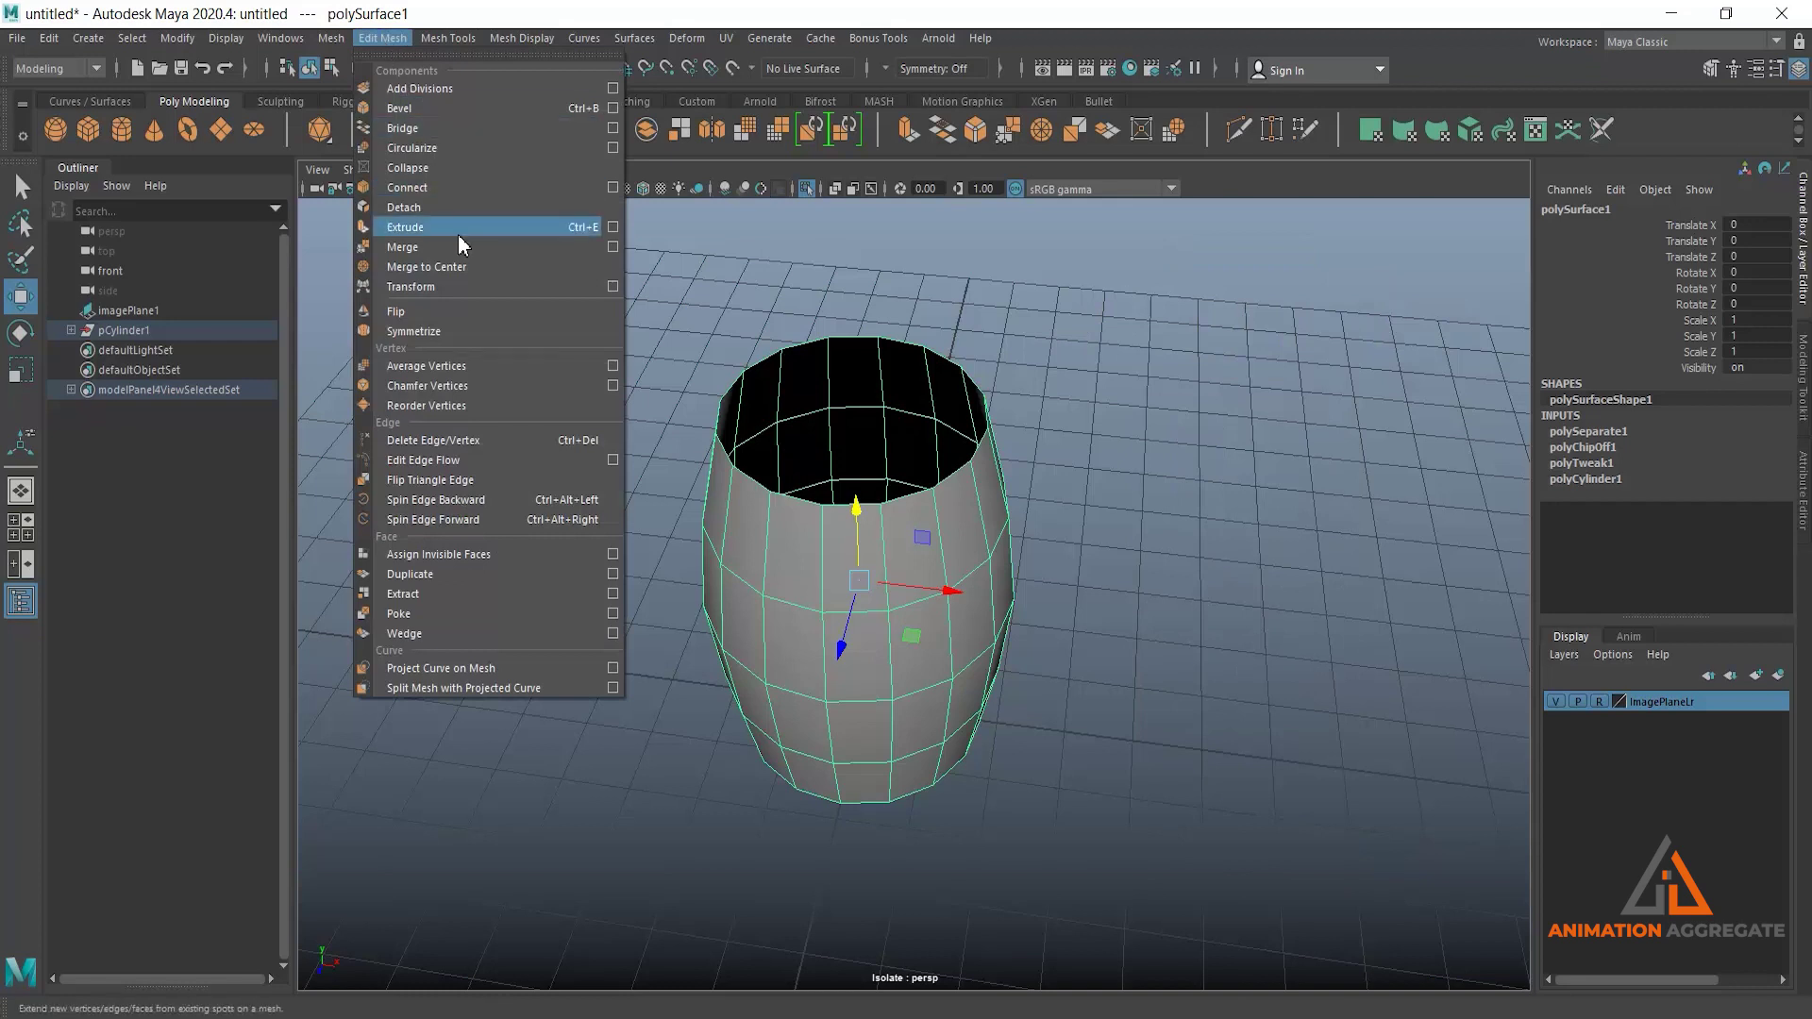
left_click(572, 5)
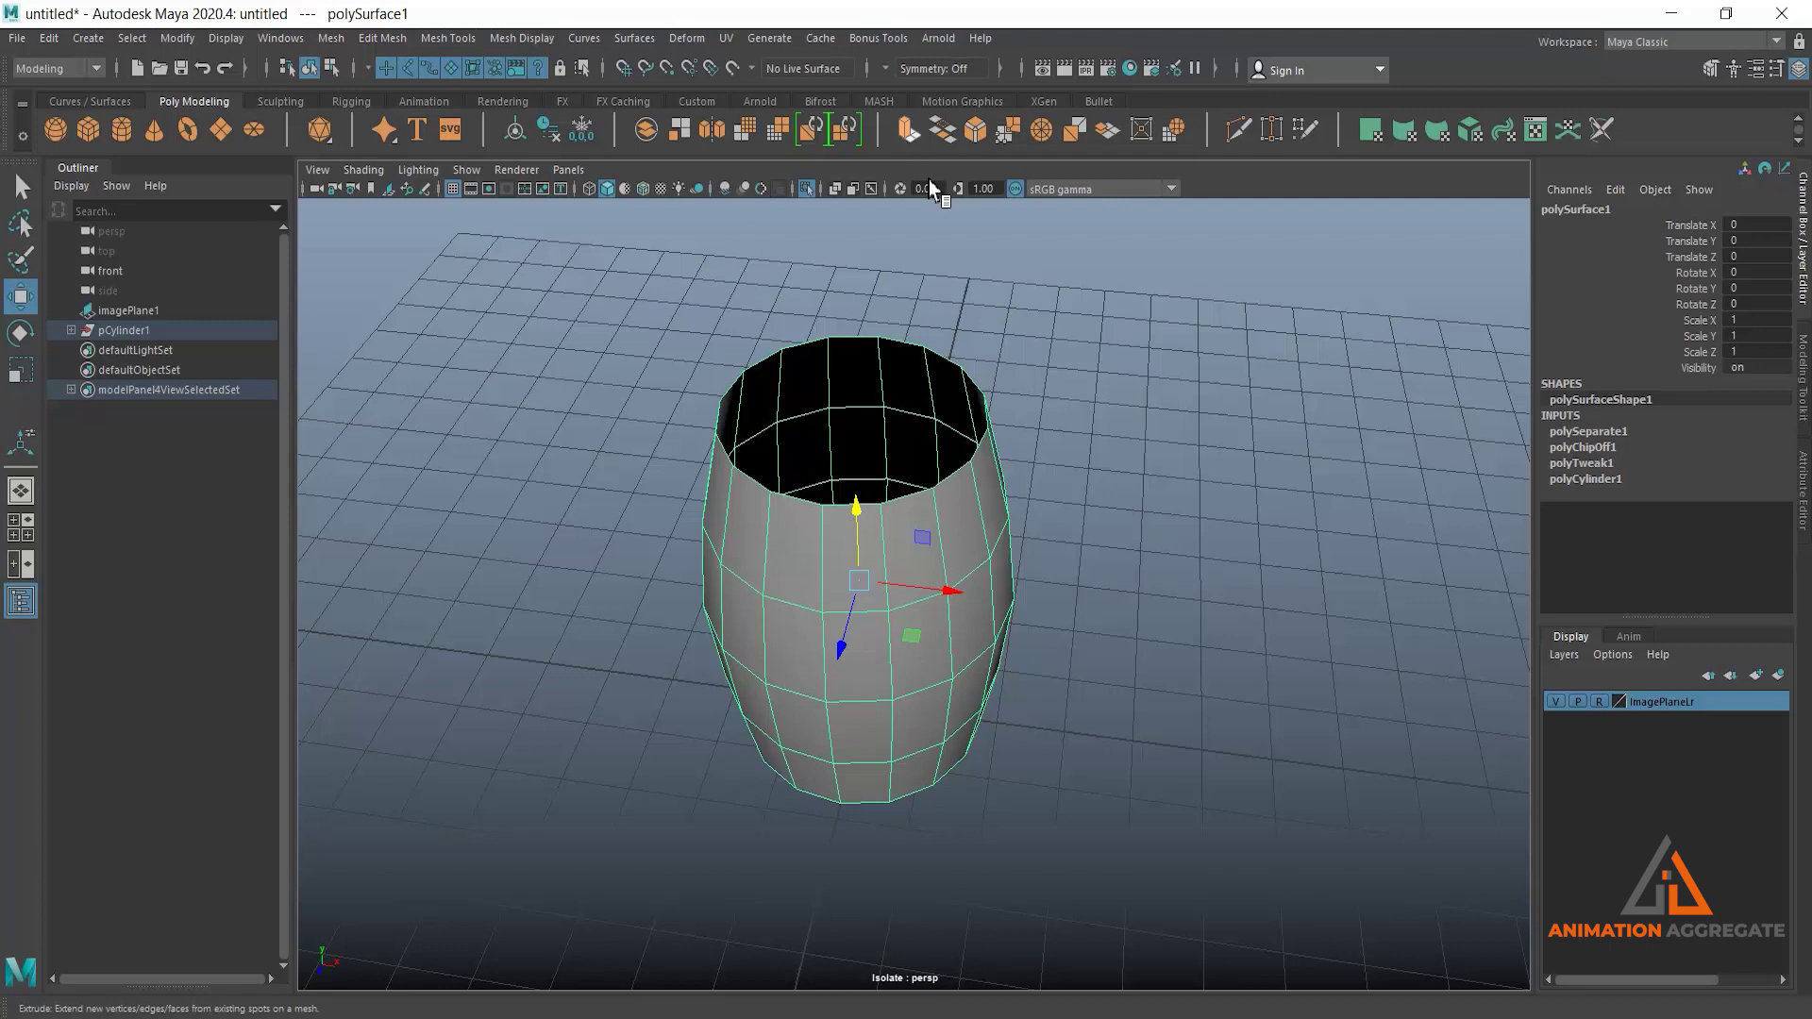
middle_click_drag(1206, 437, 1124, 319, "alt")
right_click_drag(1124, 319, 1124, 359, "shift")
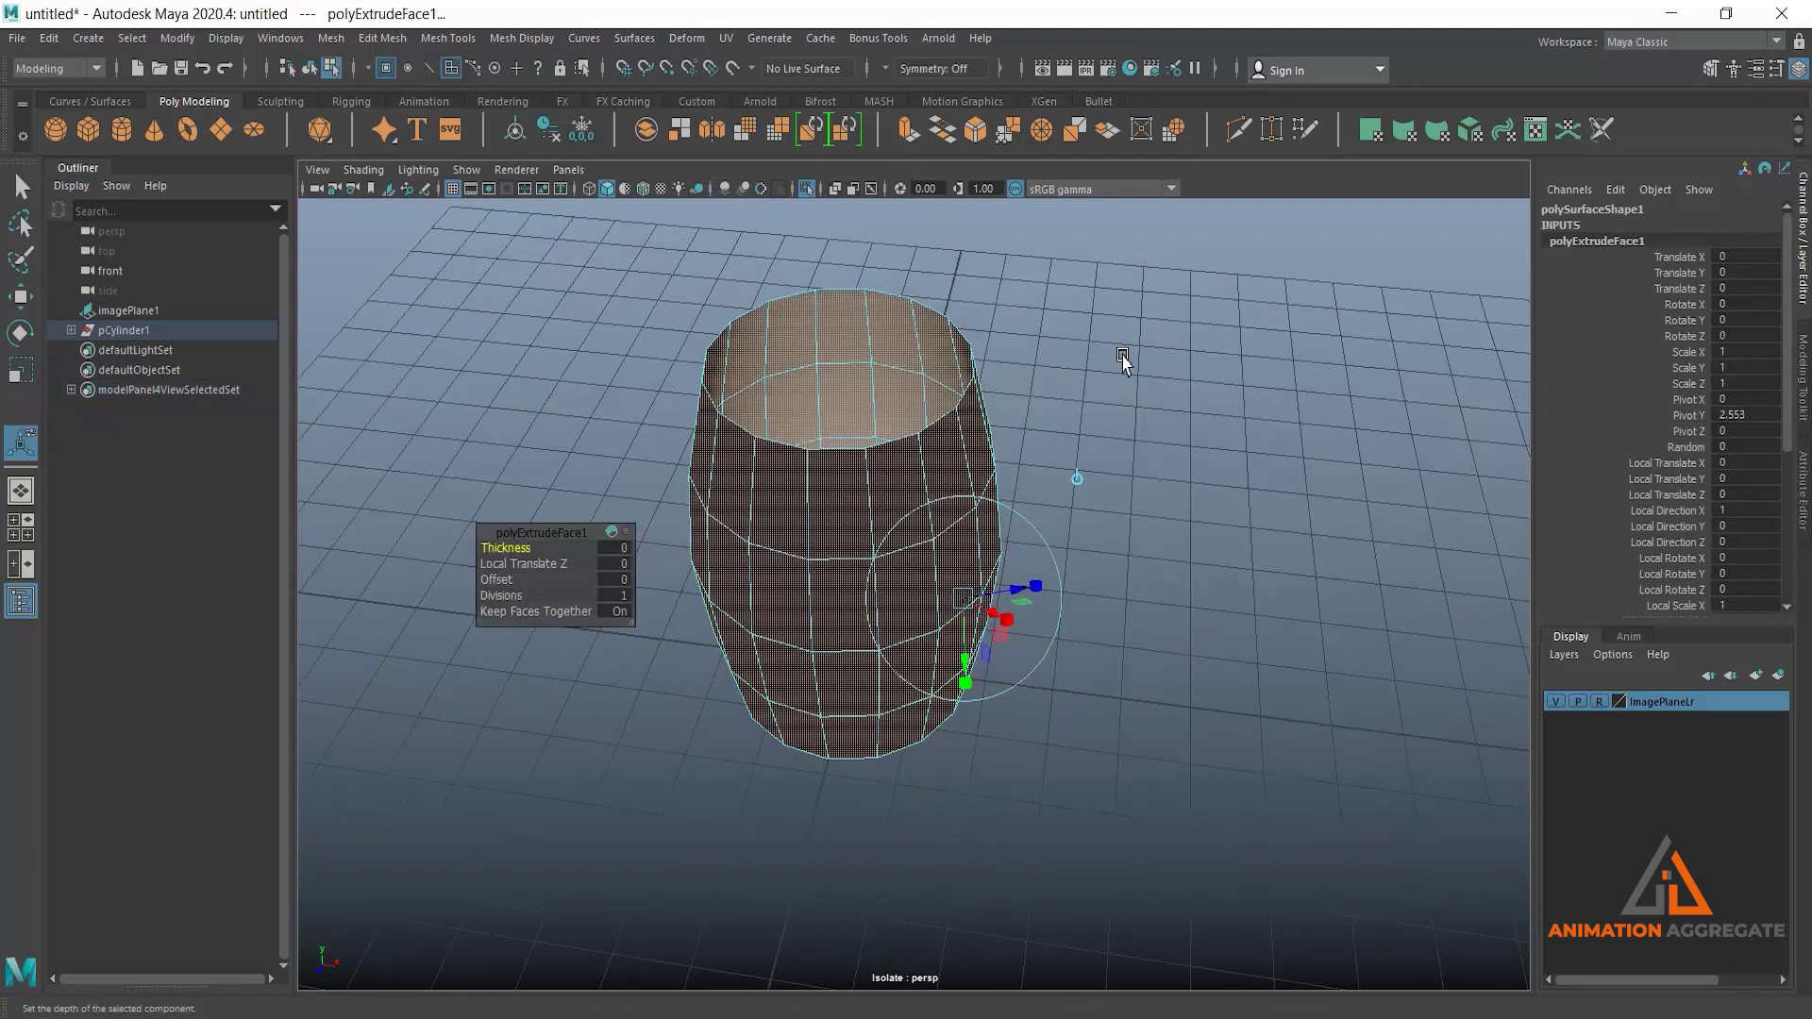
left_click_drag(490, 561, 522, 554)
left_click_drag(768, 591, 900, 476, "alt")
right_click_drag(899, 477, 944, 439)
Inspect the thickened barrel wall in perspective and compare its outline with the reference photo in the front view.
left_click_drag(878, 712, 897, 561, "alt")
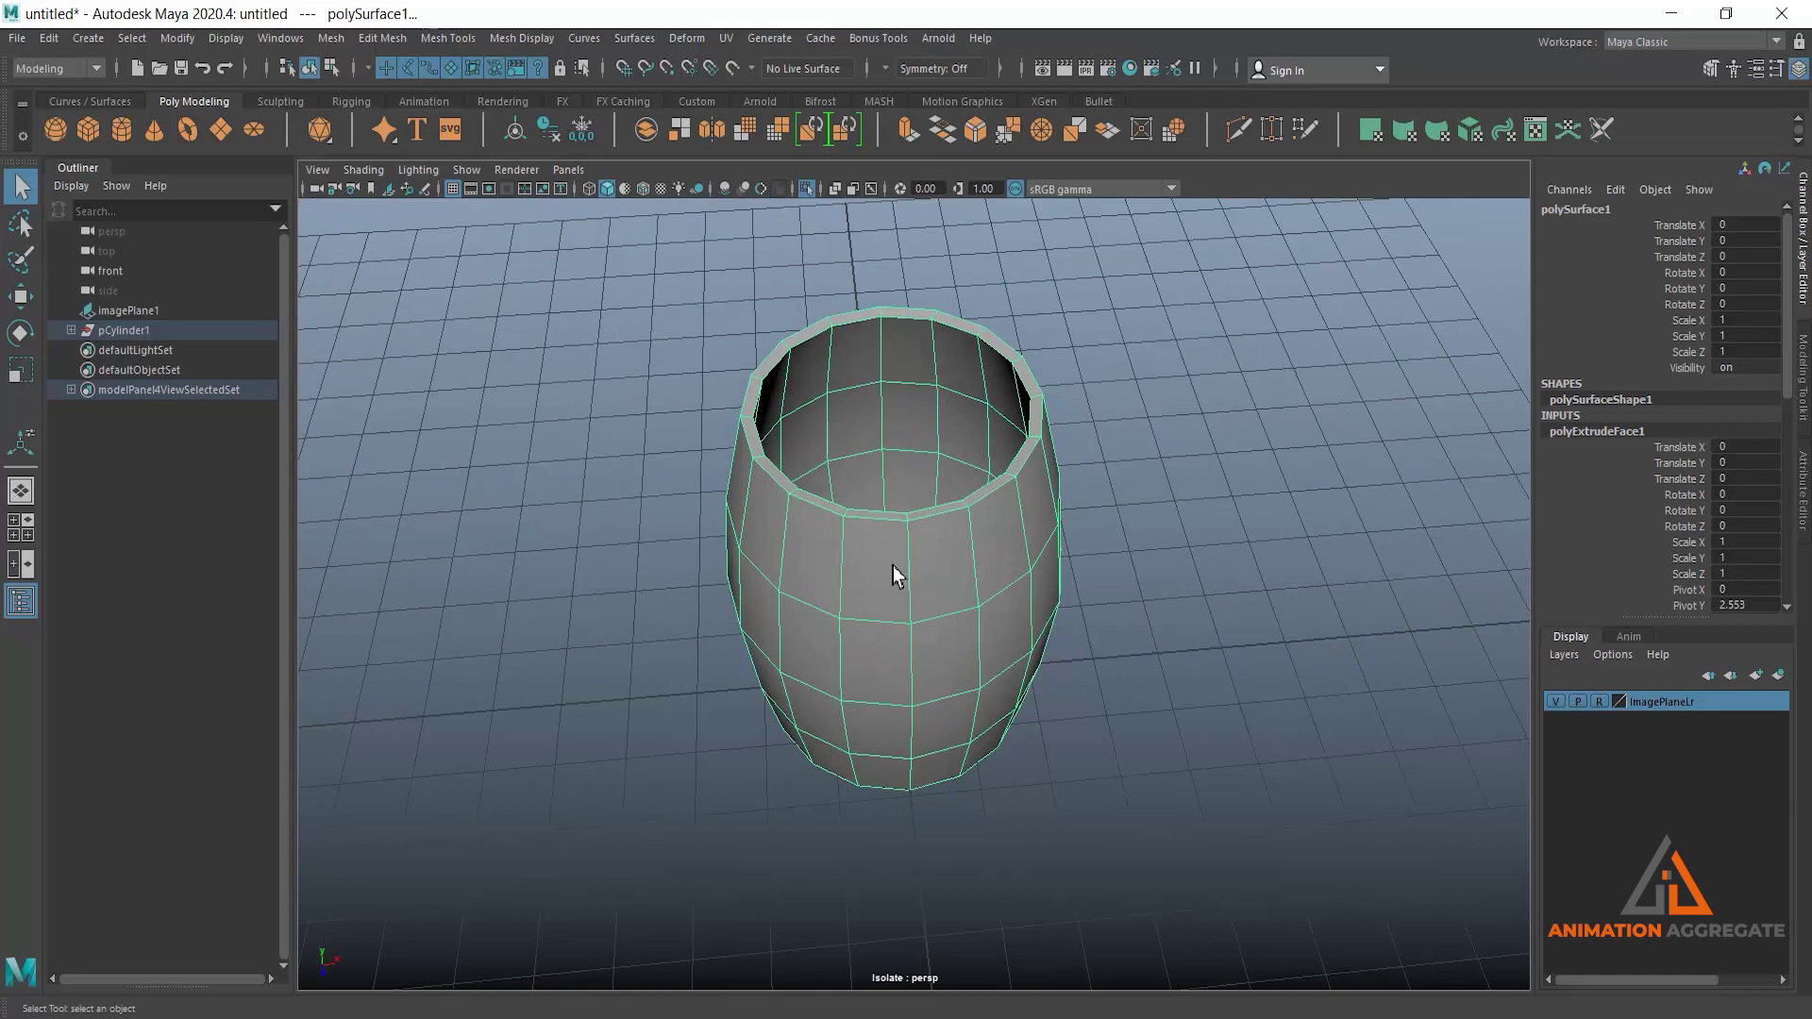
left_click_drag(896, 563, 972, 502, "alt")
right_click_drag(972, 502, 897, 474, "alt")
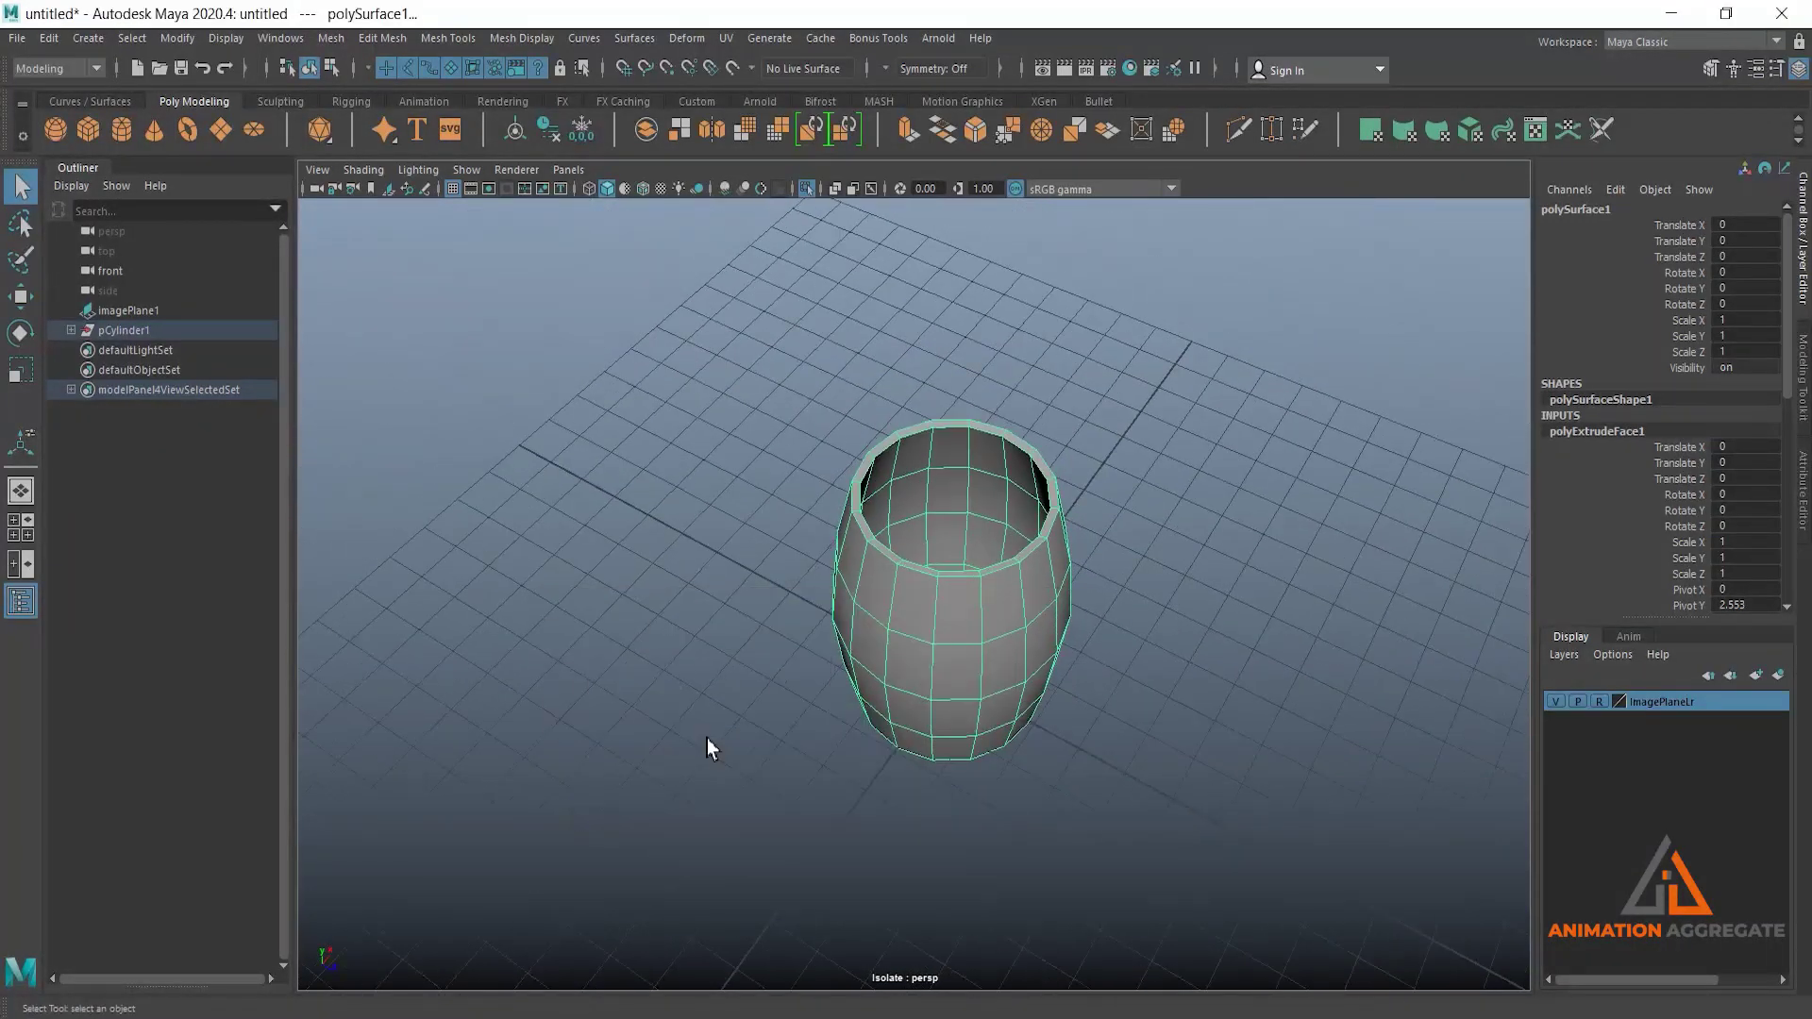
key("space")
key("space")
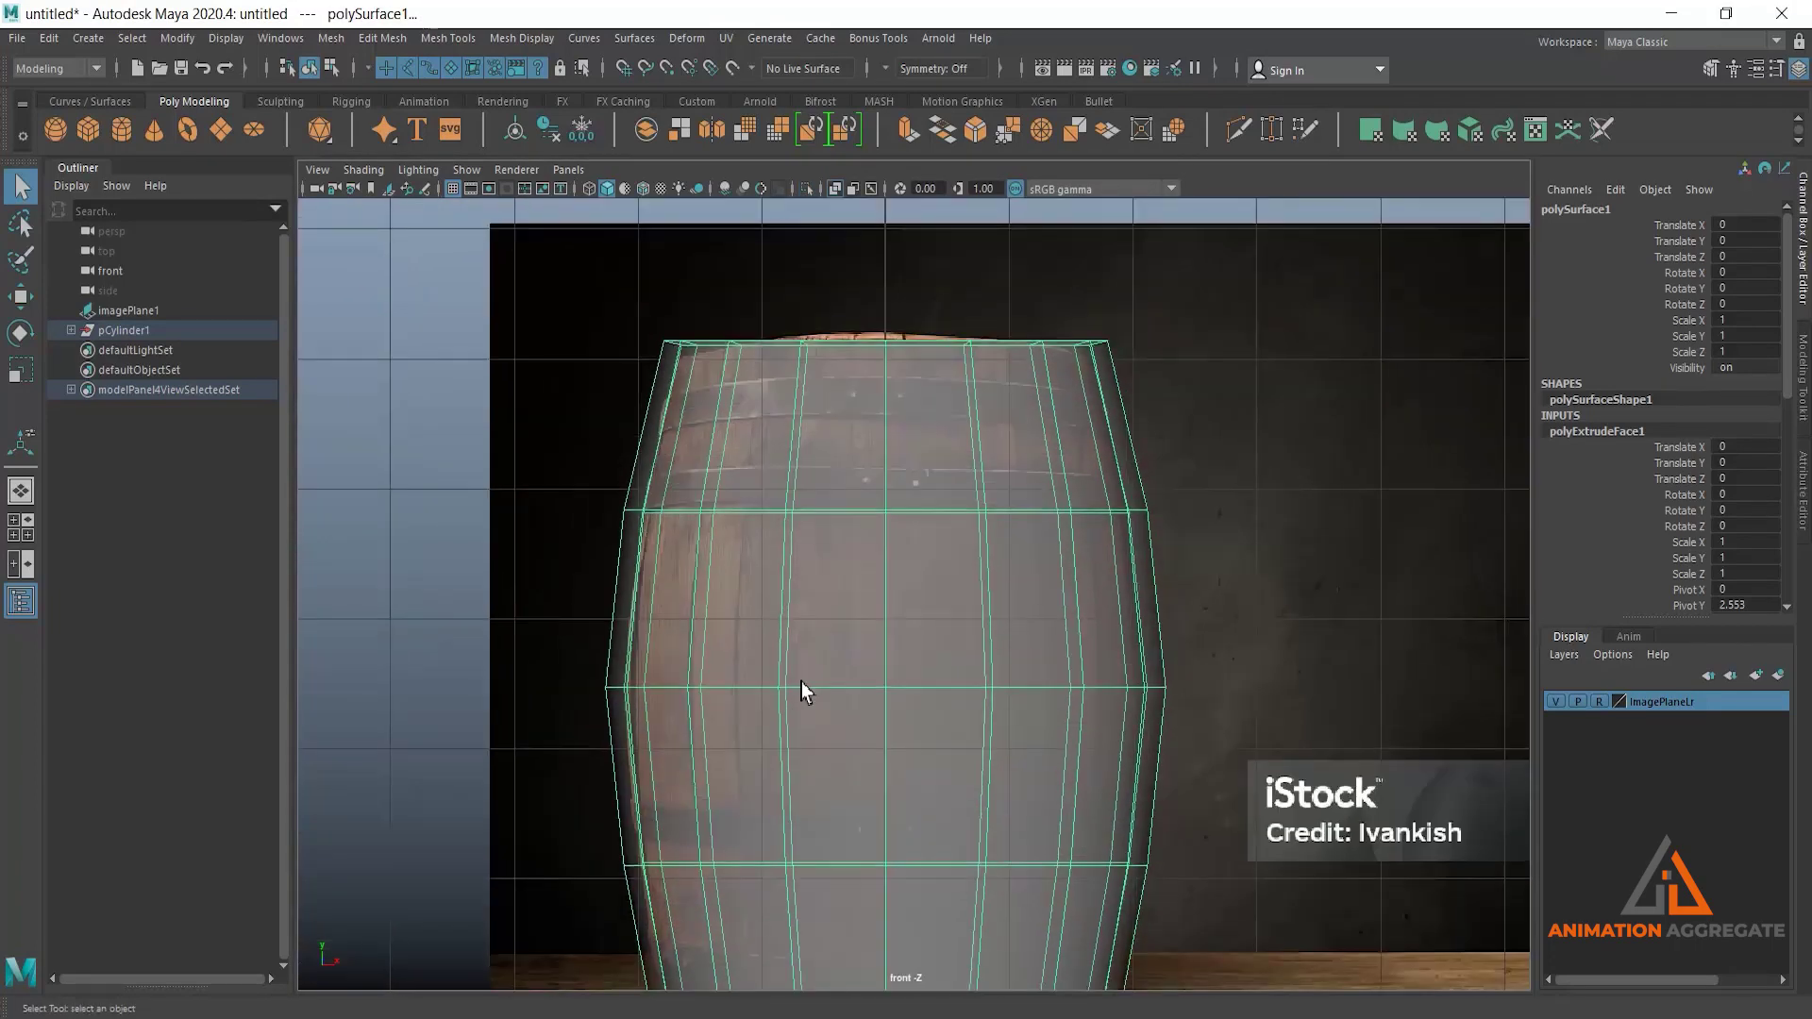
right_click_drag(802, 681, 827, 557, "alt")
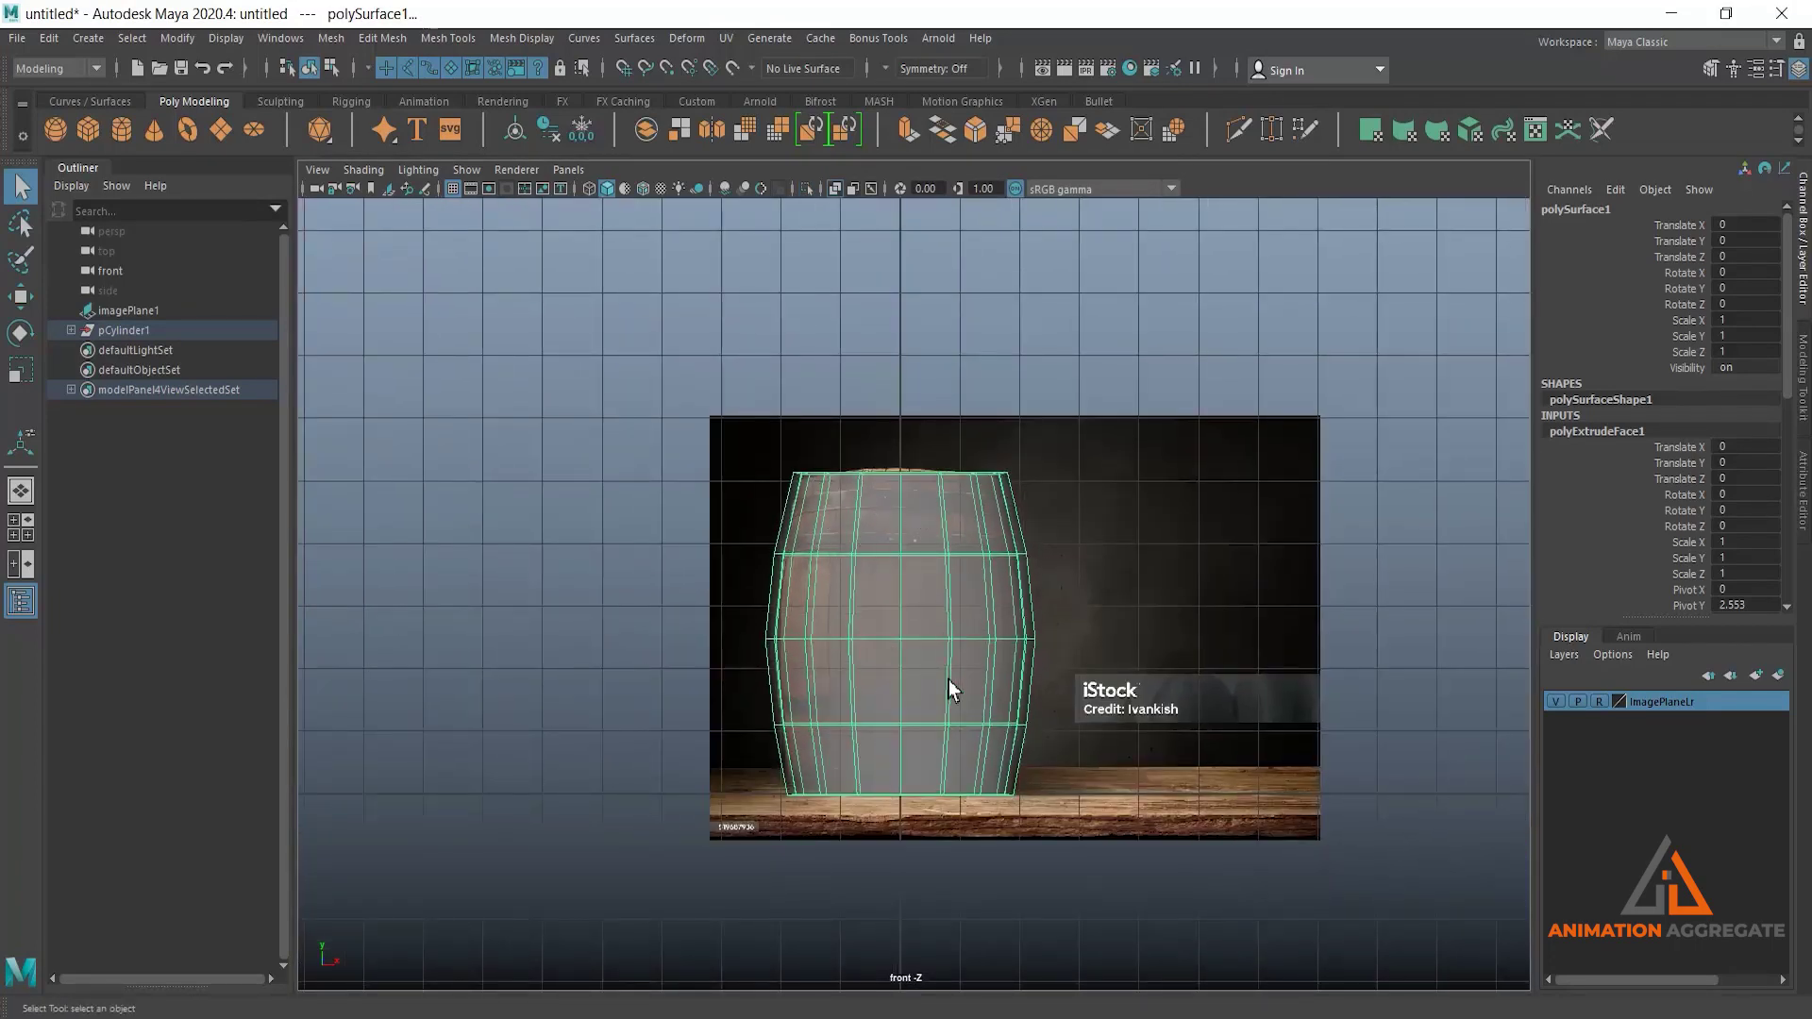
key("space")
key("space")
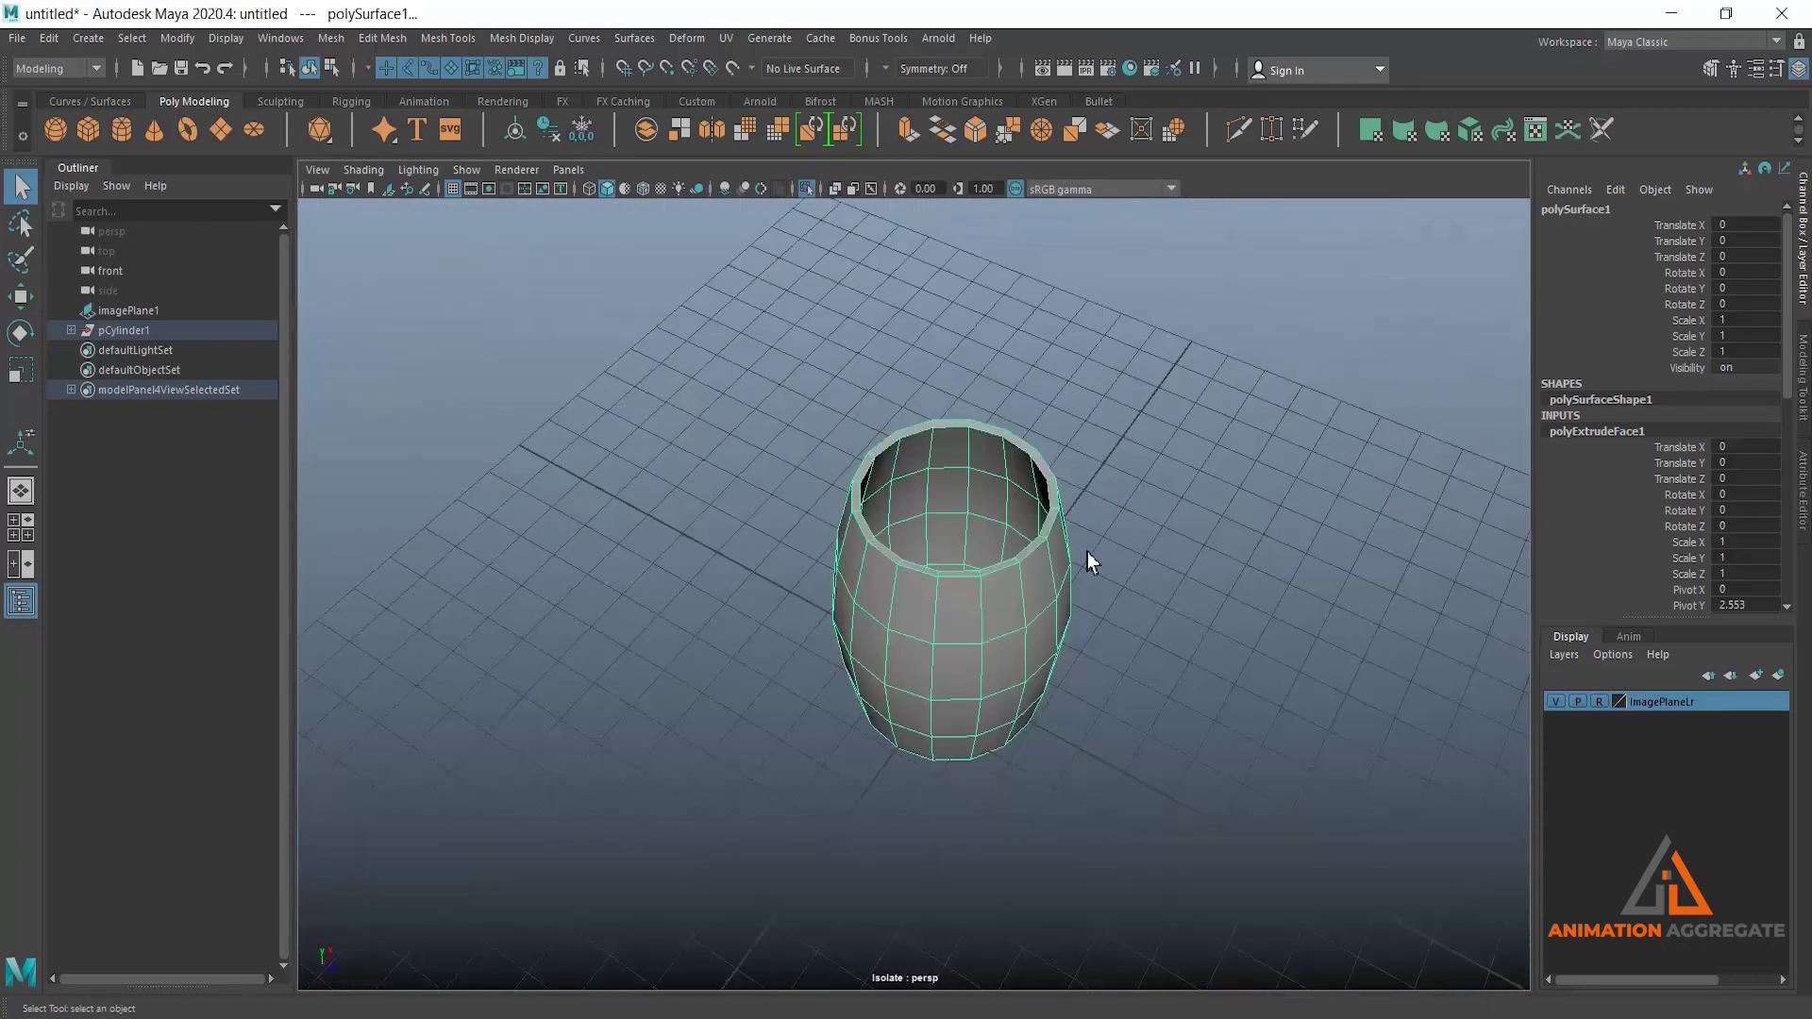
Turn off isolation so the caps and the reference photo show alongside the barrel body again.
right_click_drag(1080, 554, 982, 388, "alt")
left_click_drag(983, 388, 901, 591, "alt")
scroll(981, 727, "up", 2)
key("ctrl+1")
scroll(932, 514, "up", 2)
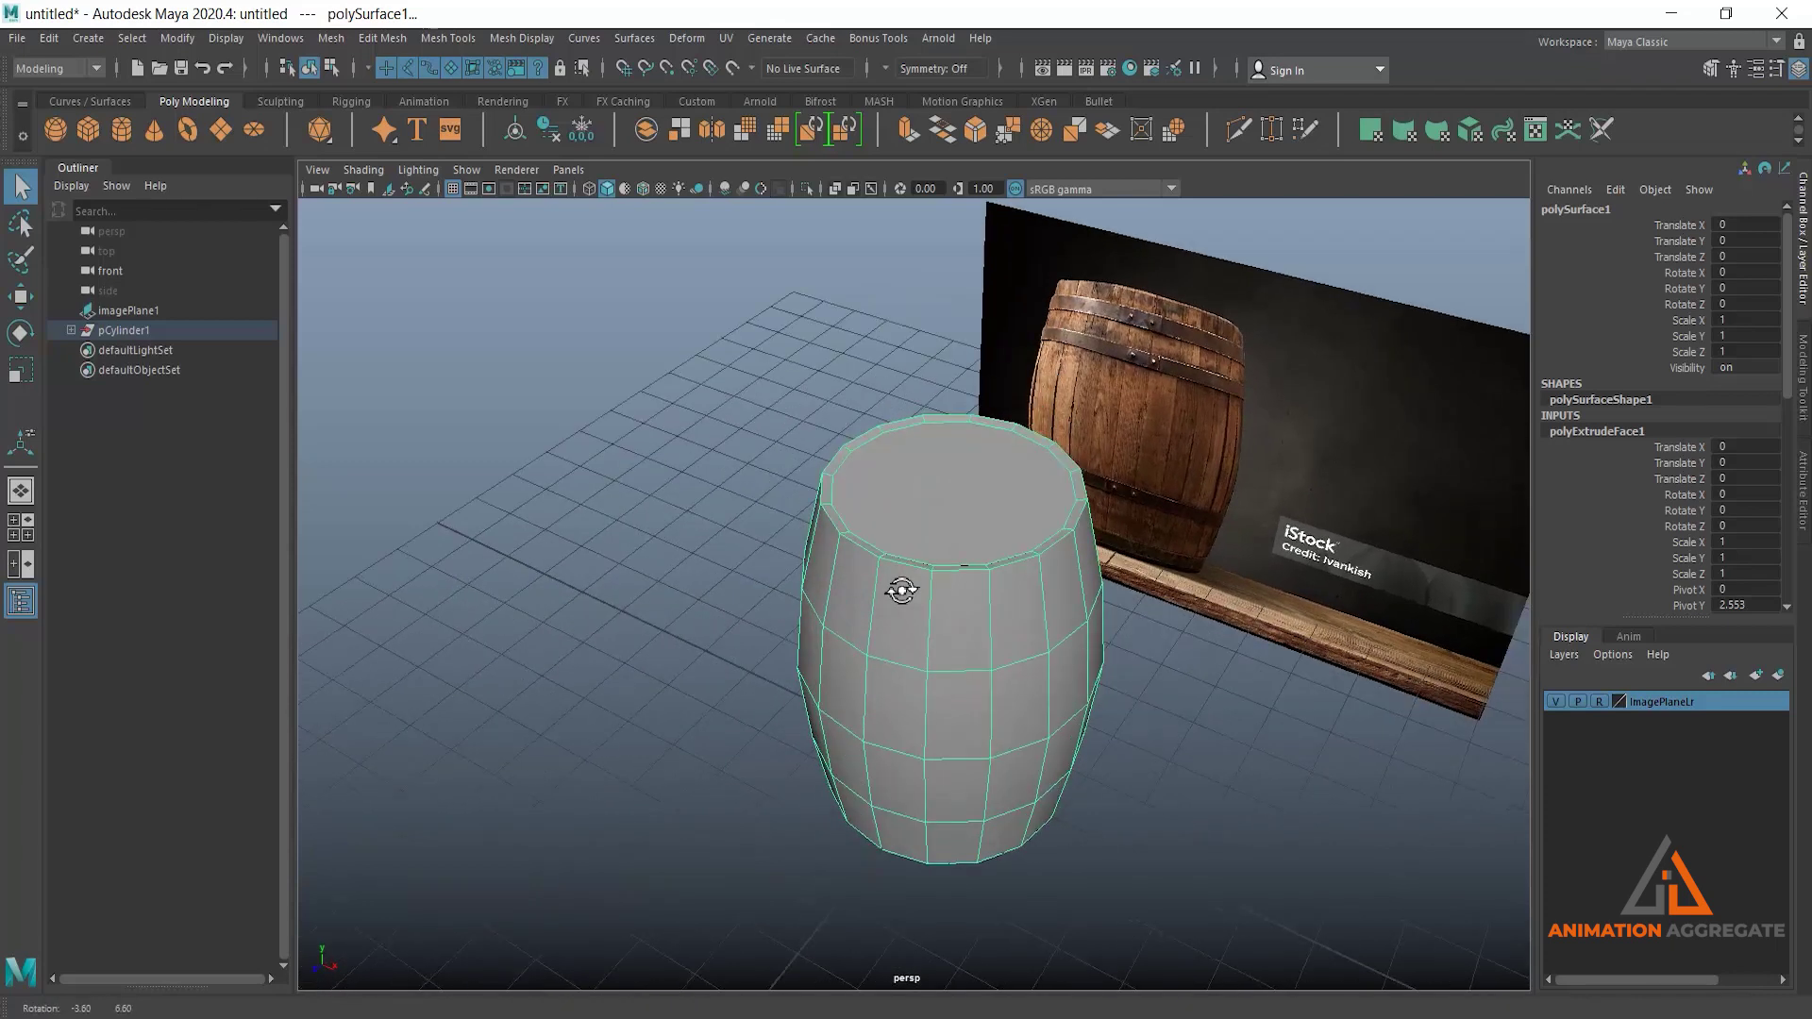
Reduce the barrel wall to one vertical strip by selecting that strip's faces, inverting the selection and deleting all other wall faces.
right_click_drag(898, 509, 897, 594)
left_click(901, 609)
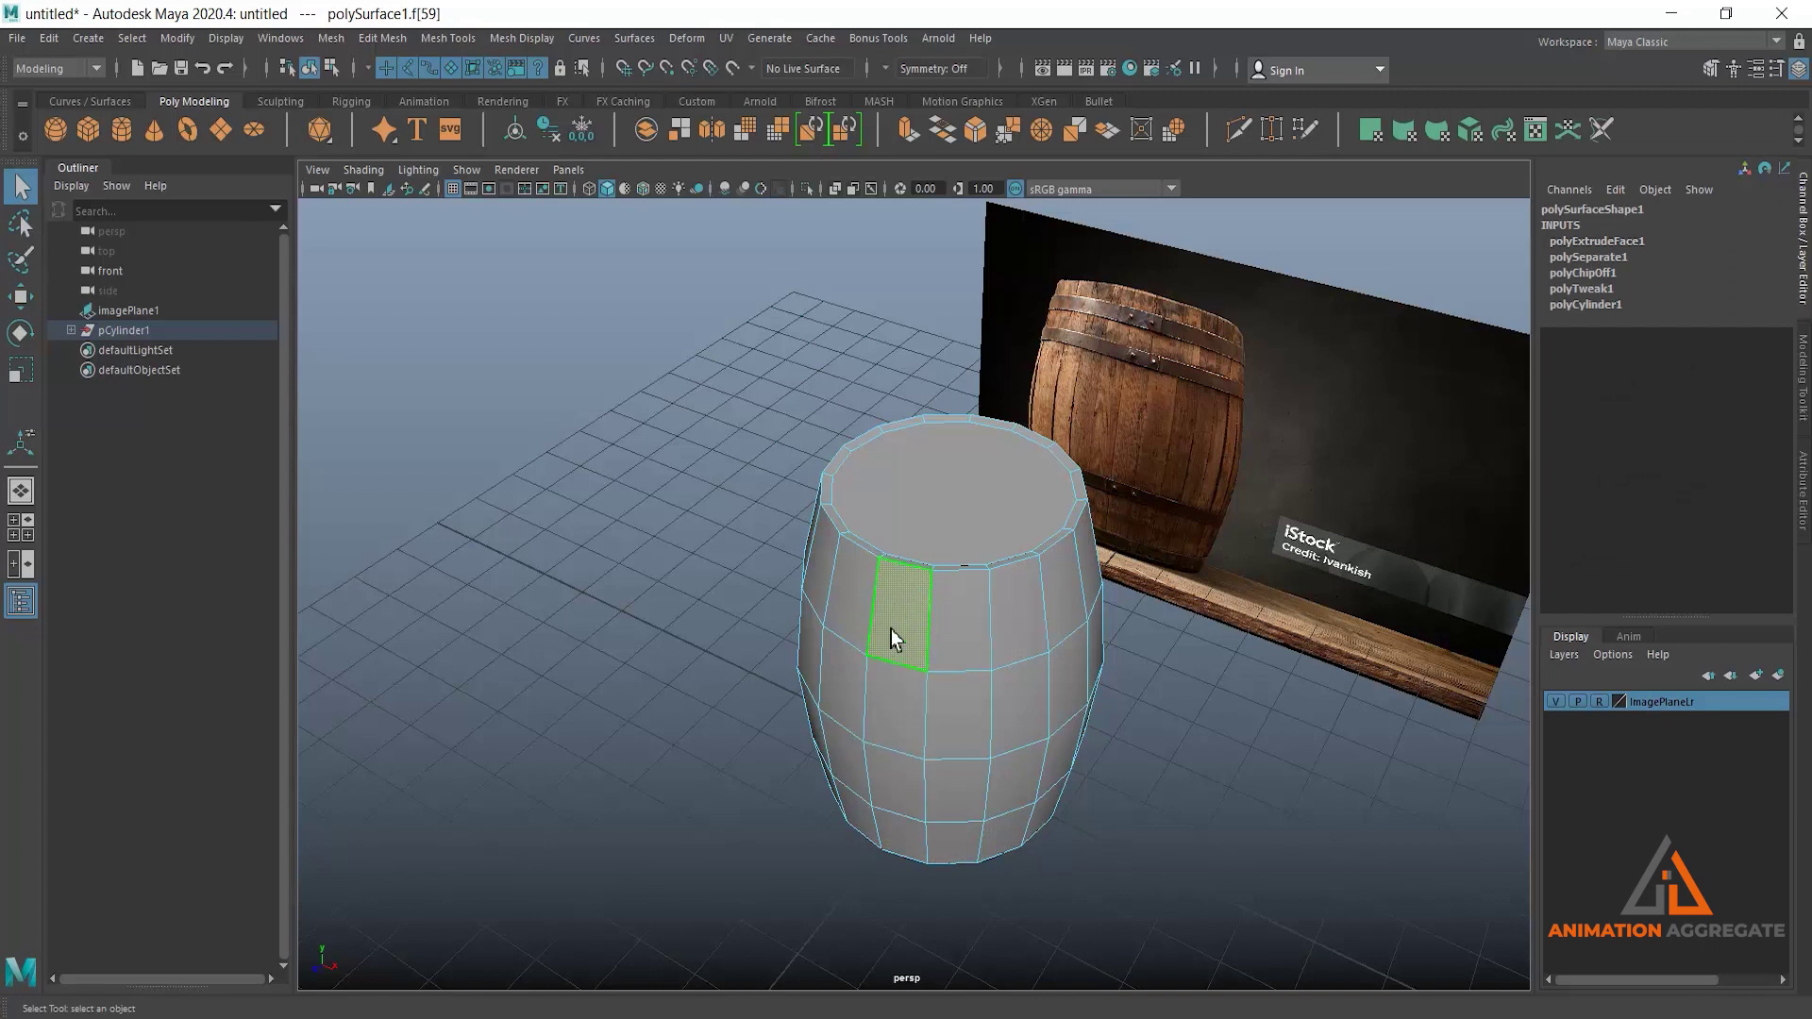
double_click(908, 715, "shift")
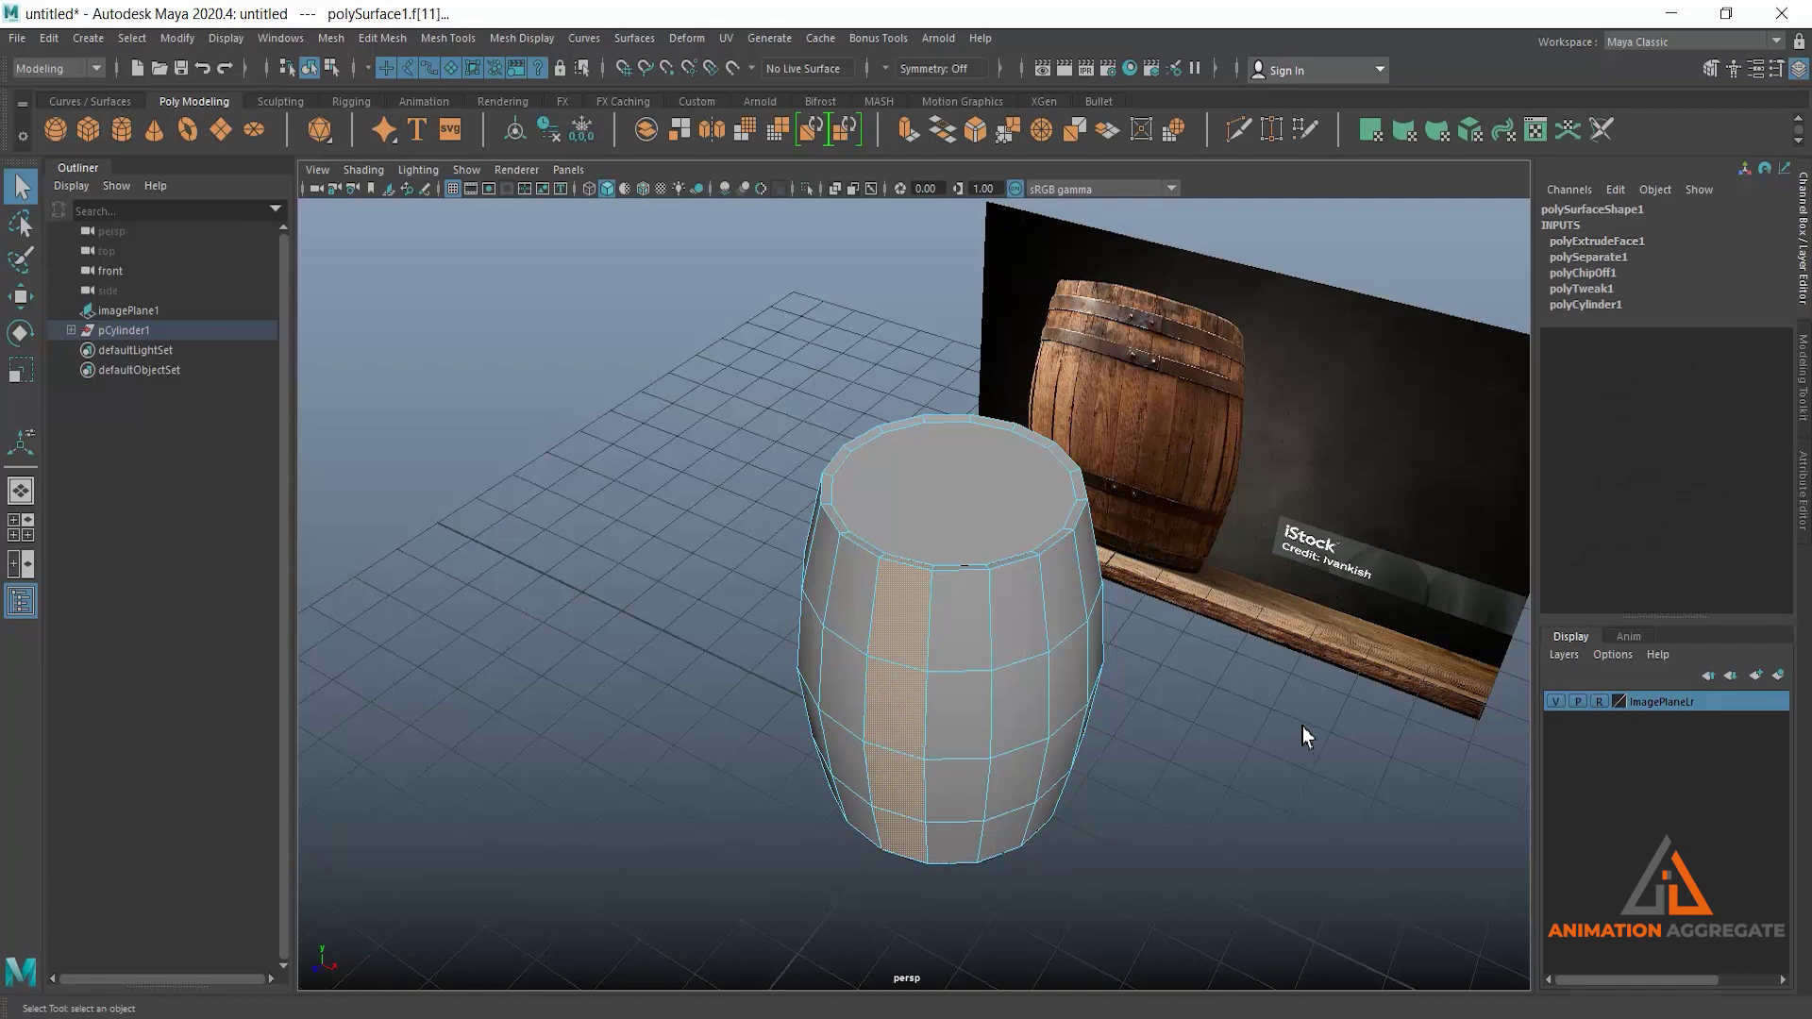
left_click_drag(1178, 673, 1067, 589, "alt")
key("4")
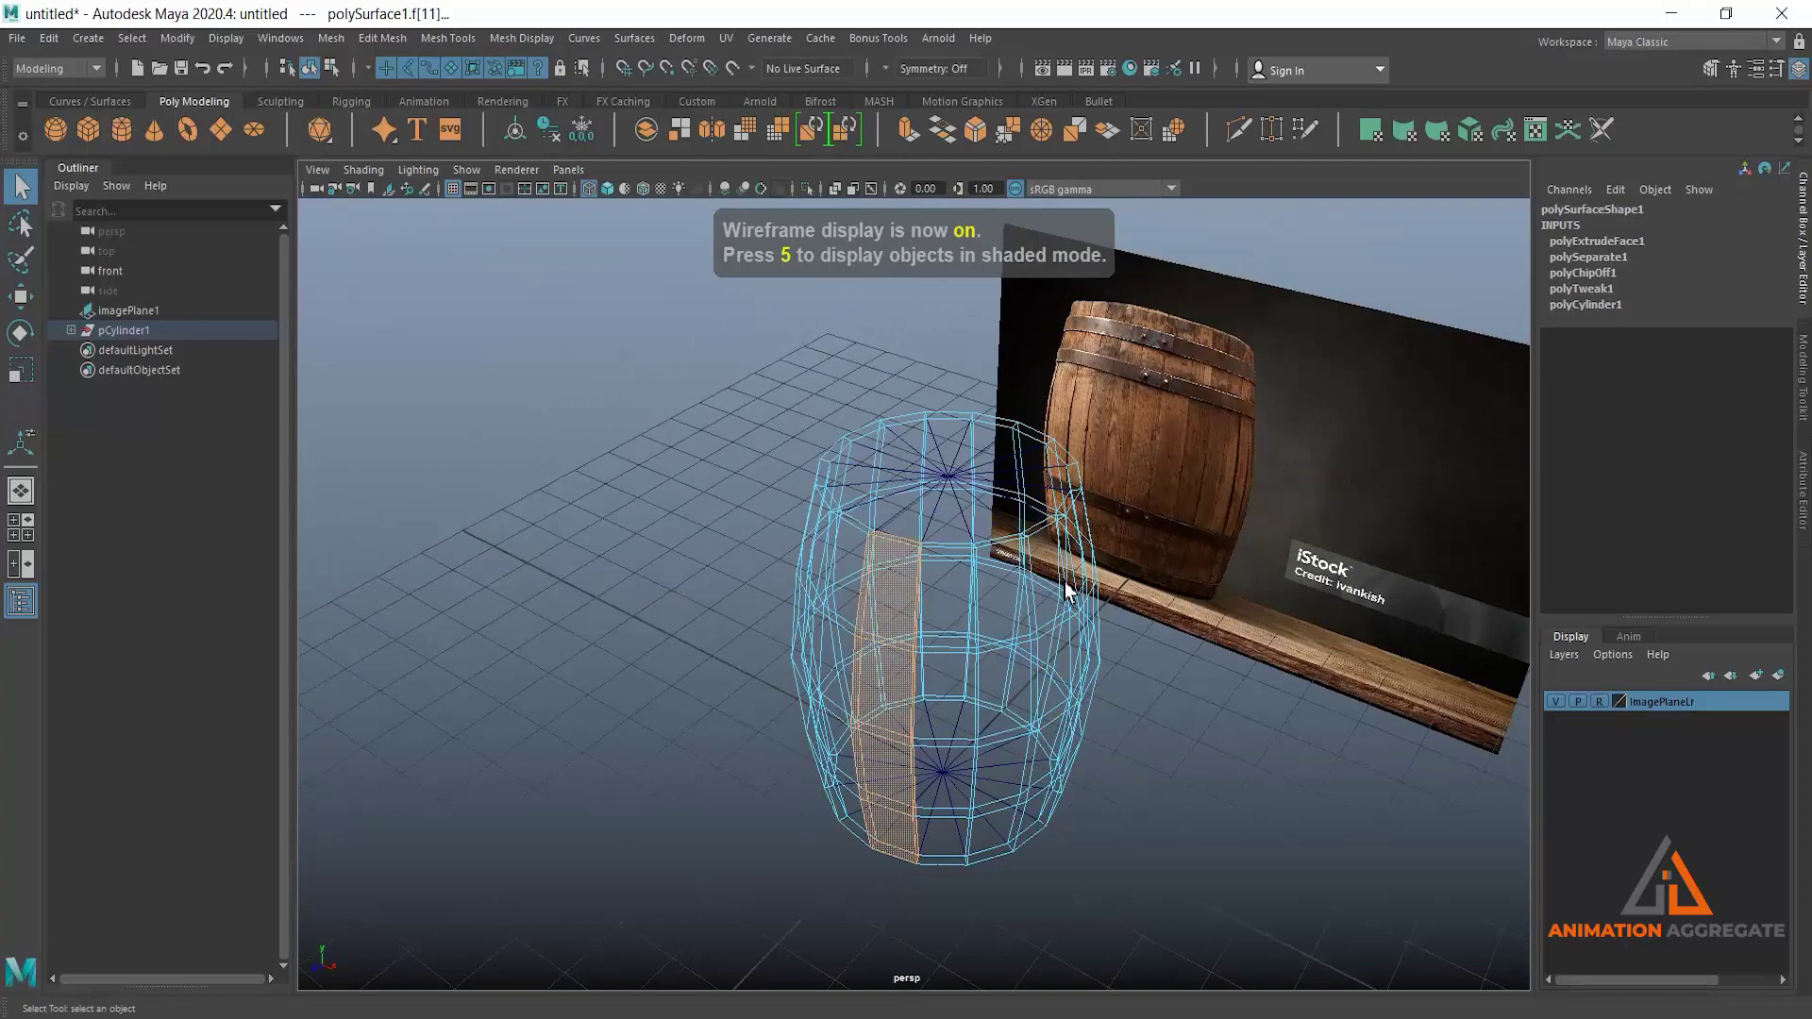
key("5")
mouse_move(937, 693)
left_mouse_down("alt")
mouse_move(931, 660)
mouse_move(970, 589)
mouse_move(908, 540)
mouse_move(874, 616)
mouse_move(890, 591)
mouse_move(930, 655)
mouse_move(959, 655)
left_mouse_up("alt")
scroll(887, 607, "down", 5)
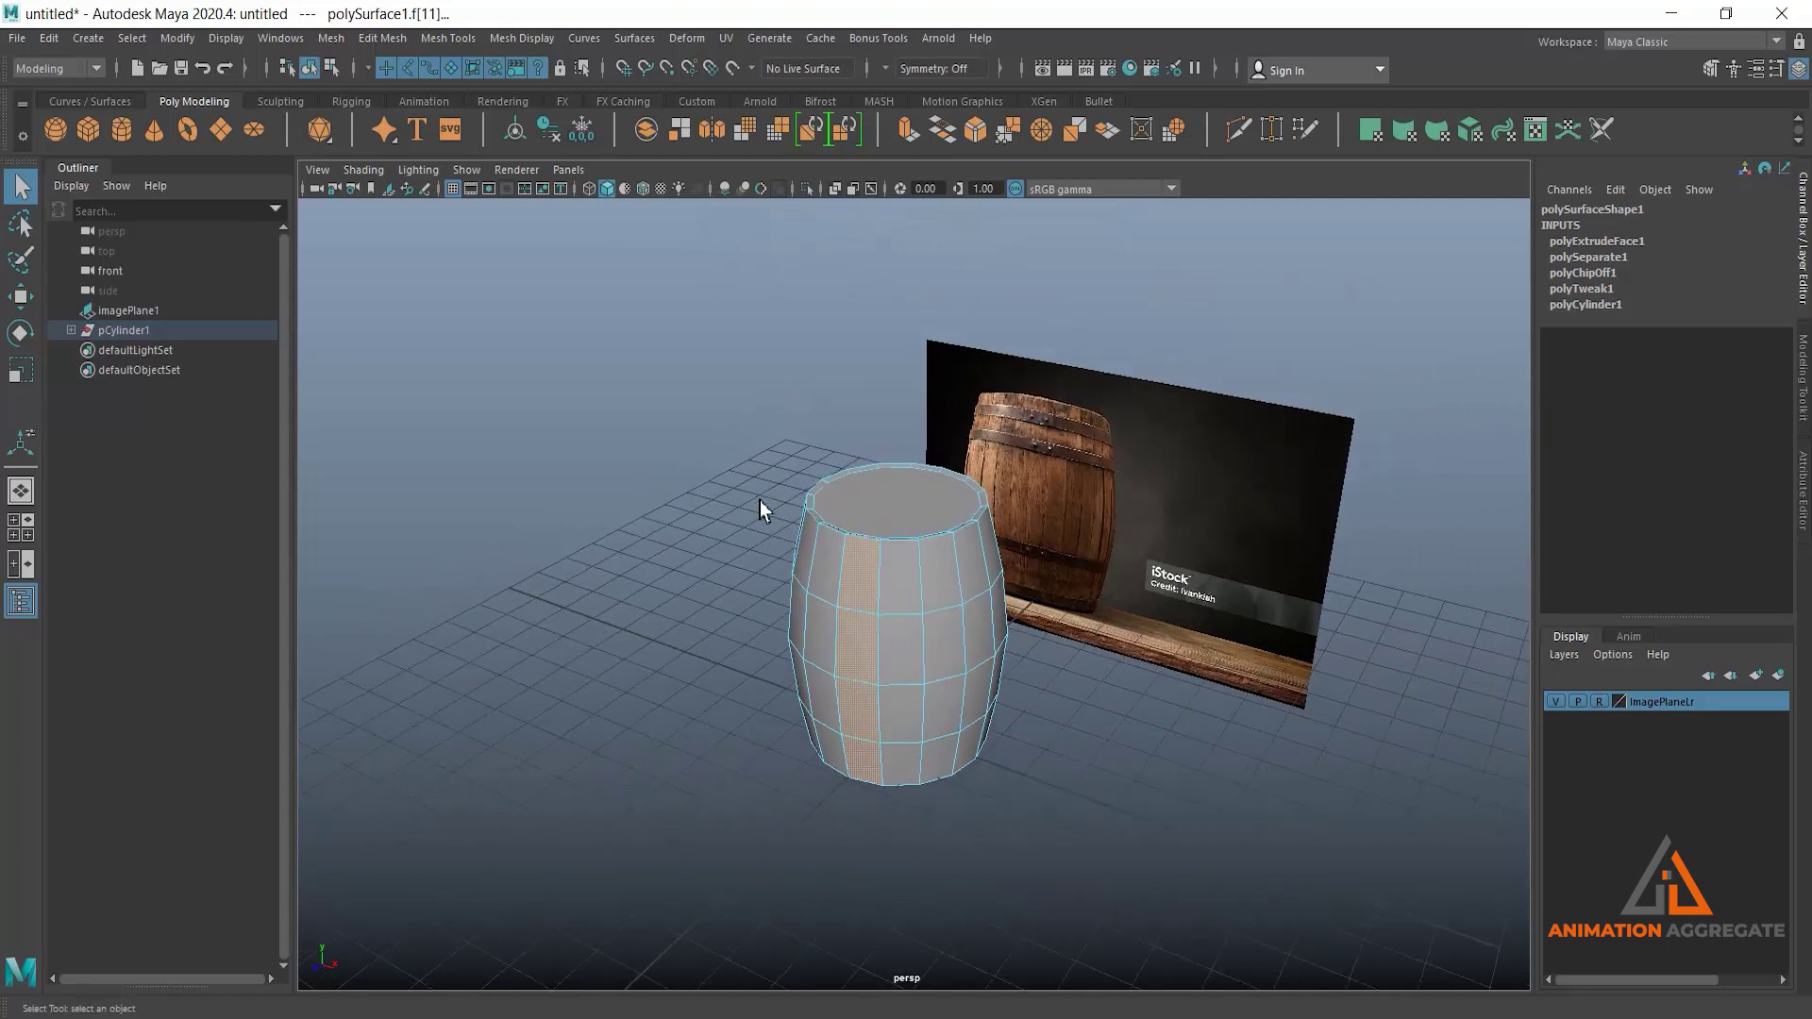
left_click_drag(705, 396, 1091, 881)
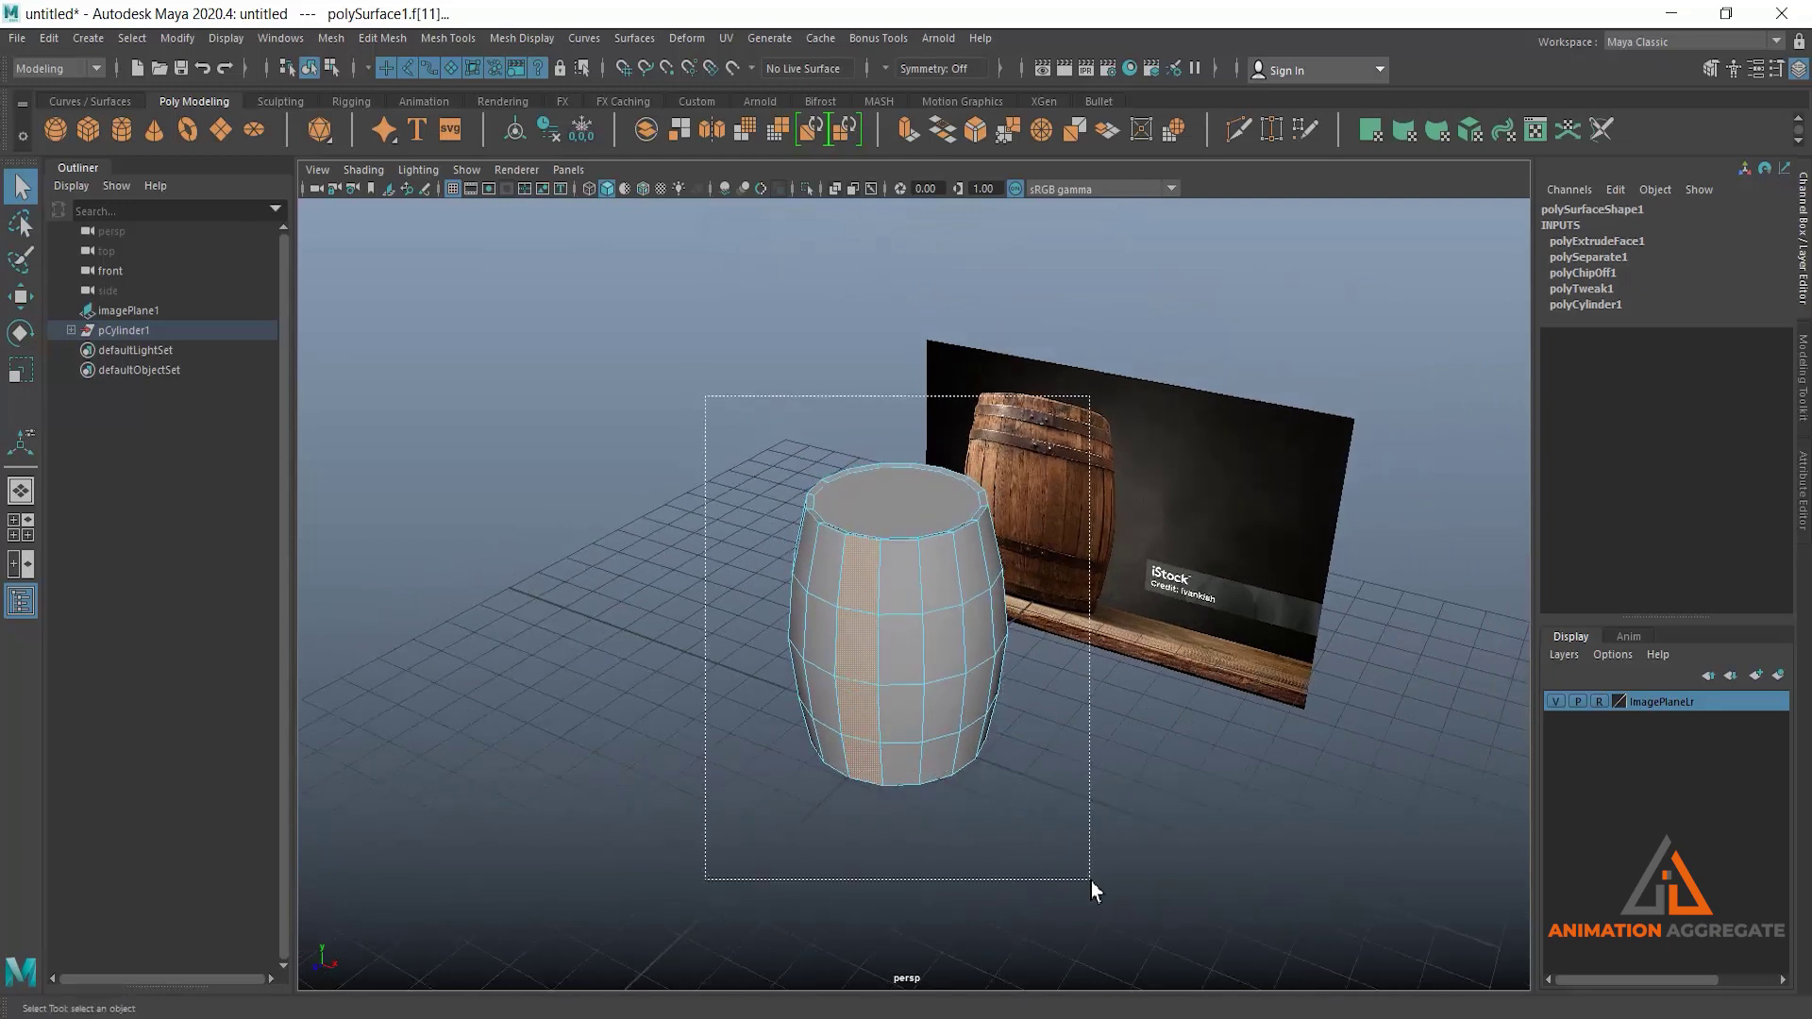
left_click_drag(1091, 881, 1091, 881)
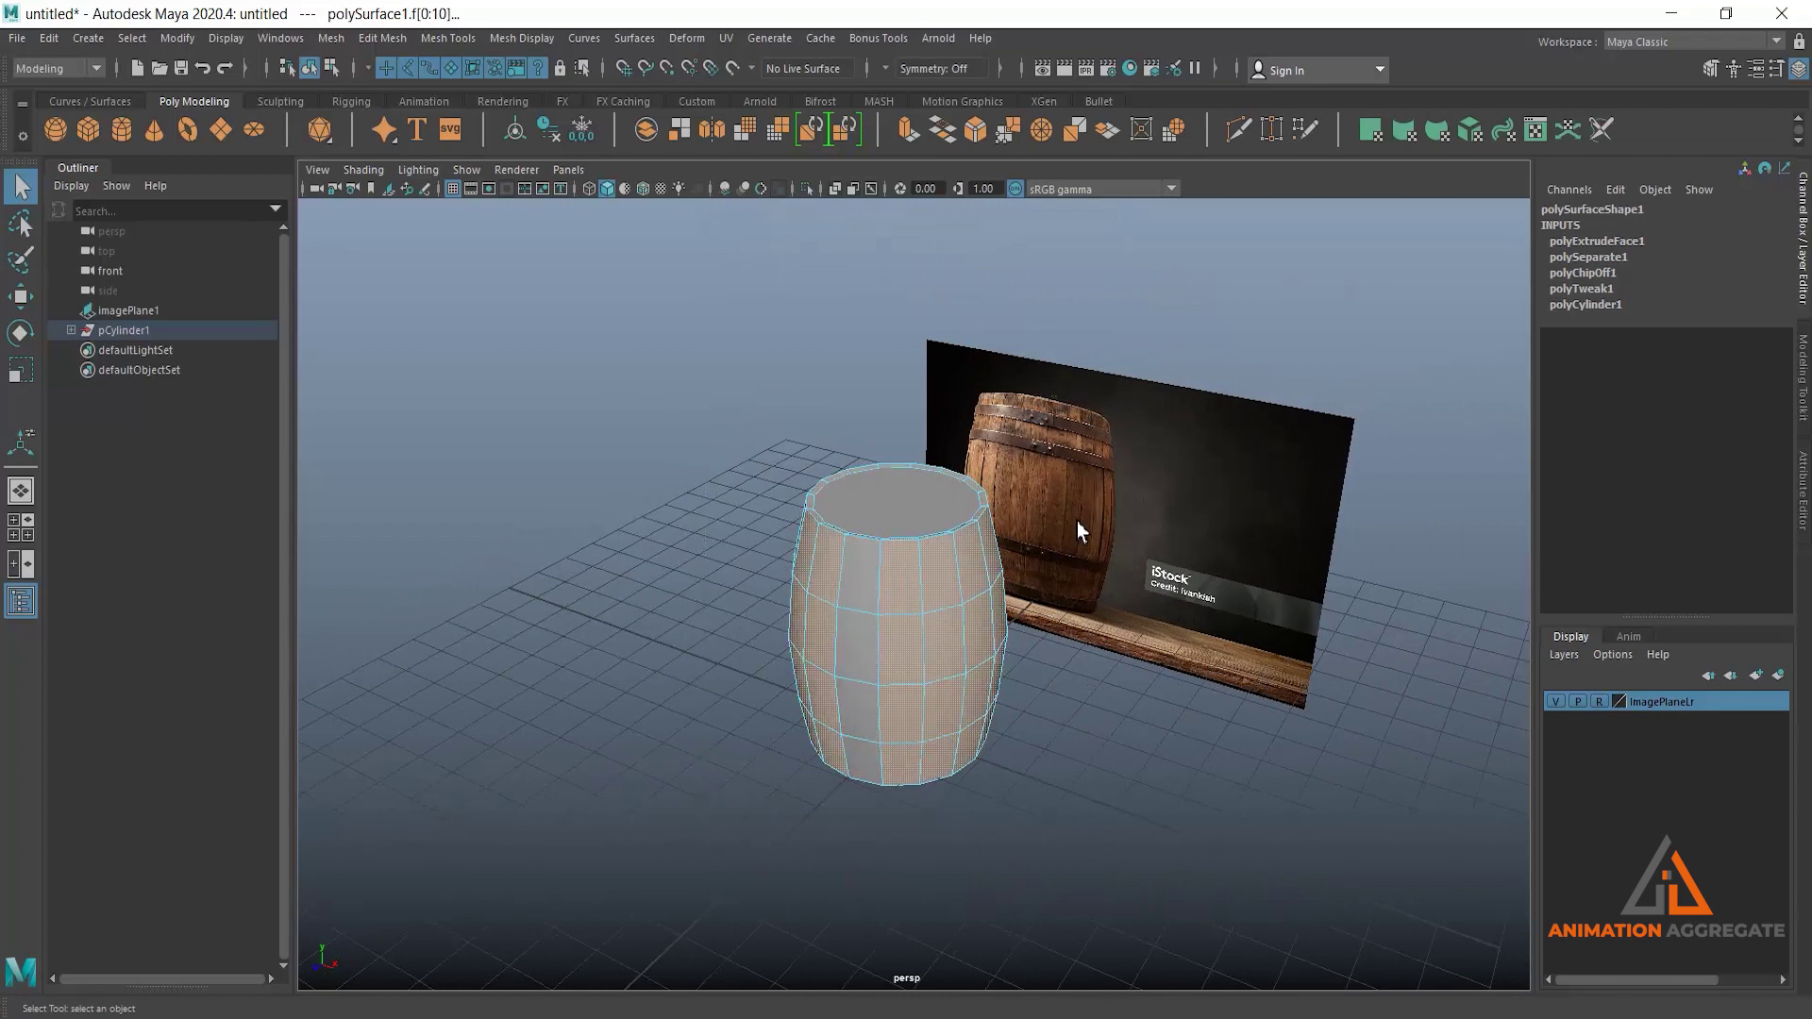
key("Delete")
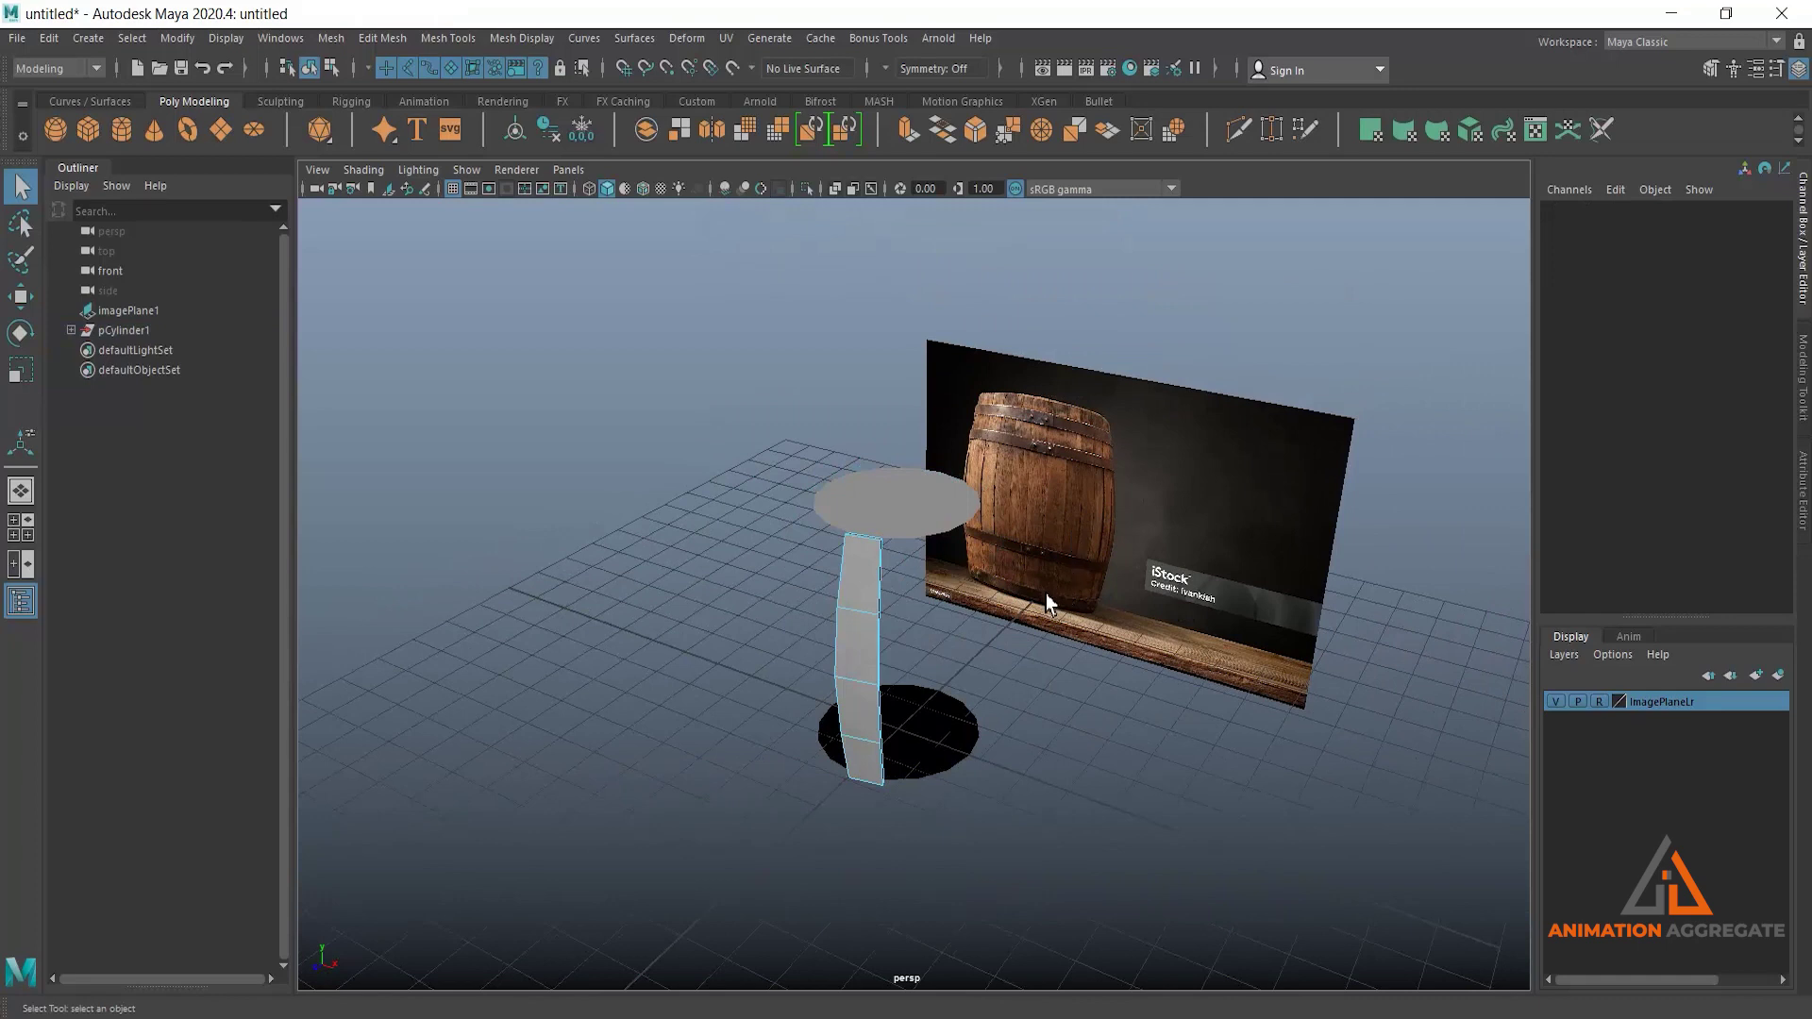
Isolate the remaining wall strip so both caps and the reference photo are hidden, and frame it from its open side.
left_click(880, 640)
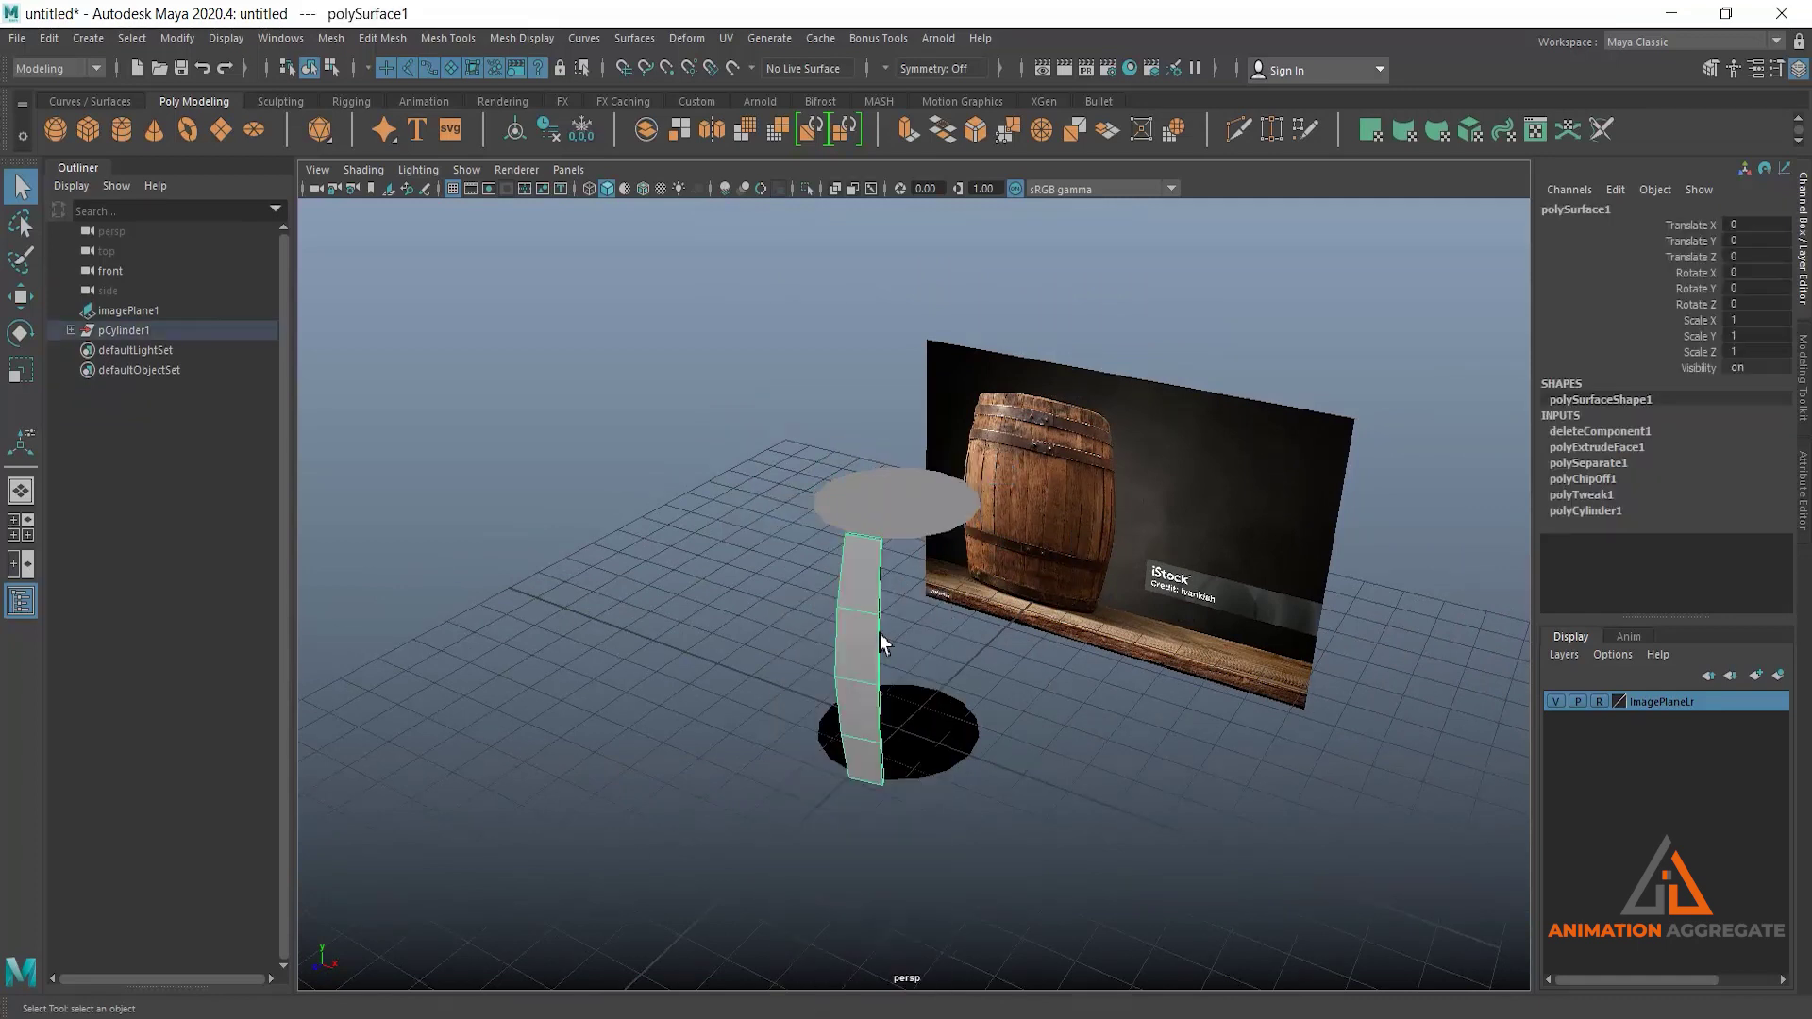
key("ctrl+1")
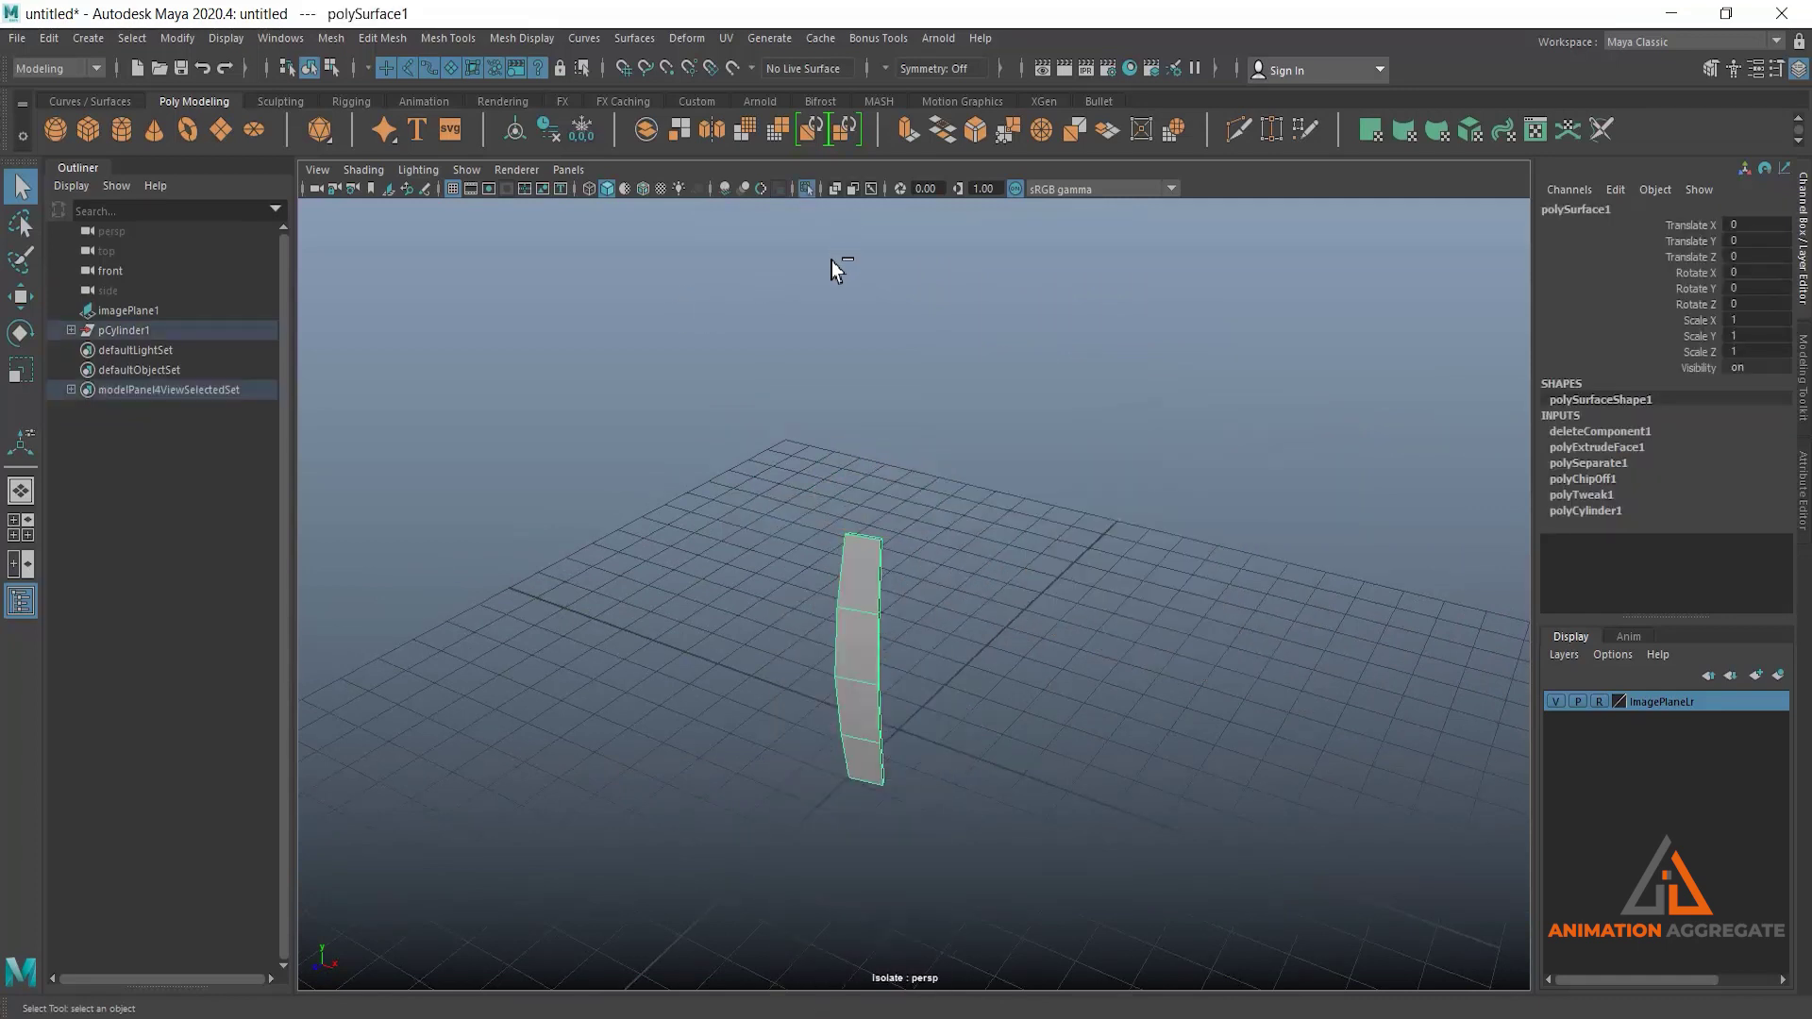
key("f")
left_click_drag(1078, 606, 954, 534, "alt")
Bridge the inner and outer border edges along one open long side of the strip to close it.
right_click_drag(949, 511, 951, 368)
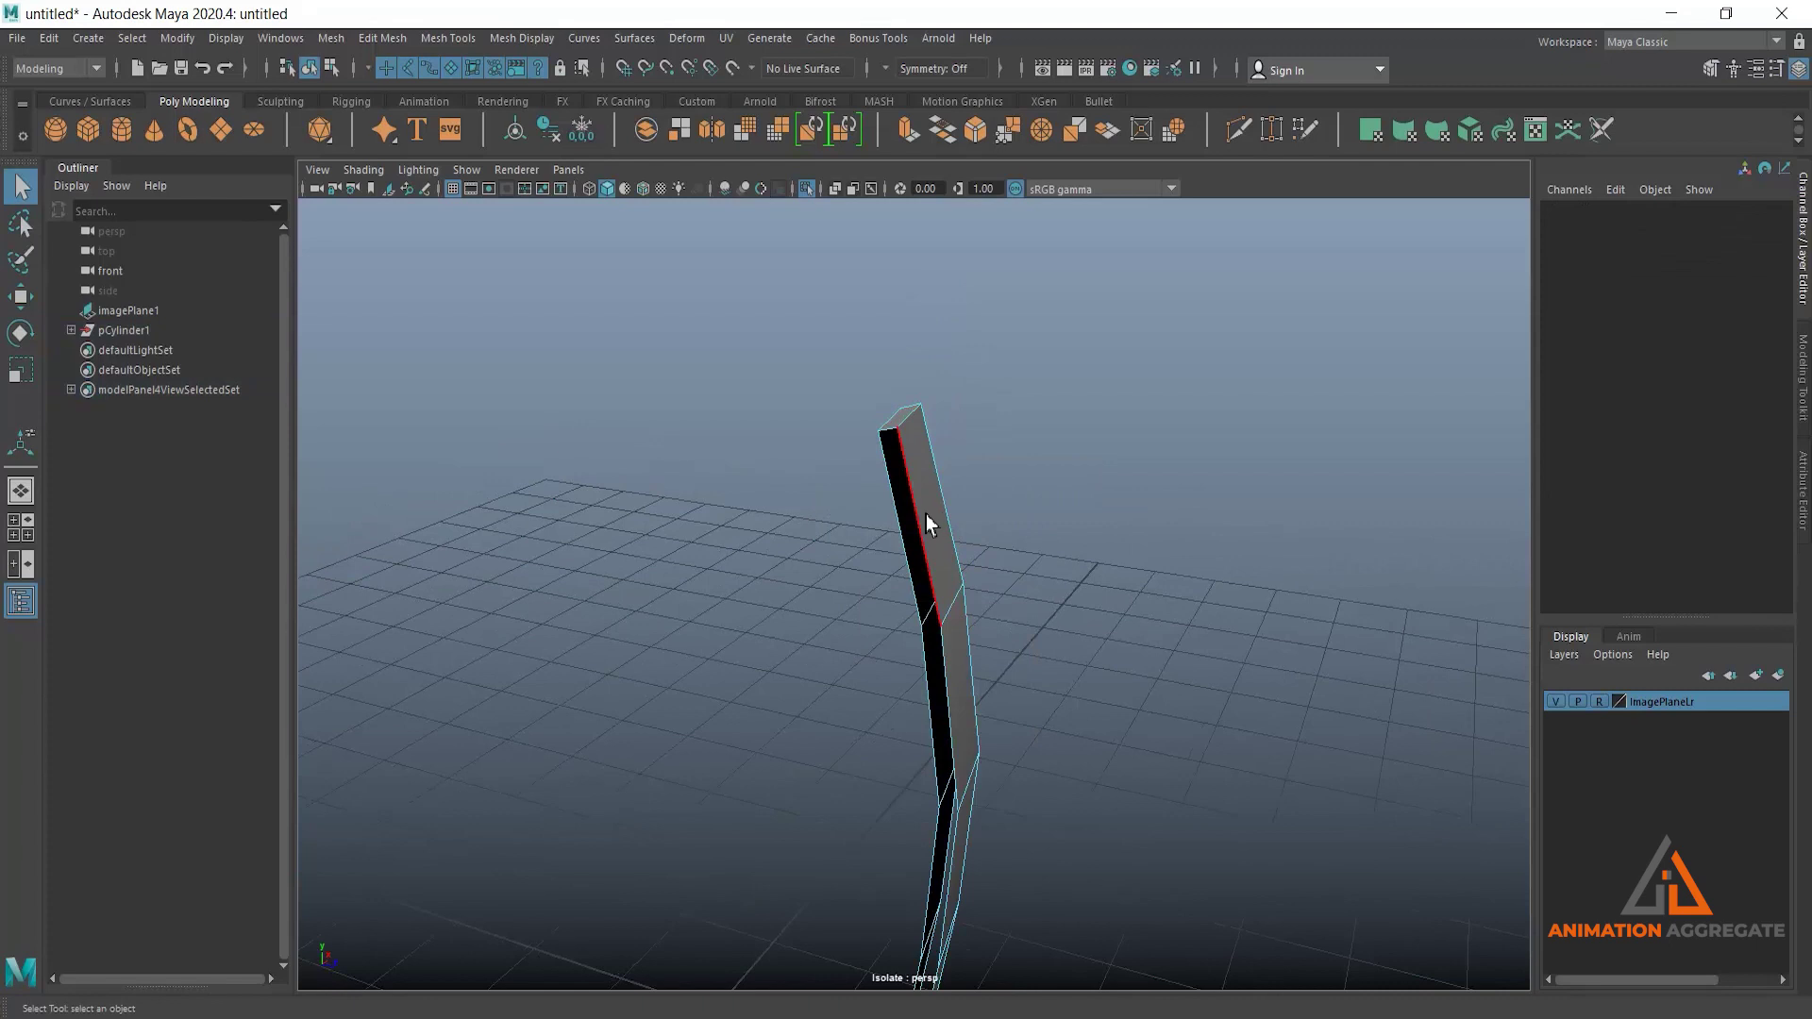
left_click(926, 515)
middle_click_drag(1089, 557, 1048, 376, "alt")
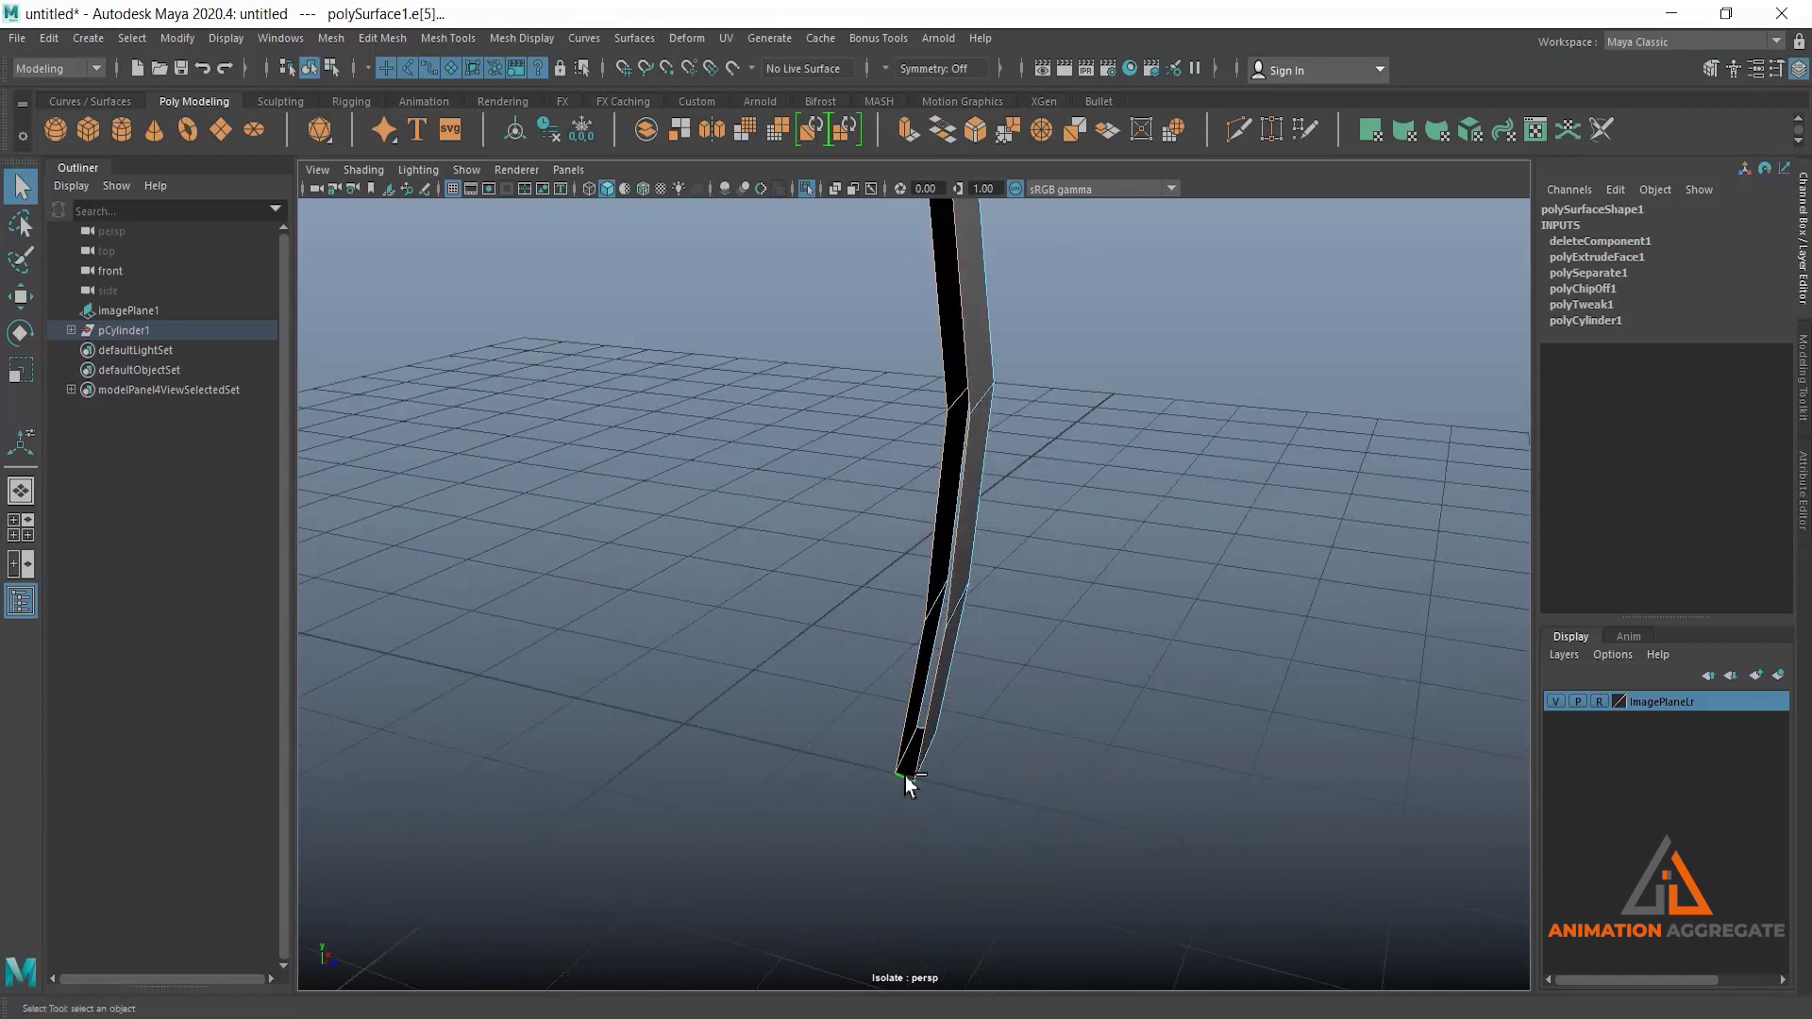
left_click_drag(994, 831, 1002, 746, "alt")
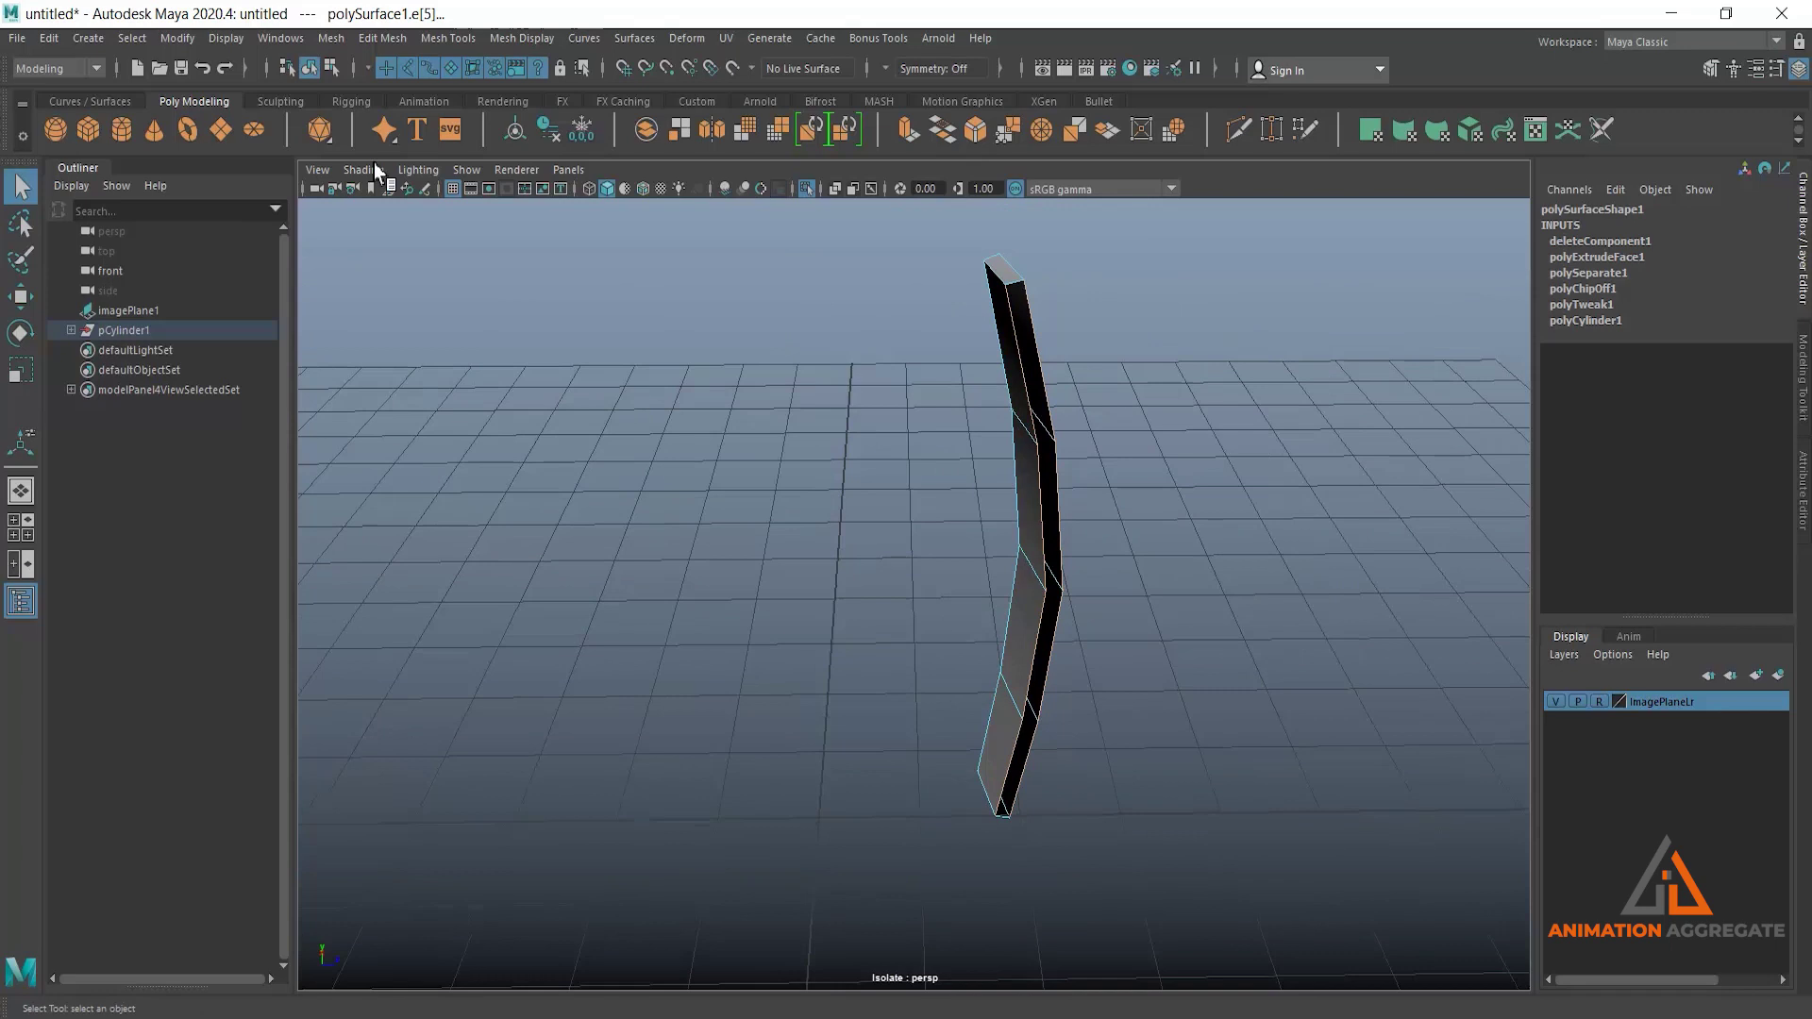
left_click(383, 38)
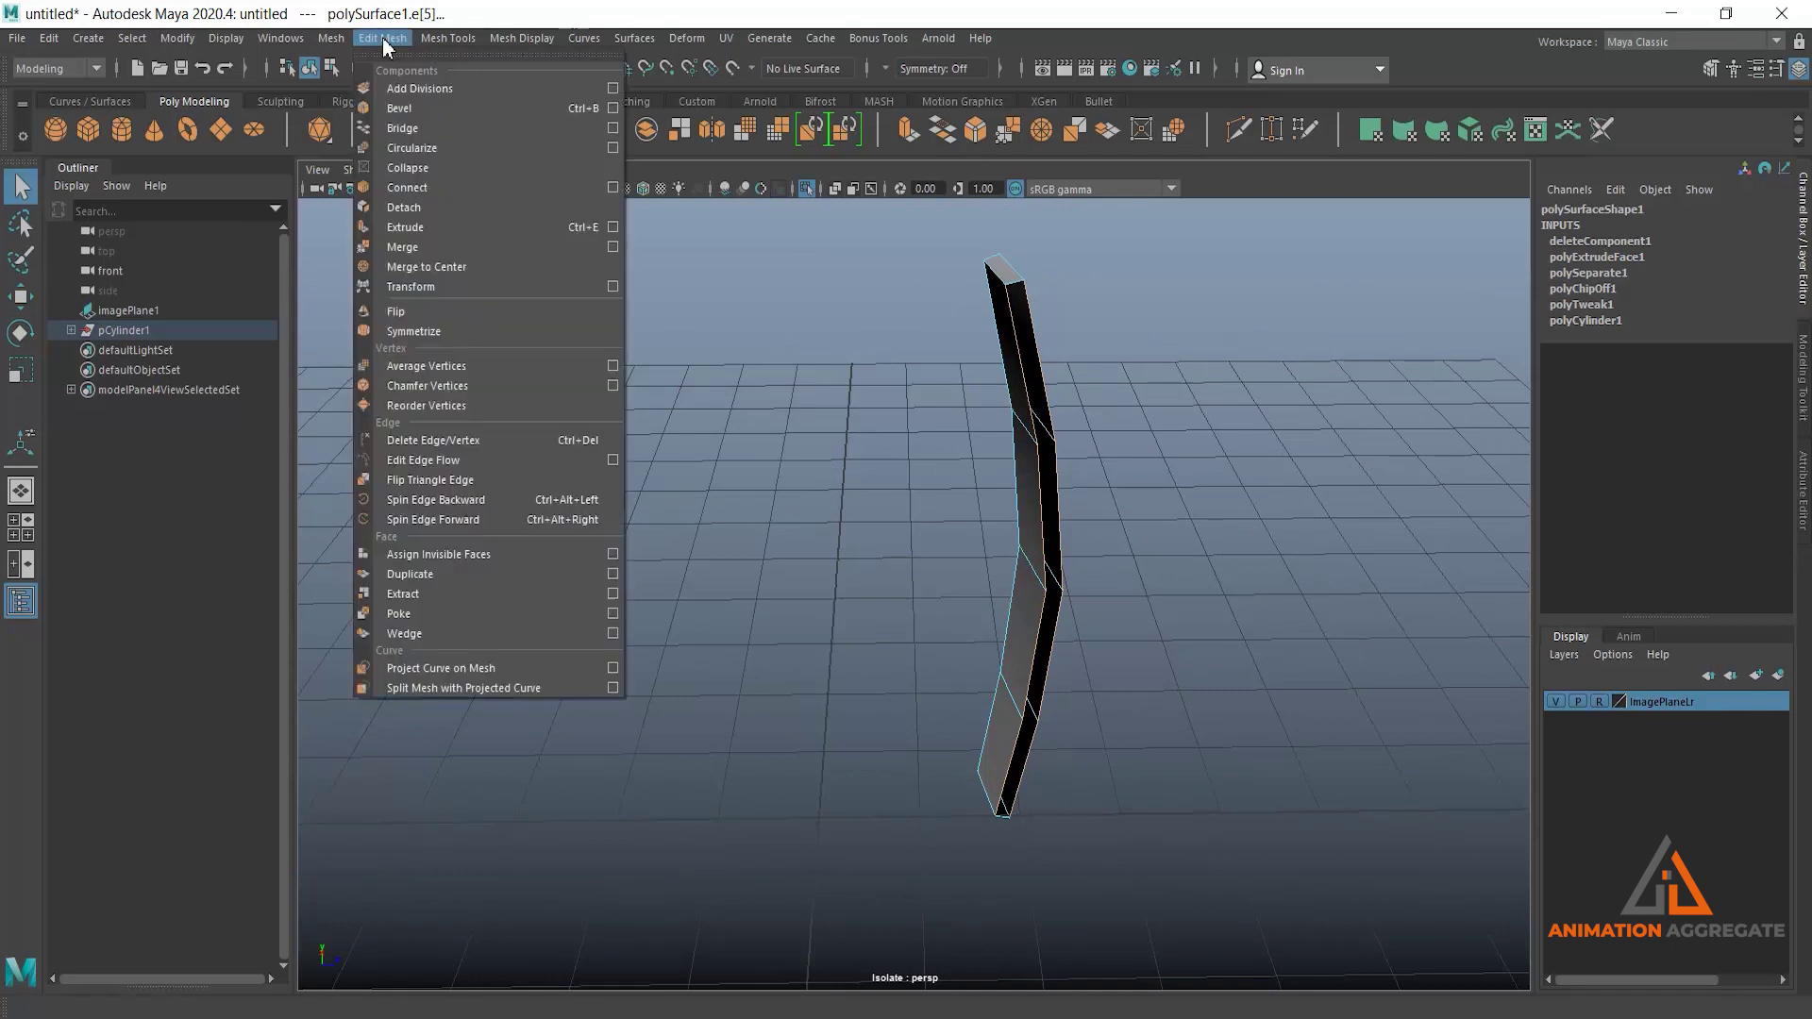
left_click(407, 127)
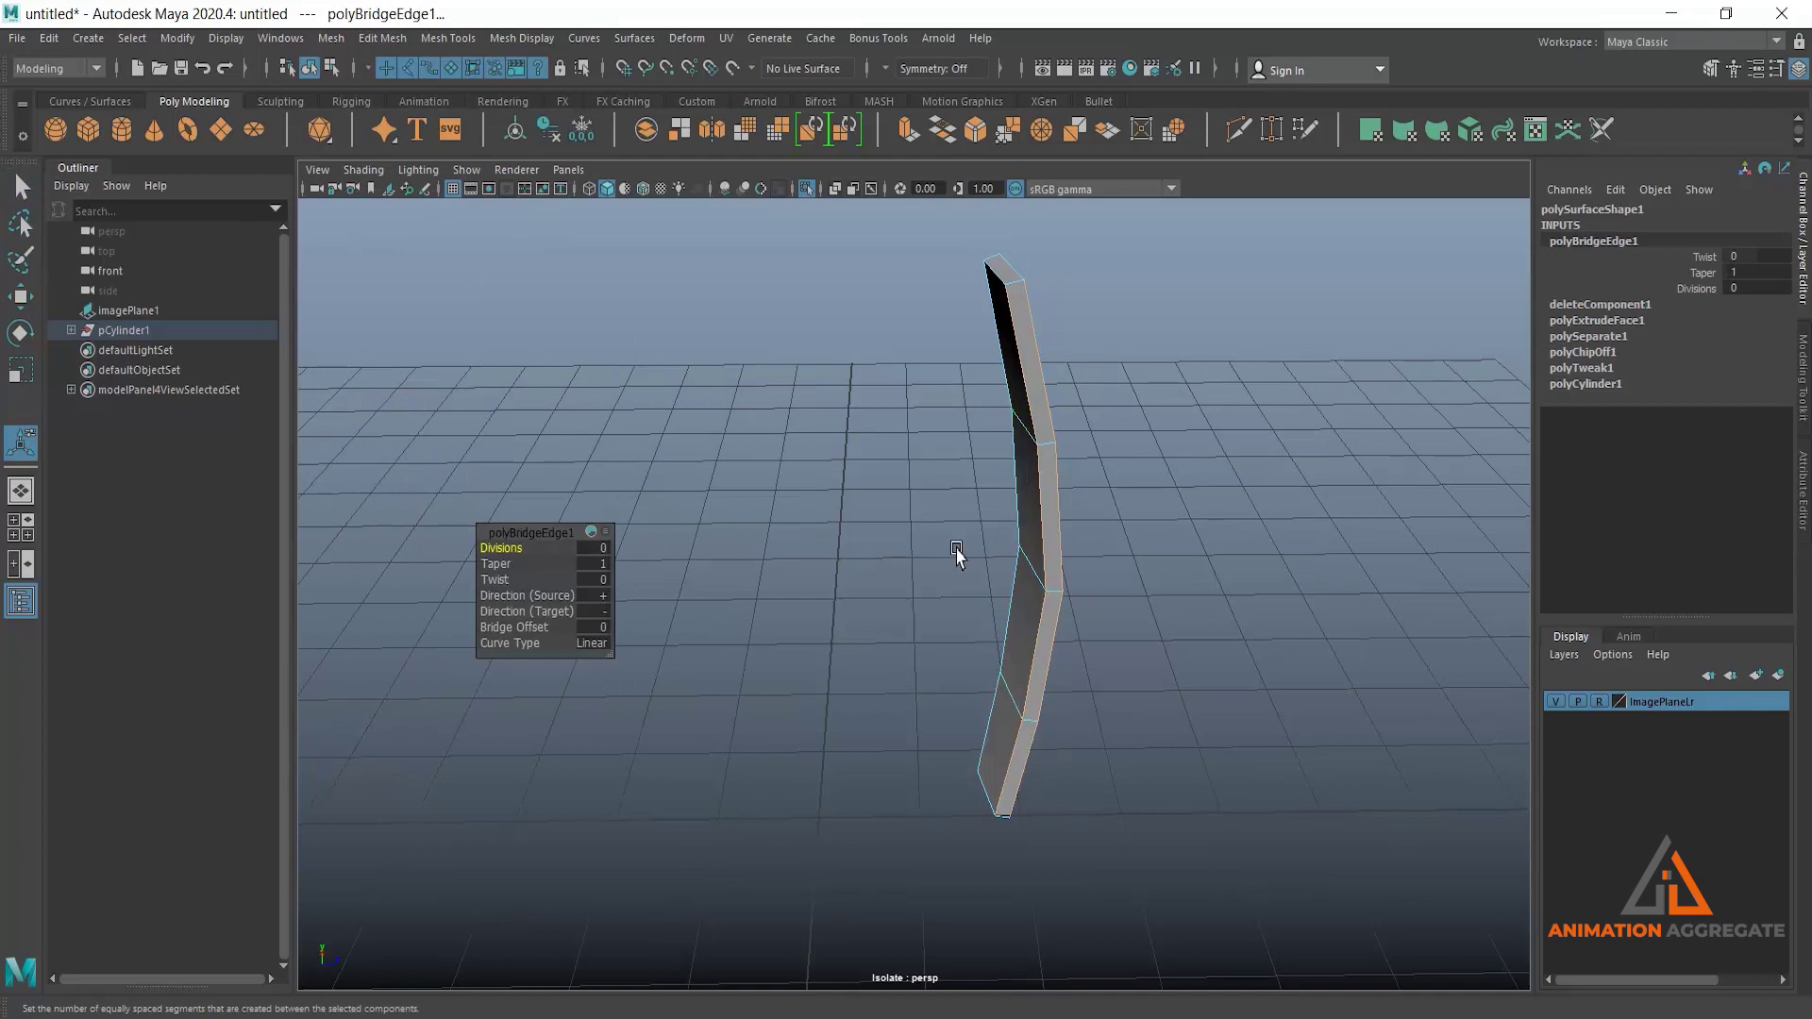
Close the strip's opposite open long side by bridging its inner and outer border edges in the same way.
left_click_drag(1030, 500, 926, 502, "alt")
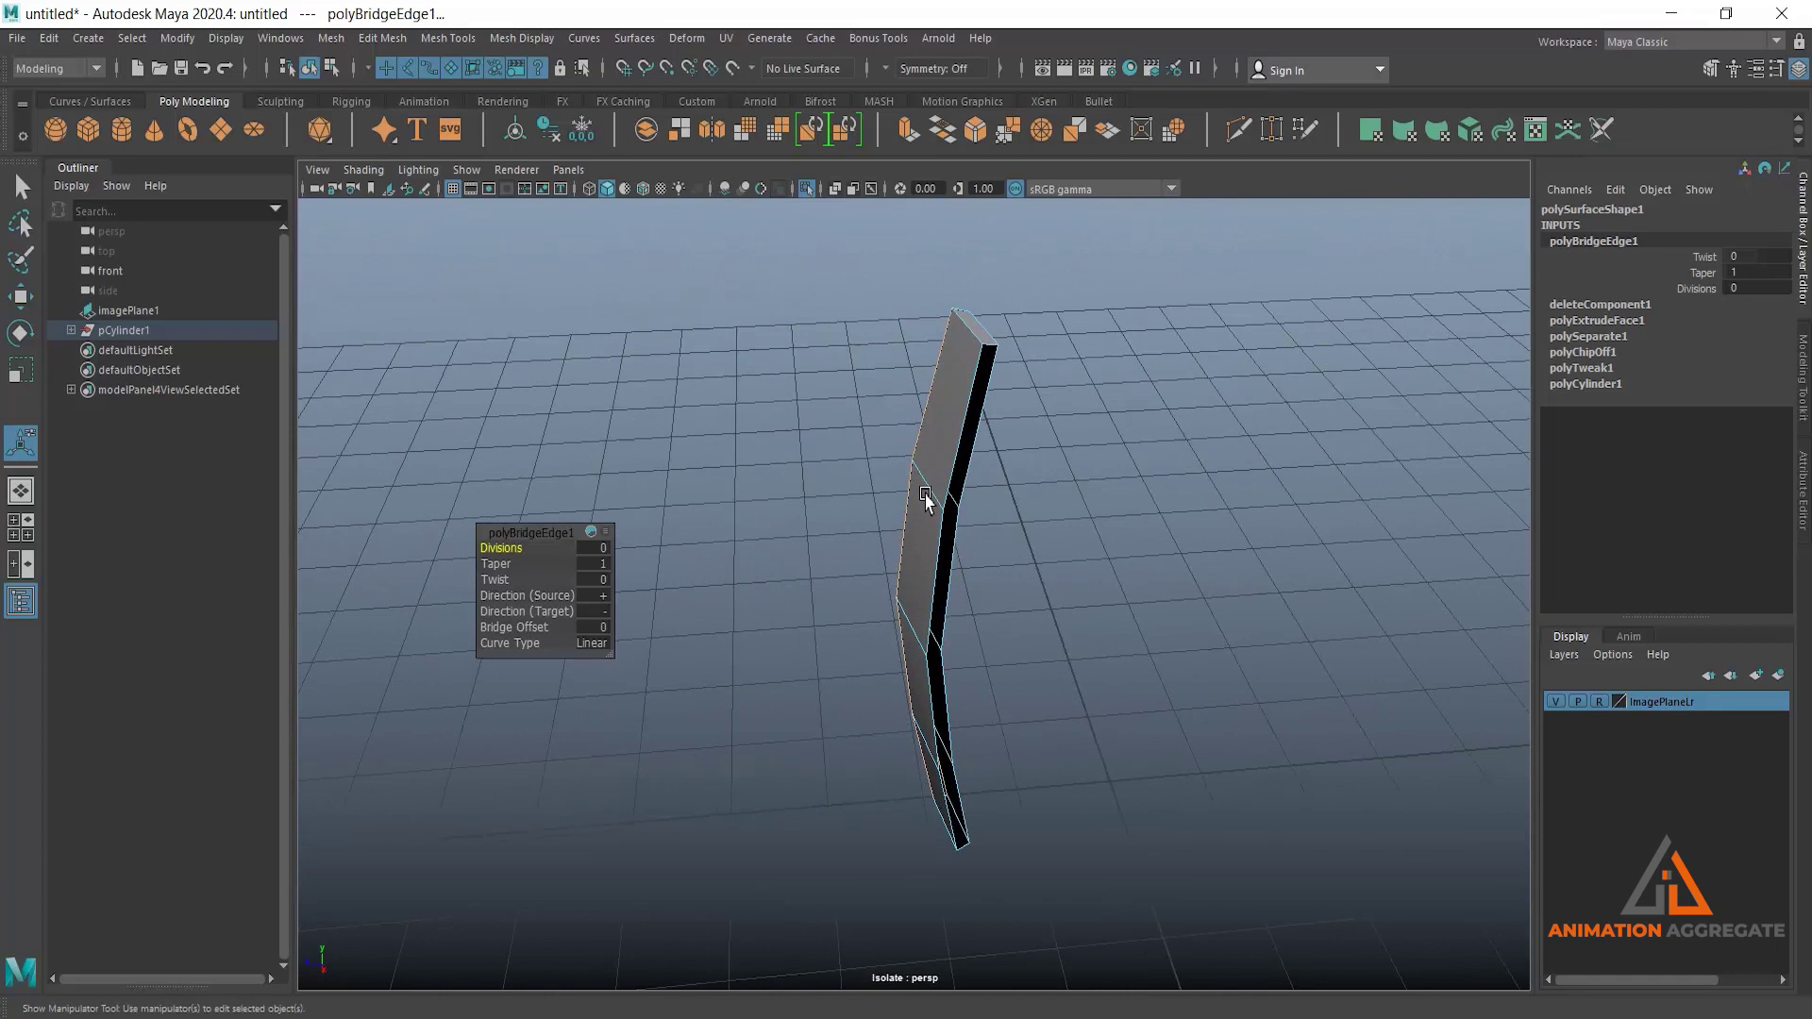
left_click(964, 424)
left_click(988, 378)
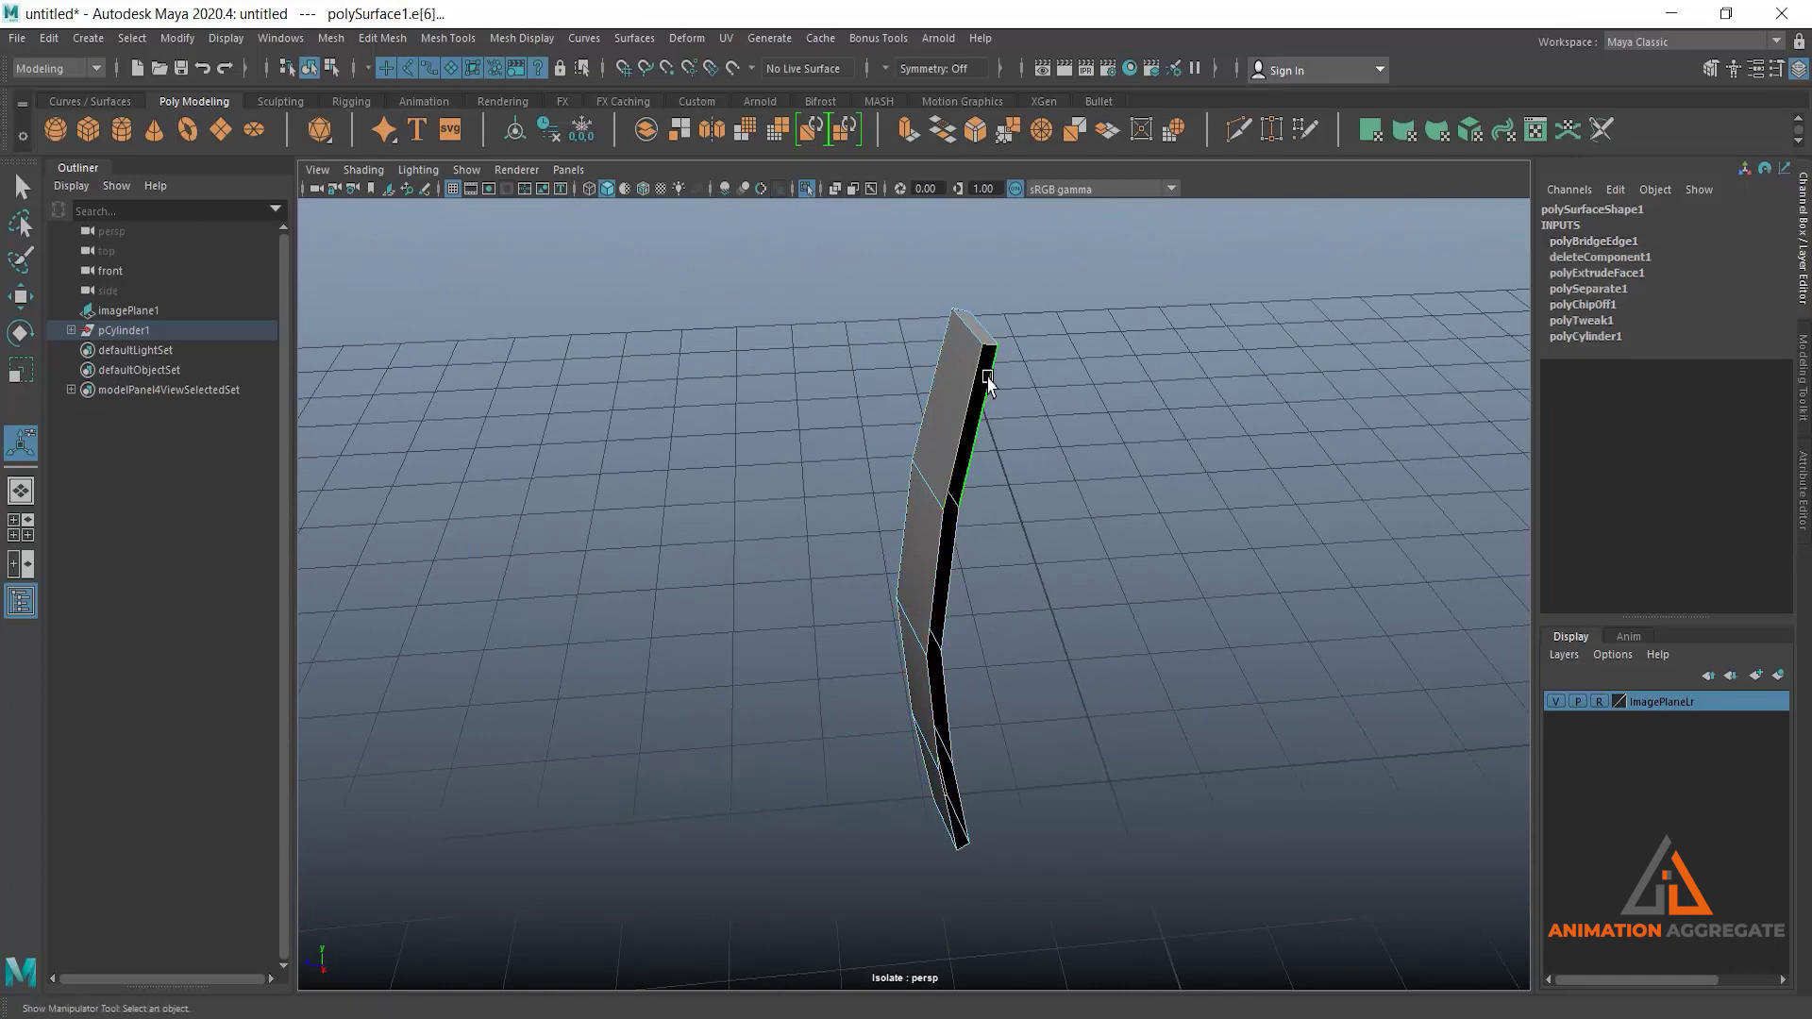
left_click_drag(989, 351, 928, 716, "alt")
left_click_drag(1079, 681, 954, 529, "alt")
left_click_drag(660, 462, 703, 465, "alt")
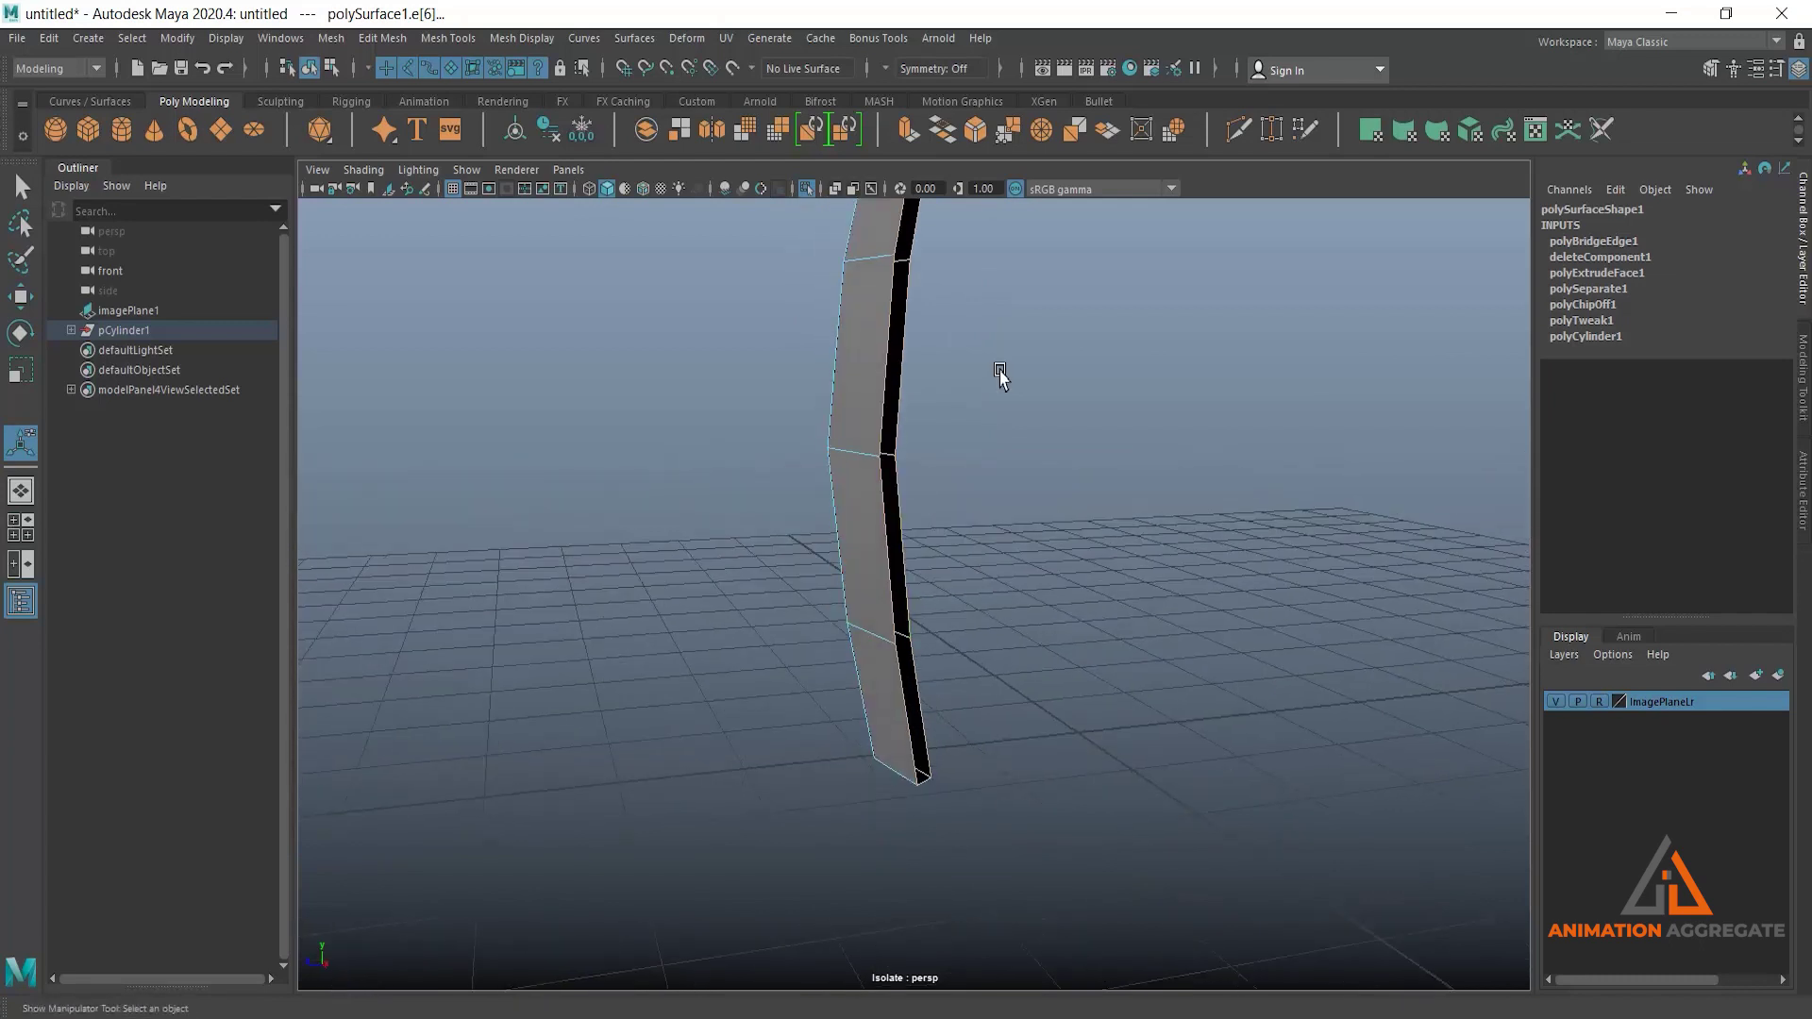
key("g")
Select the strip's long corner edges and the border edges of both ends, then bevel them.
left_click_drag(996, 434, 1069, 543, "alt")
right_click_drag(972, 434, 962, 326)
left_click(939, 484)
left_click_drag(961, 530, 922, 445, "alt")
left_click(936, 437)
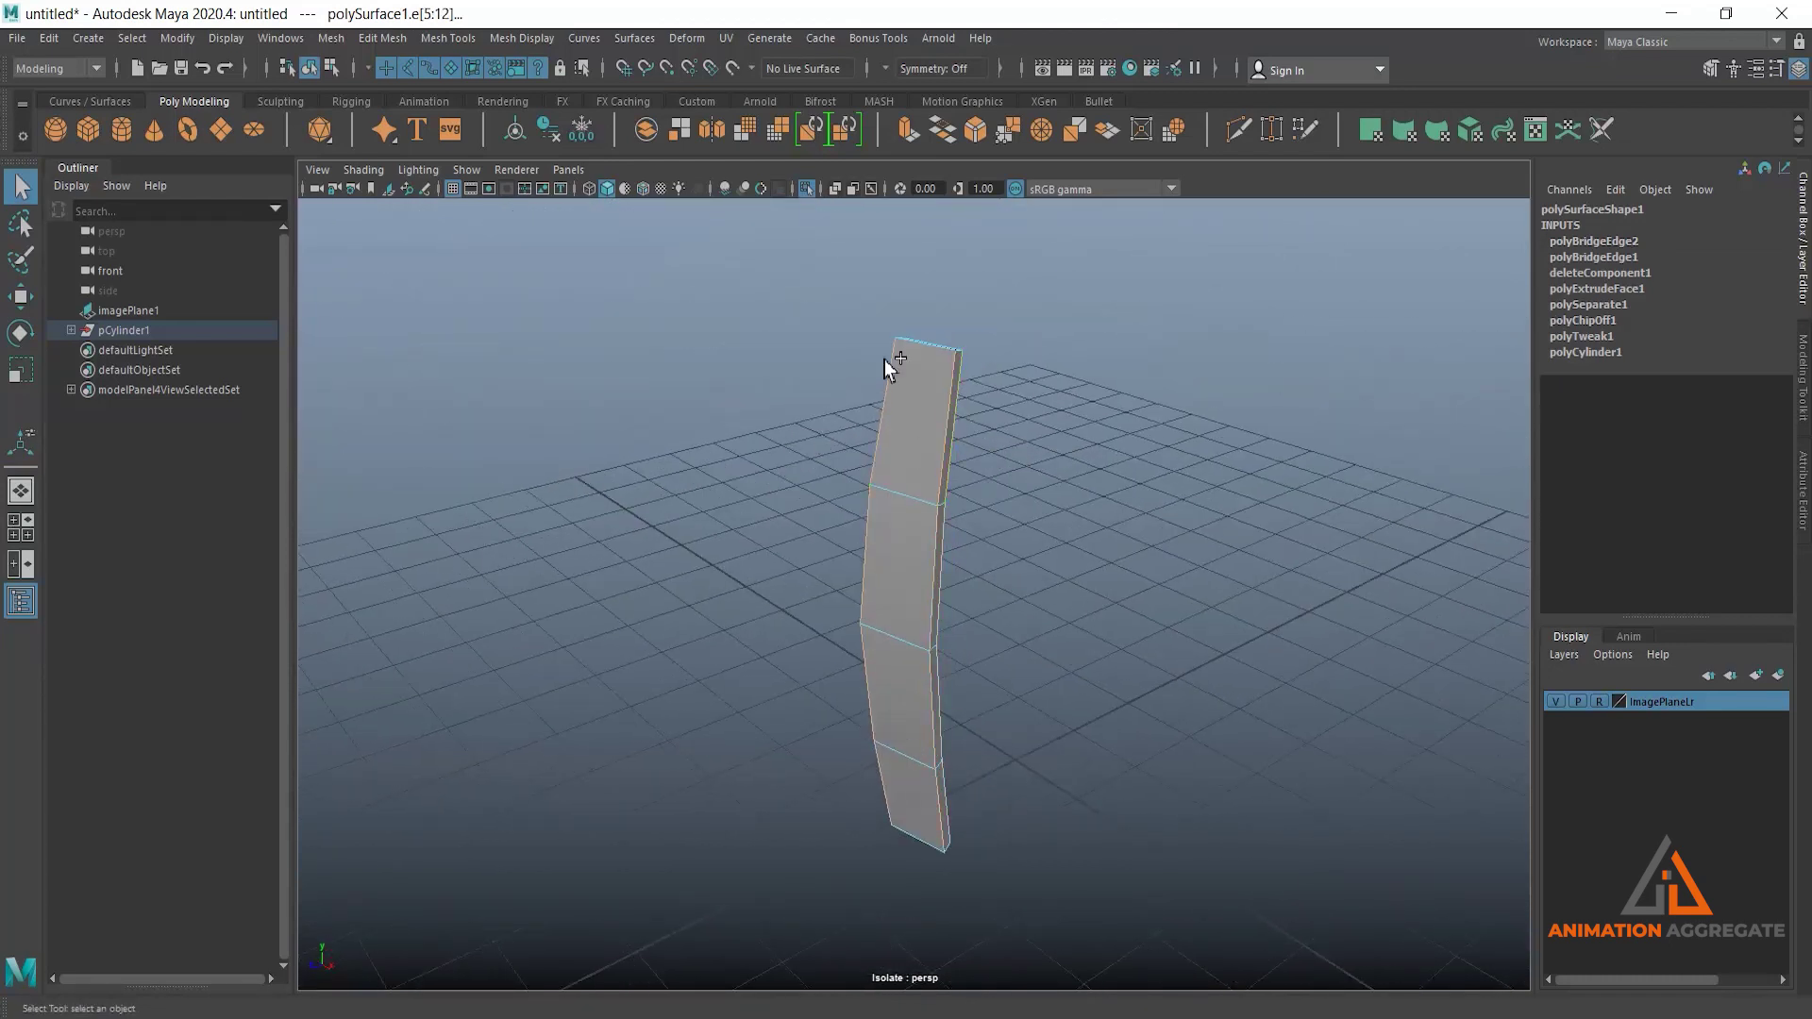
left_click_drag(1023, 409, 1024, 410)
left_click_drag(1039, 474, 914, 592, "alt")
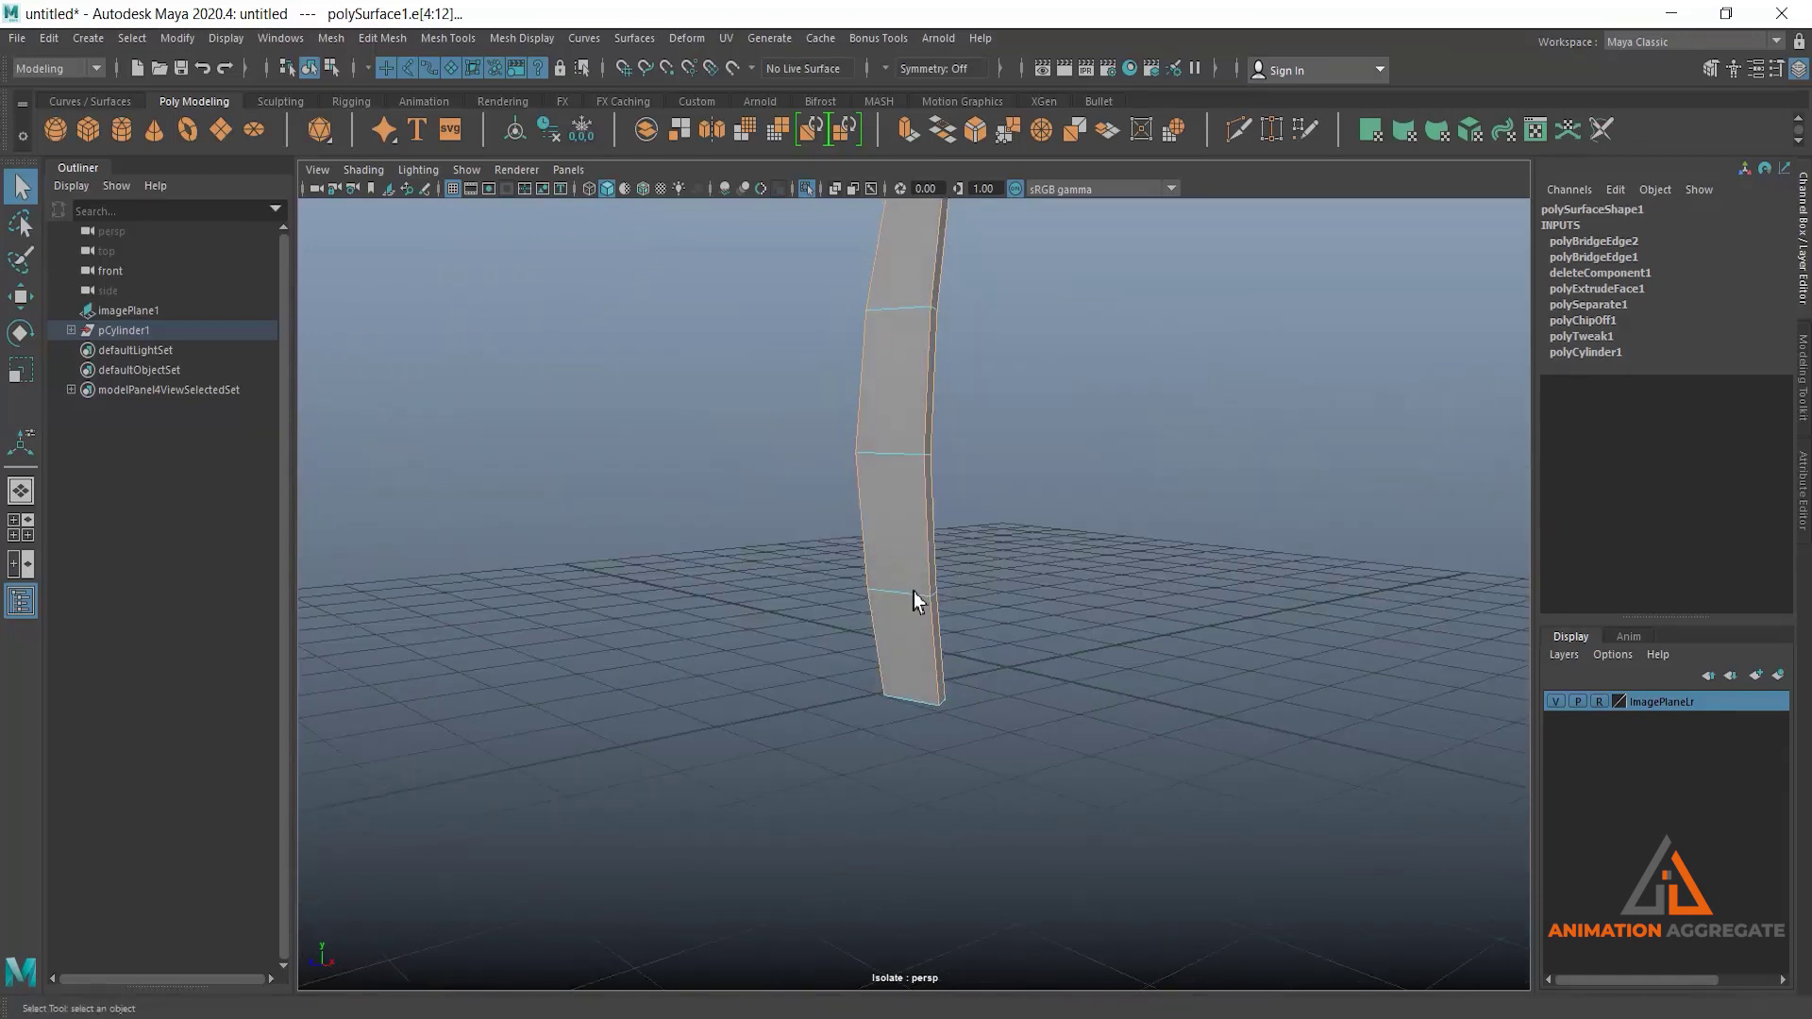
left_click(869, 679)
left_click_drag(1039, 789, 950, 385, "alt")
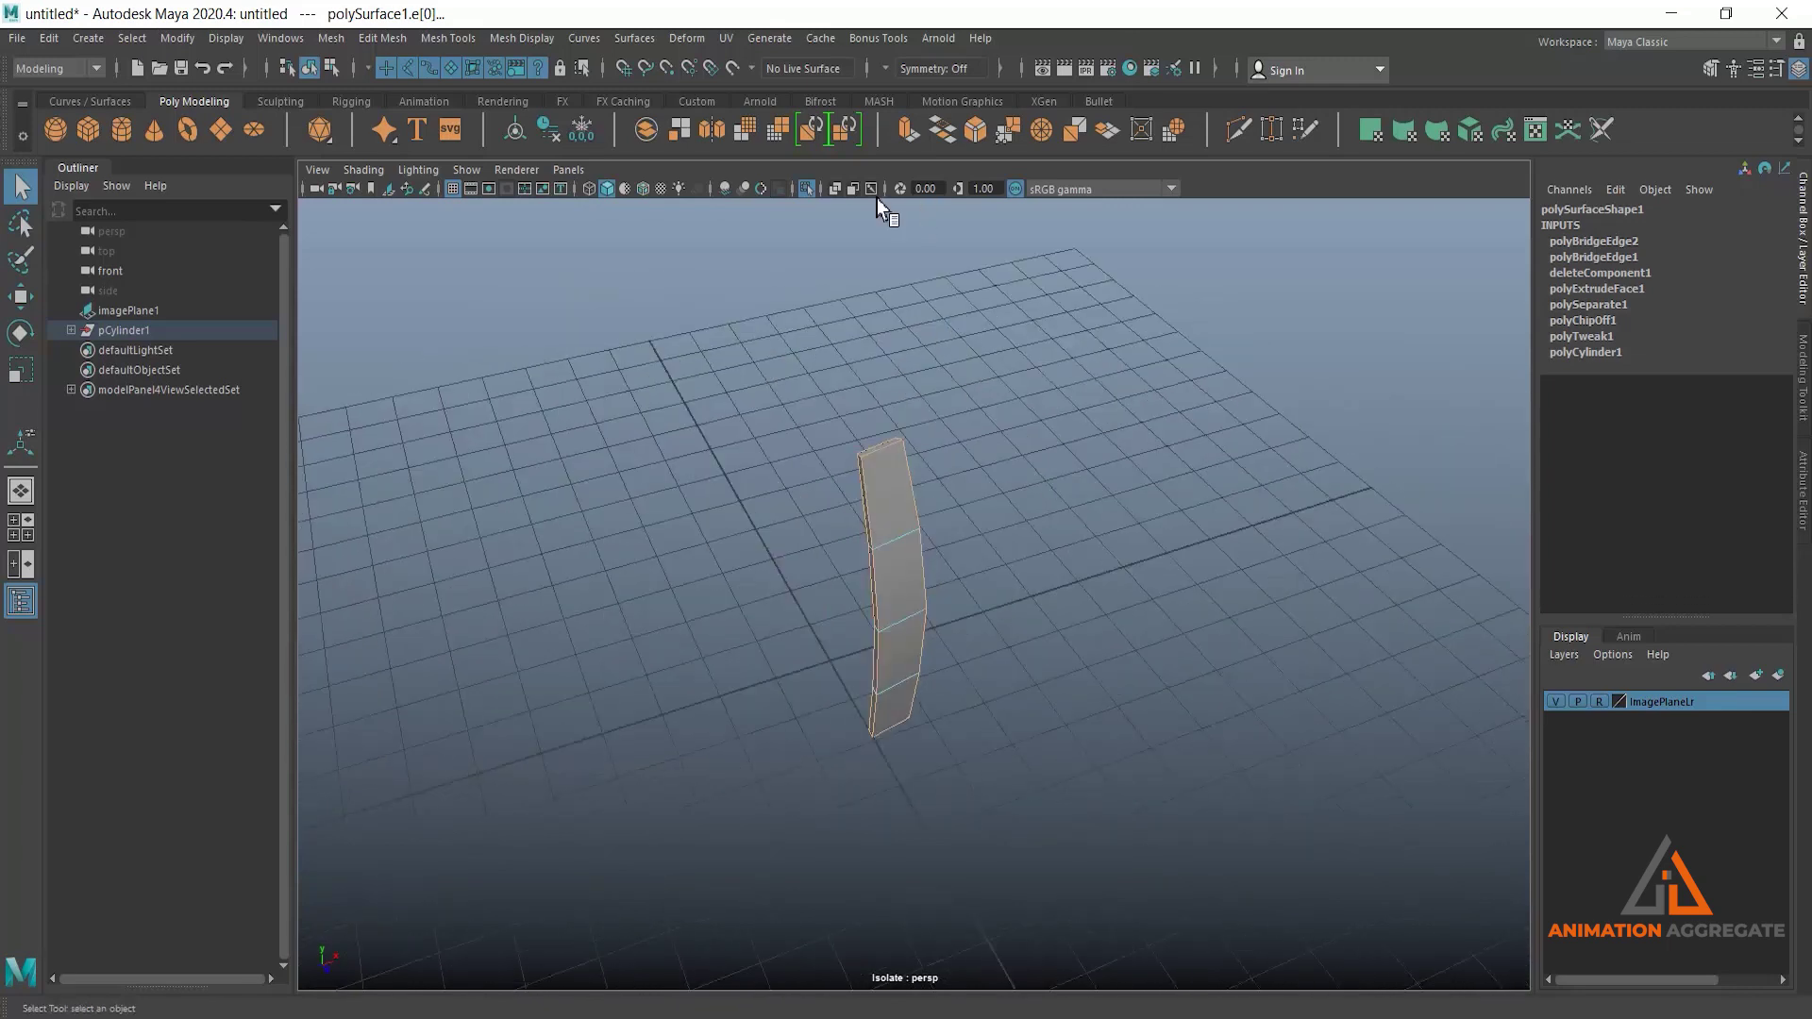
left_click(974, 135)
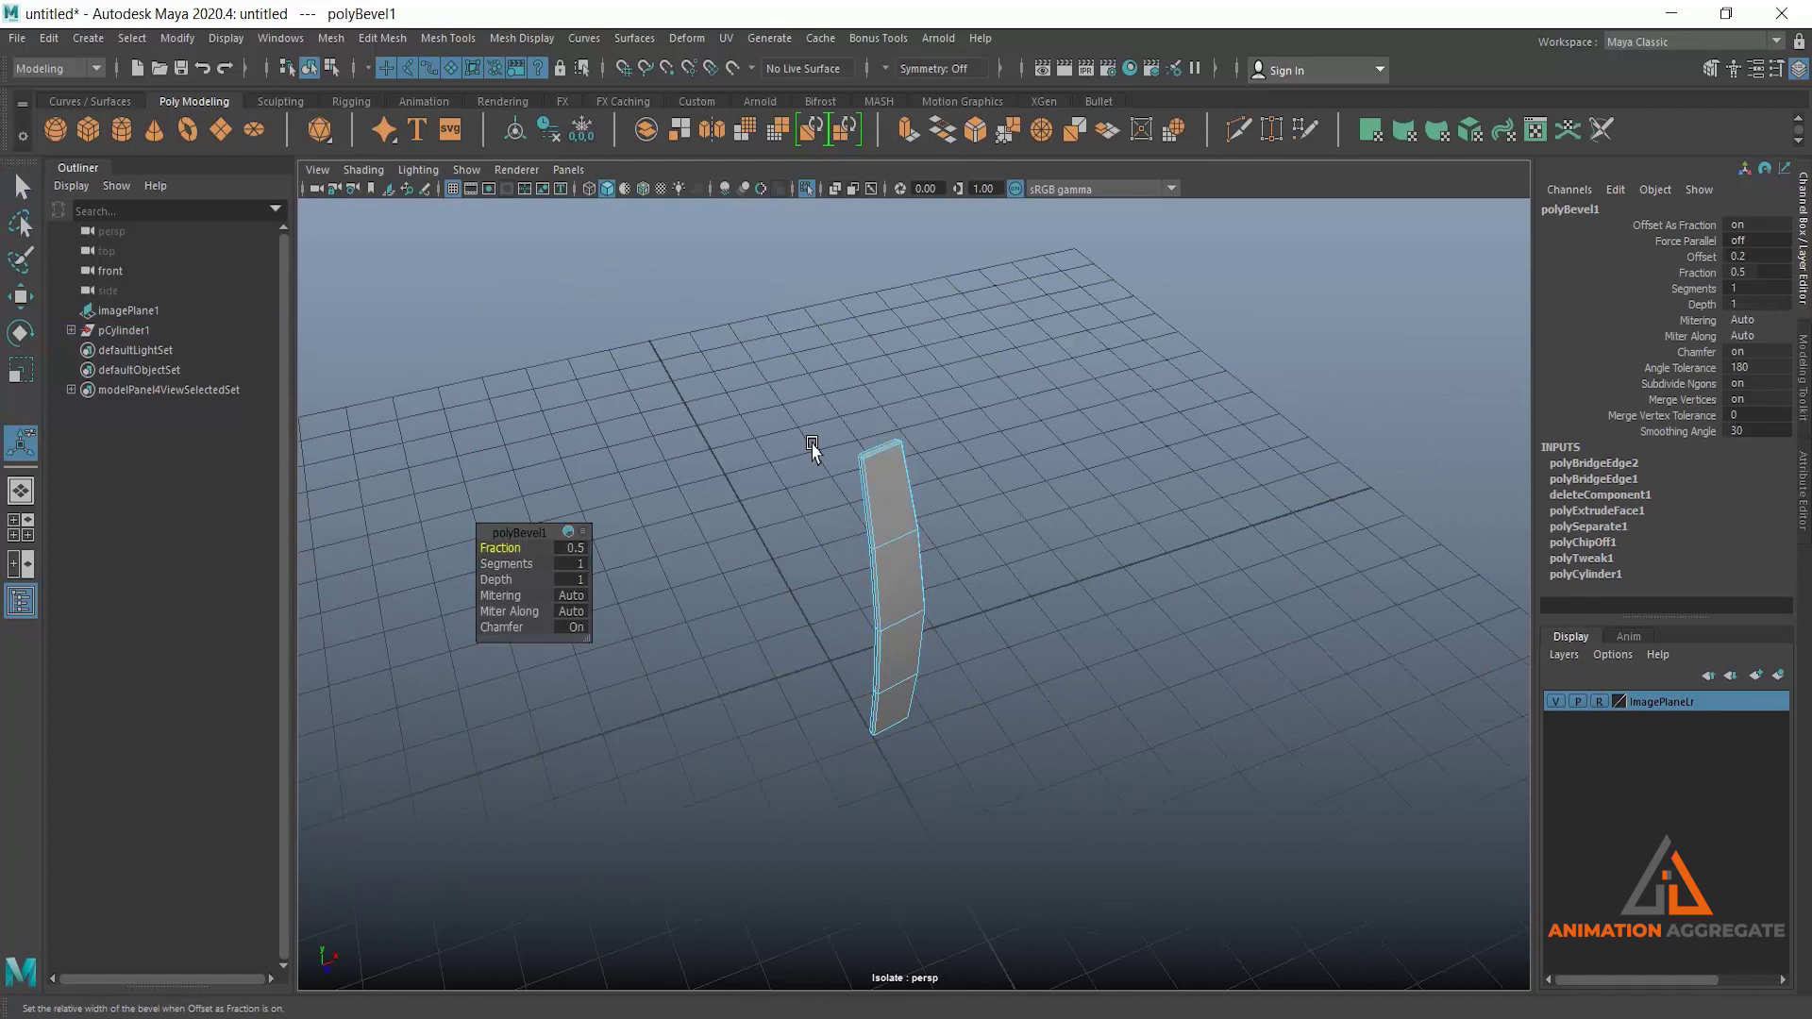
Set the bevel's Segments to 2 and return to object selection on the strip.
scroll(846, 607, "up", 5)
left_click(510, 564)
middle_click_drag(520, 564, 535, 563)
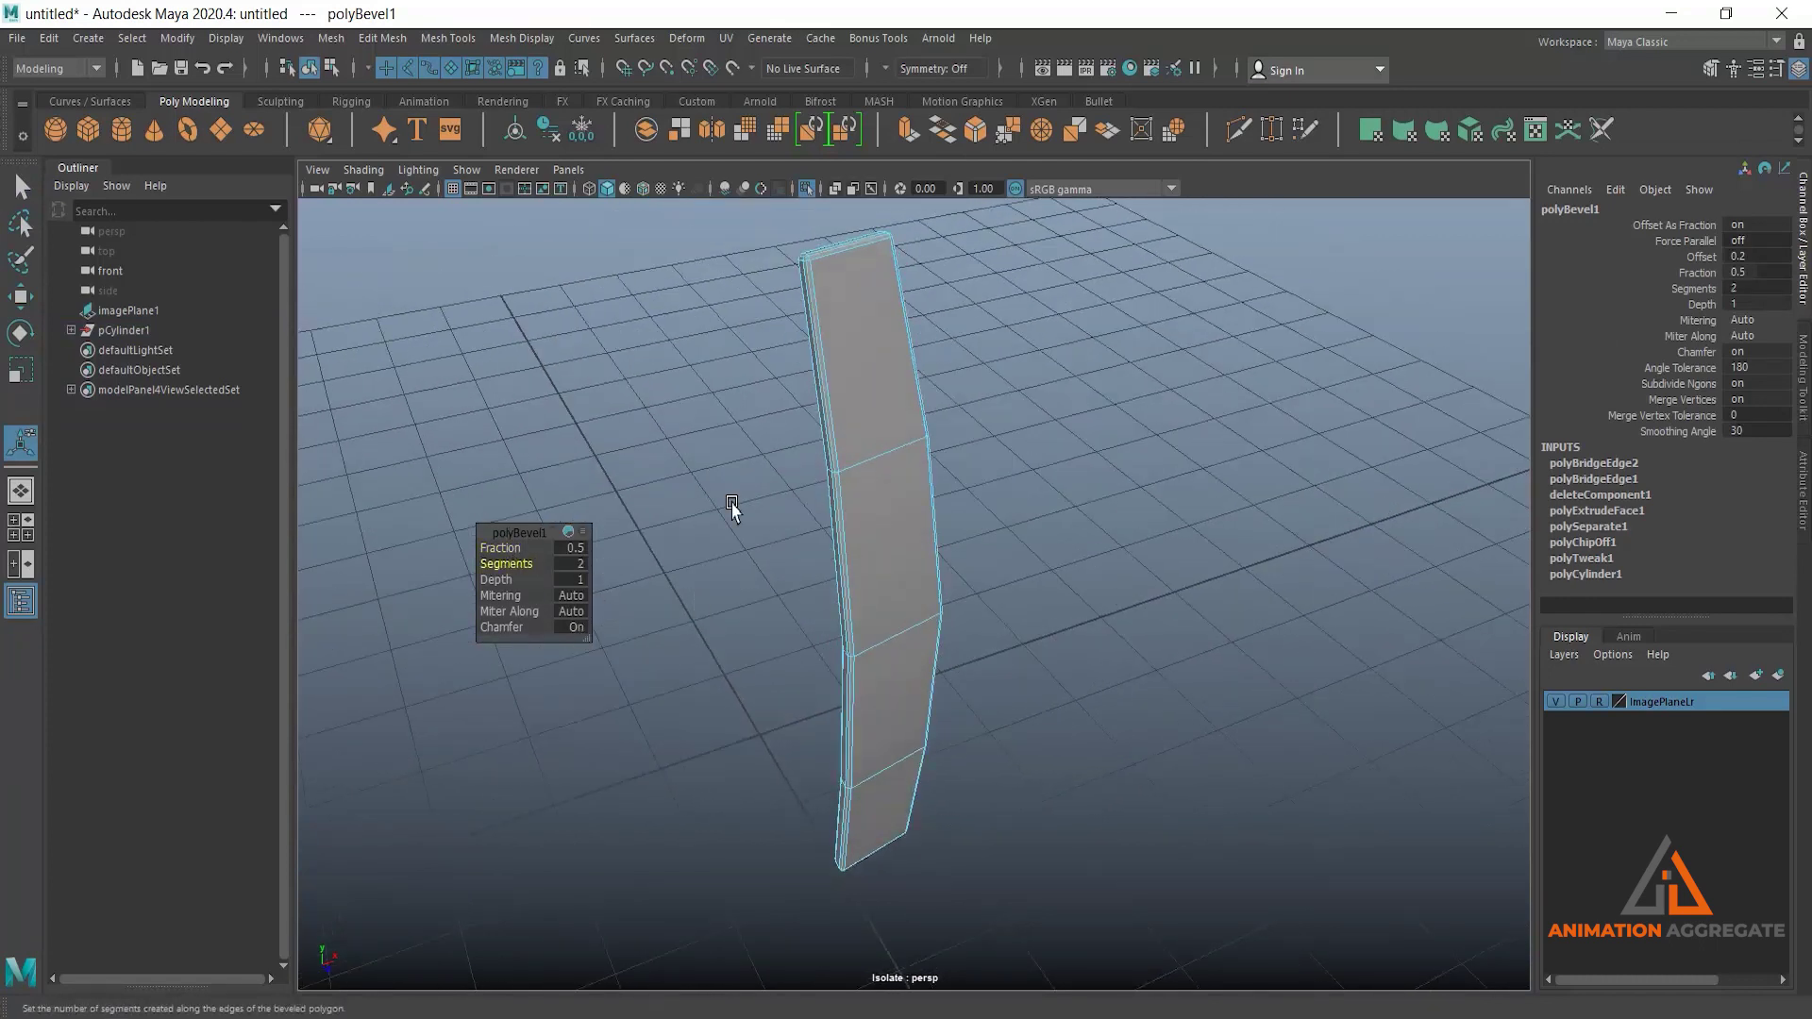
right_click_drag(846, 324, 944, 281)
right_click_drag(944, 282, 943, 282)
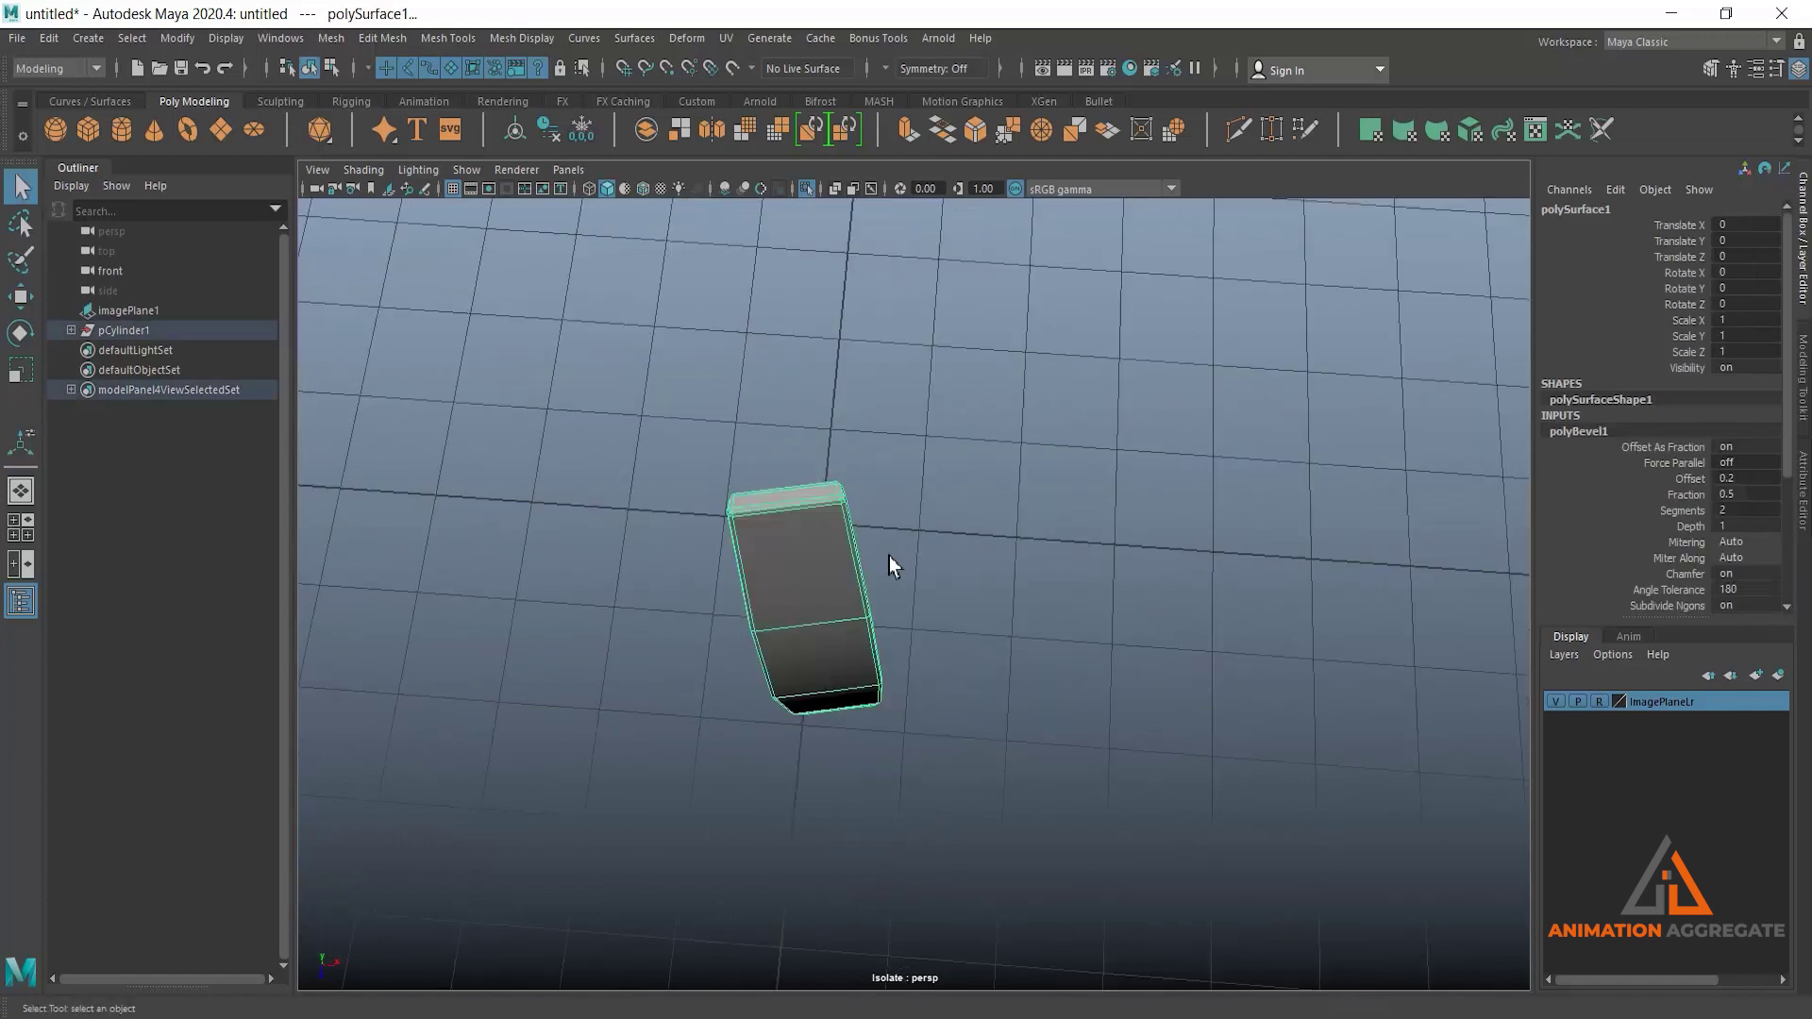
Turn off isolation so the caps show together with the bevelled strip.
mouse_move(1133, 583)
left_mouse_down("alt")
mouse_move(1076, 691)
mouse_move(837, 570)
mouse_move(1044, 629)
mouse_move(850, 627)
mouse_move(1104, 635)
mouse_move(1142, 615)
left_mouse_up("alt")
left_click_drag(827, 596, 1005, 603, "alt")
key("ctrl+1")
Add a lengthwise centre edge loop to the strip by applying To Edge Ring and Split from a horizontal edge on its outer face.
right_click_drag(904, 498, 904, 456)
left_click(892, 489)
mouse_move(893, 489)
left_mouse_down("alt")
mouse_move(910, 526)
mouse_move(864, 474)
mouse_move(895, 502)
left_mouse_up("alt")
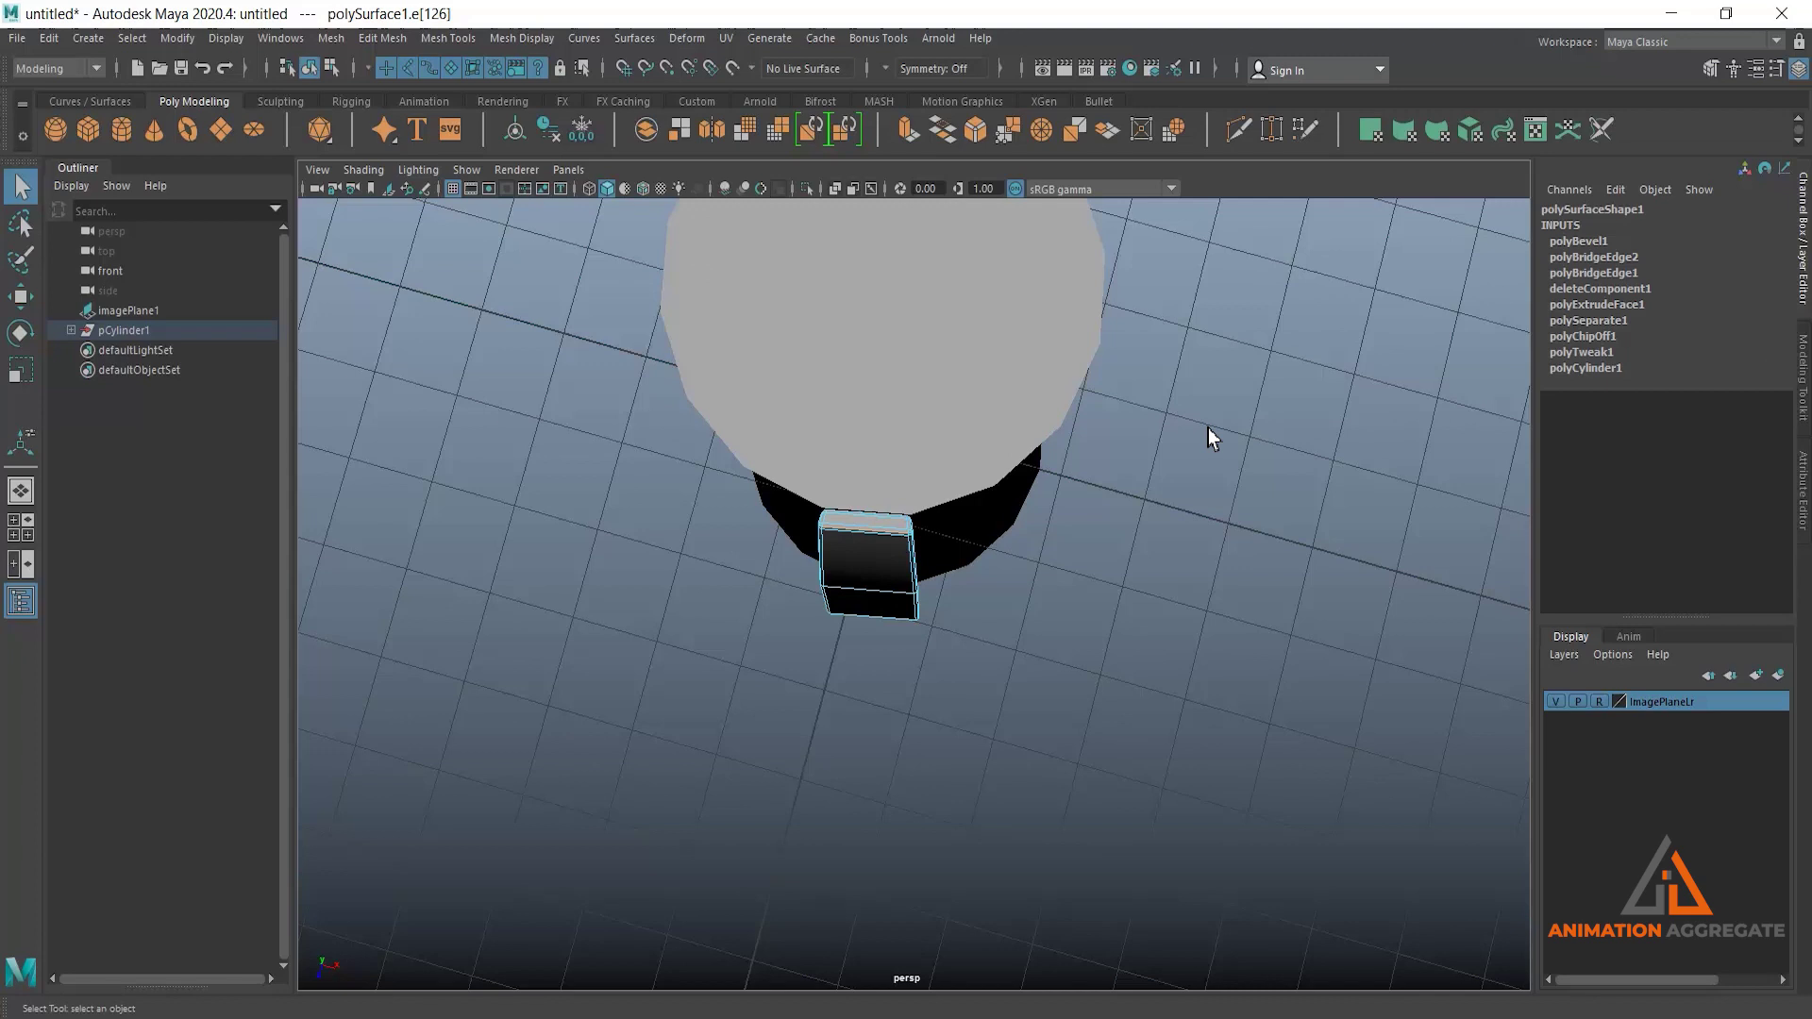
right_click(1206, 349, "shift")
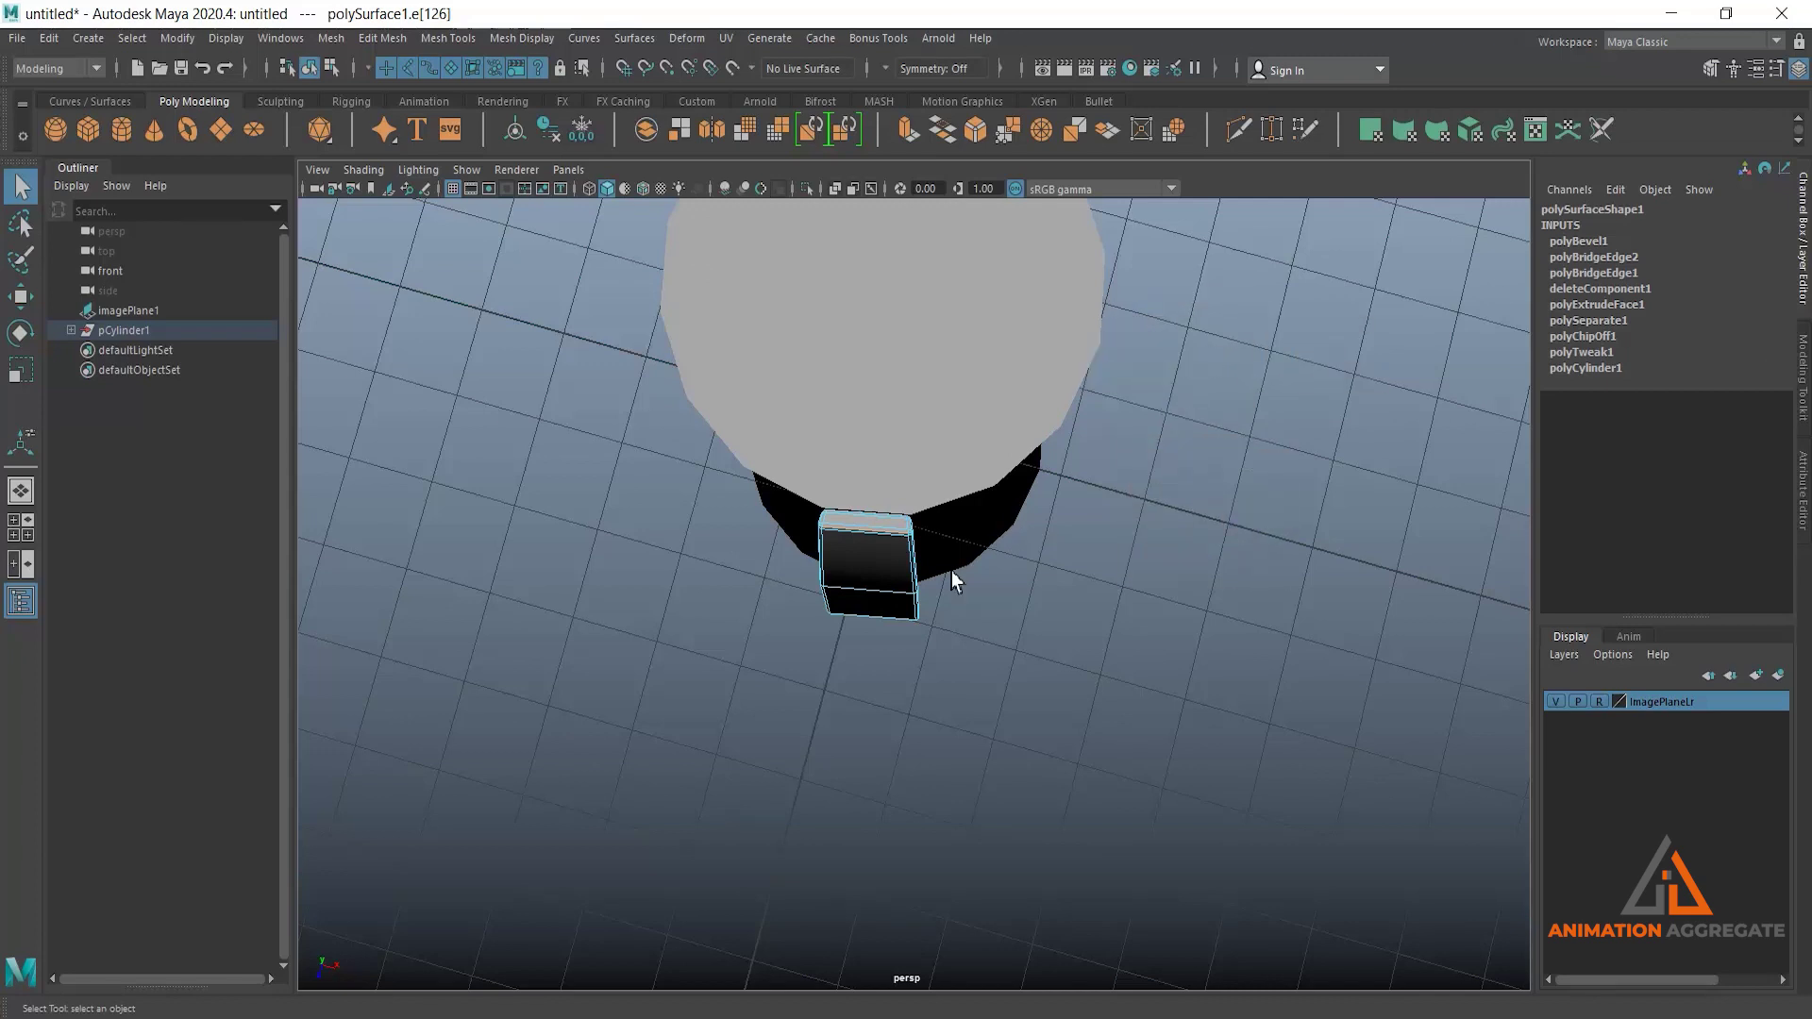
left_click(870, 591)
left_click_drag(870, 590, 937, 541, "alt")
right_click(1189, 404, "shift")
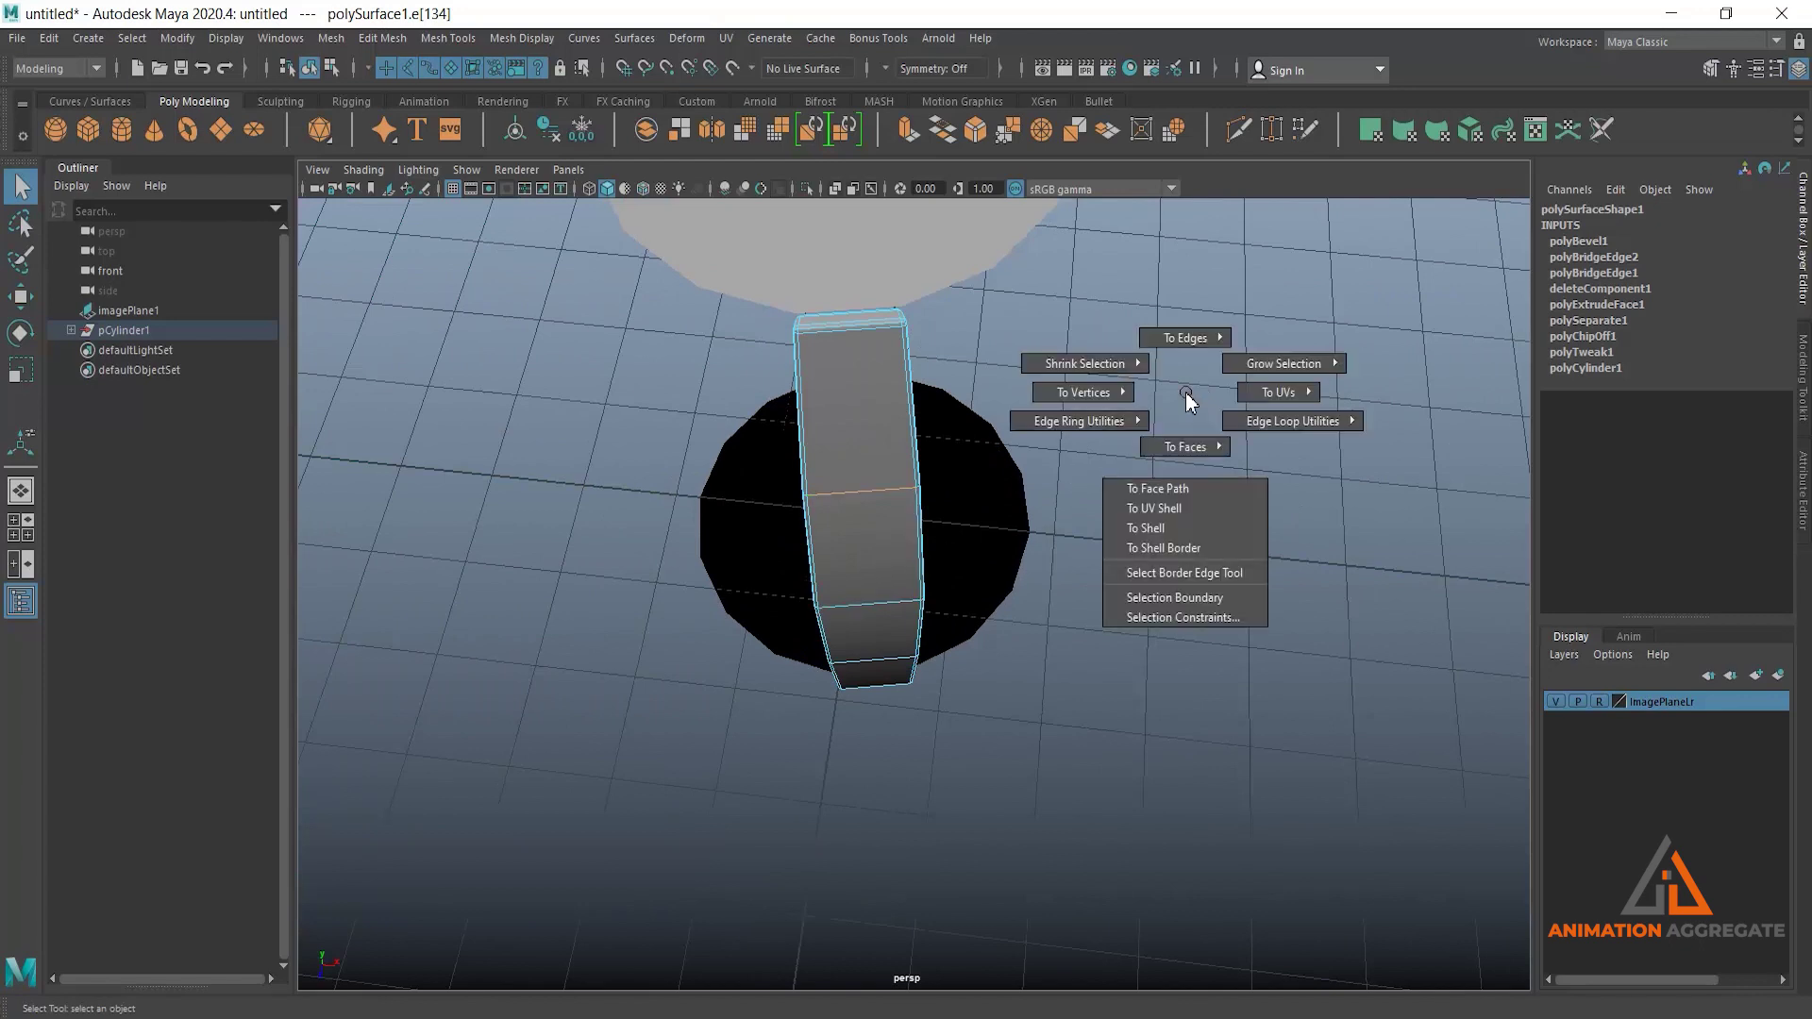
mouse_move(1187, 402)
right_mouse_down("shift")
mouse_move(1134, 426)
mouse_move(1196, 428)
right_mouse_up("shift")
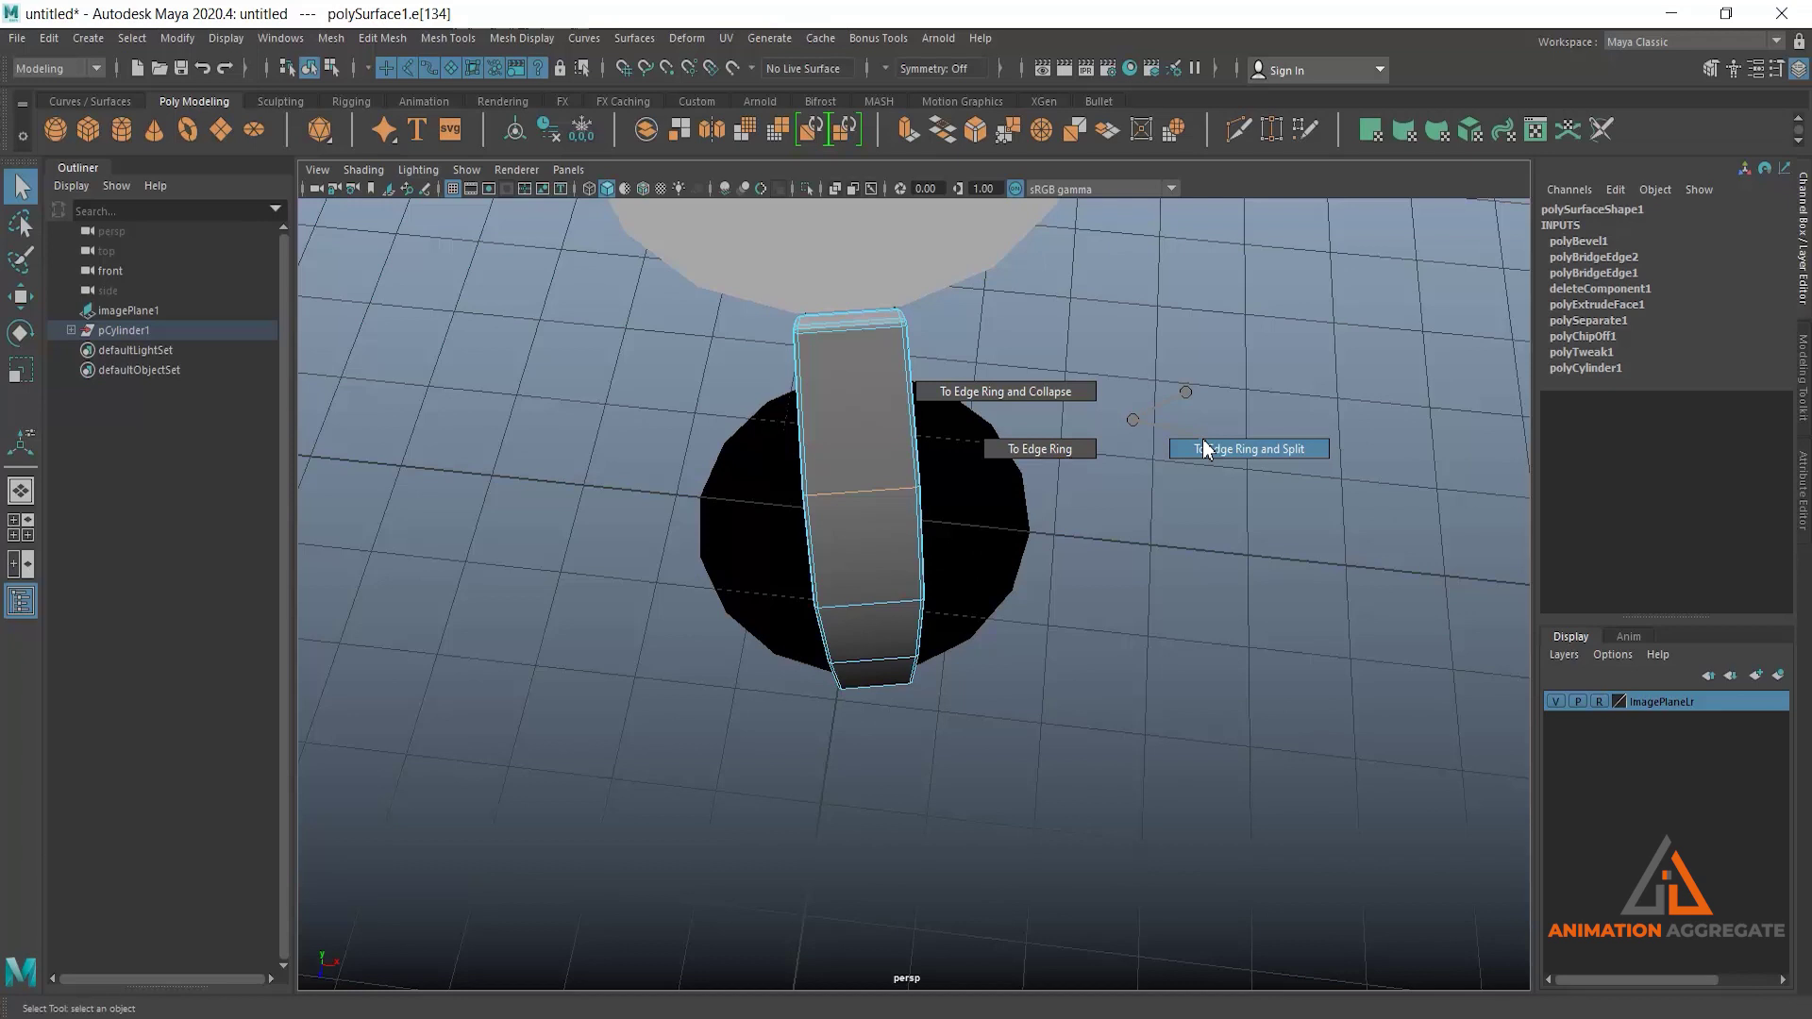
right_click_drag(1204, 449, 1210, 451, "shift")
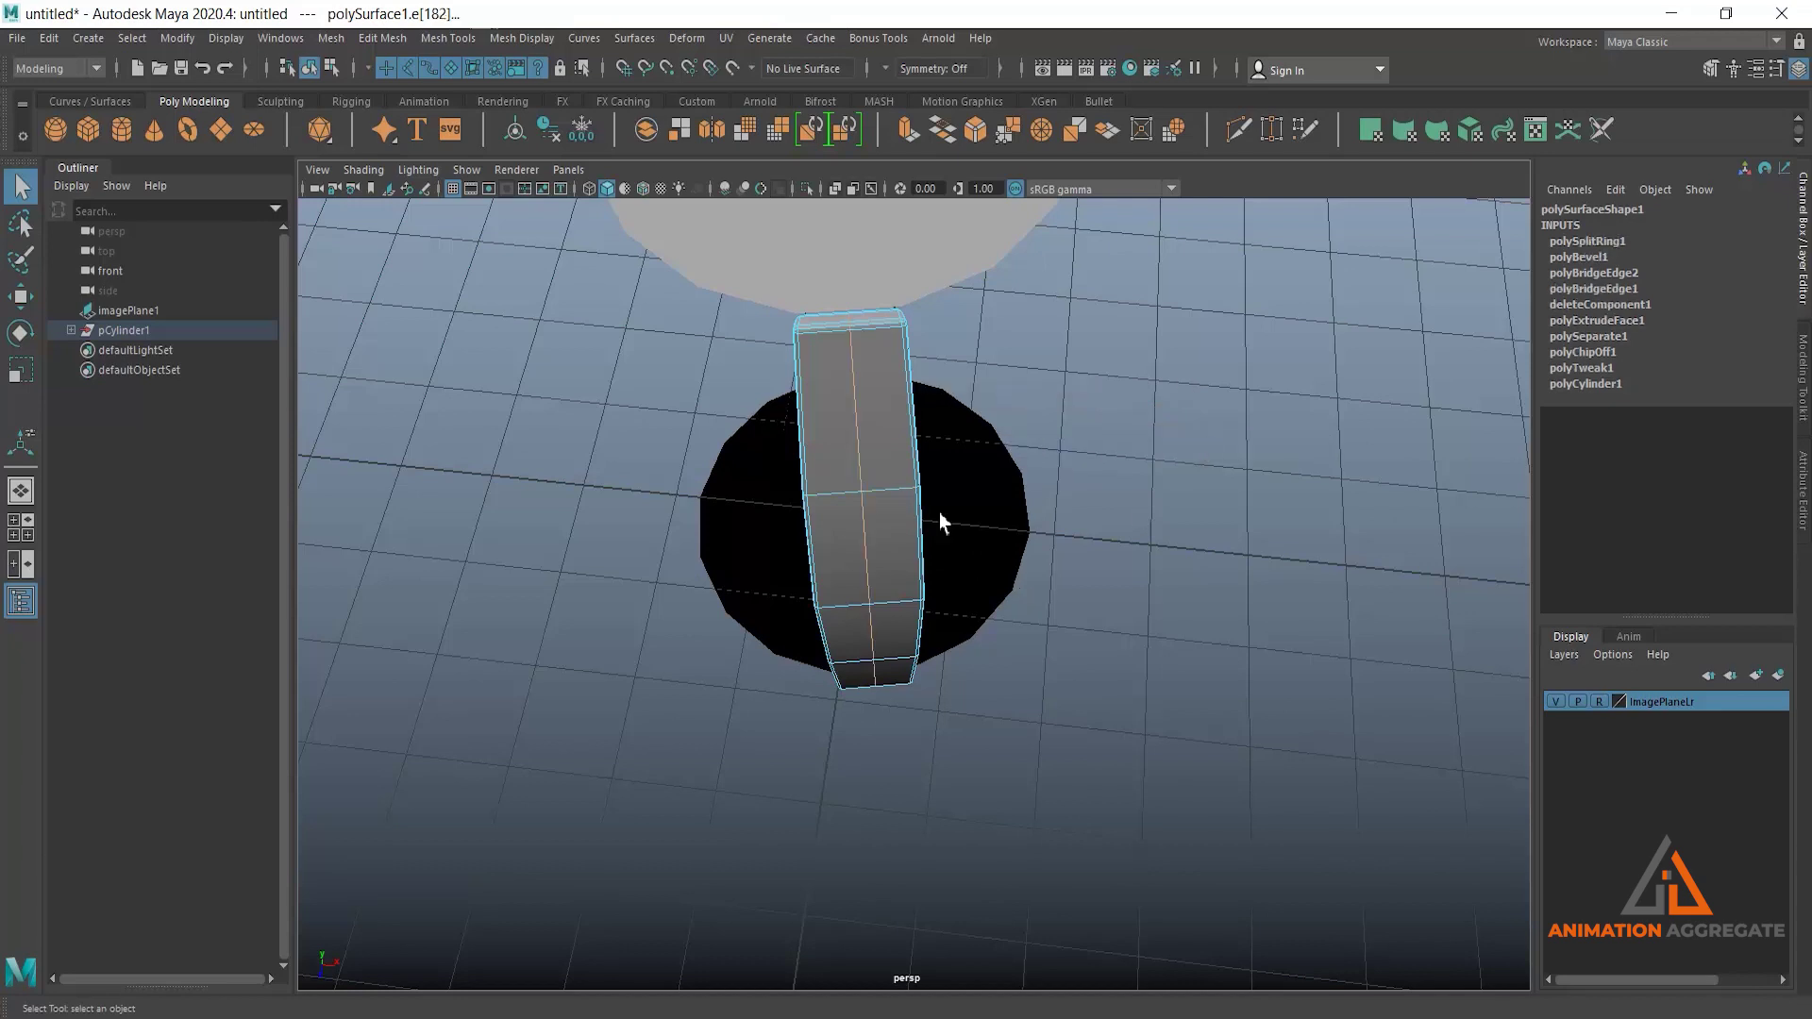
Activate the Move tool for the new centre loop and set its axis orientation to Component.
left_click_drag(1112, 517, 893, 620, "alt")
key("w")
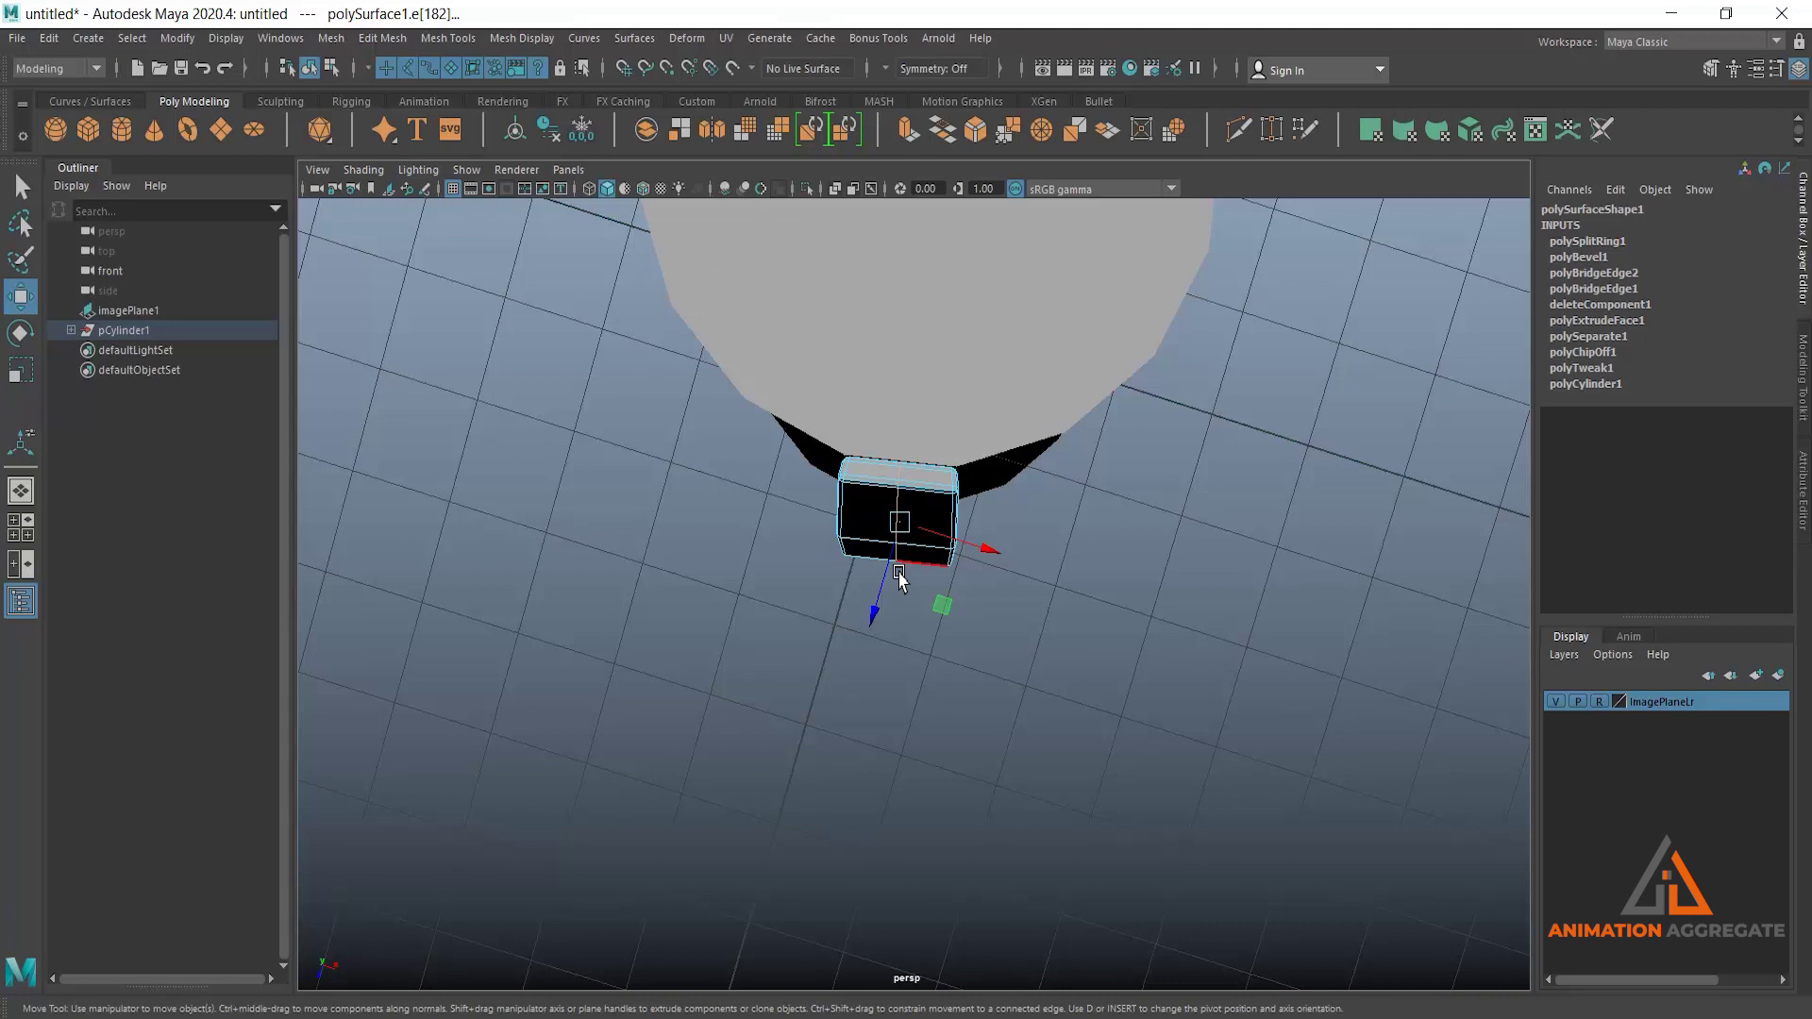
double_click(23, 300)
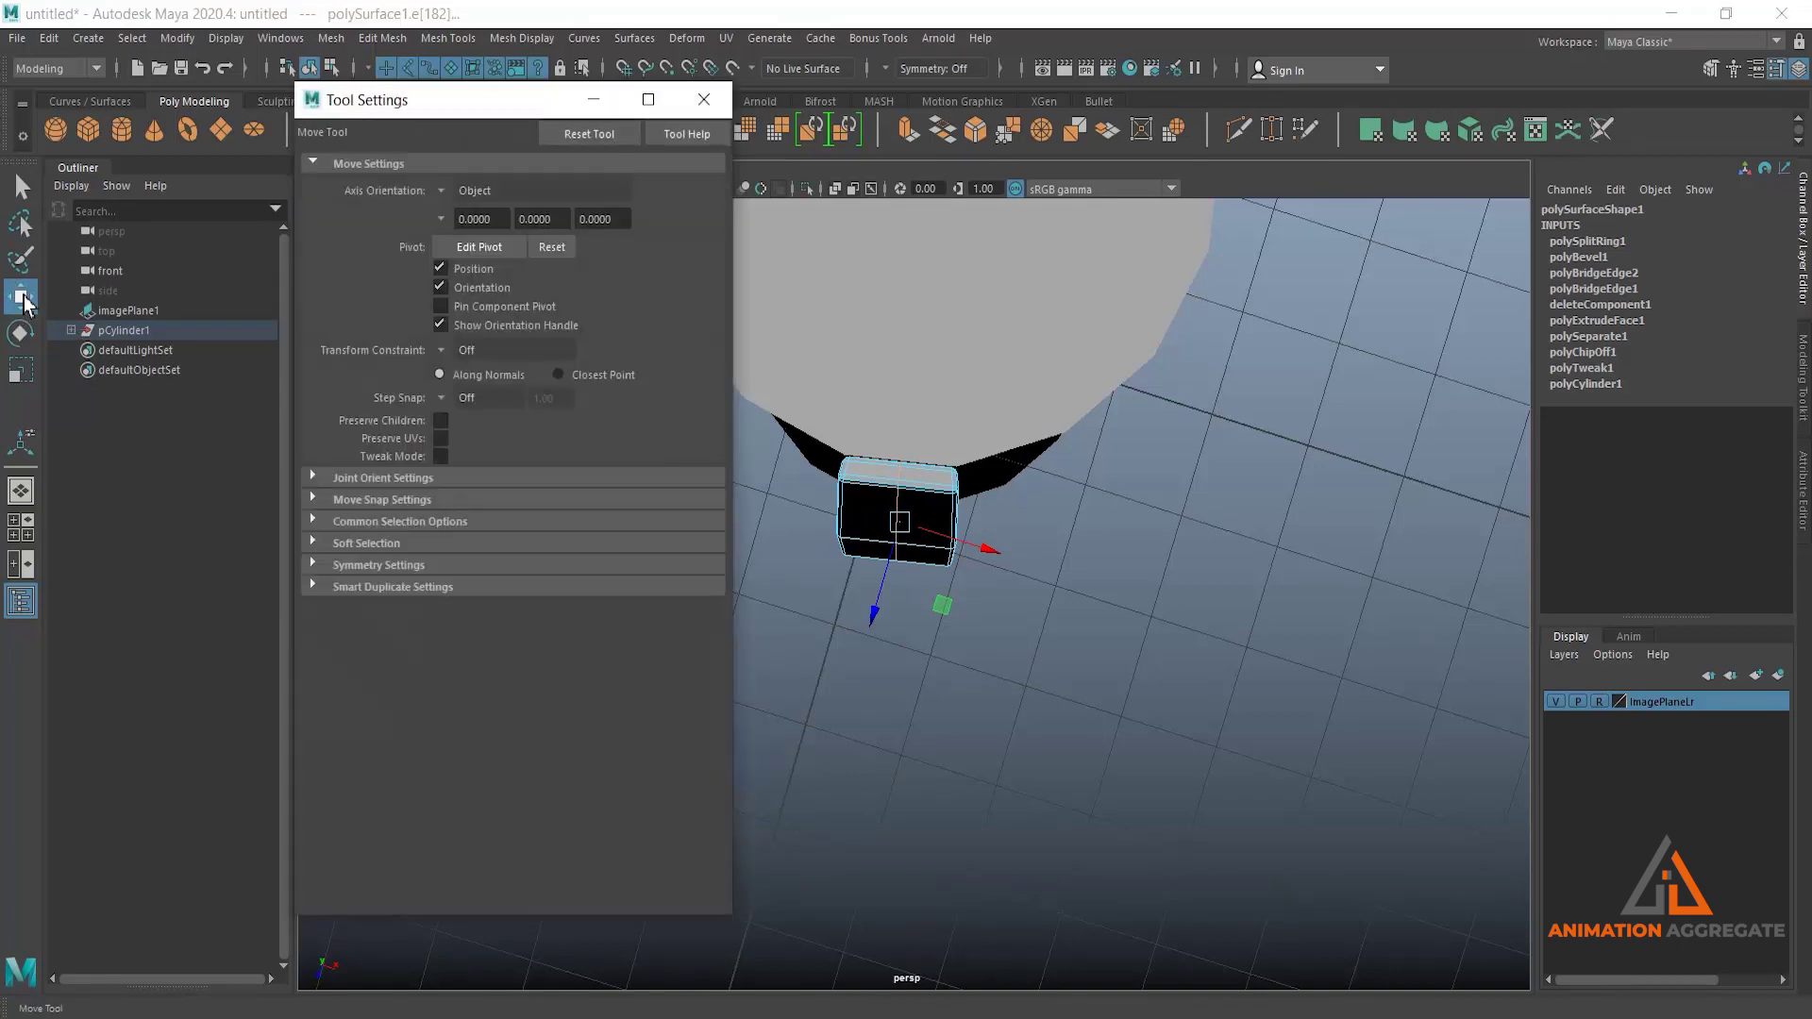
left_click(445, 196)
left_click(478, 244)
left_click(480, 248)
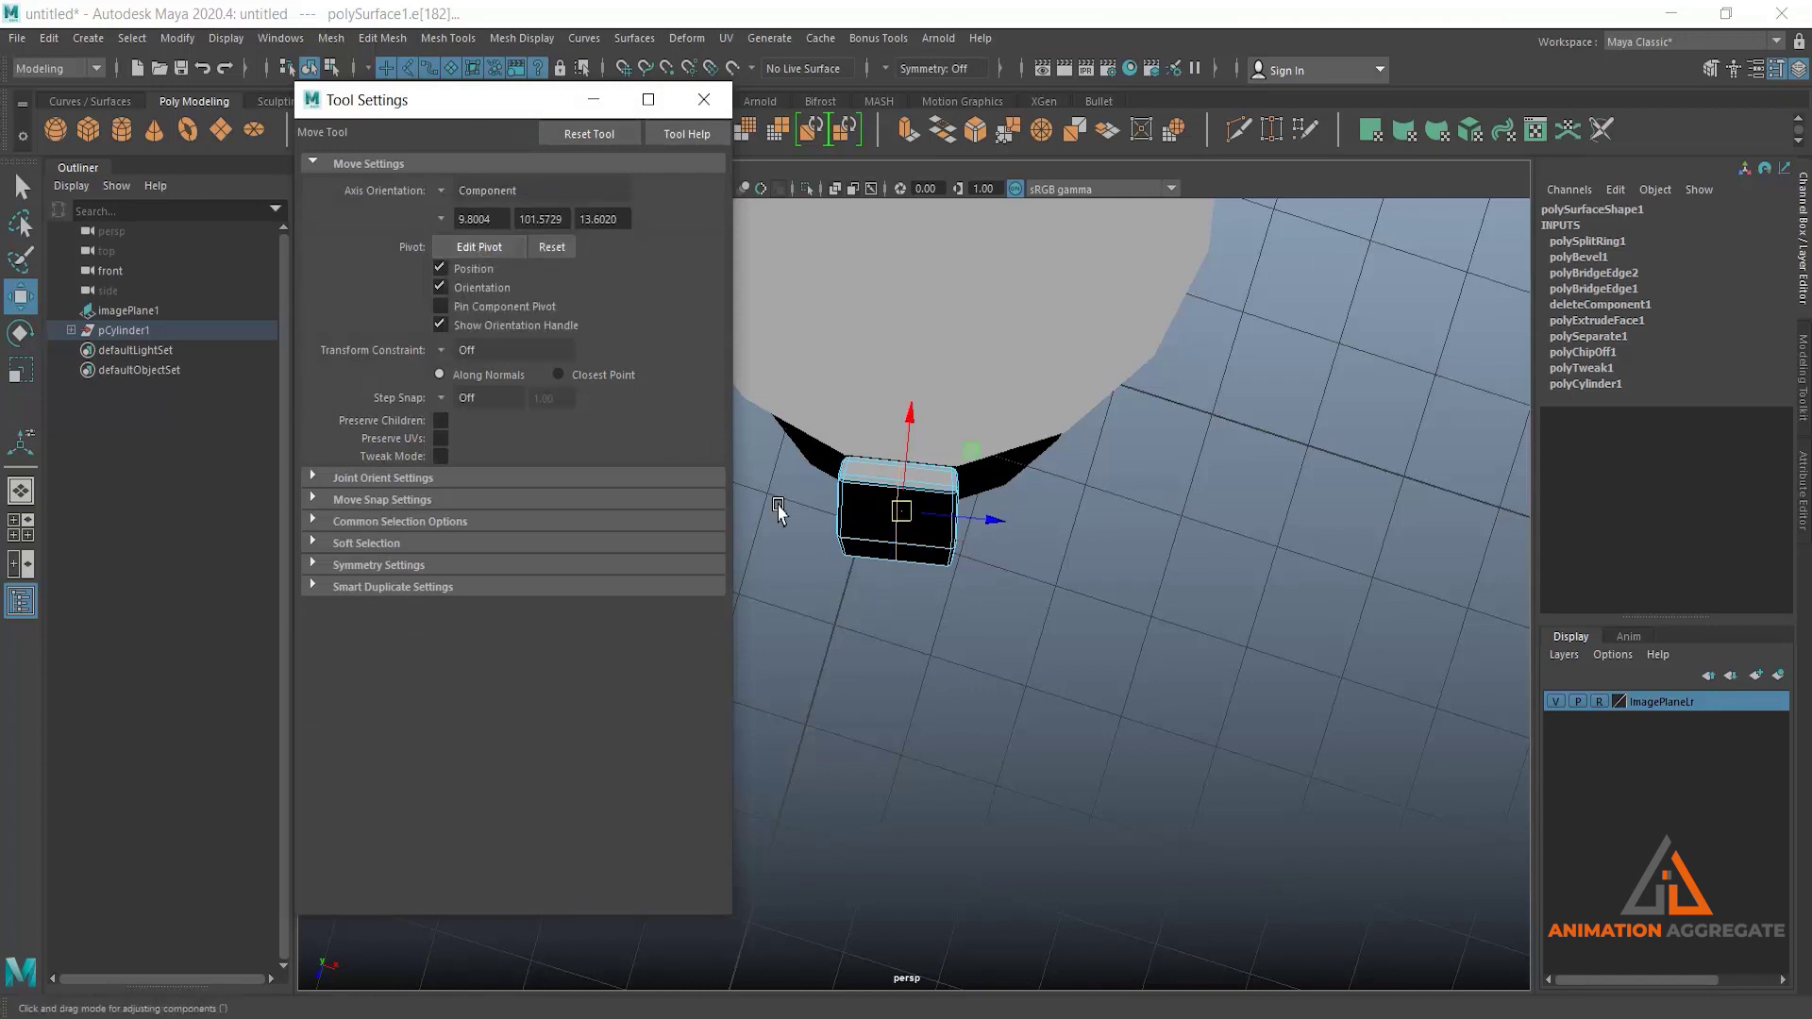
Move the centre edge loop slightly outward to round the strip and turn on smooth mesh preview.
left_click_drag(914, 415, 913, 421)
key("3")
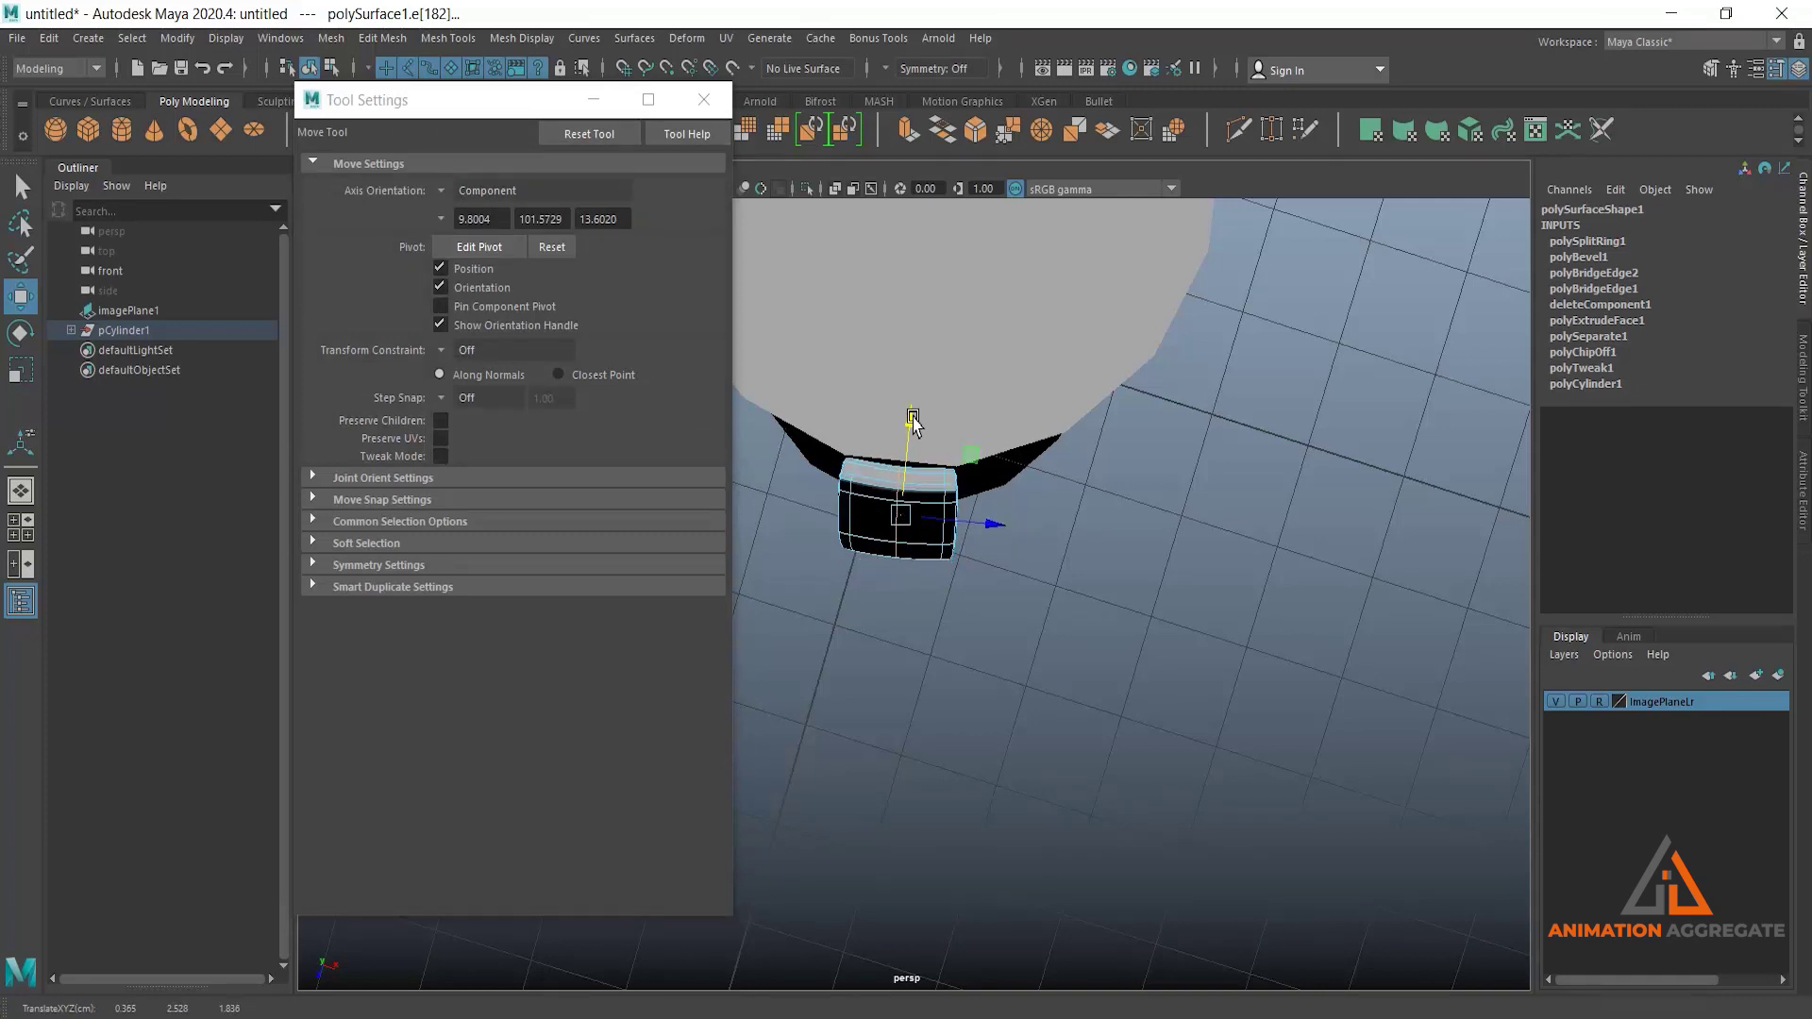
left_click_drag(911, 423, 911, 424)
Return to object selection, reset the Move tool to its default World orientation, and isolate and frame the rounded strip.
right_click_drag(878, 545, 944, 492)
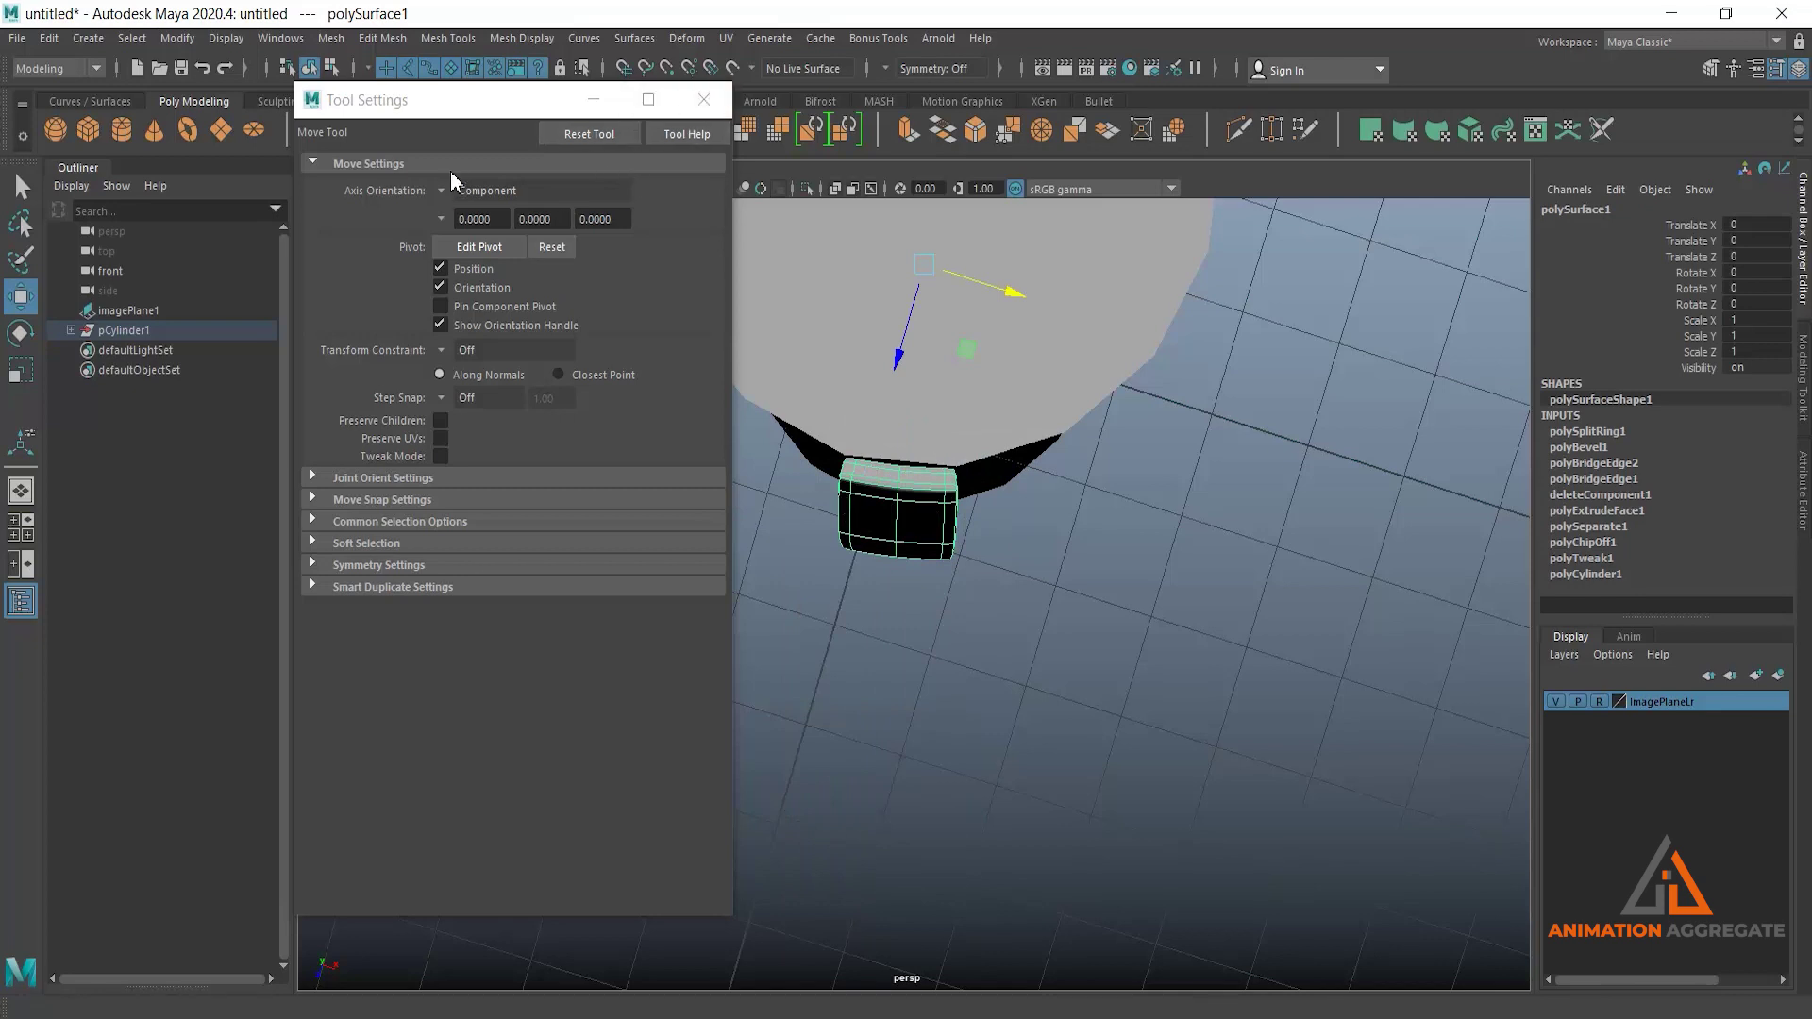
left_click(574, 134)
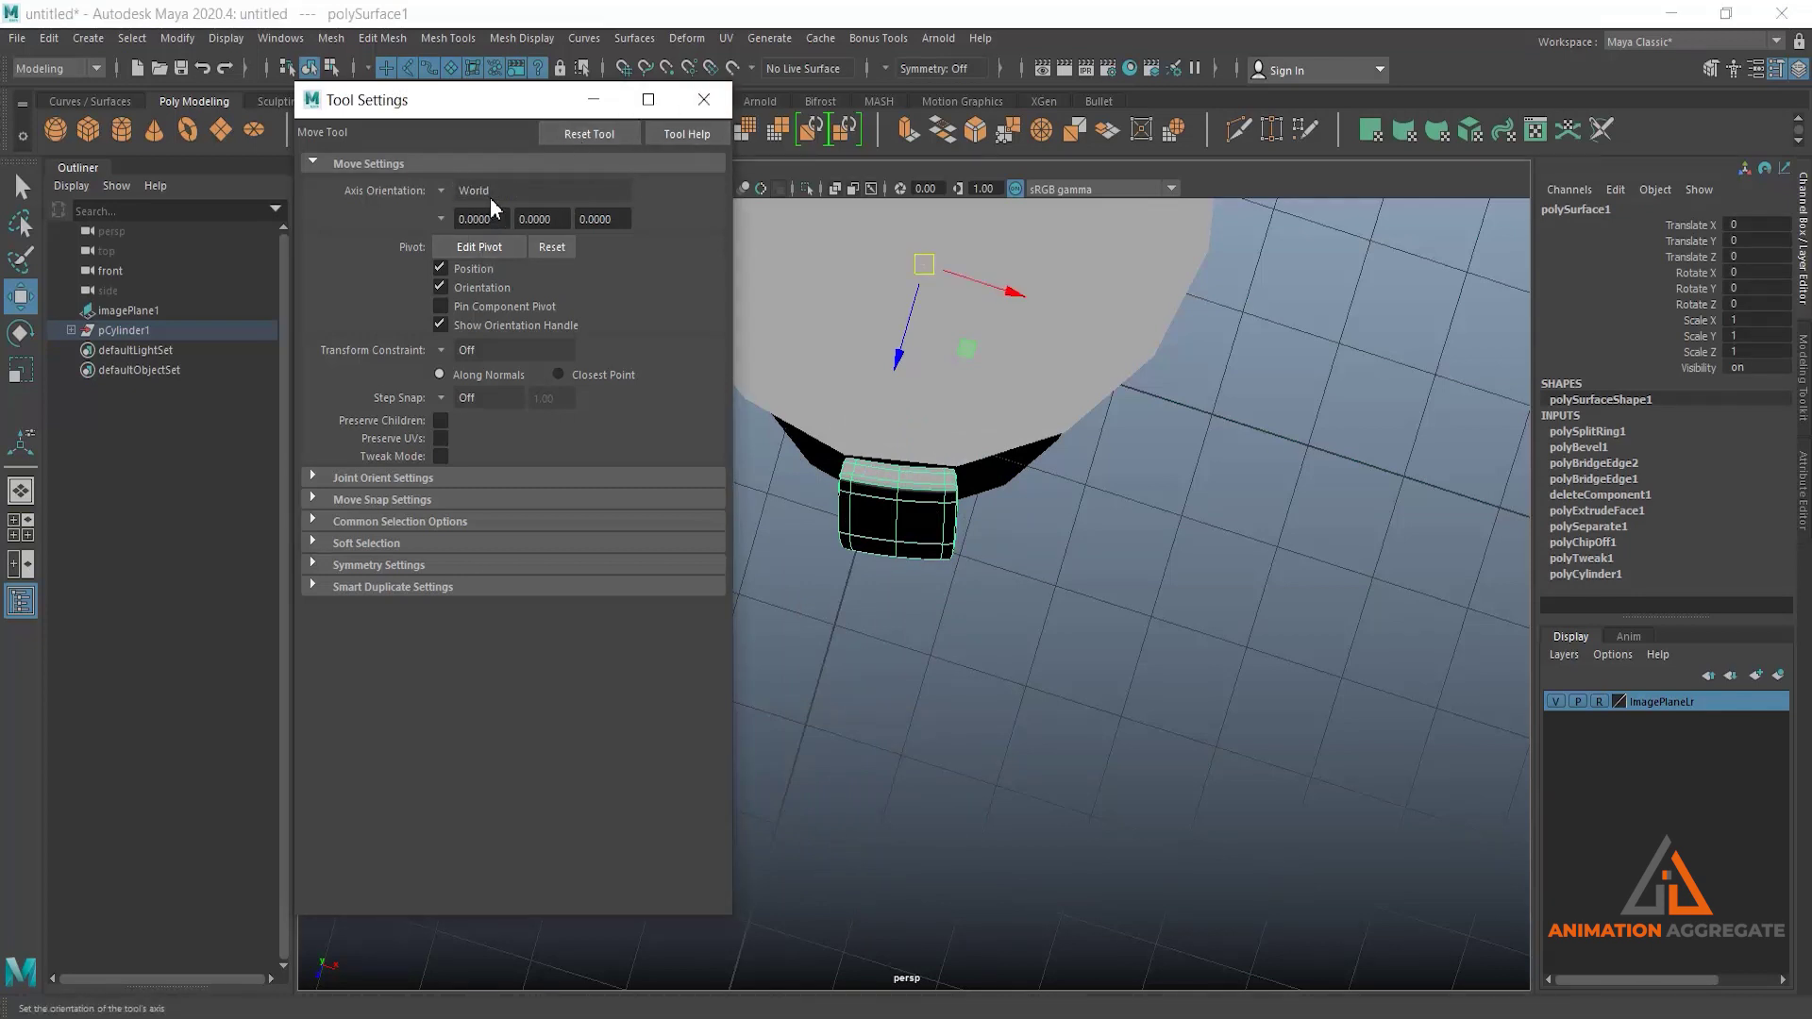
left_click(703, 99)
key("f")
key("ctrl+1")
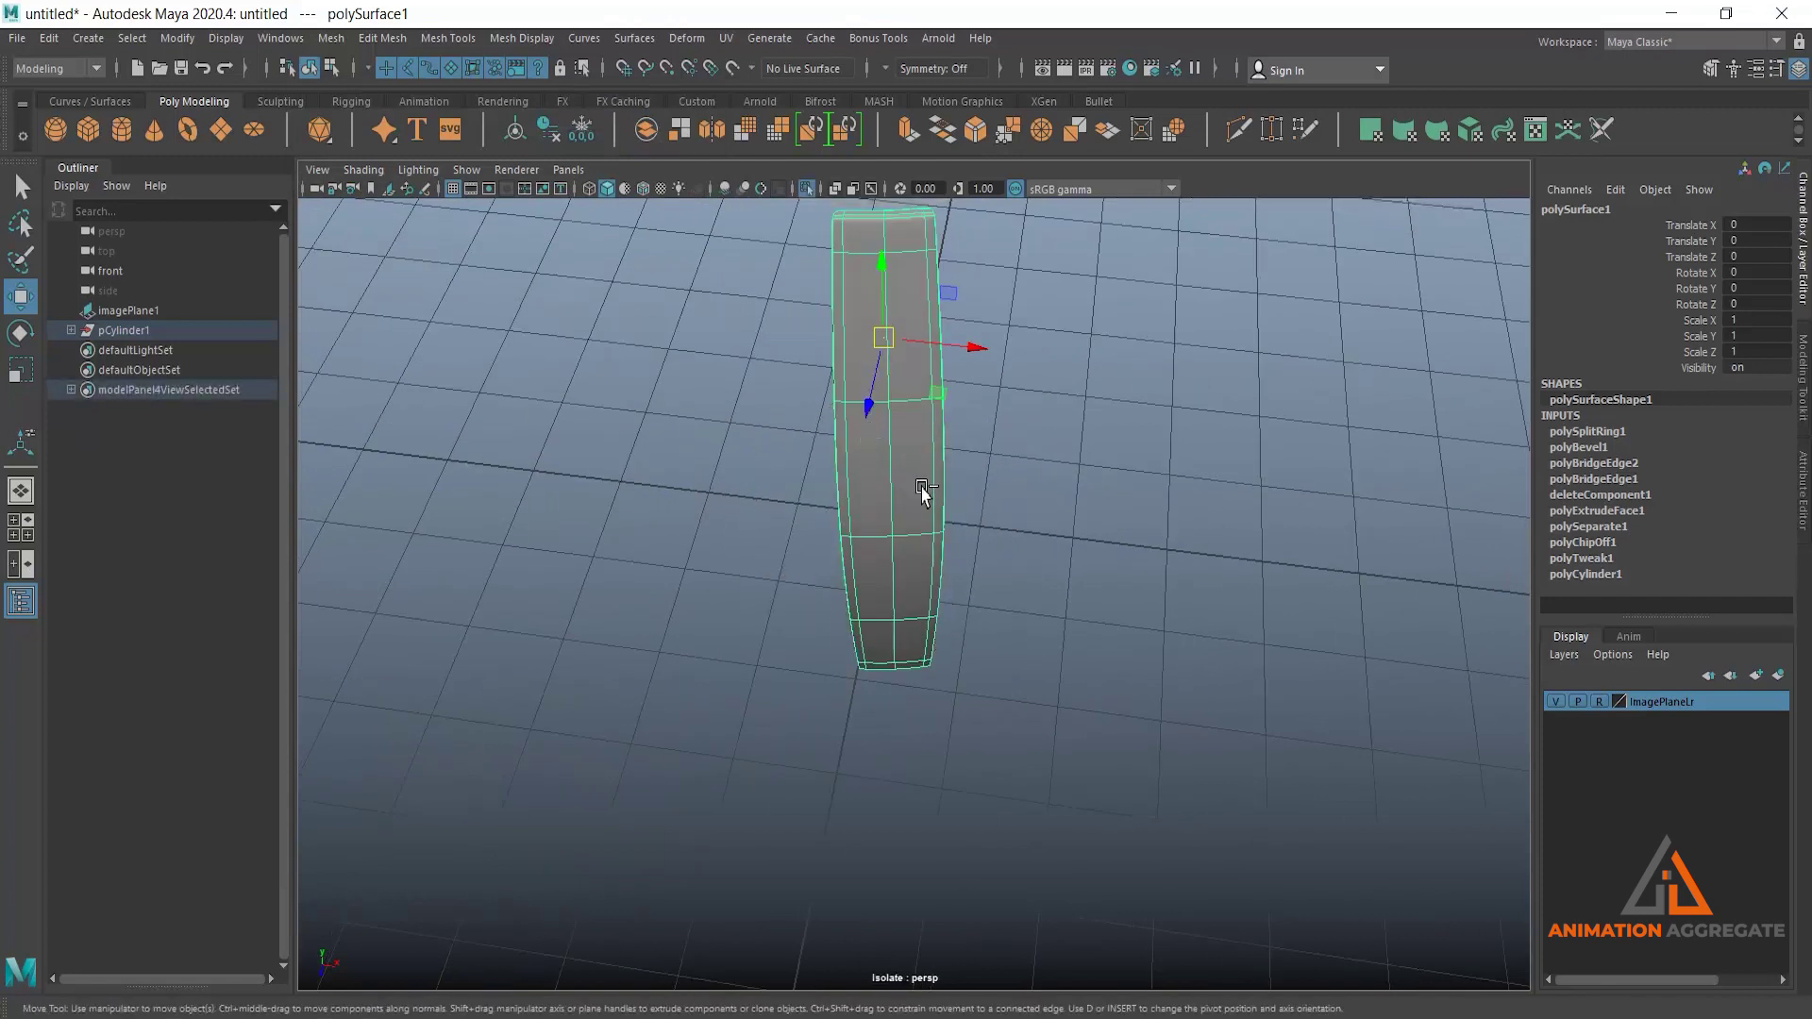
Duplicate the rounded plank and rotate the copy about 22 degrees around Y so it sits beside the original.
left_click_drag(1012, 590, 774, 593, "alt")
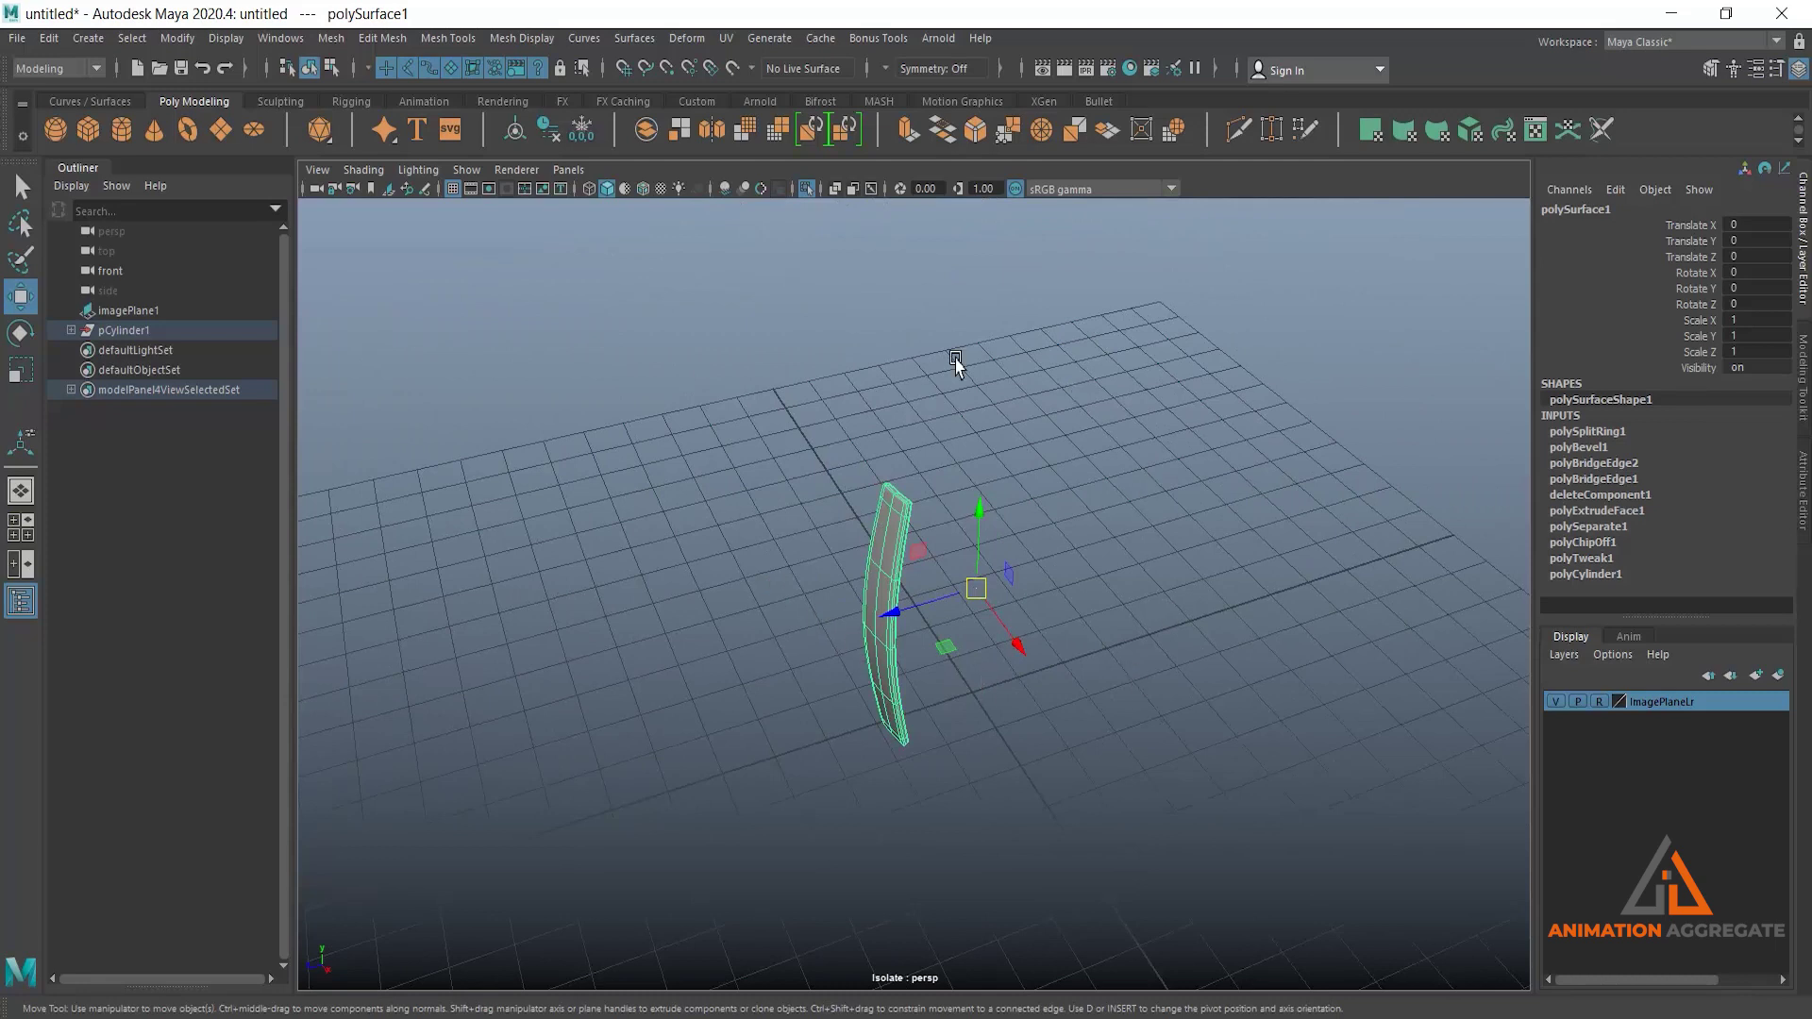
mouse_move(954, 595)
left_mouse_down("alt")
mouse_move(962, 635)
mouse_move(946, 573)
mouse_move(960, 609)
left_mouse_up("alt")
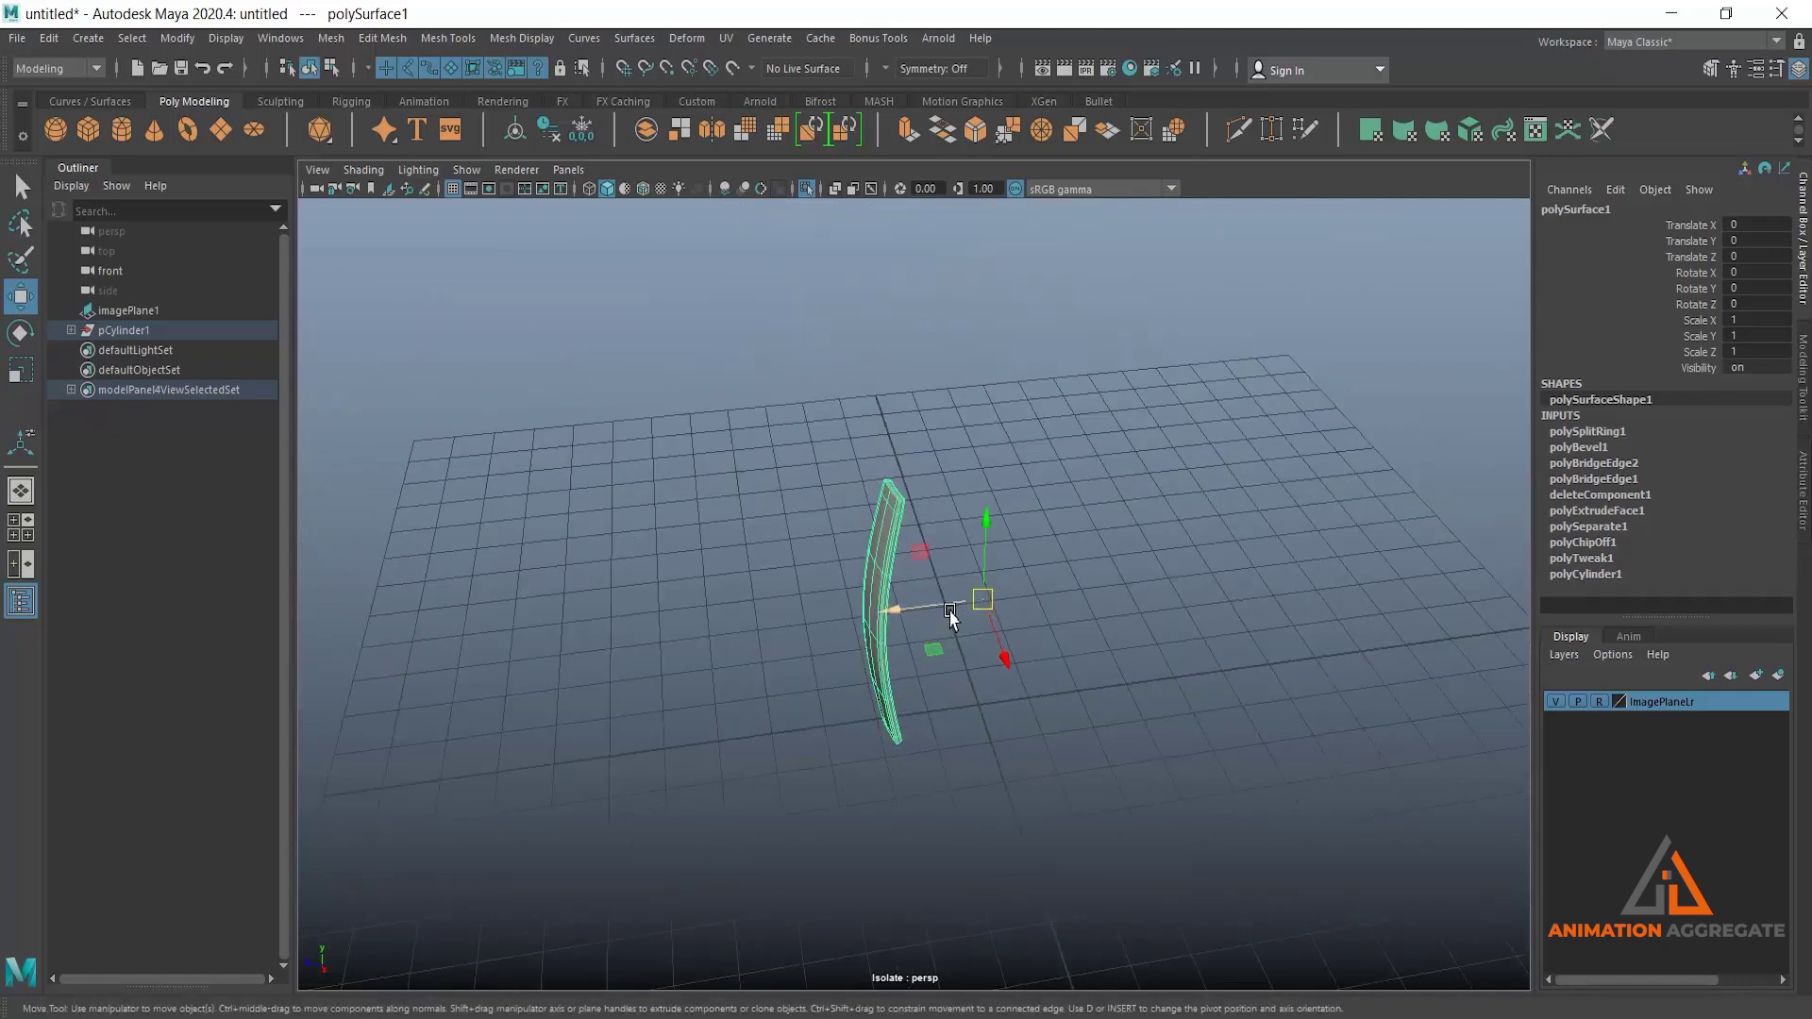
left_click_drag(973, 658, 897, 540, "alt")
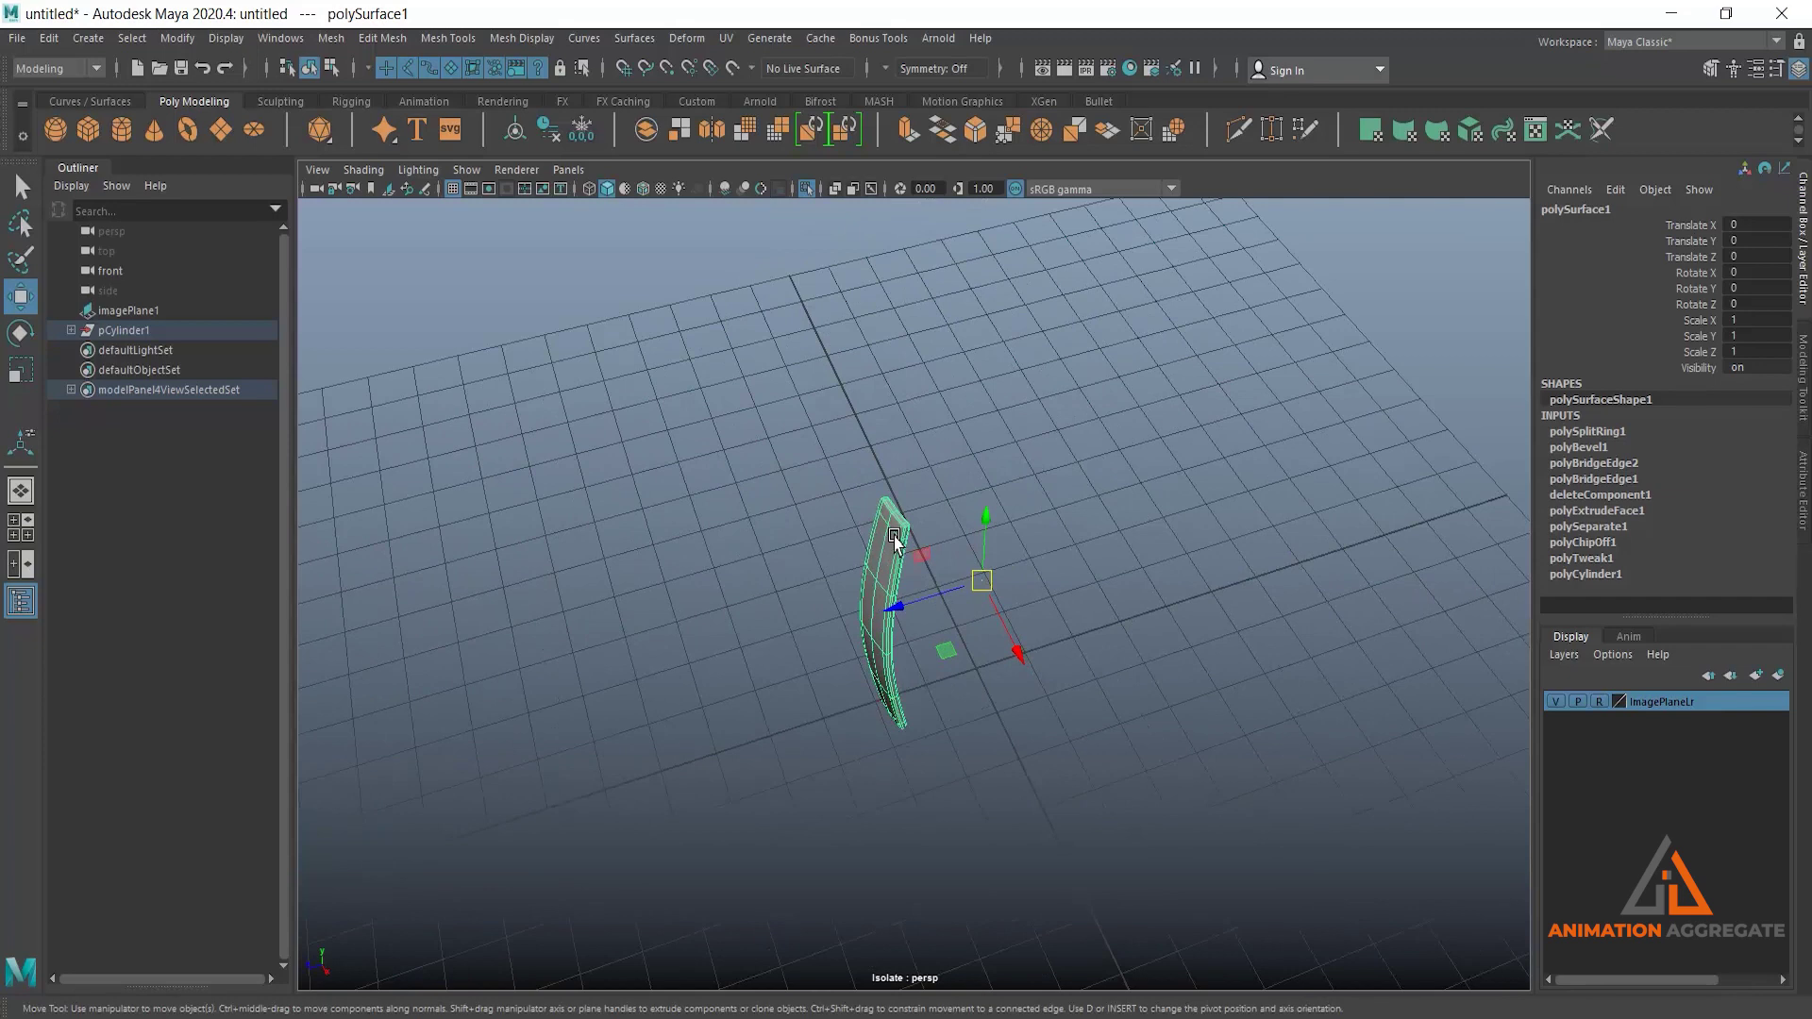
left_click(895, 538)
key("e")
left_click_drag(738, 427, 972, 619, "alt")
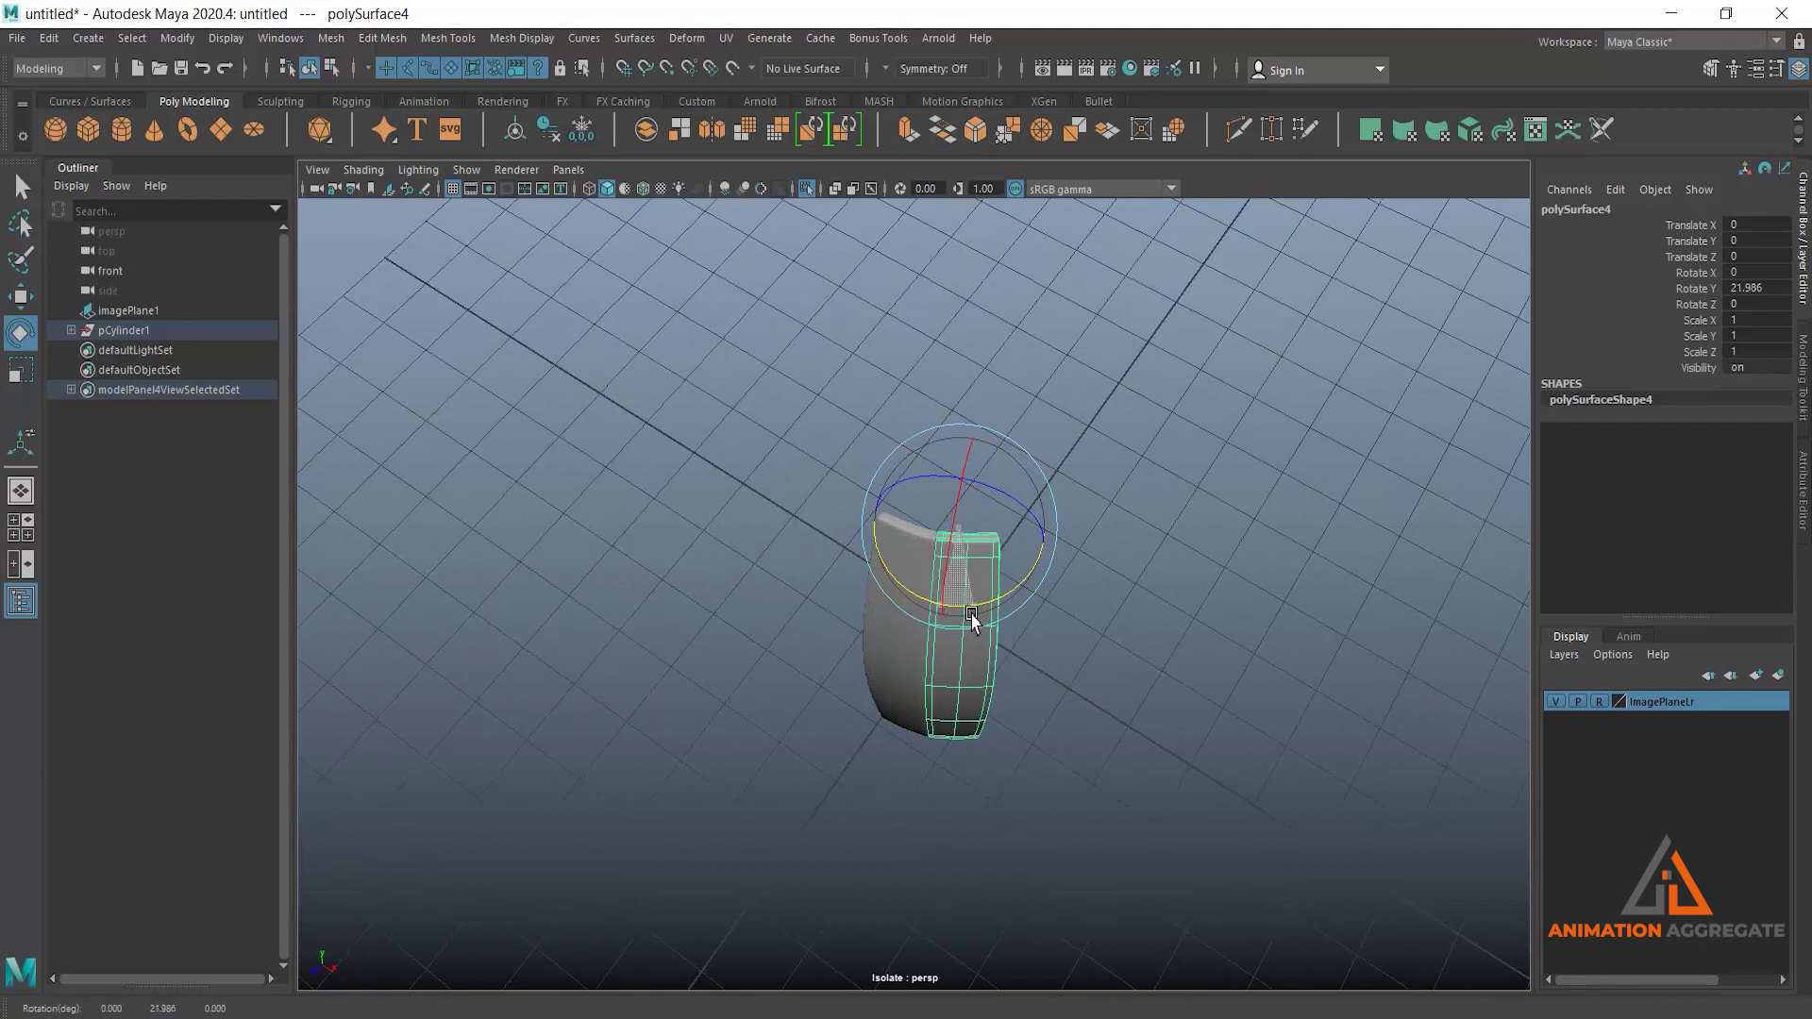
Refine the copied plank's rotation against its neighbour and set its Rotate Y to 22.5.
scroll(972, 619, "up", 5)
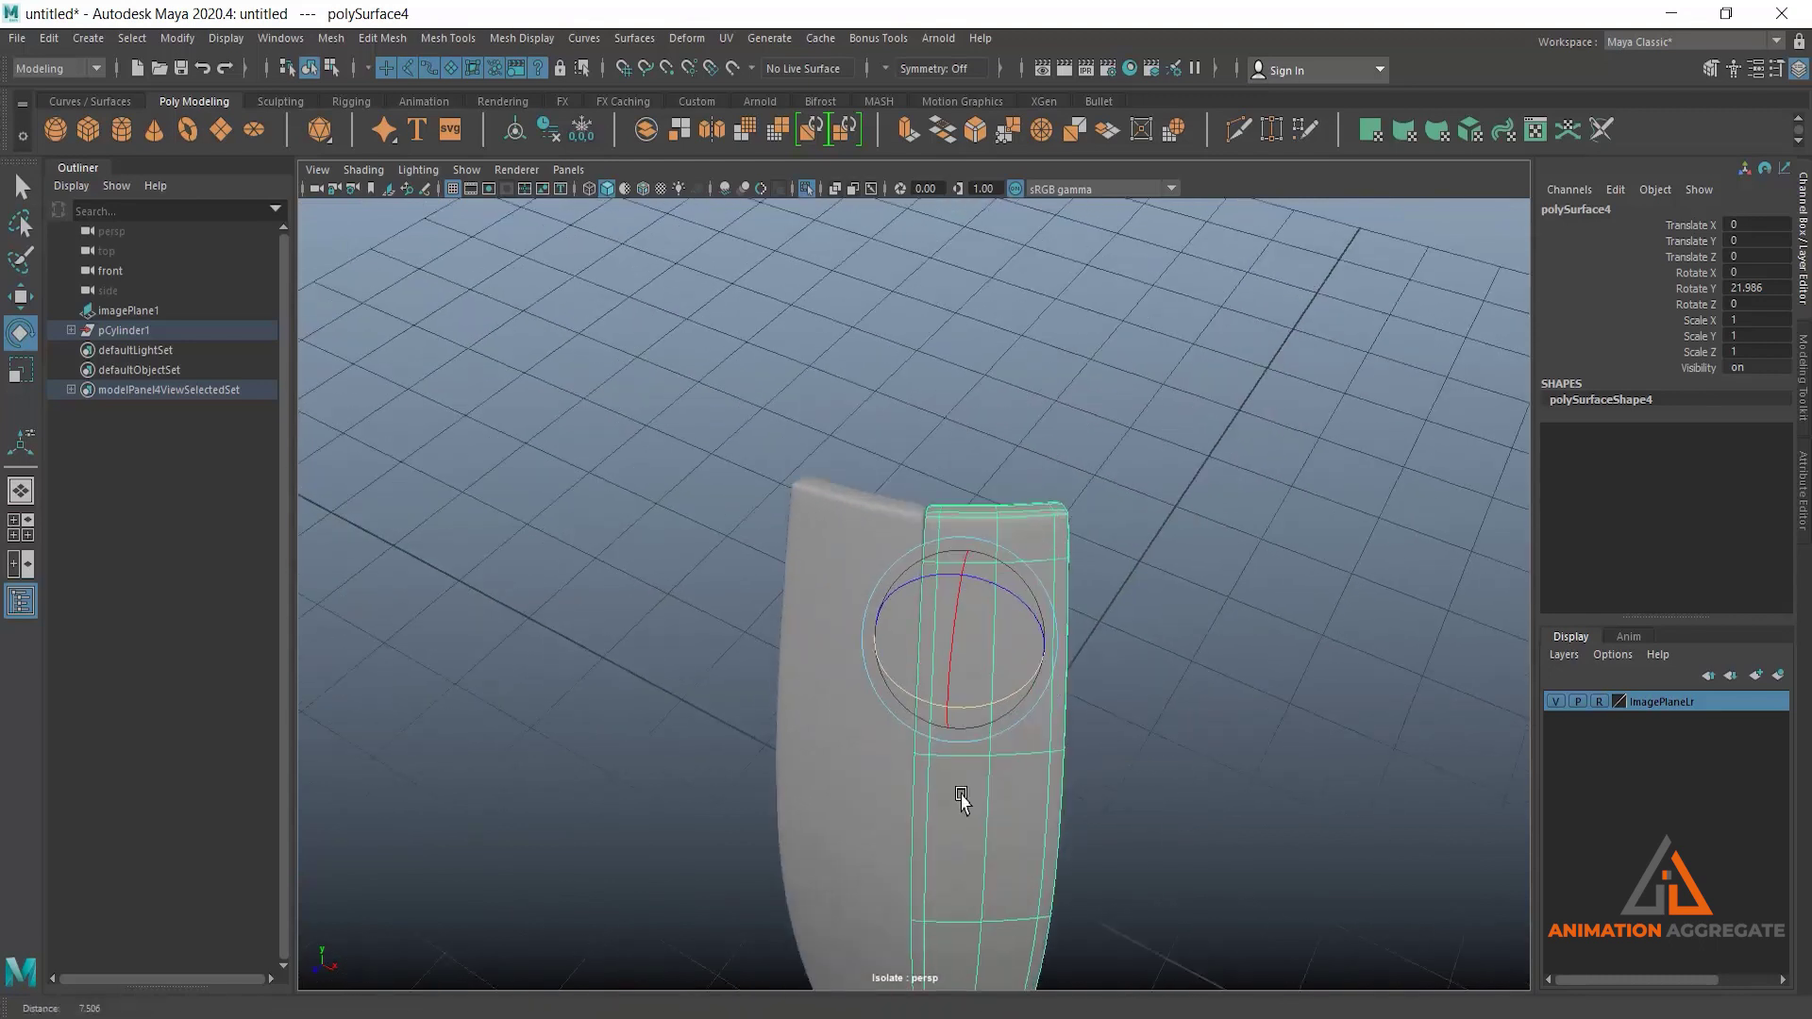
scroll(961, 795, "up", 3)
left_click(921, 708)
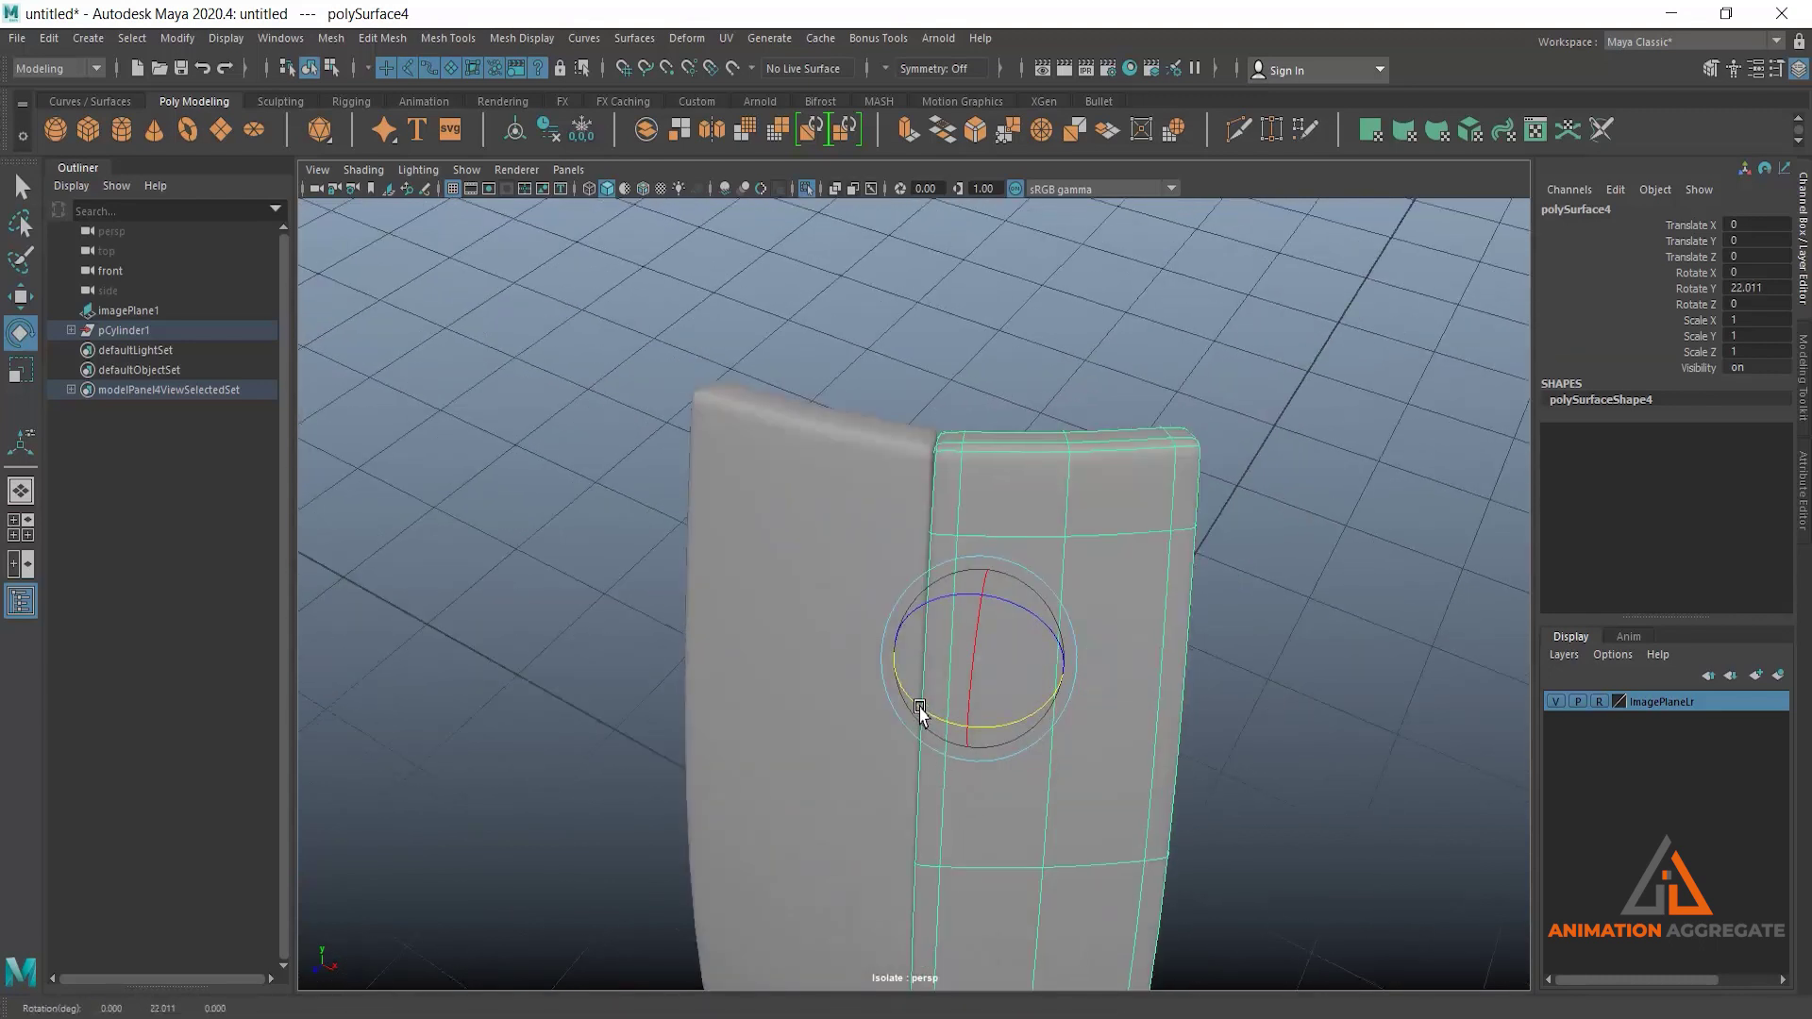
left_click_drag(921, 708, 921, 710)
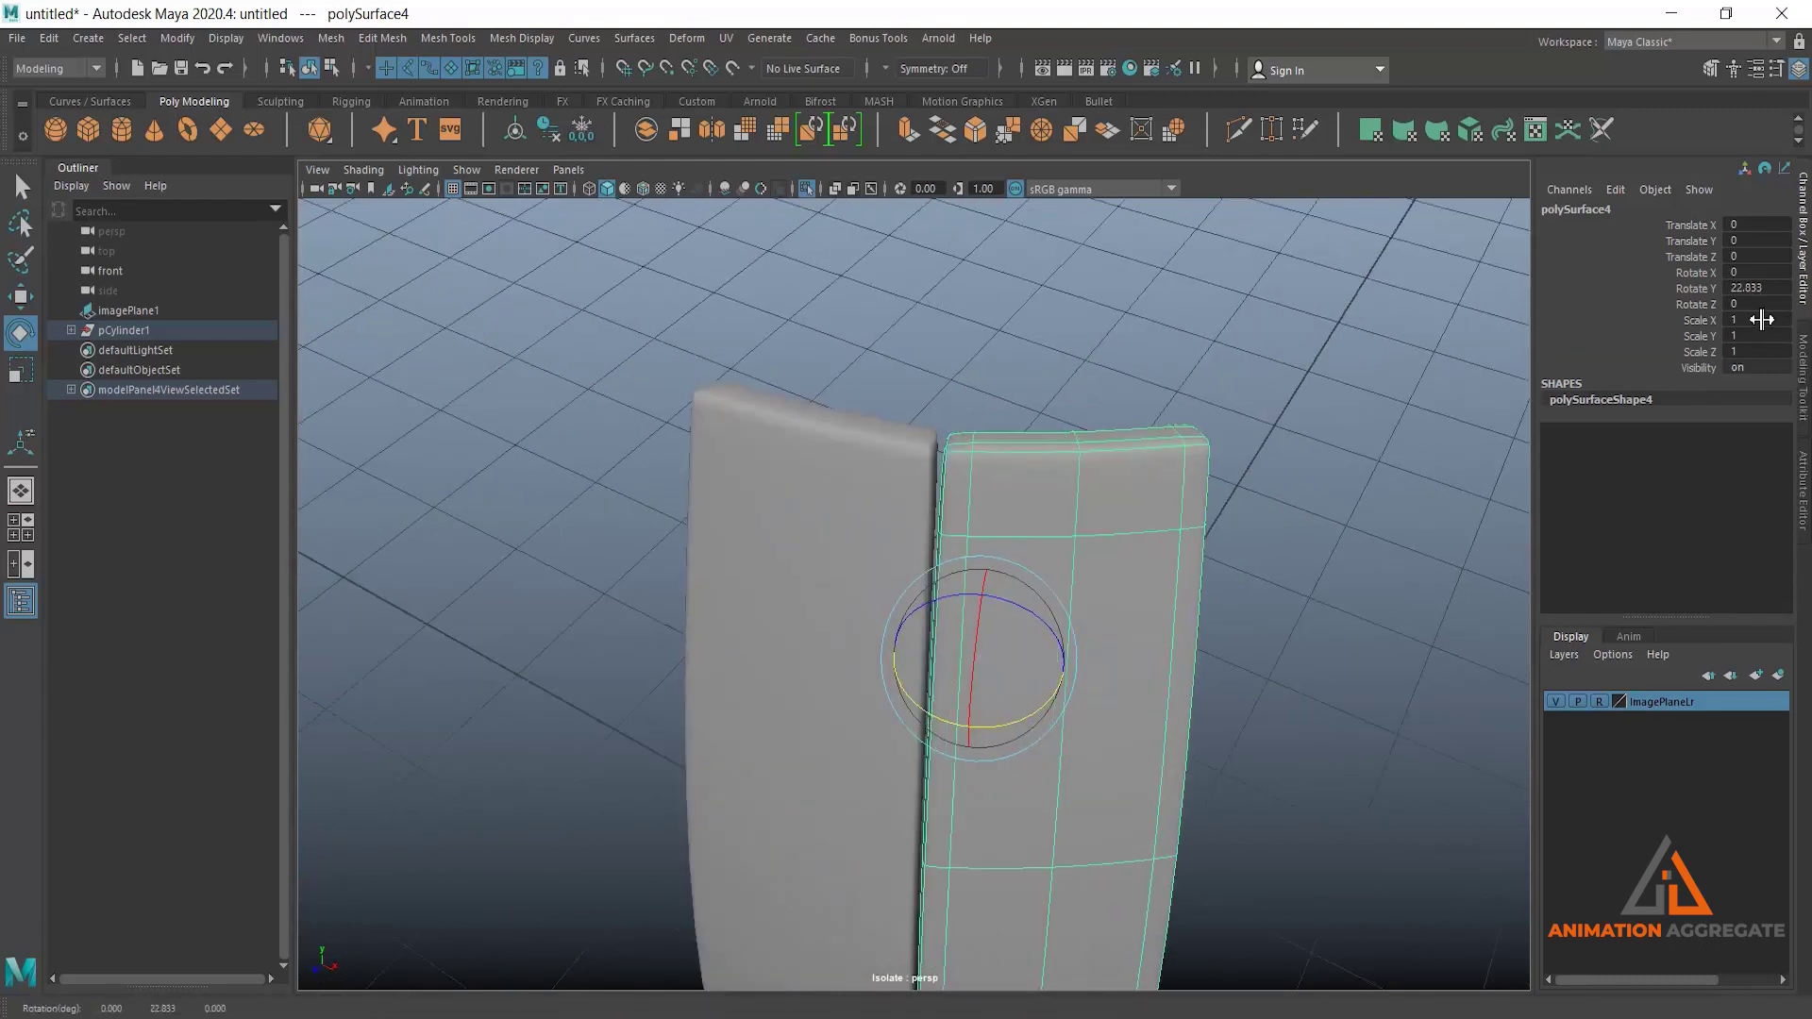
double_click(1753, 288)
key("Return")
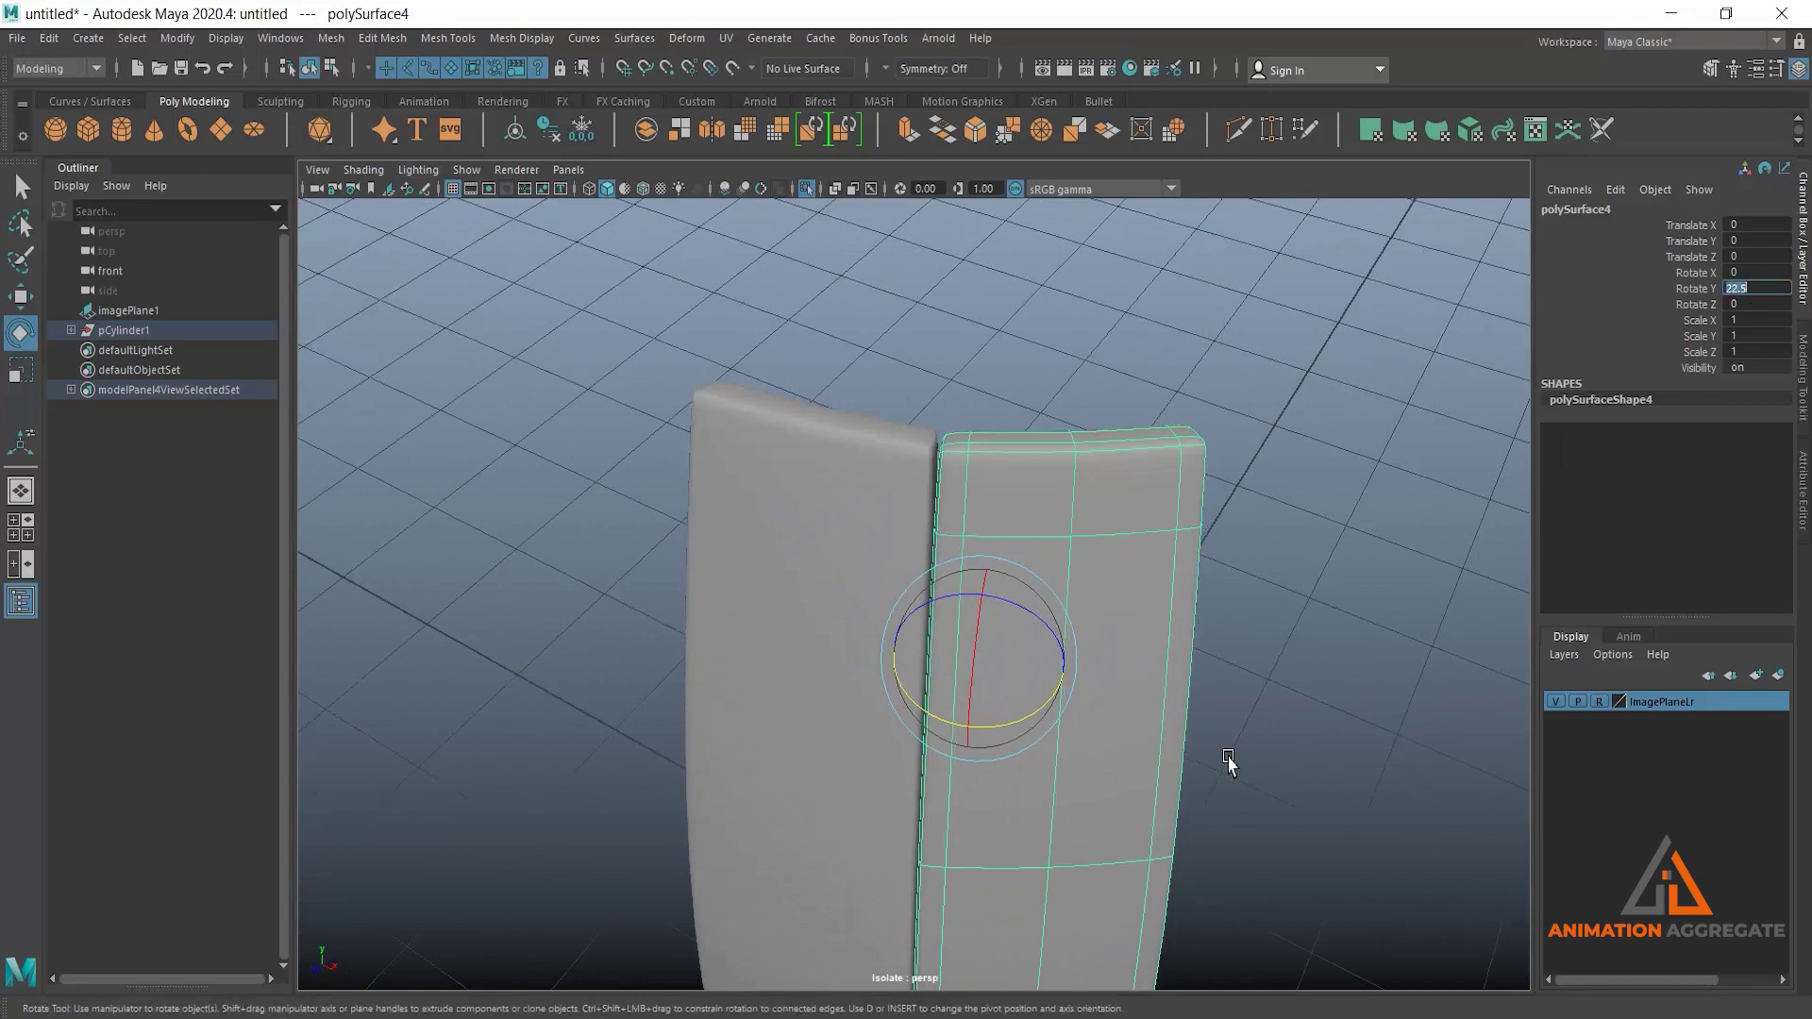
Repeat Duplicate with Transform on the rotated plank until the planks close the full ring of the barrel.
scroll(1067, 626, "down", 5)
left_click_drag(1068, 627, 970, 676, "alt")
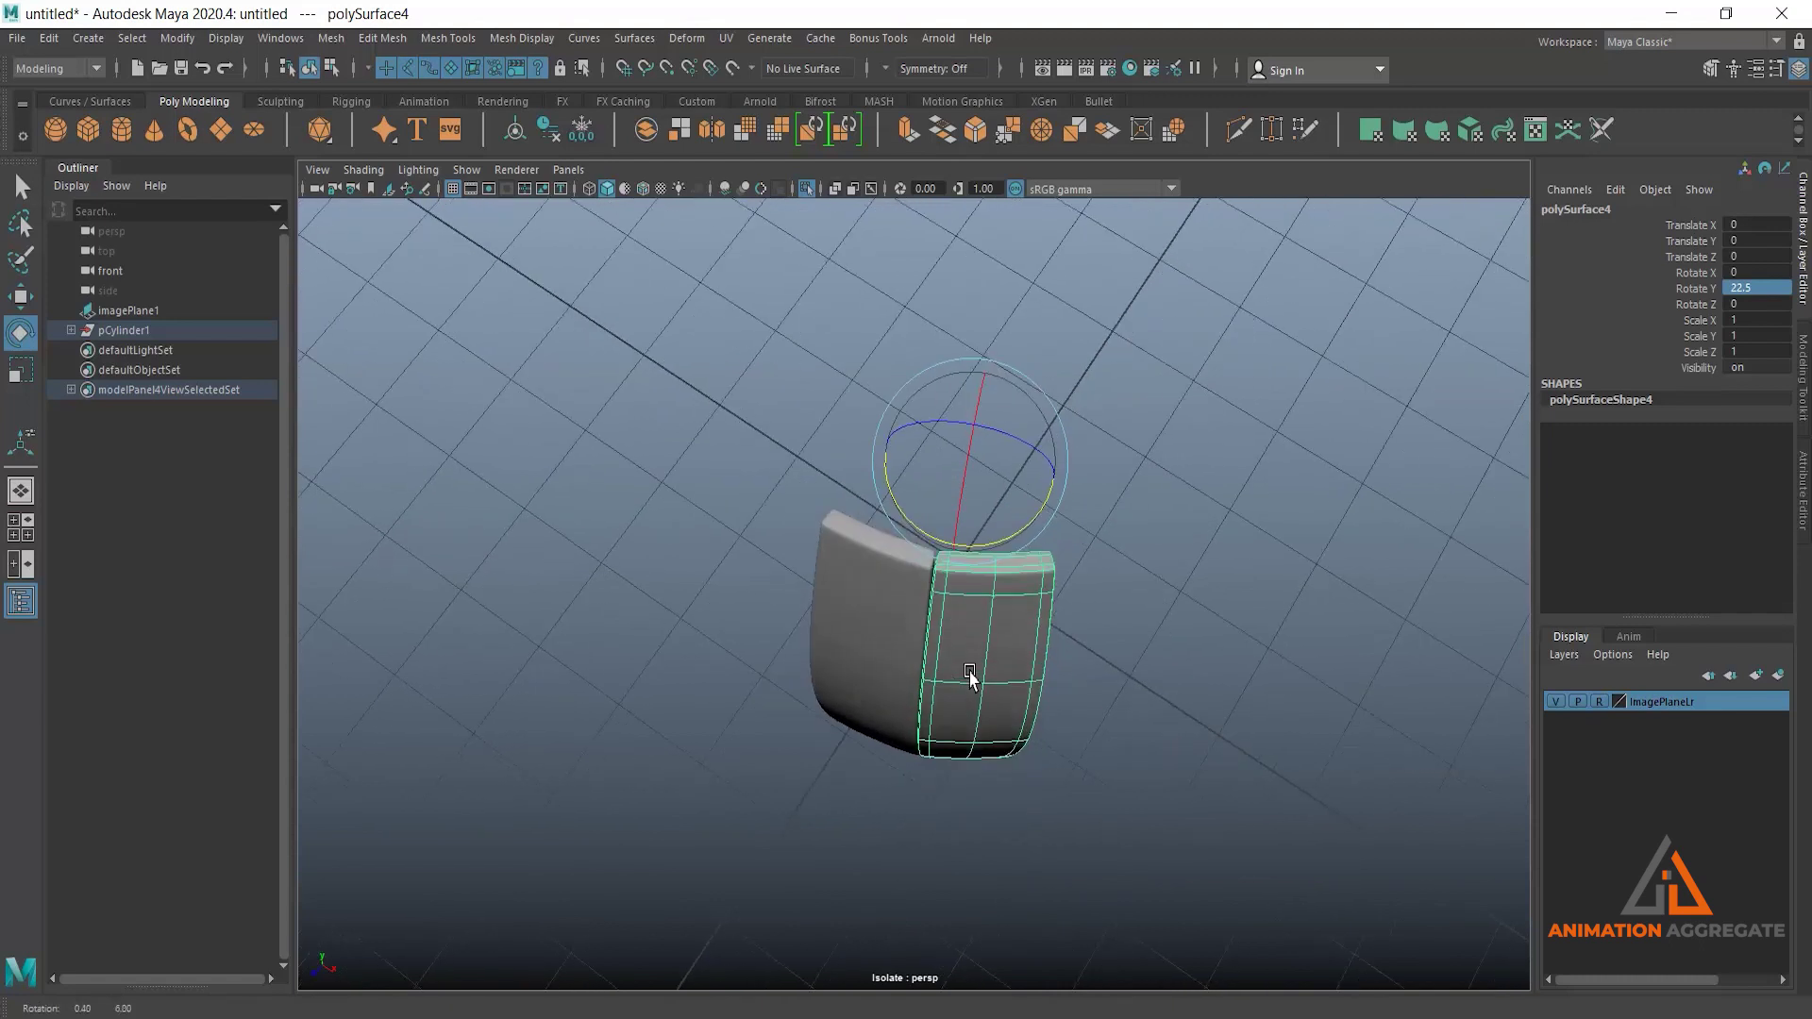
key("shift+d")
key("shift+d")
key("shift+d")
key("shift+d")
key("shift+d")
key("shift+d")
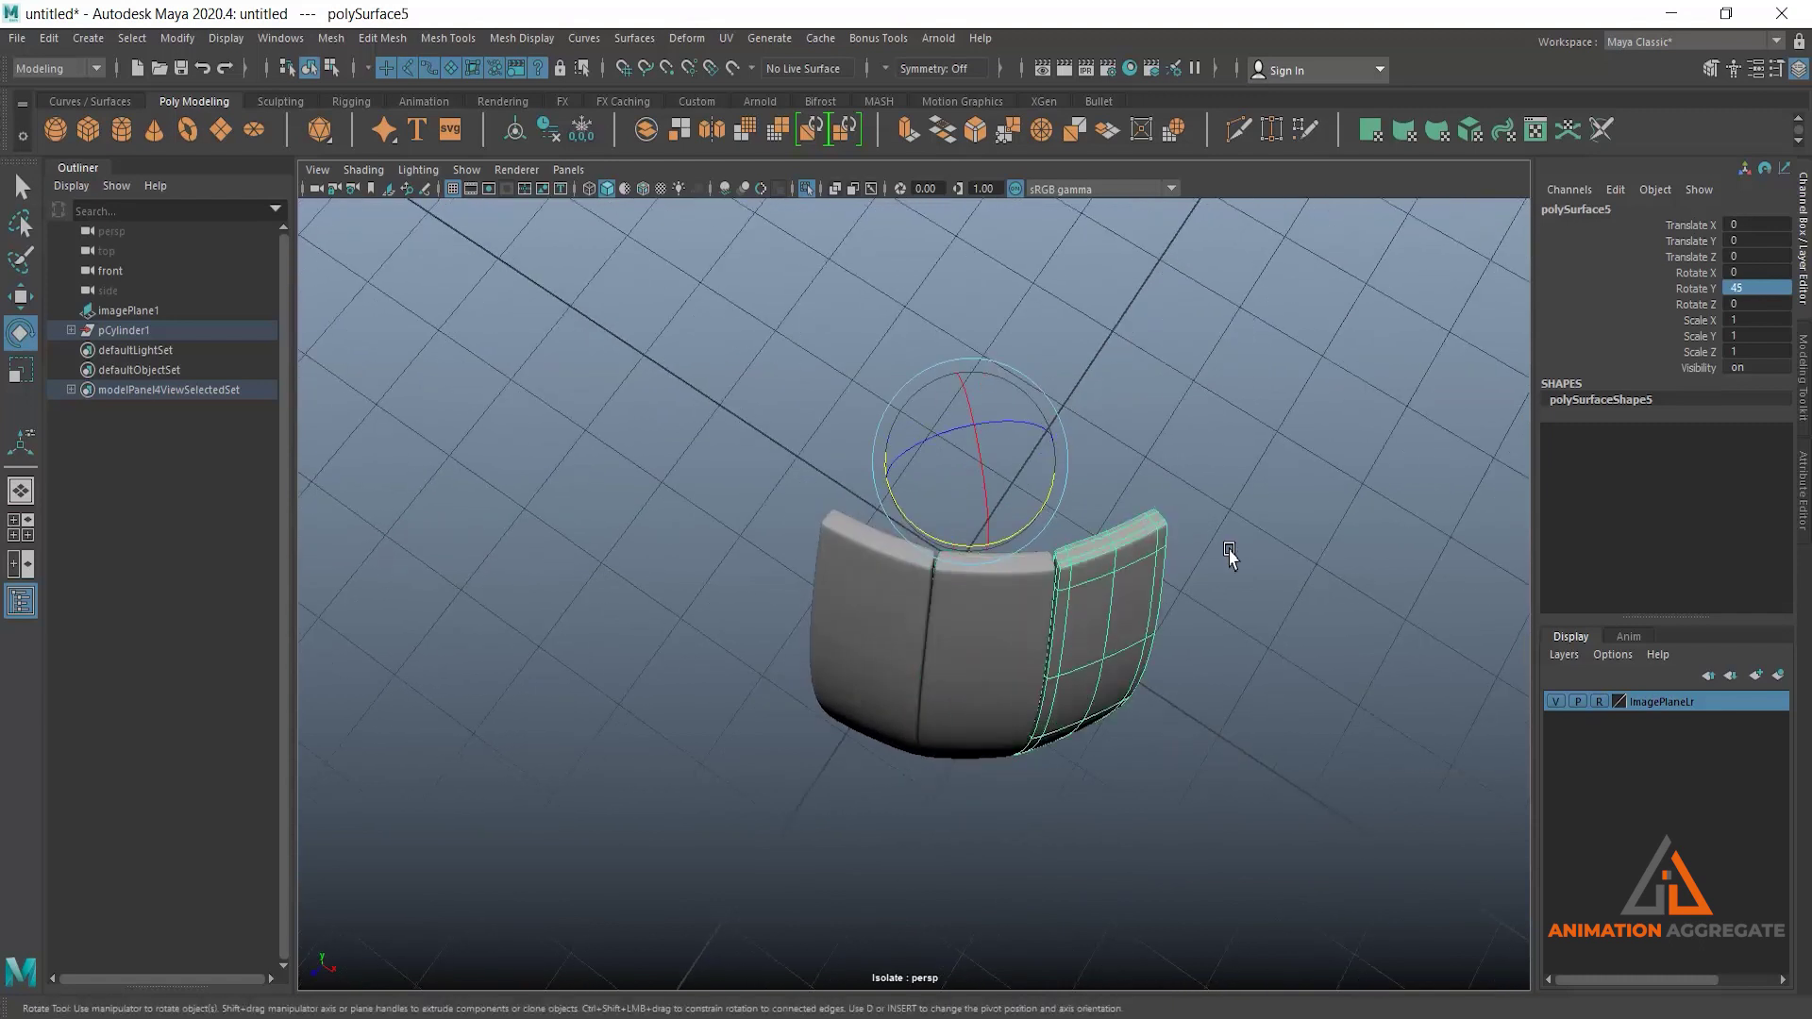
key("shift+d")
key("shift+d")
key("shift+d")
key("shift+d")
key("shift+d")
key("shift+d")
key("shift+d")
key("shift+d")
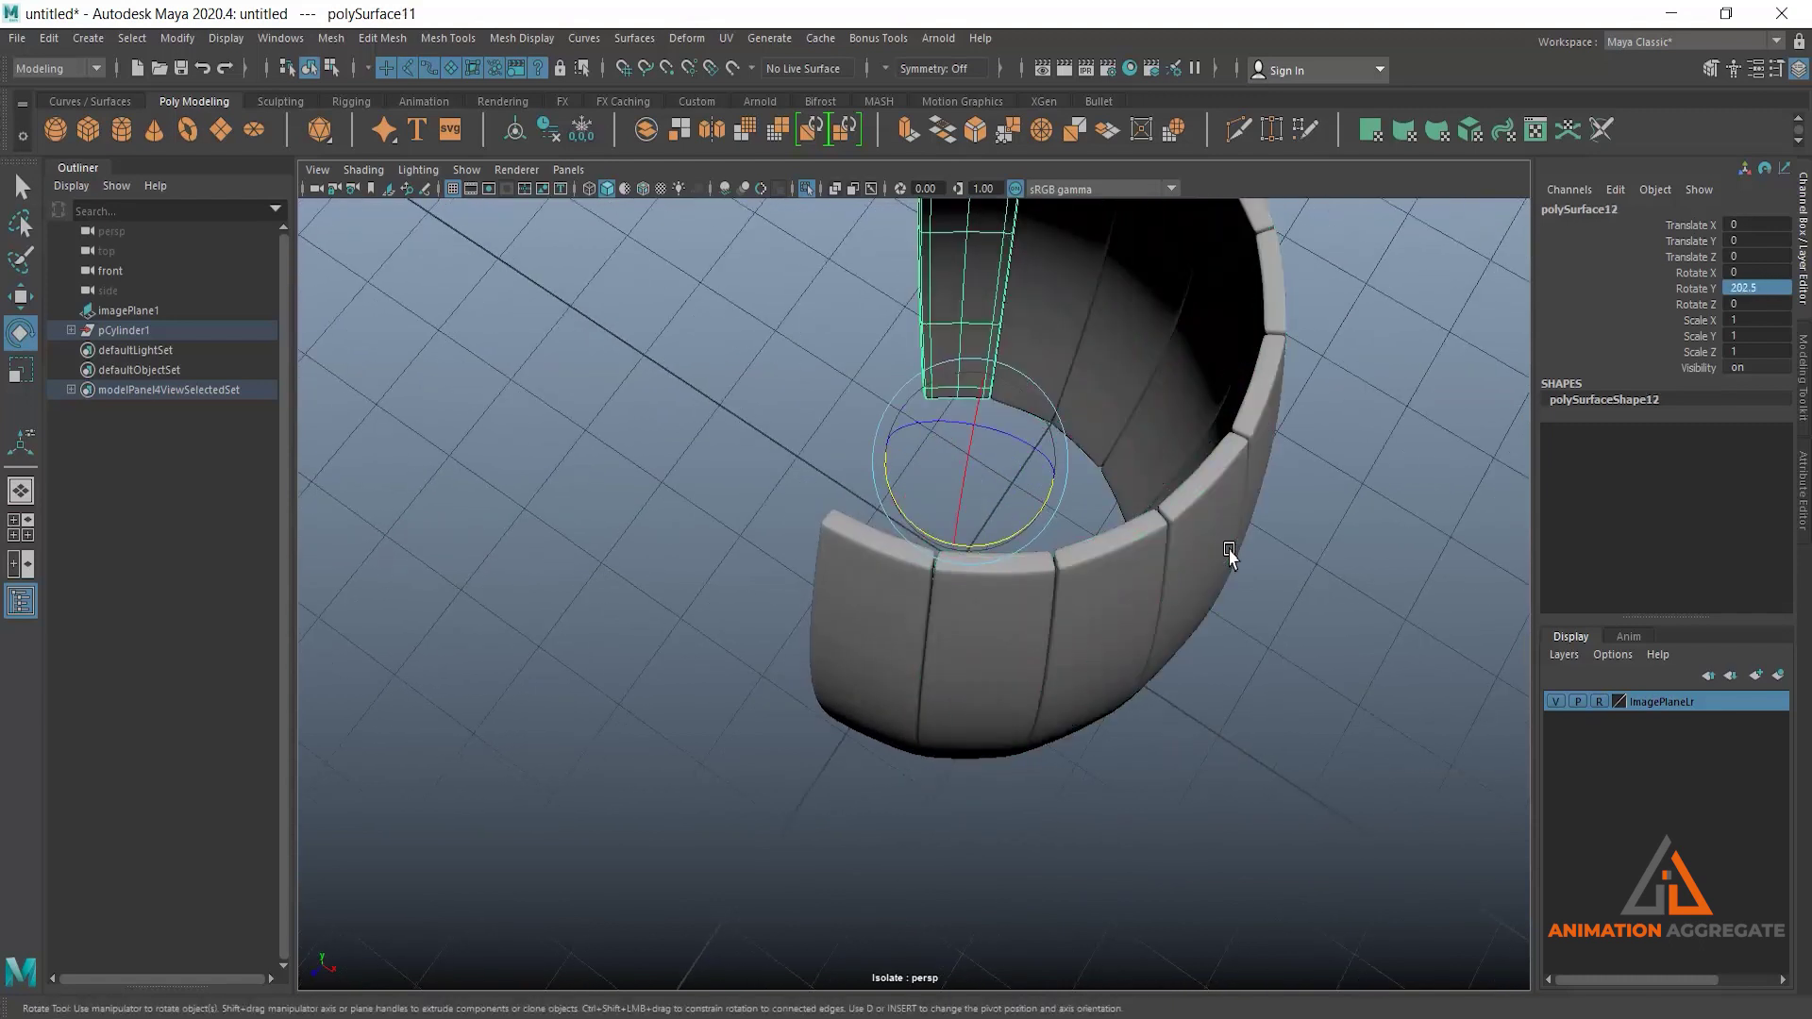
left_click_drag(1219, 561, 752, 502, "alt")
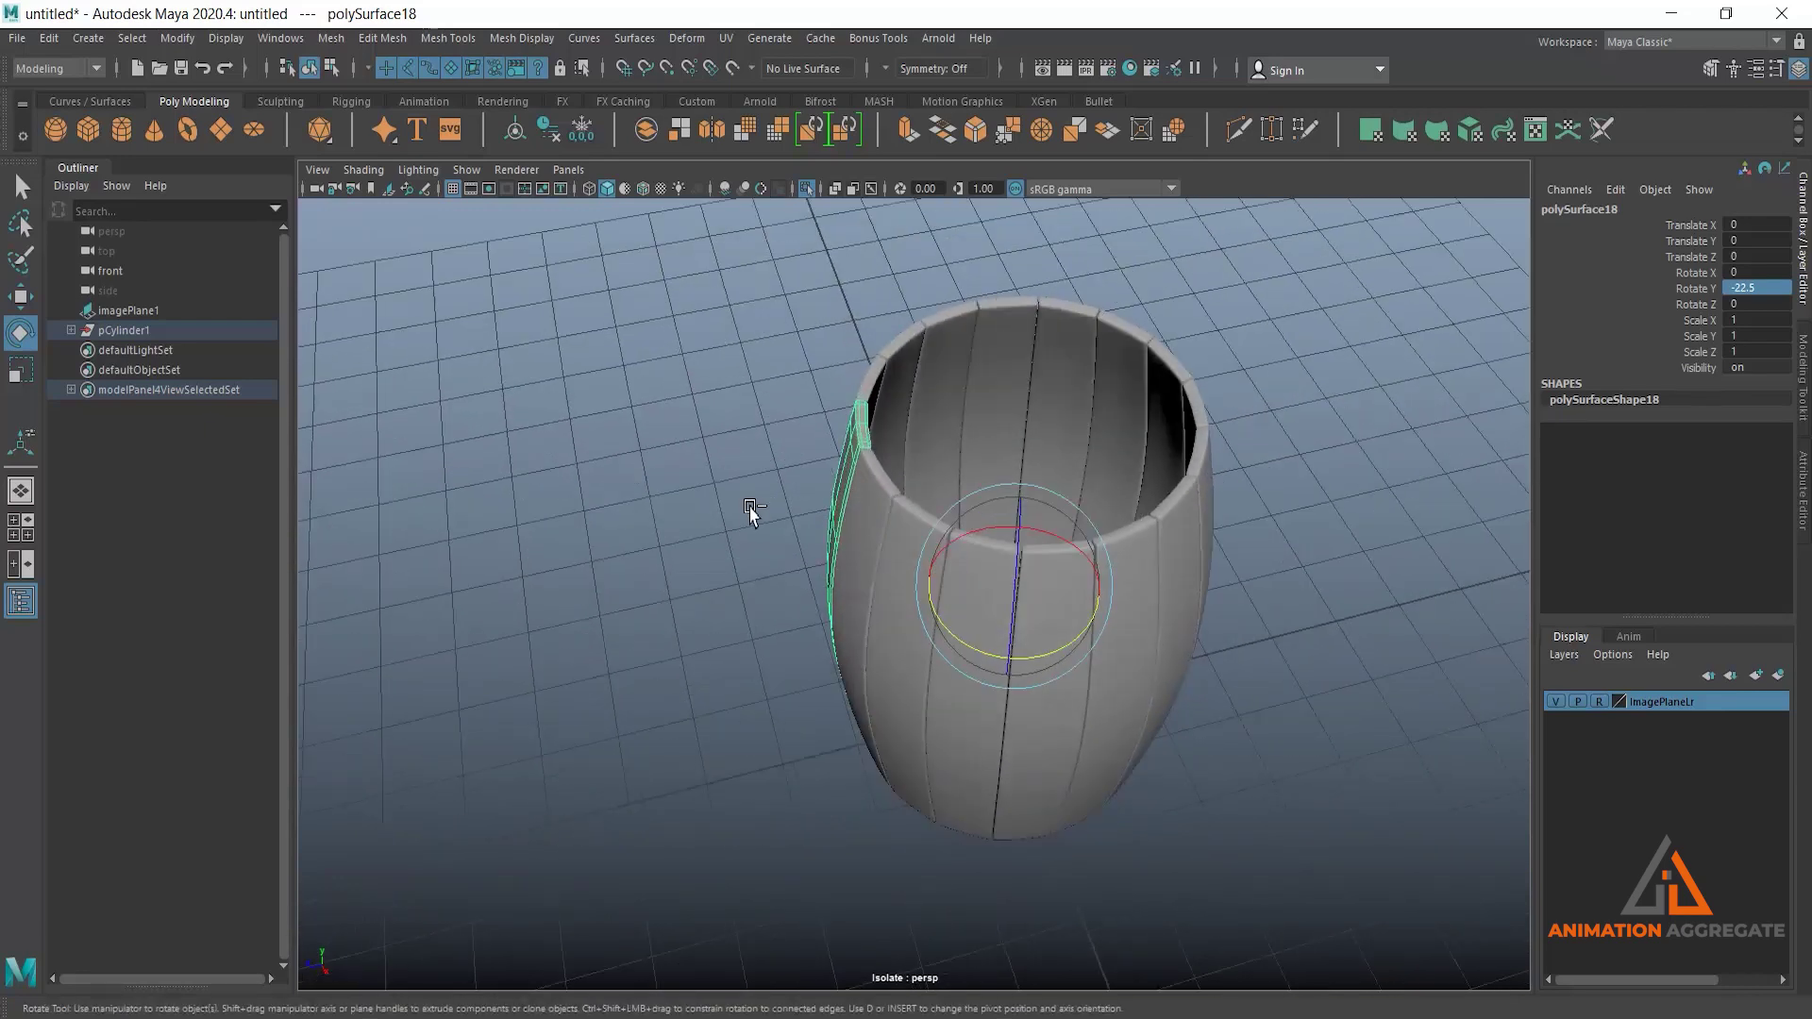
Leave isolation to show the whole barrel and delete the bottom cap.
key("ctrl+1")
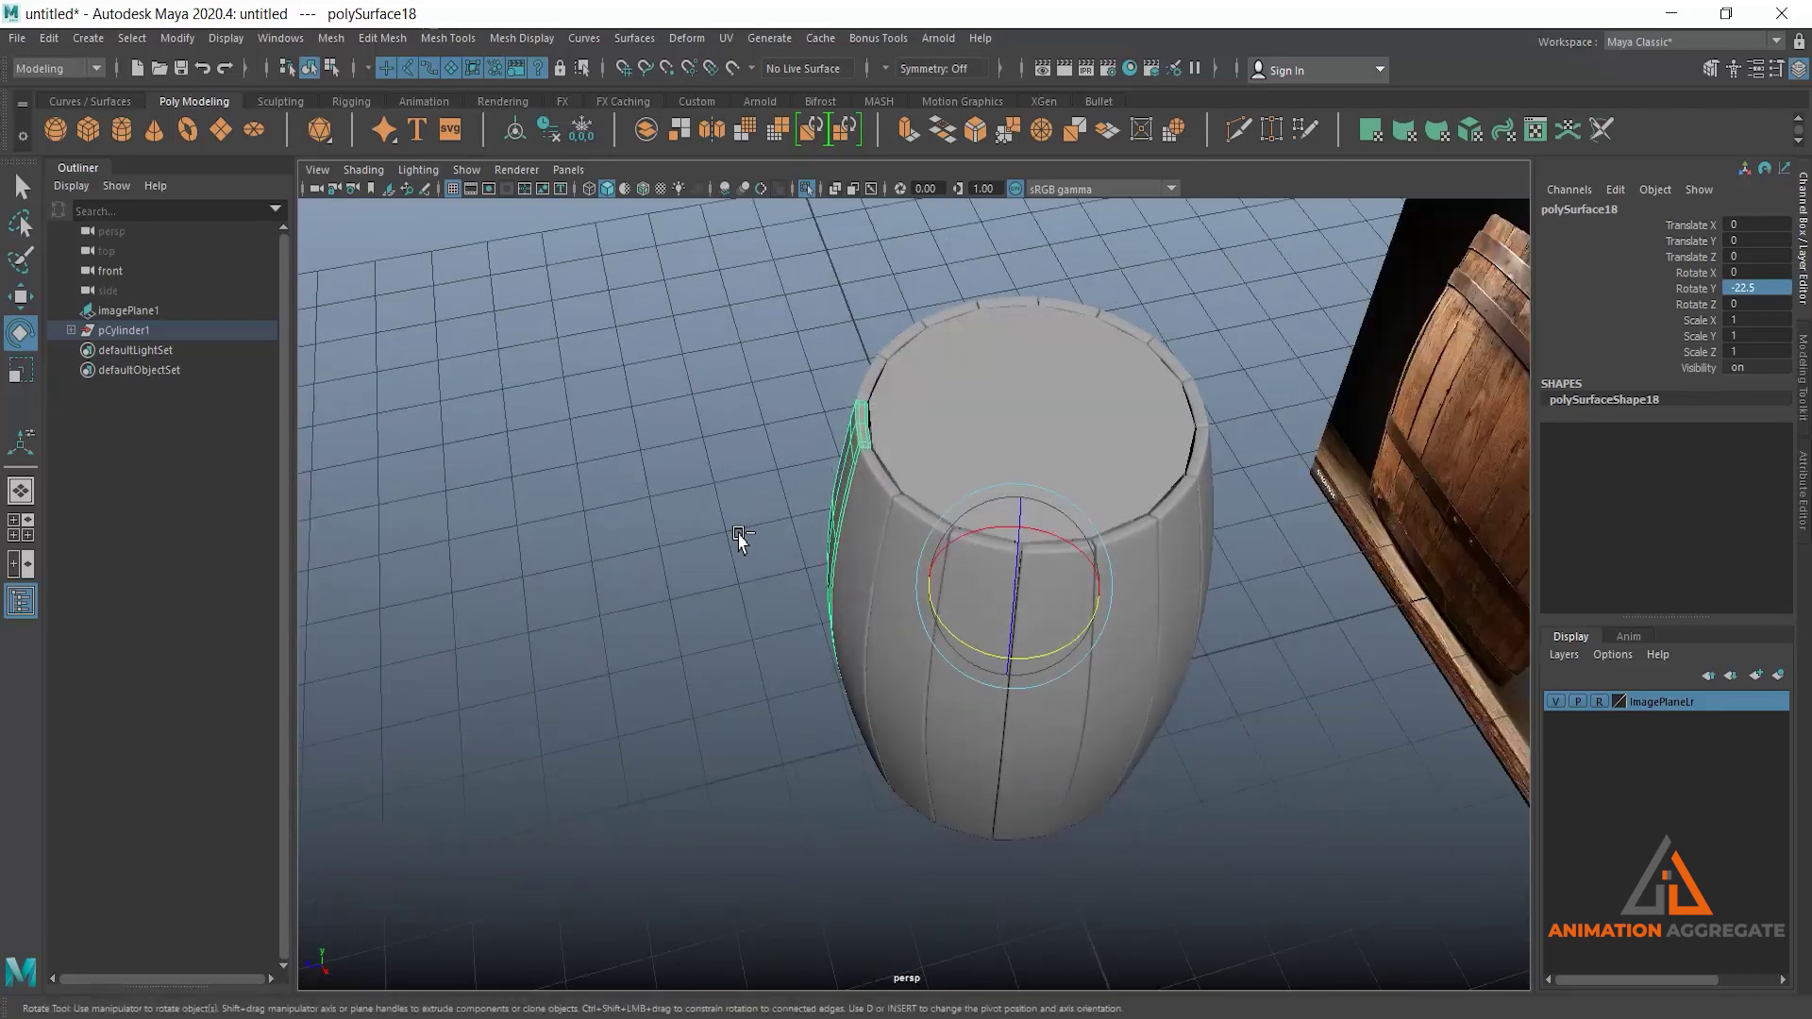
left_click_drag(1048, 612, 1039, 835, "alt")
left_click(1052, 436)
left_click(1039, 836)
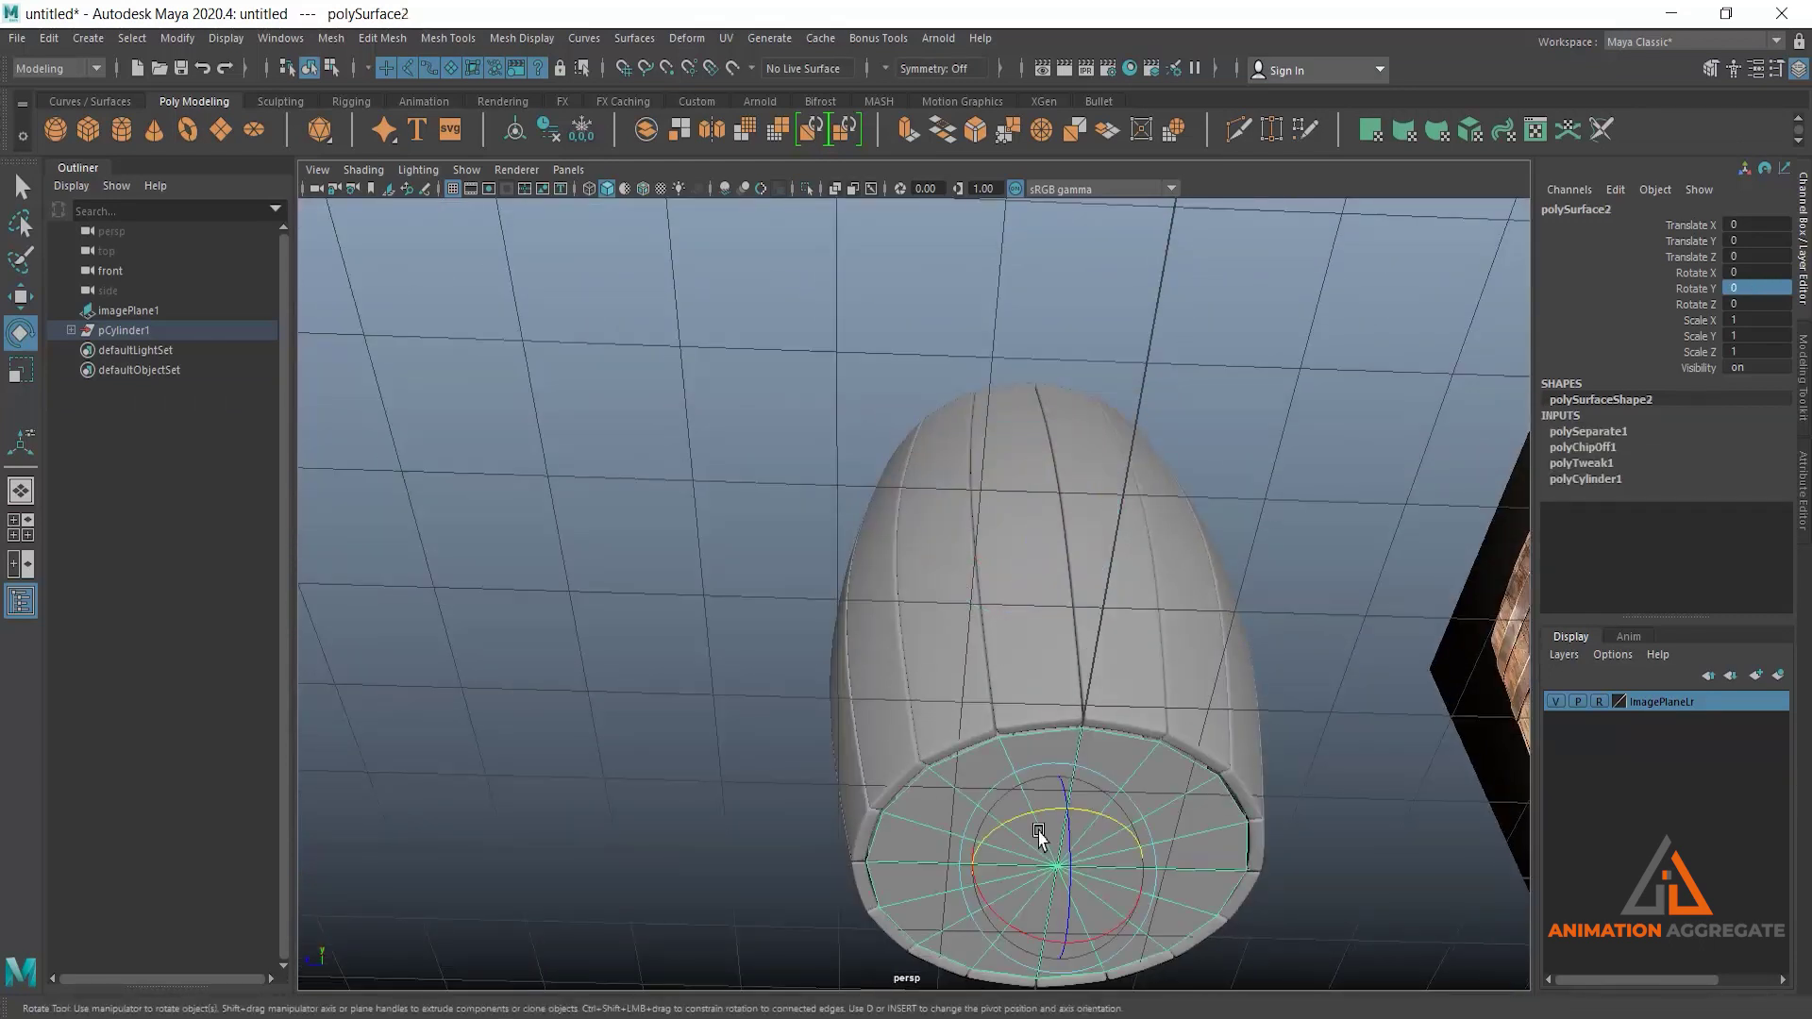
key("Delete")
Isolate the top cap and extrude it with a thickness of 0.09.
left_click_drag(991, 554, 975, 607, "alt")
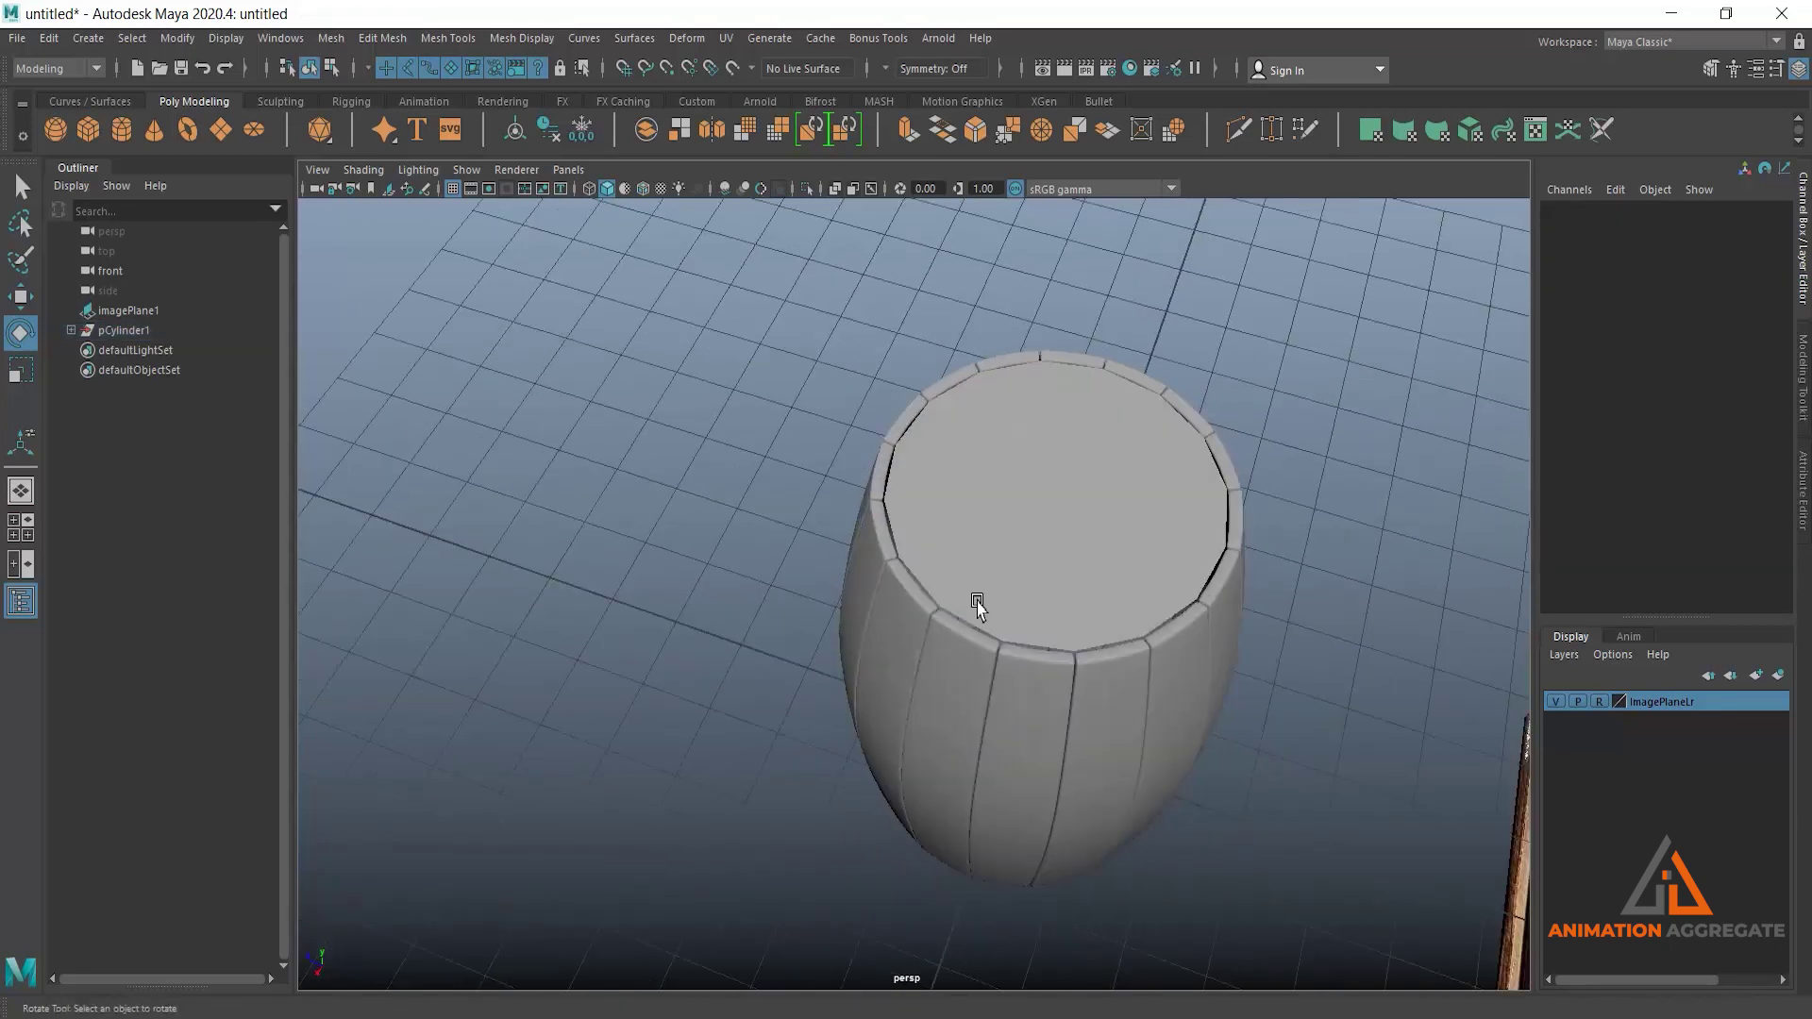
left_click(986, 593)
left_click_drag(1120, 659, 989, 703, "alt")
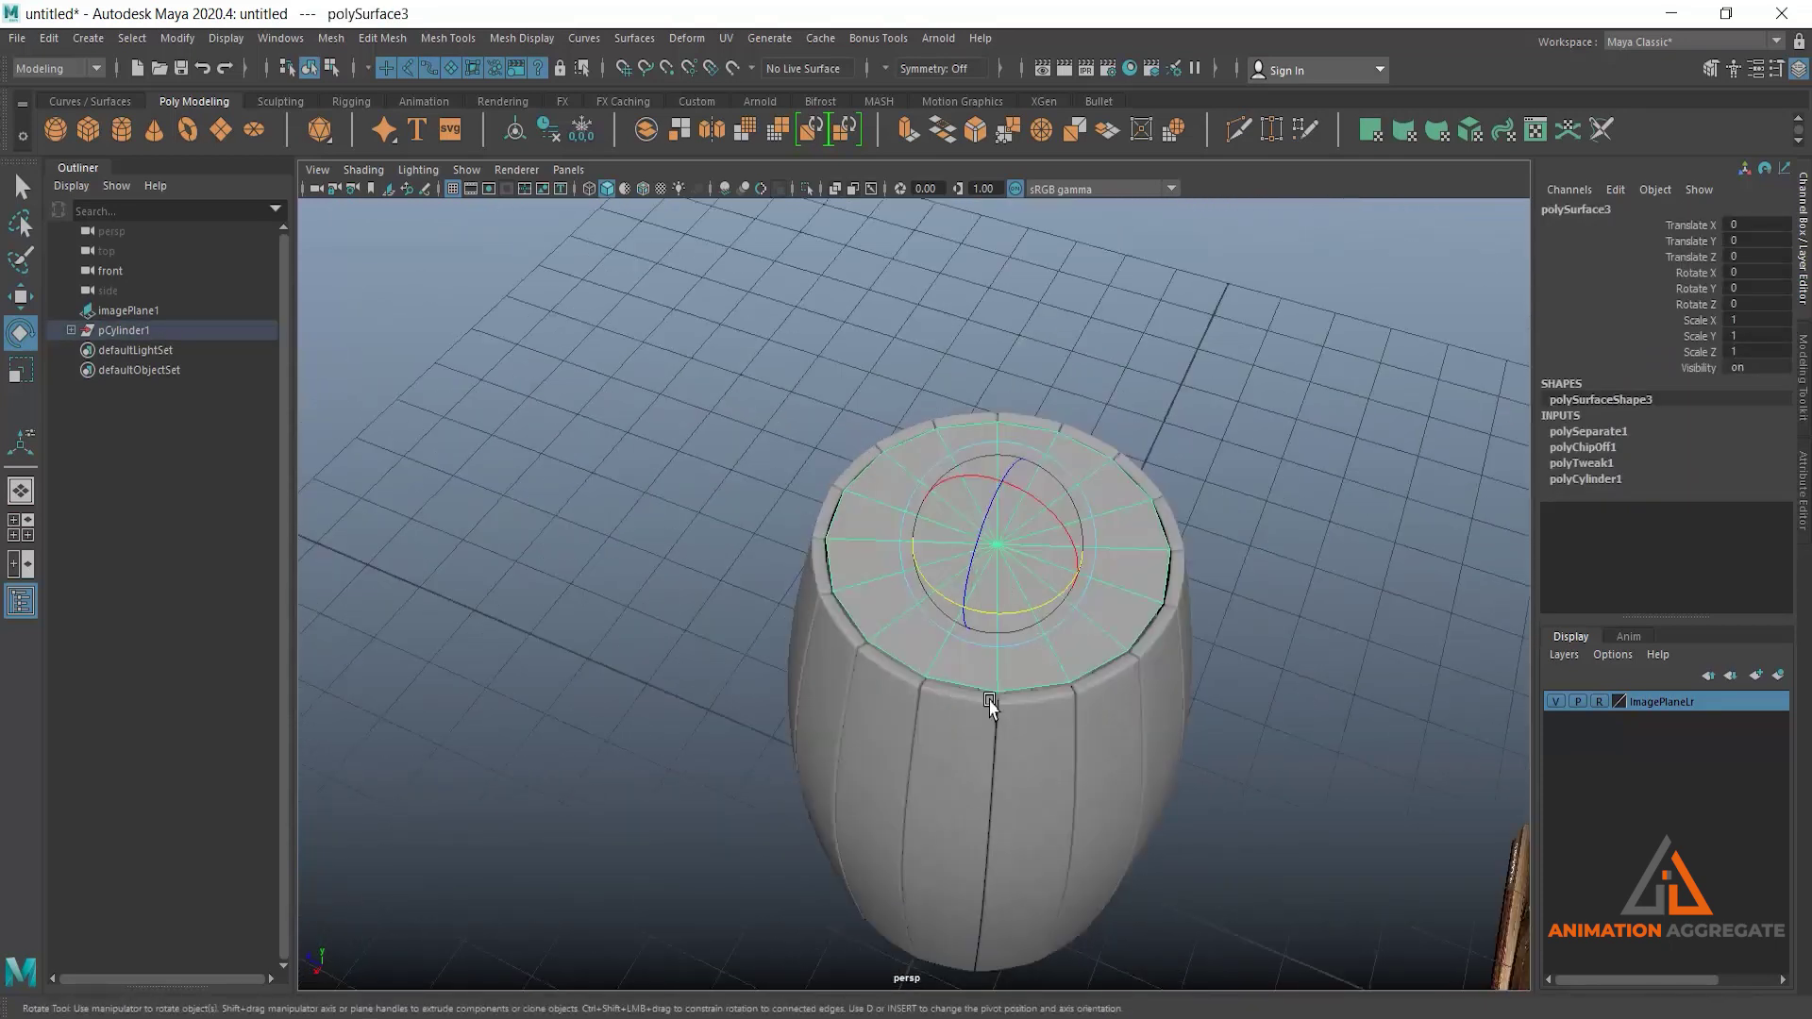
key("ctrl+1")
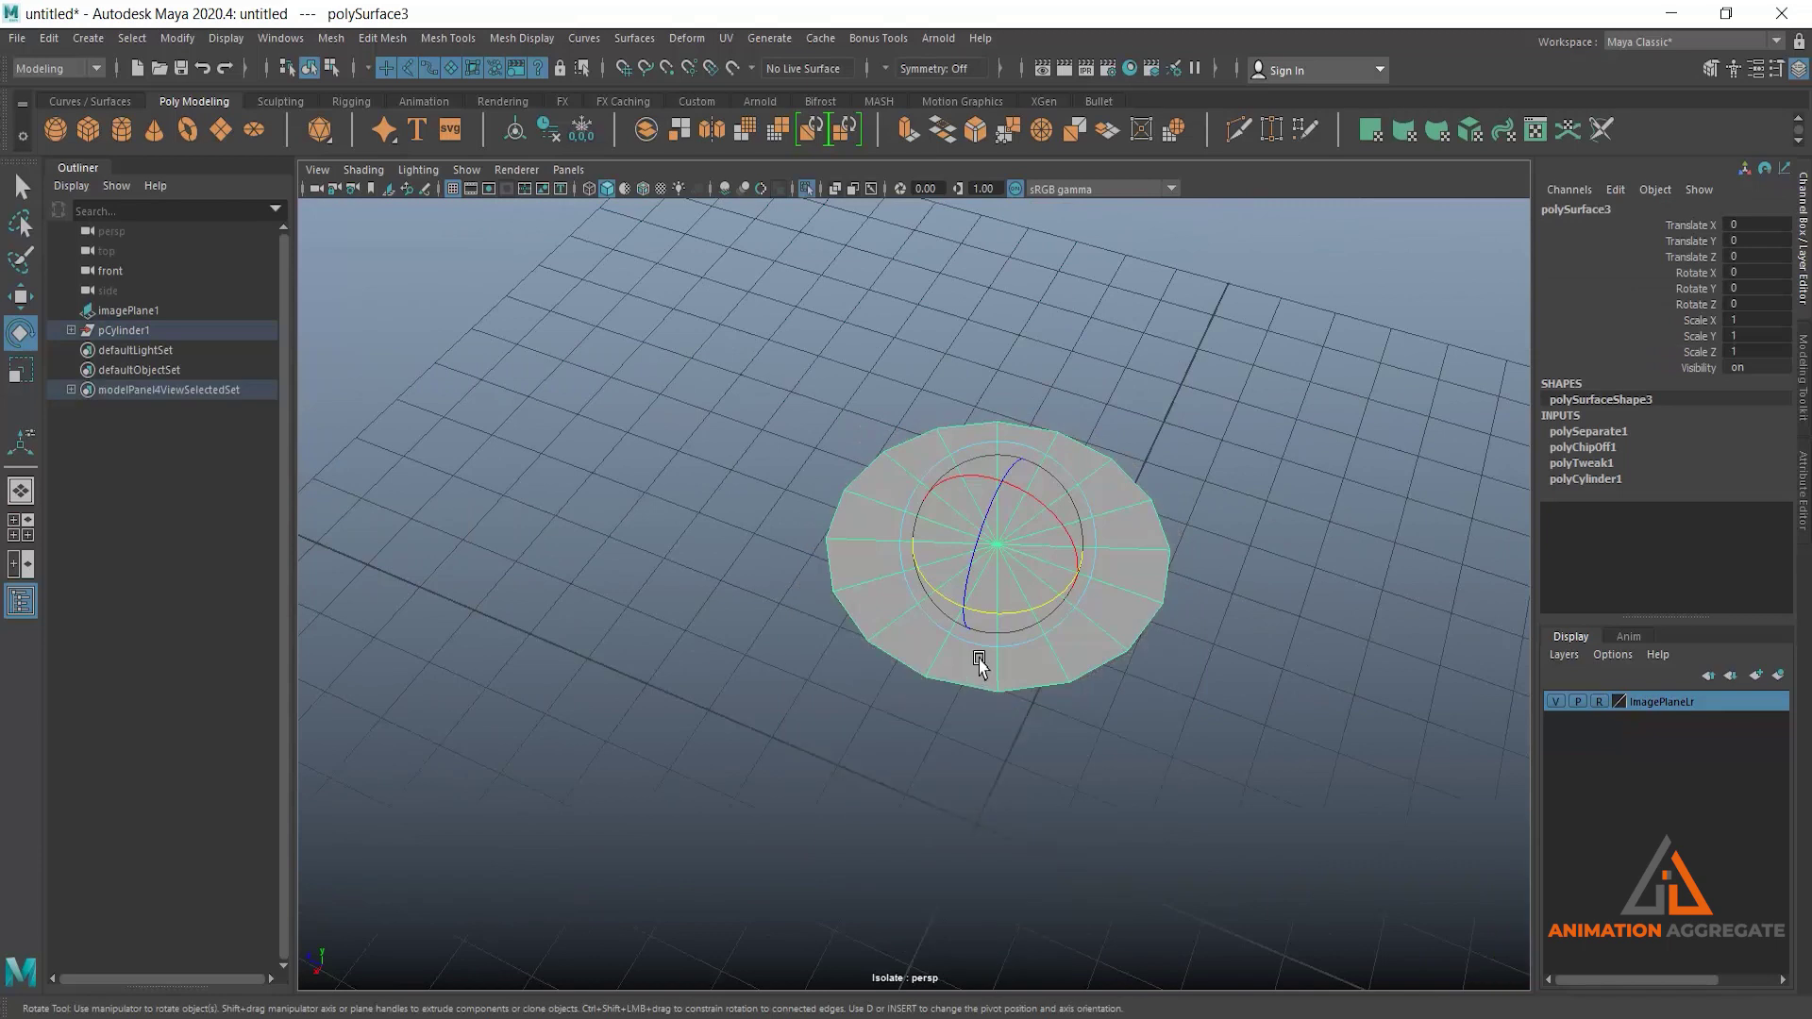
left_click_drag(975, 639, 982, 453, "alt")
right_click_drag(1229, 322, 1248, 387, "shift")
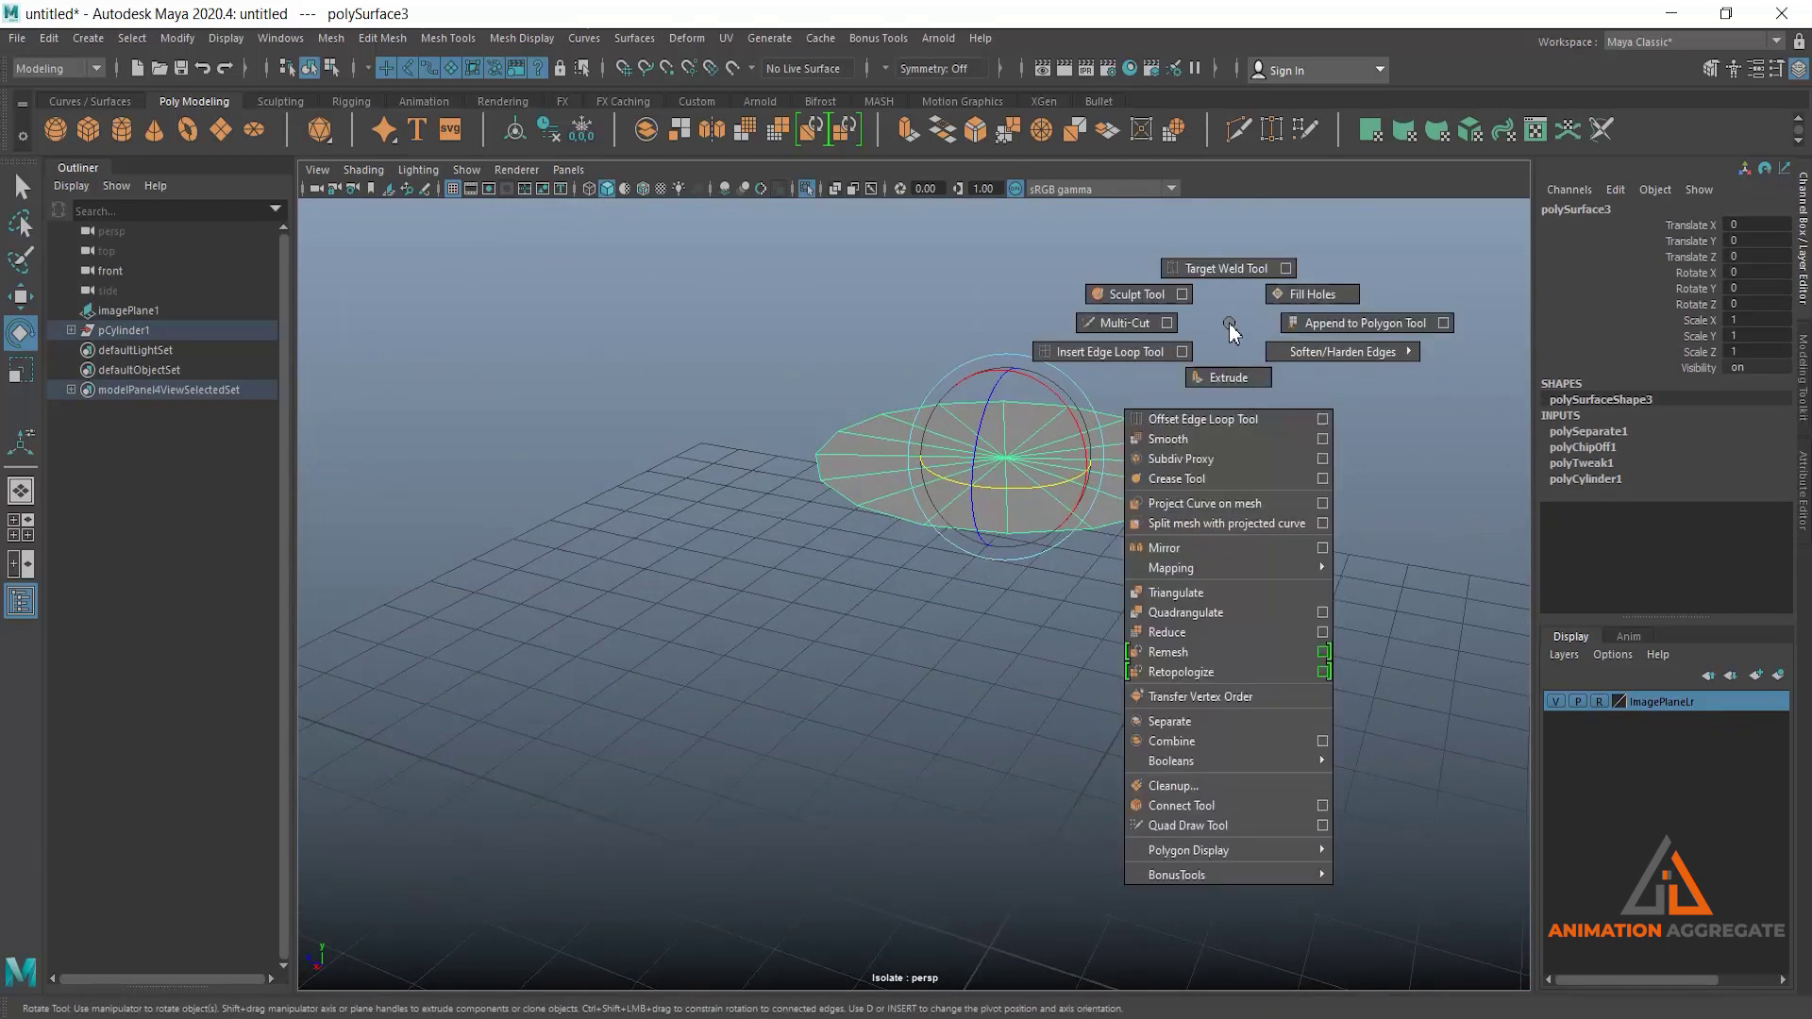
right_click_drag(1229, 323, 1229, 376, "shift")
left_click_drag(526, 543, 531, 552)
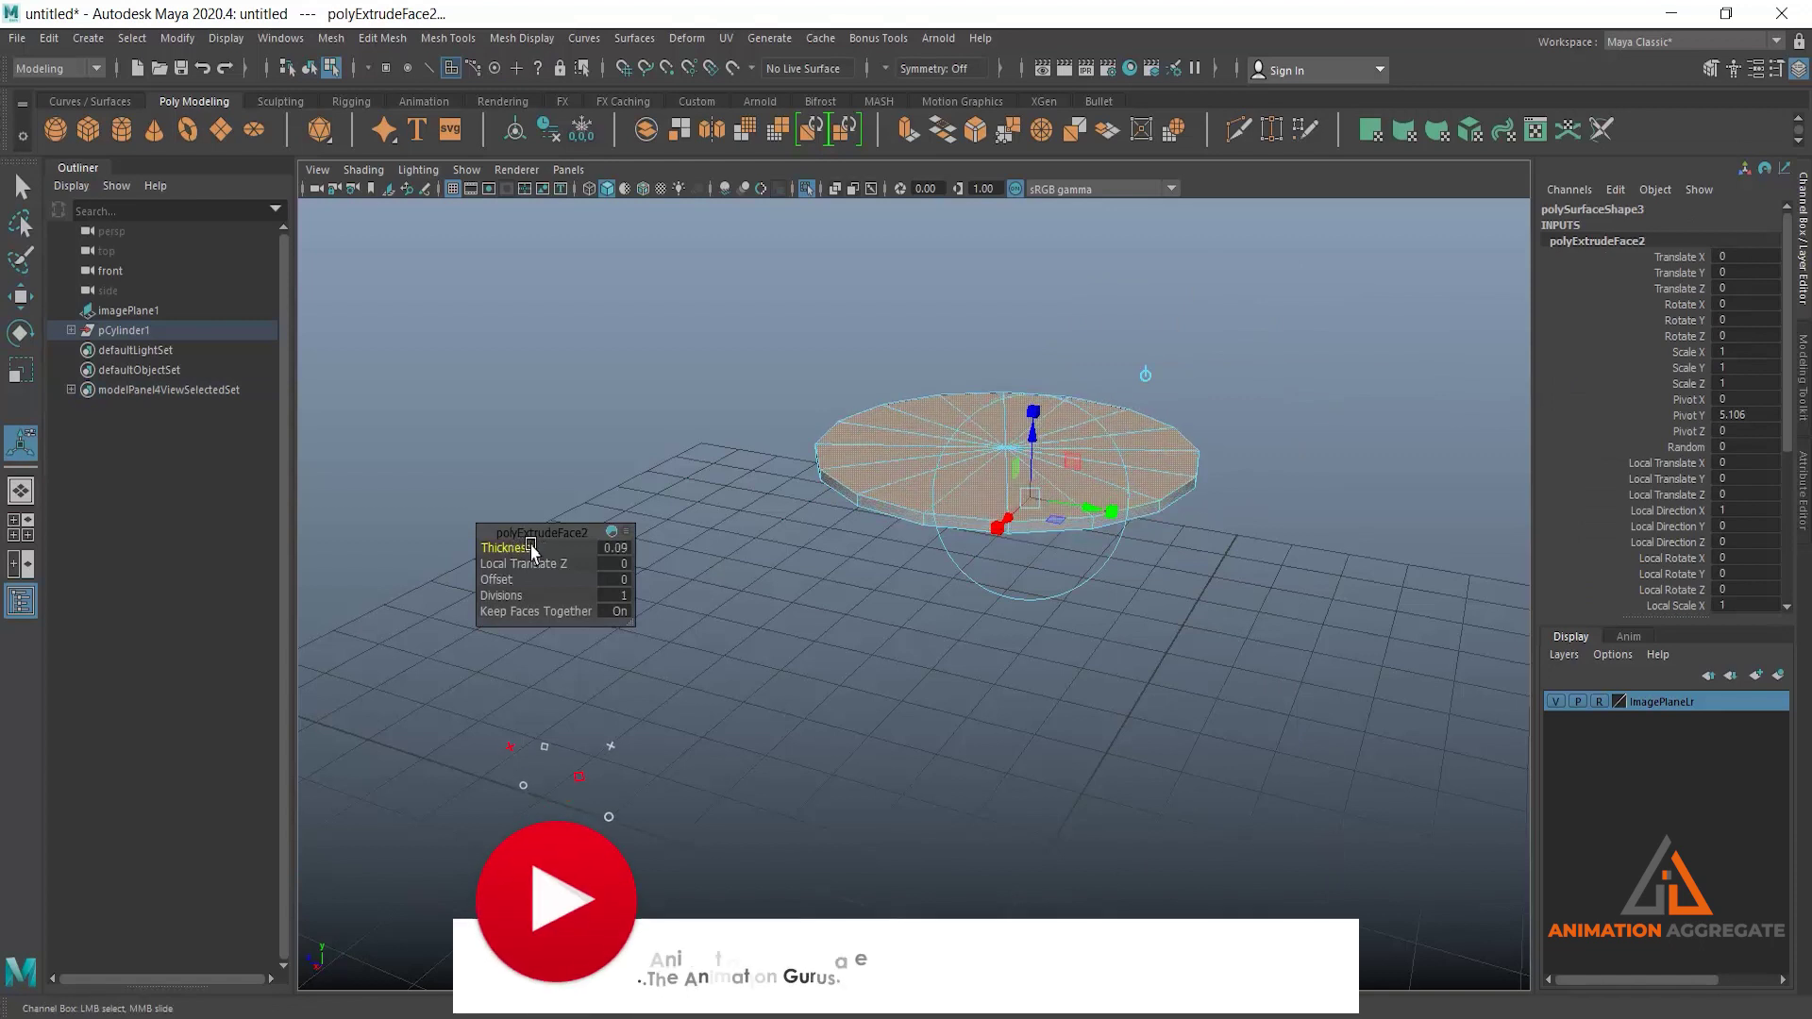
Bevel the thickened cap's rim edge loop with 2 segments and return to object selection.
right_click_drag(963, 453, 981, 332)
left_click(954, 516)
double_click(955, 515)
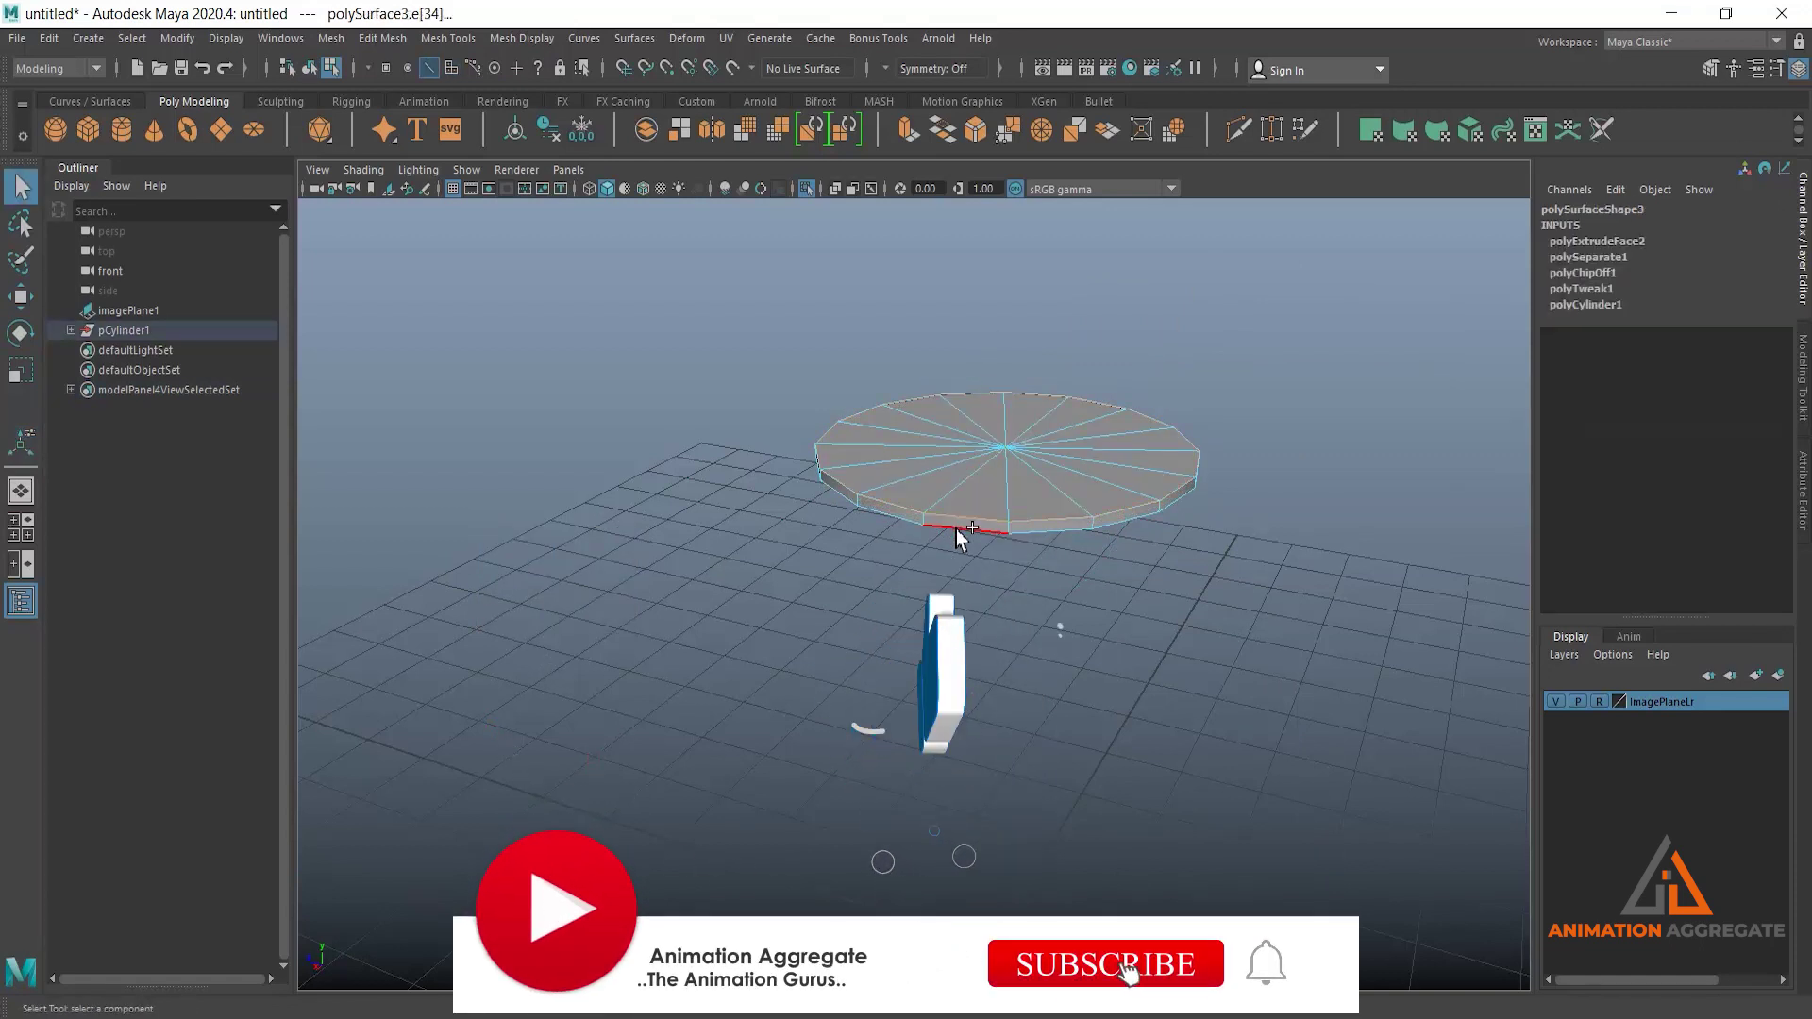
left_click(975, 140)
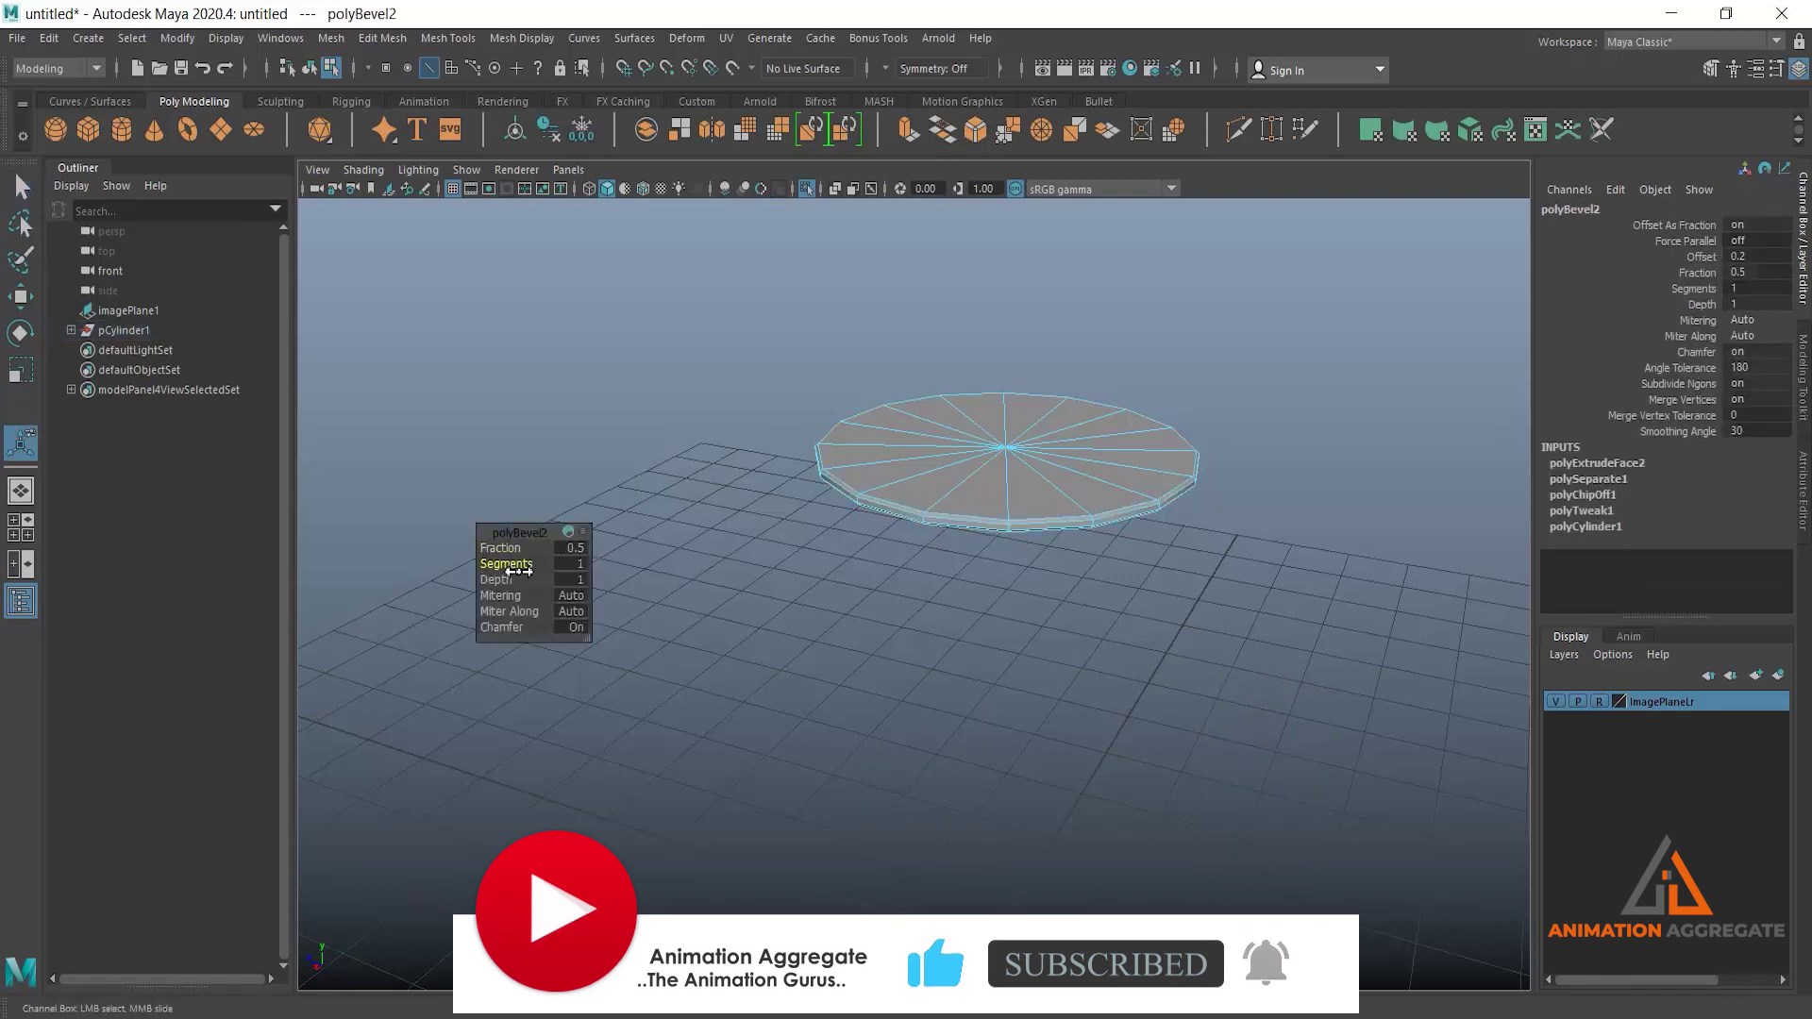
left_click_drag(519, 571, 543, 571)
right_click_drag(1044, 478, 1147, 446)
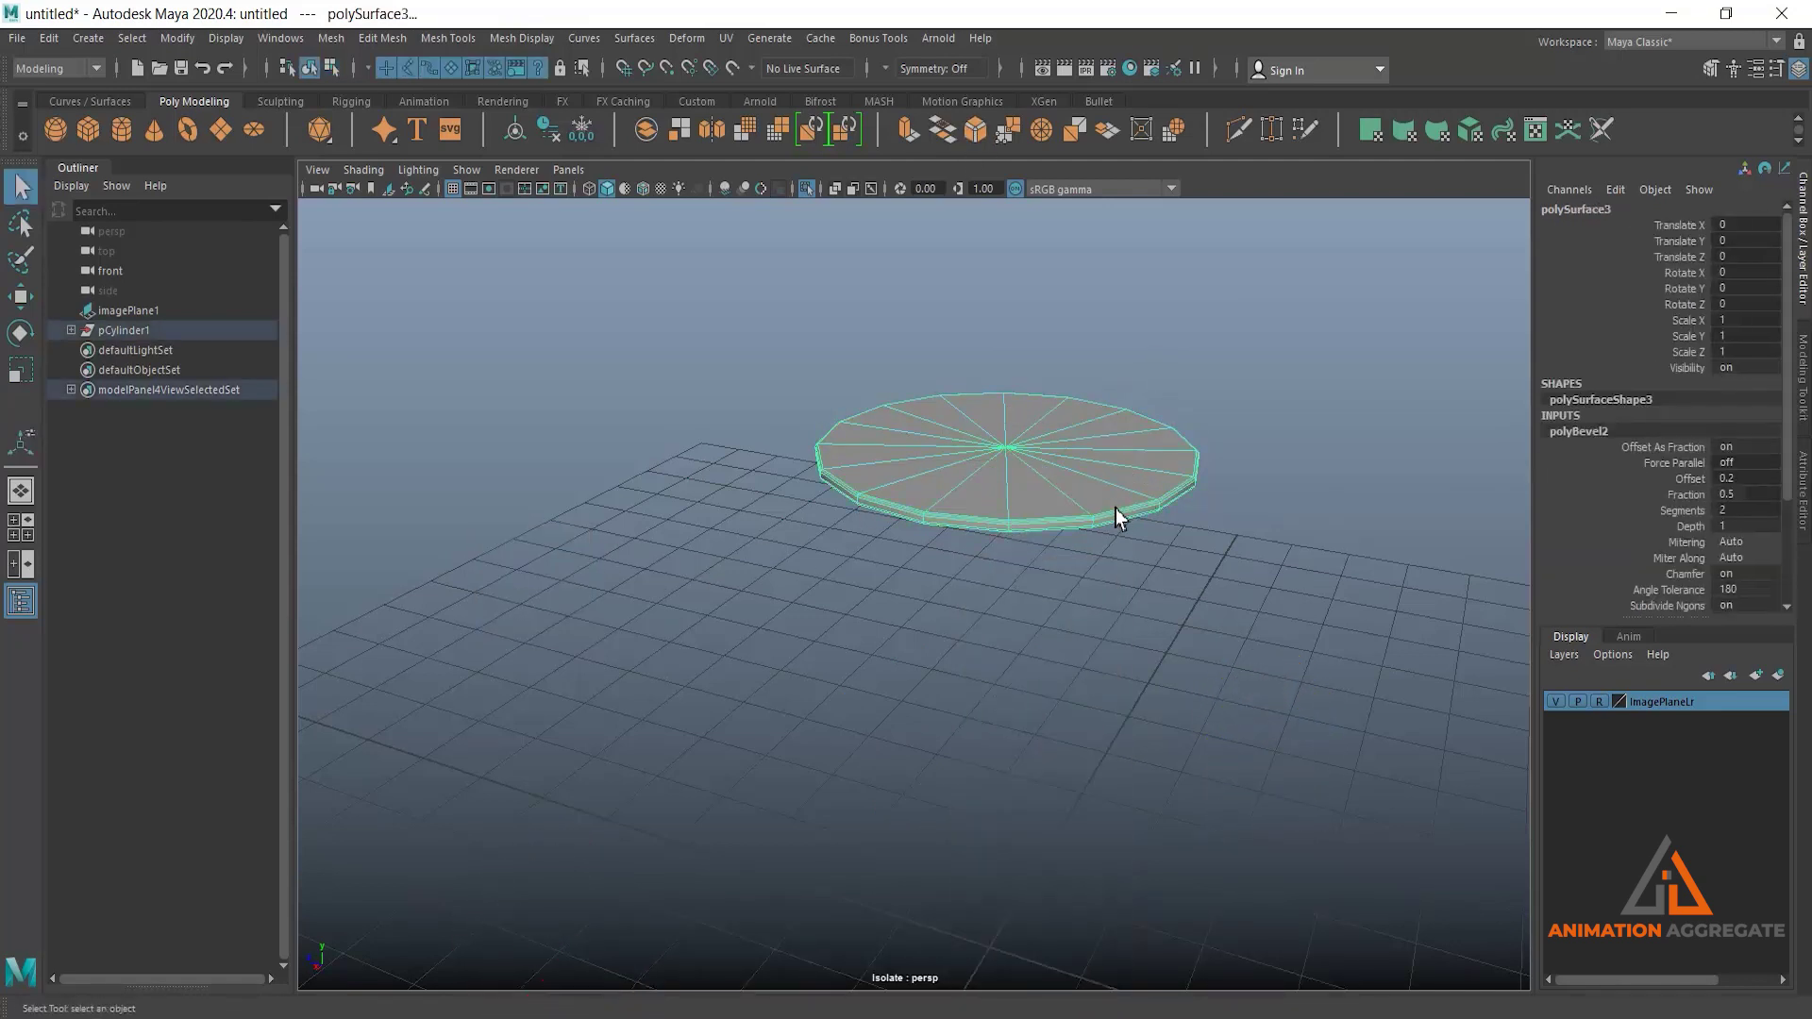
Show the whole barrel again, lower the top cap to about -0.171 in Translate Y, and scale it uniformly to 1.08.
key("ctrl+1")
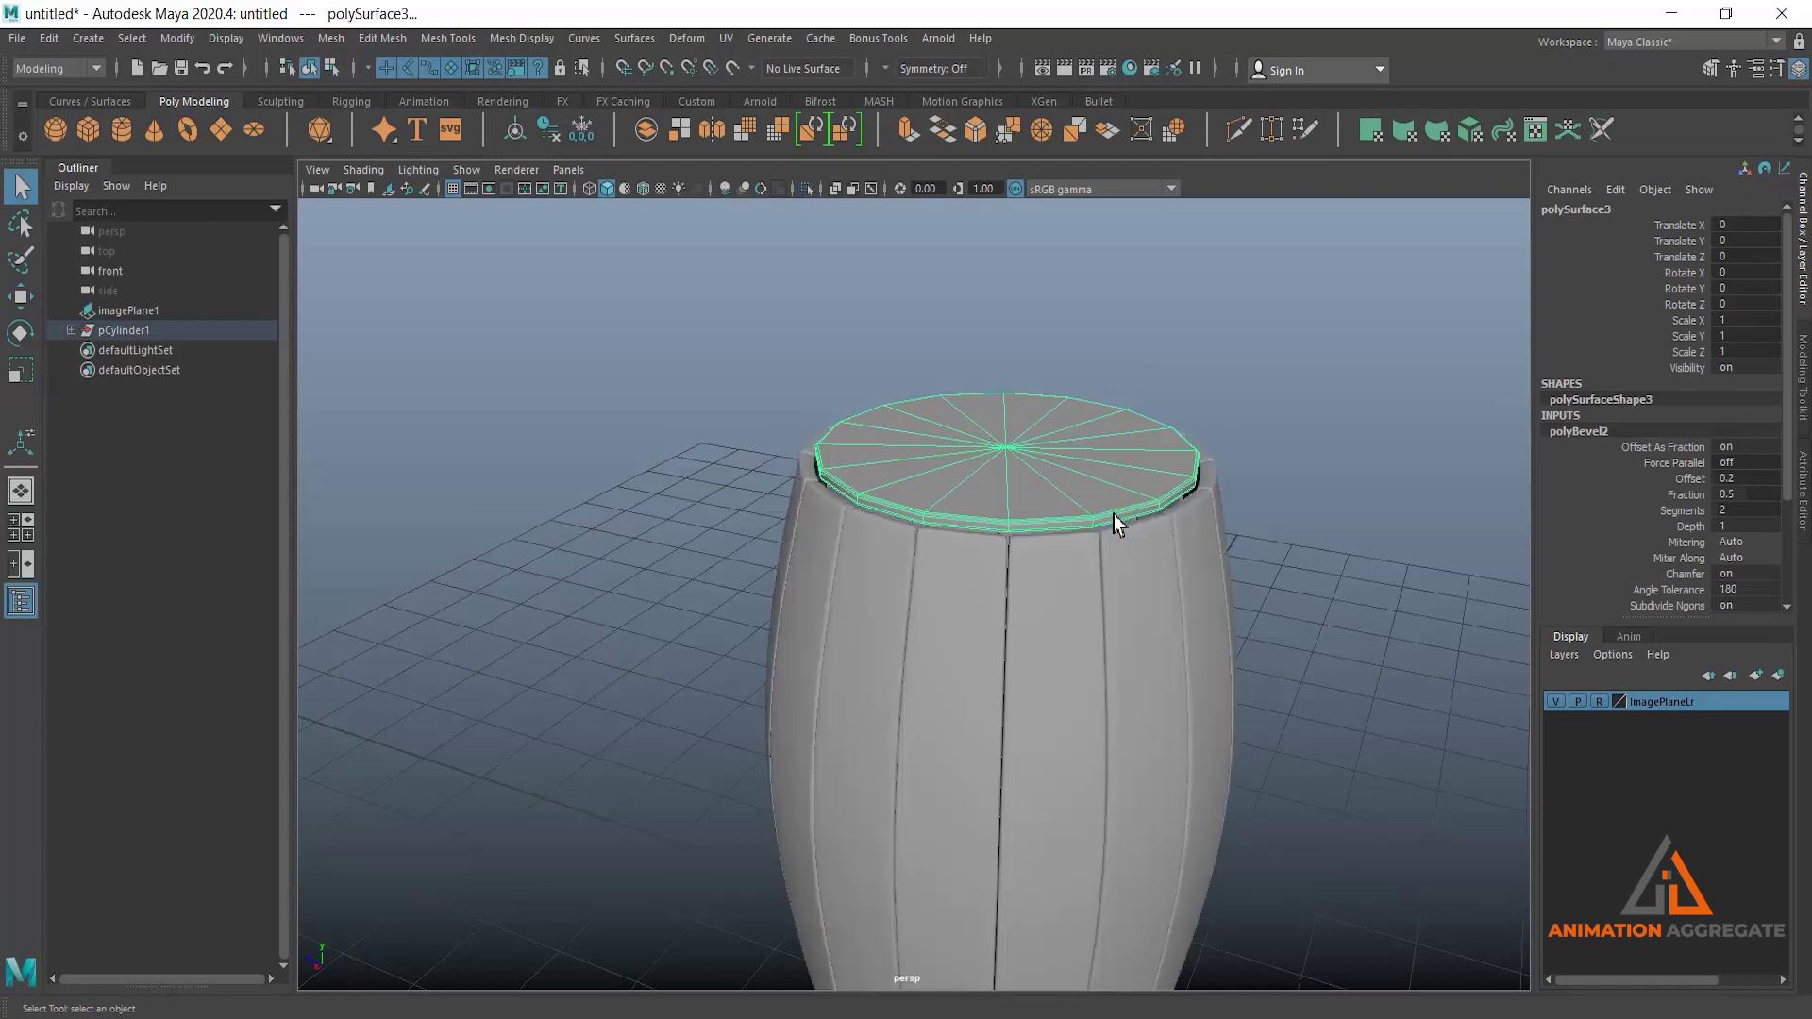
key("w")
left_click_drag(1007, 363, 1006, 416)
key("r")
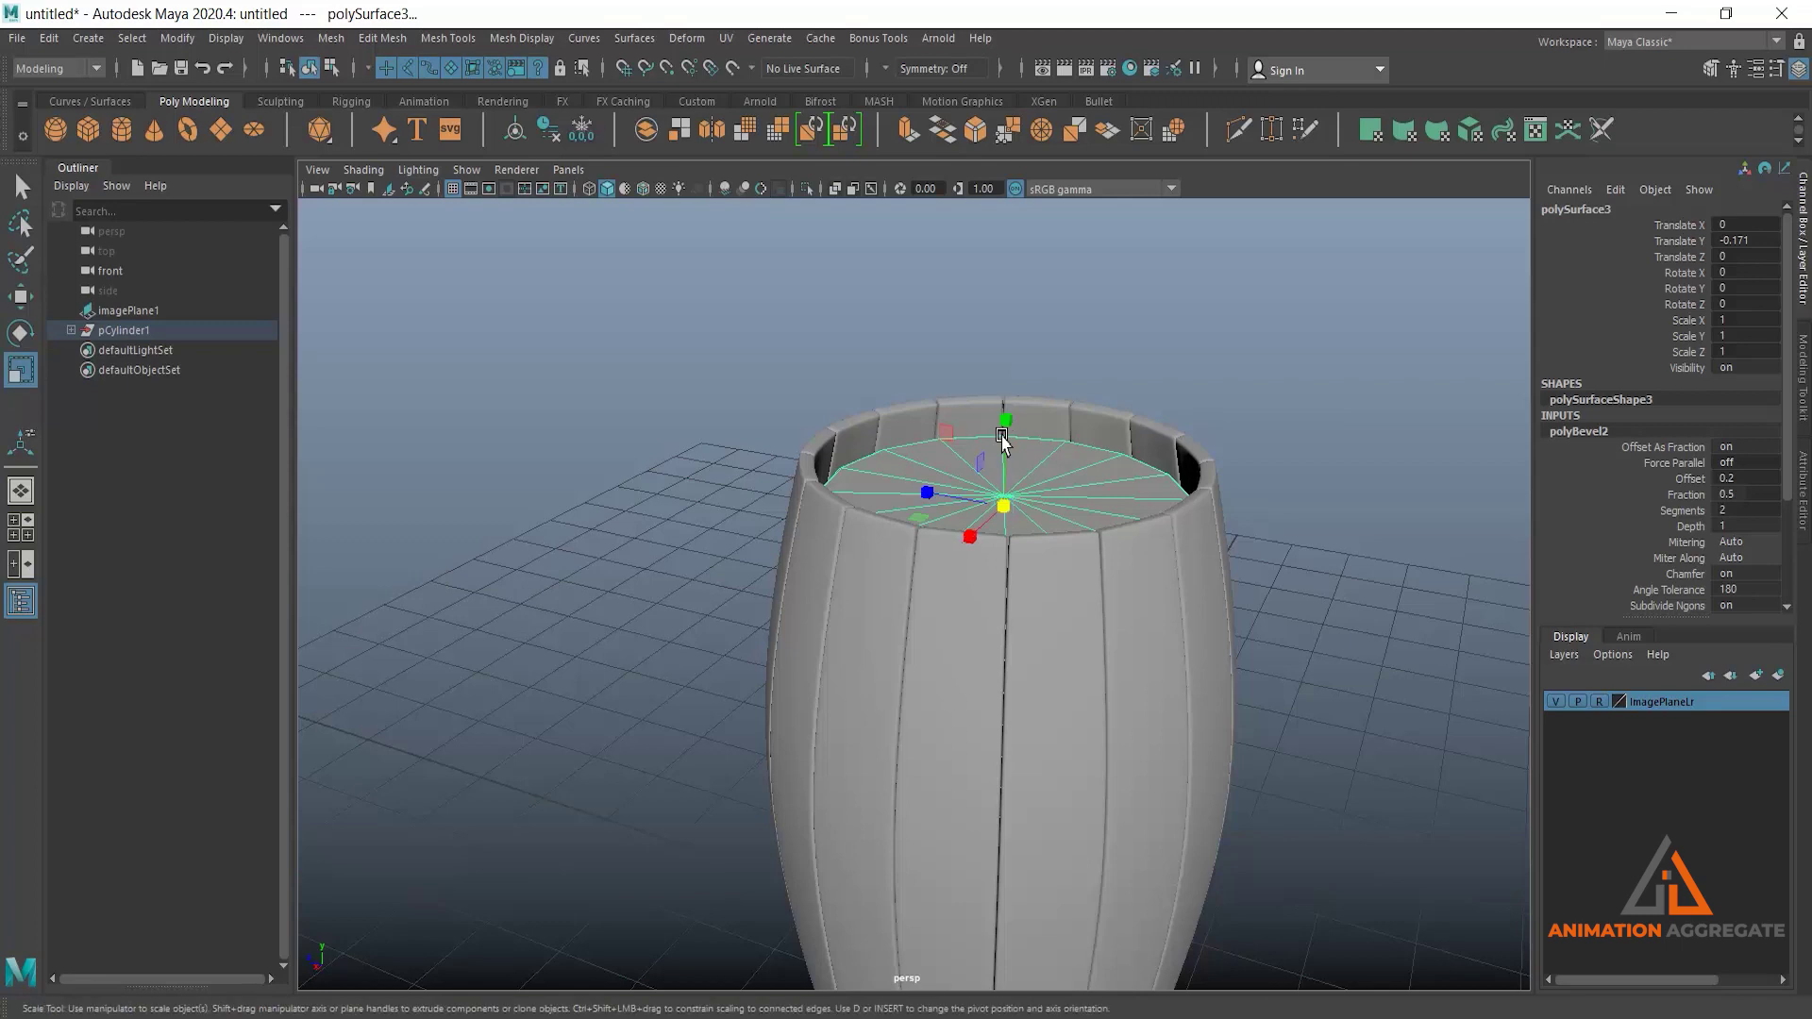
left_click_drag(968, 577, 1018, 579, "alt")
Duplicate the top cap, move the copy down to the barrel's bottom opening, and scale it uniformly to 1.12.
key("ctrl+d")
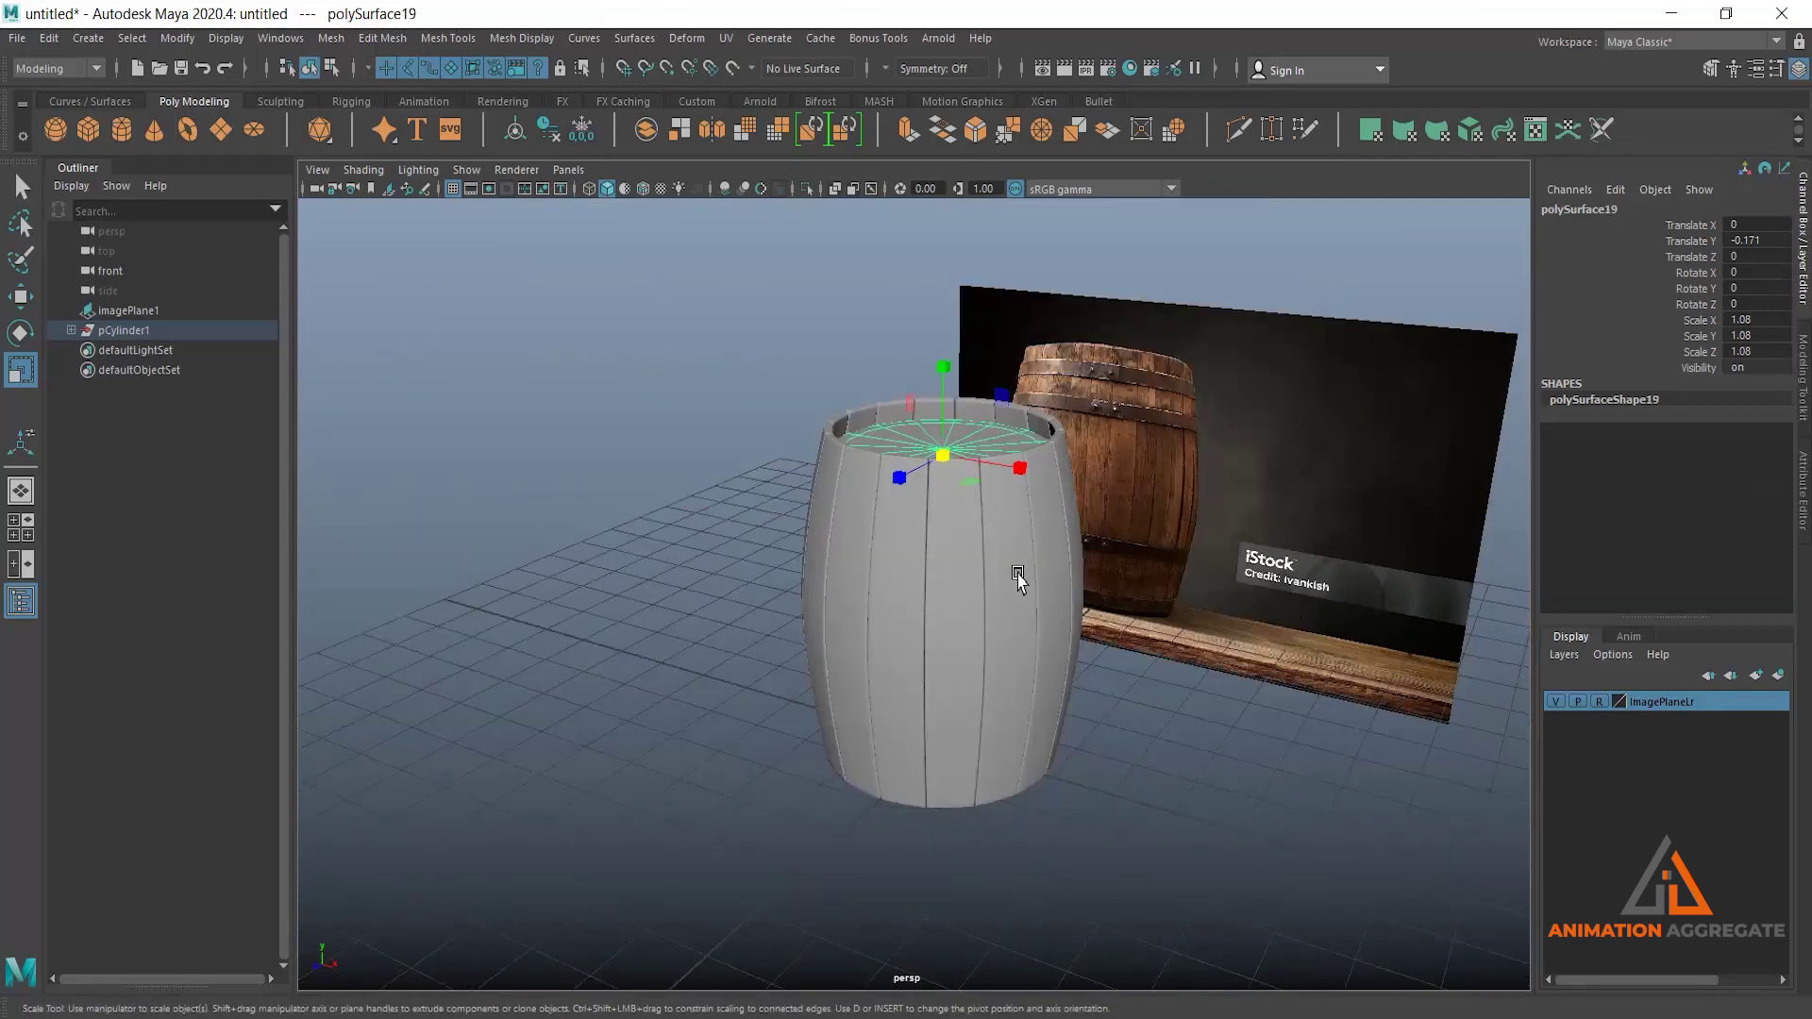
key("w")
left_click_drag(947, 361, 950, 458)
left_click_drag(951, 584, 950, 585)
left_click_drag(949, 585, 927, 715, "alt")
key("r")
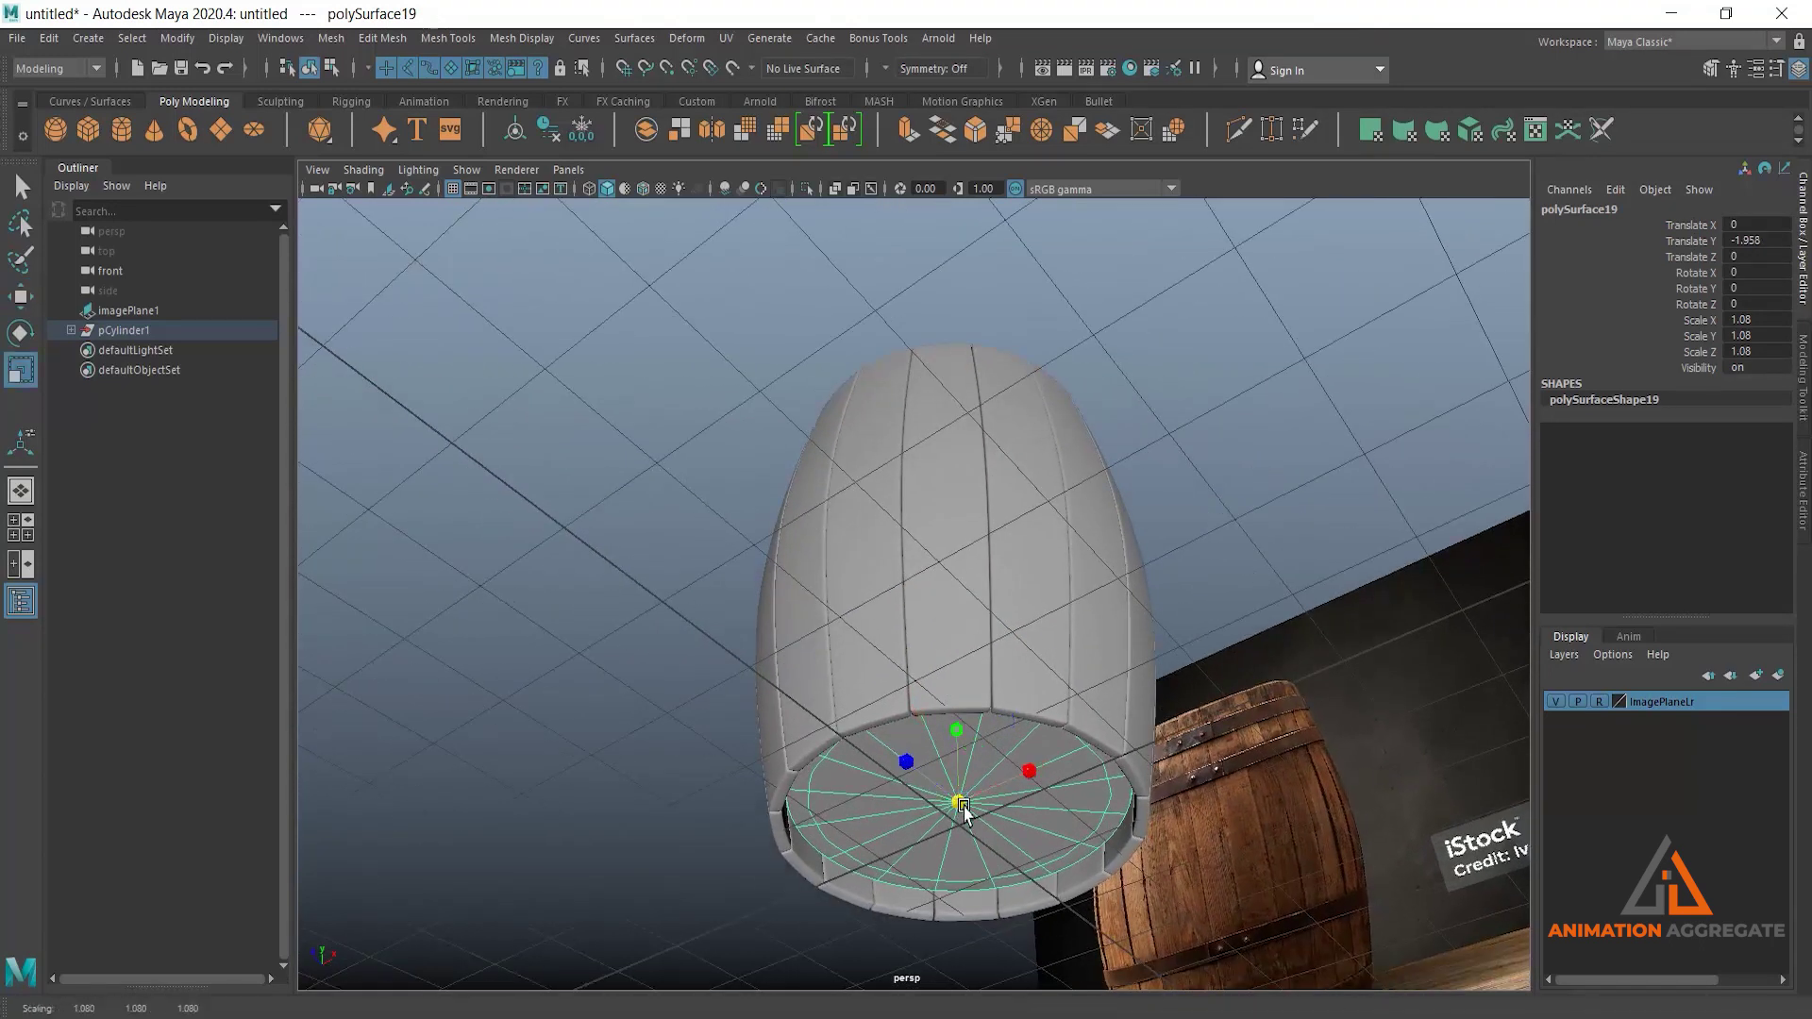
left_click_drag(972, 813, 948, 715)
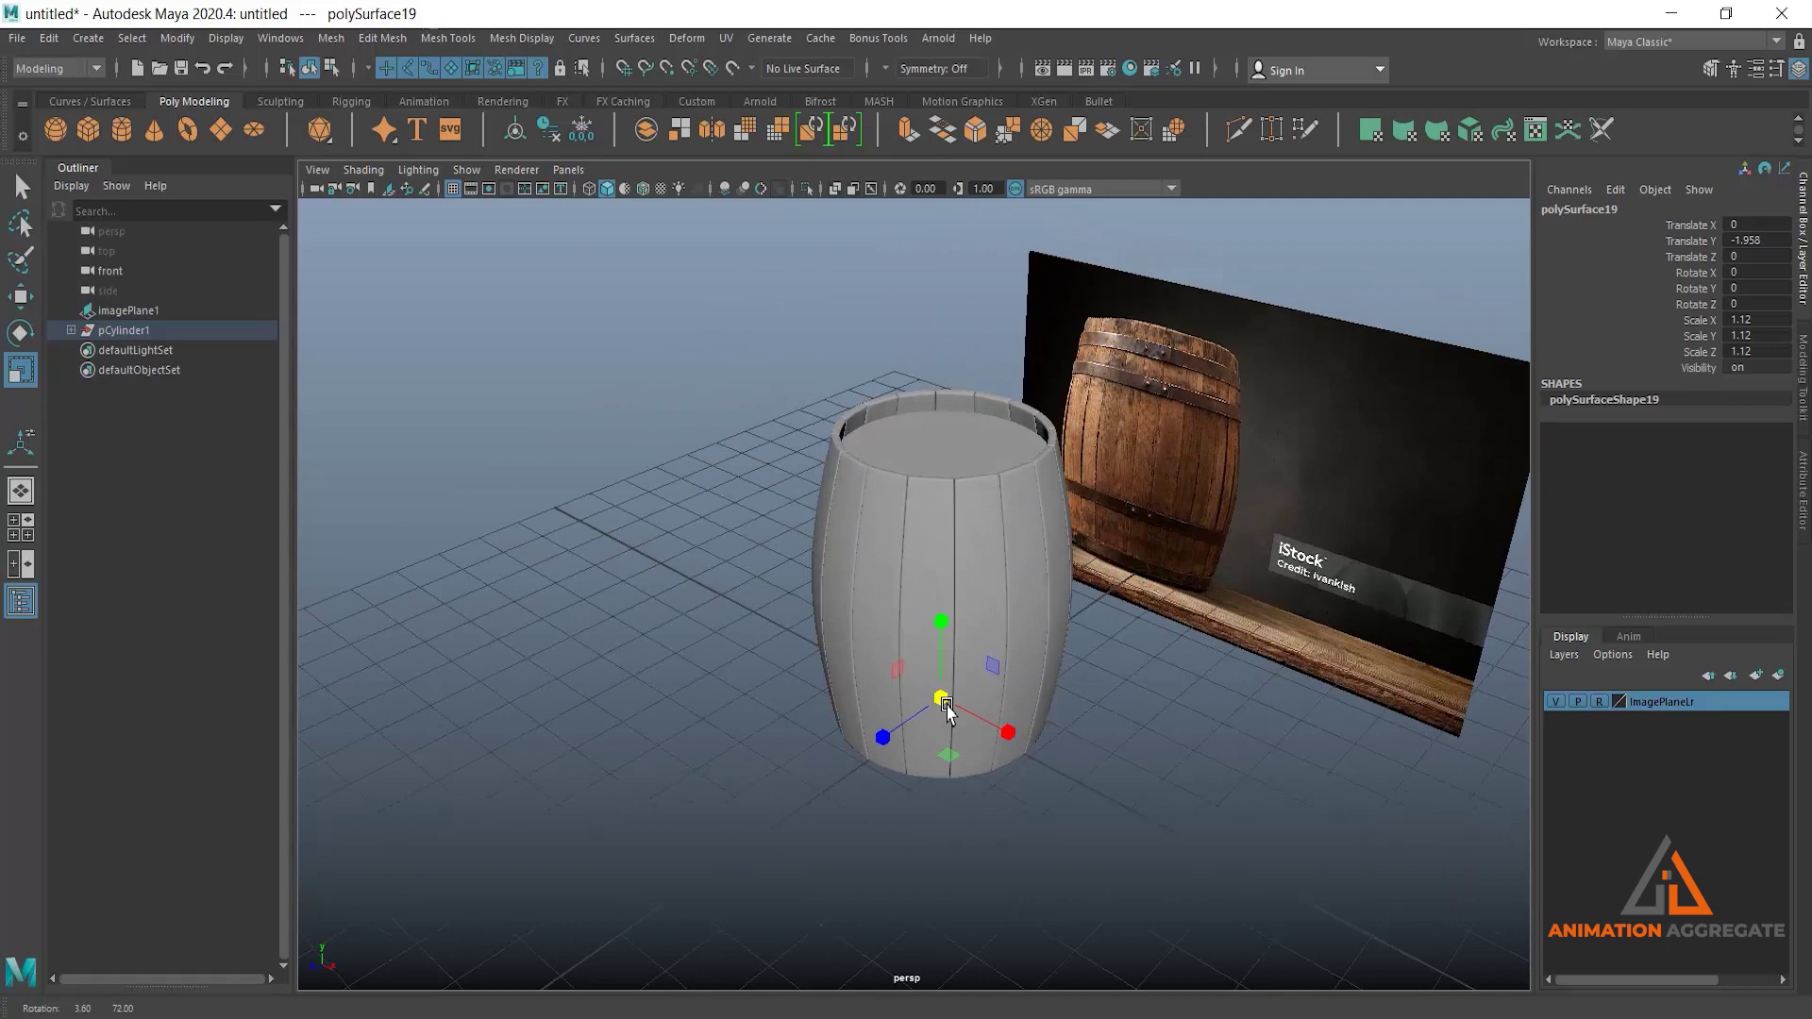
left_click_drag(948, 715, 943, 720, "alt")
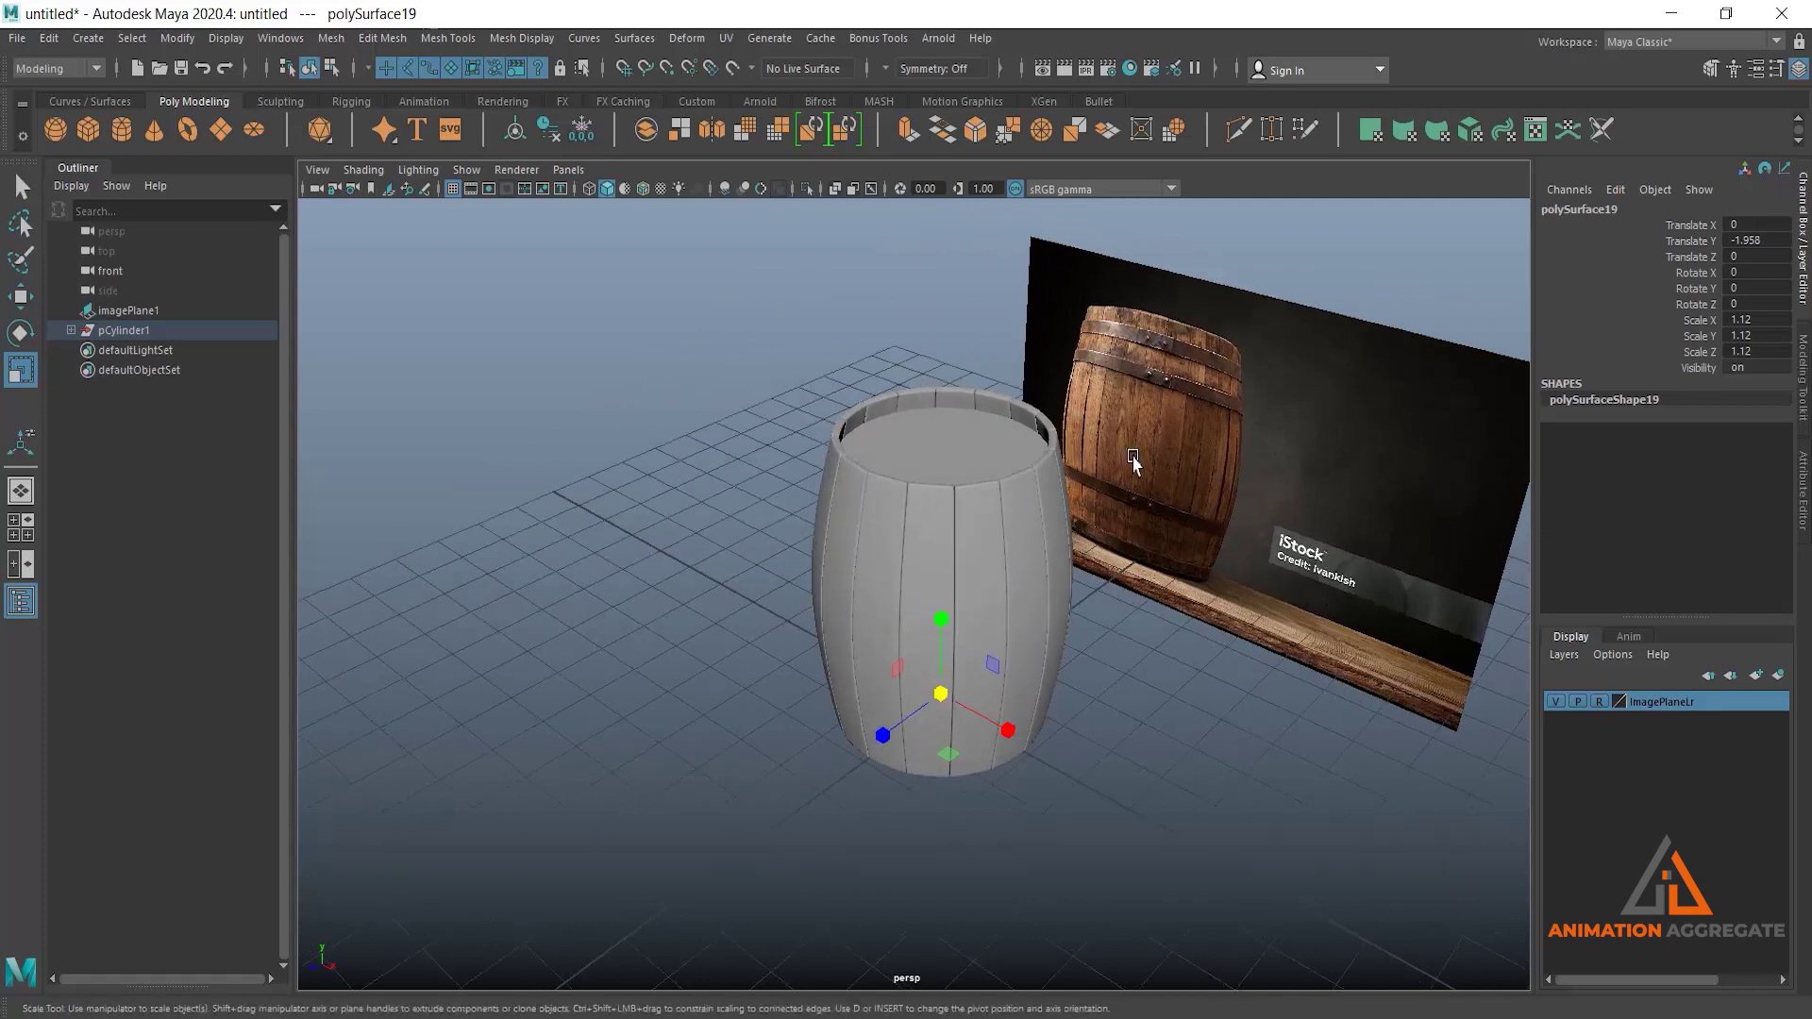
Create a polygon pipe for the barrel hoop and raise it to about 3.14 in Translate Y.
left_click_drag(889, 636, 922, 555, "alt")
left_click(305, 225)
left_click(88, 37)
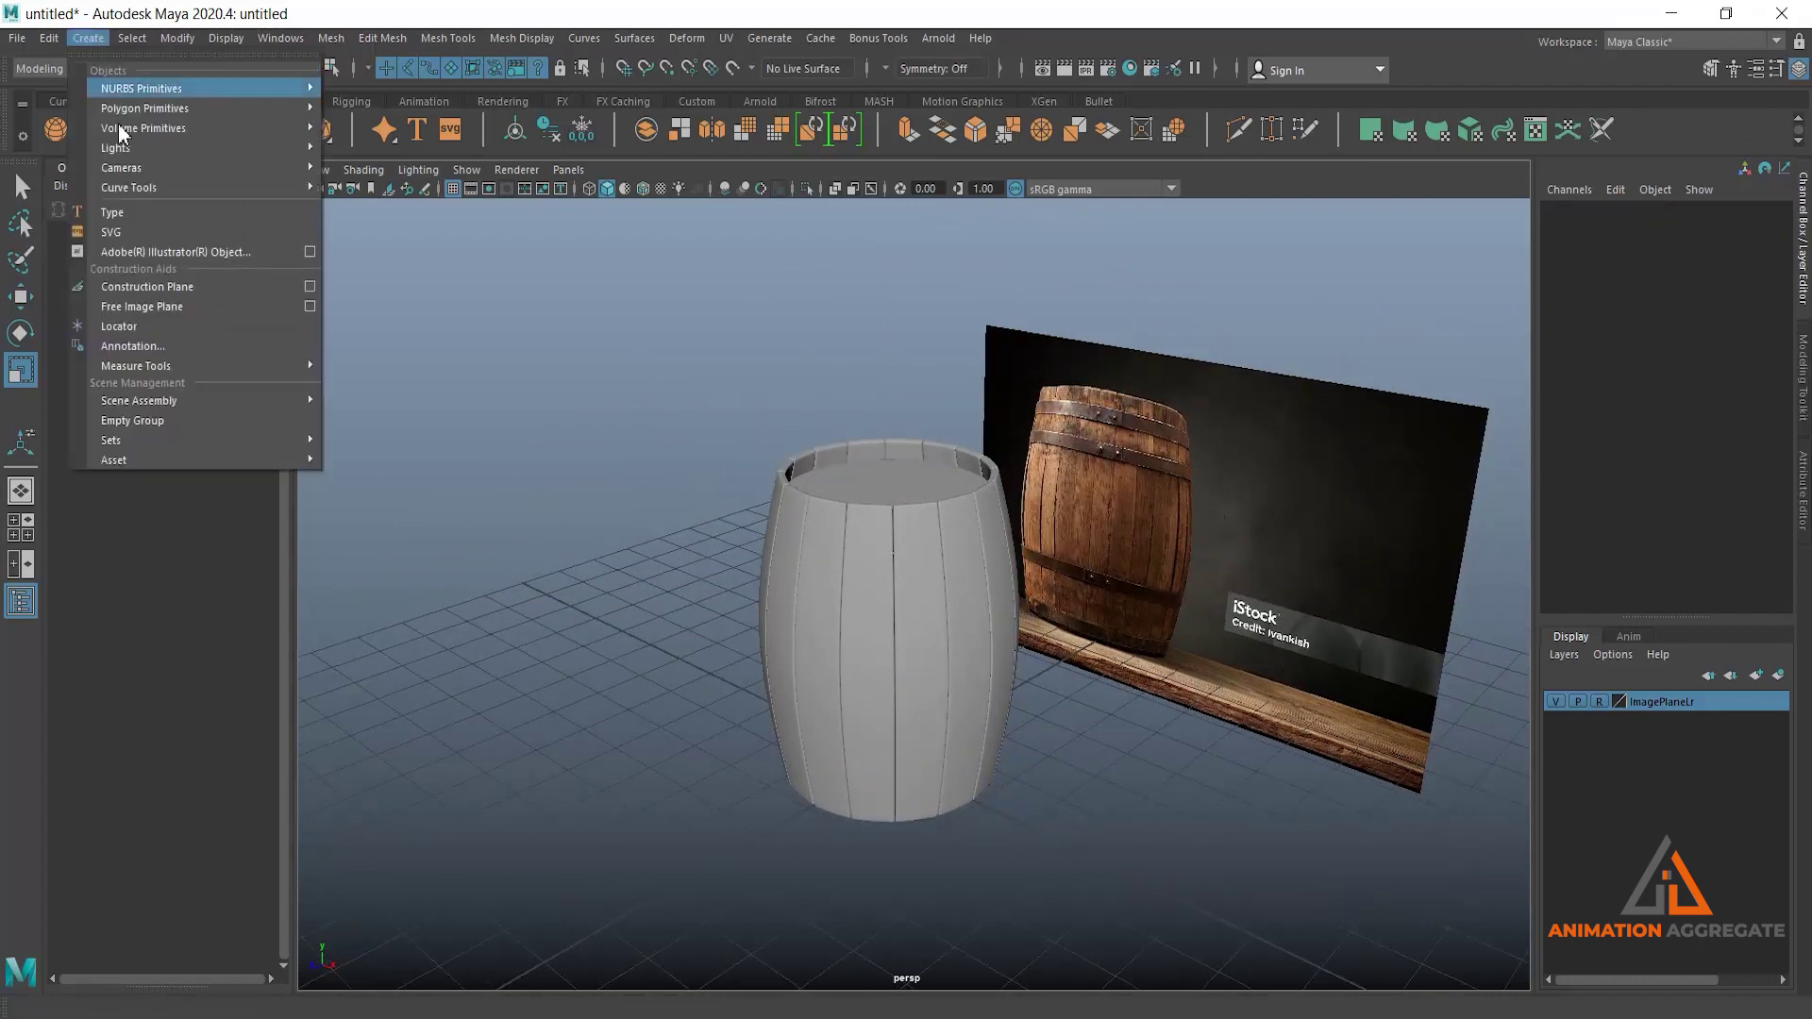
mouse_move(187, 109)
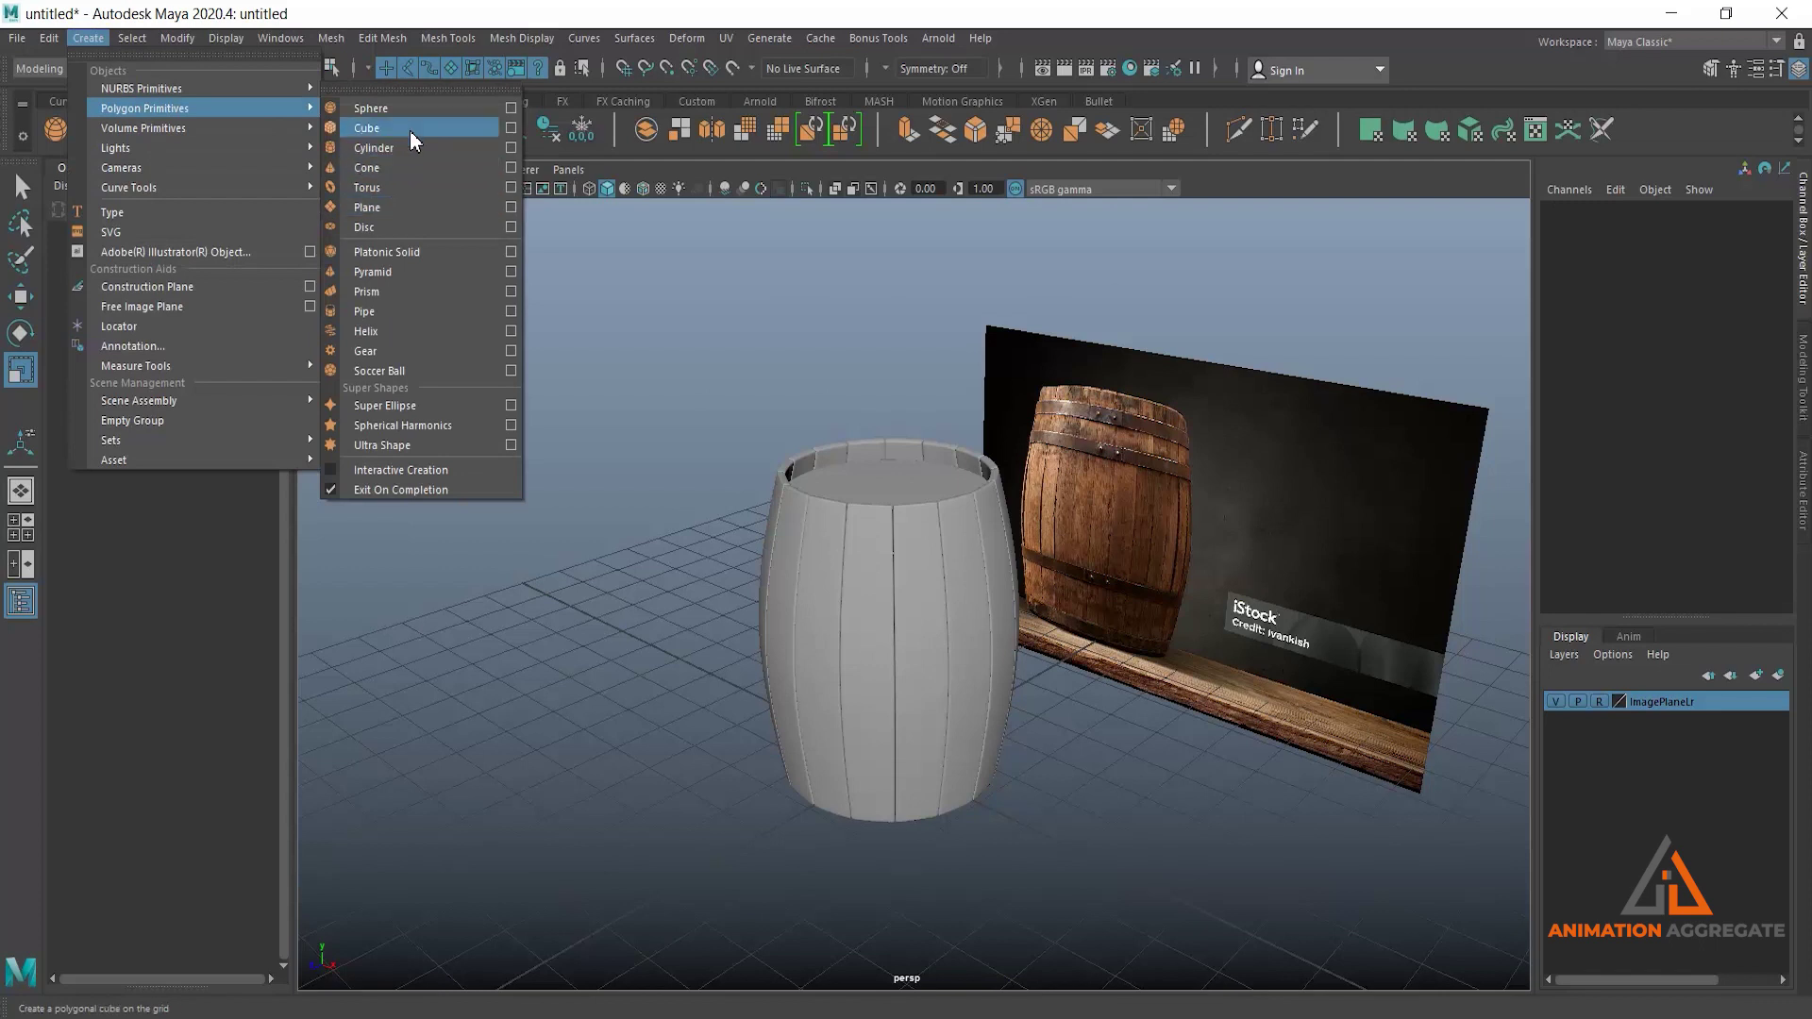
left_click(392, 310)
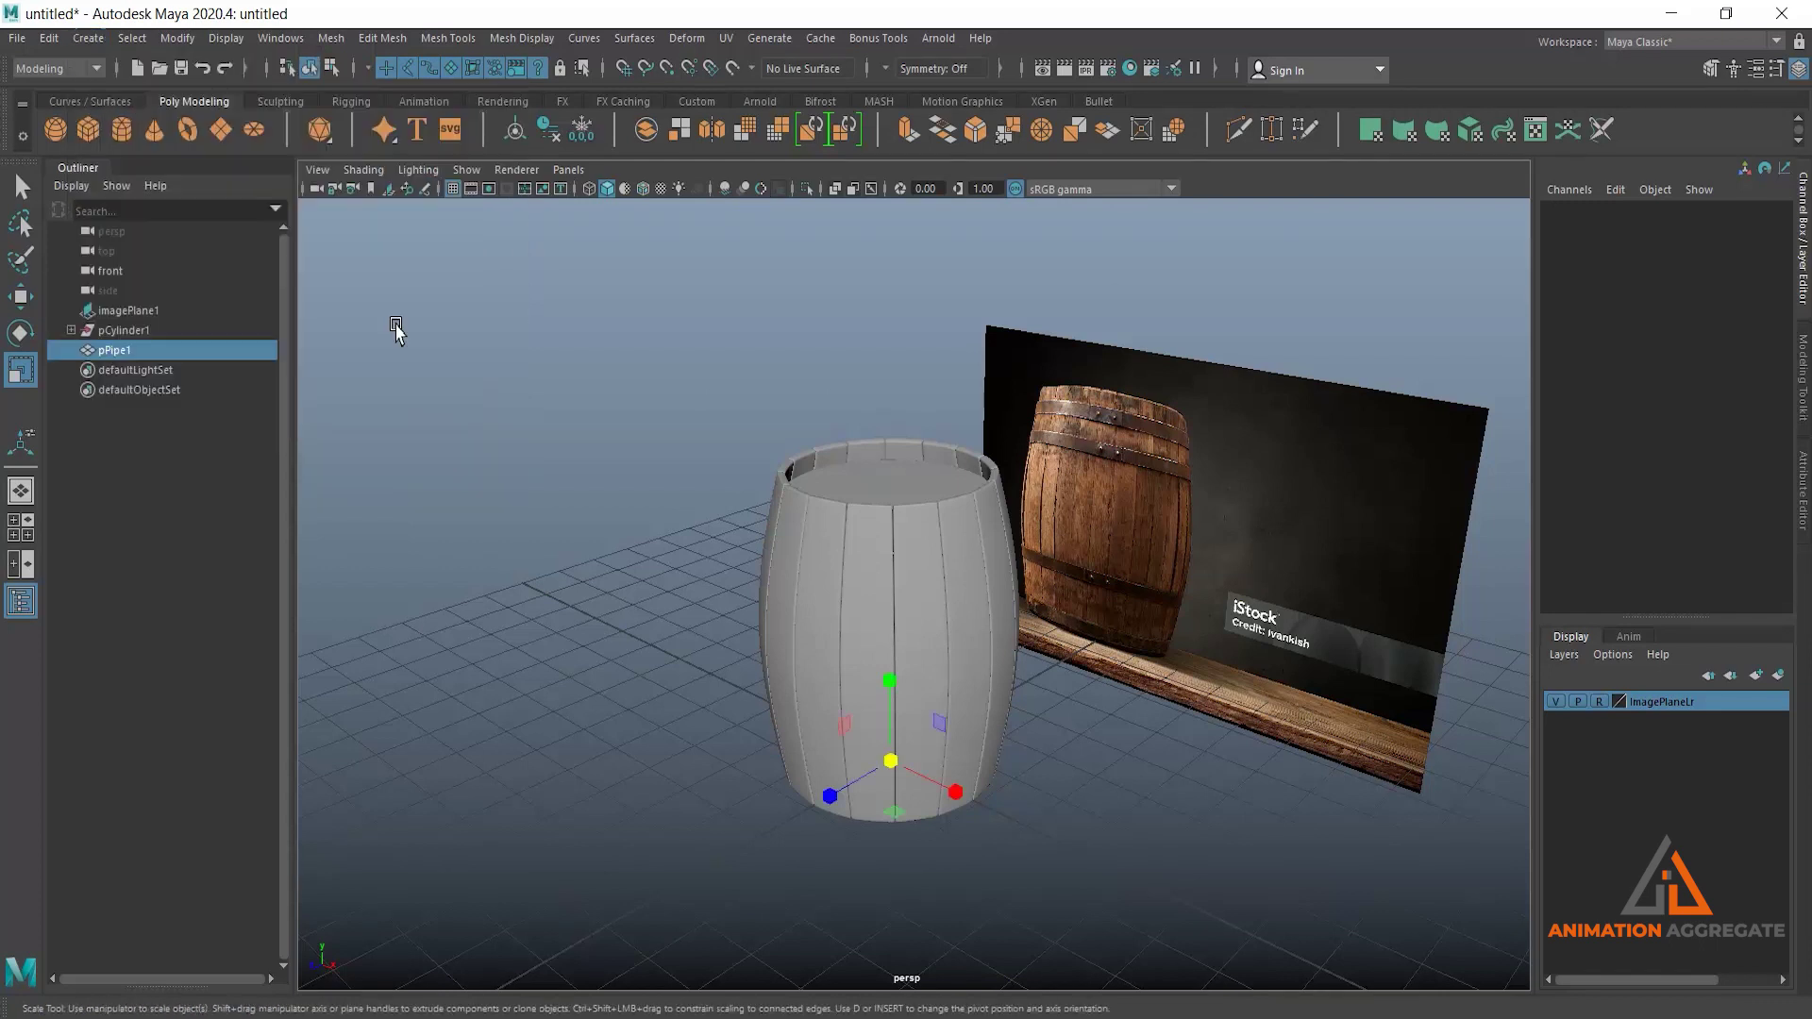
left_click_drag(393, 323, 1189, 678, "alt")
key("w")
left_click_drag(898, 680, 904, 511)
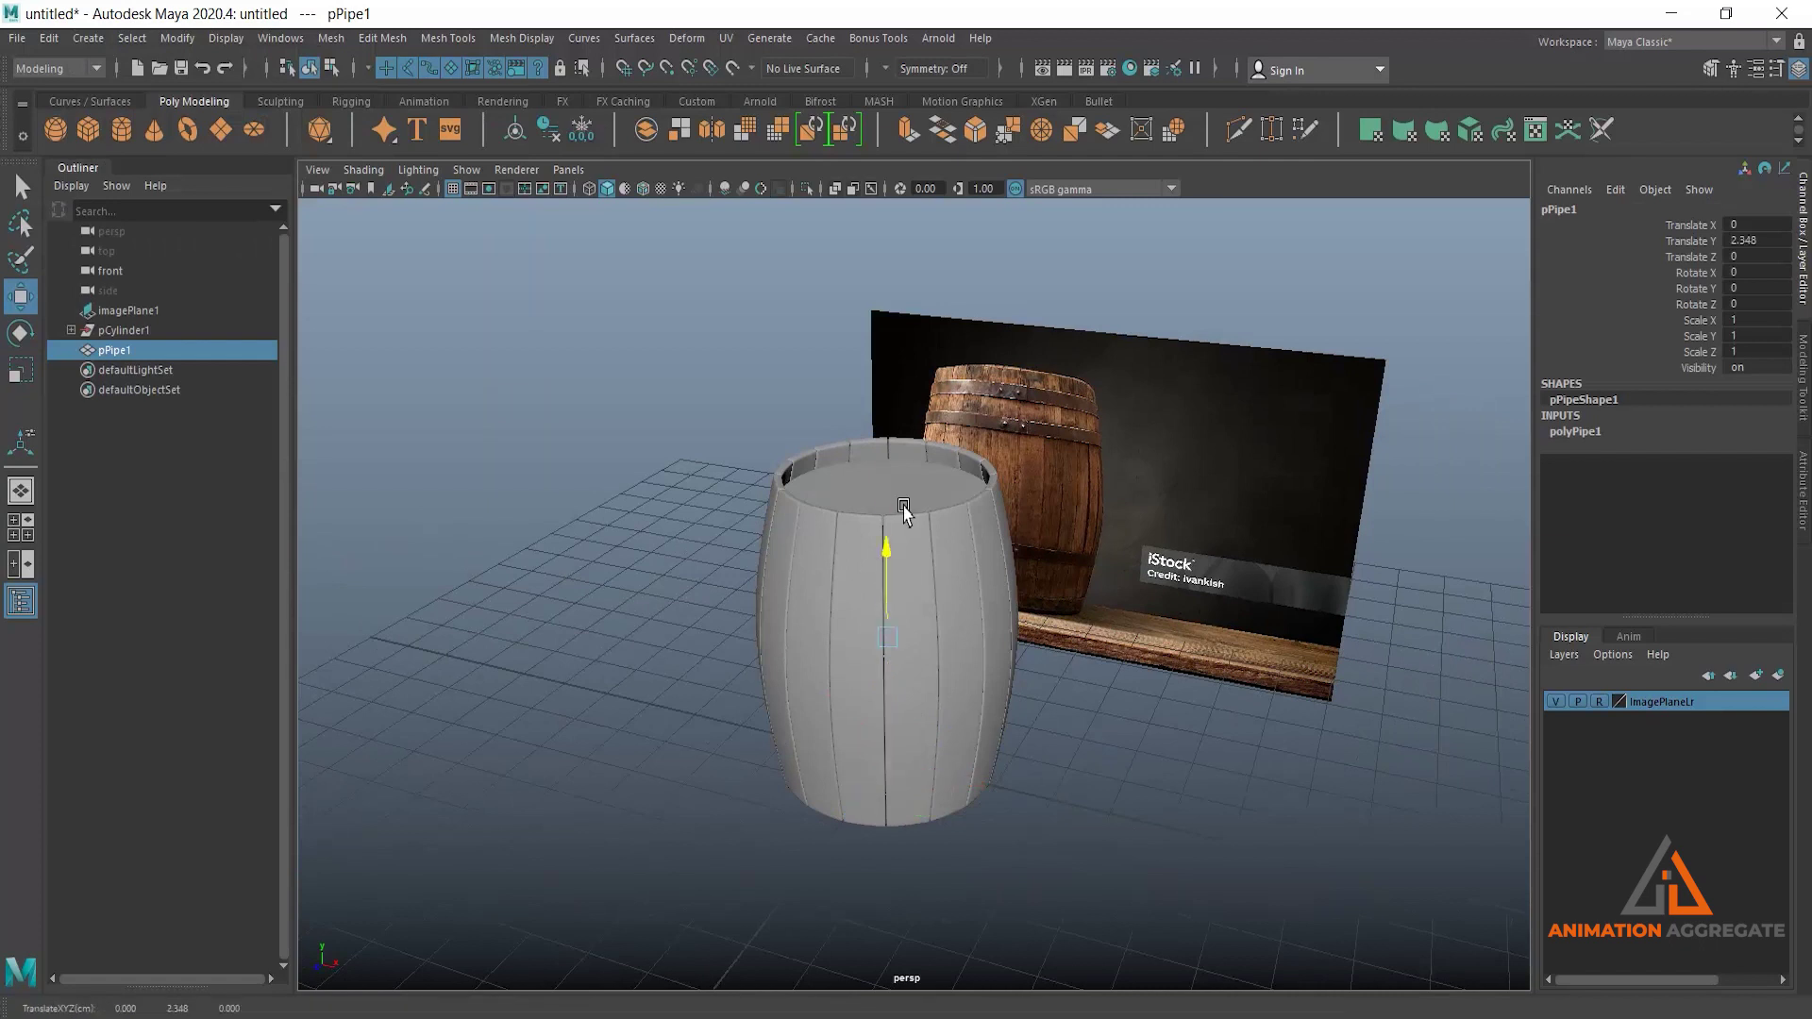
Set the hoop pipe's radius to 2.66, its height to 0.58 and its thickness to 0.1.
key("r")
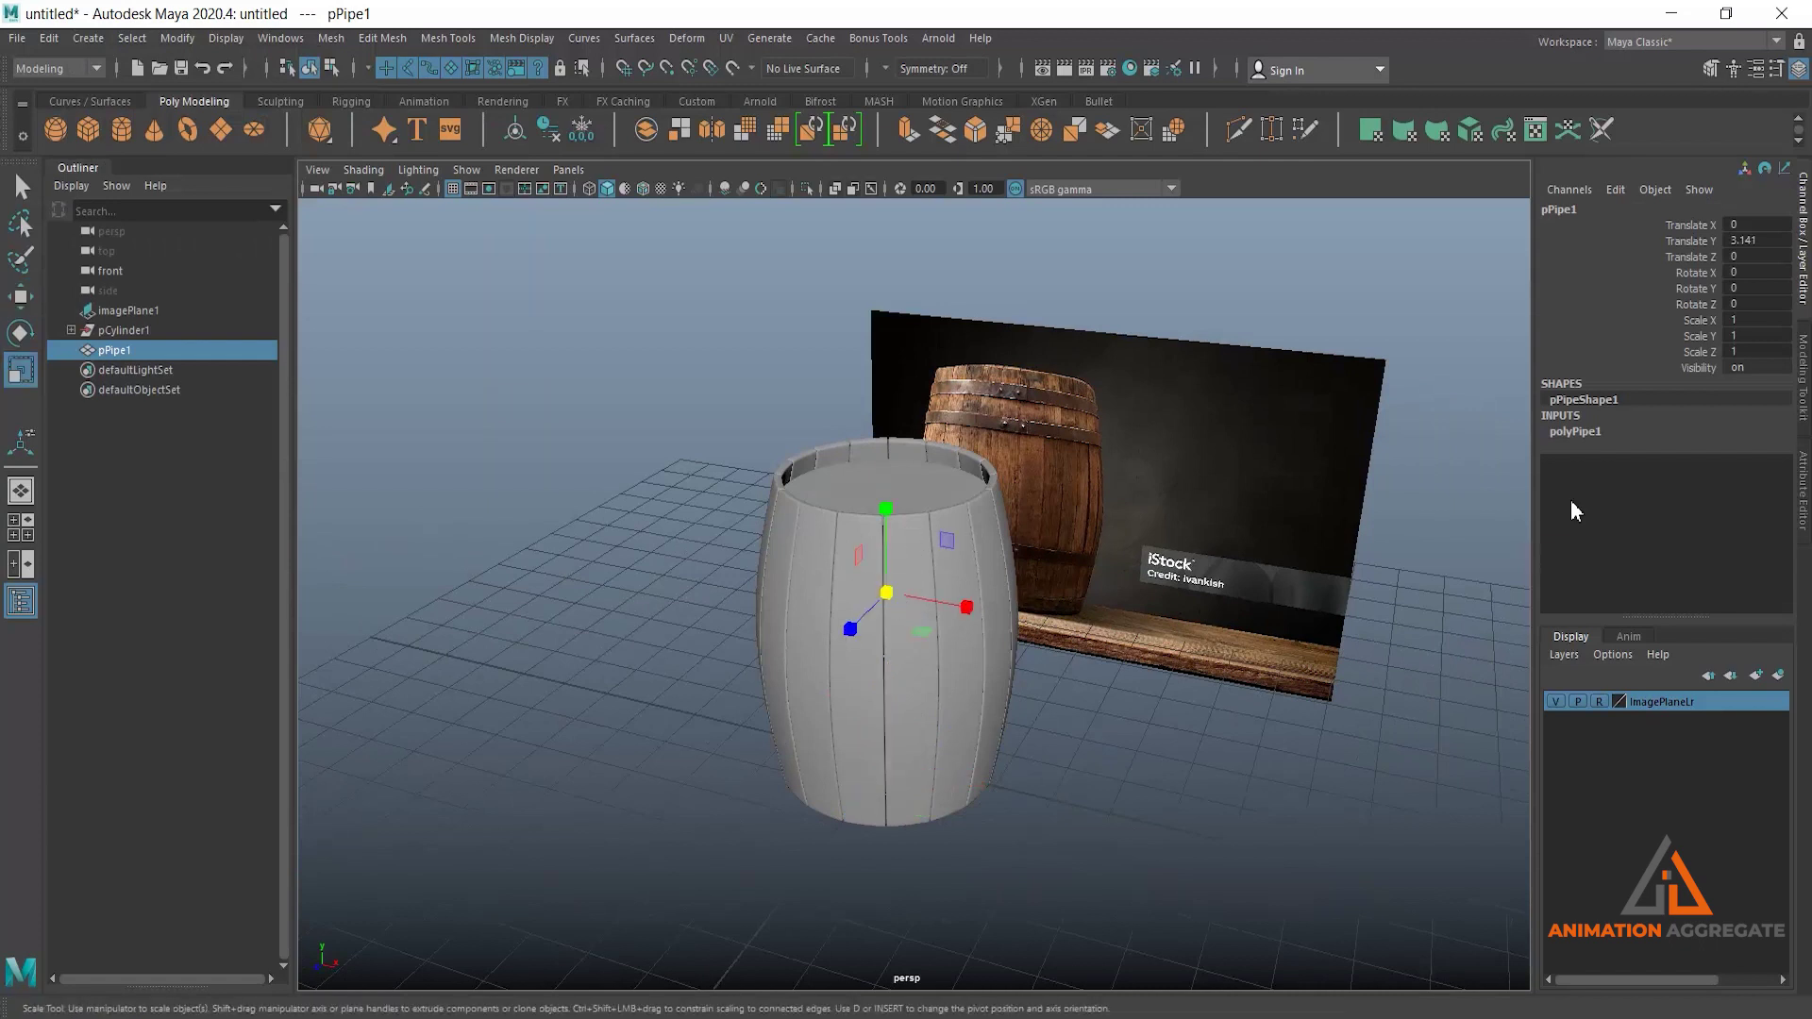
left_click(1574, 438)
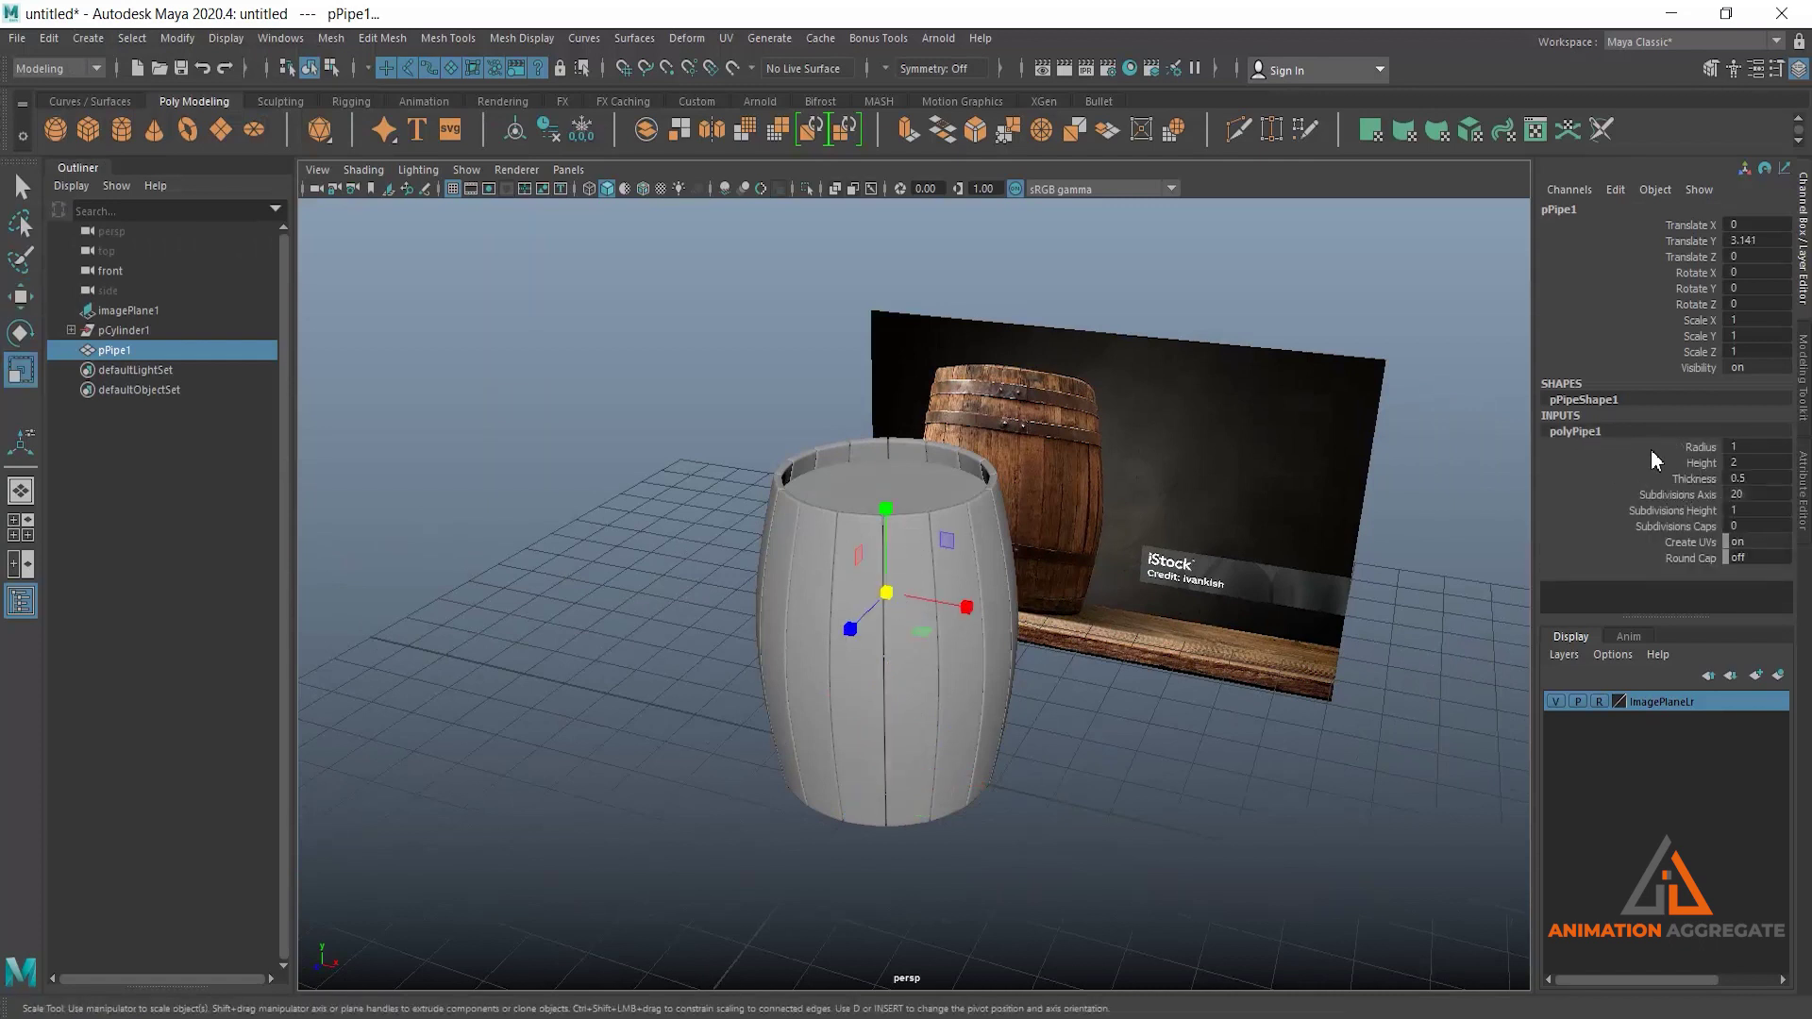
left_click(1697, 447)
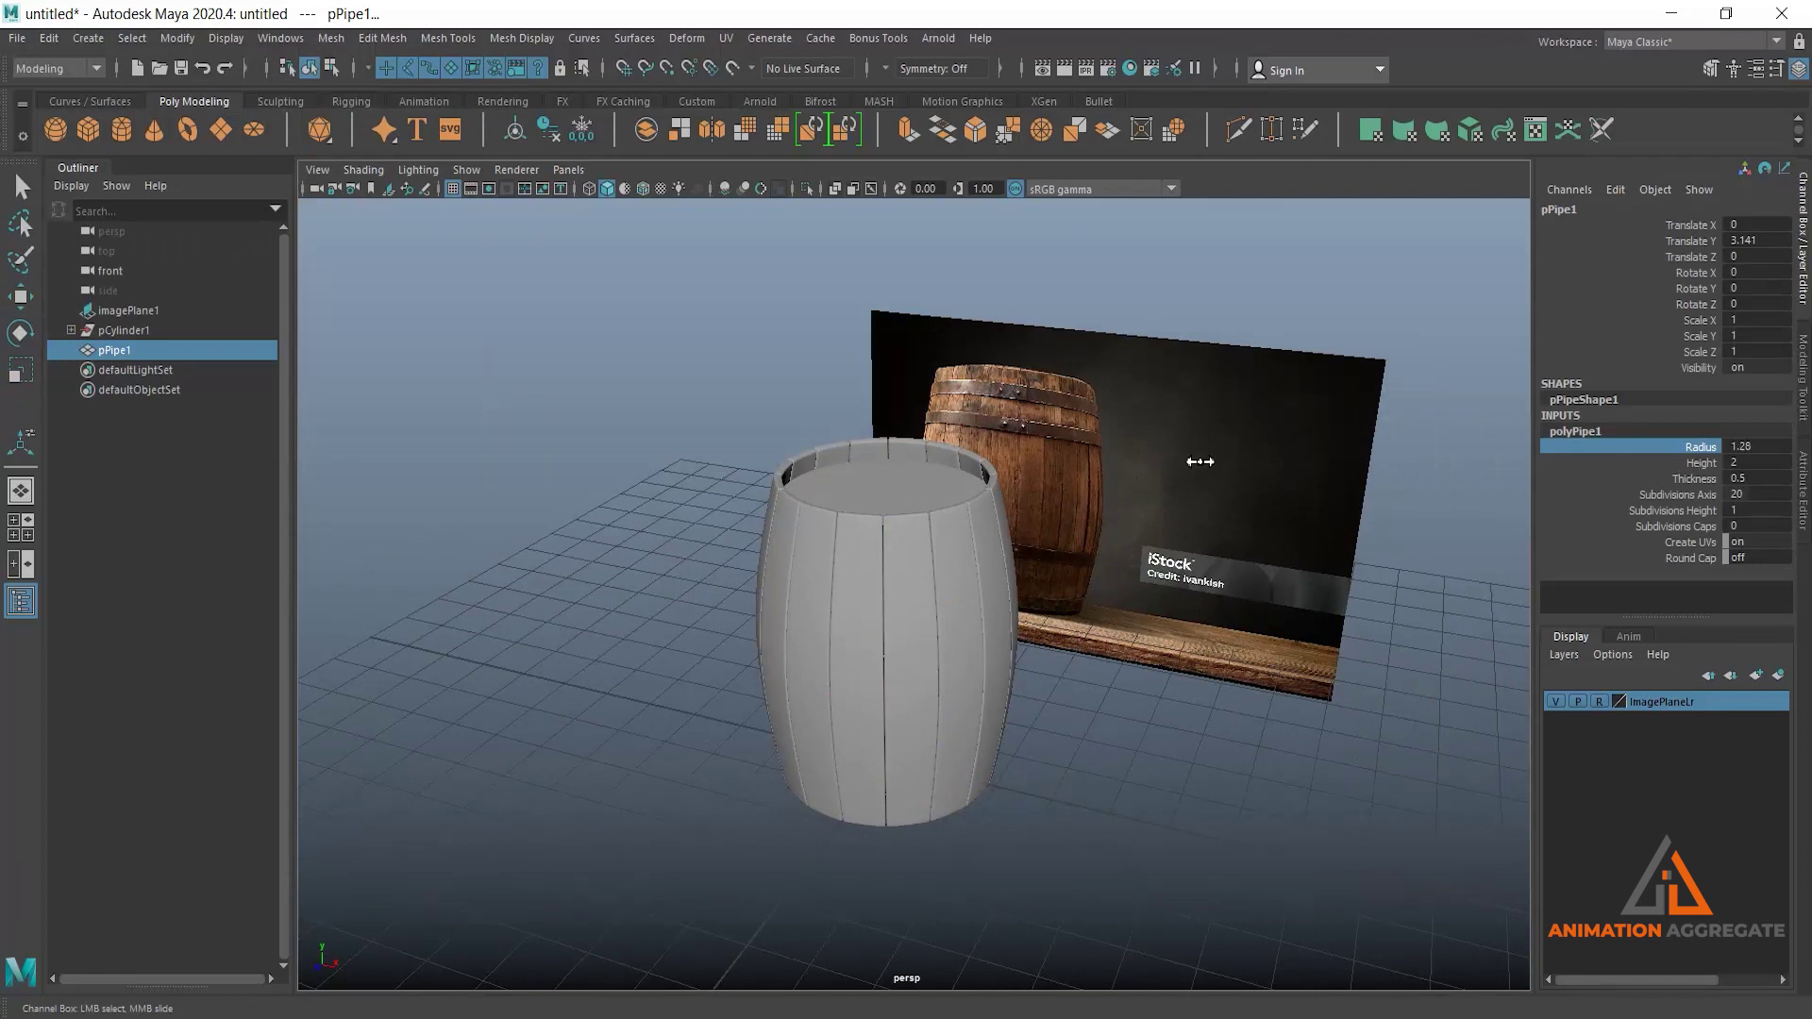
middle_click_drag(1254, 464, 1326, 457)
scroll(1213, 532, "up", 3)
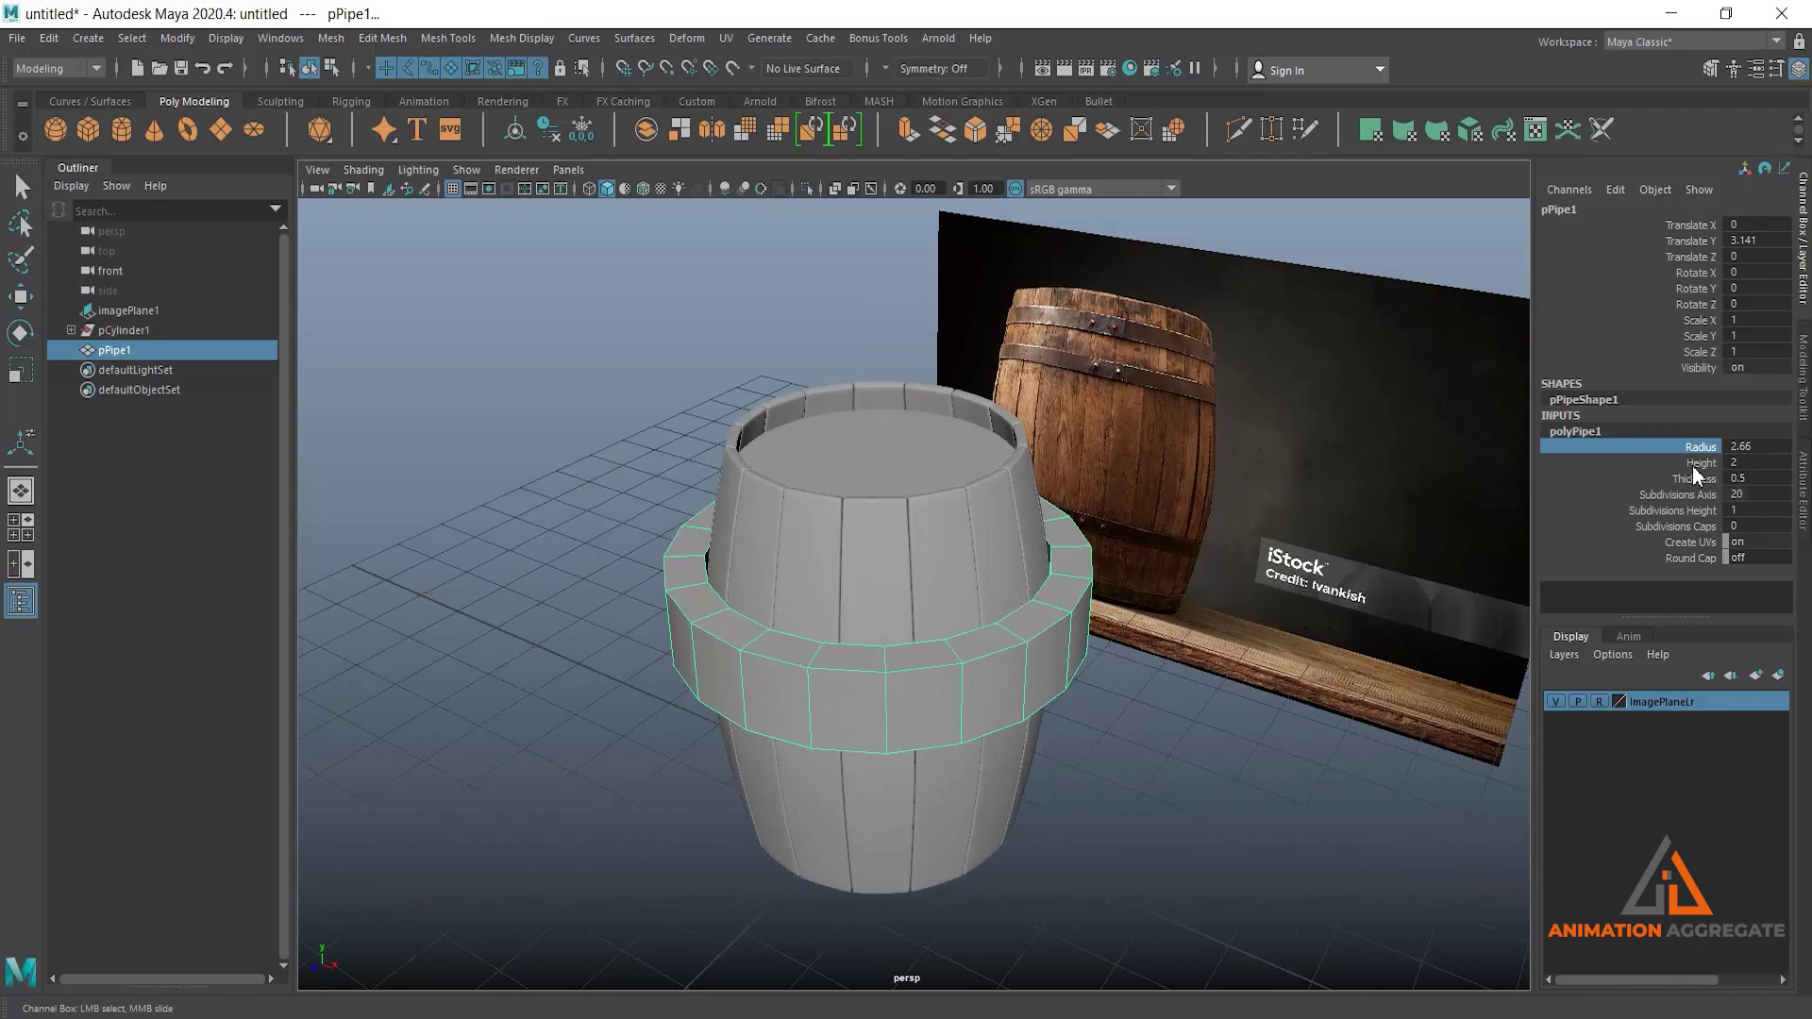
middle_click_drag(1266, 514, 1157, 576)
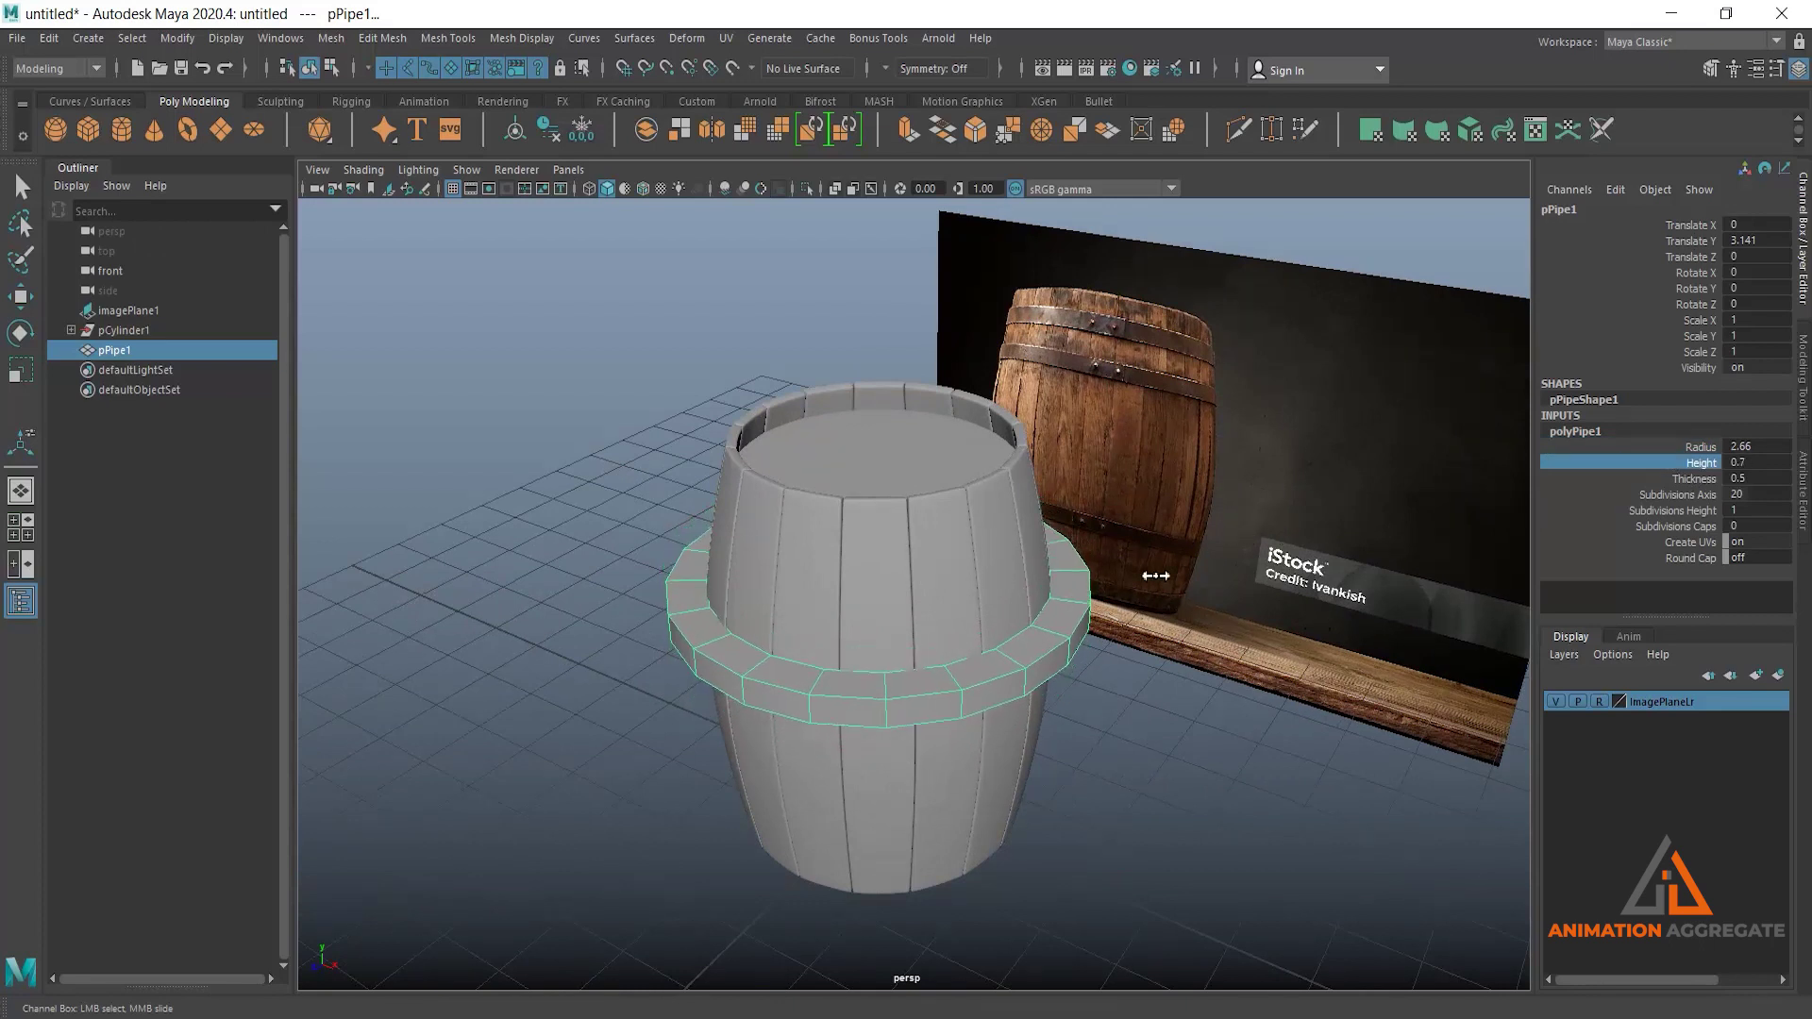
scroll(1129, 597, "up", 5)
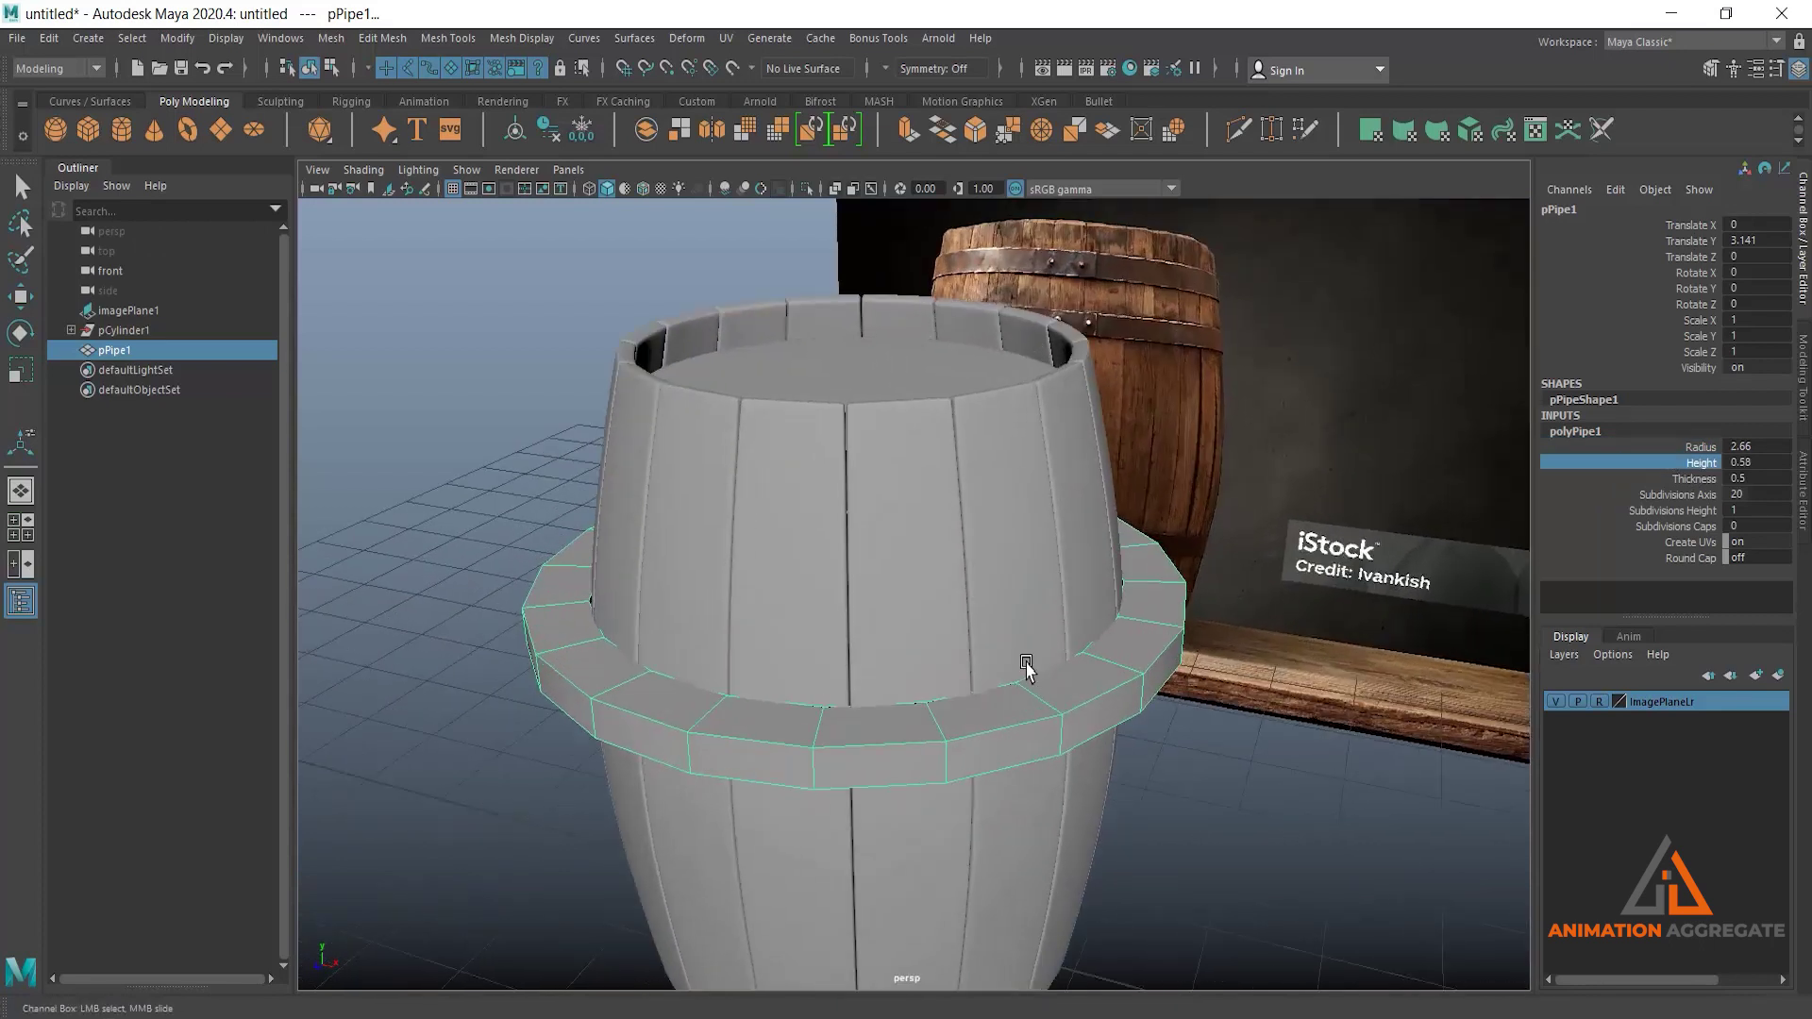
left_click(1696, 479)
middle_click_drag(1444, 486, 1406, 506)
Raise the hoop to about 4.631 in Translate Y to match the upper hoop in the front-view reference.
key("space")
key("space")
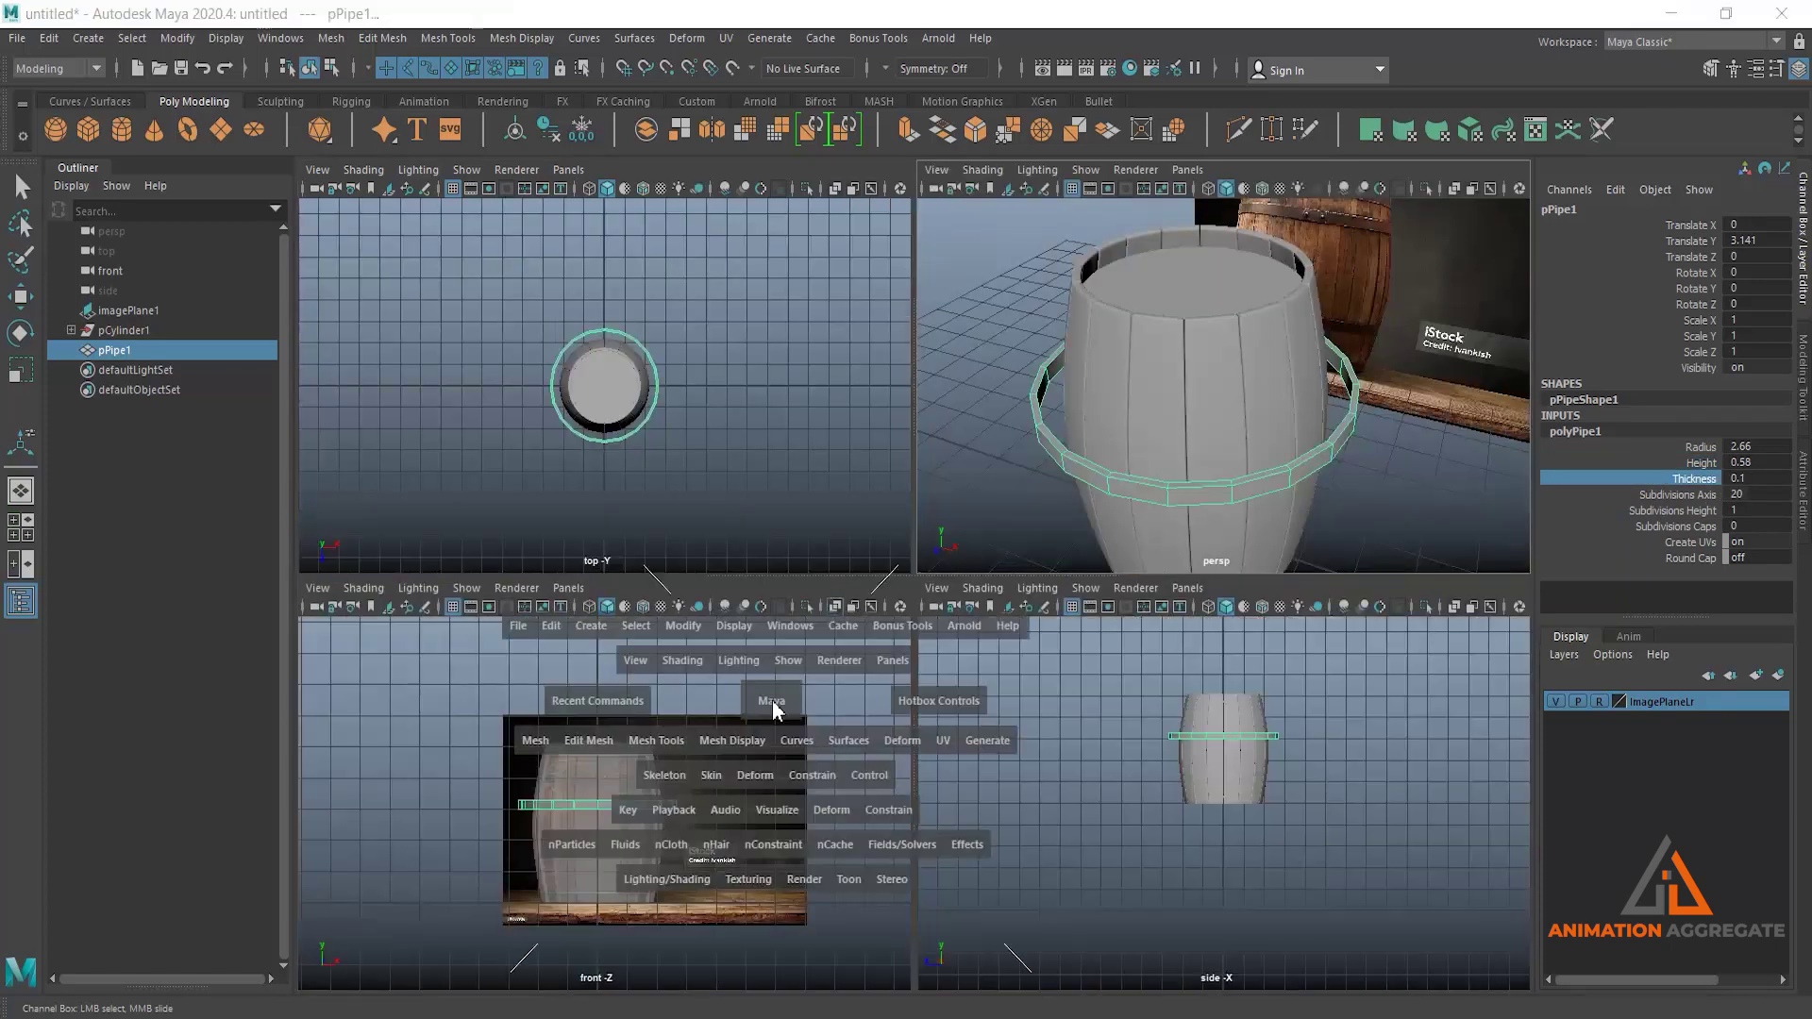
key("w")
left_click_drag(897, 515, 890, 398)
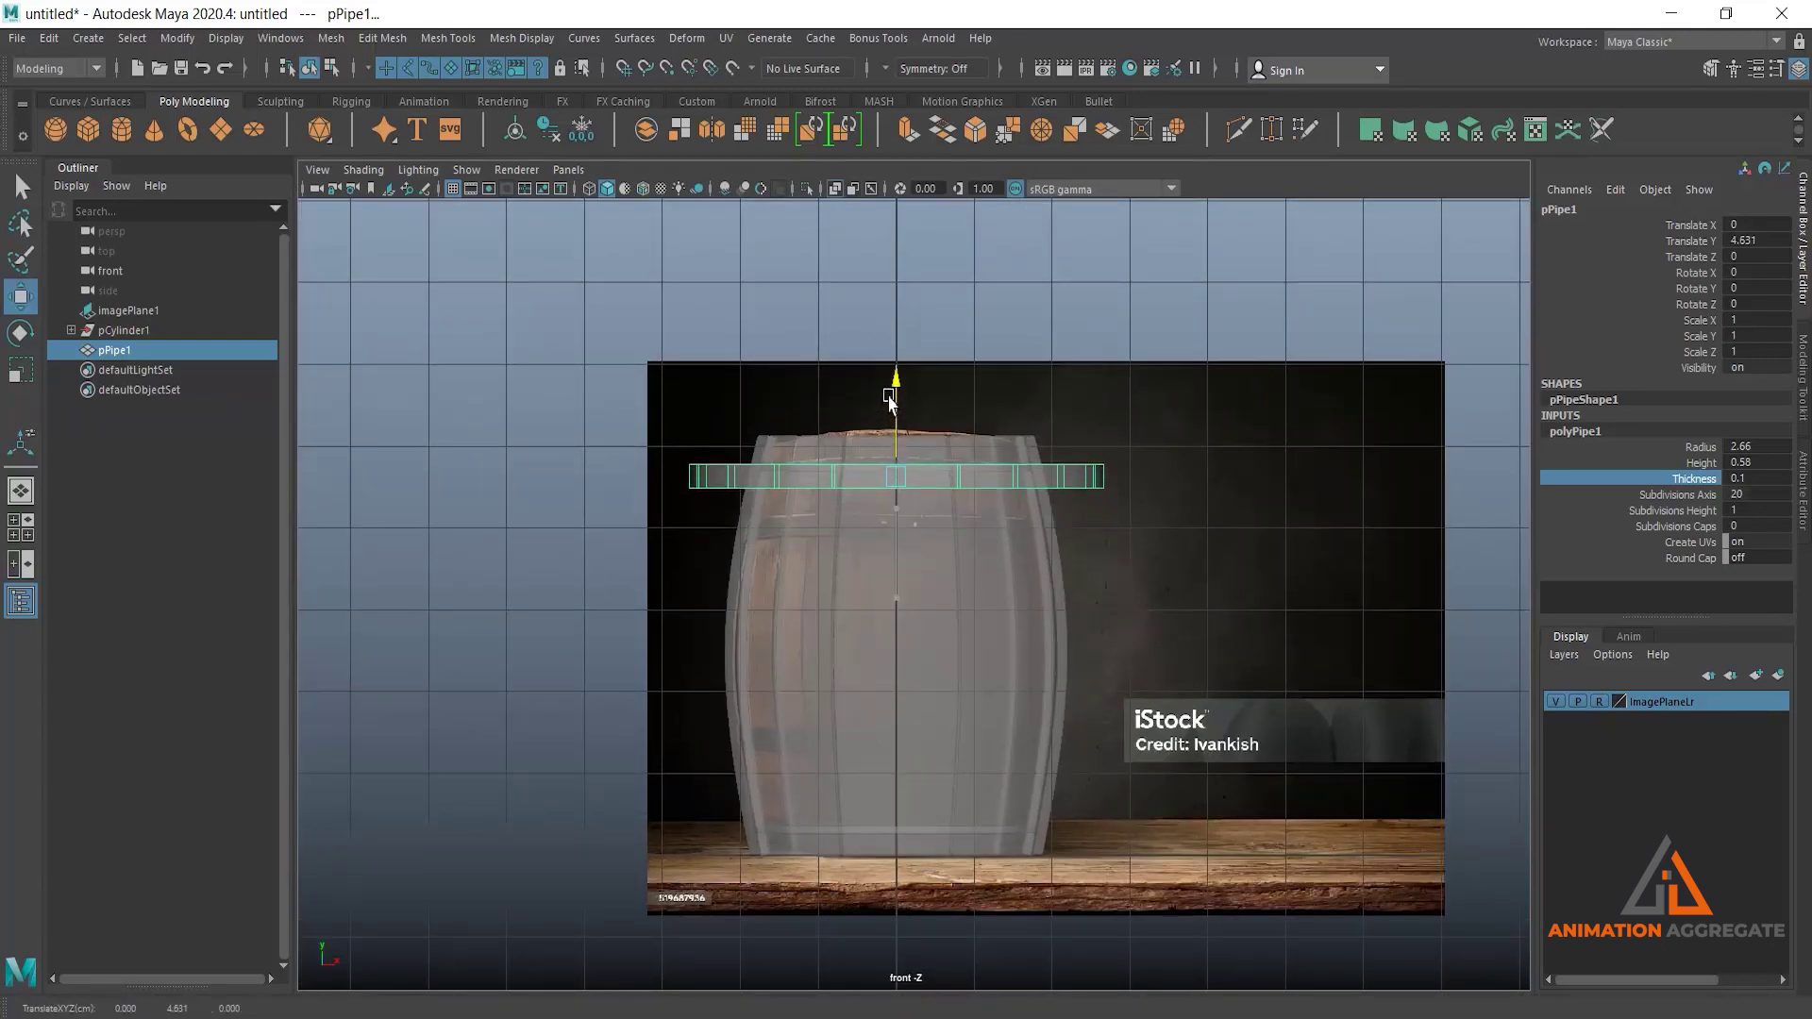
scroll(943, 420, "up", 5)
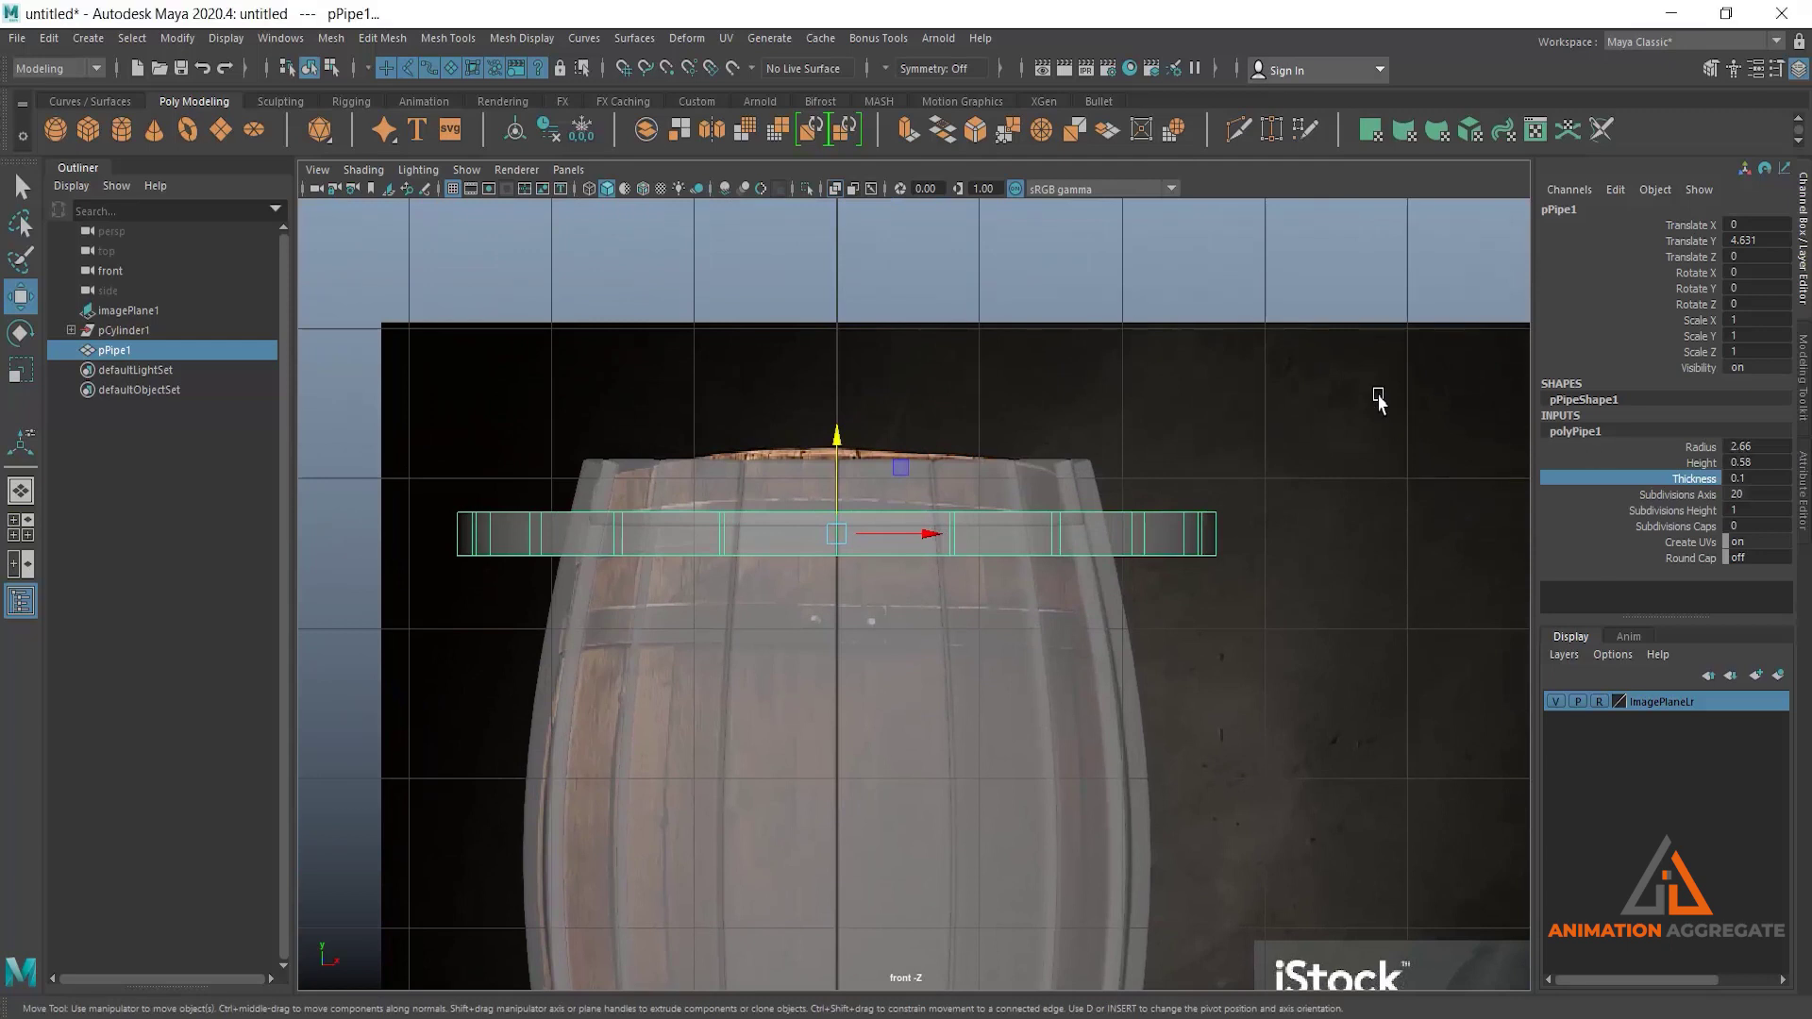
Thin the hoop to a thickness of 0.06 and tighten its radius to 1.95 so it hugs the barrel.
key("space")
key("space")
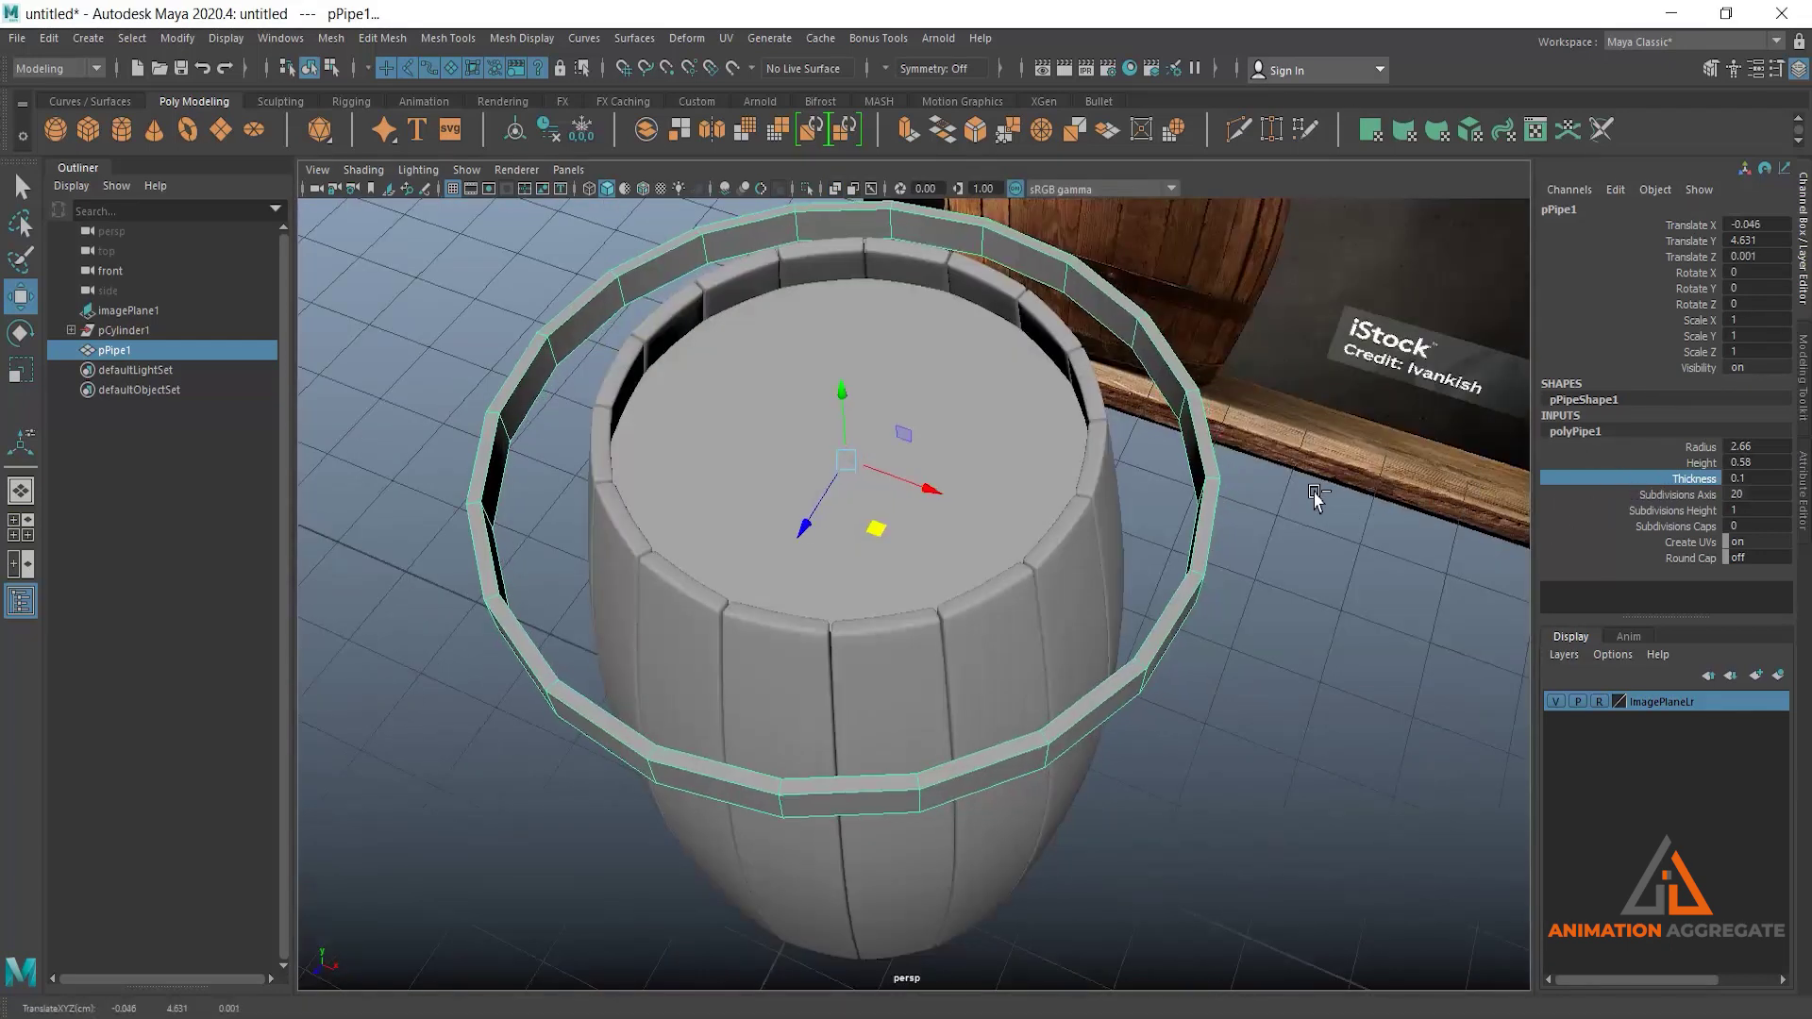
left_click(1623, 480)
middle_click_drag(1272, 488, 1148, 552)
left_click(1641, 445)
left_click_drag(1149, 552, 1132, 571, "alt")
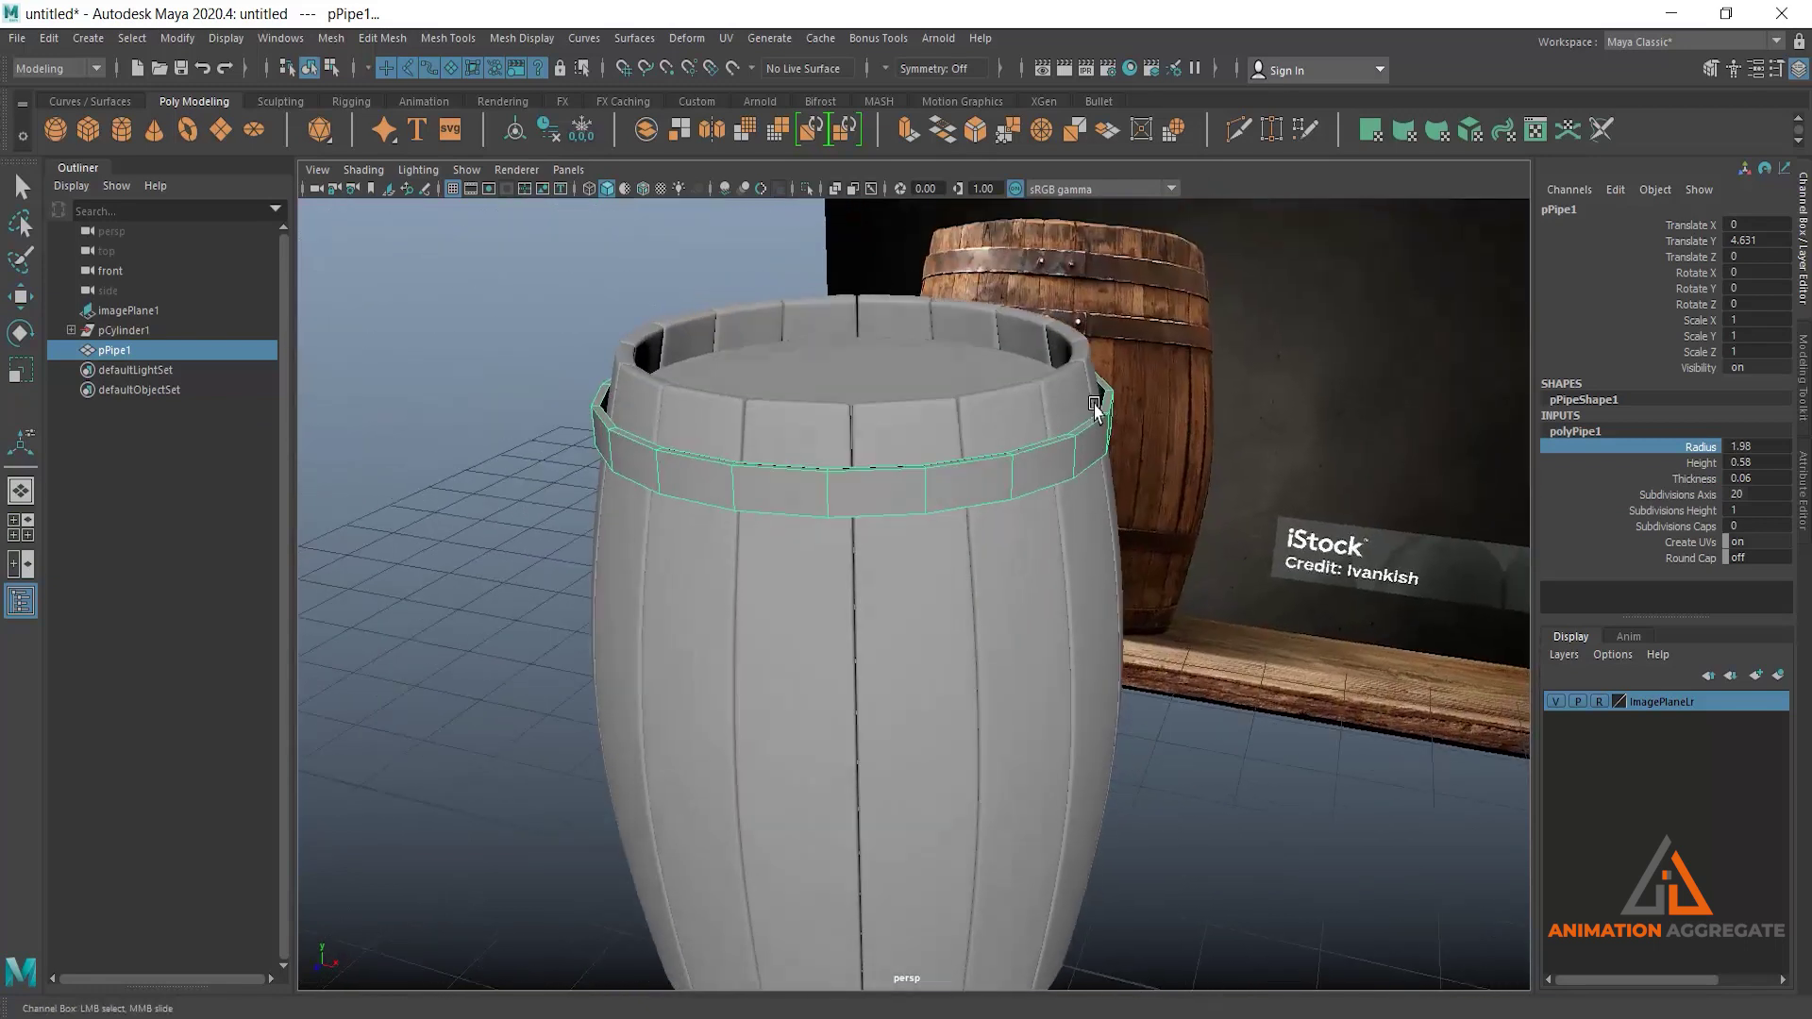
scroll(1143, 567, "up", 3)
middle_click_drag(1321, 547, 1322, 549)
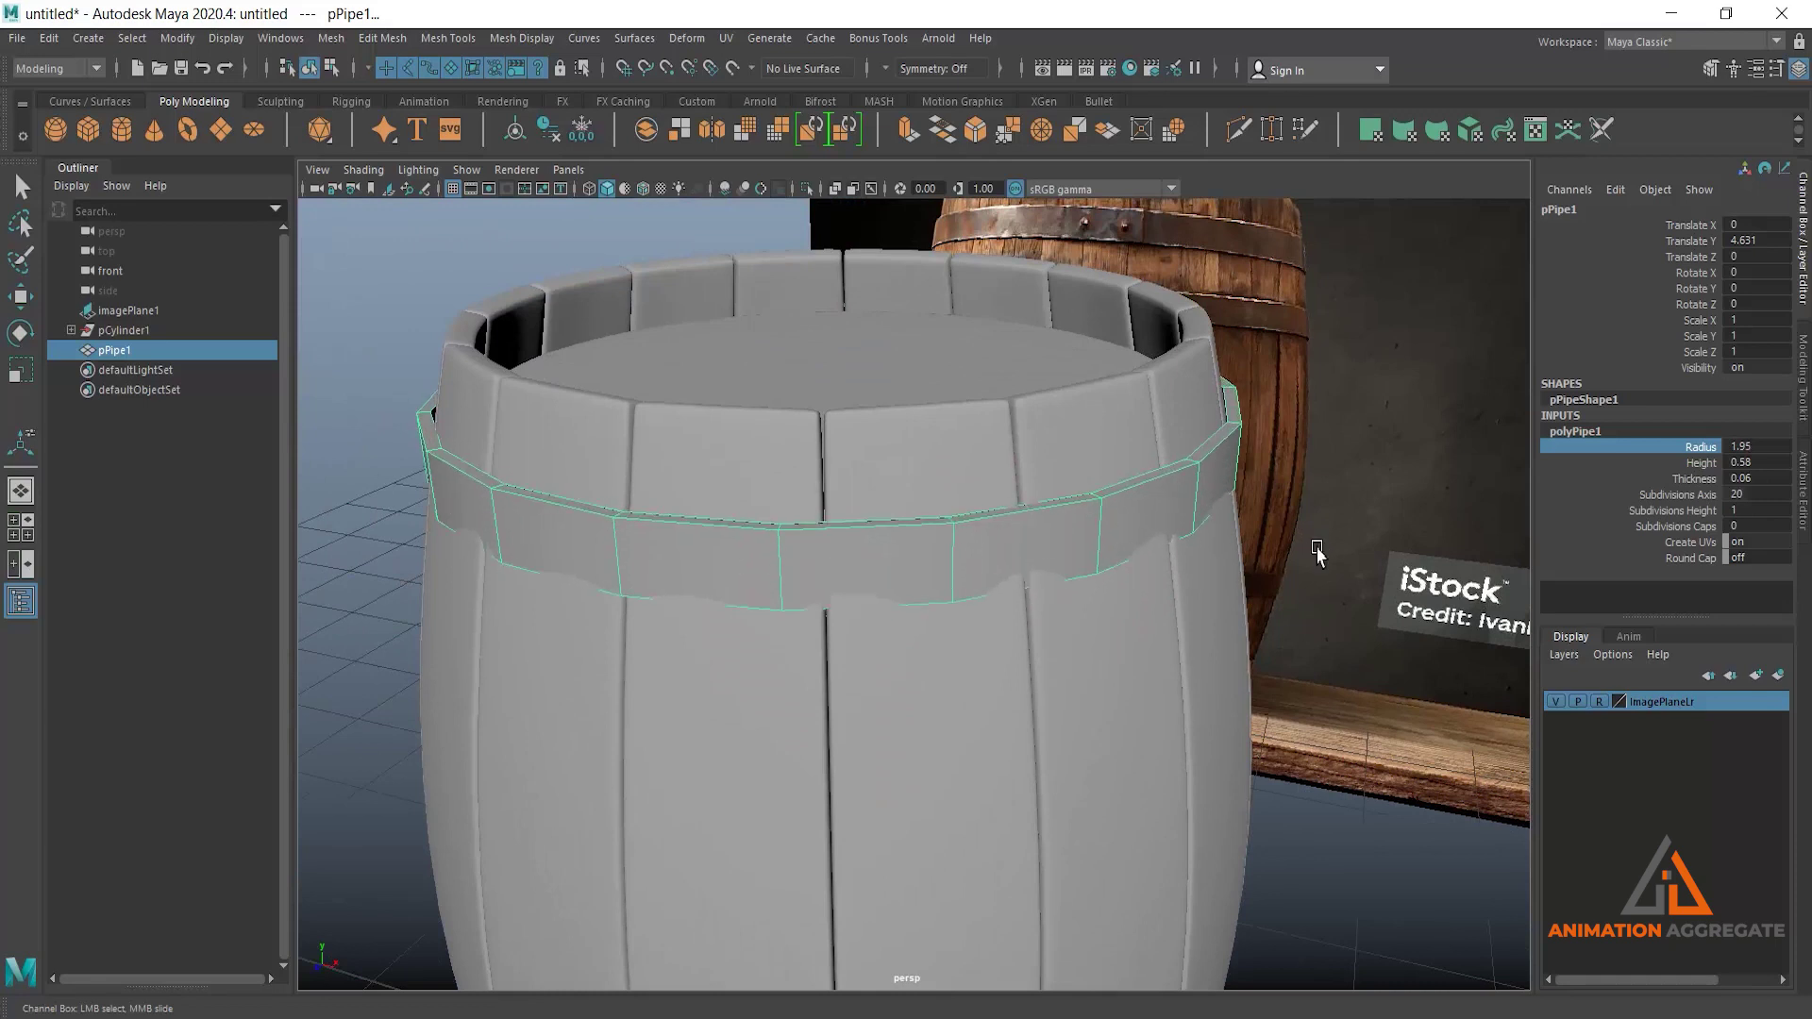
Isolate the hoop and bevel its upper and lower rim edge loops with 2 segments.
mouse_move(1160, 485)
right_mouse_down()
mouse_move(1145, 506)
mouse_move(1173, 505)
right_mouse_up()
key("w")
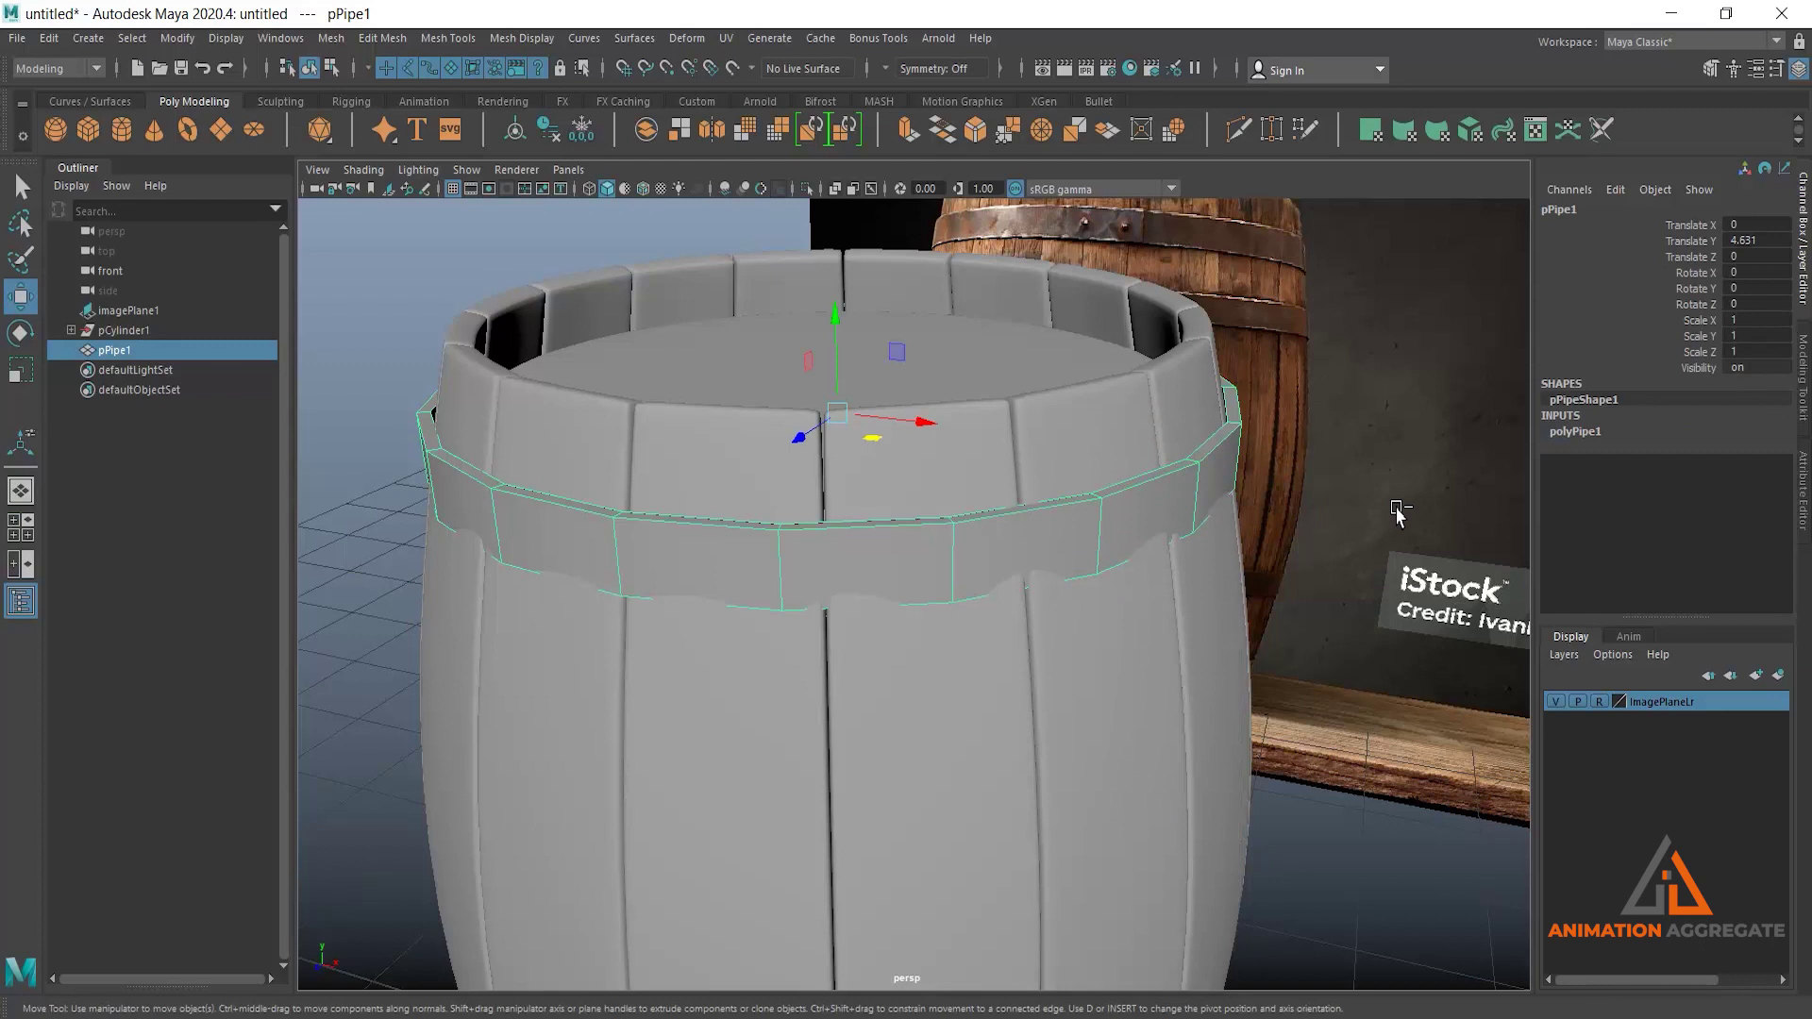
key("ctrl+1")
right_click_drag(1136, 534, 1133, 448)
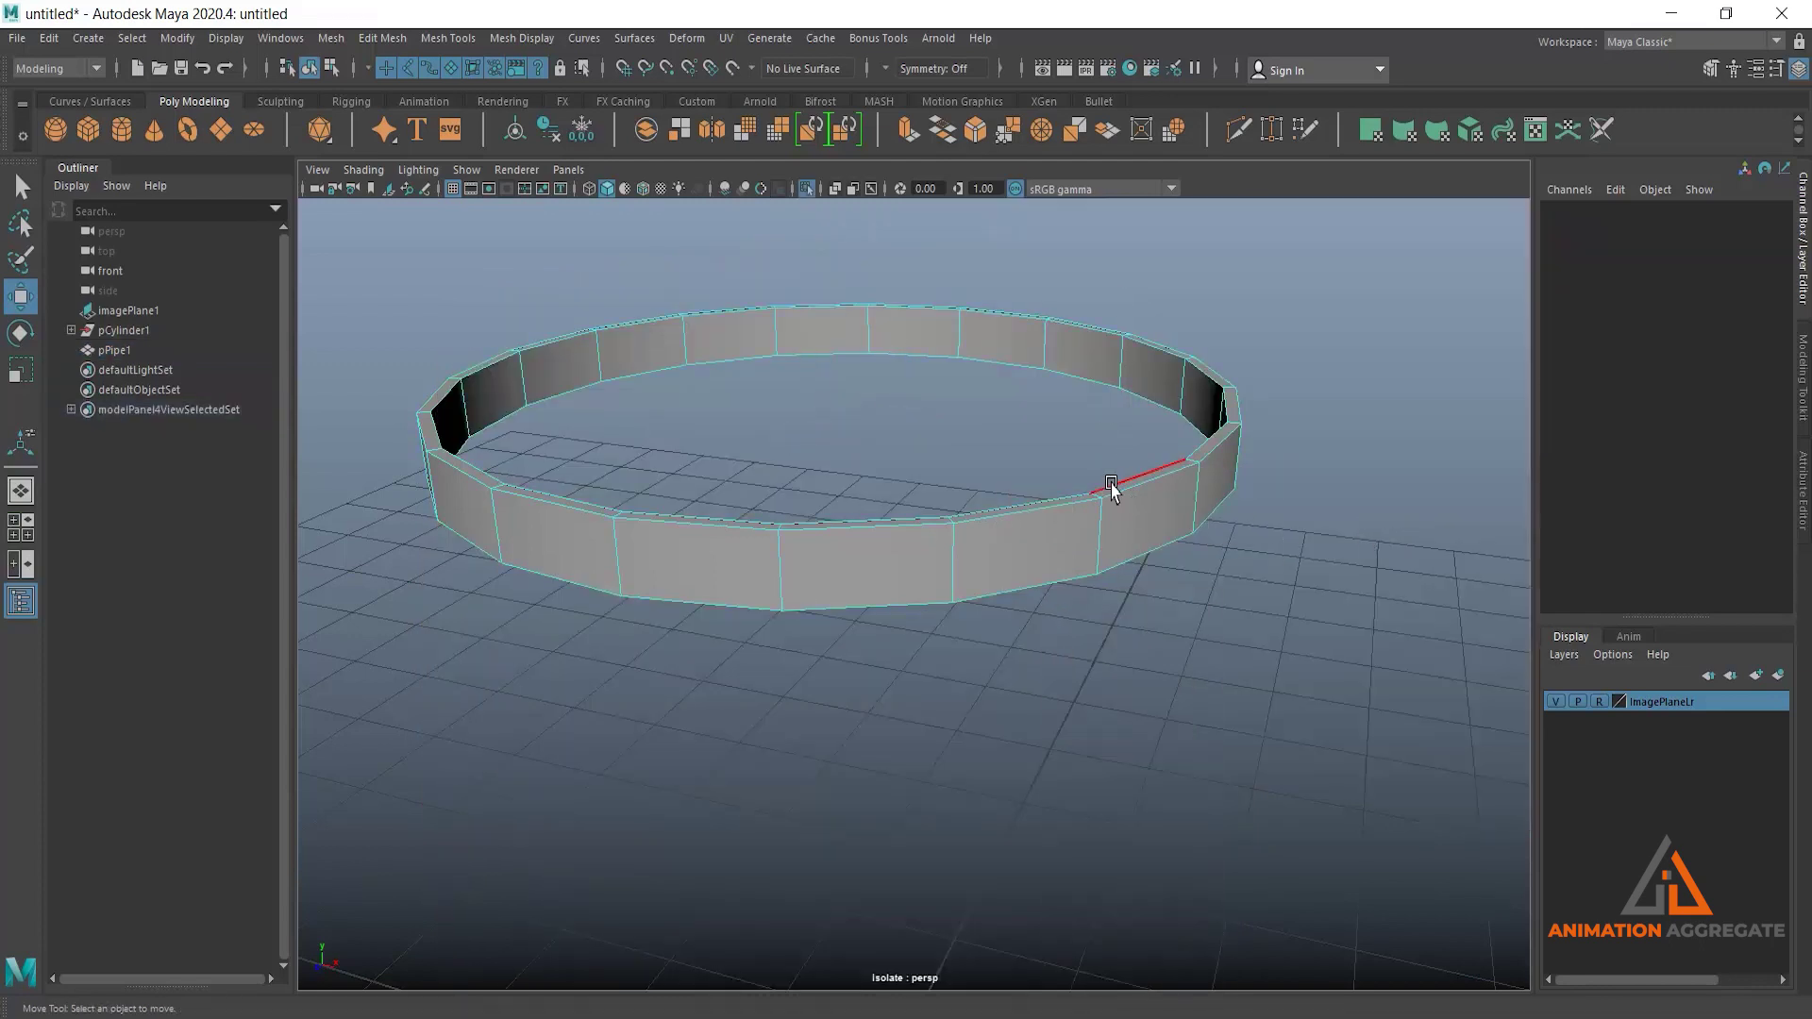
left_click(1123, 491)
double_click(1124, 491)
double_click(950, 563)
left_click_drag(950, 562, 862, 506, "alt")
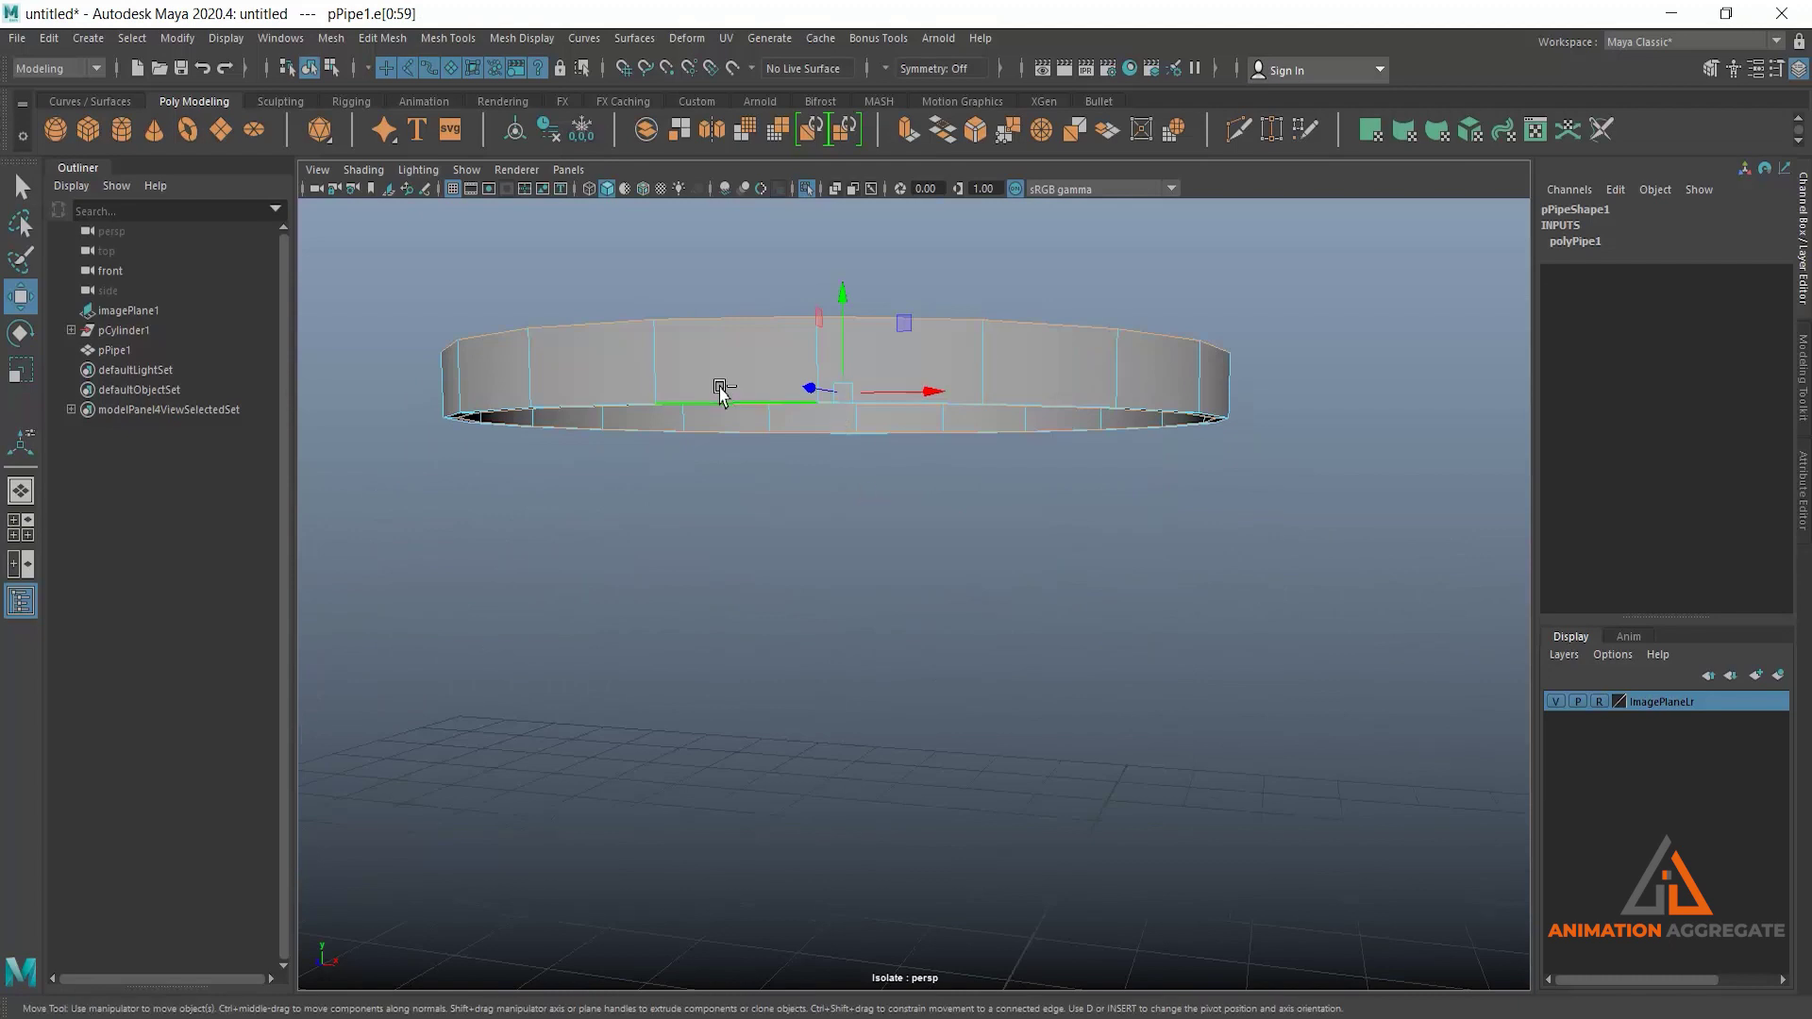
left_click_drag(919, 379, 911, 408, "alt")
scroll(904, 503, "down", 3)
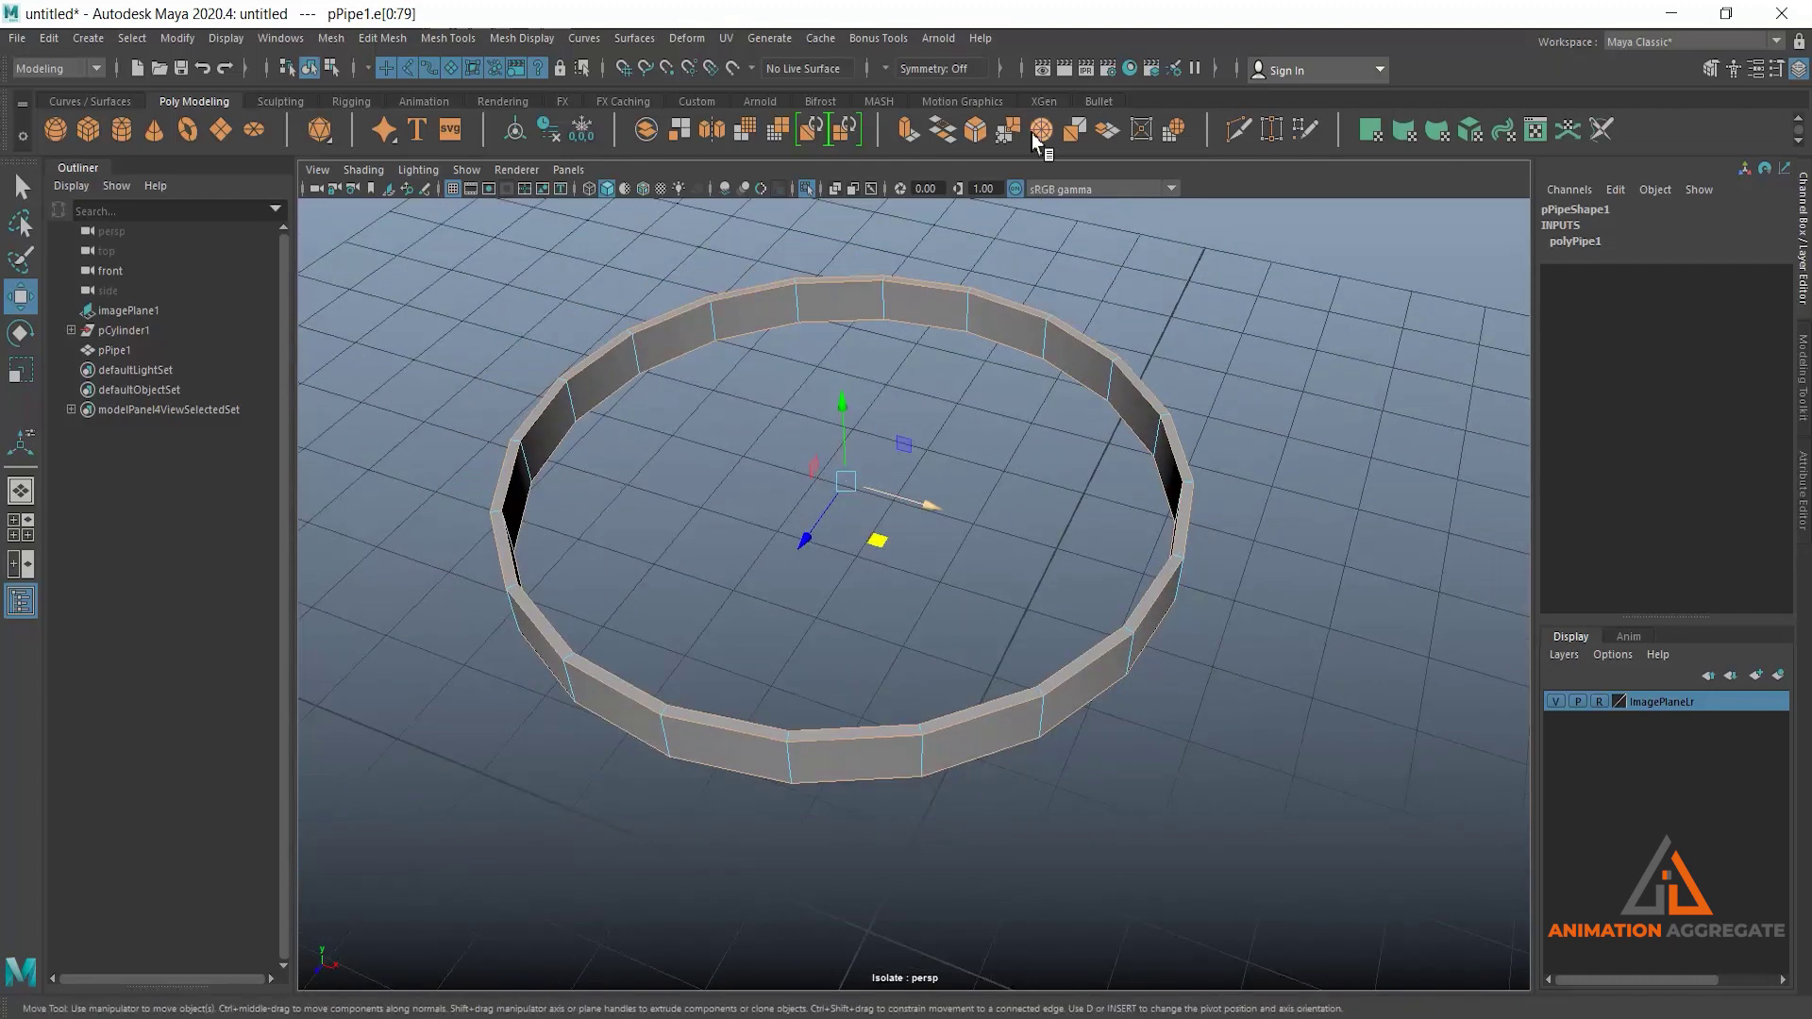
left_click(978, 129)
scroll(987, 422, "up", 2)
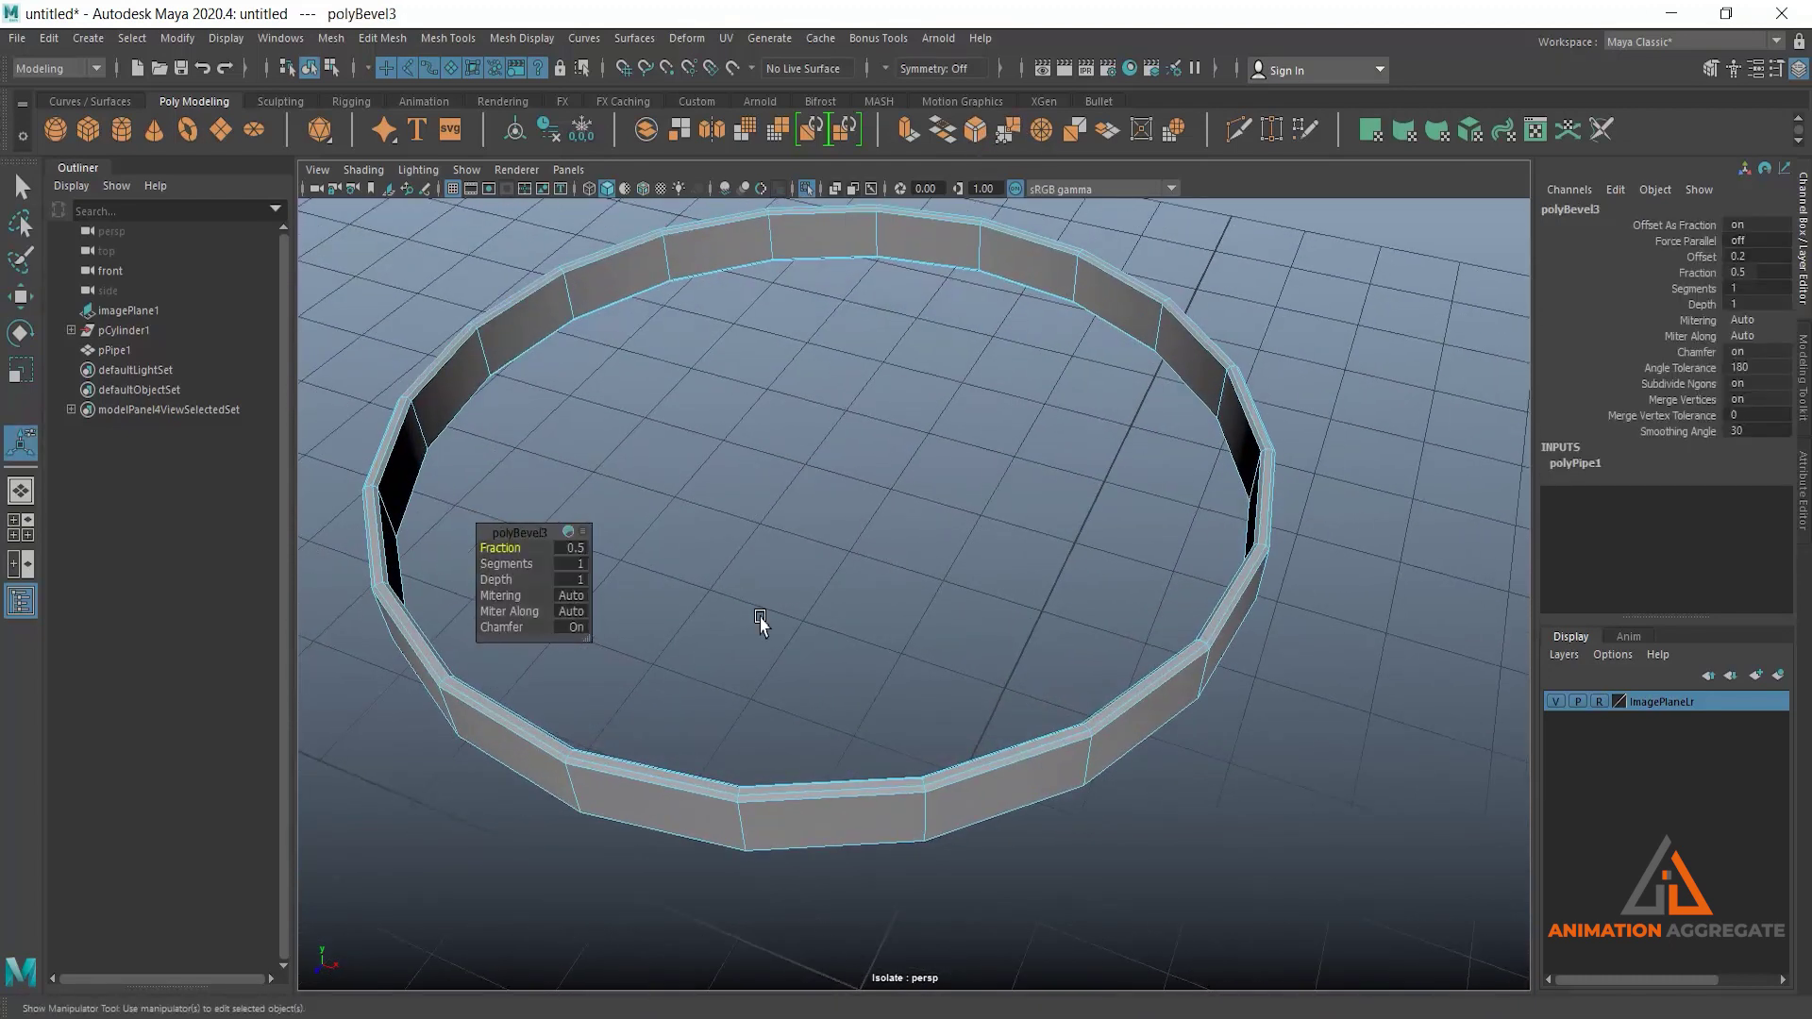
left_click_drag(533, 568, 542, 568)
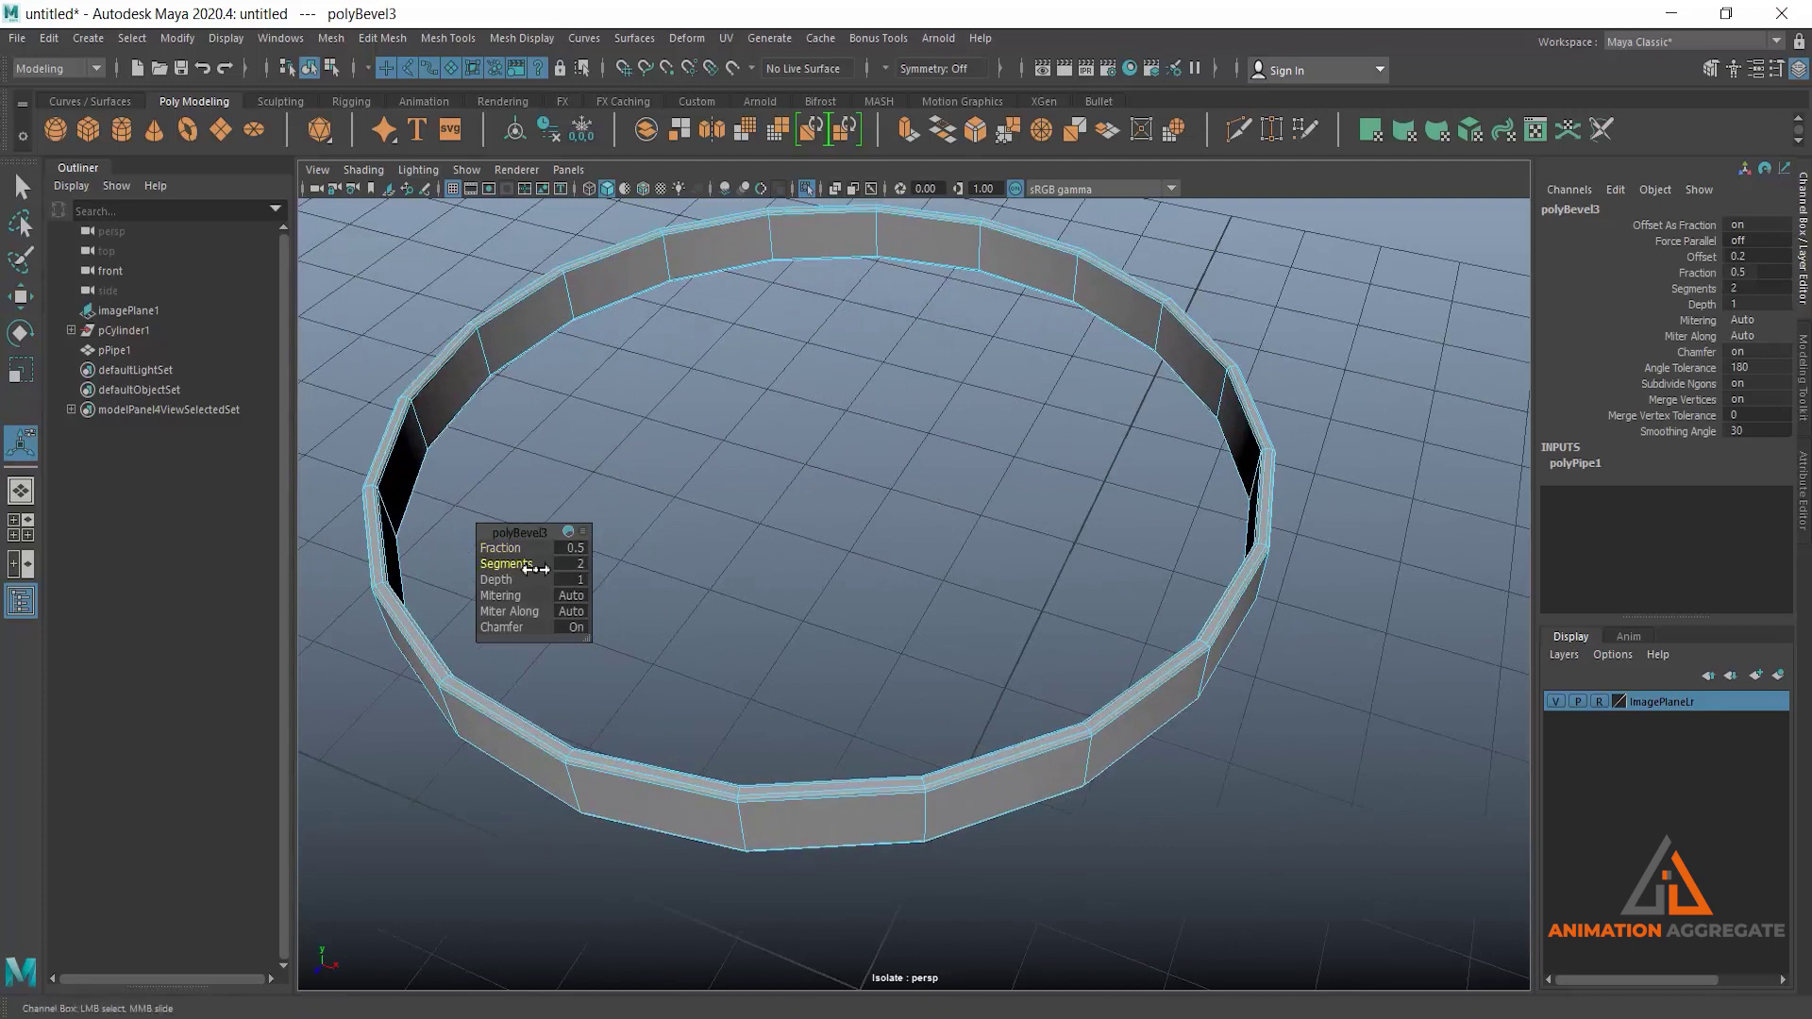
Return the hoop to object selection and show the whole barrel again.
right_click_drag(1225, 394, 1256, 374)
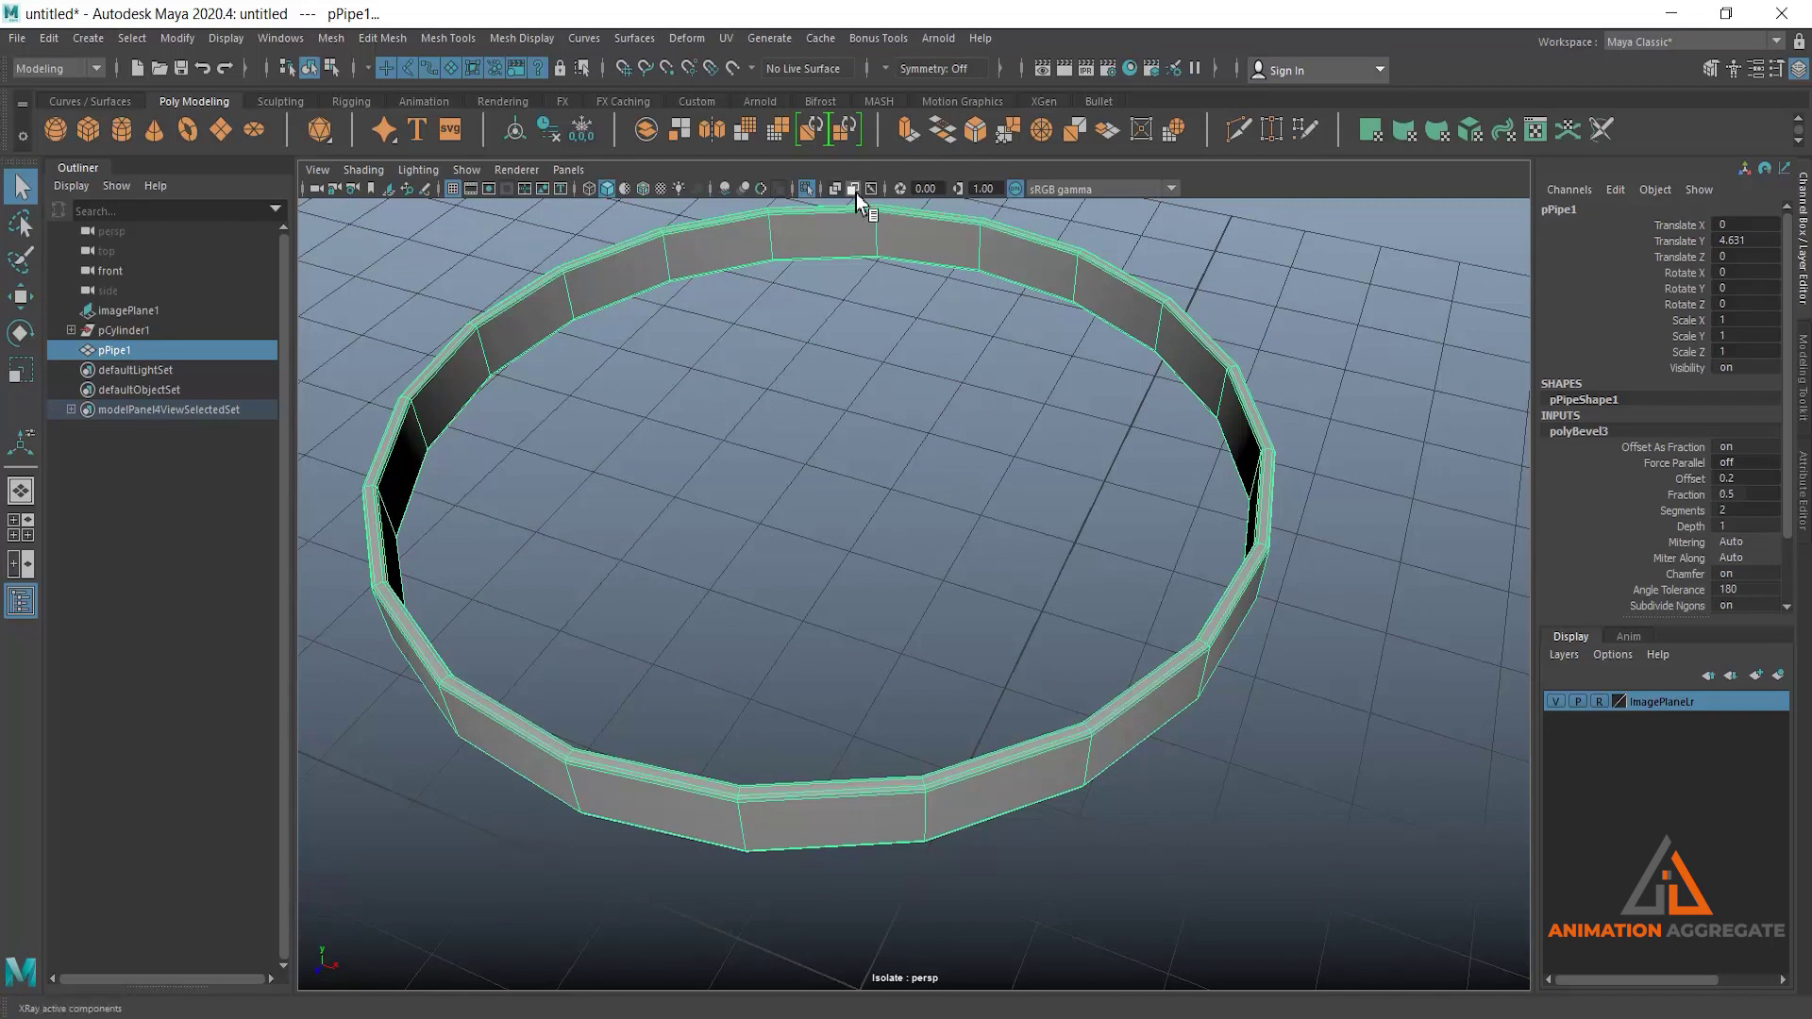
left_click(808, 193)
left_click_drag(1084, 551, 1008, 523, "alt")
scroll(857, 348, "up", 2)
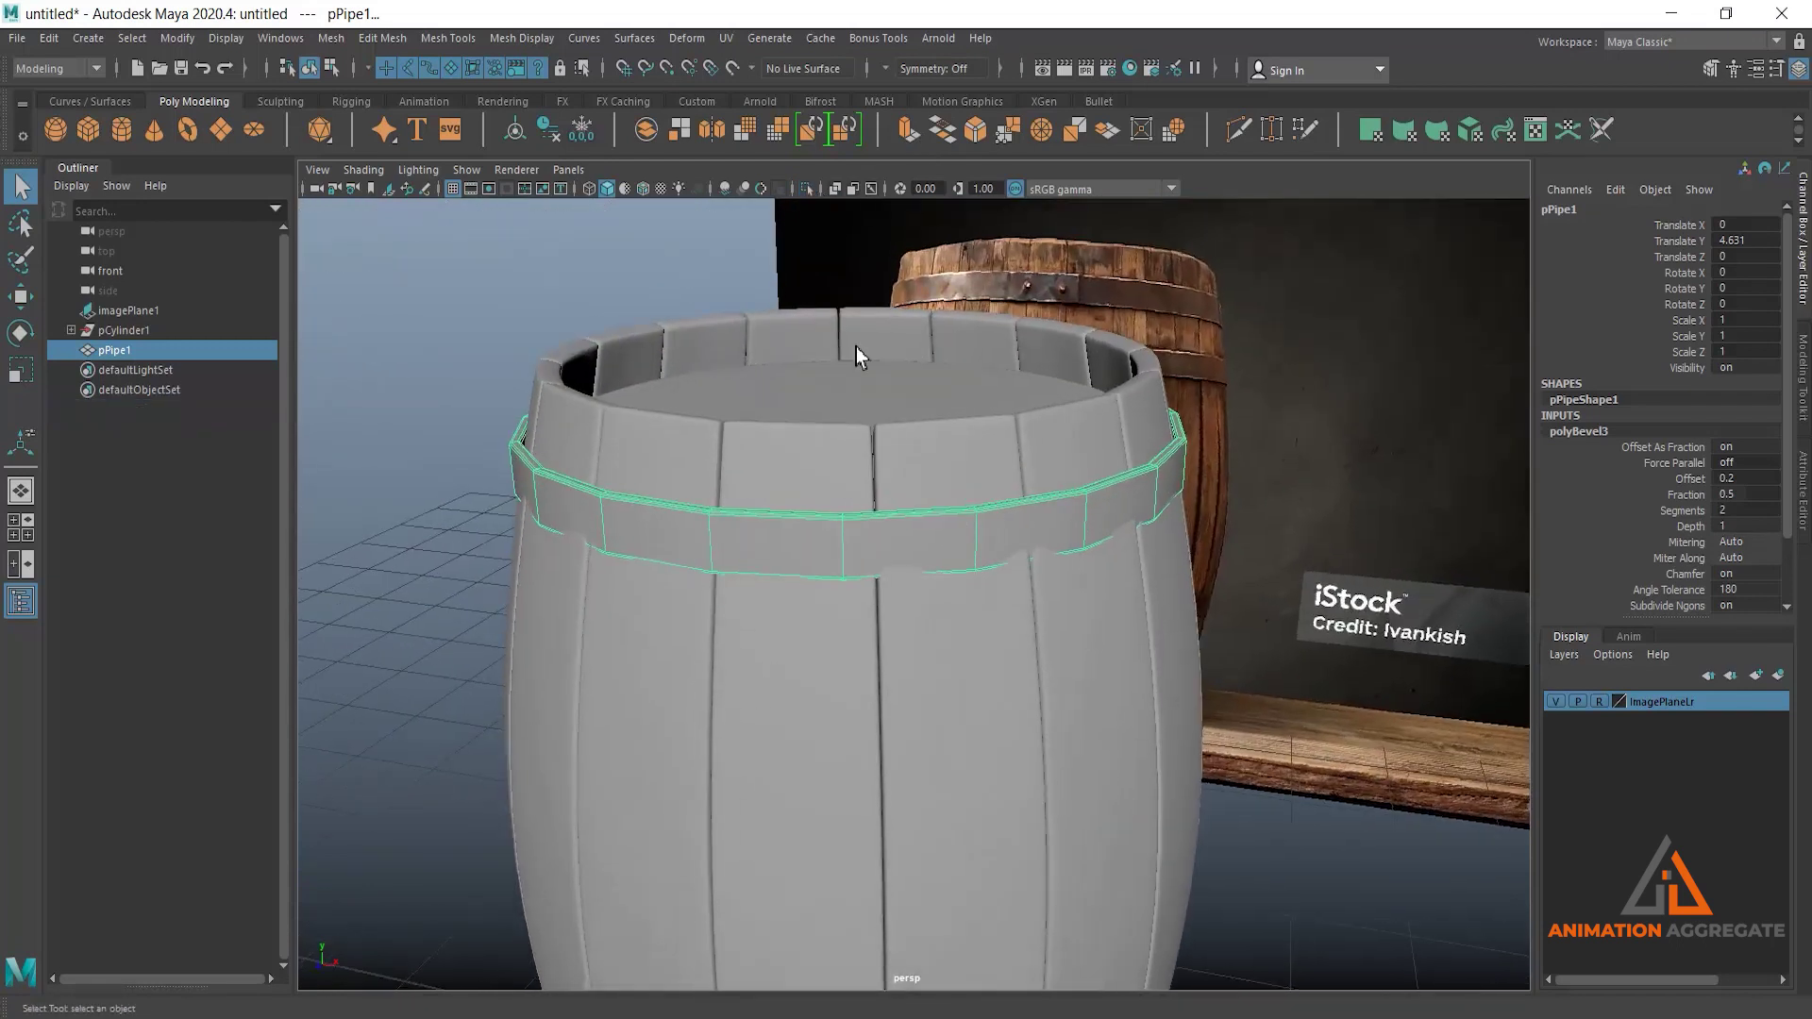
left_click(808, 186)
left_click(808, 191)
Scale the hoop's lower rows of vertices outward to follow the barrel's curve and return to object selection.
scroll(938, 503, "up", 2)
right_click_drag(954, 501, 827, 444)
key("space")
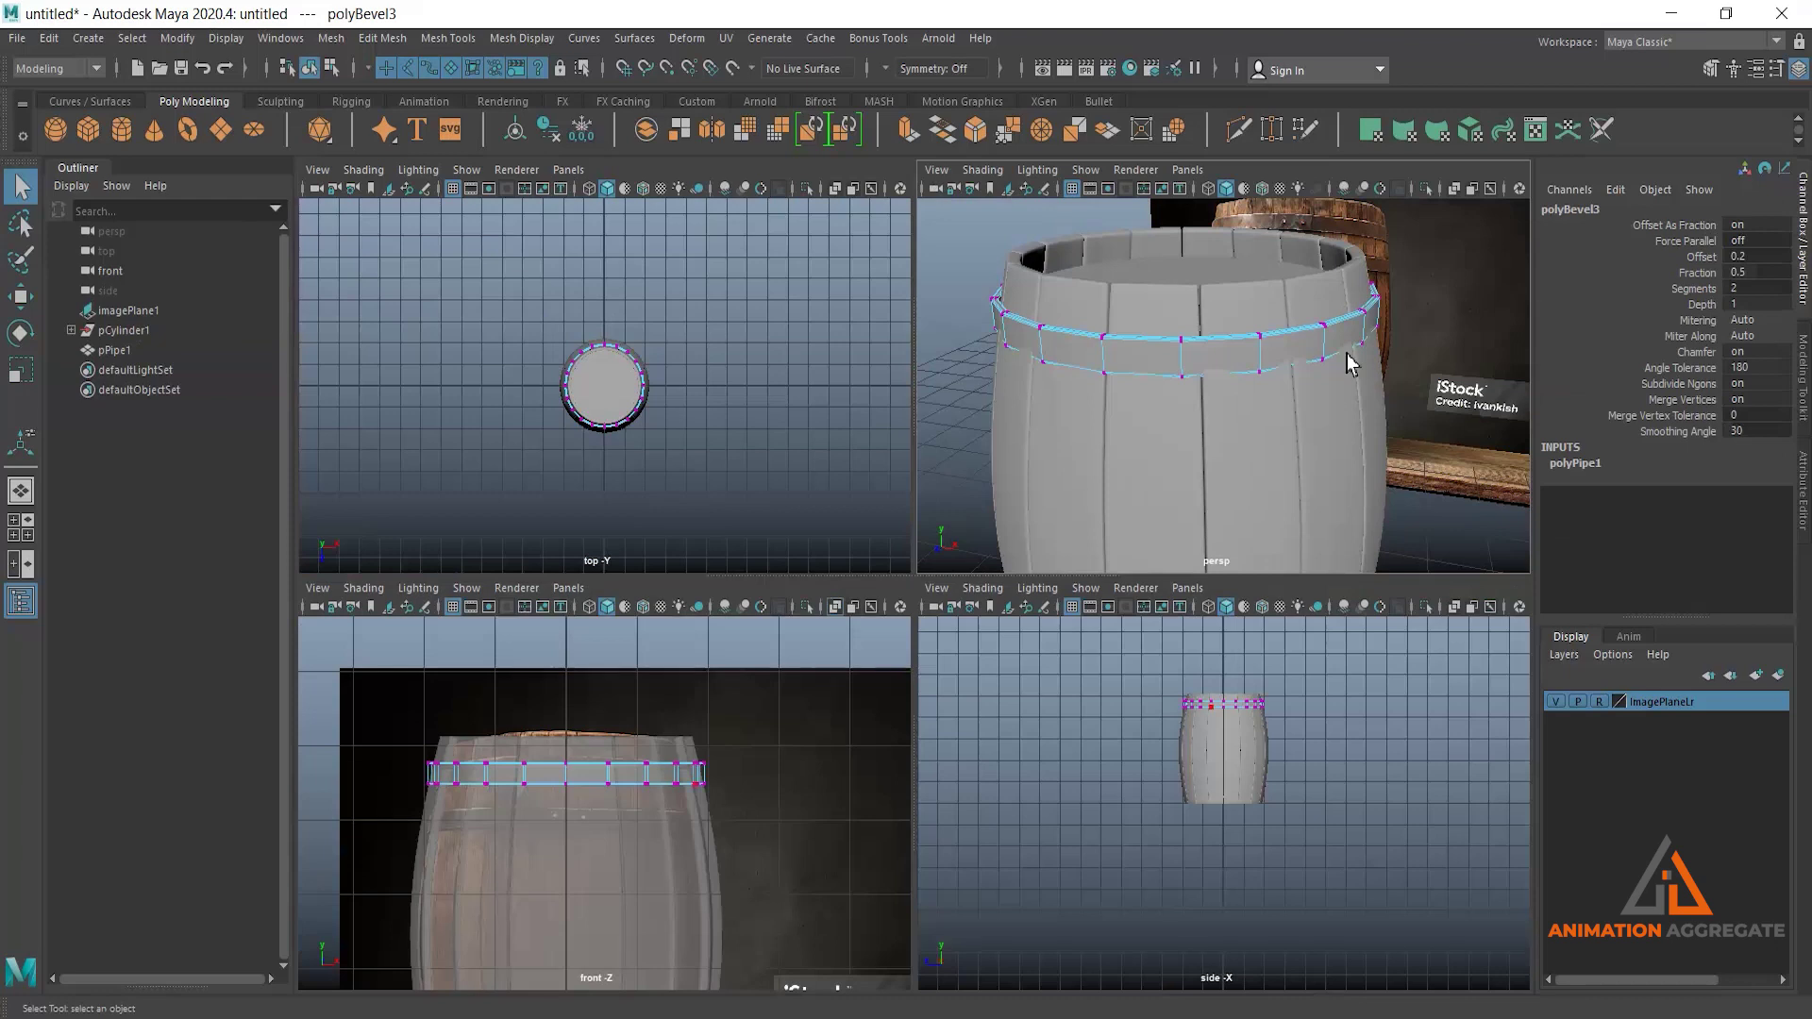
key("space")
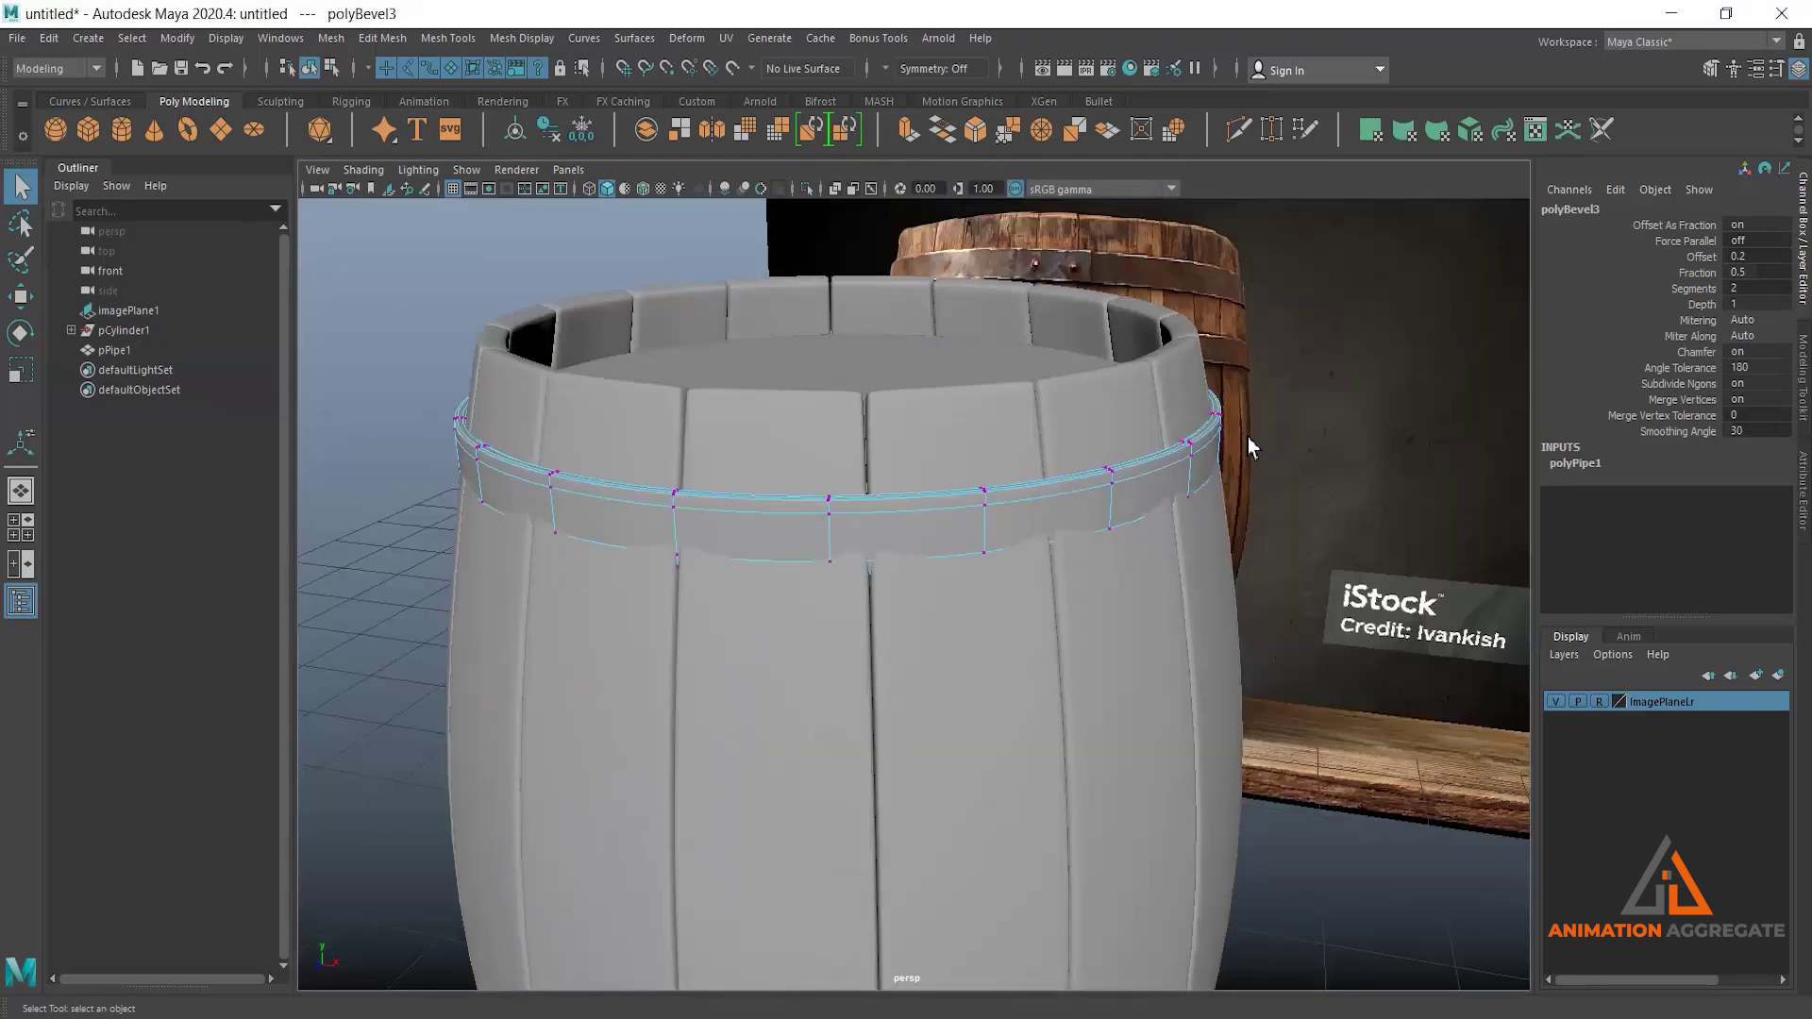
left_click_drag(695, 487, 723, 517, "alt")
key("space")
key("space")
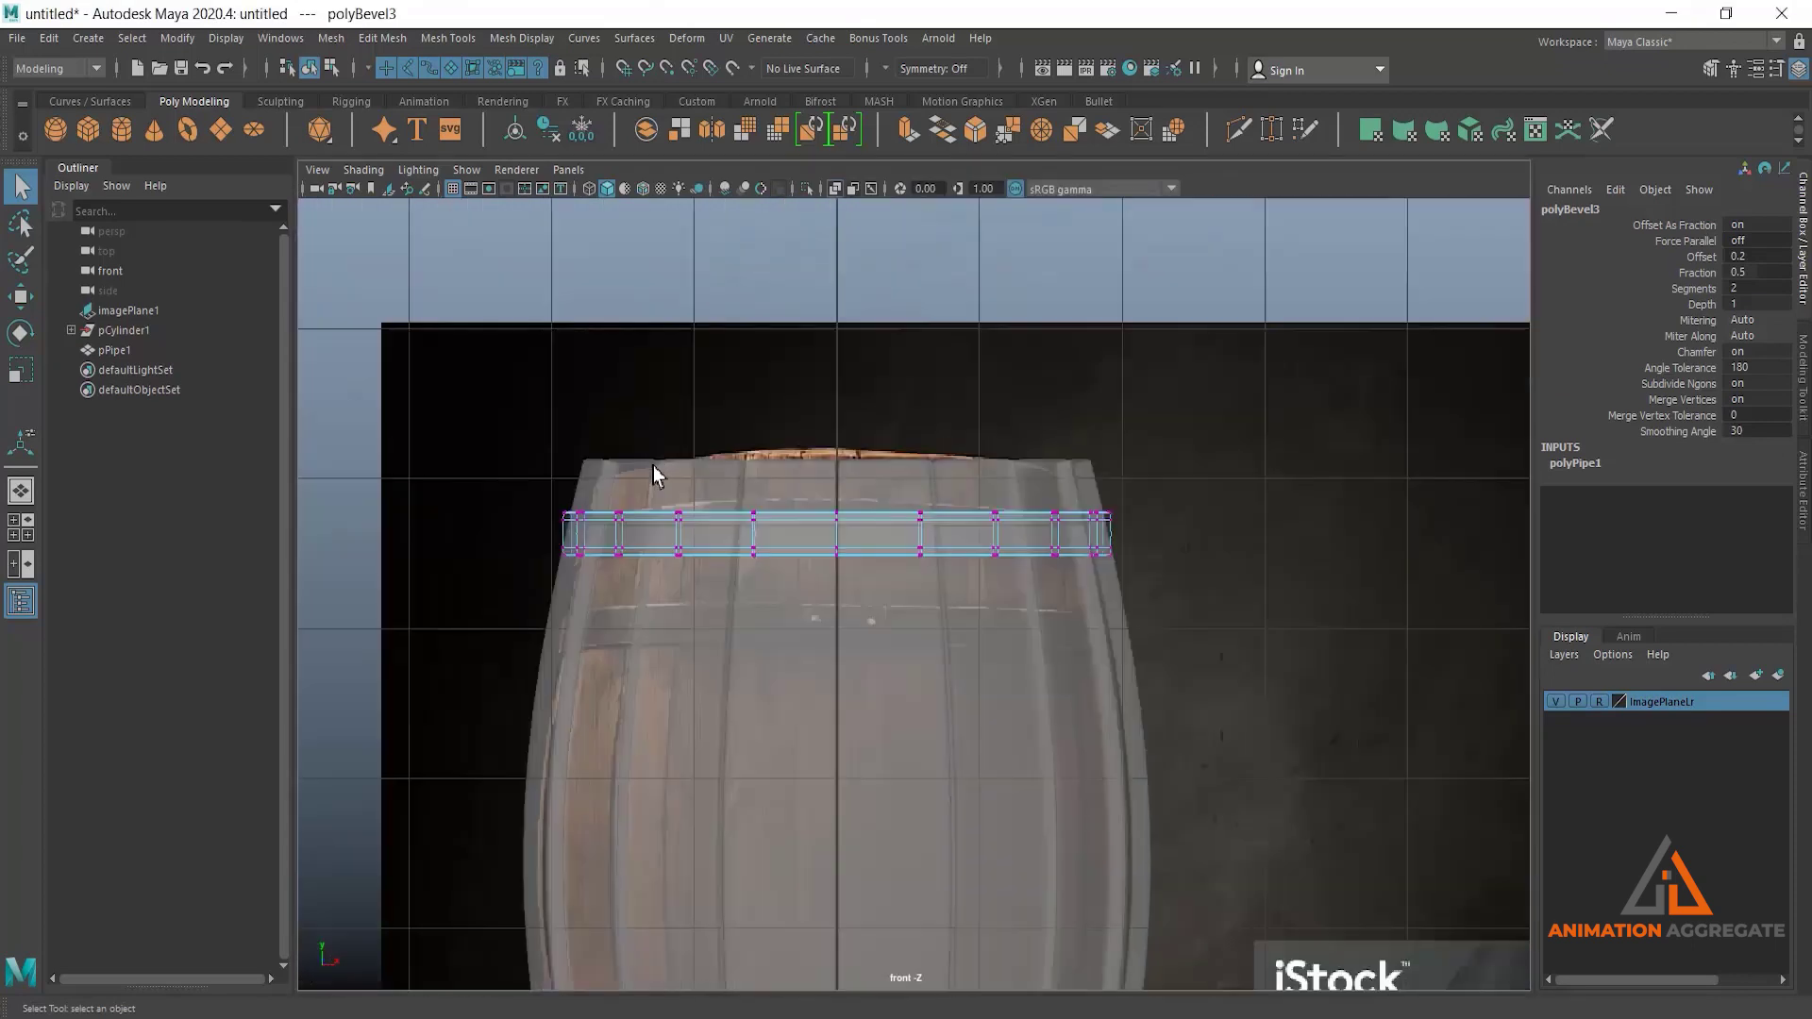
scroll(515, 579, "up", 1)
left_click_drag(478, 534, 1197, 700)
scroll(1021, 576, "up", 2)
key("r")
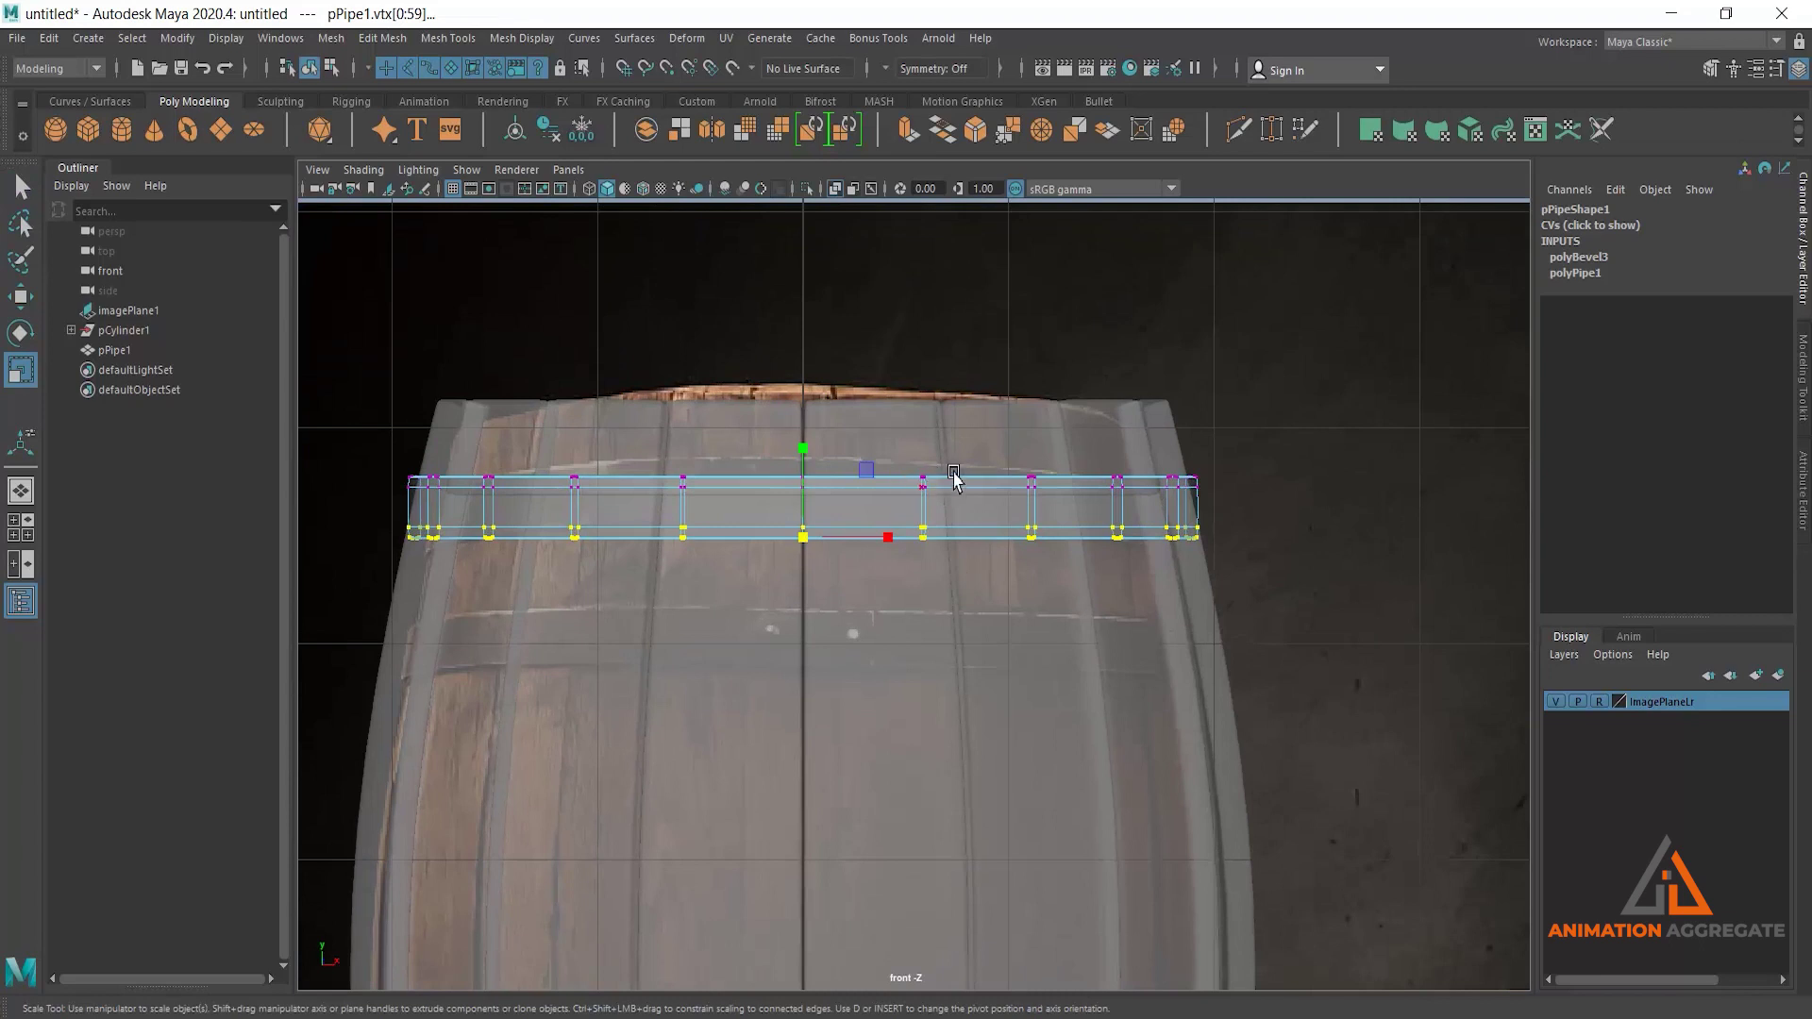
scroll(1001, 566, "up", 2)
key("space")
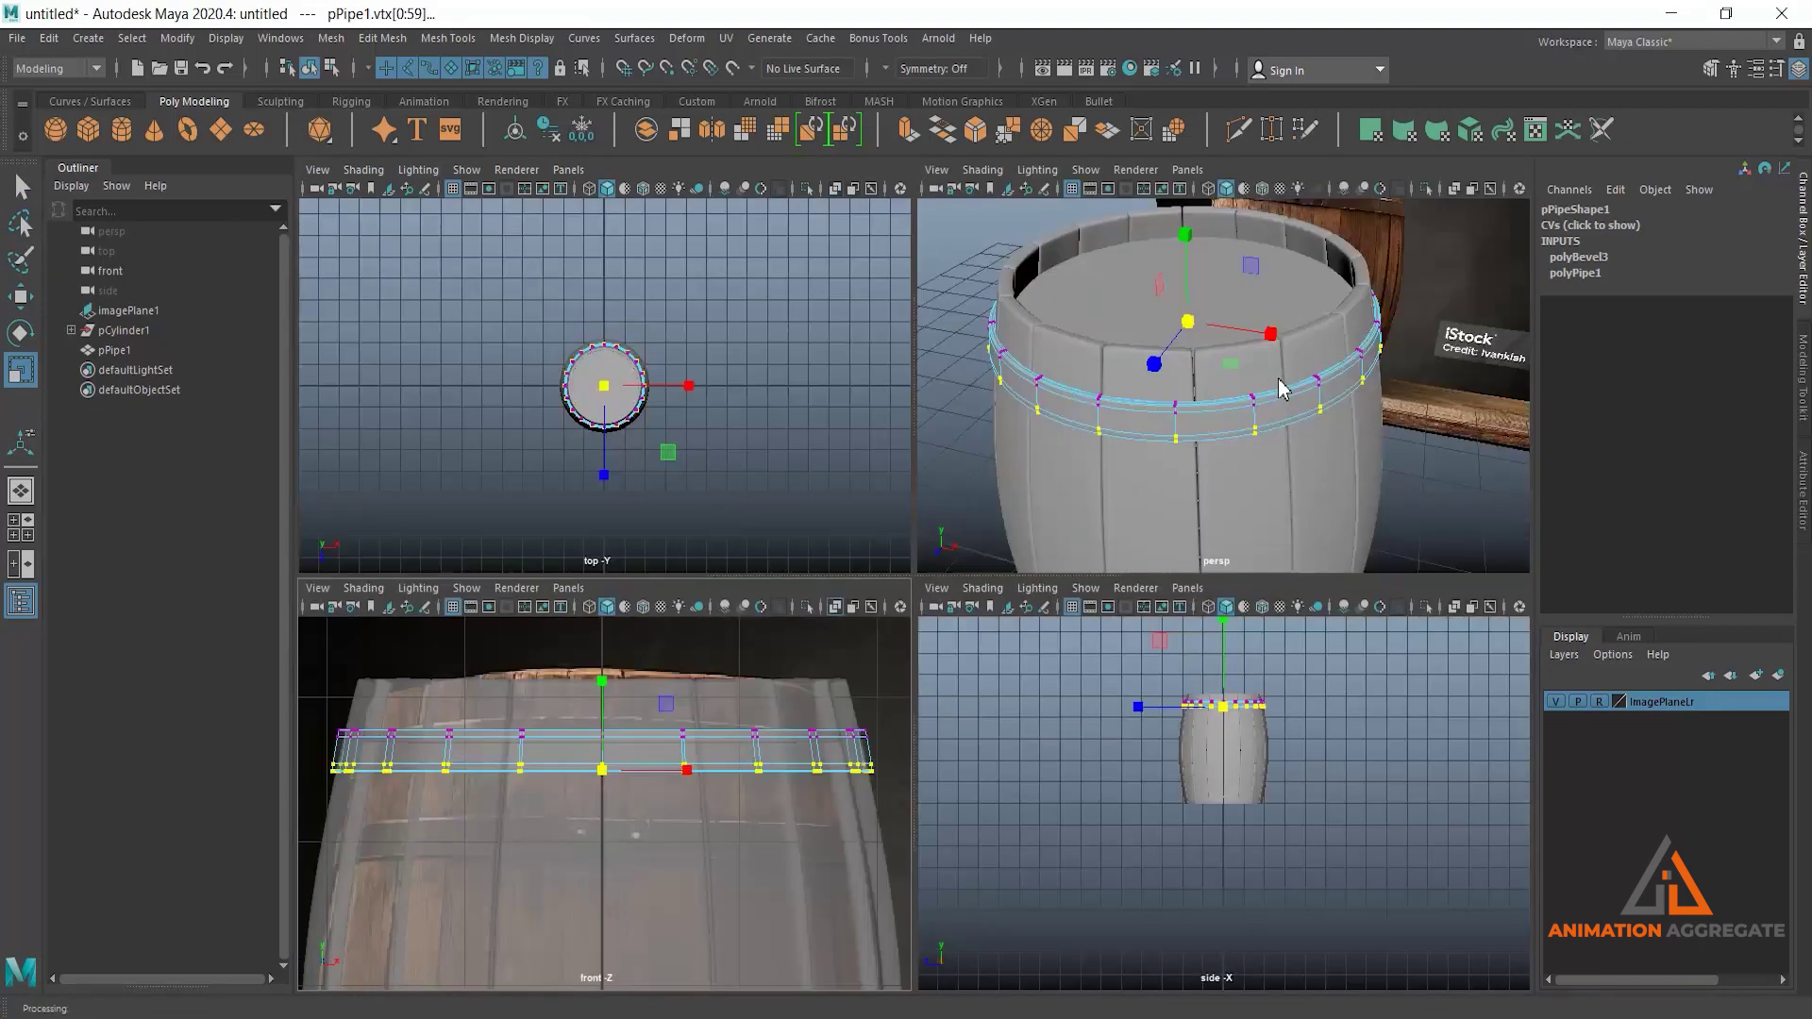
key("space")
left_click_drag(1046, 536, 1044, 466, "alt")
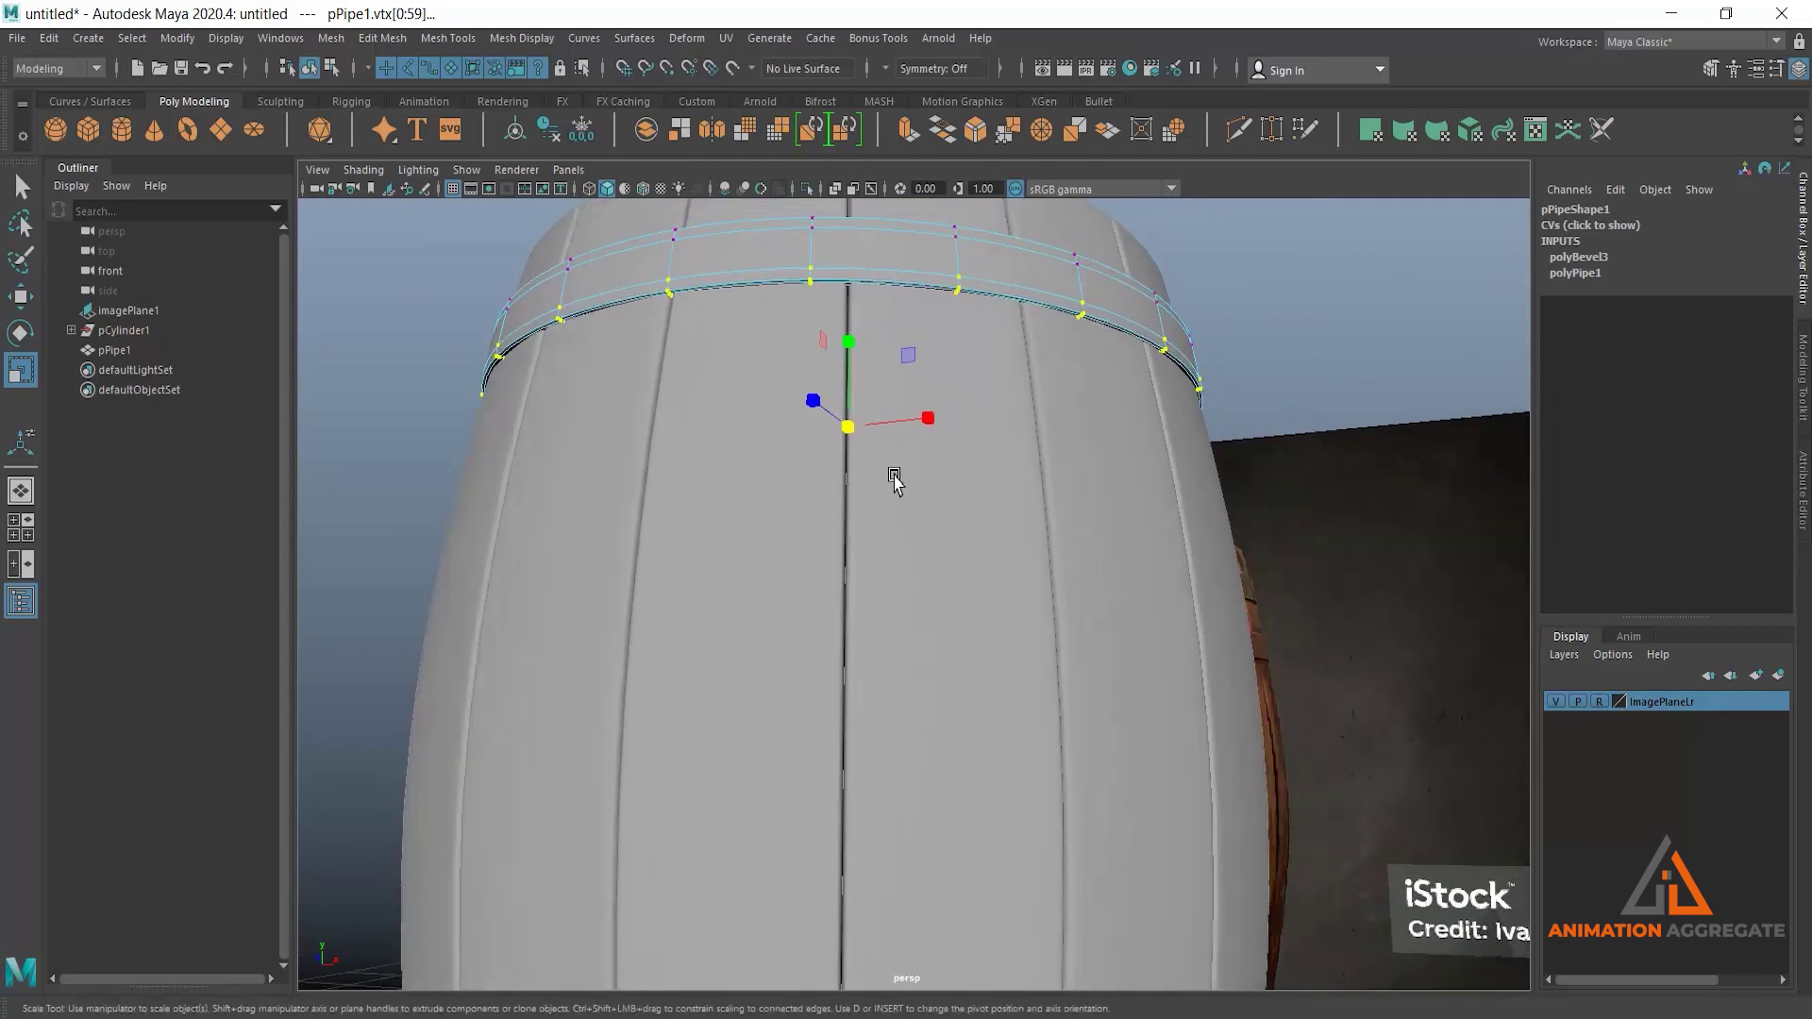
key("space")
key("space")
right_click_drag(824, 402, 827, 358, "alt")
right_click_drag(1170, 555, 1128, 481, "alt")
right_click_drag(1076, 551, 1230, 368)
Duplicate the hoop, lower the copy to about 4.143 in Translate Y, and scale it uniformly to 1.062.
key("space")
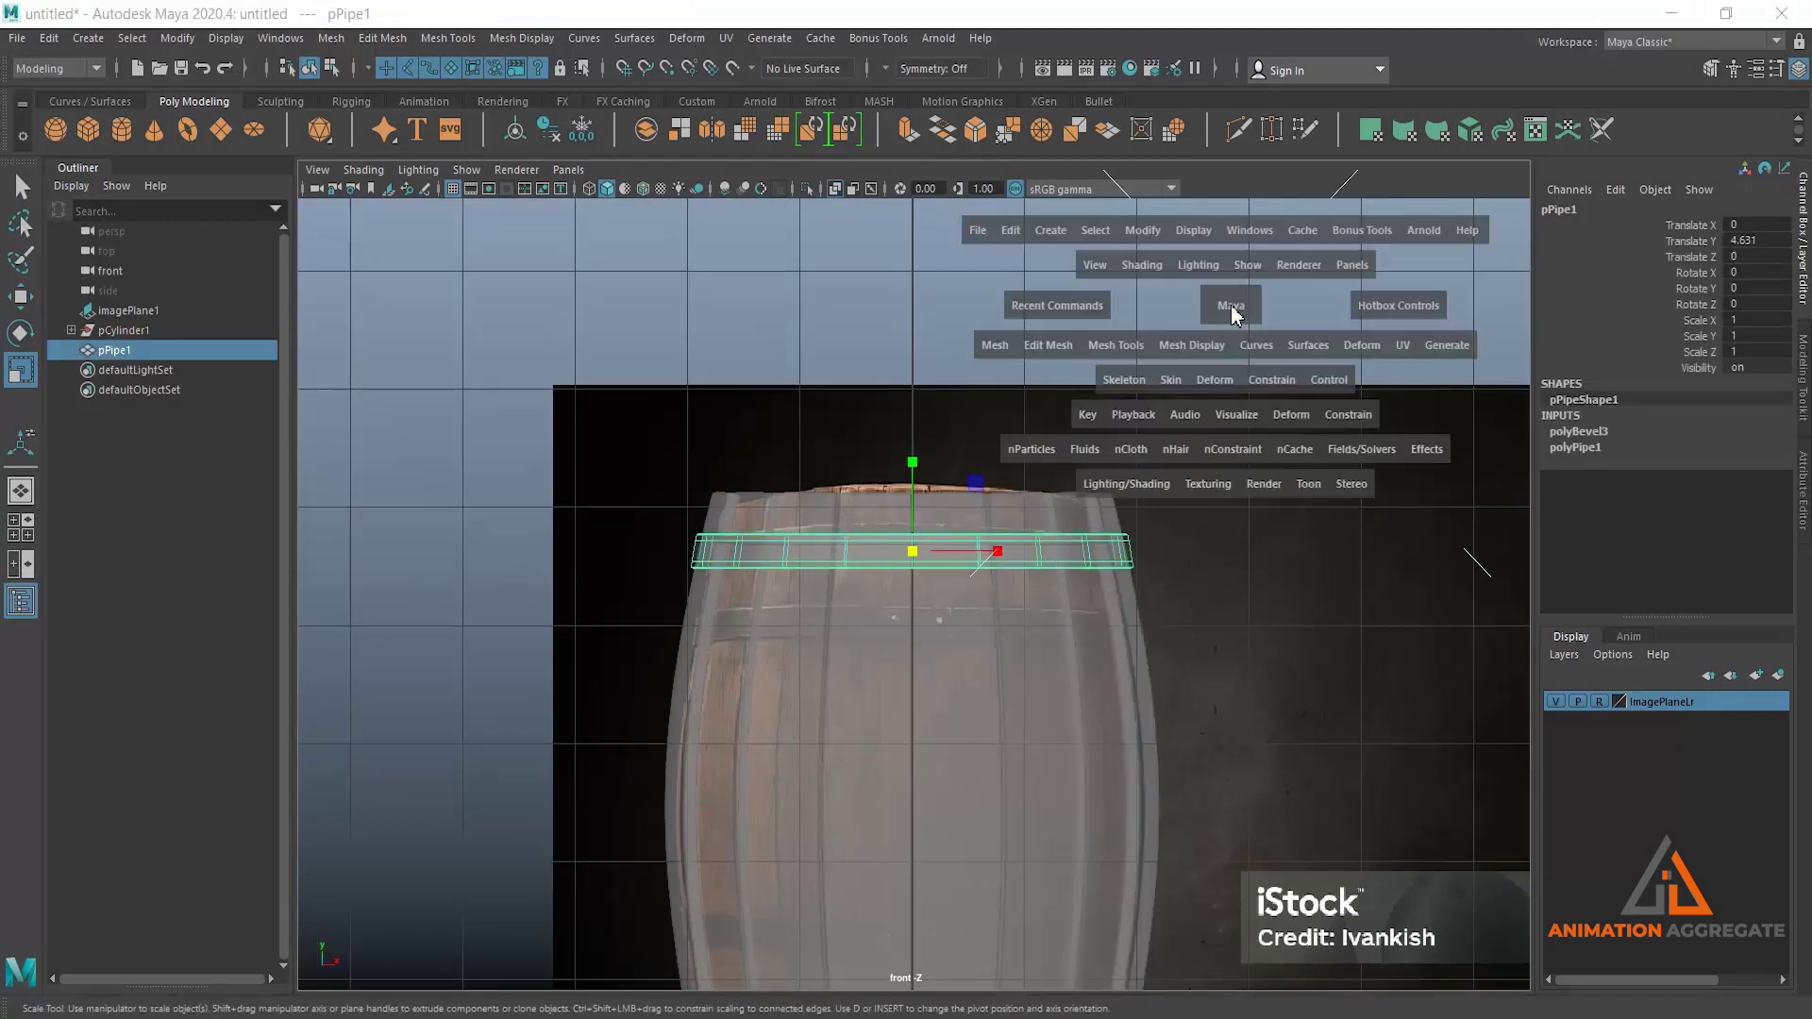
key("space")
right_click_drag(1161, 445, 1145, 356, "alt")
key("ctrl+d")
key("w")
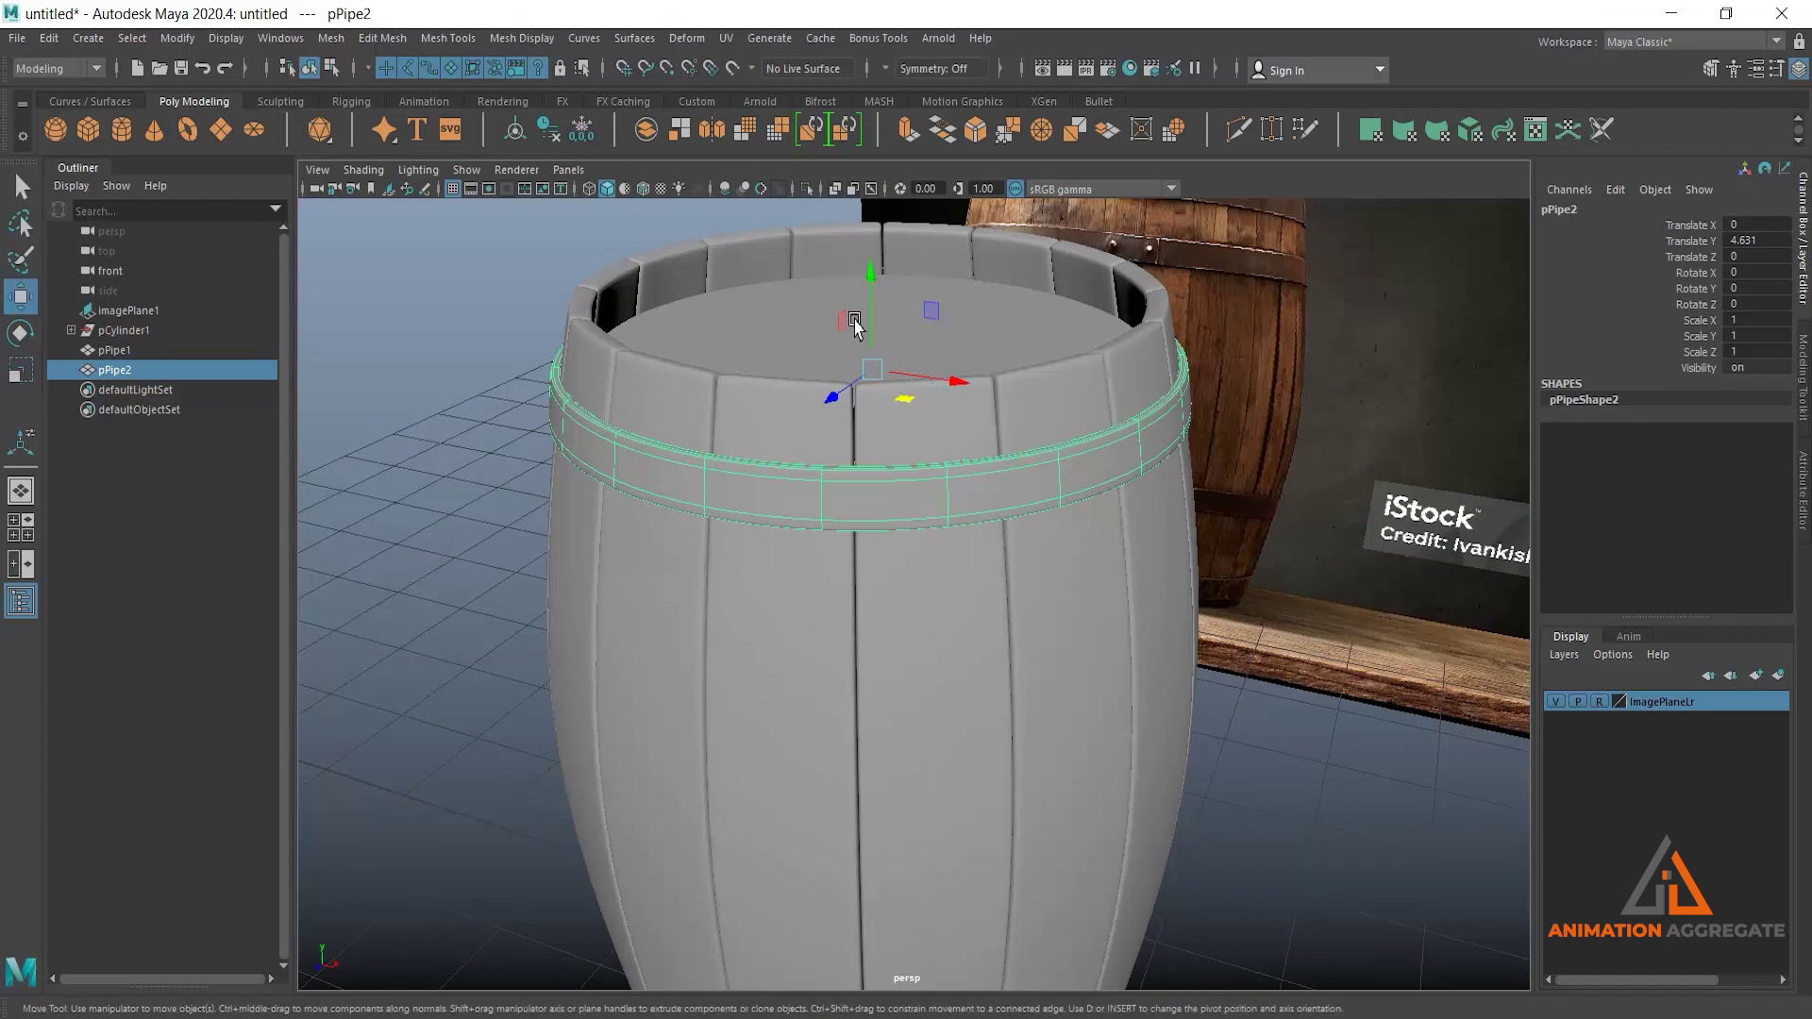
left_click_drag(868, 271, 875, 336)
key("space")
key("space")
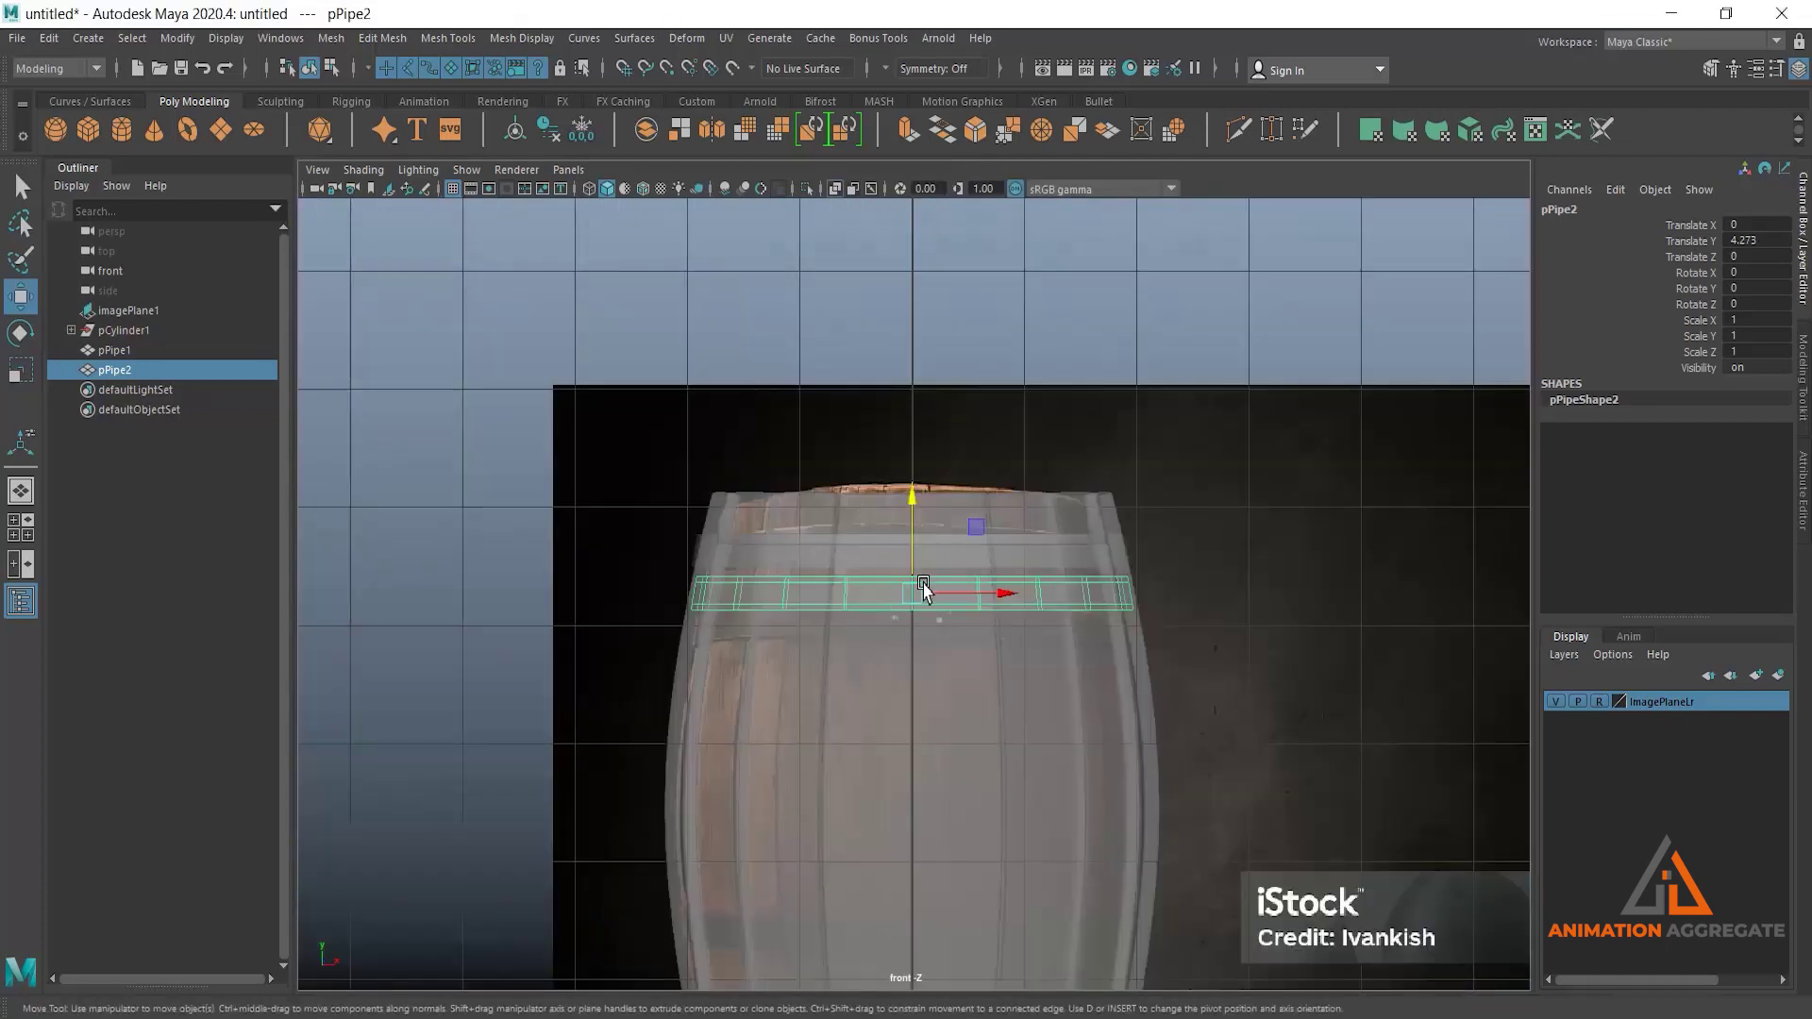
scroll(923, 590, "up", 1)
left_click_drag(913, 505, 915, 522)
key("r")
left_click_drag(908, 609, 931, 614)
Duplicate the second hoop and move the copy down near the barrel's base, to about 0.62 in Translate Y.
key("space")
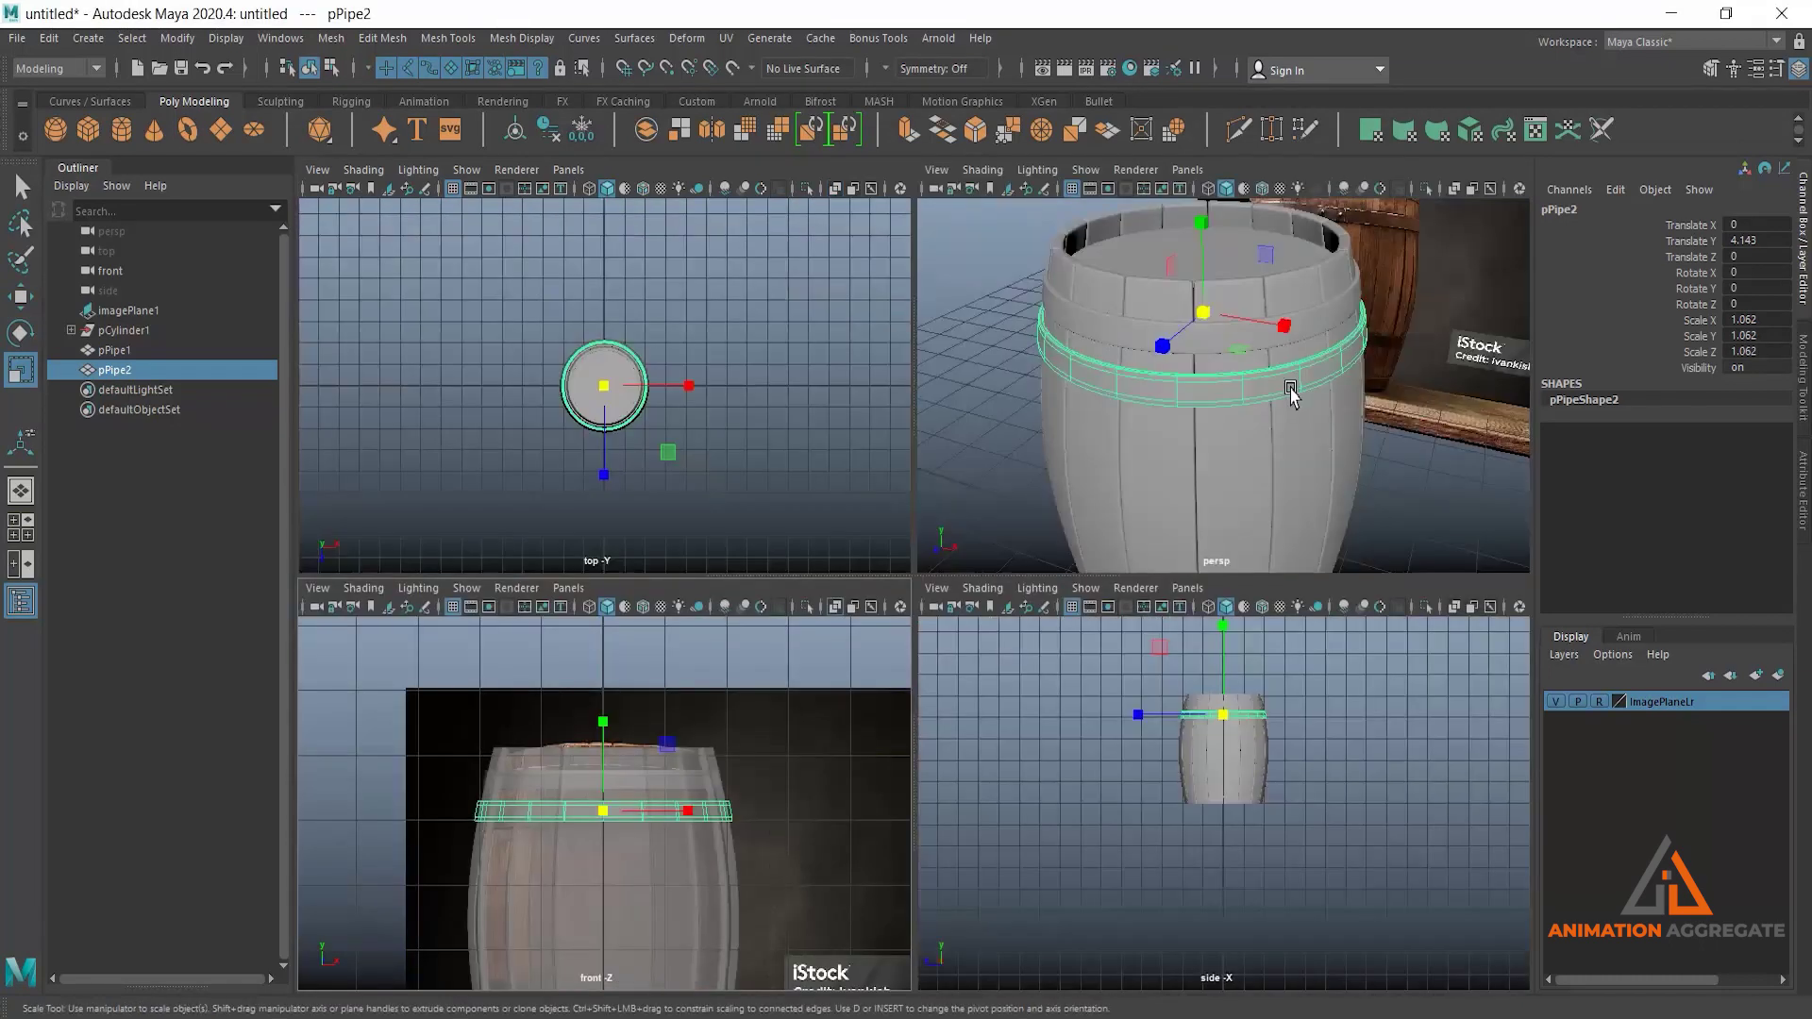
key("space")
mouse_move(1000, 500)
left_mouse_down("alt")
mouse_move(1024, 505)
mouse_move(998, 485)
left_mouse_up("alt")
right_click_drag(999, 485, 1021, 395, "alt")
key("space")
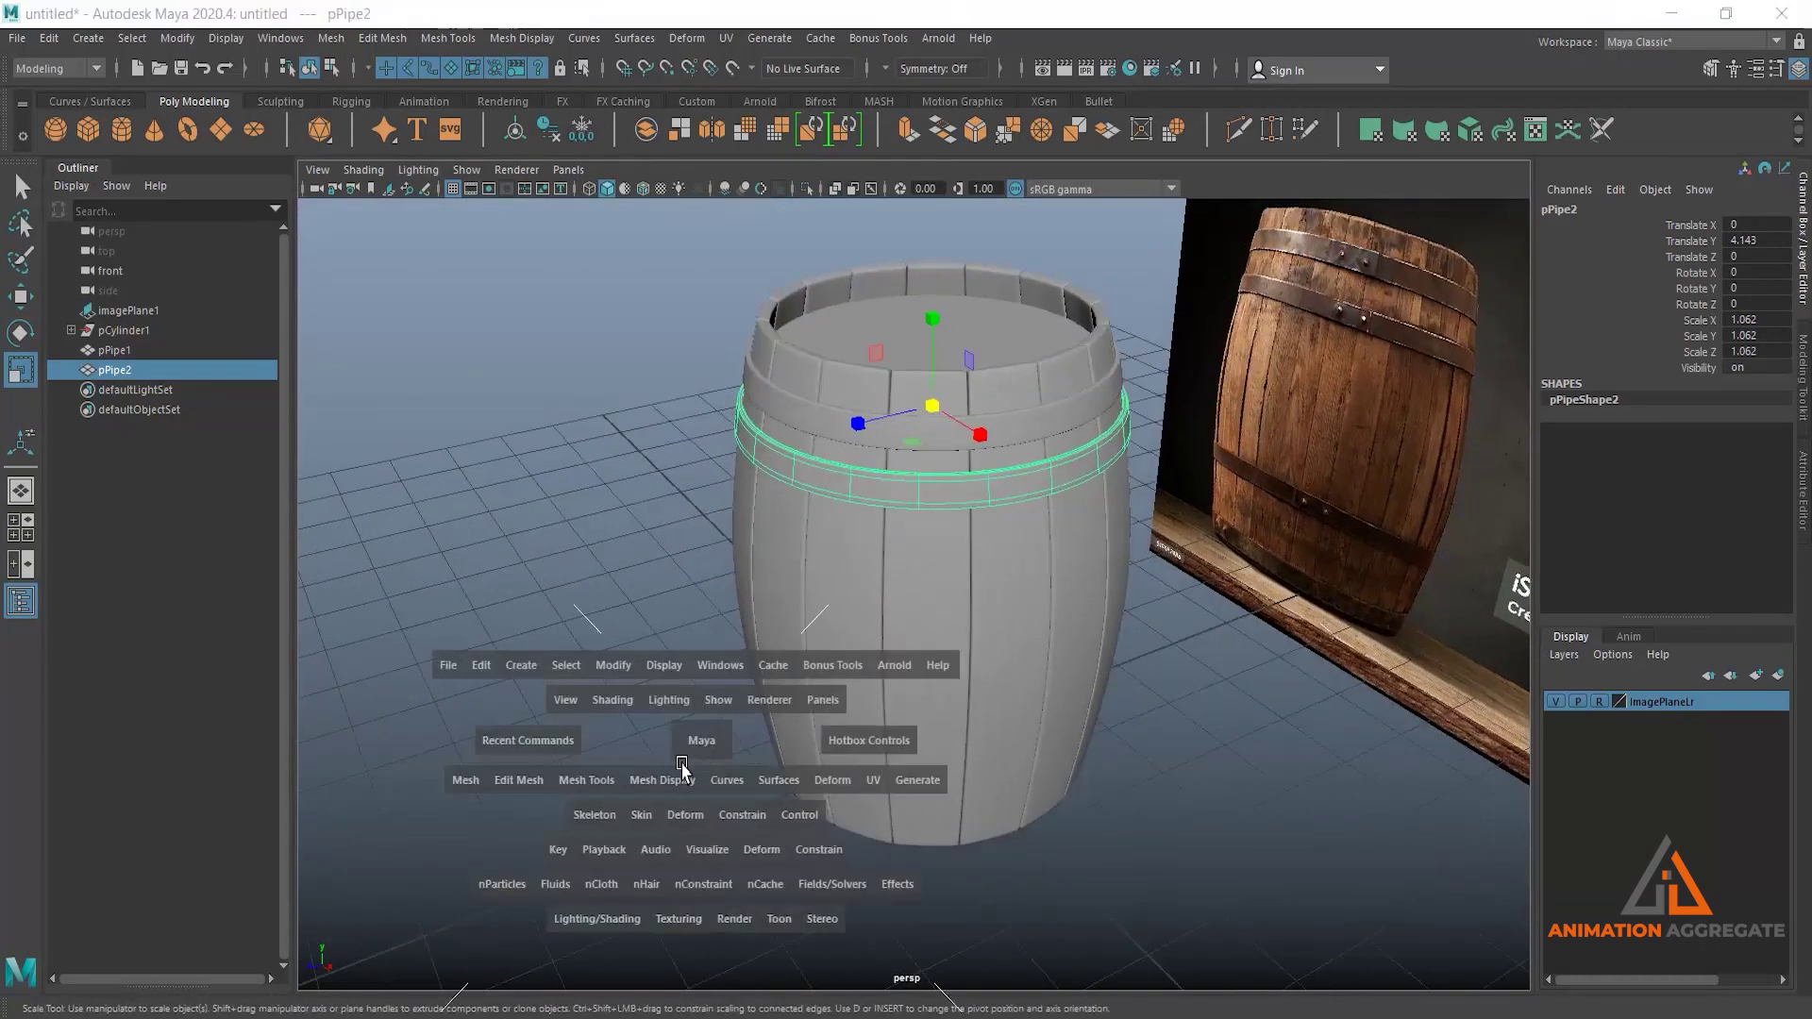
key("space")
middle_click_drag(828, 720, 1027, 510, "alt")
right_click_drag(1027, 510, 995, 623, "alt")
key("ctrl+d")
key("w")
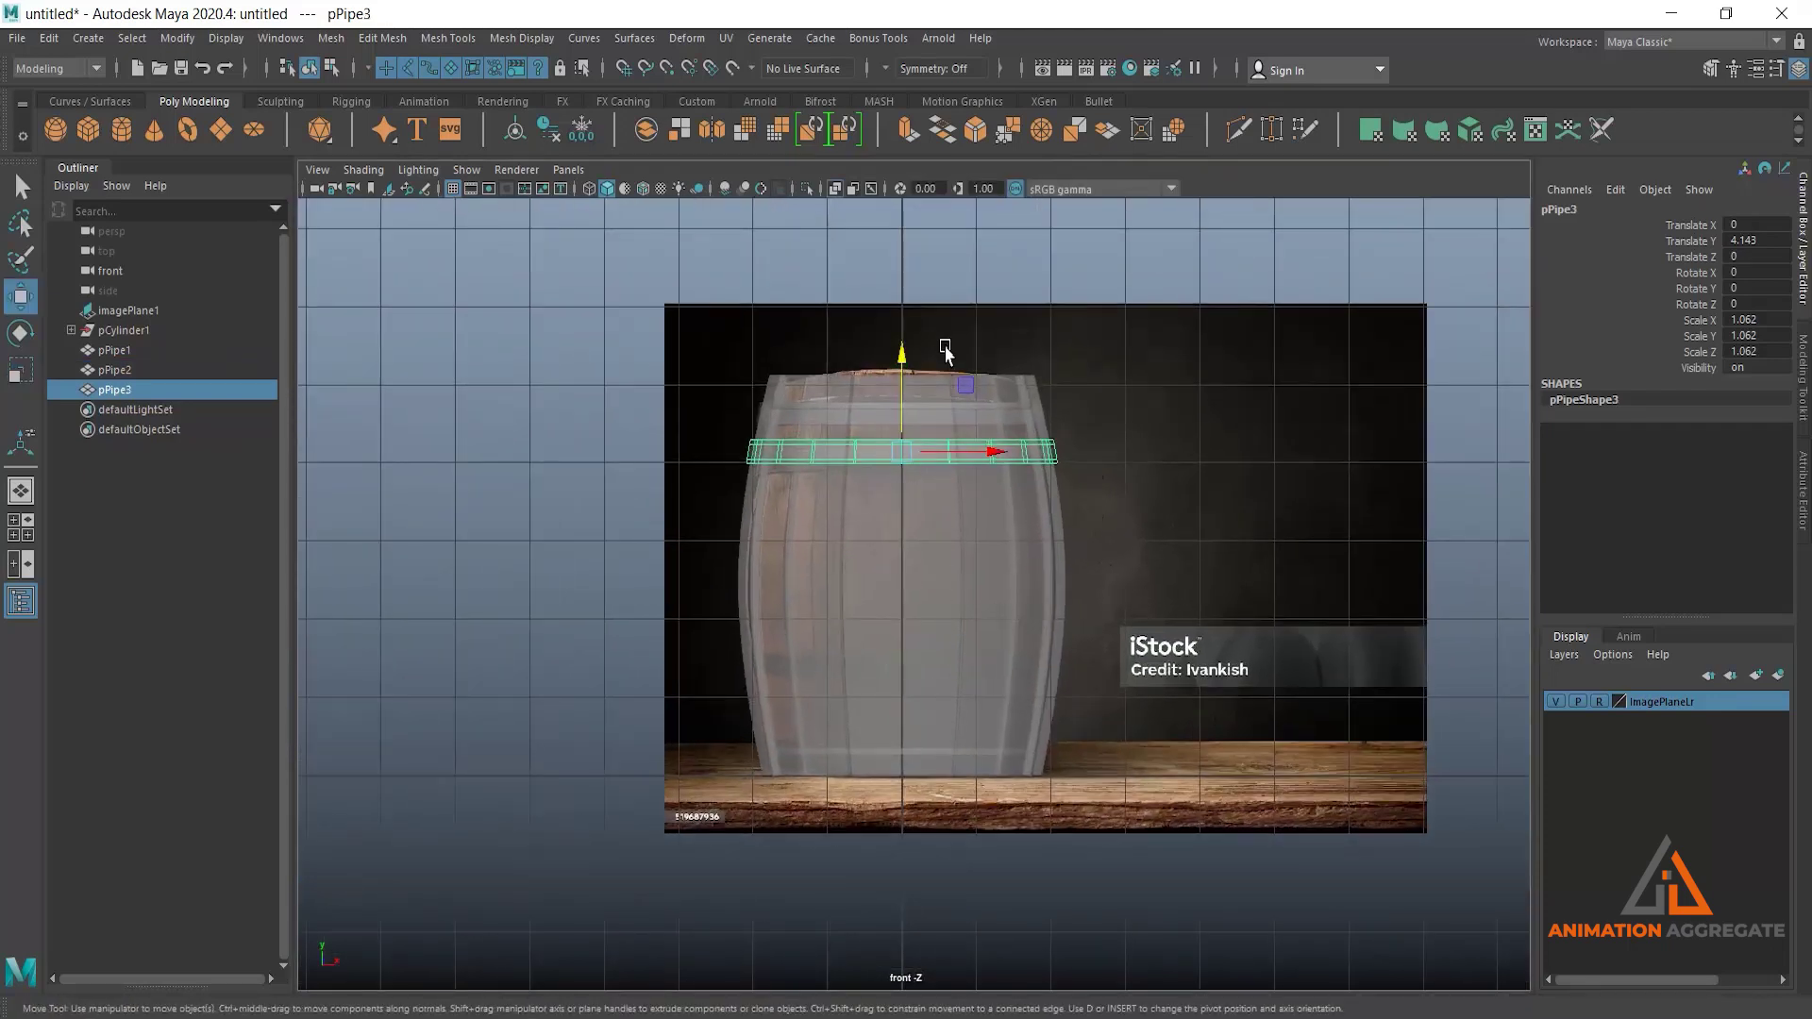
left_click_drag(905, 357, 989, 701)
Flip the lower hoop with a Rotate Z of 180, comparing it against a rotation of 0.
key("e")
type("180")
key("Return")
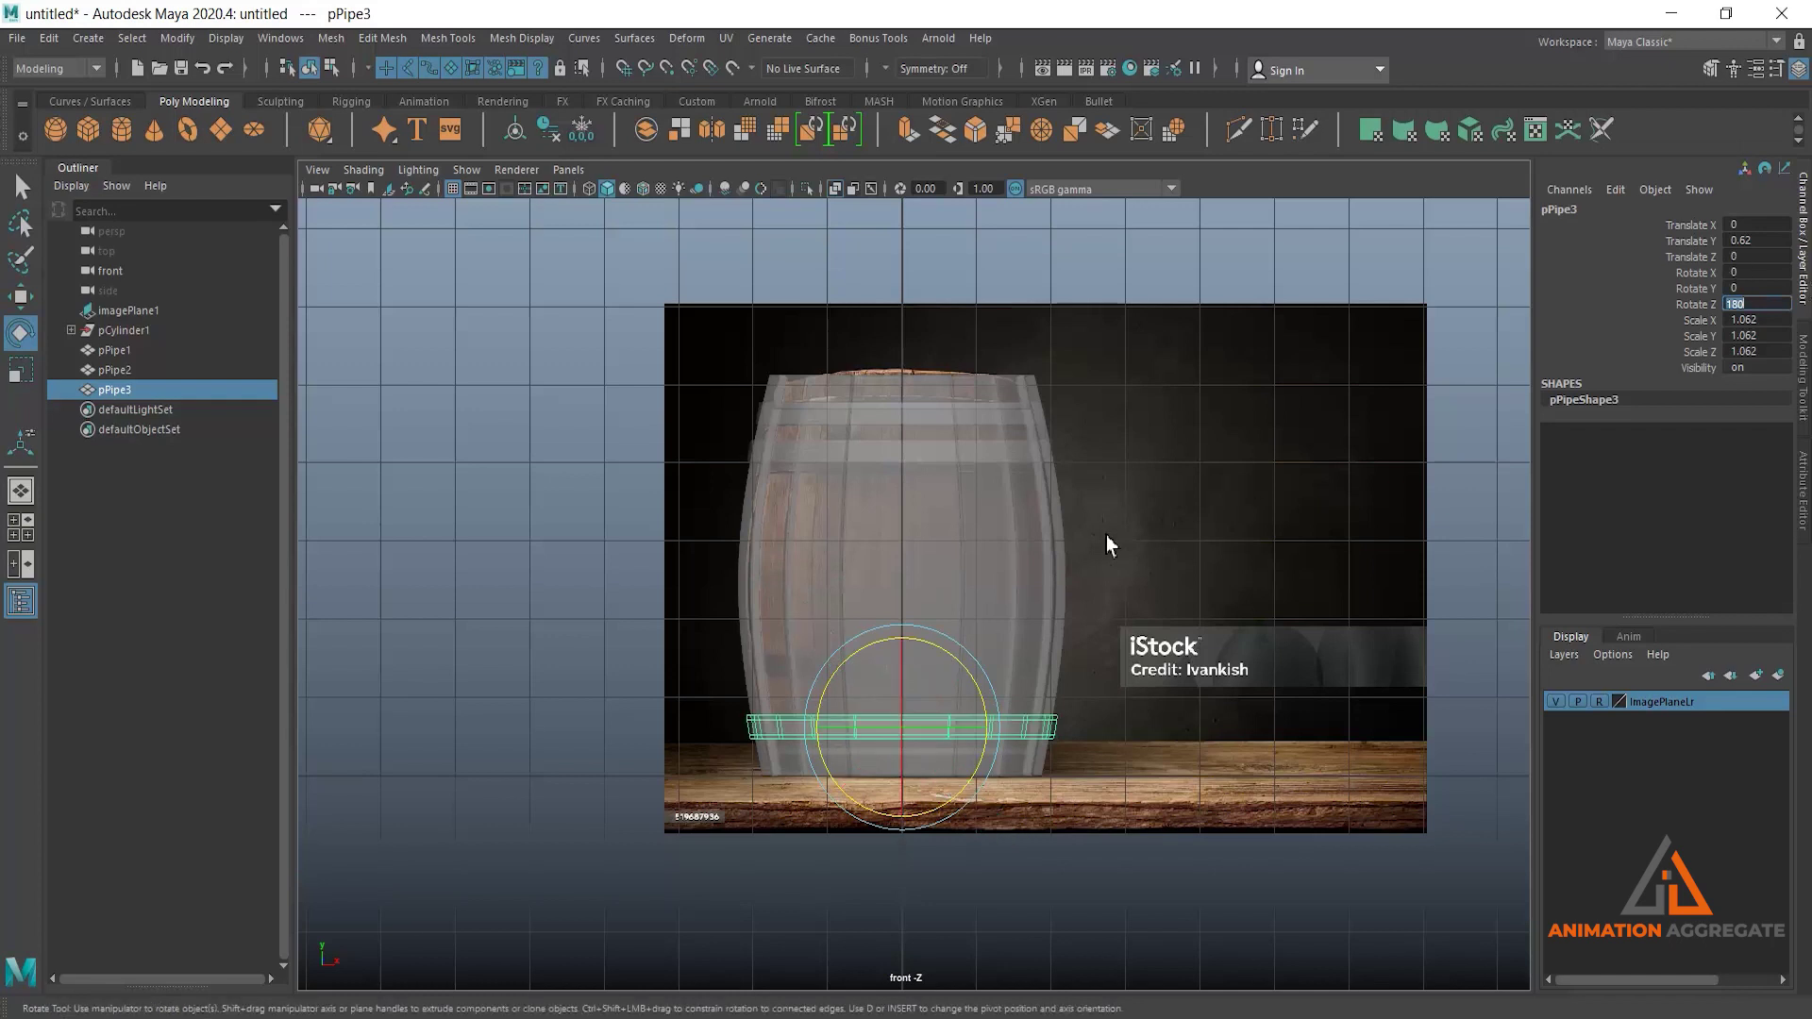
type("0")
key("Return")
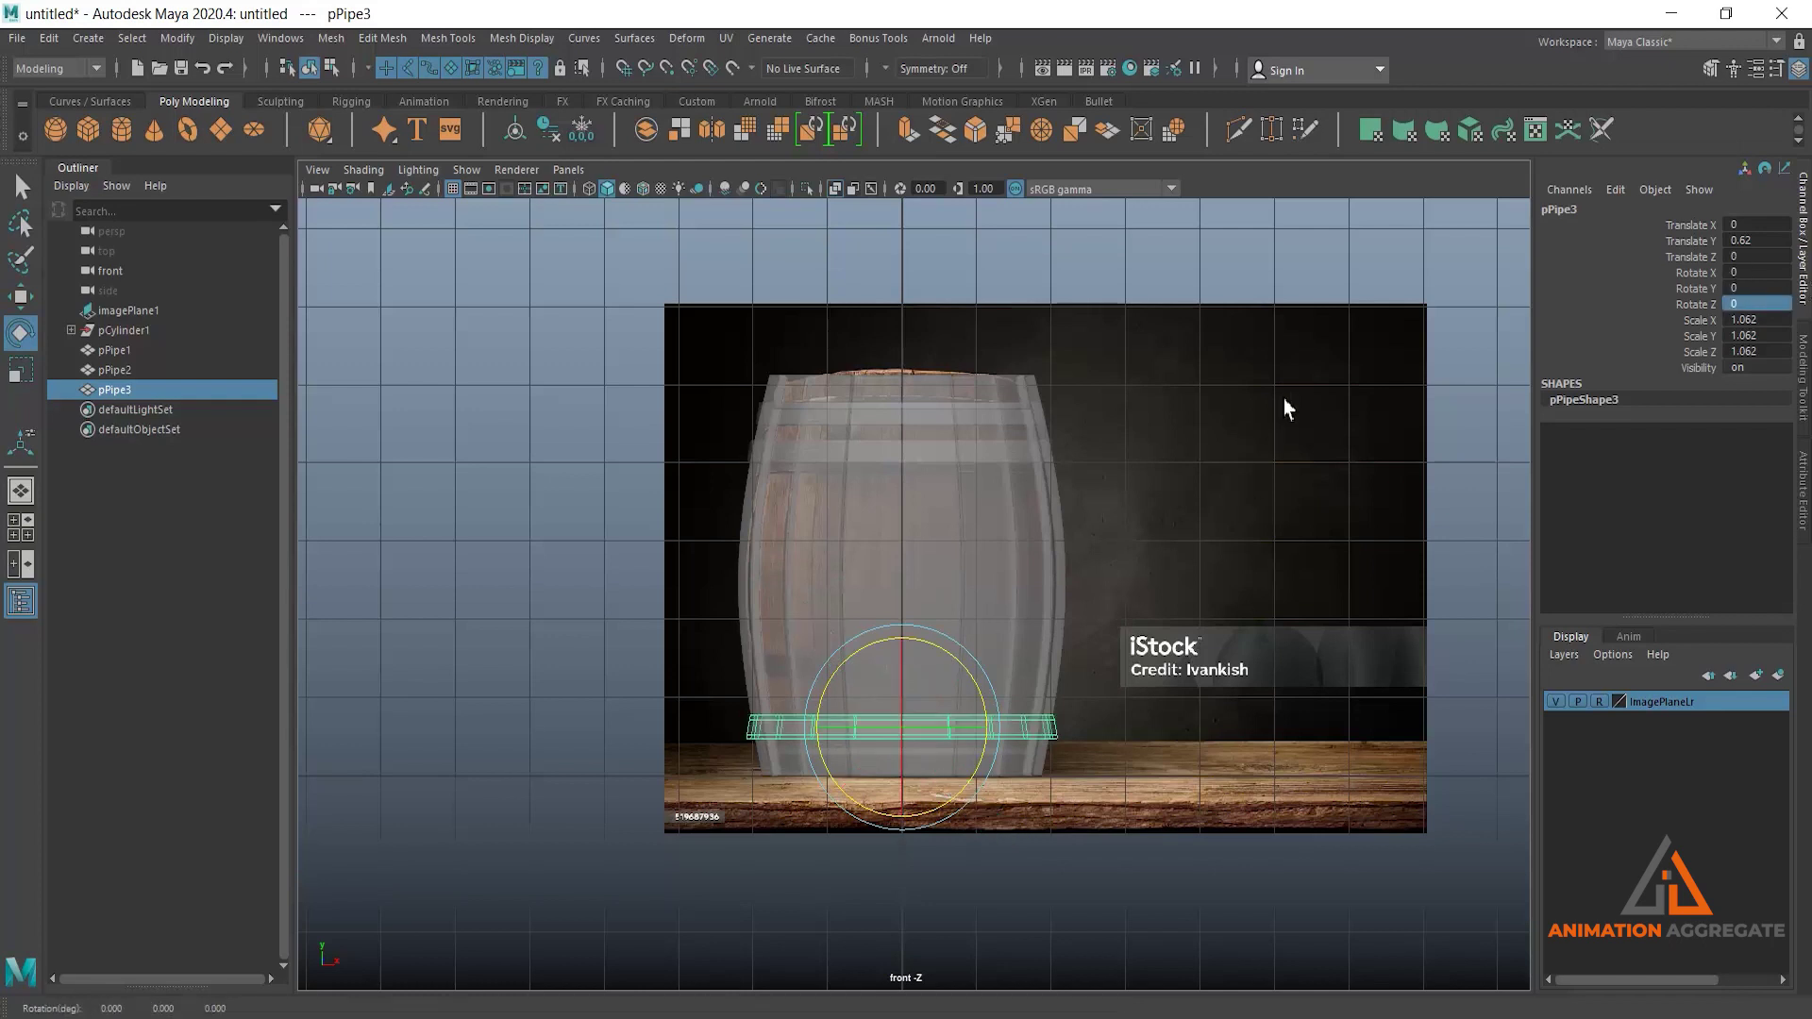
key("space")
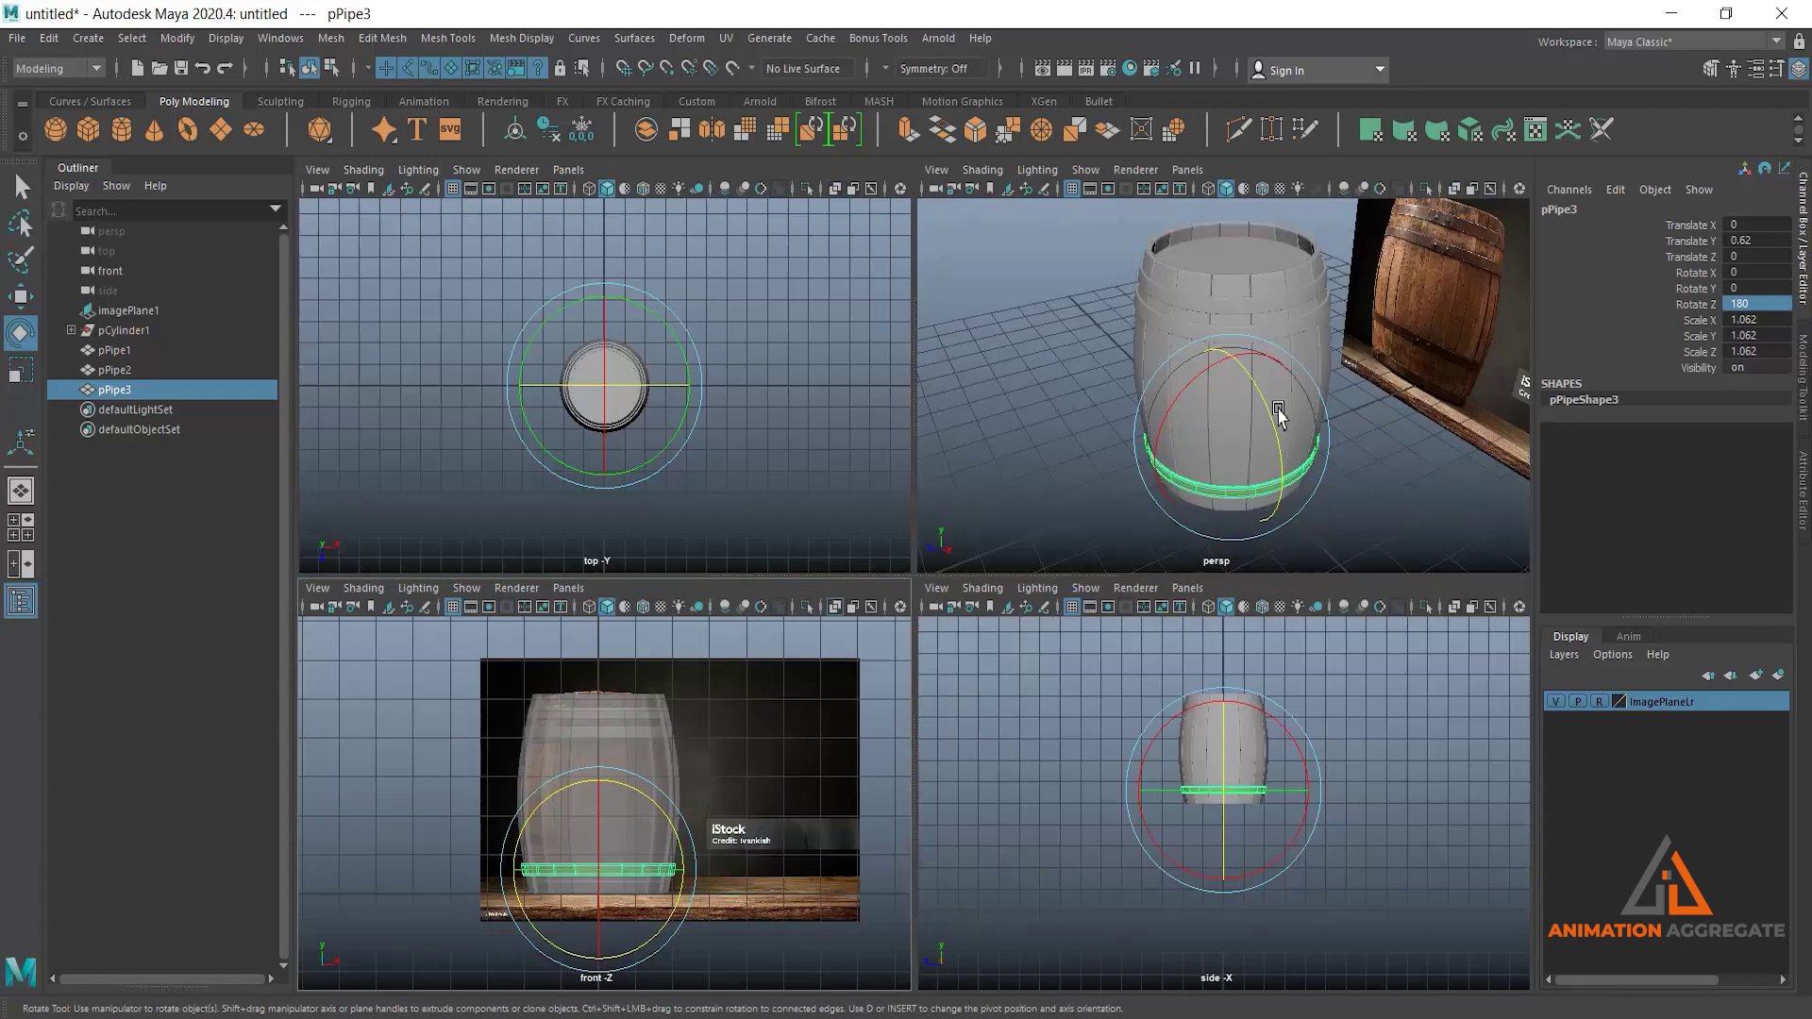
Raise the flipped lower hoop to about 1.372 in Translate Y and scale it uniformly to about 1.113.
key("space")
scroll(1073, 599, "up", 2)
scroll(1040, 479, "up", 3)
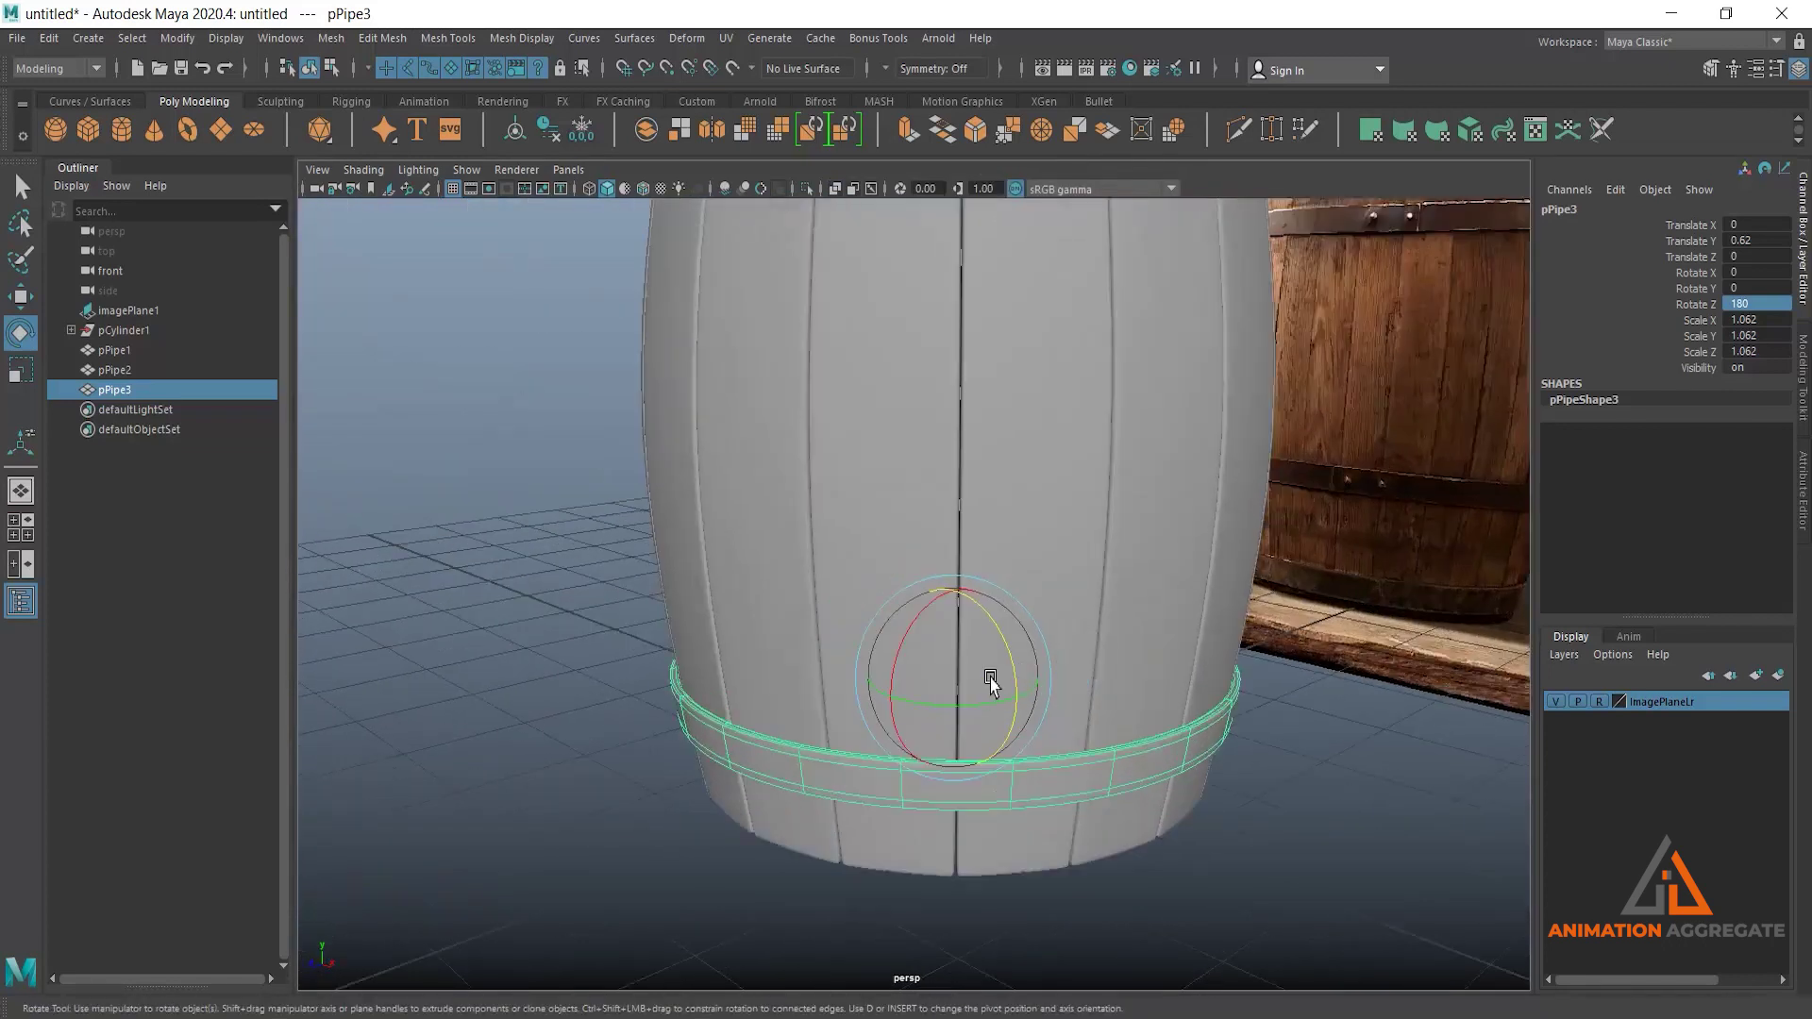
key("space")
key("space")
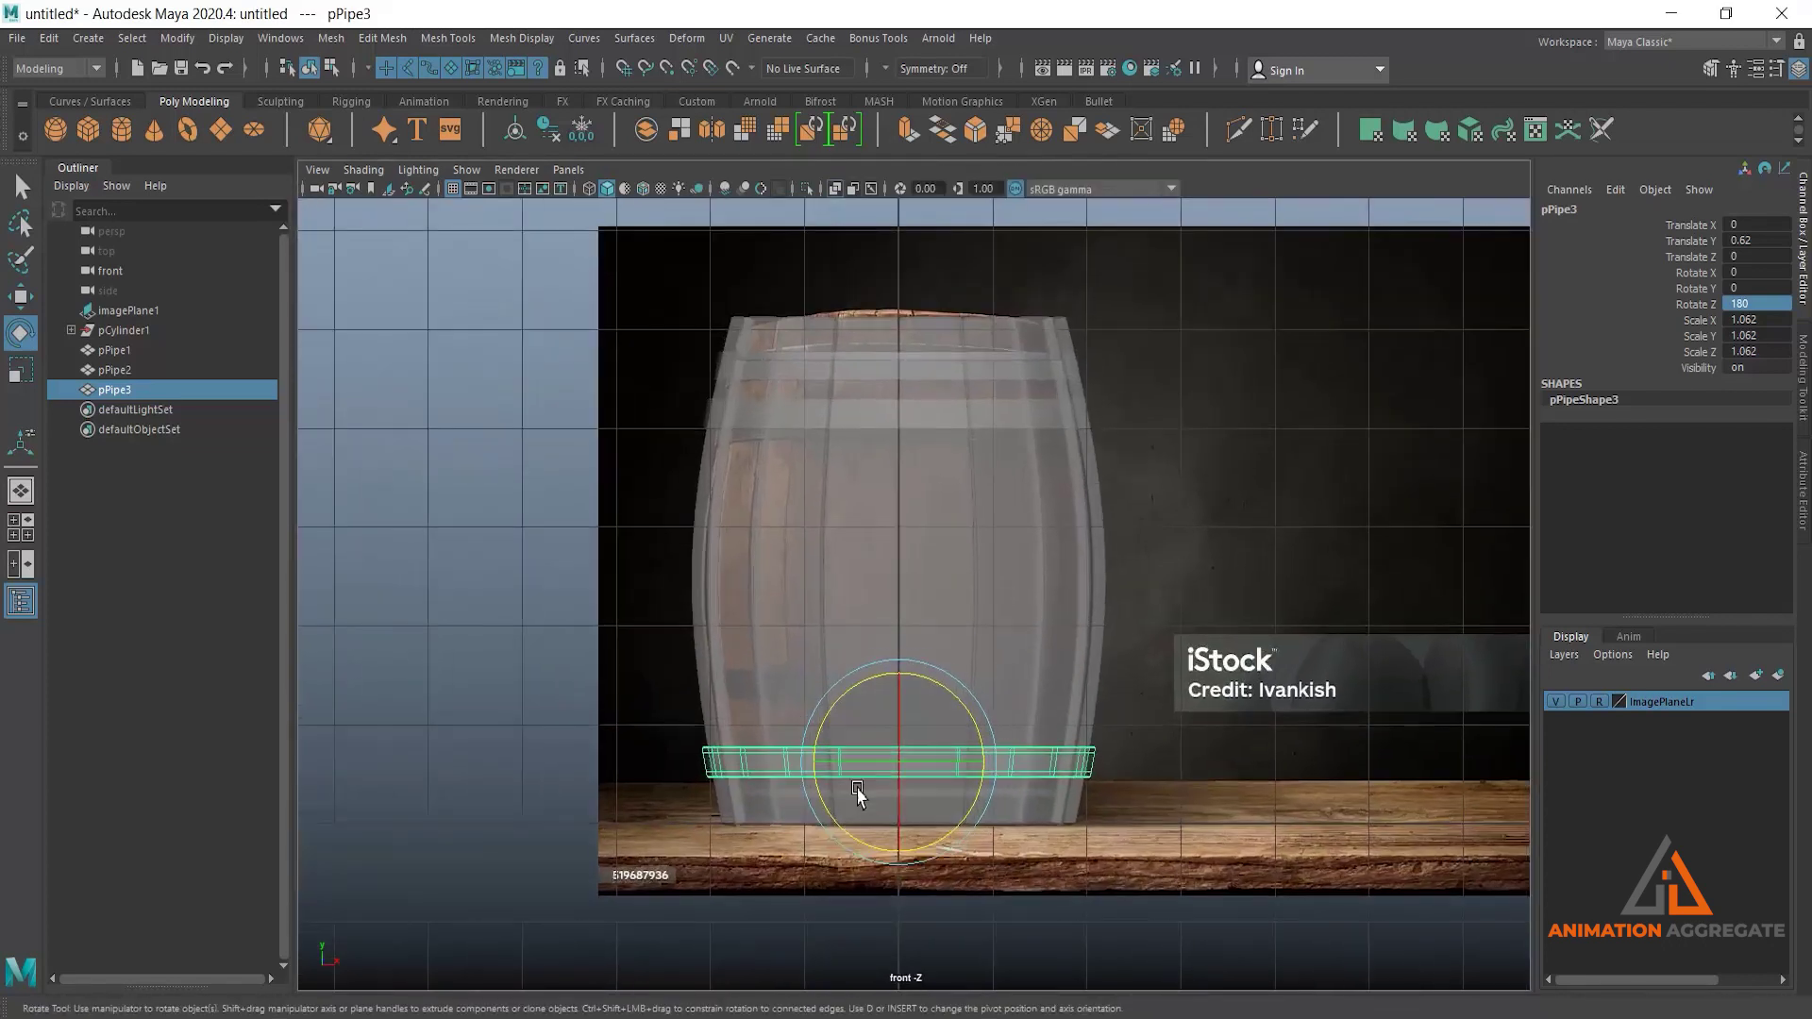
key("w")
left_click_drag(888, 697, 902, 609)
key("space")
key("space")
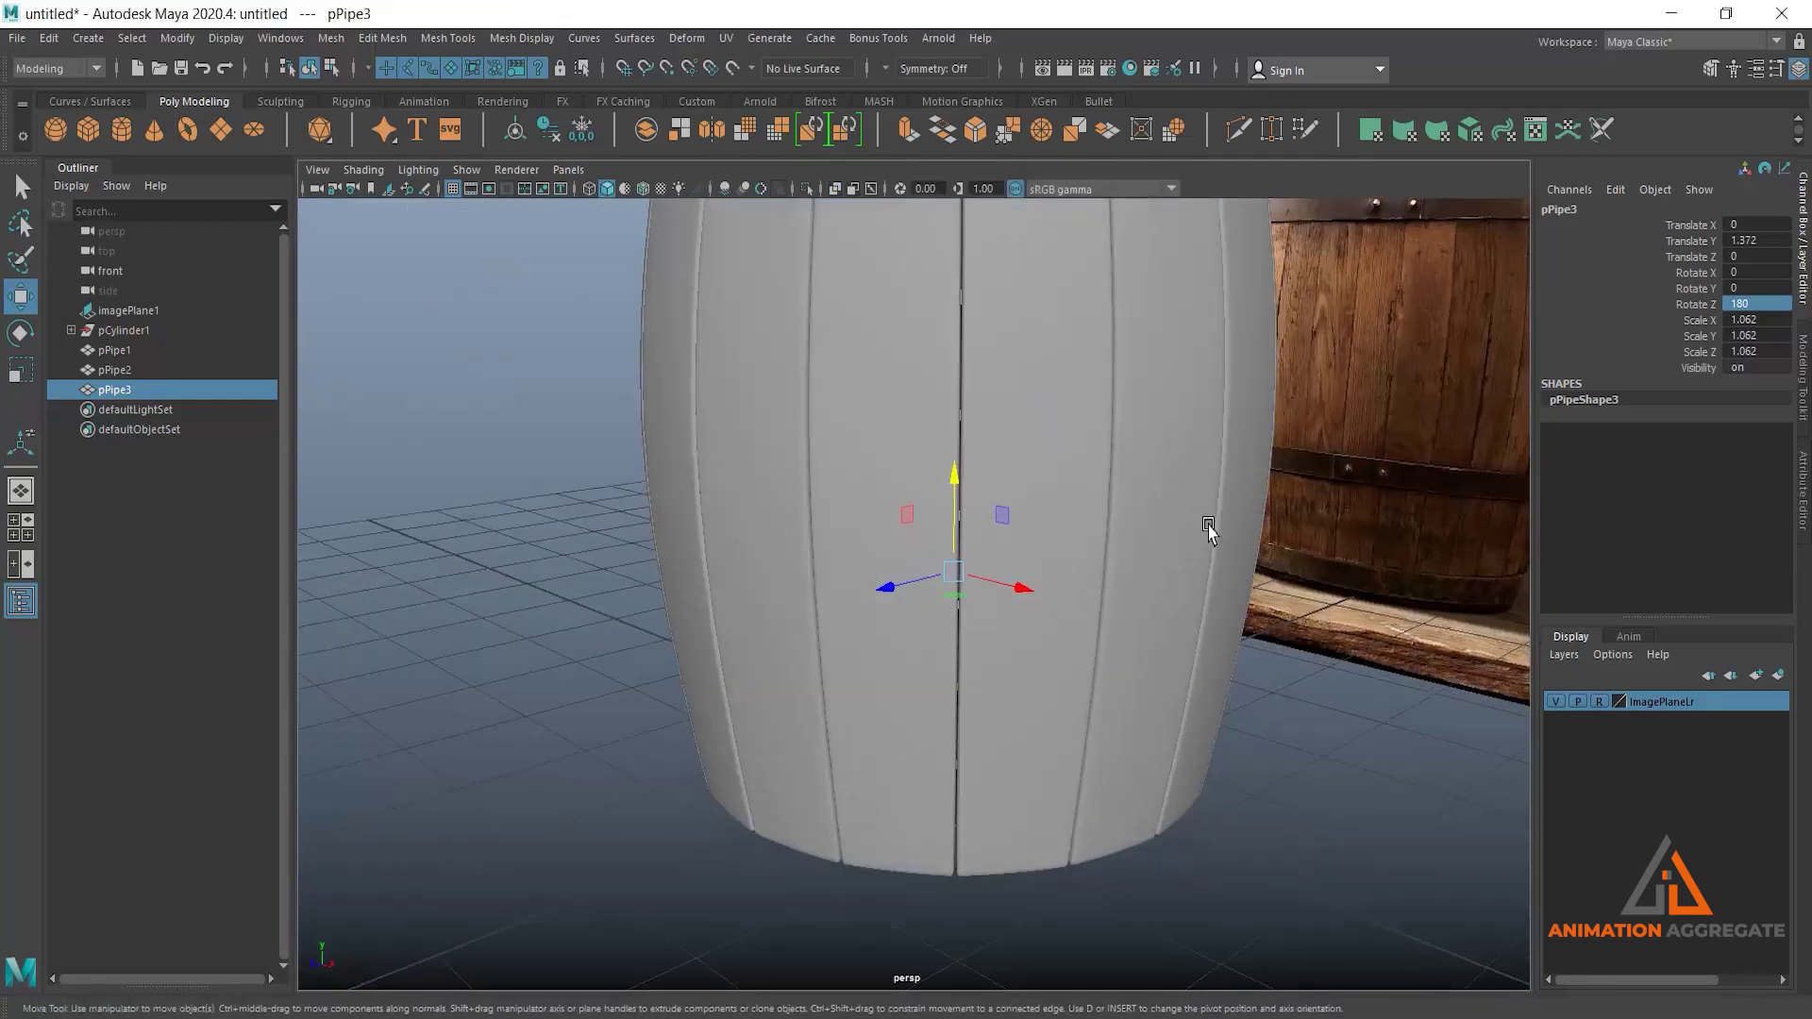
key("r")
left_click_drag(958, 571, 1039, 631)
Duplicate the lower hoop, lower the copy to about 0.398 in Translate Y, scale it uniformly to about 1.039, and deselect it.
key("ctrl+d")
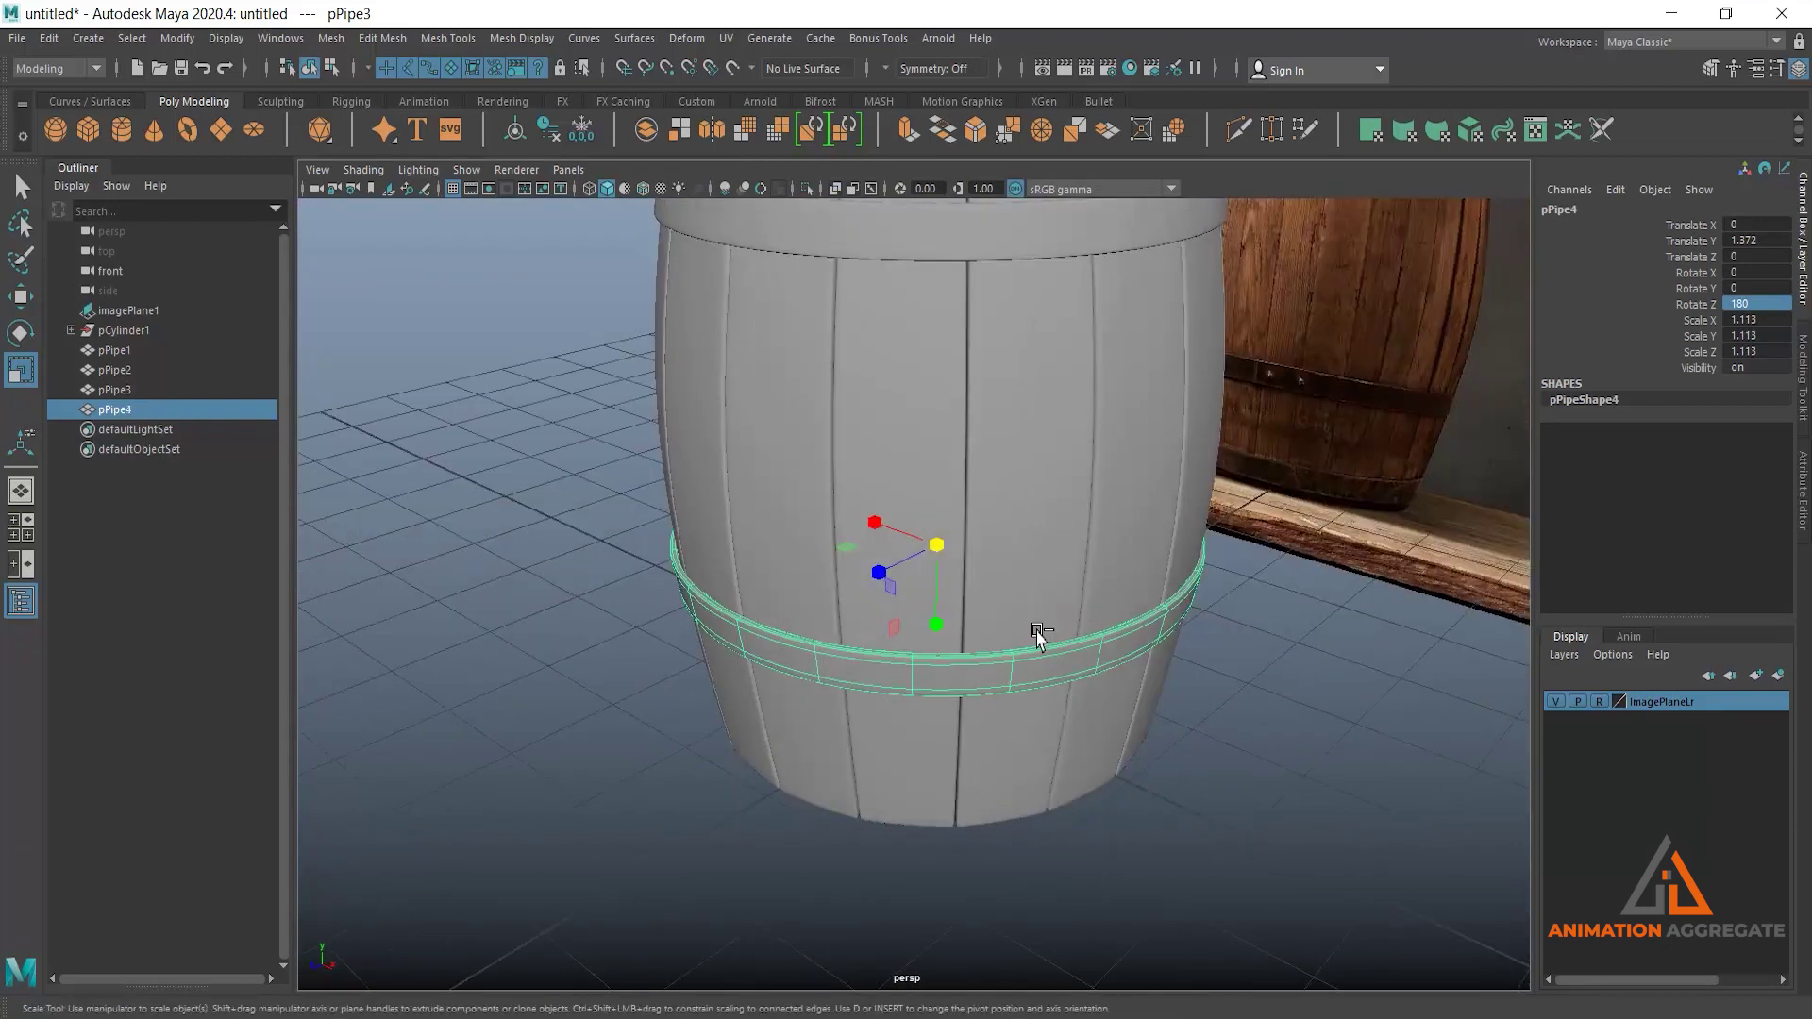
key("w")
left_click_drag(945, 469, 915, 625)
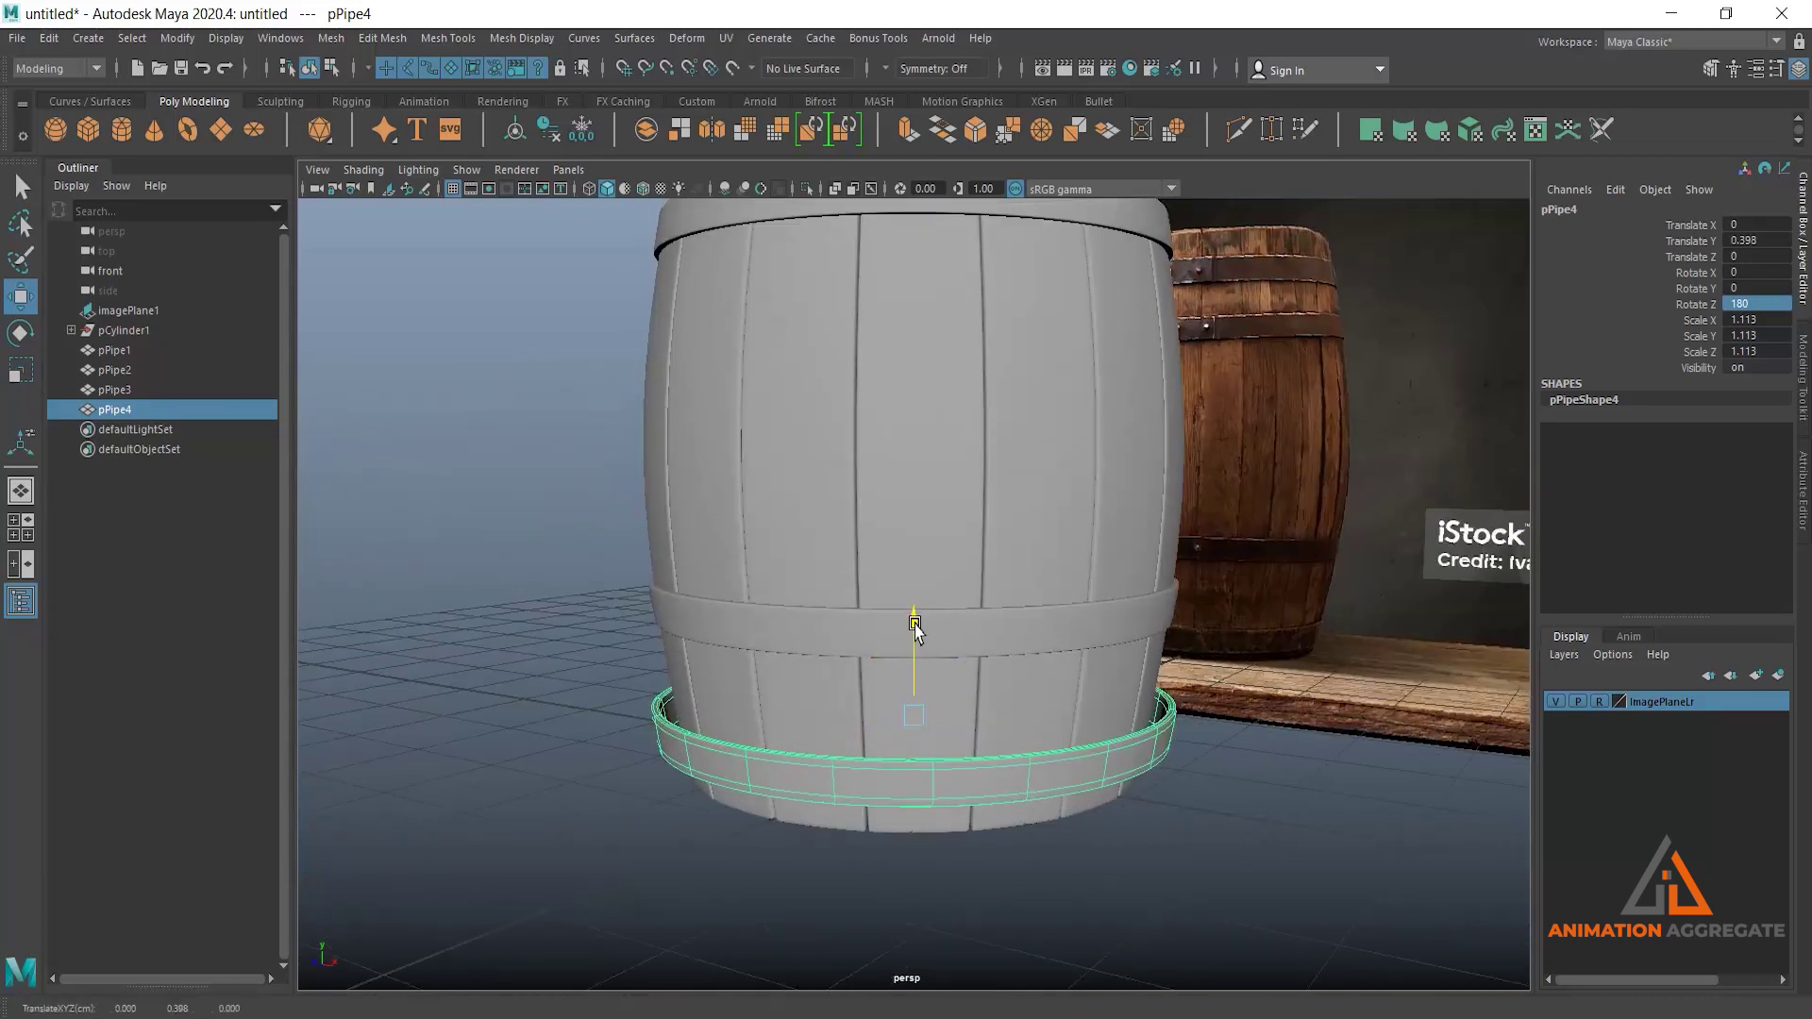
key("r")
left_click_drag(913, 720, 898, 725)
mouse_move(991, 756)
left_mouse_down("alt")
mouse_move(991, 793)
mouse_move(978, 772)
left_mouse_up("alt")
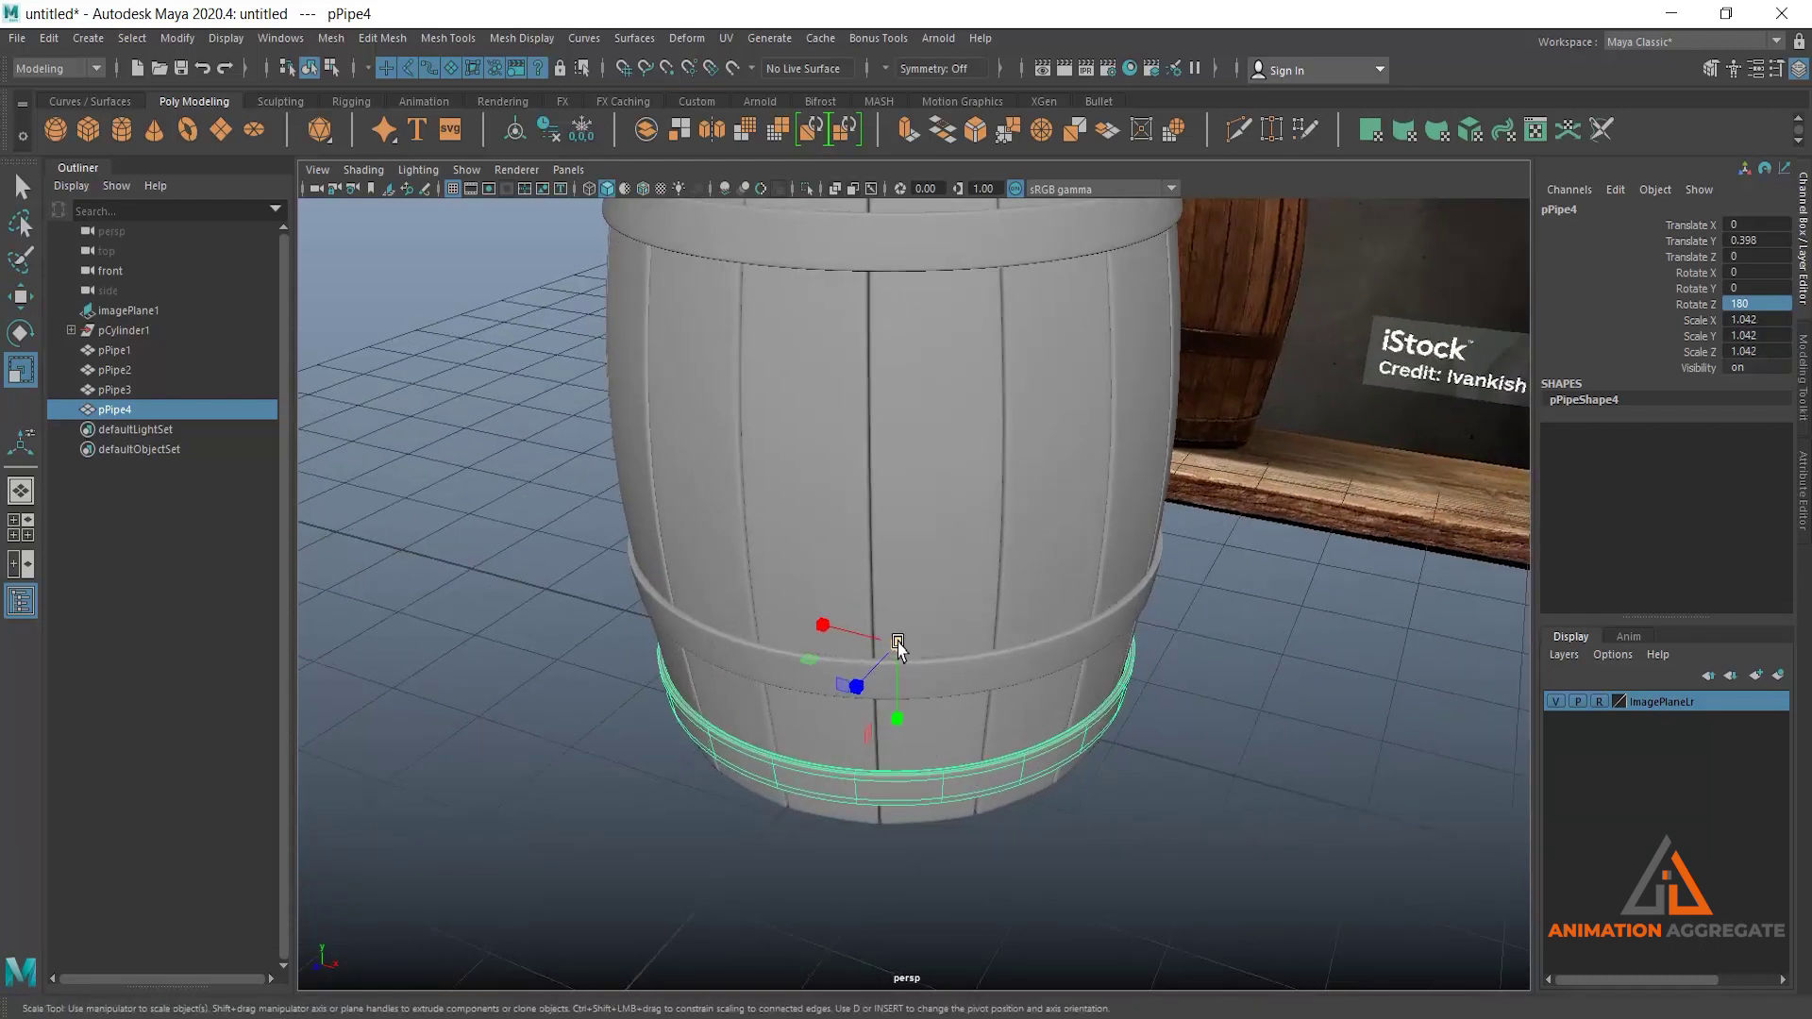
left_click_drag(897, 646, 892, 649)
scroll(1080, 749, "down", 3)
scroll(1135, 796, "up", 2)
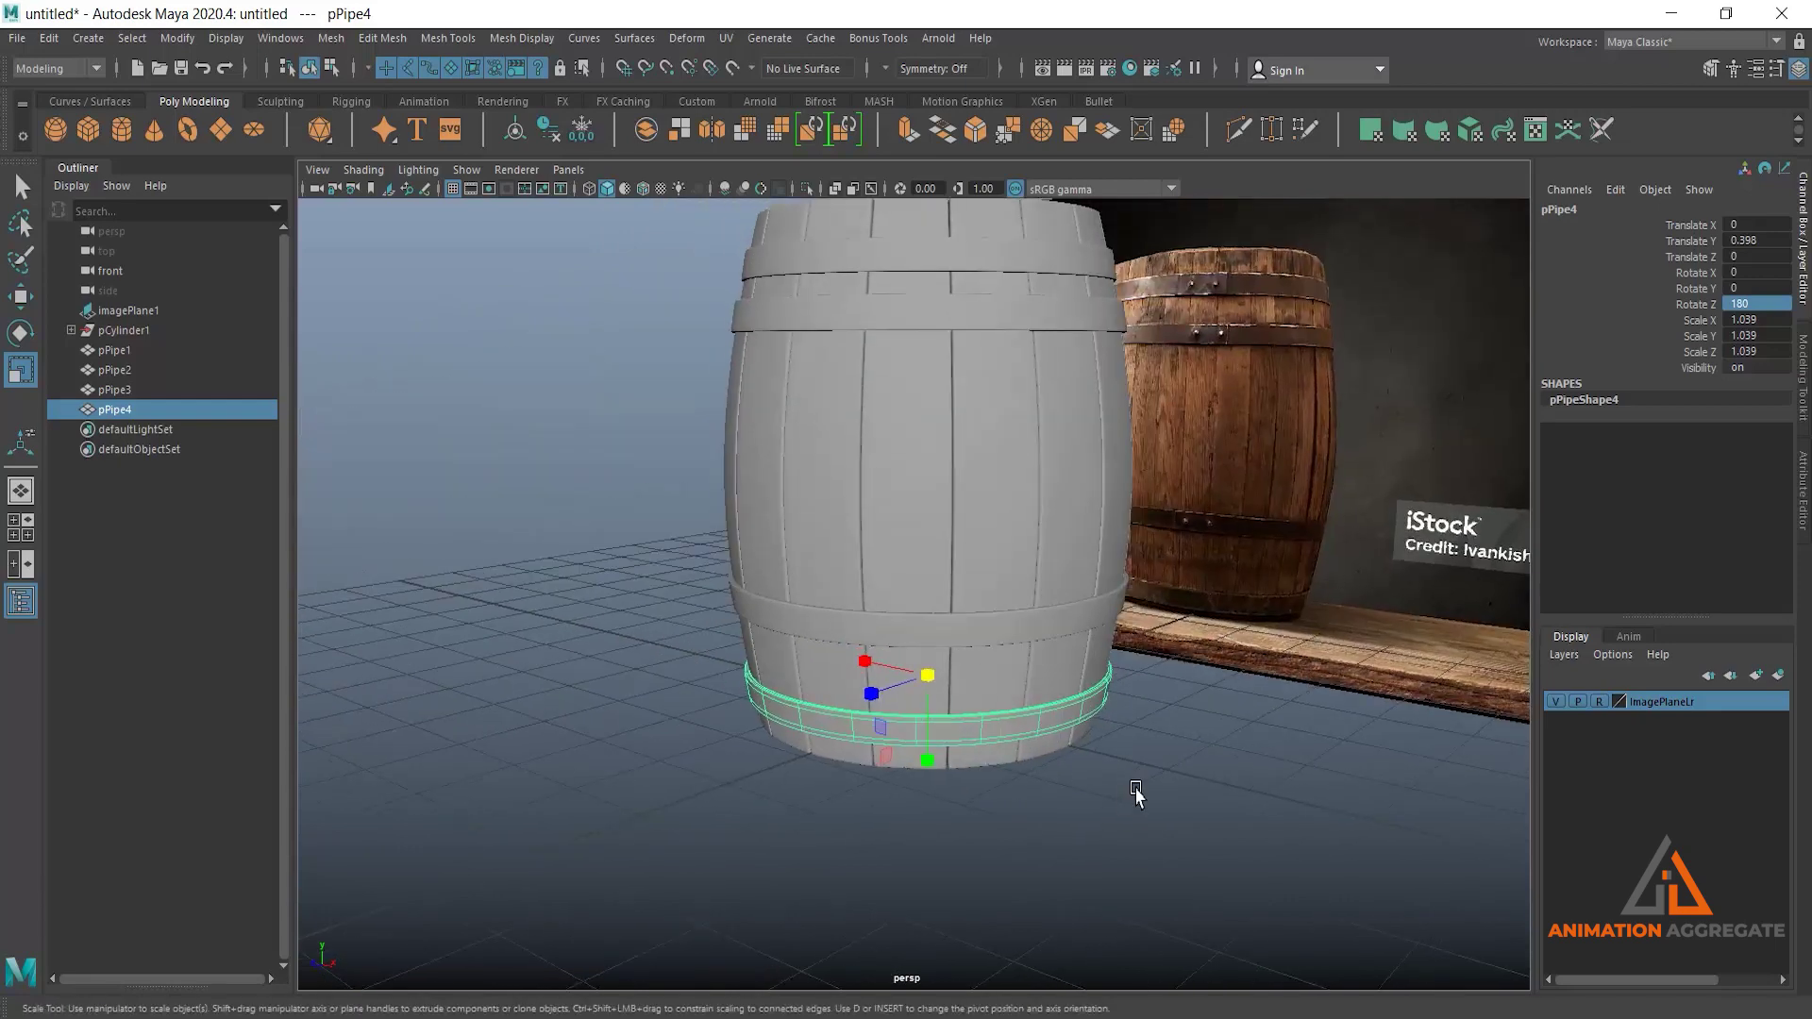
left_click(1135, 796)
scroll(1136, 796, "down", 3)
left_click_drag(1086, 660, 1018, 549, "alt")
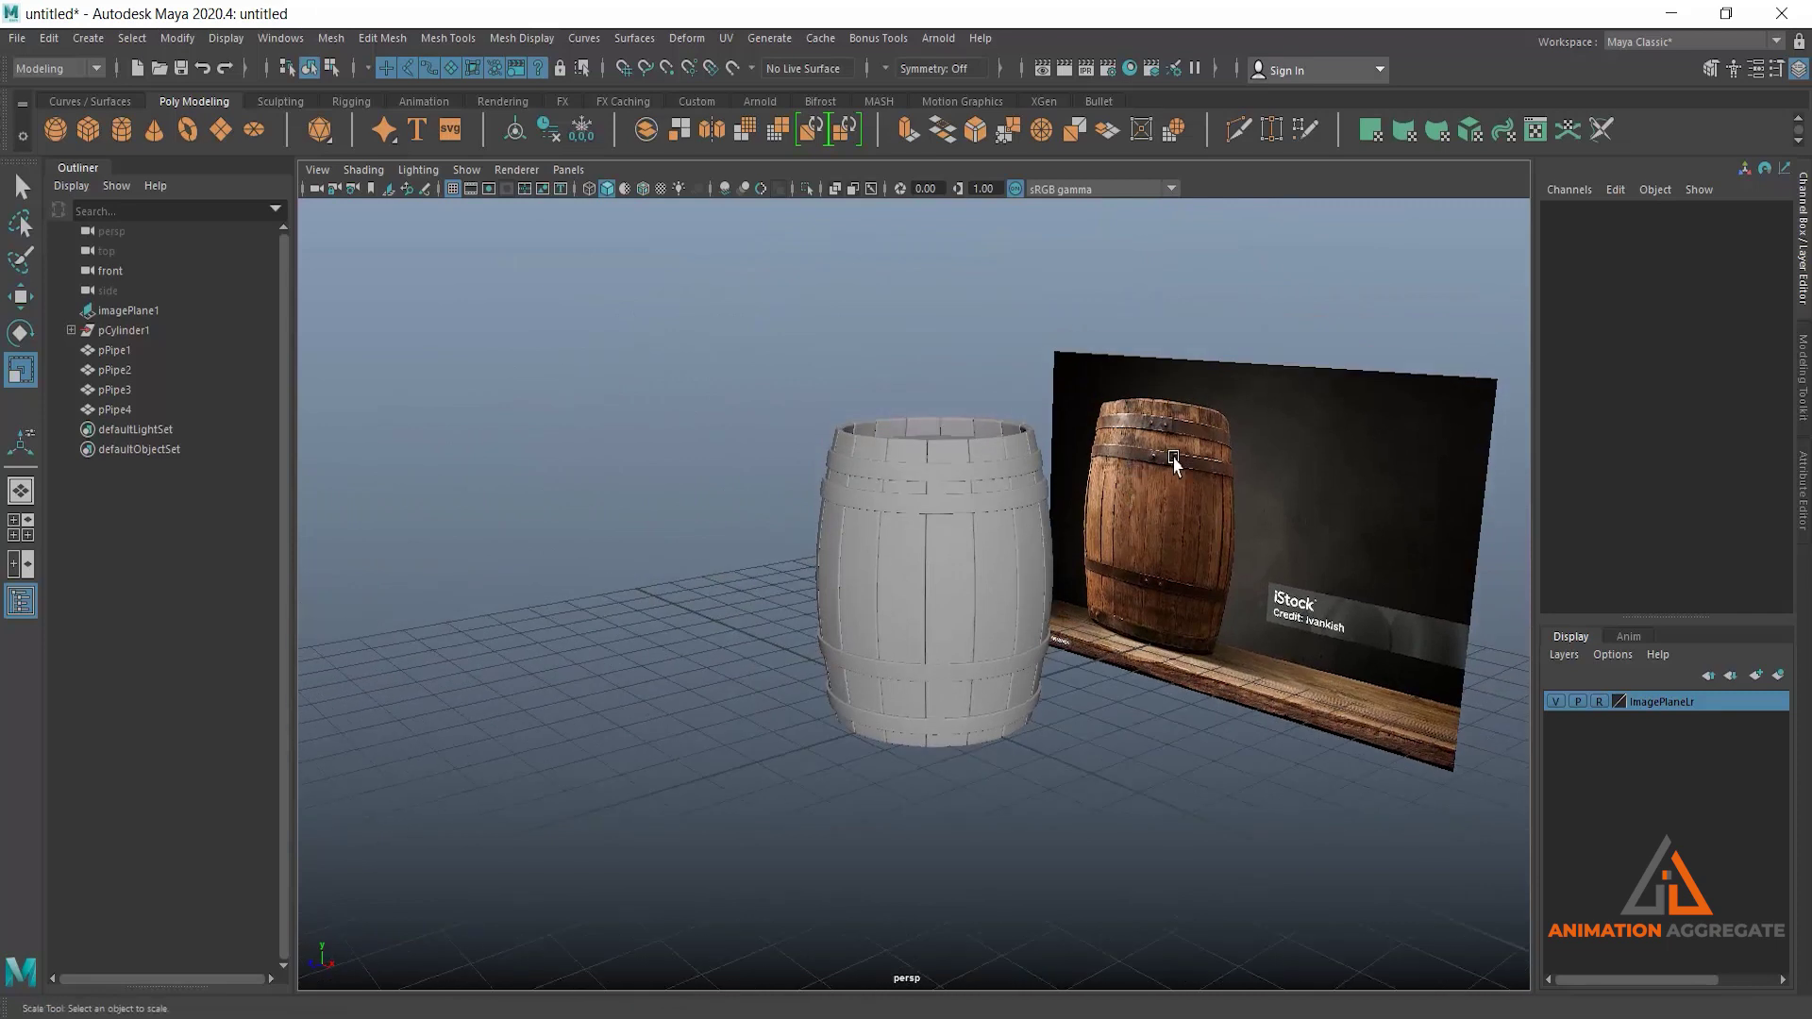
Create a polygon sphere and move it beside the barrel, to about 2.695 in Translate Y and 3.389 in Translate Z.
left_click_drag(897, 524, 873, 583, "alt")
left_click(55, 130)
key("w")
left_click_drag(862, 688, 733, 727)
left_click_drag(789, 630, 775, 475)
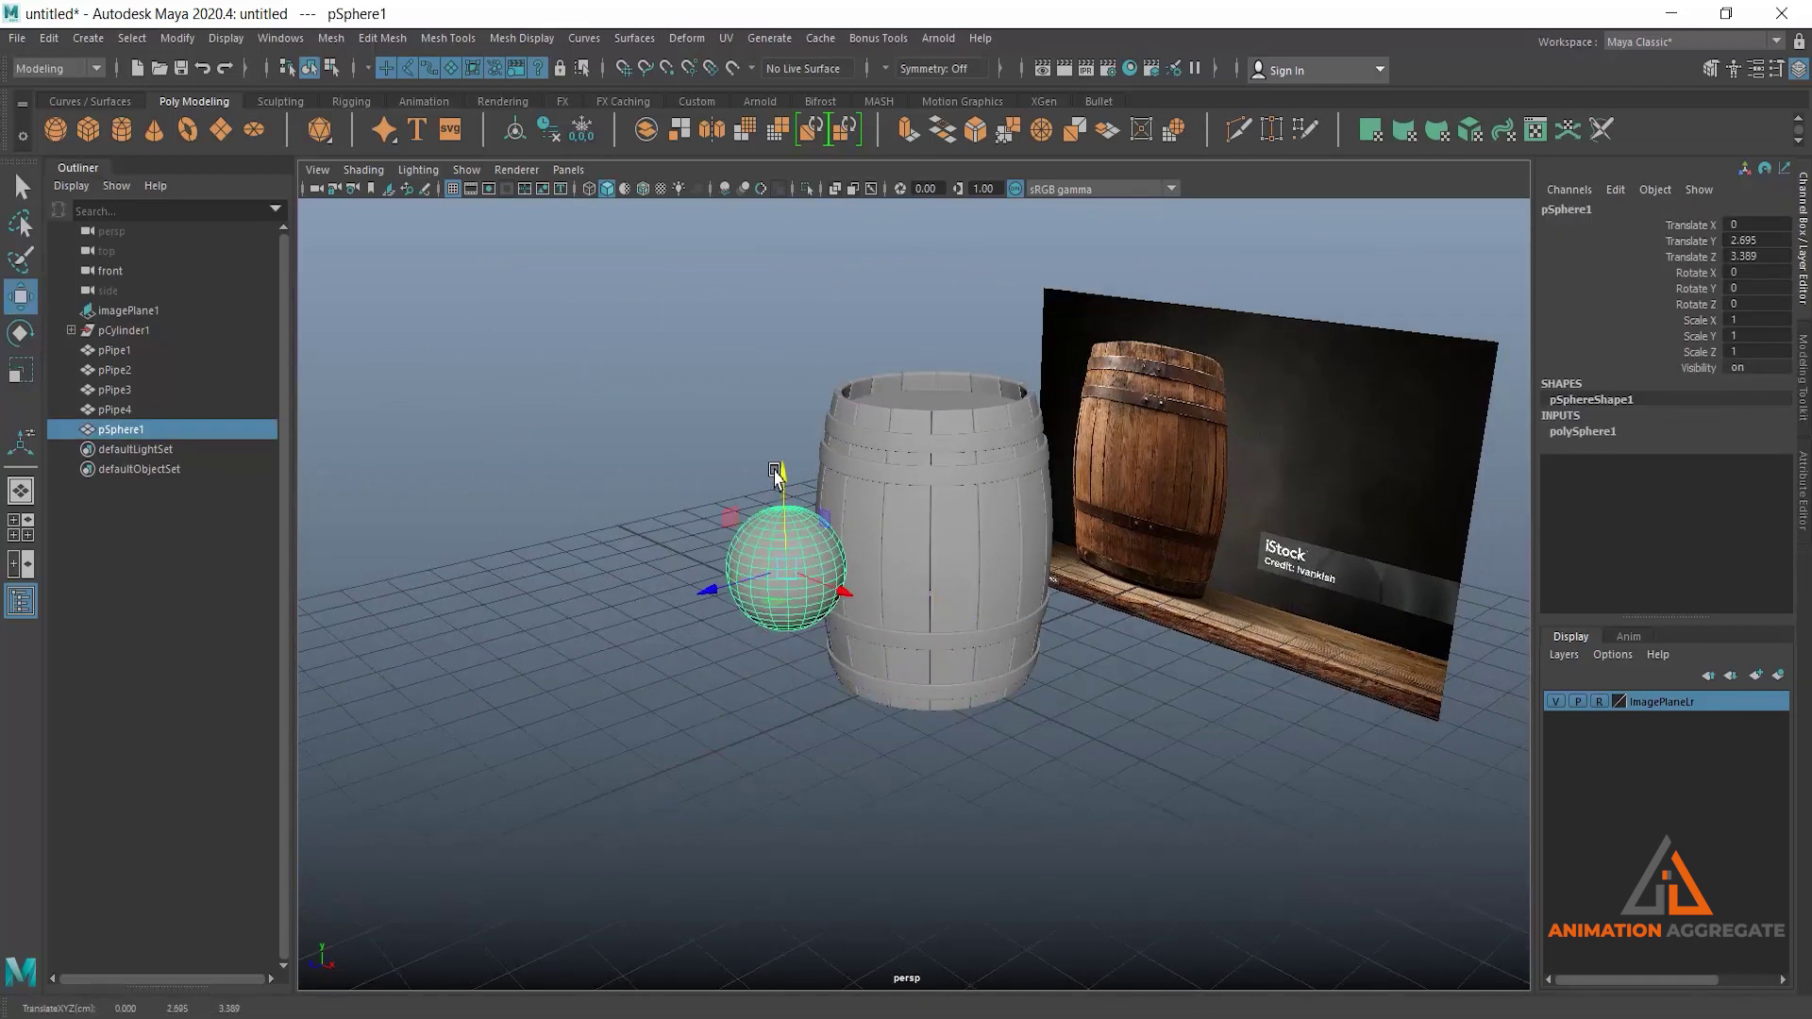
Detach the sphere along its middle edge loop and delete the lower half.
scroll(910, 695, "up", 5)
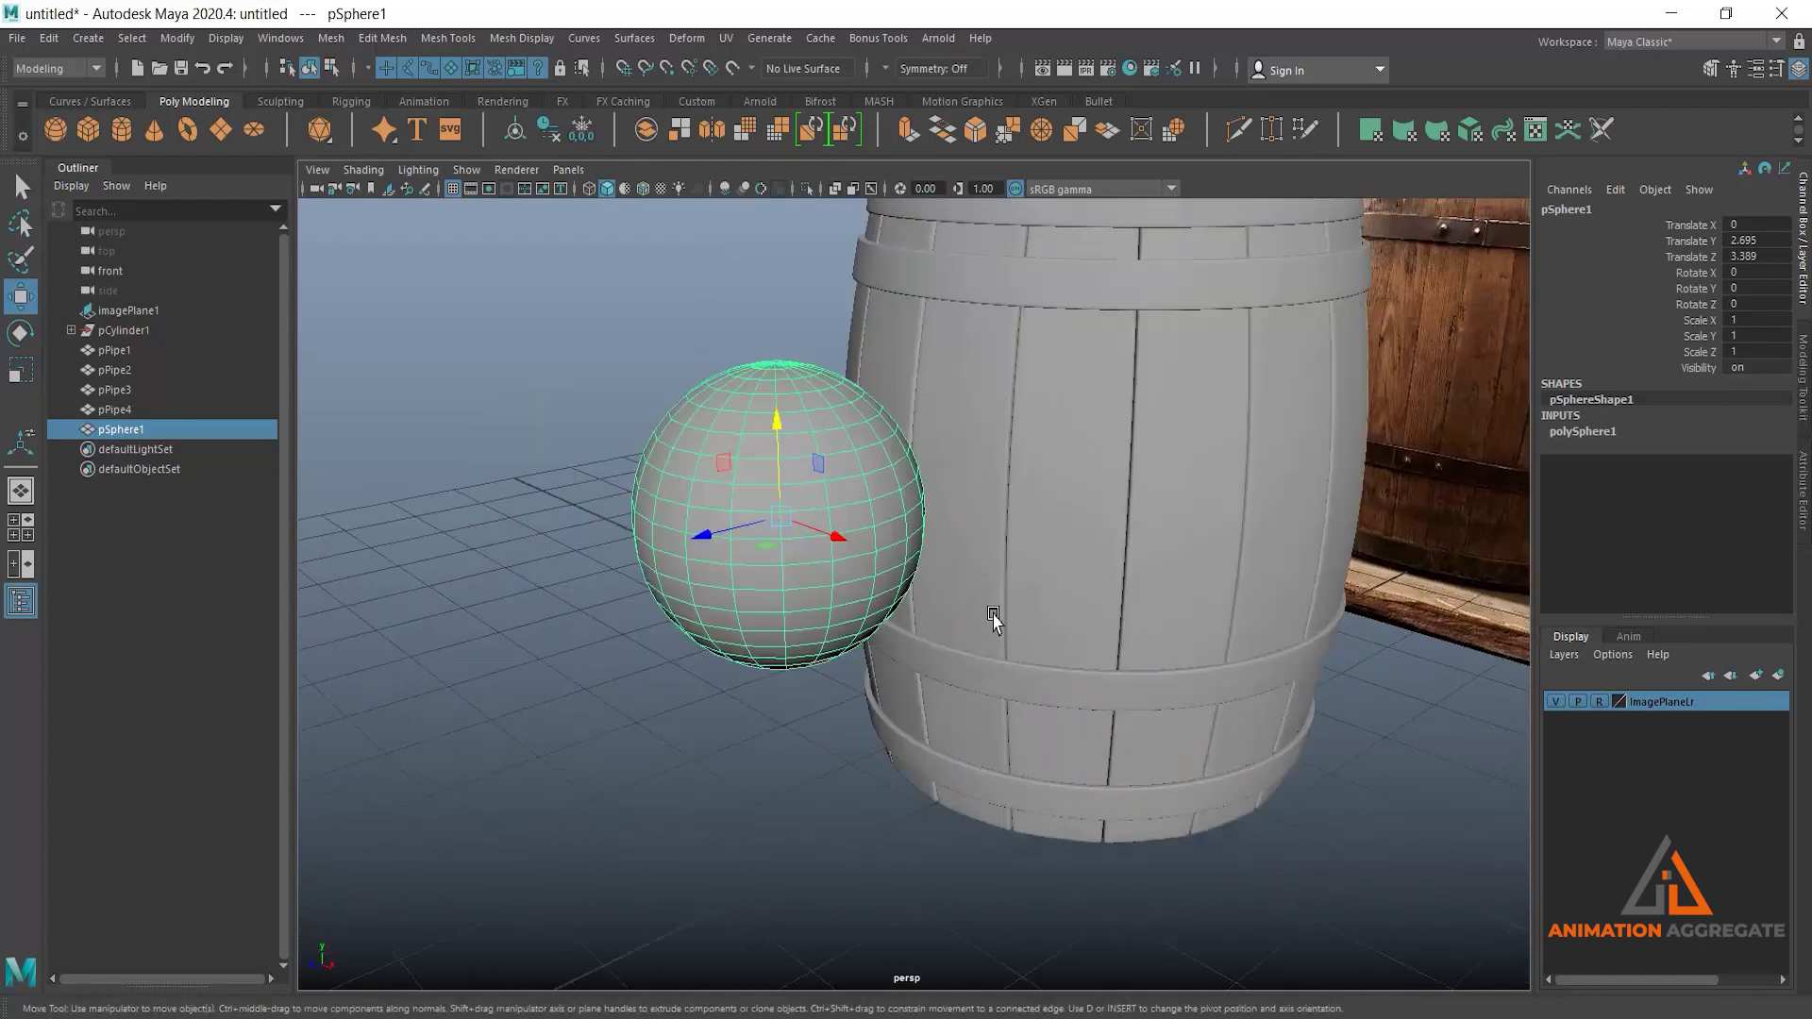
right_click_drag(837, 525, 830, 446)
left_click(813, 563)
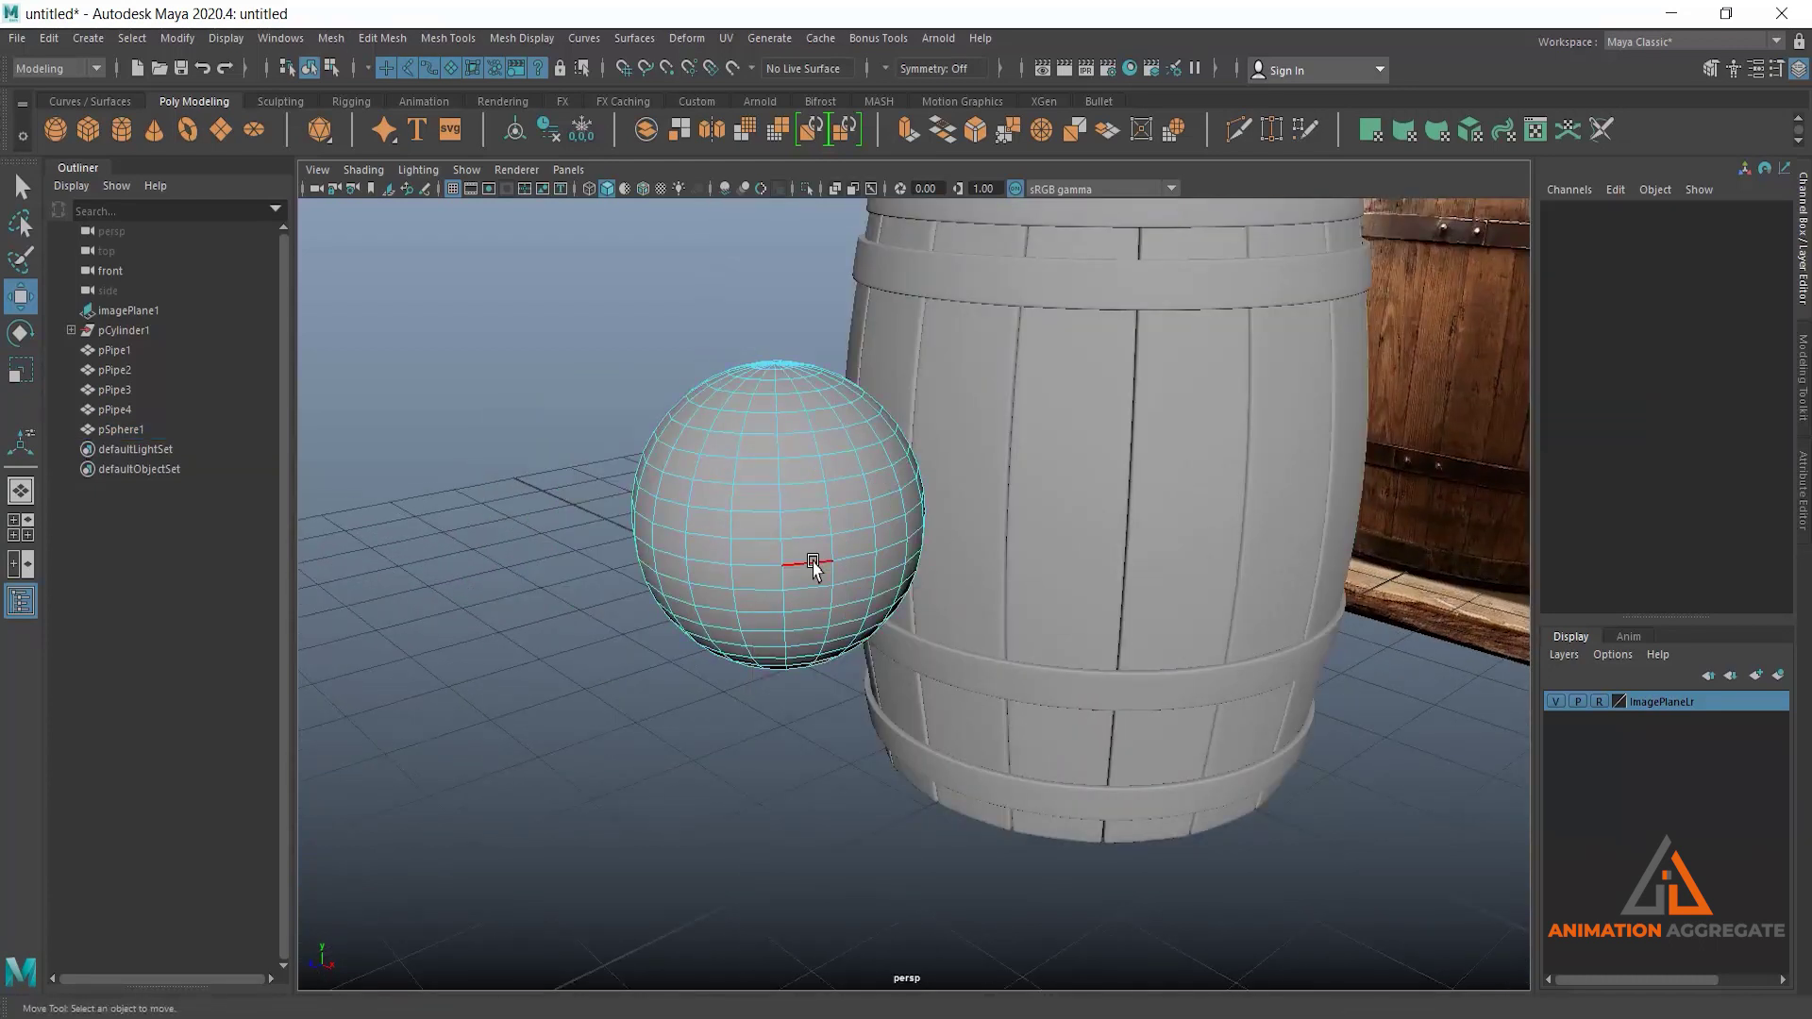
double_click(814, 563)
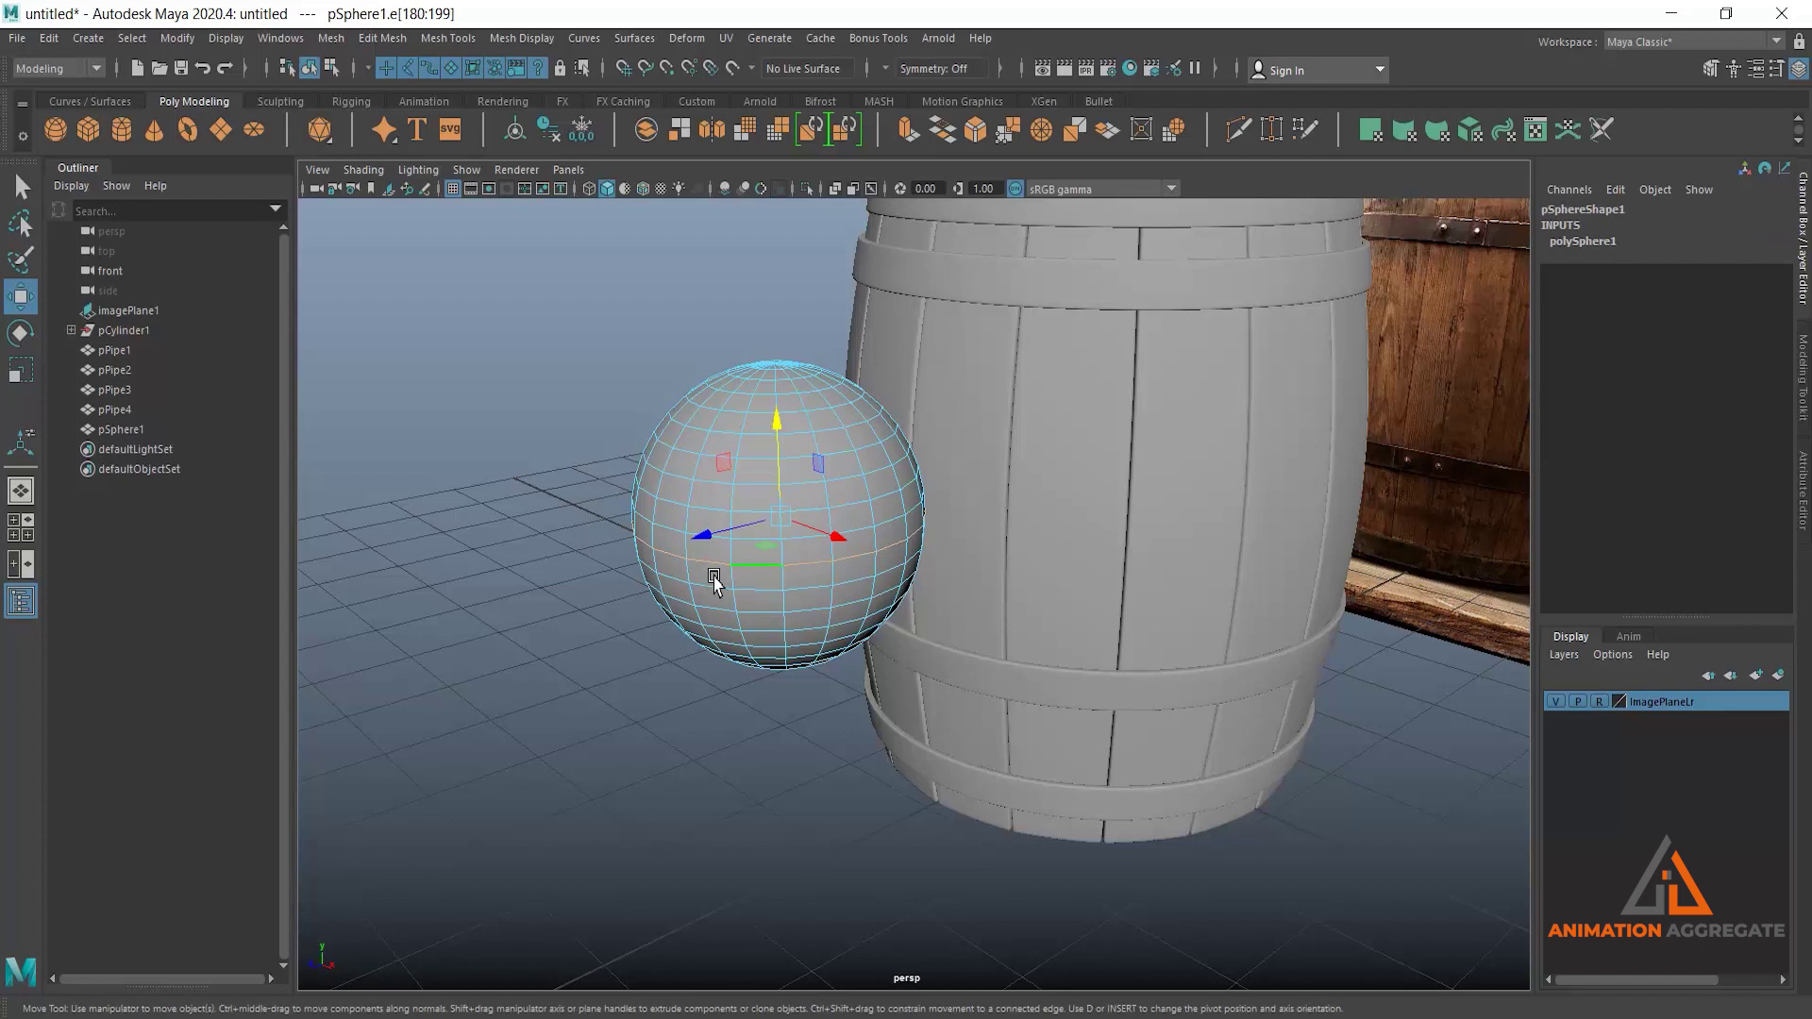
right_click_drag(621, 321, 614, 631, "shift")
right_click_drag(801, 501, 803, 555)
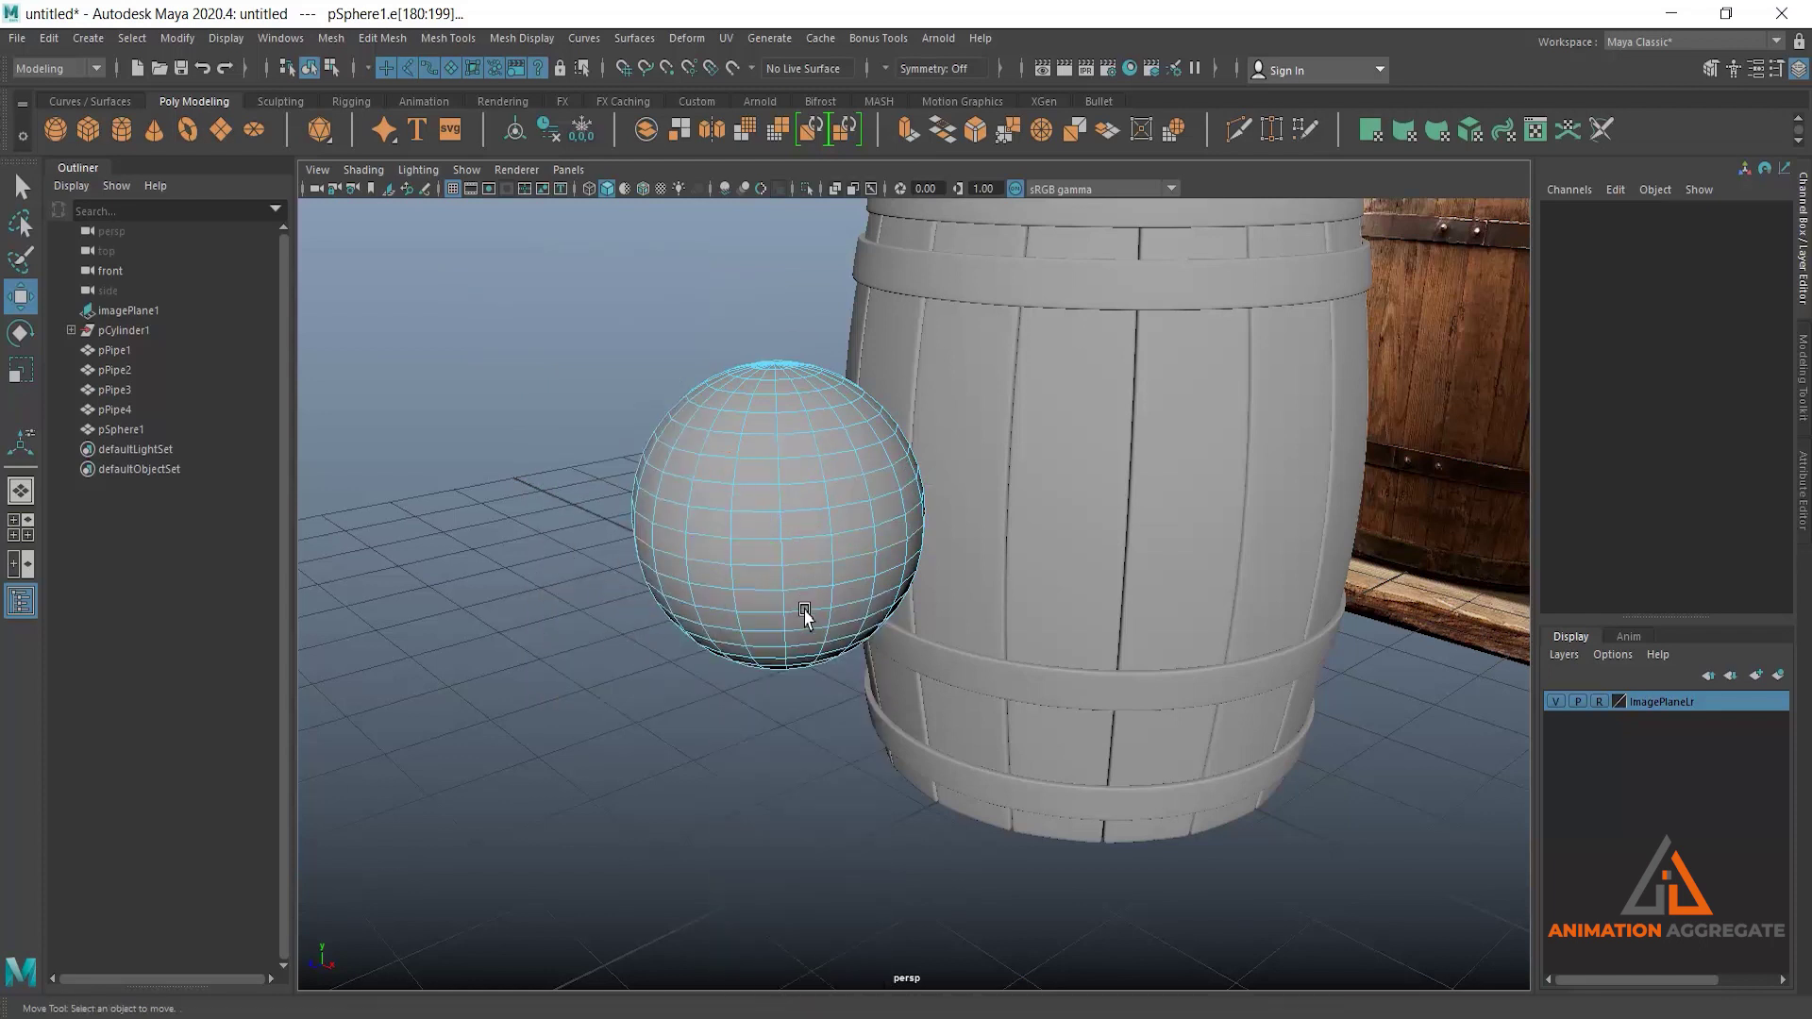
double_click(804, 613)
key("Delete")
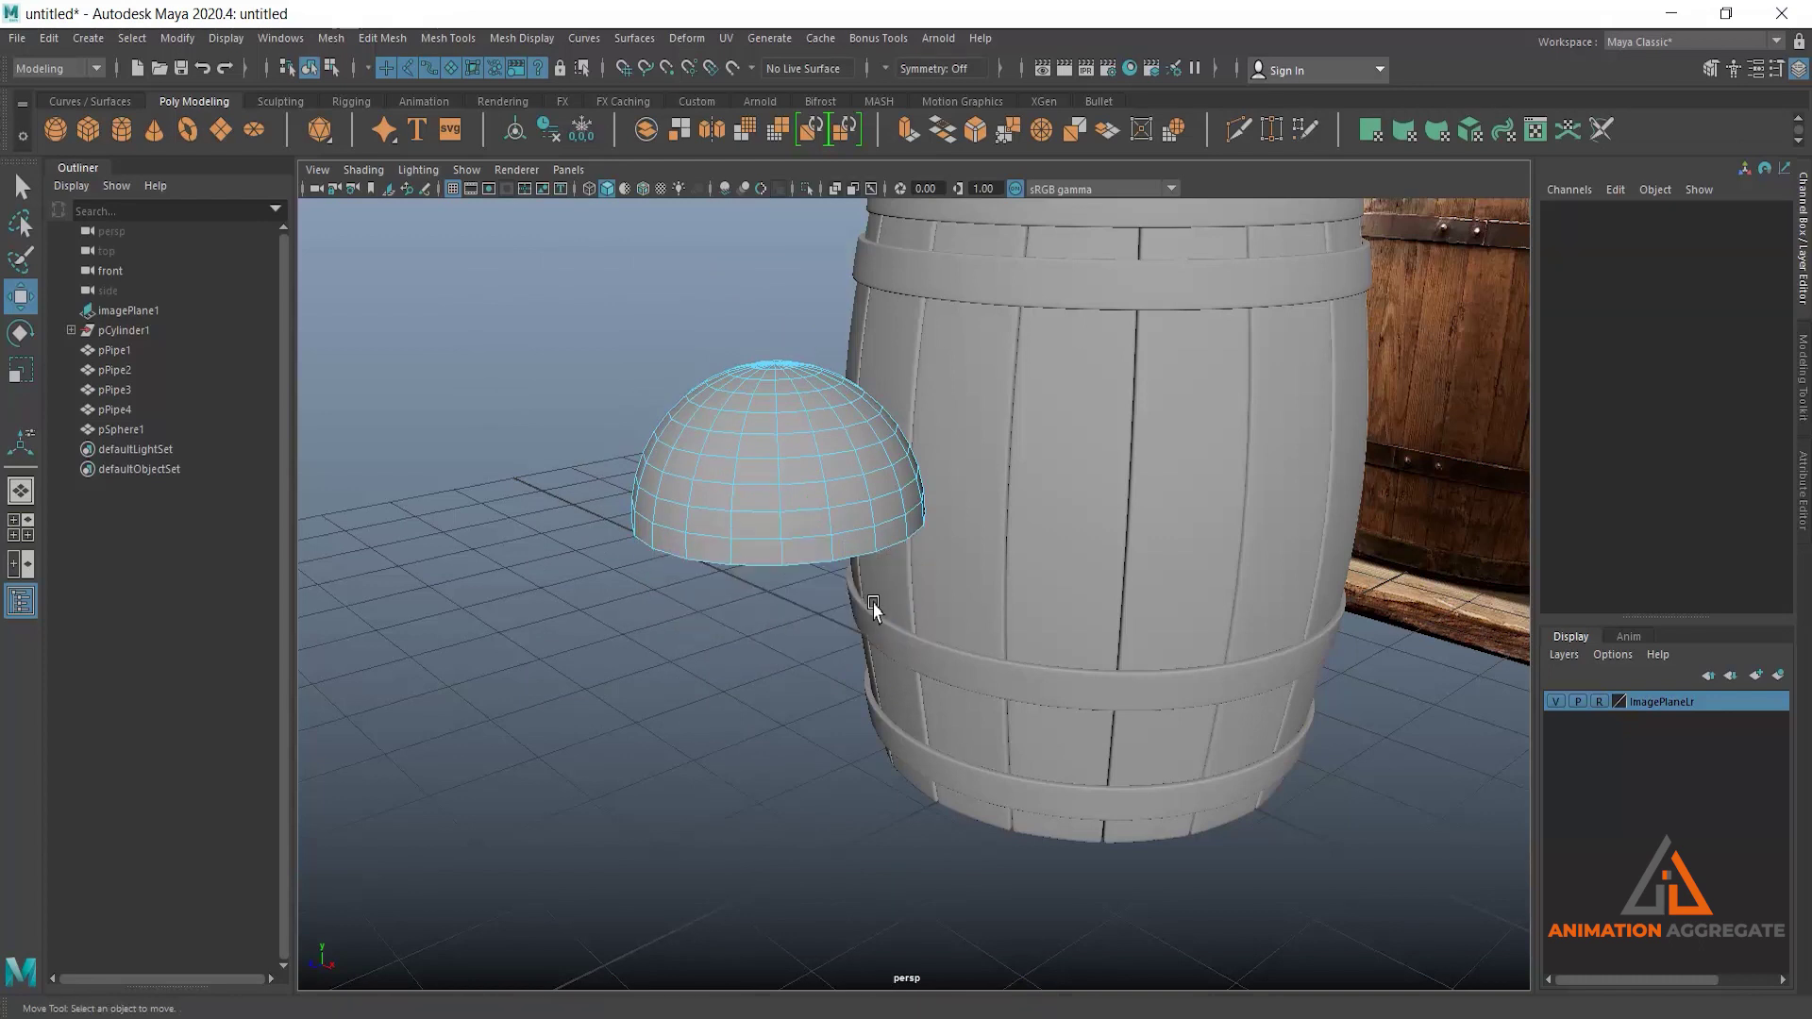
Scale the half sphere uniformly down to about 0.111 as a rivet head, sizing it against the reference.
right_click_drag(807, 465, 898, 424)
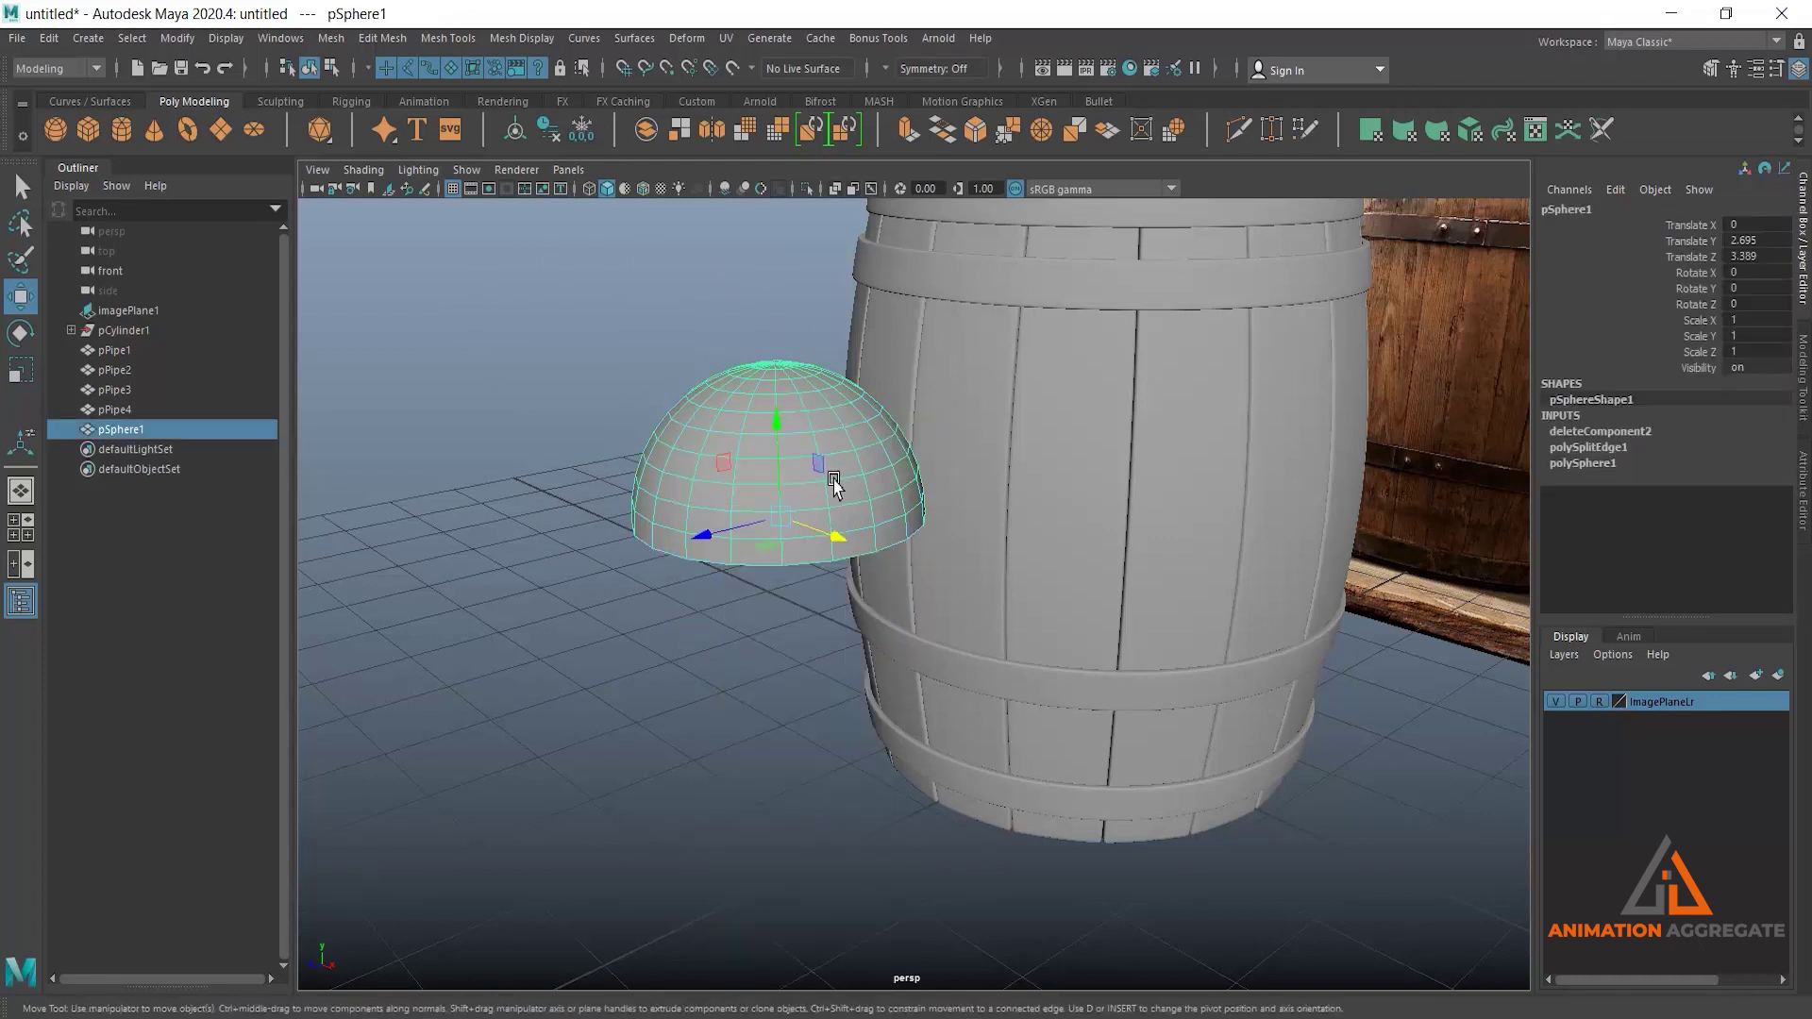
key("r")
left_click_drag(780, 521, 607, 551)
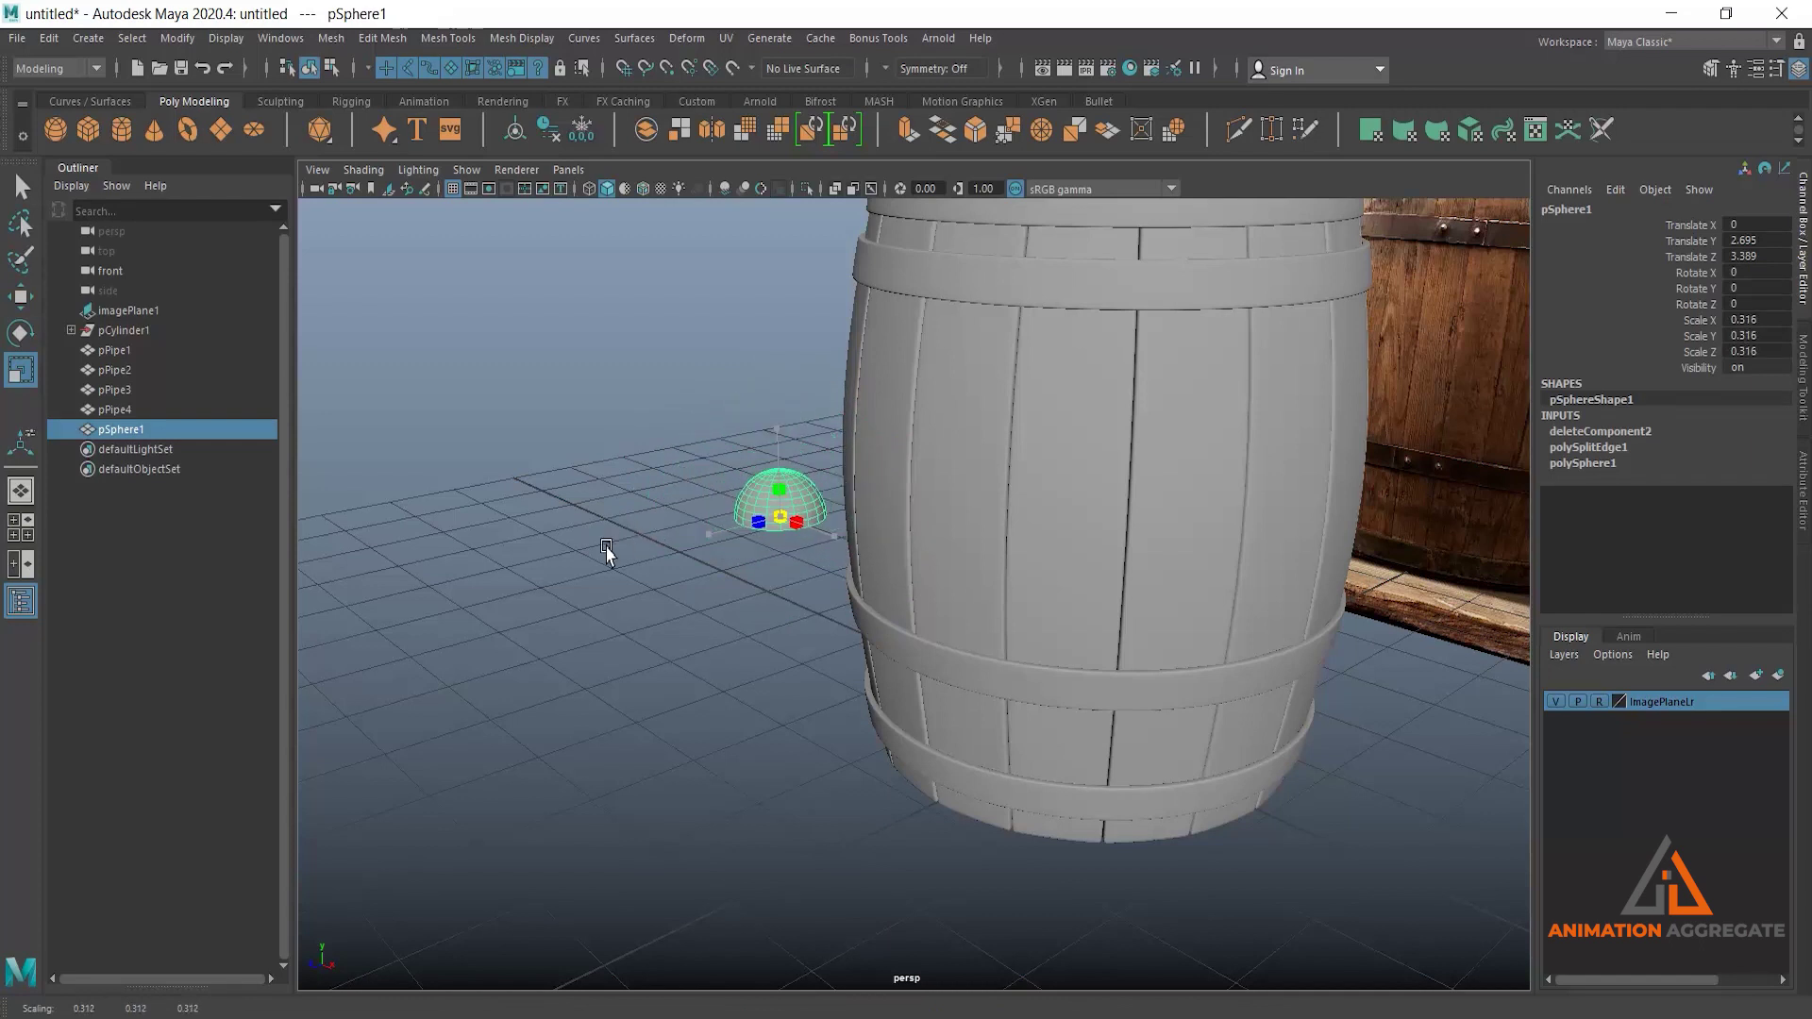
key("space")
key("space")
scroll(882, 543, "up", 5)
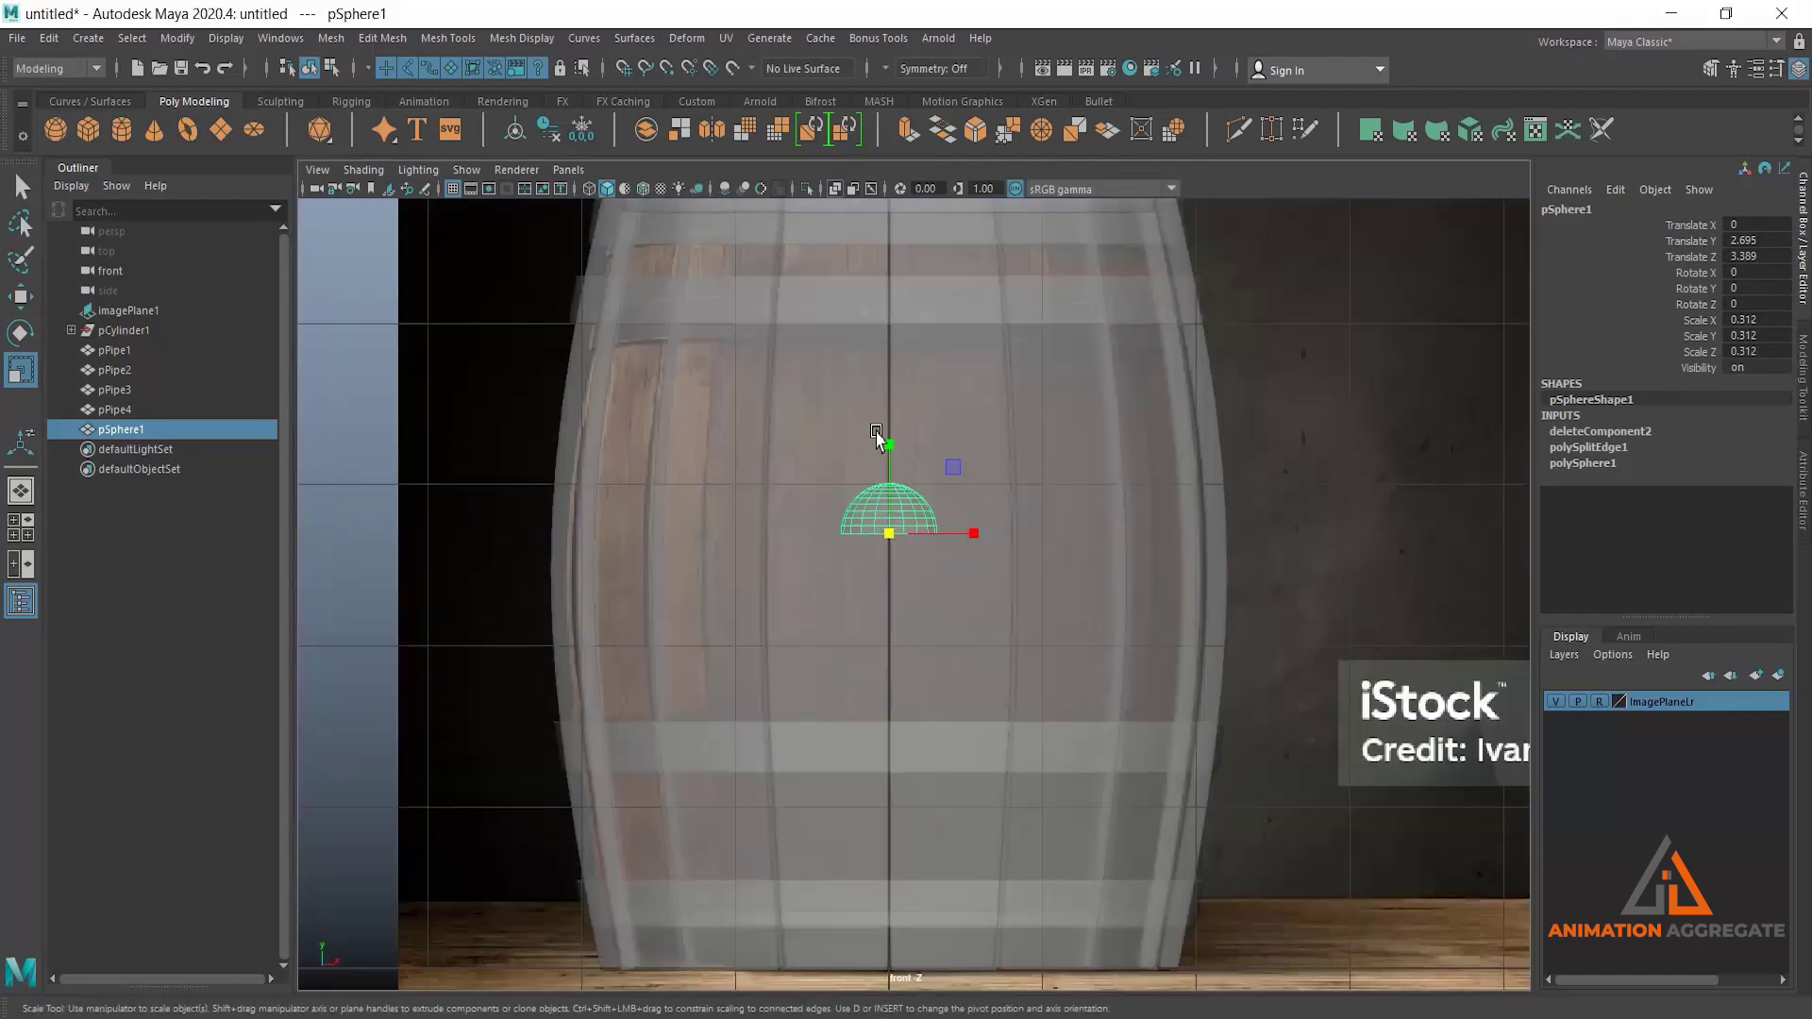
left_click_drag(902, 563, 899, 623)
Rotate the rivet head to 90 in Rotate X so its dome faces away from the barrel.
key("e")
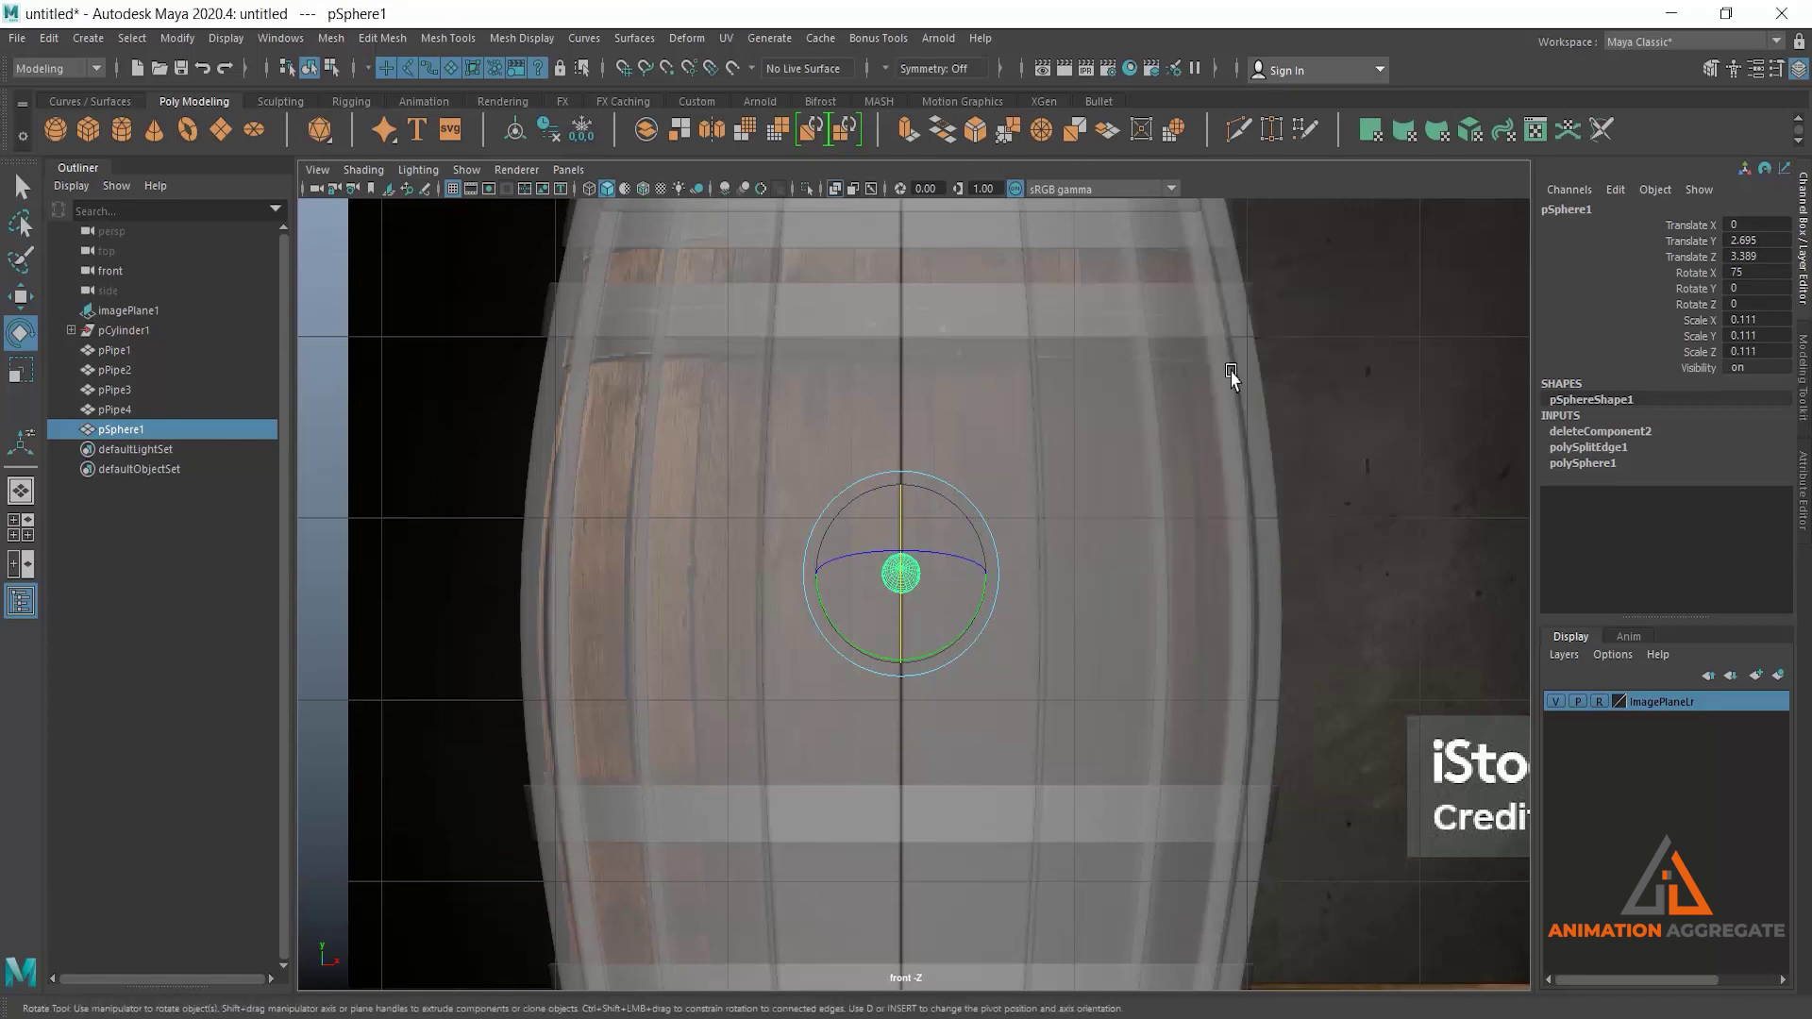
key("space")
key("space")
left_click_drag(1073, 453, 1215, 467, "alt")
left_click_drag(1197, 406, 1214, 398)
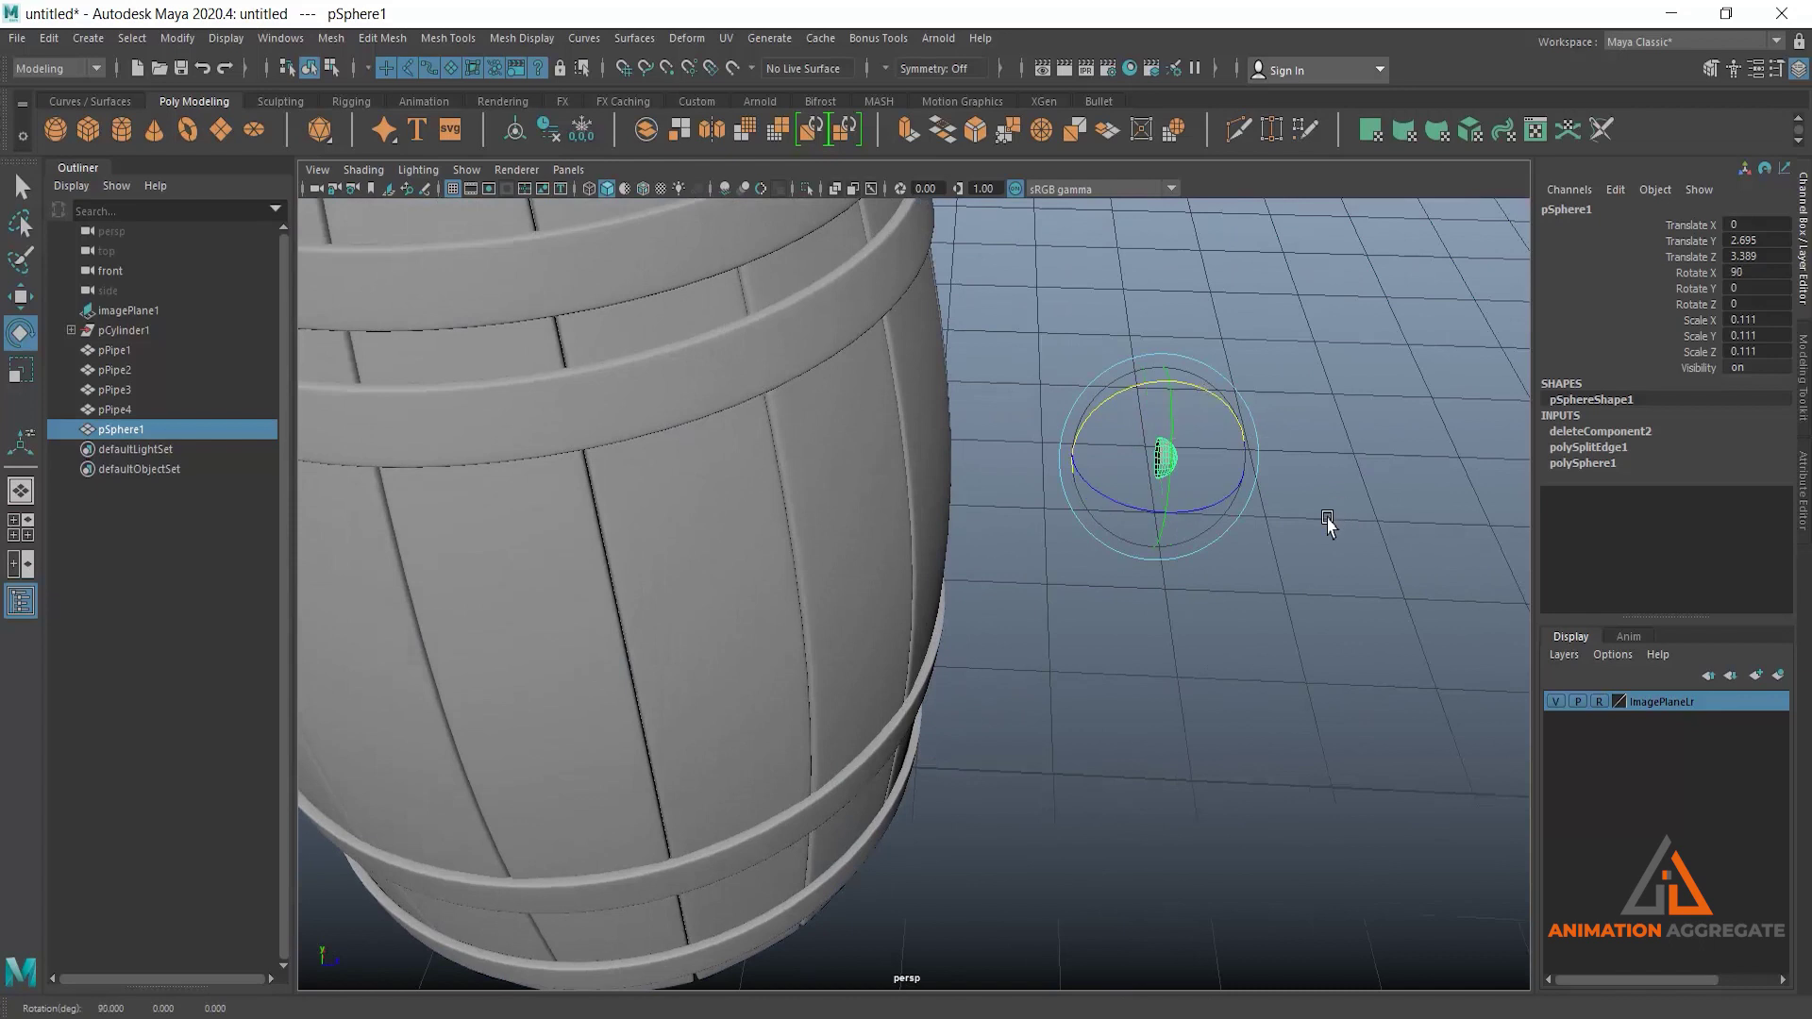
Extrude the half sphere's open border edge inward, and extrude it again backward to form a rivet shank.
left_click_drag(1274, 547, 1032, 392, "alt")
right_click_drag(1048, 392, 1059, 283)
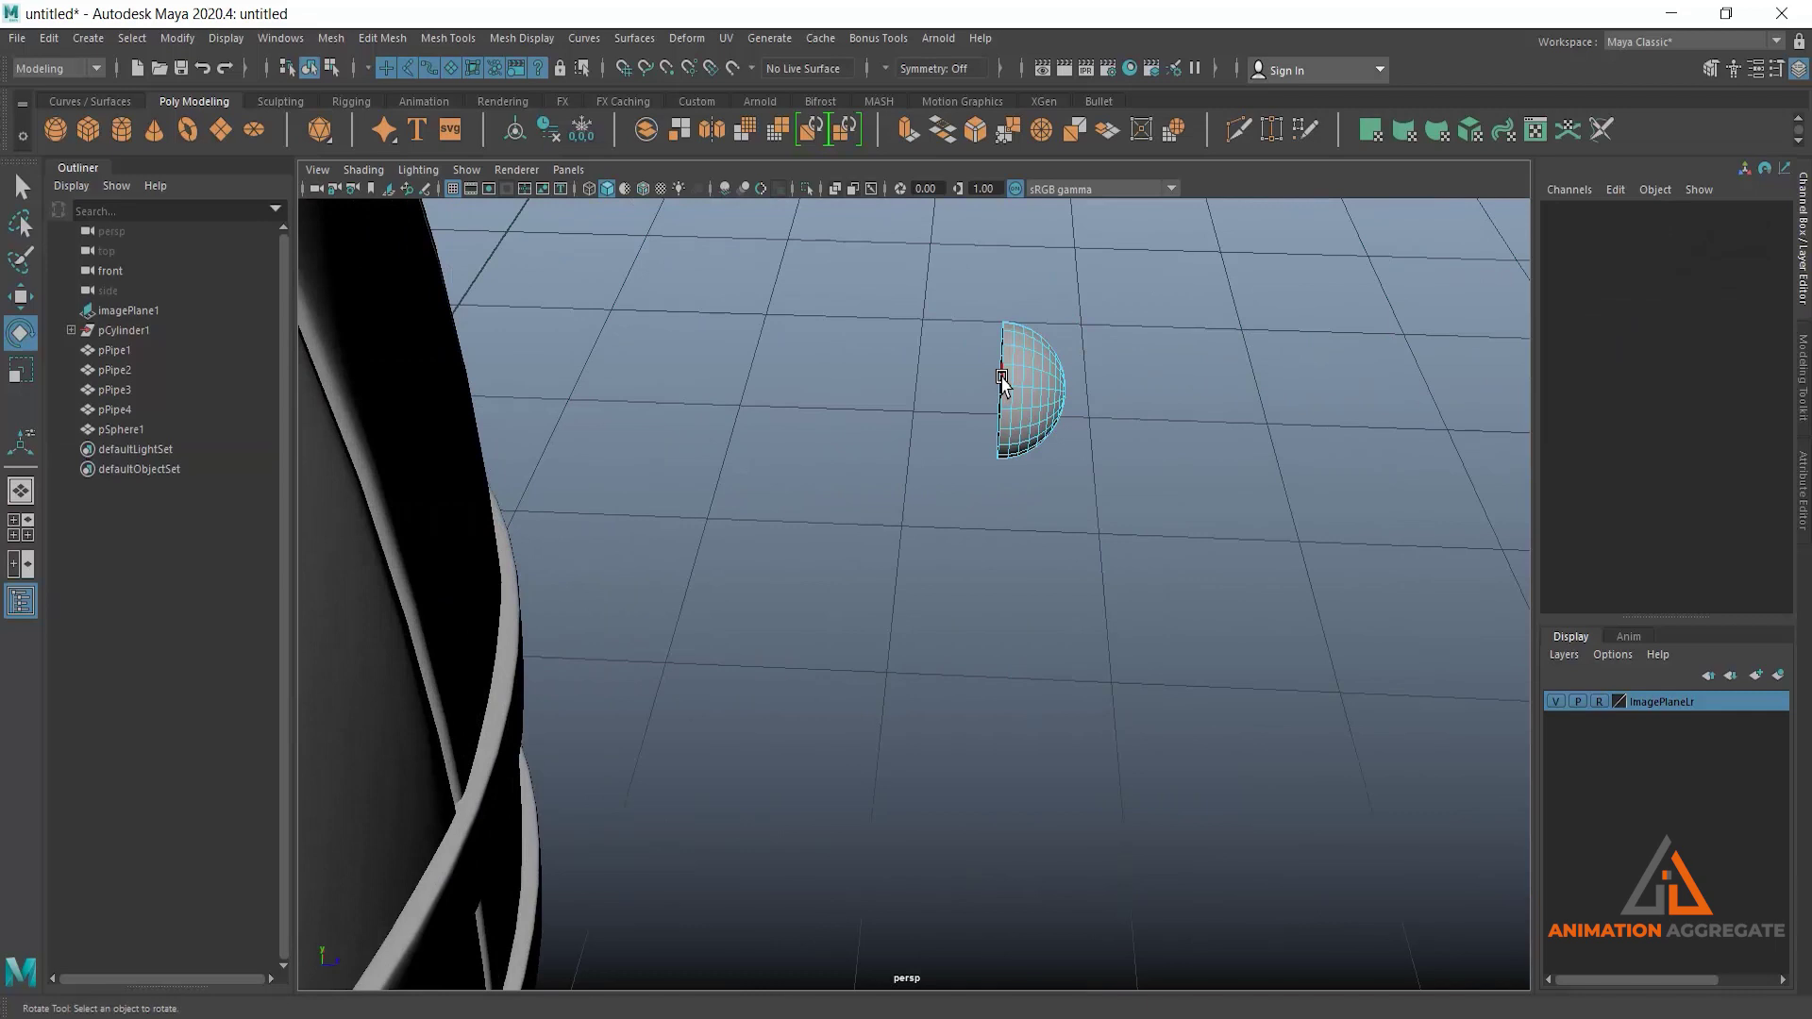
double_click(1002, 383)
left_click_drag(1145, 400, 1104, 312, "alt")
right_click_drag(1107, 308, 1108, 348)
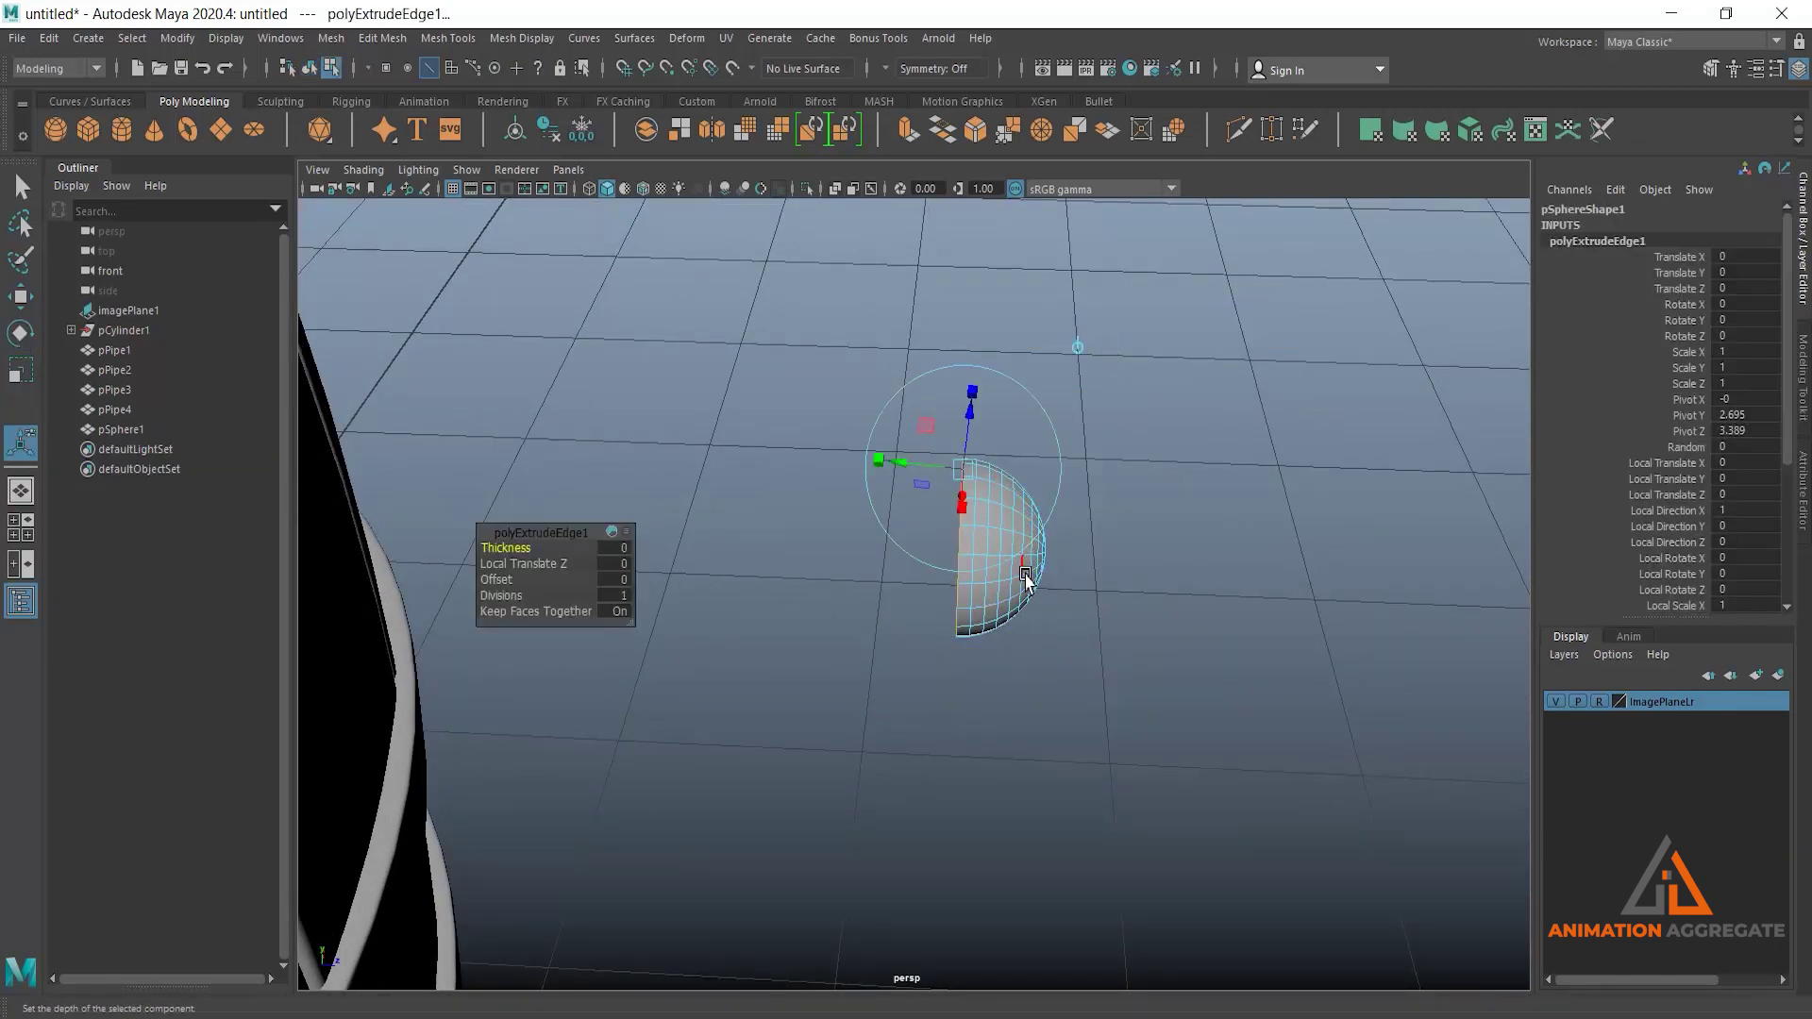
left_click_drag(998, 672, 1039, 659, "alt")
key("r")
left_click_drag(1044, 477, 1007, 499)
right_click(1211, 358, "shift")
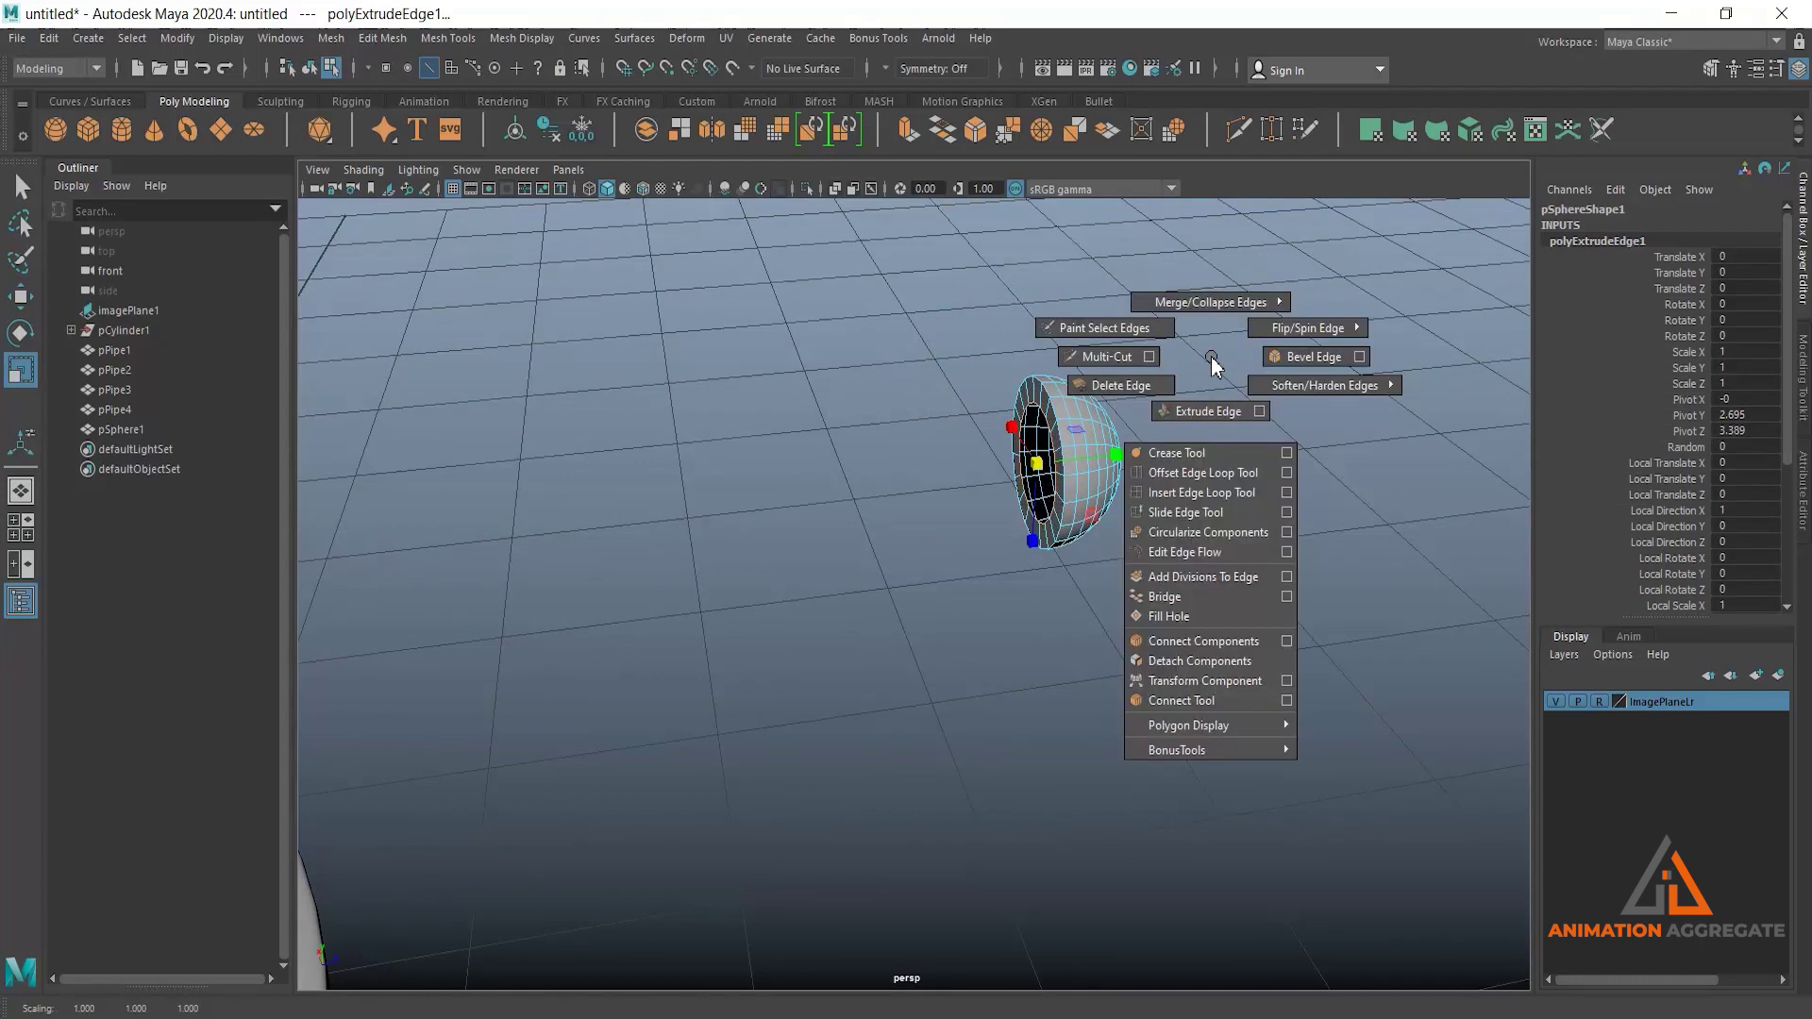
left_click(1208, 411)
key("w")
left_click_drag(1128, 460, 1023, 494)
Bevel the edge loops around the rivet head's underside with a fraction of 0.3 and 2 segments, and return to object selection.
scroll(1026, 566, "up", 3)
left_click(1021, 614)
double_click(1021, 616)
key("q")
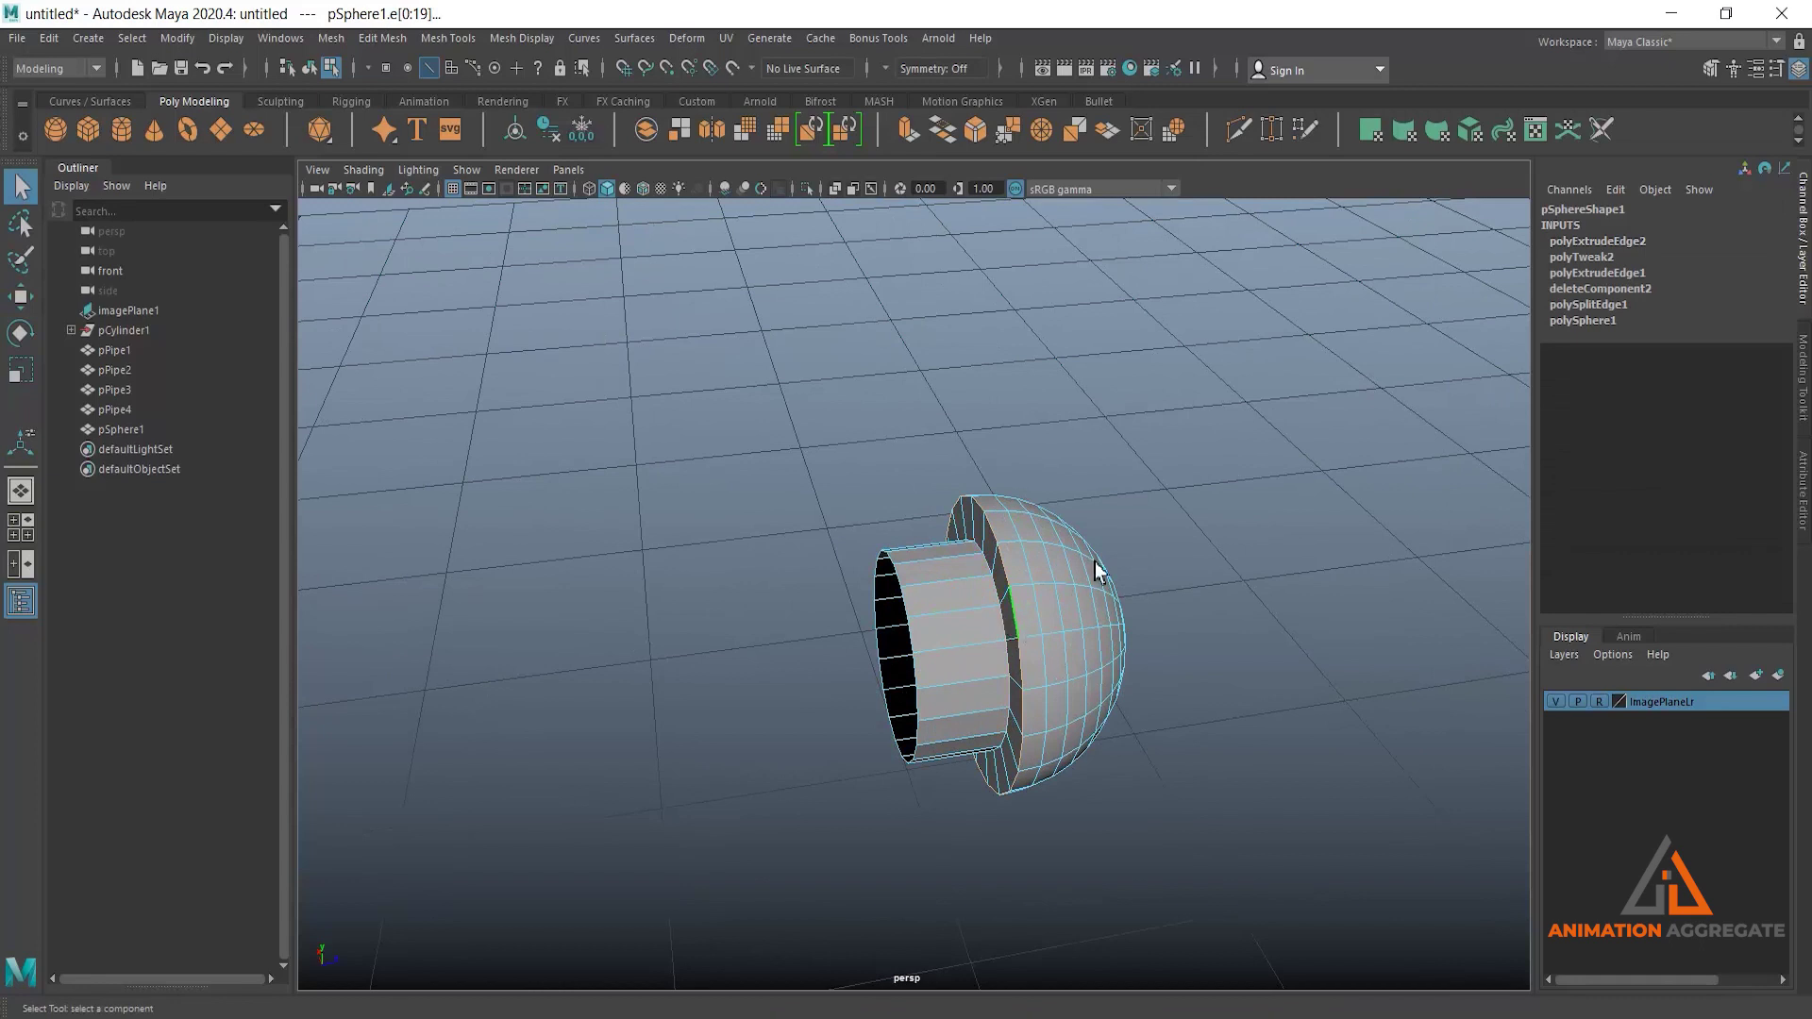
left_click(975, 132)
scroll(1035, 416, "up", 3)
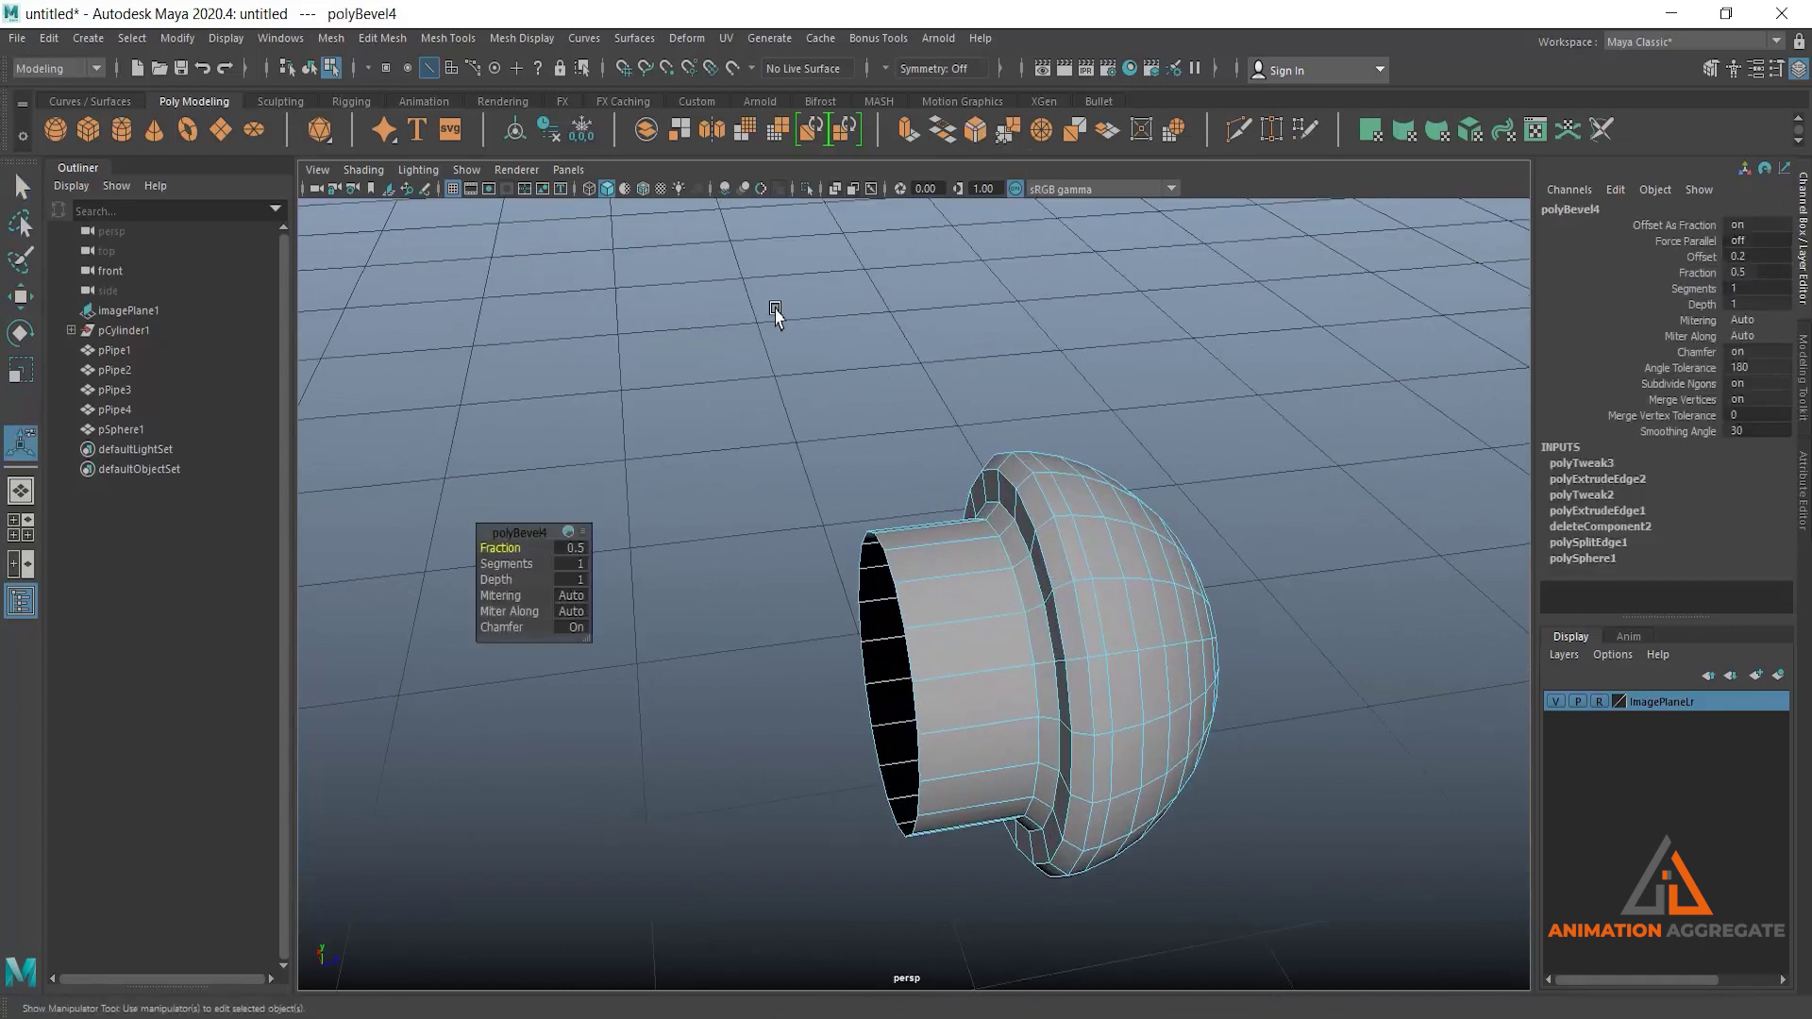
left_click_drag(510, 553, 543, 570)
right_click_drag(1058, 503, 1210, 440)
Move the rivet onto the second hoop from the top, to about 4.161 in Translate Y and 2.023 in Translate Z.
scroll(1072, 515, "down", 3)
key("w")
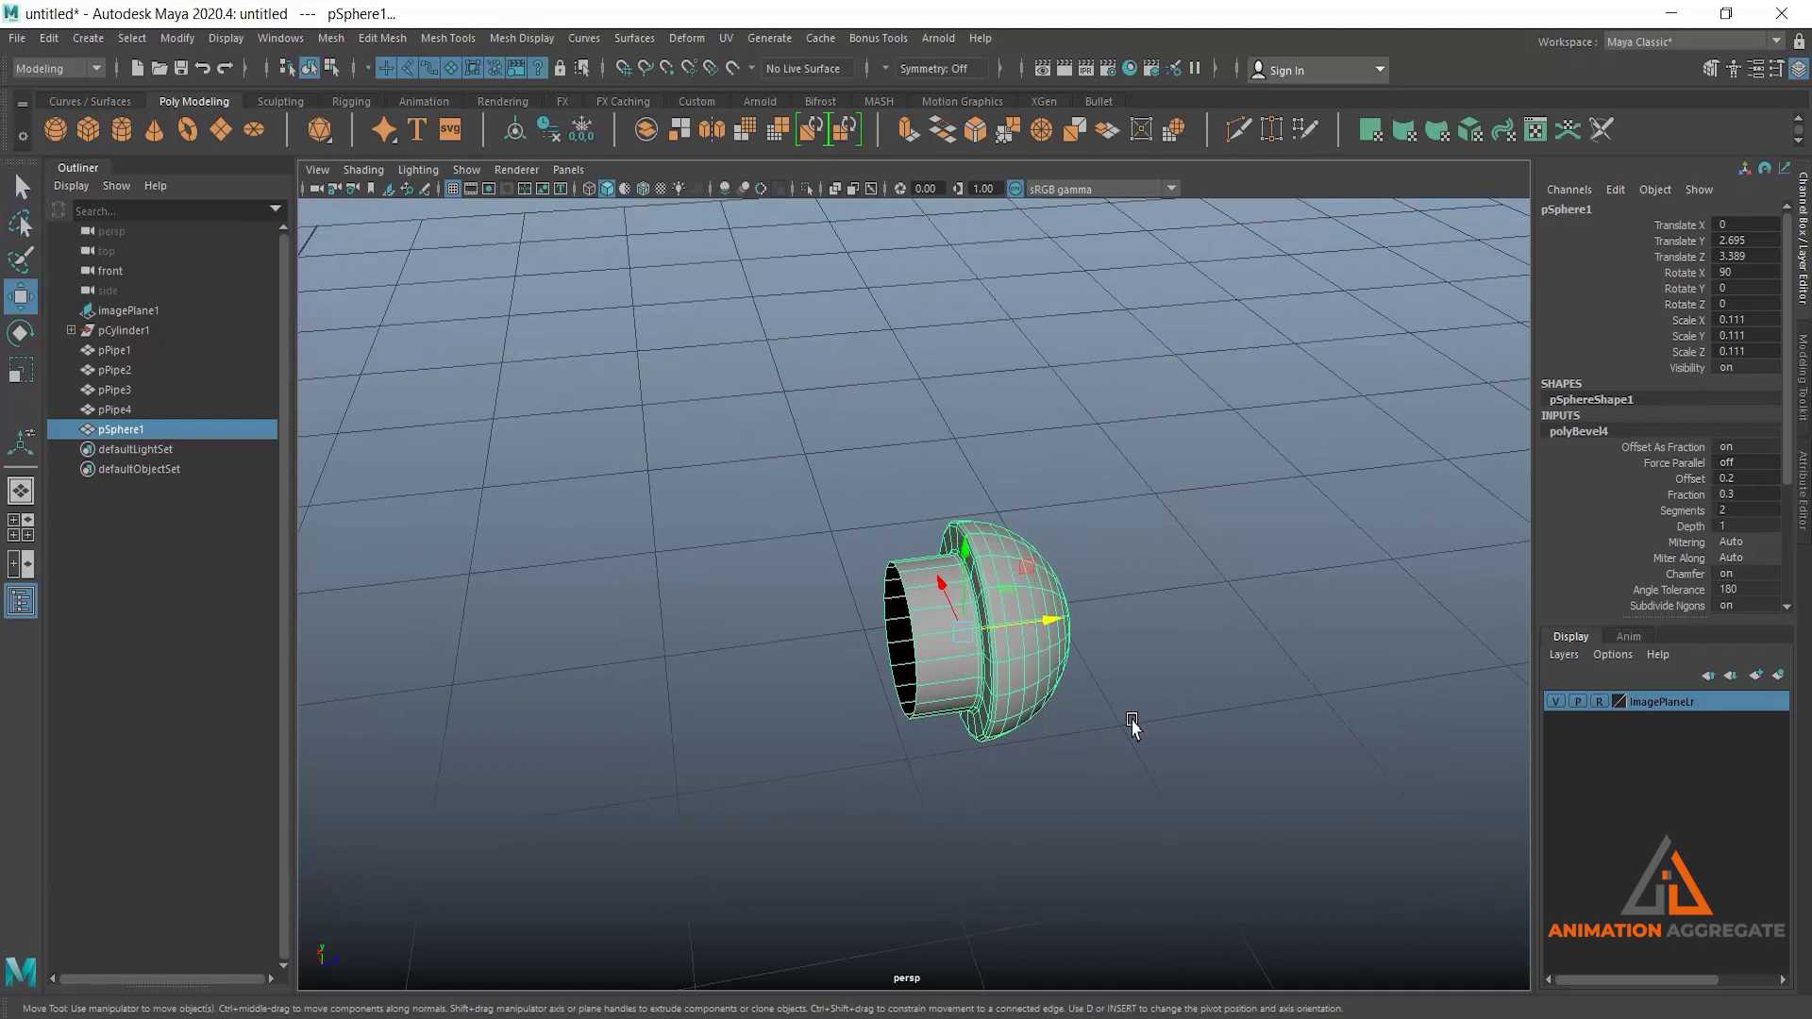
scroll(1133, 724, "down", 6)
left_click_drag(1022, 547, 784, 527)
left_click_drag(689, 438, 651, 95)
key("space")
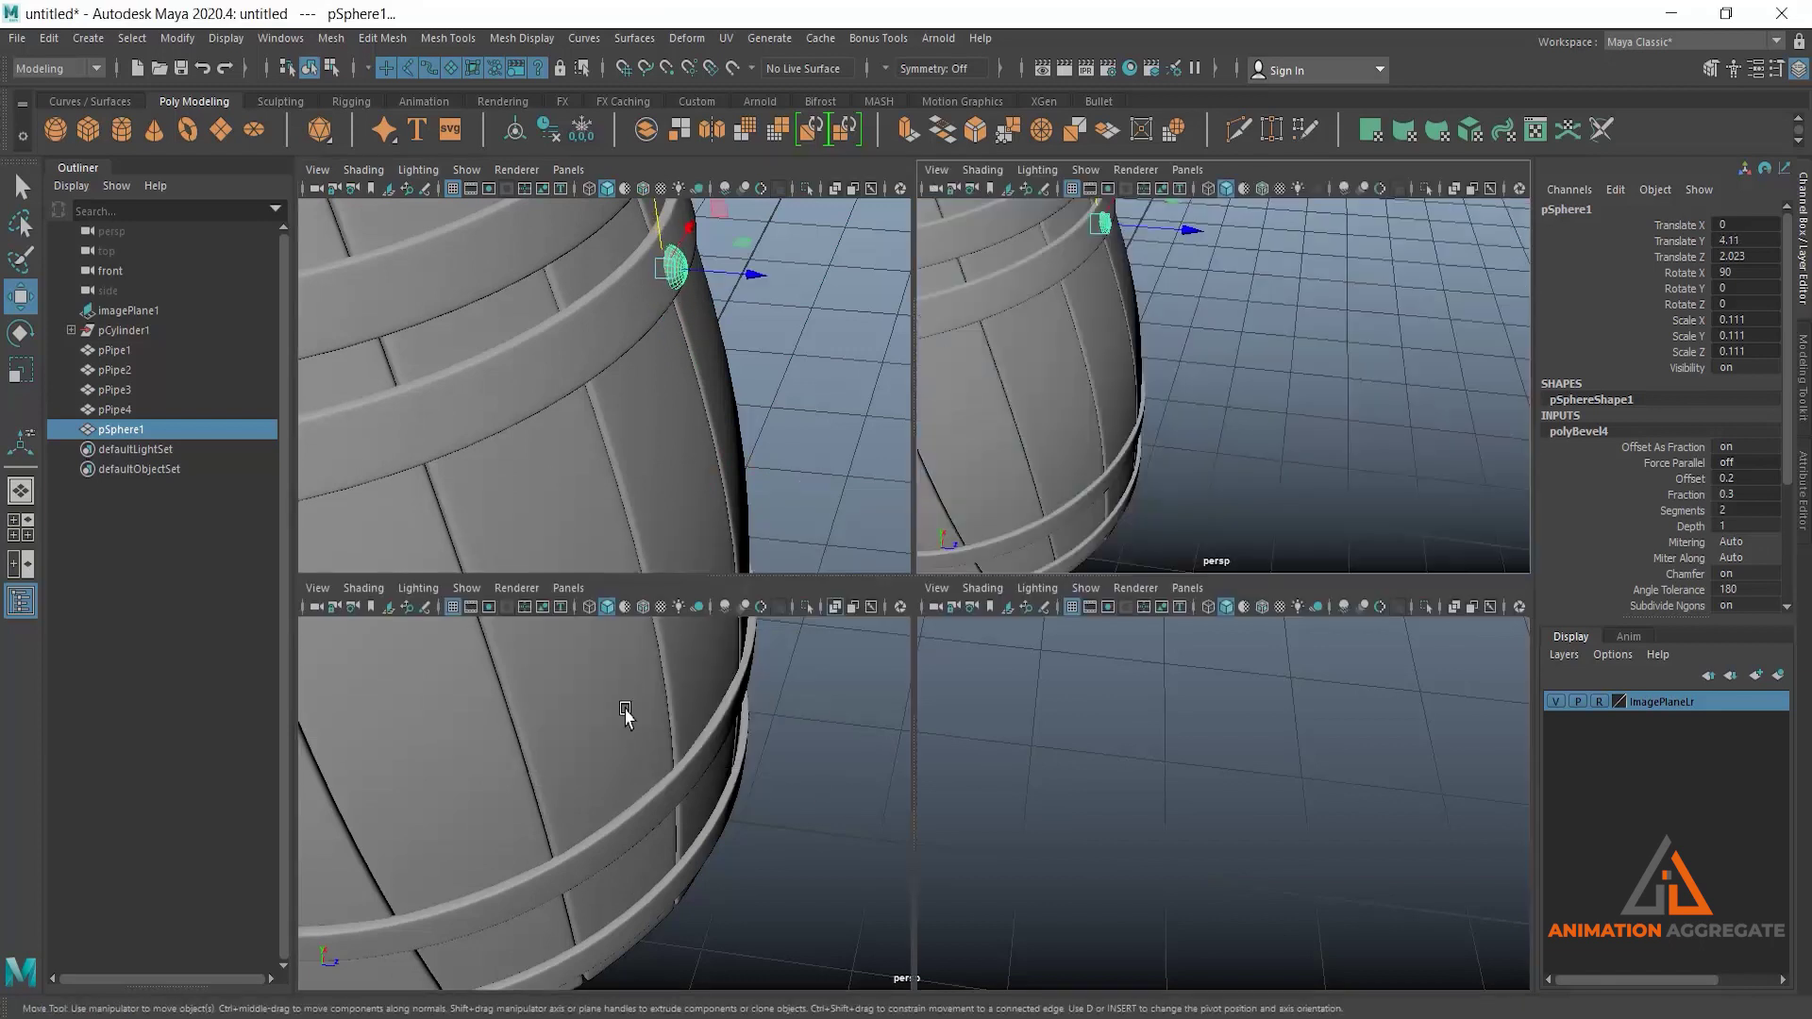
key("space")
middle_click_drag(826, 283, 858, 542, "alt")
scroll(858, 542, "up", 2)
left_click_drag(938, 482, 938, 471)
Scale the rivet to about 0.086 and shift it to about -0.117 in Translate X and 4.144 in Translate Y.
key("r")
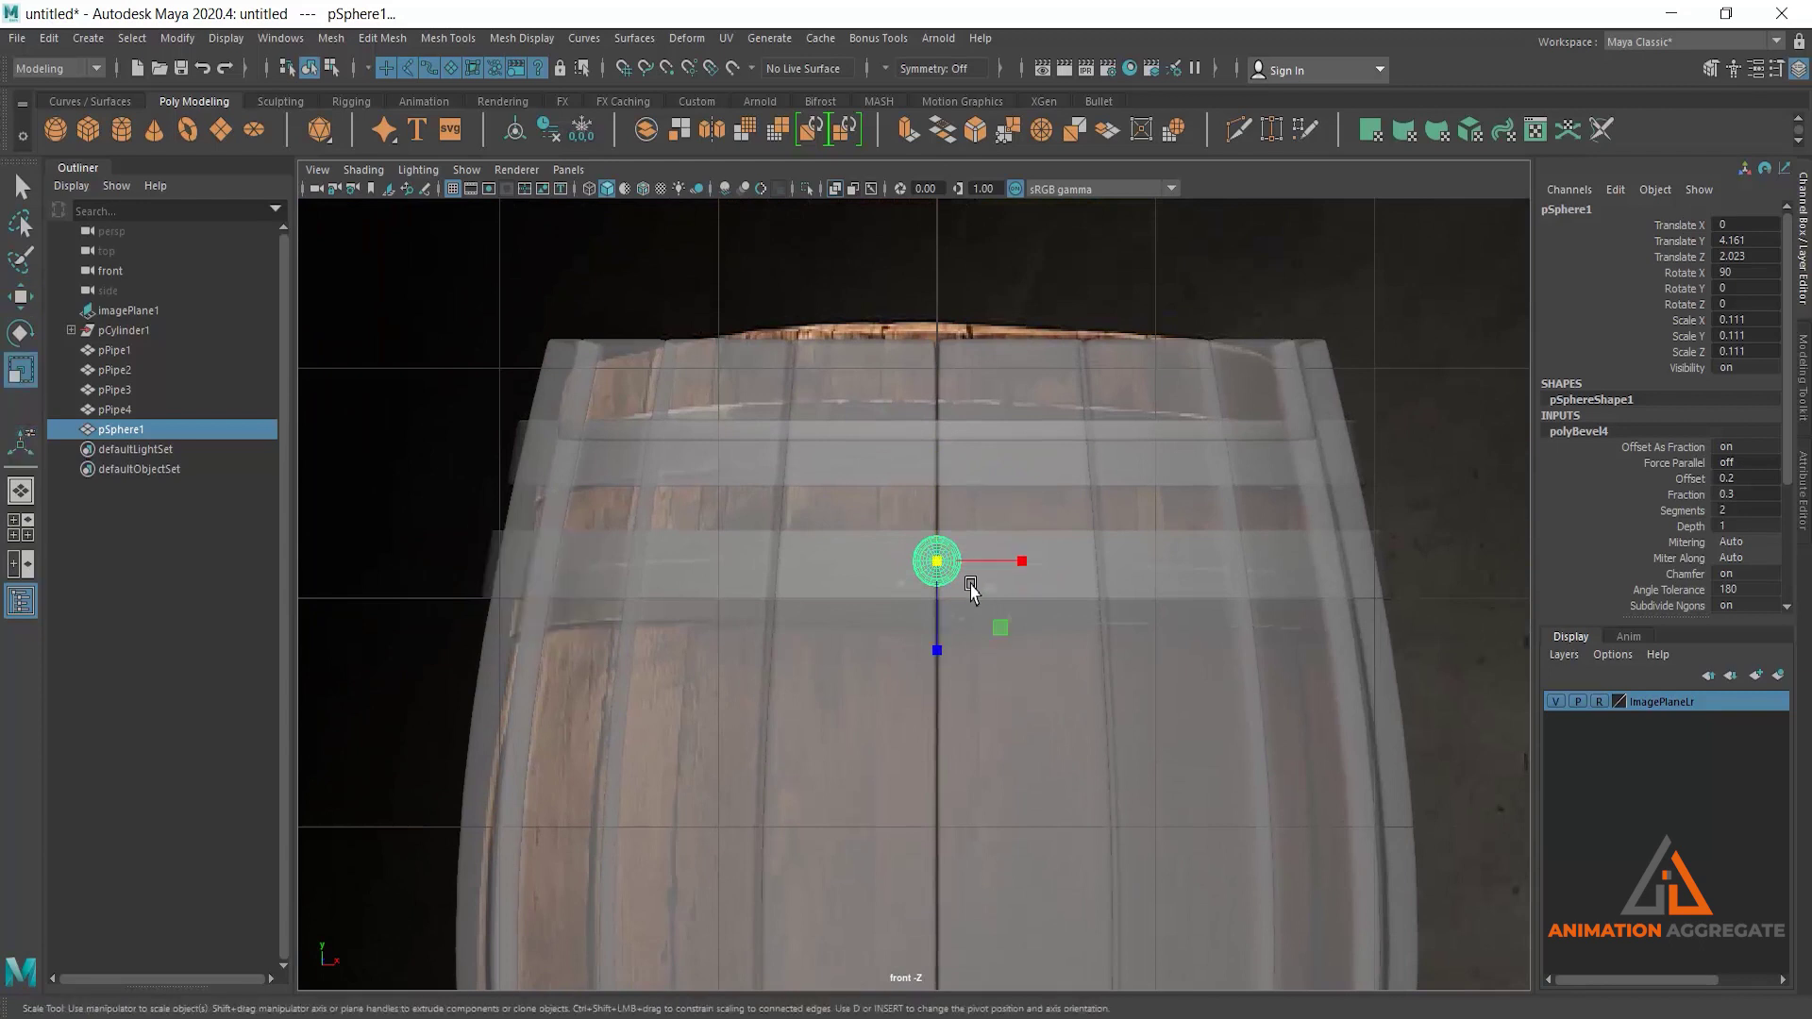
left_click_drag(937, 567, 983, 576)
key("w")
left_click_drag(908, 468, 905, 472)
Duplicate the rivet and move the copy sideways along the hoop to about 0.212 in Translate X.
key("ctrl+d")
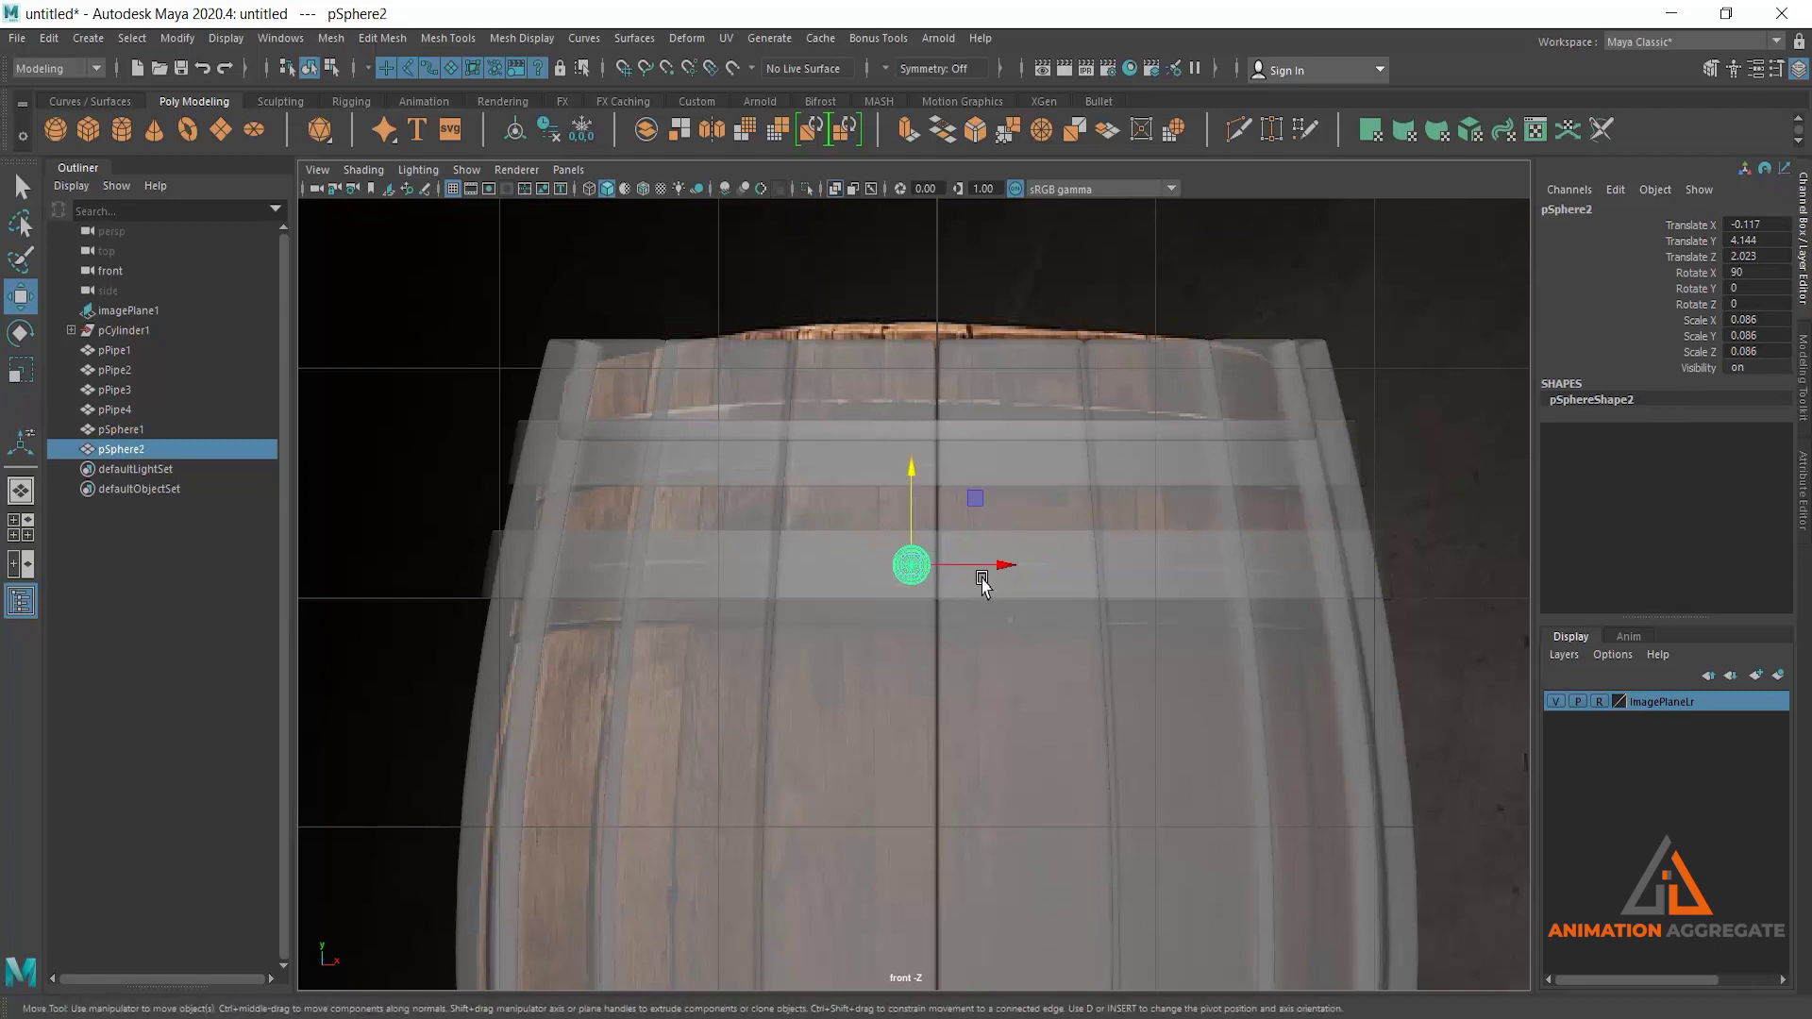
left_click_drag(1003, 568, 1076, 570)
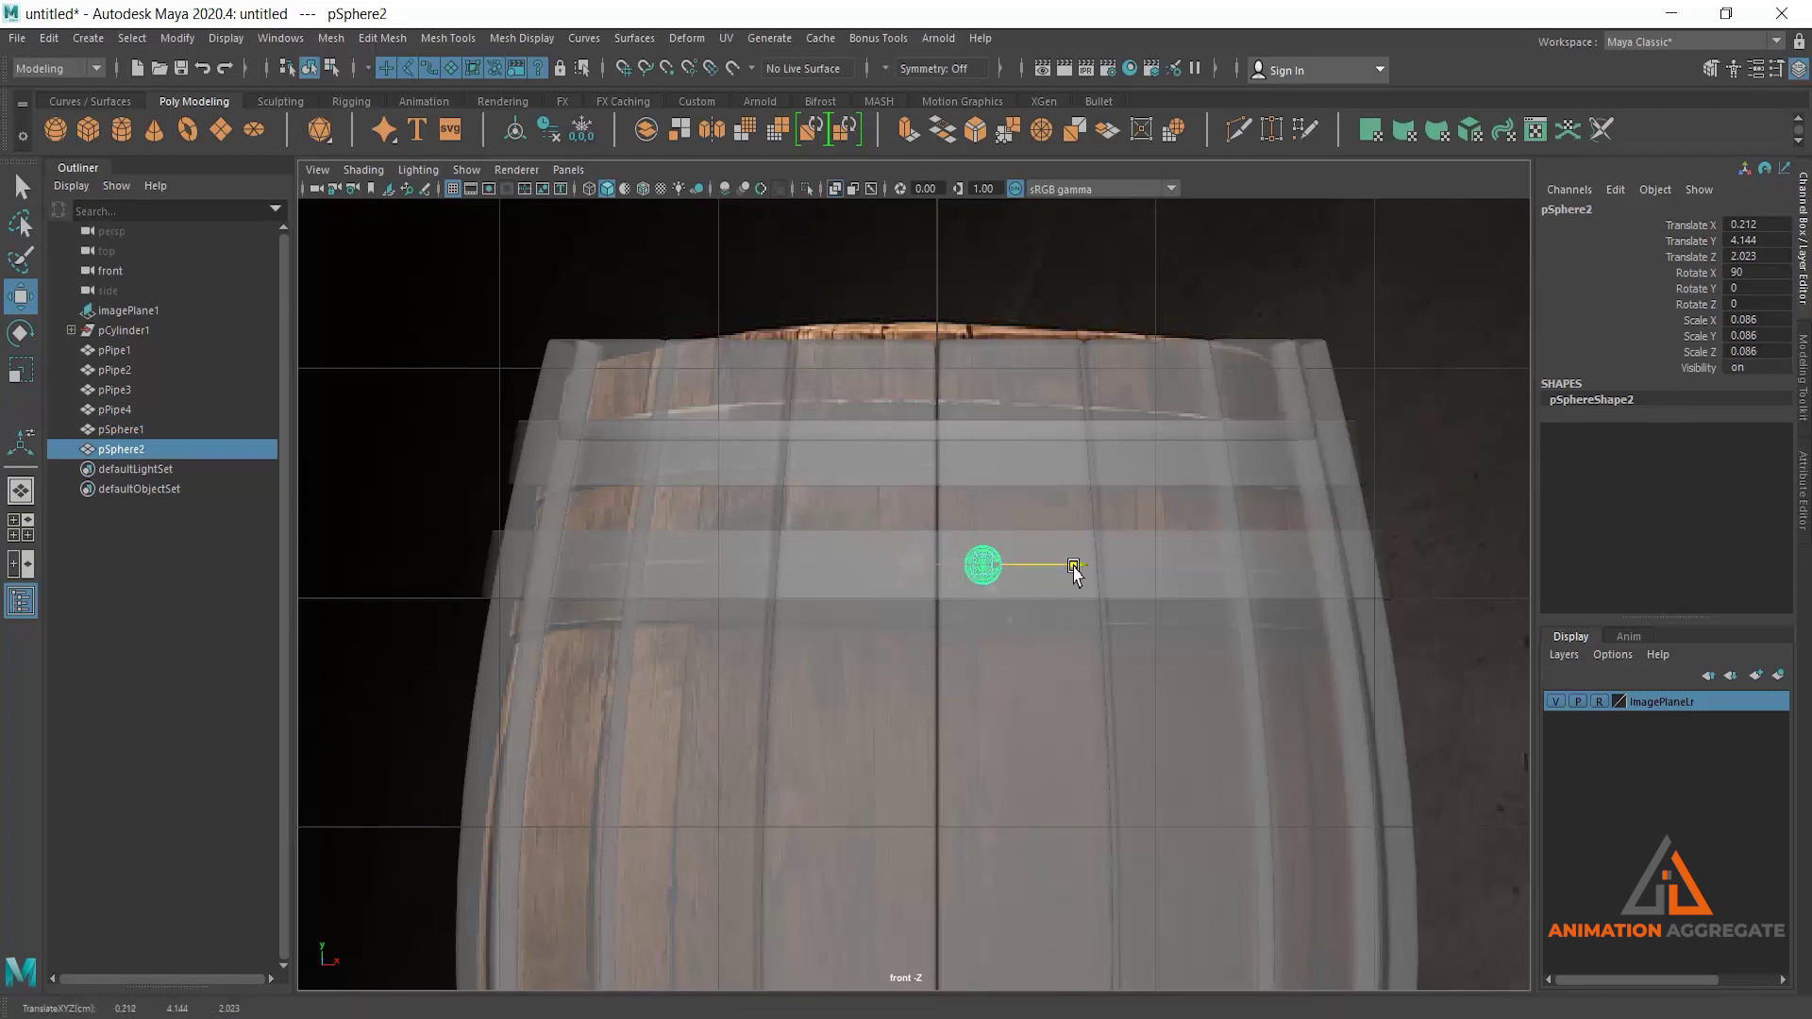
key("space")
key("space")
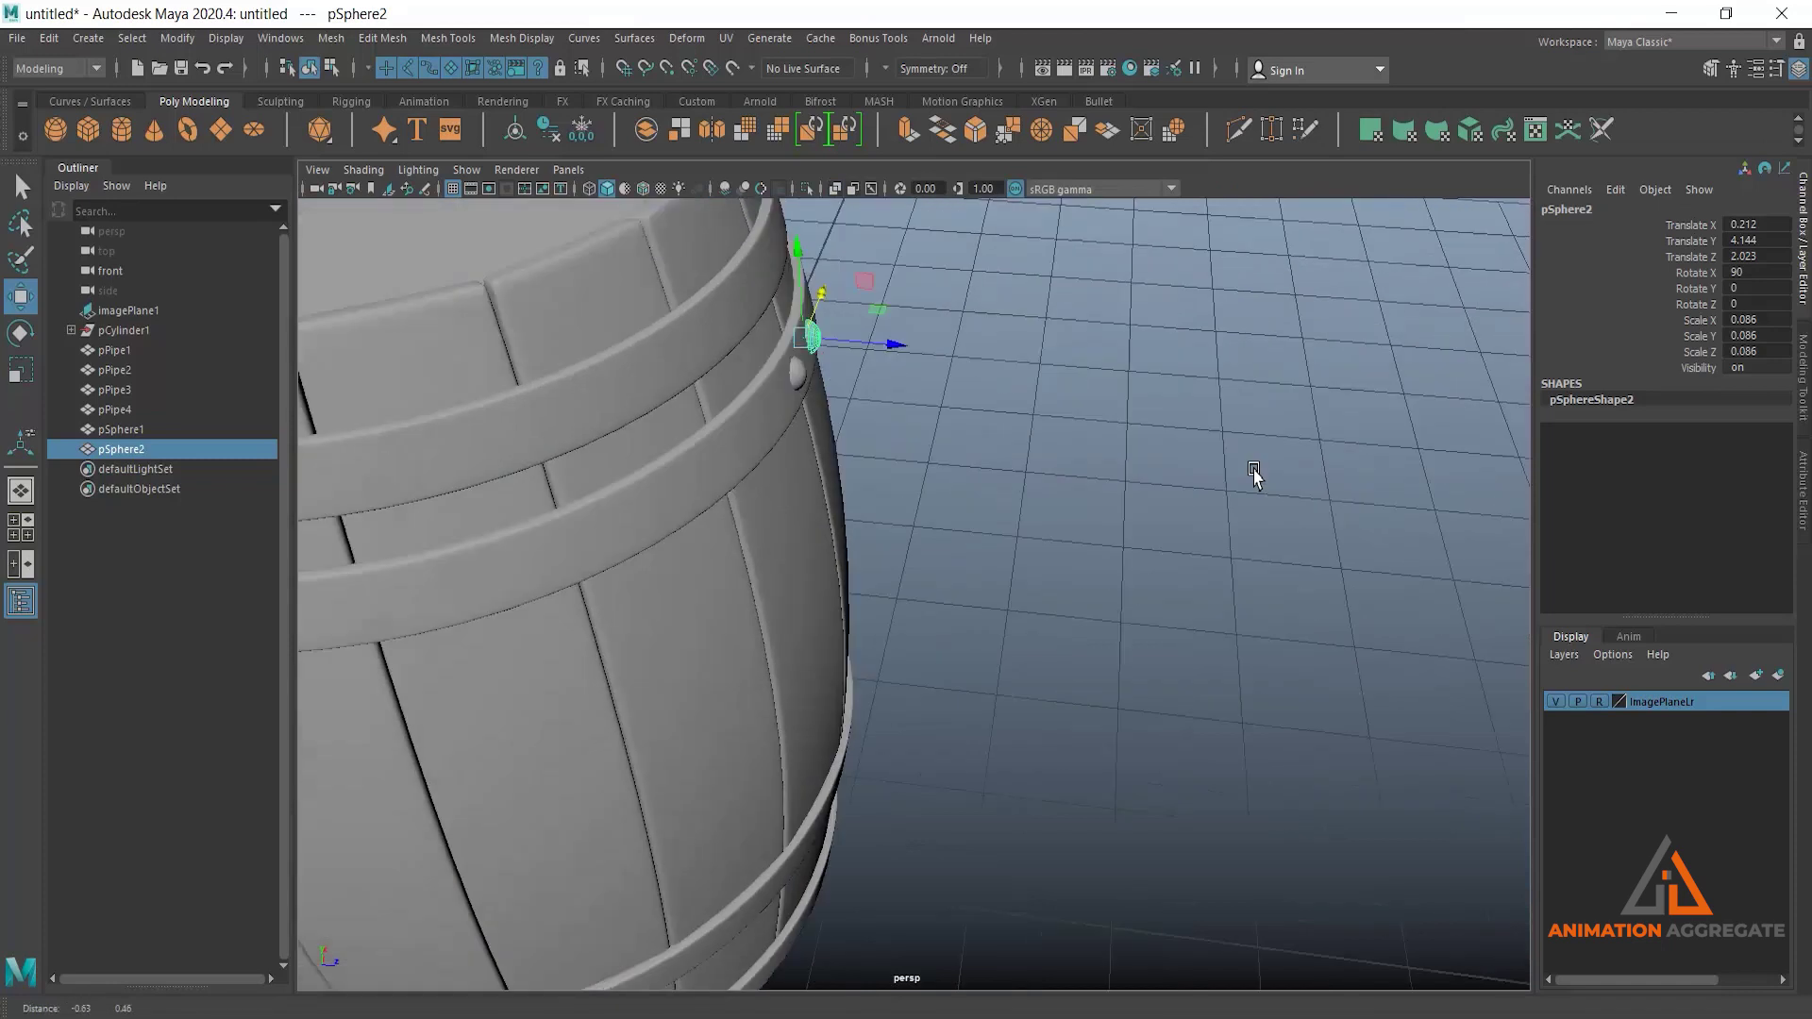
middle_click_drag(1254, 475, 1295, 498, "alt")
scroll(1033, 415, "up", 2)
middle_click_drag(903, 294, 942, 421, "alt")
scroll(855, 453, "up", 4)
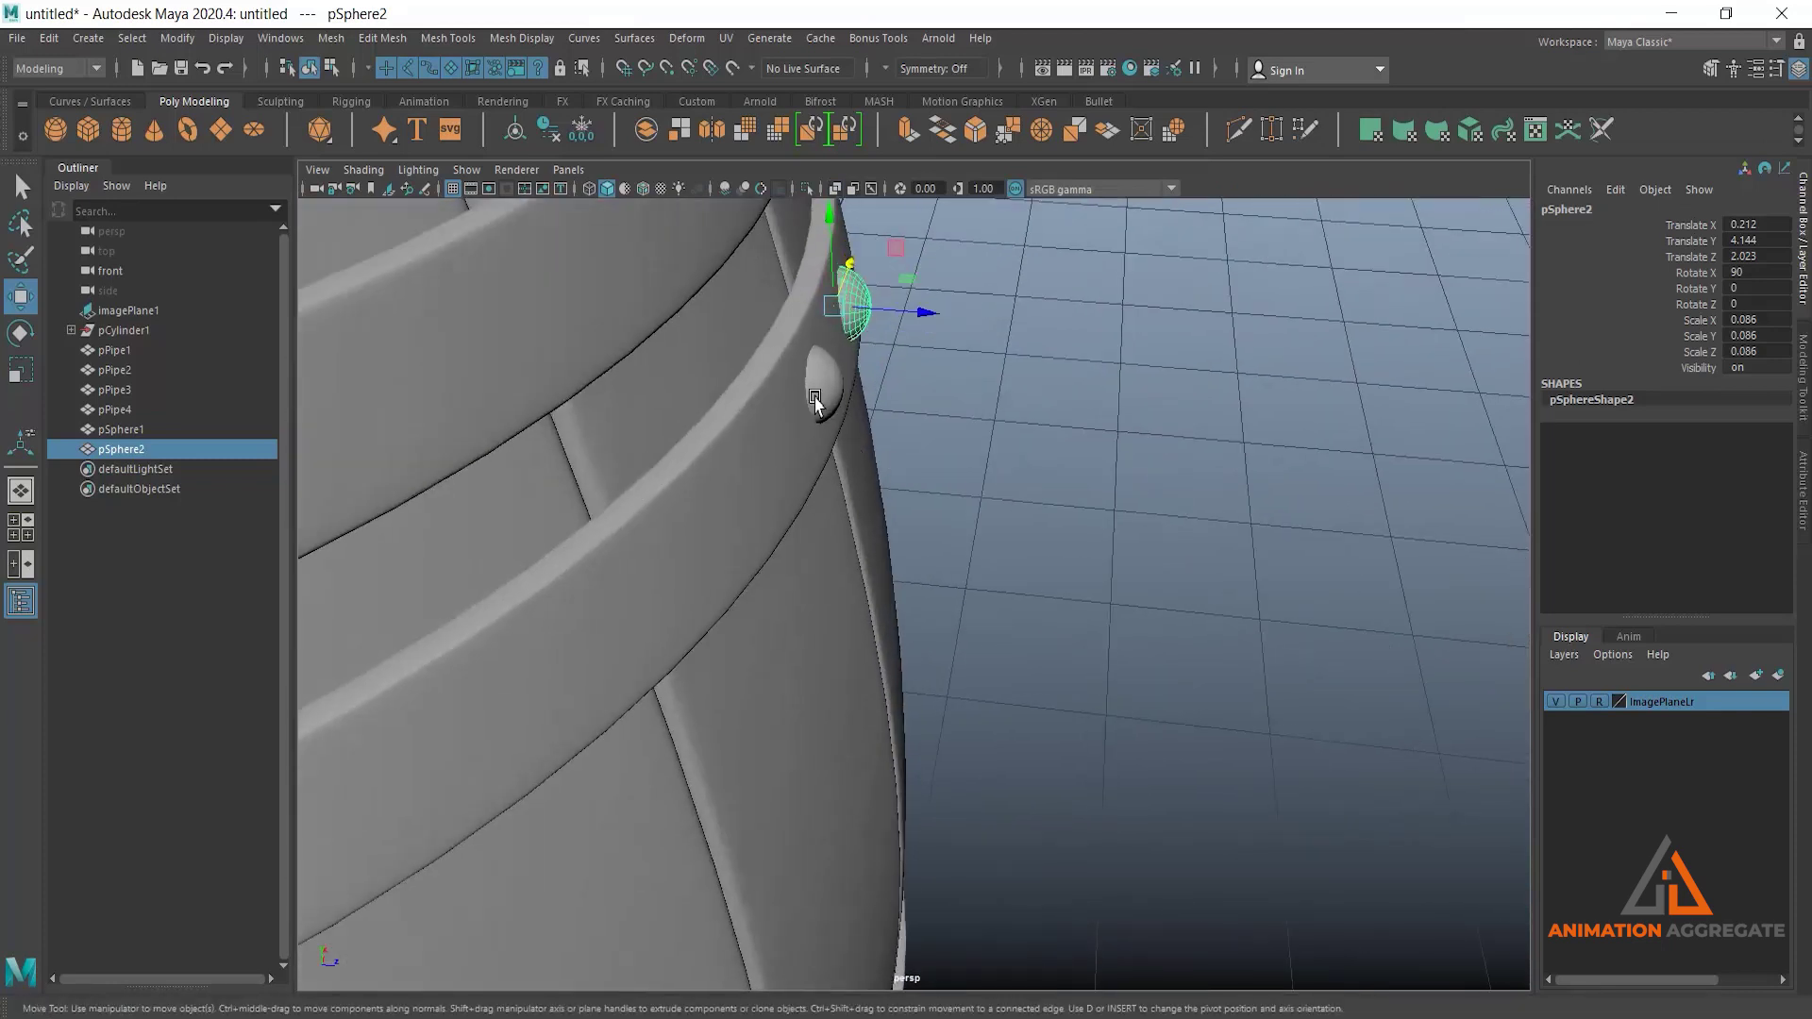
Move both rivets to about 2.059 in Translate Z and tilt them to about 84.974 in Rotate X to sit on the hoop.
left_click(815, 401, "shift")
left_click_drag(894, 395, 883, 352)
key("e")
left_click_drag(1010, 380, 1036, 429, "alt")
left_click_drag(927, 421, 922, 417)
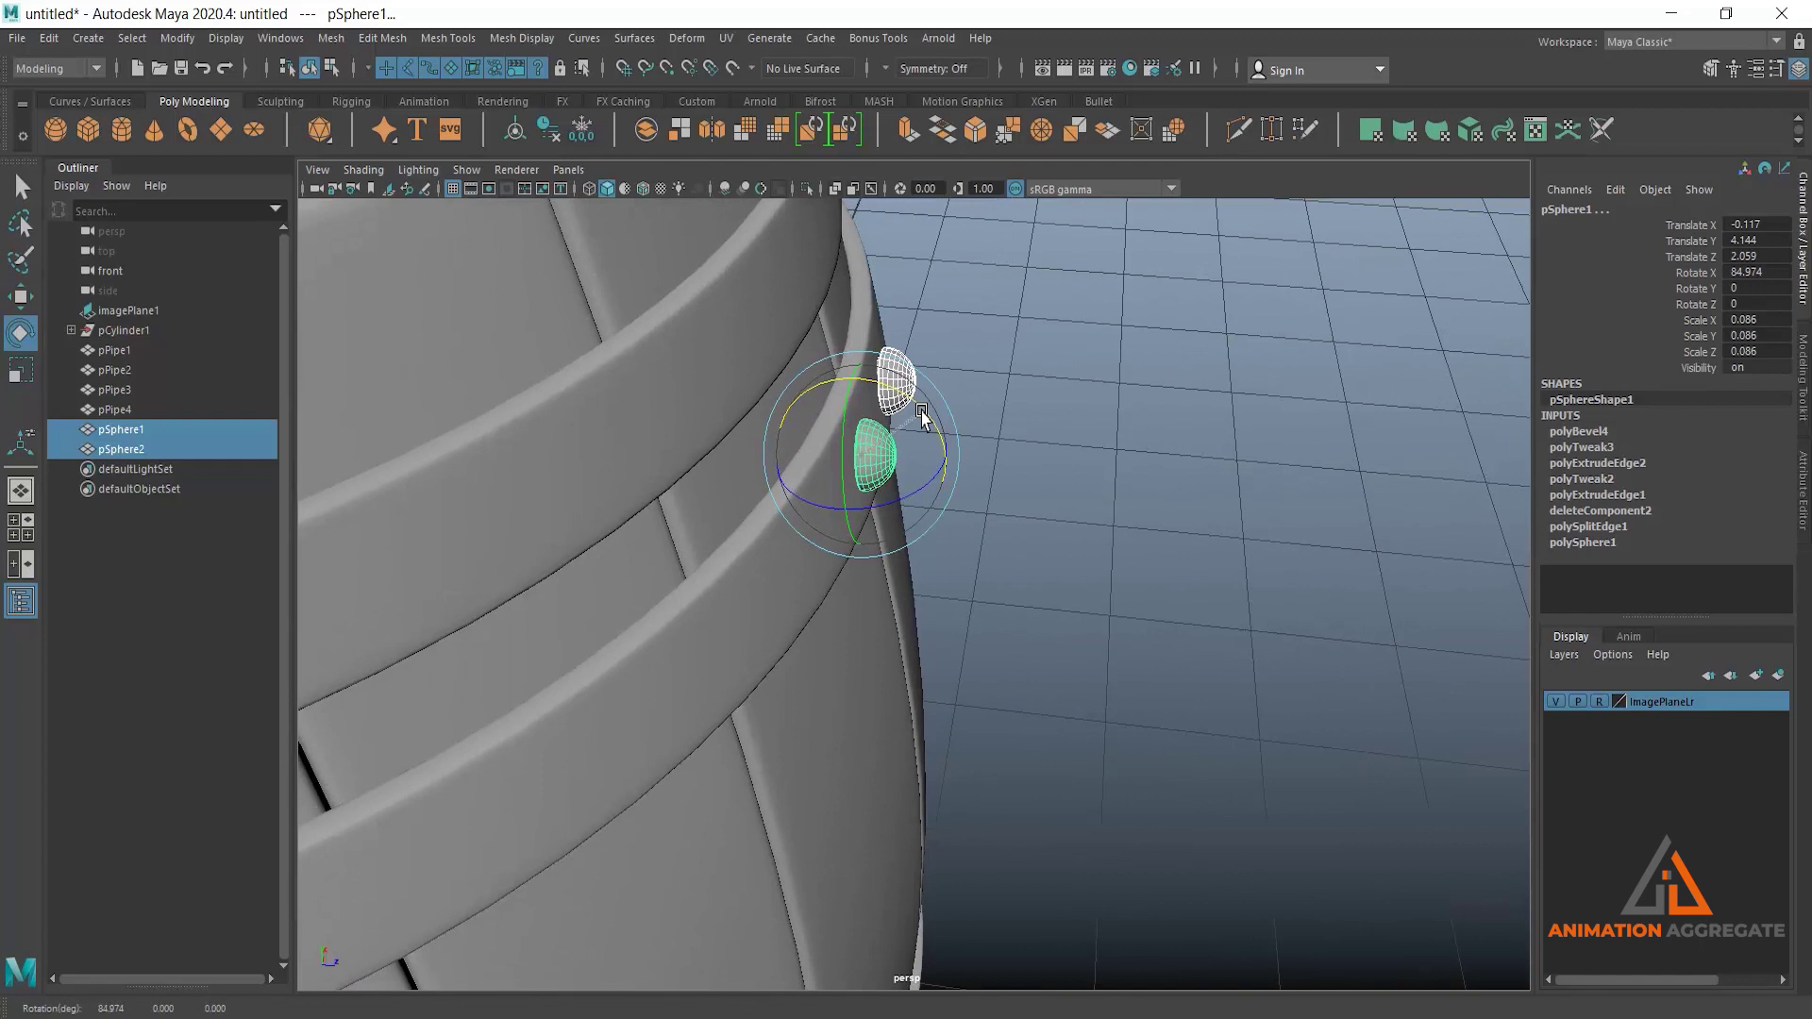
left_click_drag(1121, 524, 1102, 440, "alt")
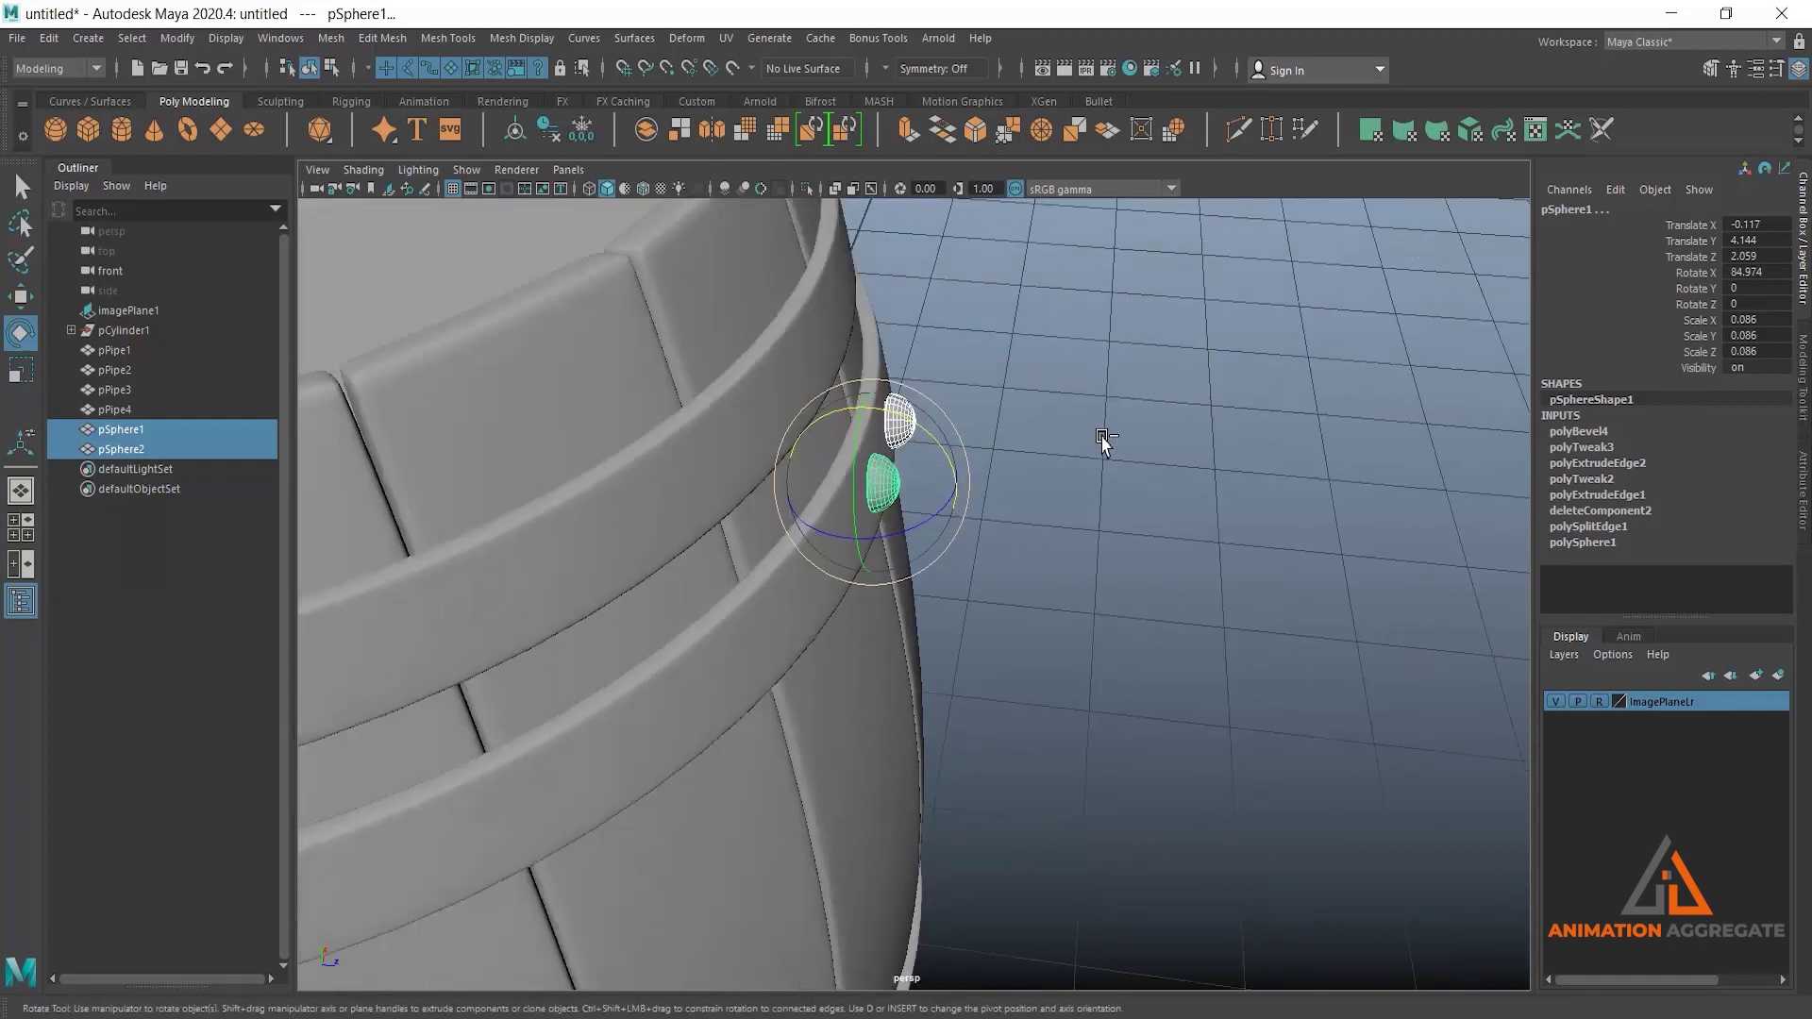
Duplicate the rivet pair and place the copies on the top hoop, at about 4.635 in Translate Y and 1.93 in Translate Z.
key("ctrl+d")
key("w")
key("w")
left_click_drag(1167, 393, 1087, 356)
left_click_drag(896, 559, 837, 416)
left_click_drag(951, 379, 953, 412, "alt")
left_click_drag(927, 342, 914, 348)
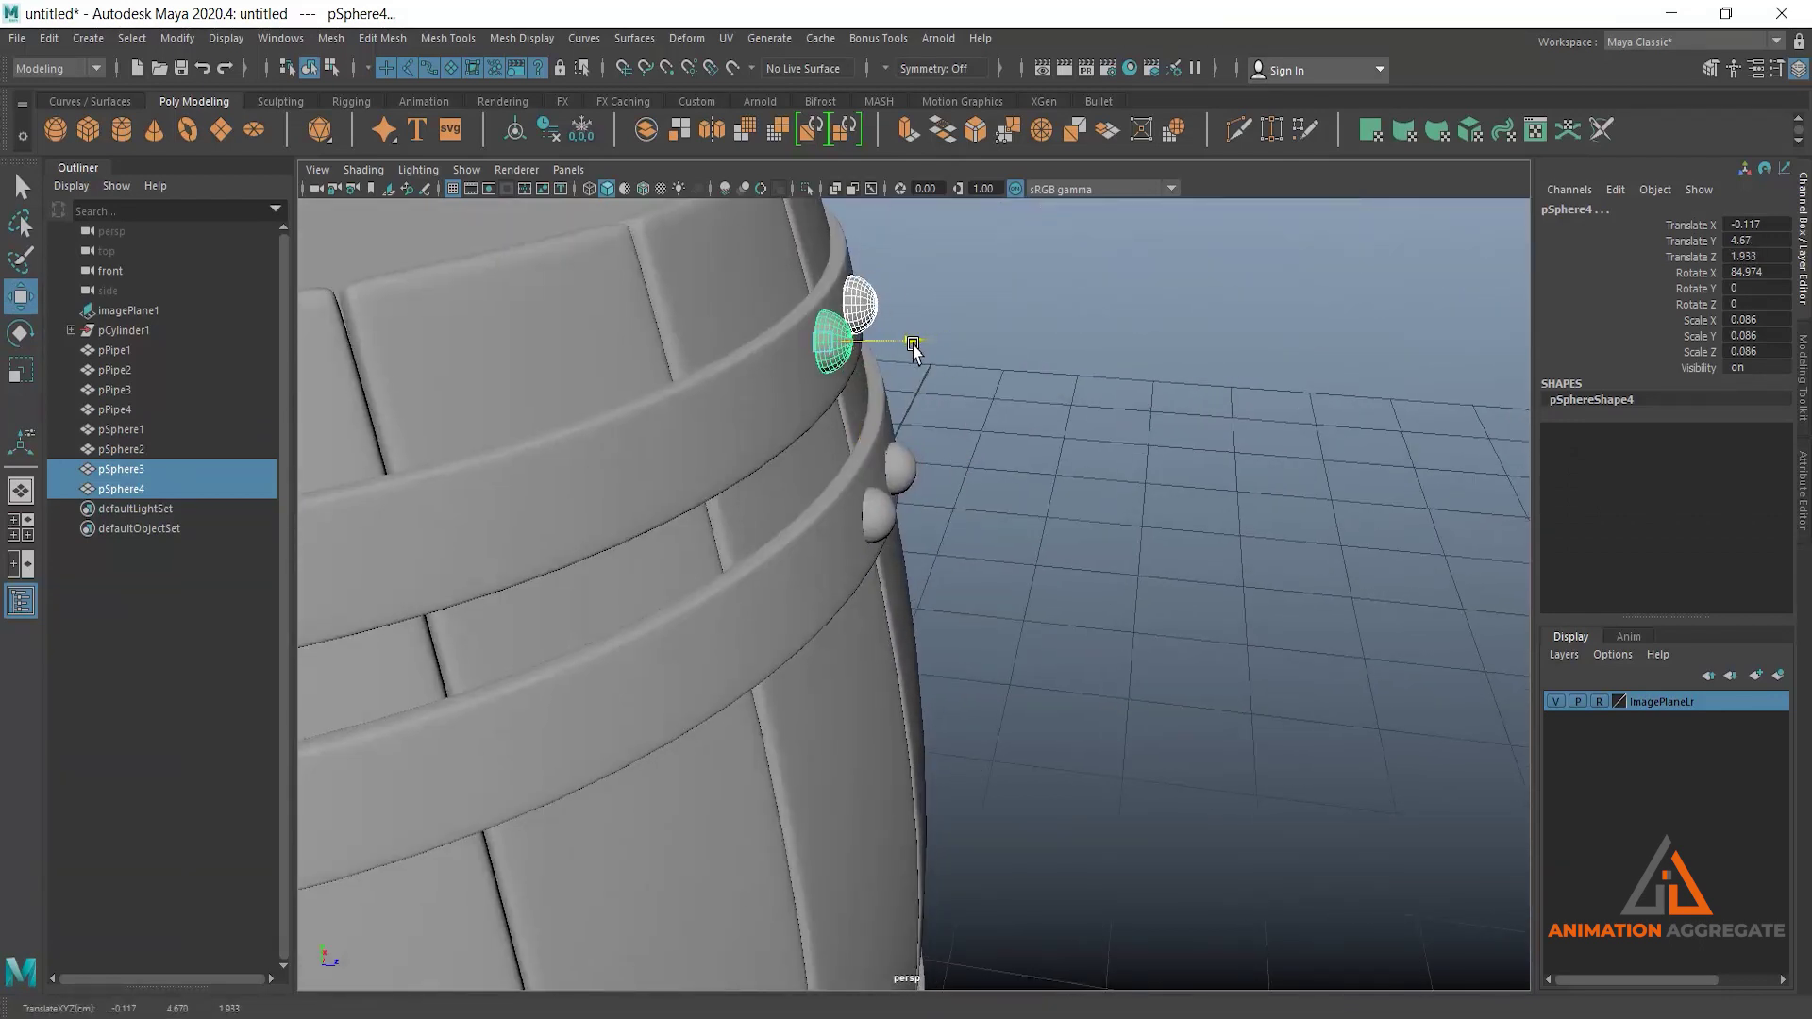
left_click_drag(835, 434, 837, 444)
left_click_drag(972, 477, 944, 315, "alt")
left_click_drag(1148, 554, 928, 434, "alt")
key("space")
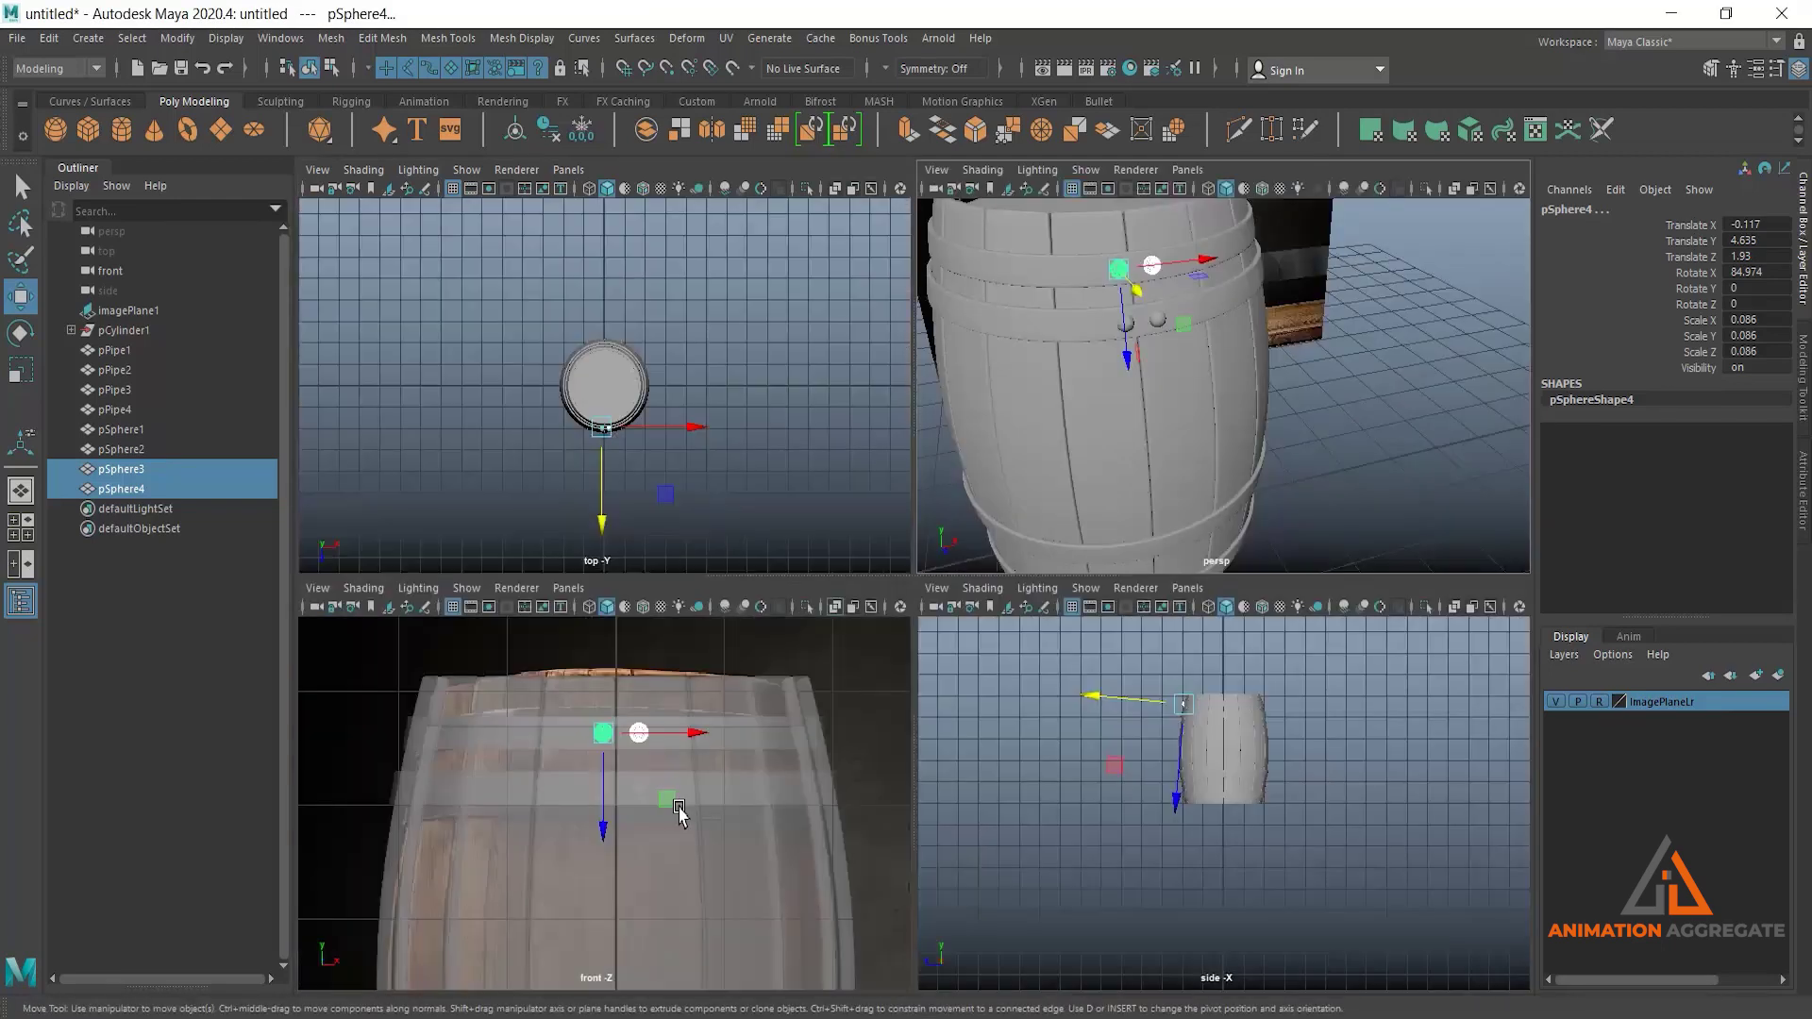
Duplicate the second hoop's rivet pair and move the copies down to the third hoop, at about 1.53 in Translate Y.
key("space")
scroll(1104, 745, "down", 5)
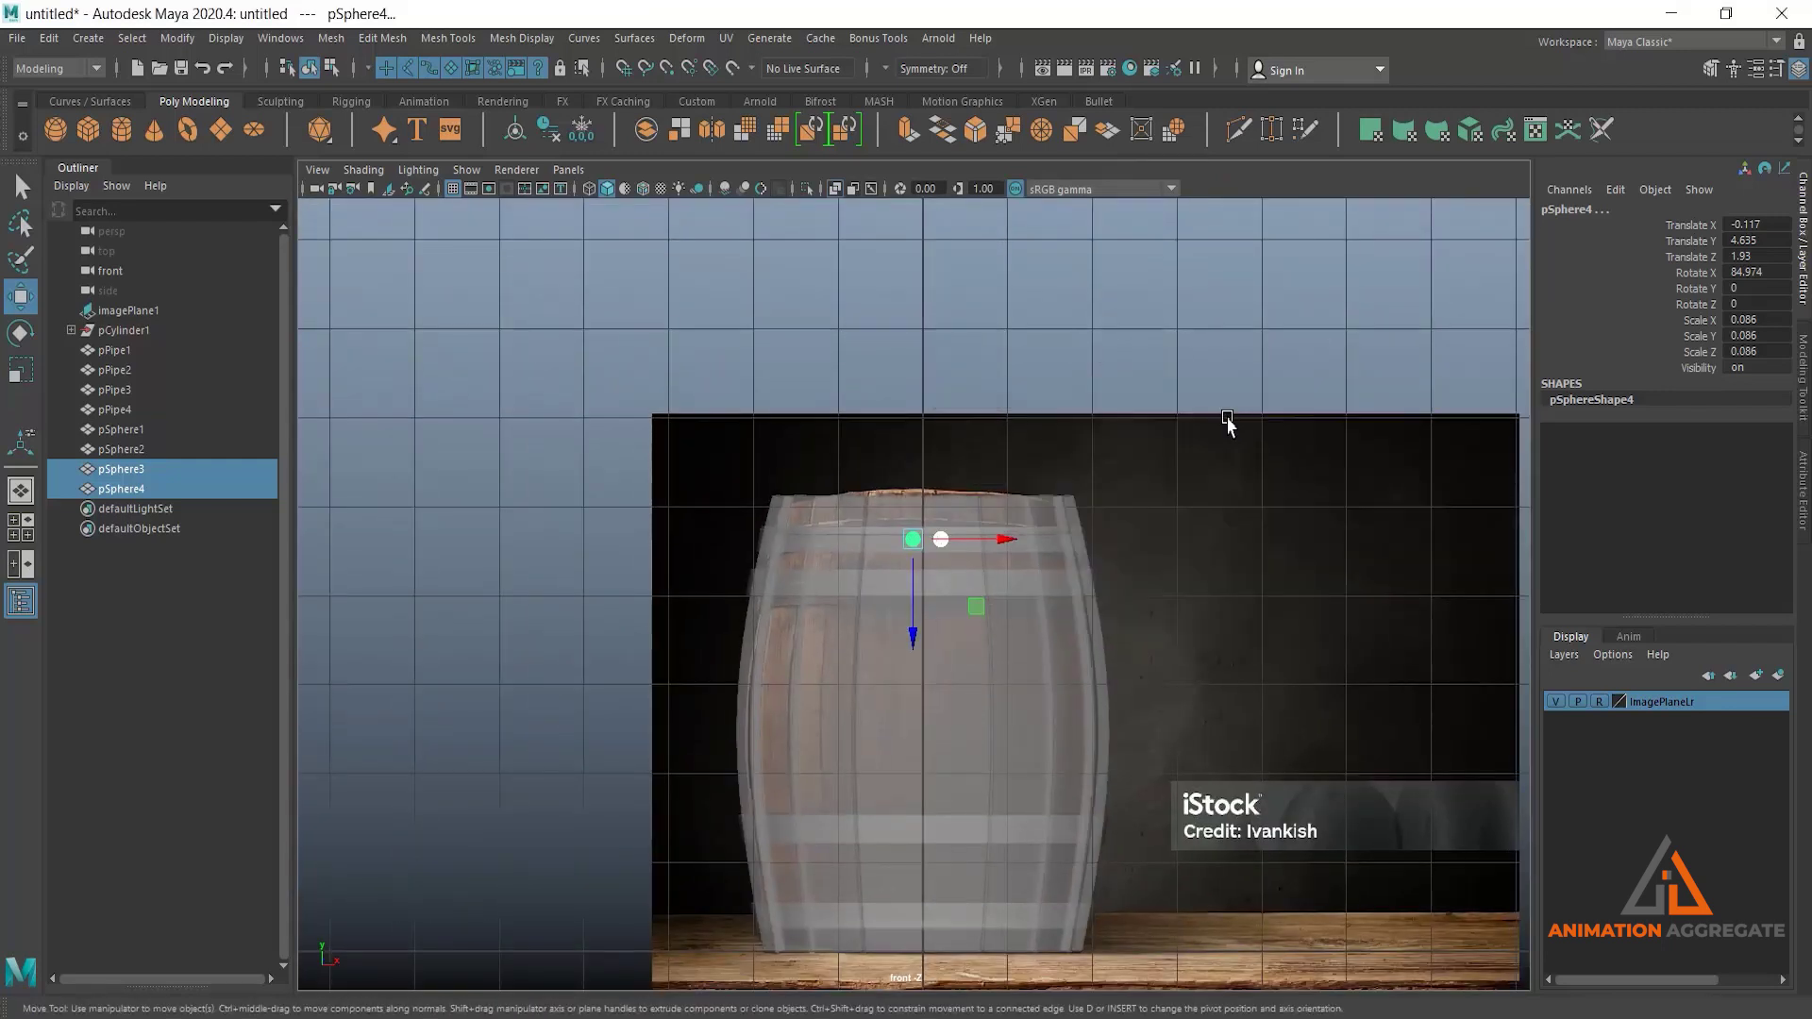
key("space")
key("space")
left_click_drag(1161, 520, 1039, 421, "alt")
left_click(1040, 421)
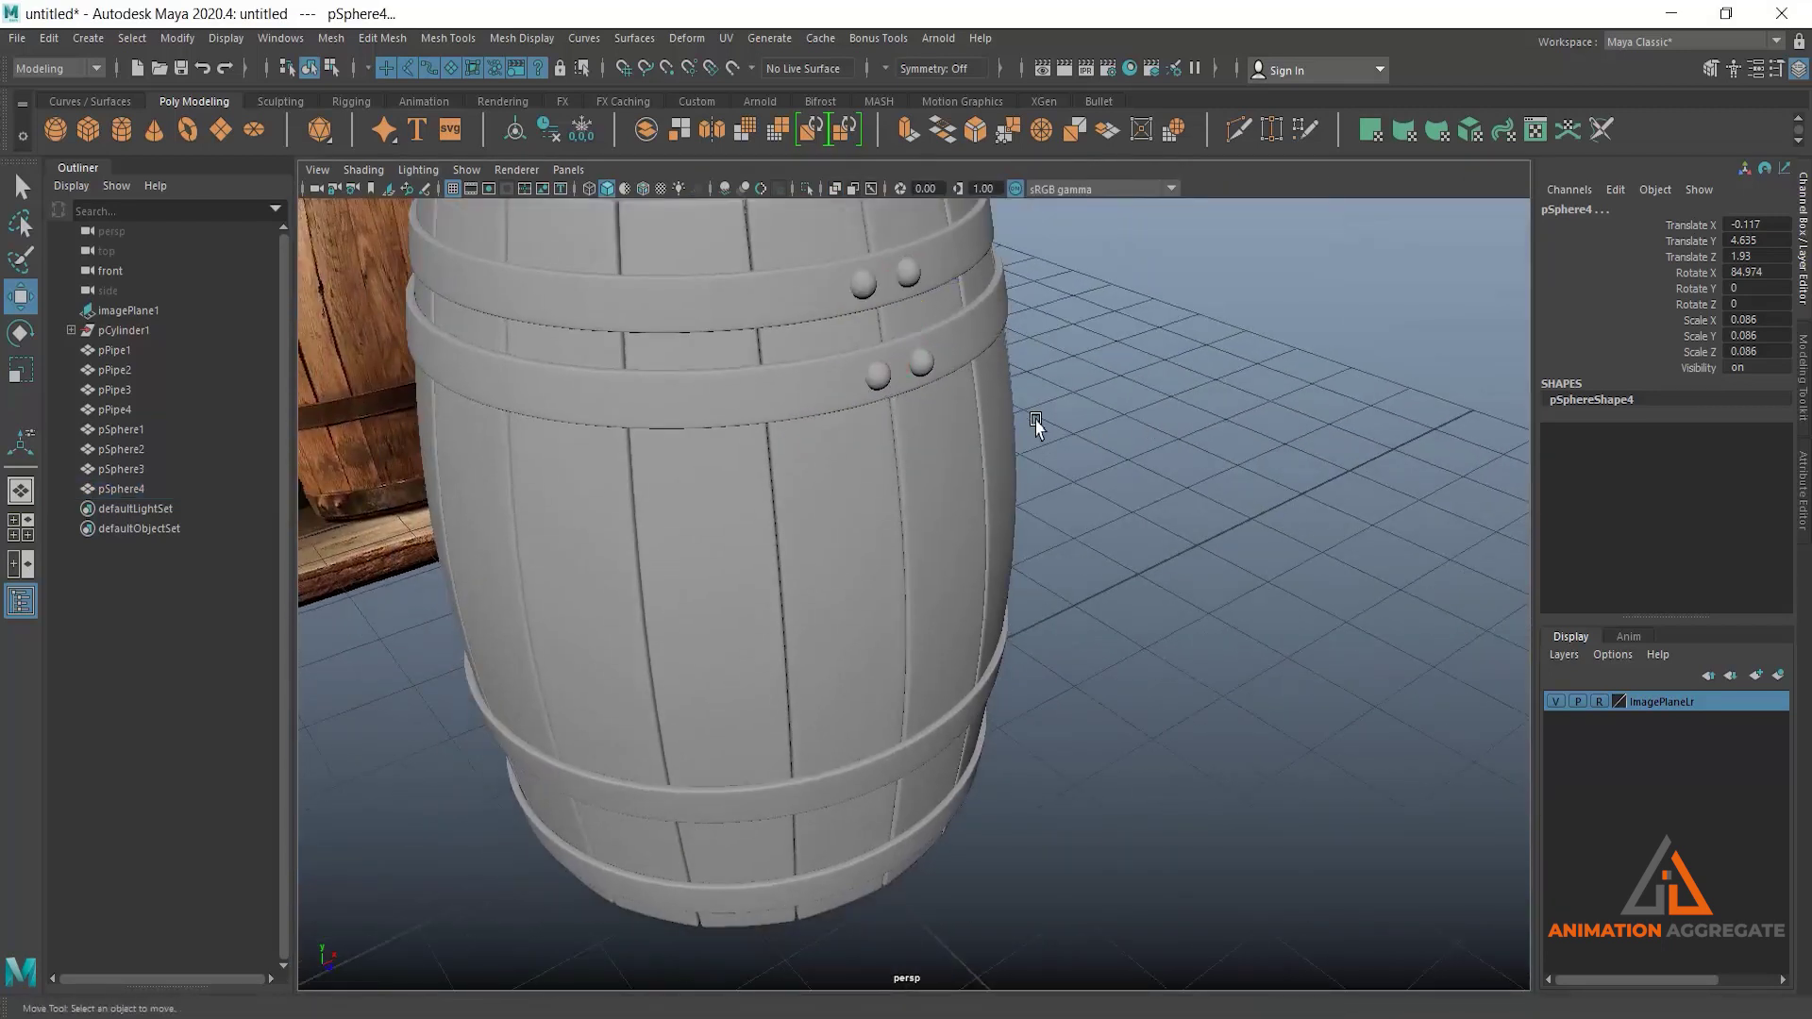
left_click(879, 382)
key("q")
left_click(923, 366, "shift")
left_click_drag(1187, 506, 1145, 460, "alt")
key("ctrl+d")
key("w")
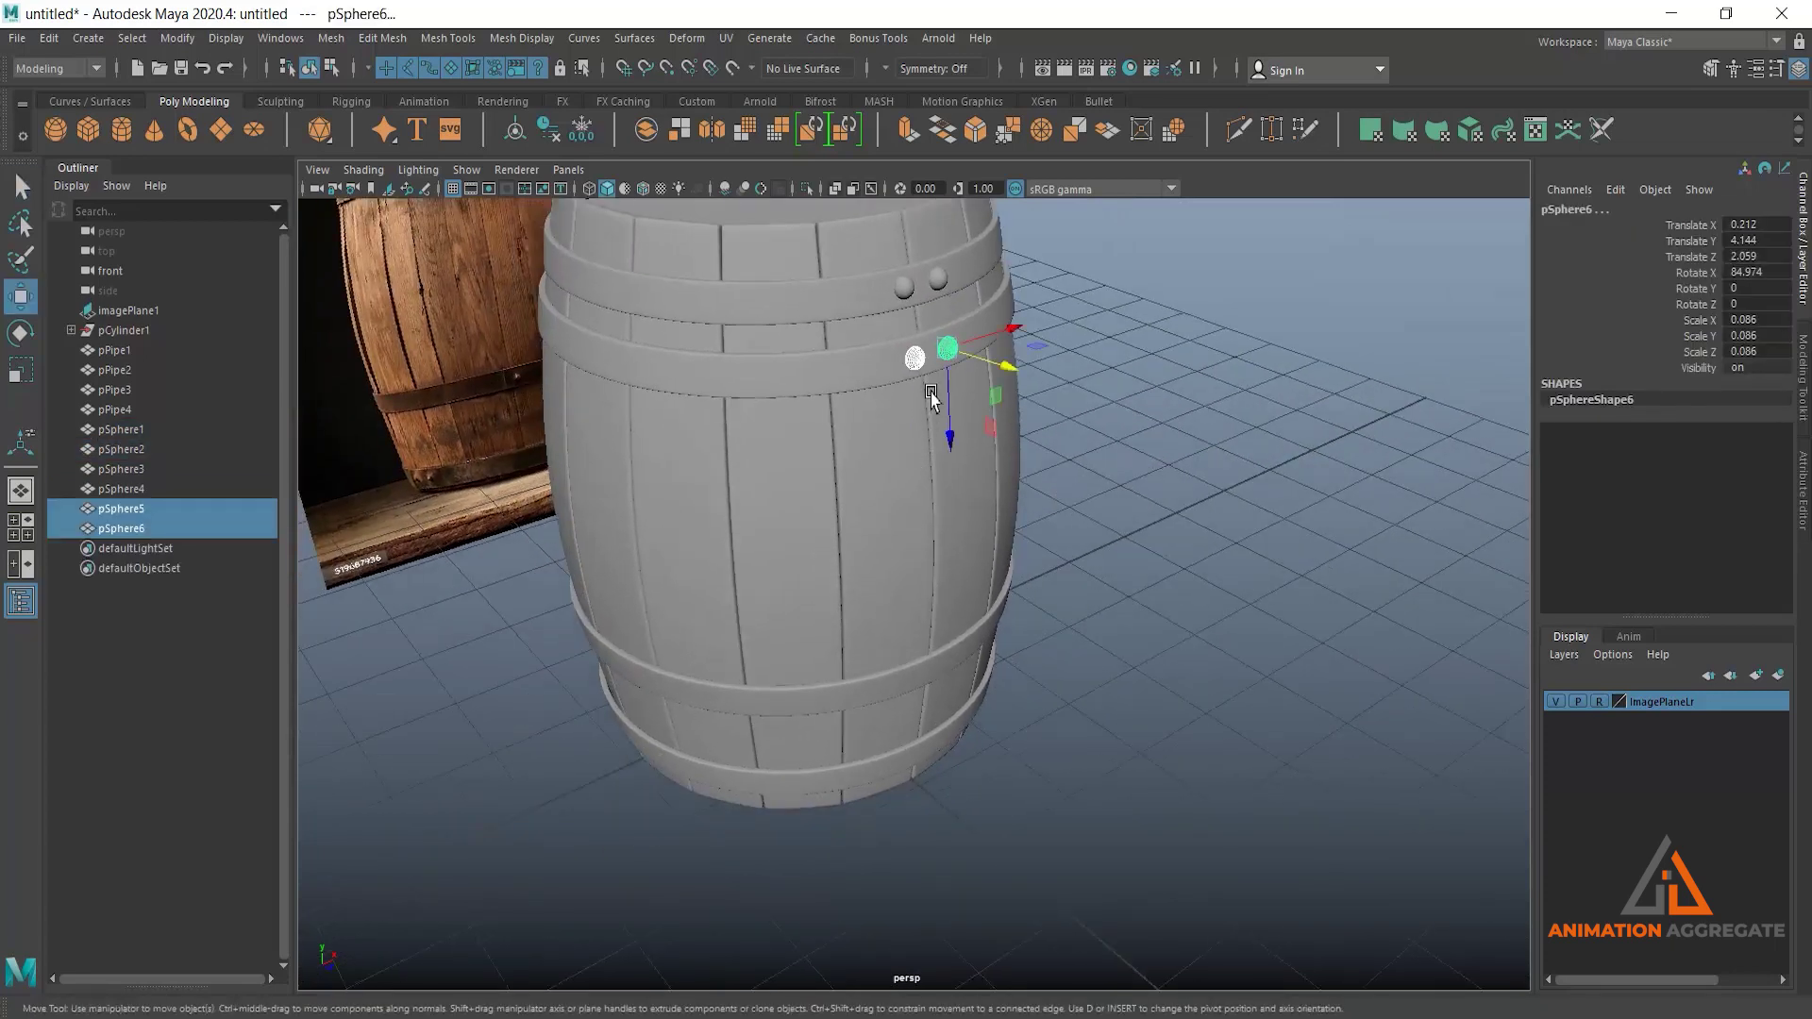
left_click_drag(949, 436, 972, 722)
right_click_drag(972, 722, 1100, 627, "alt")
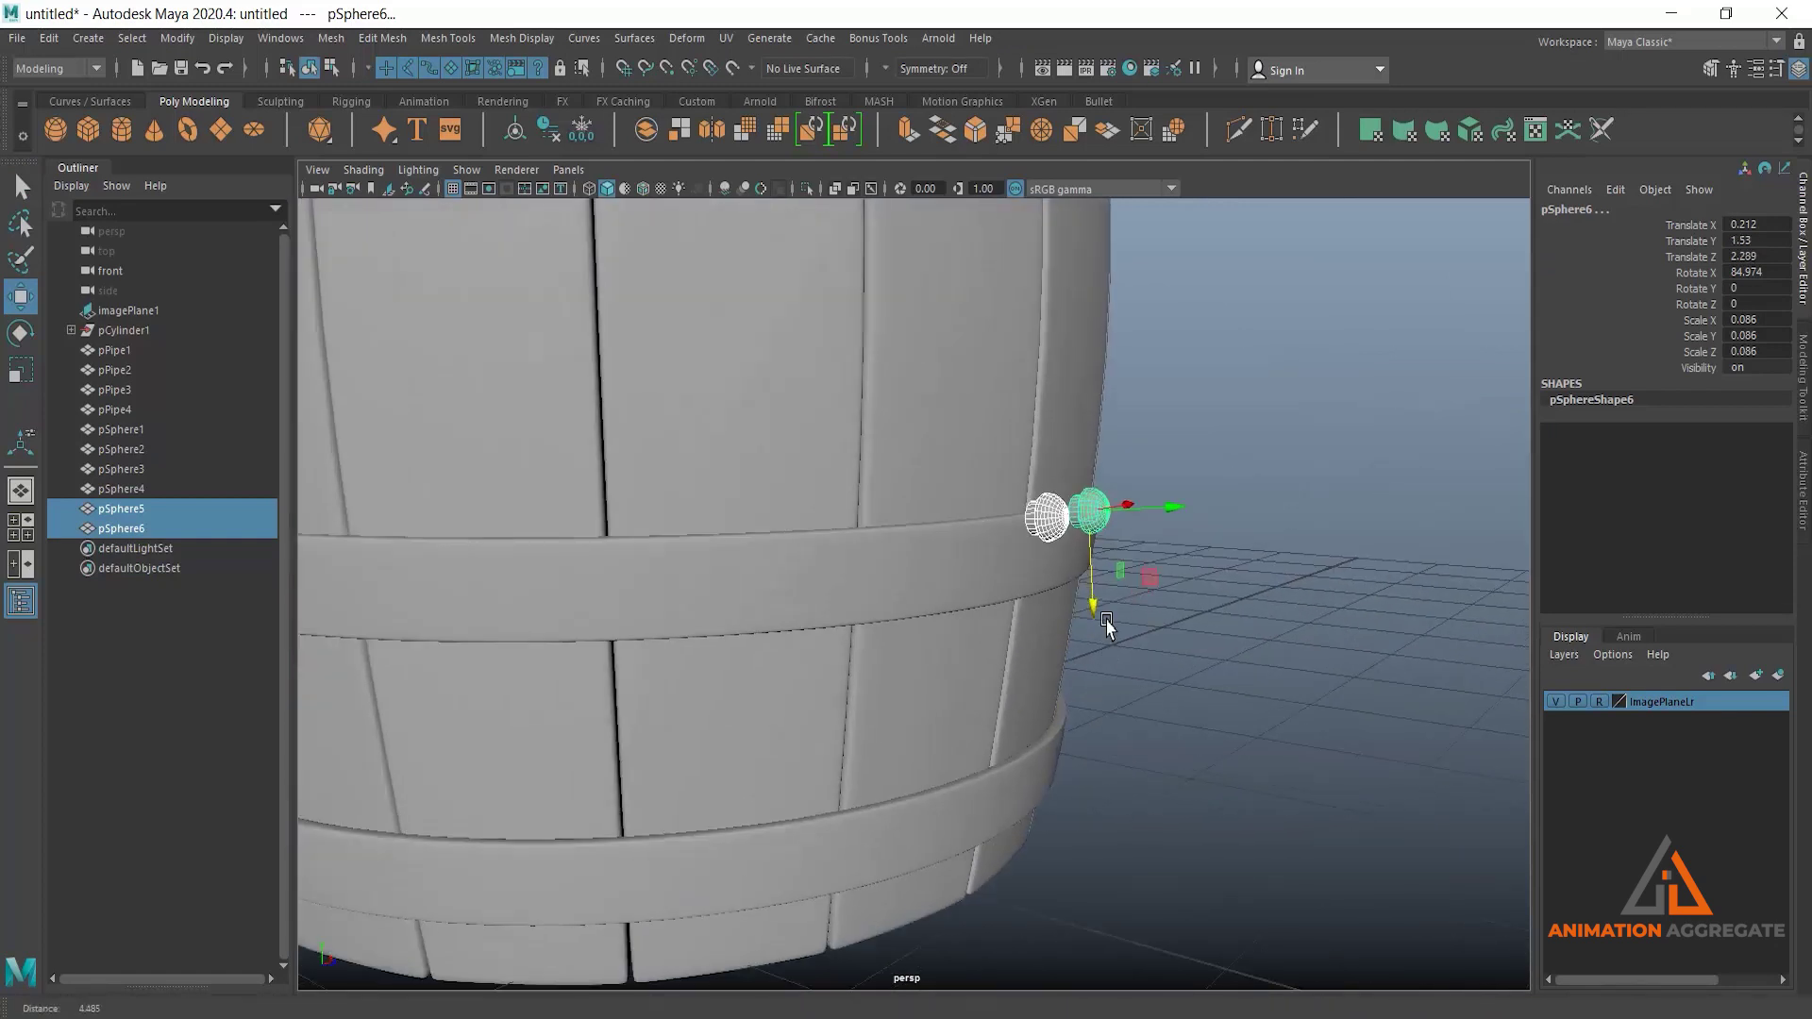
Seat the copied rivets on the third hoop at about 1.386 in Translate Y and 2.177 in Translate Z, tilted to about 97.155 in Rotate X.
left_click_drag(1092, 614, 1094, 638)
left_click_drag(1171, 541, 1140, 570)
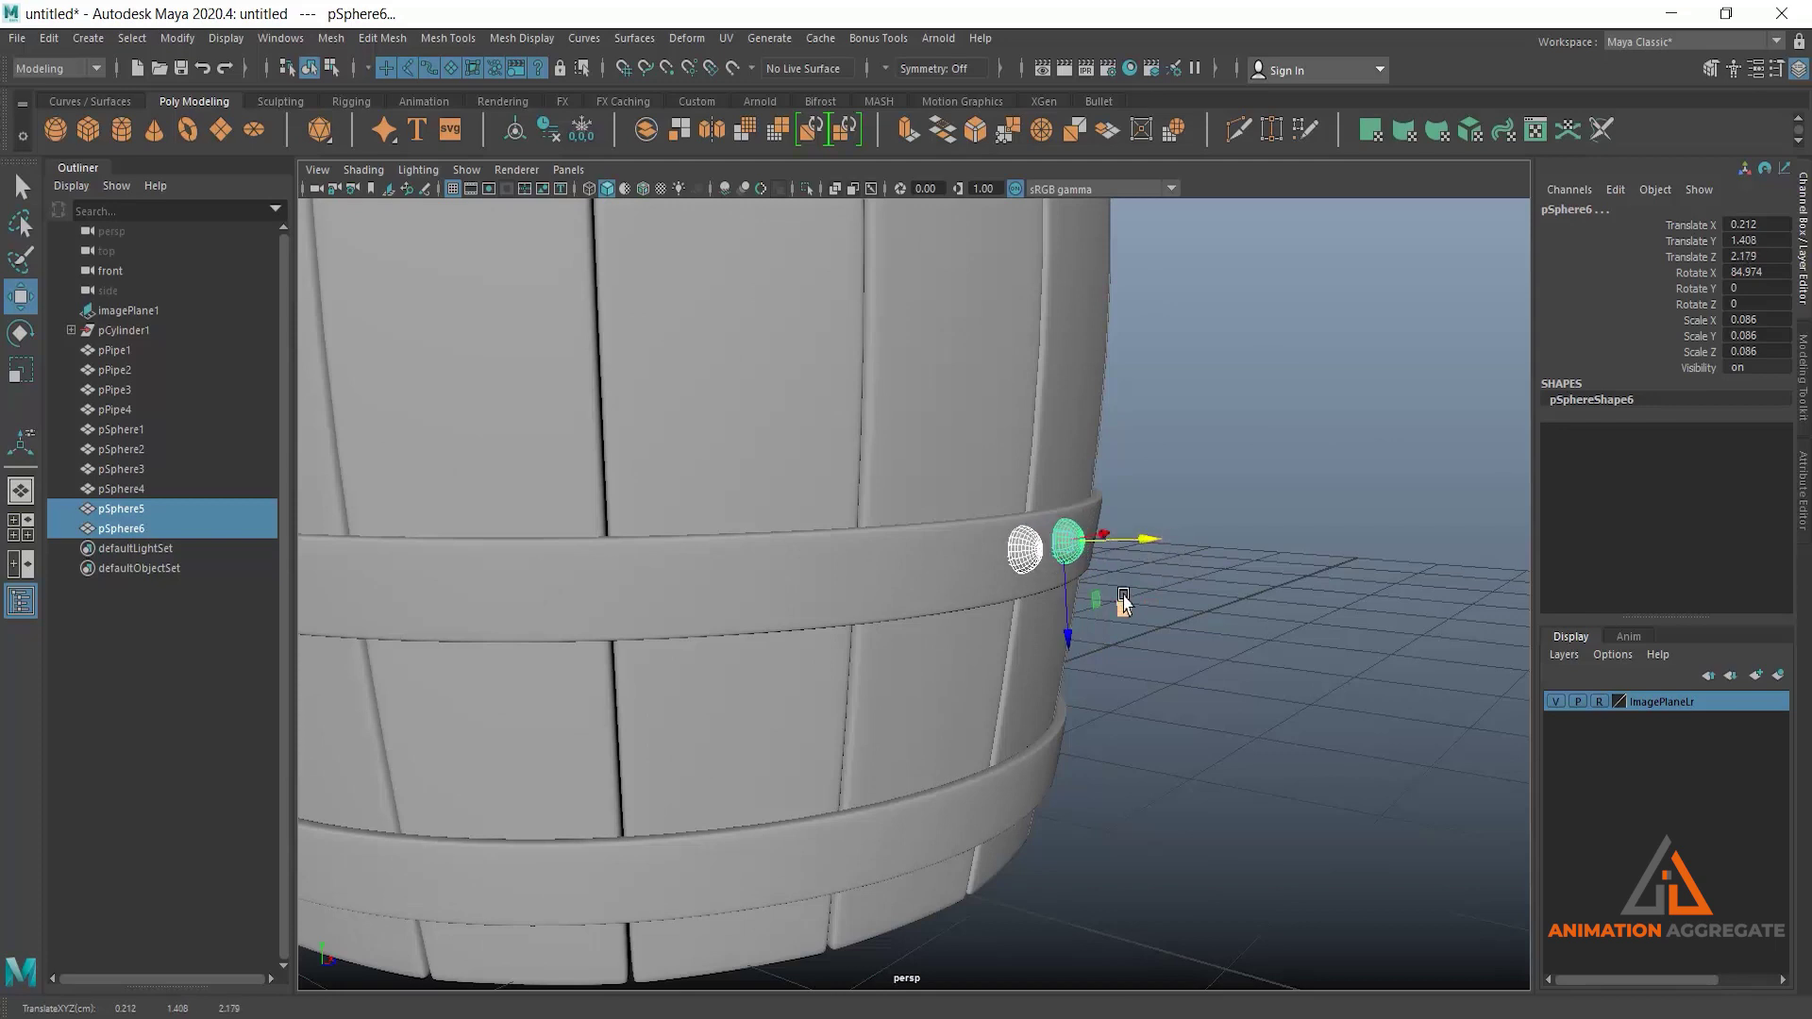
left_click_drag(1069, 631, 1072, 636)
key("e")
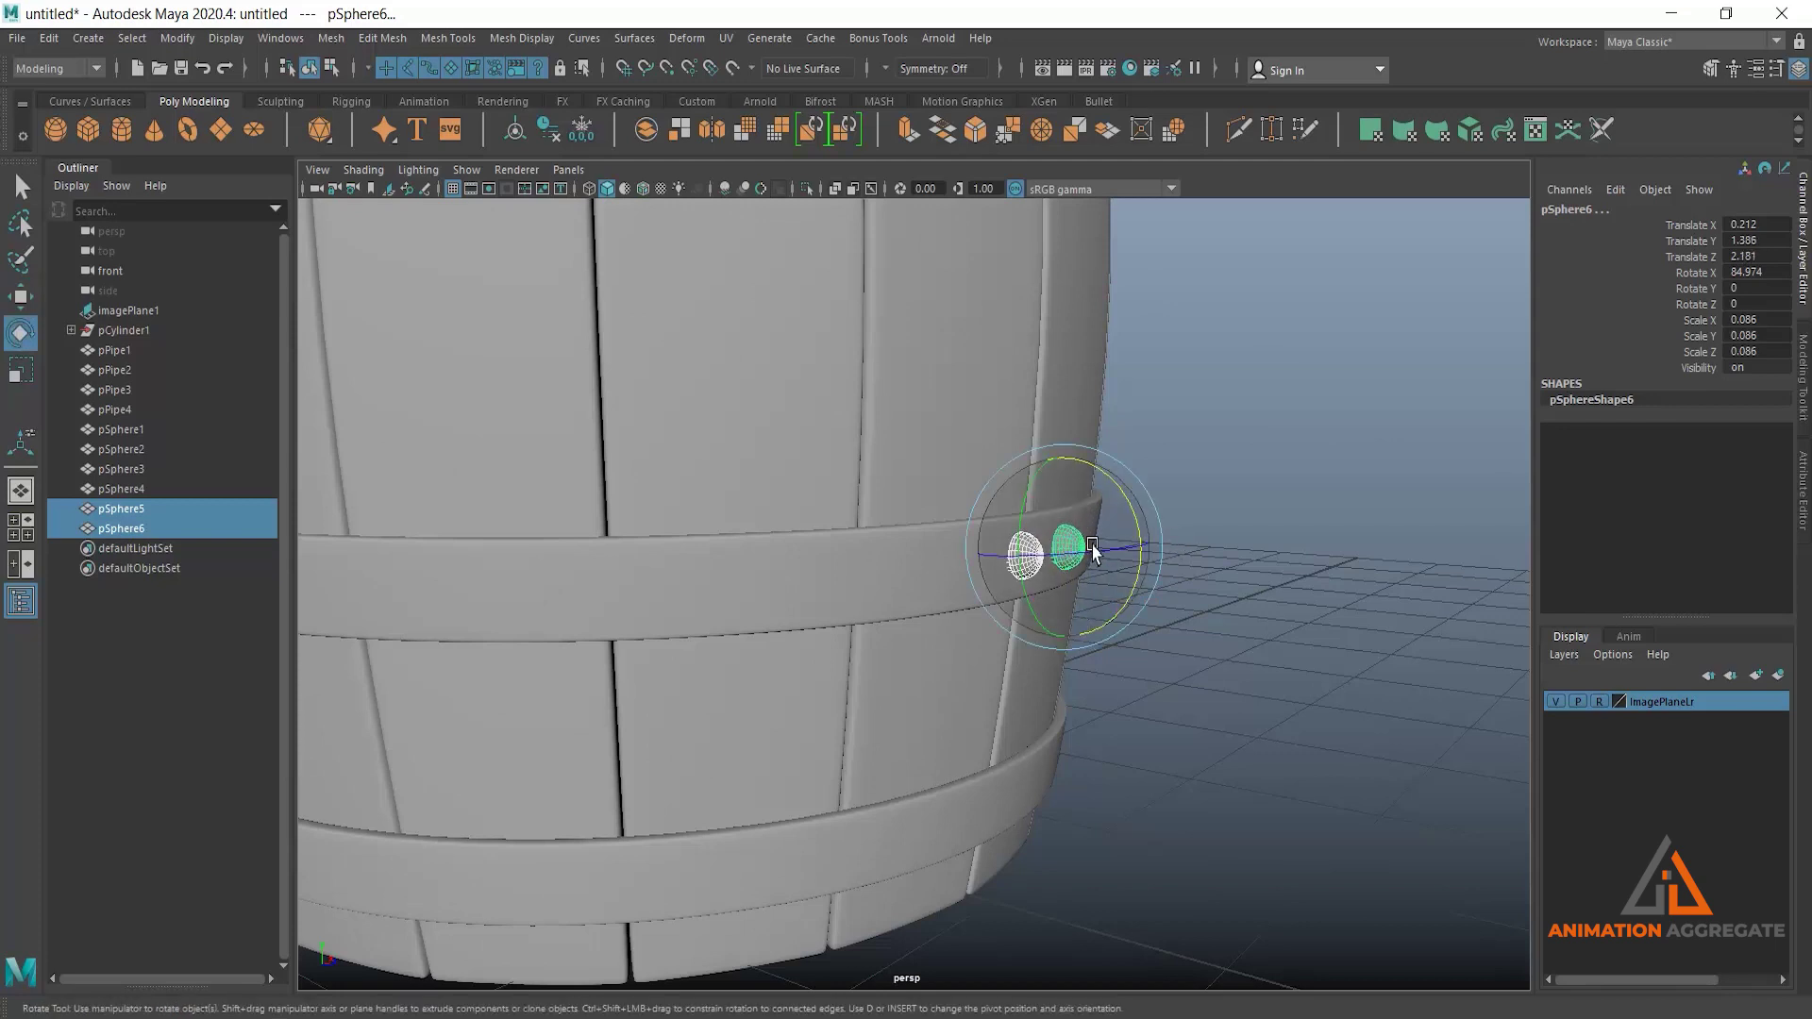
left_click_drag(1128, 515, 1145, 569)
key("w")
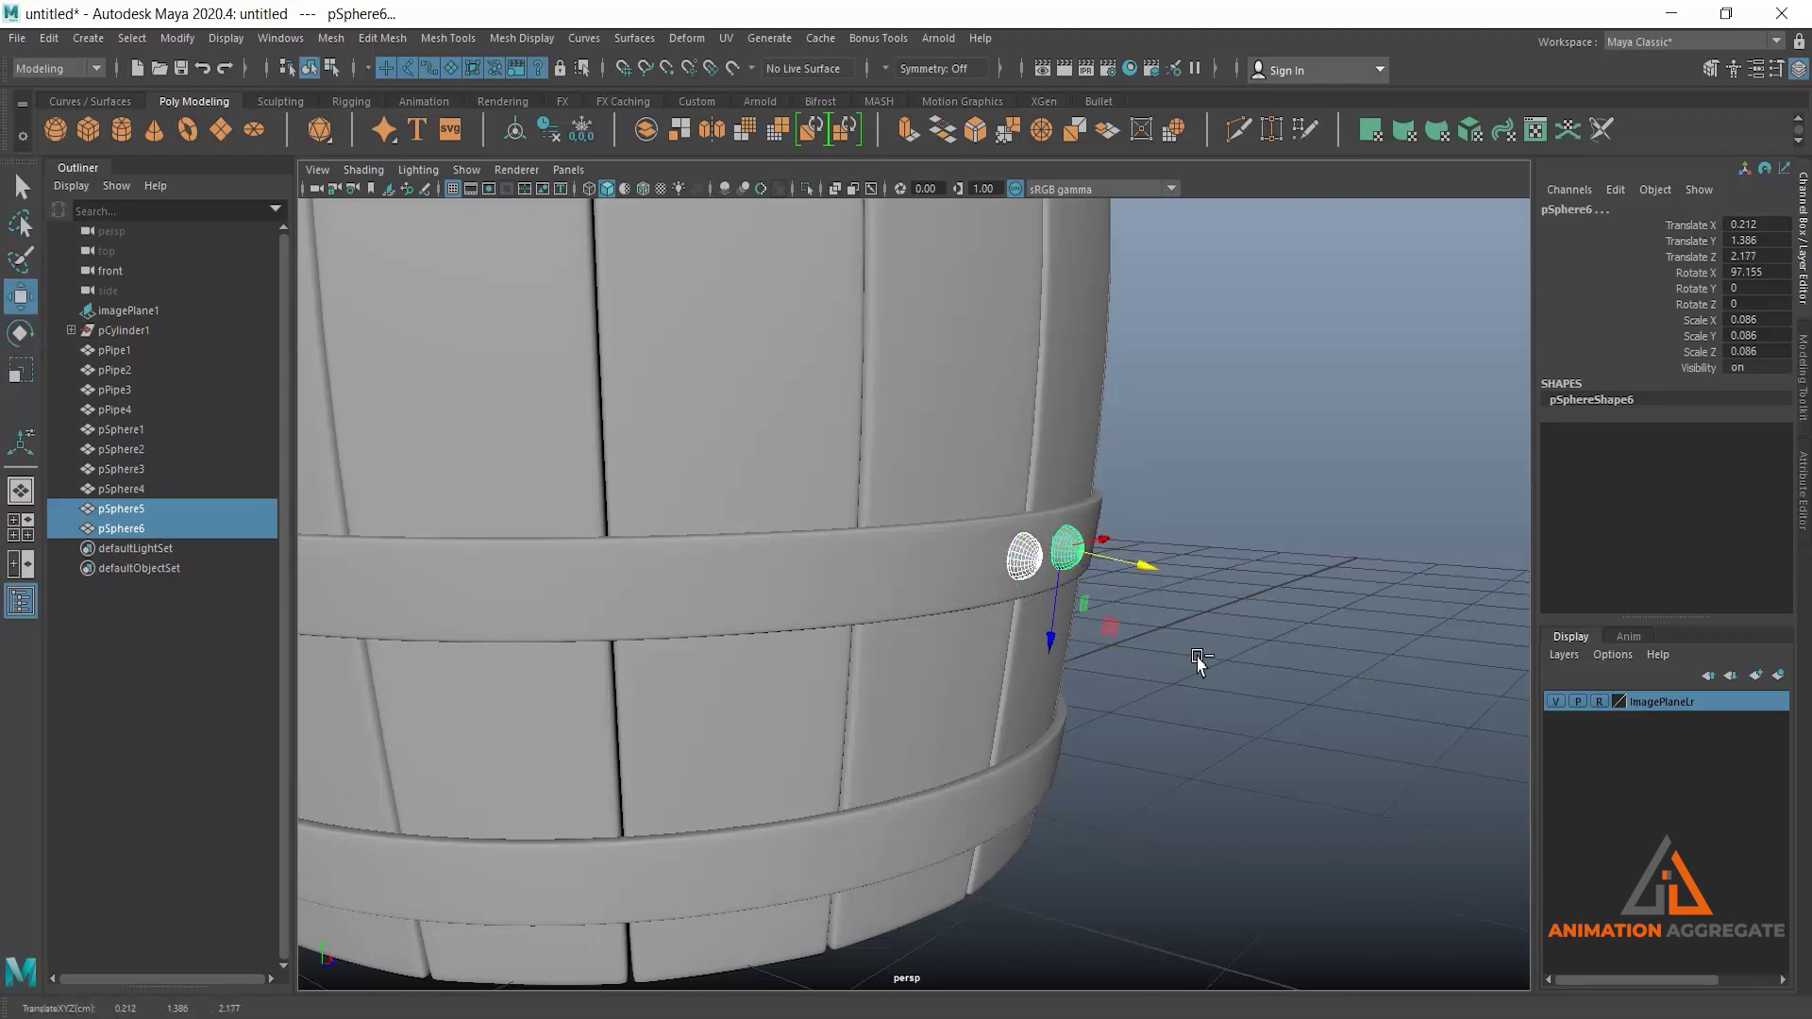
Duplicate the third hoop's rivet pair and place the copies on the bottom hoop, at about 0.415 in Translate Y and 2.036 in Translate Z.
key("ctrl+d")
left_click_drag(1050, 642, 1036, 870)
left_click_drag(1110, 822, 1105, 821)
left_click_drag(1214, 789, 1118, 477, "alt")
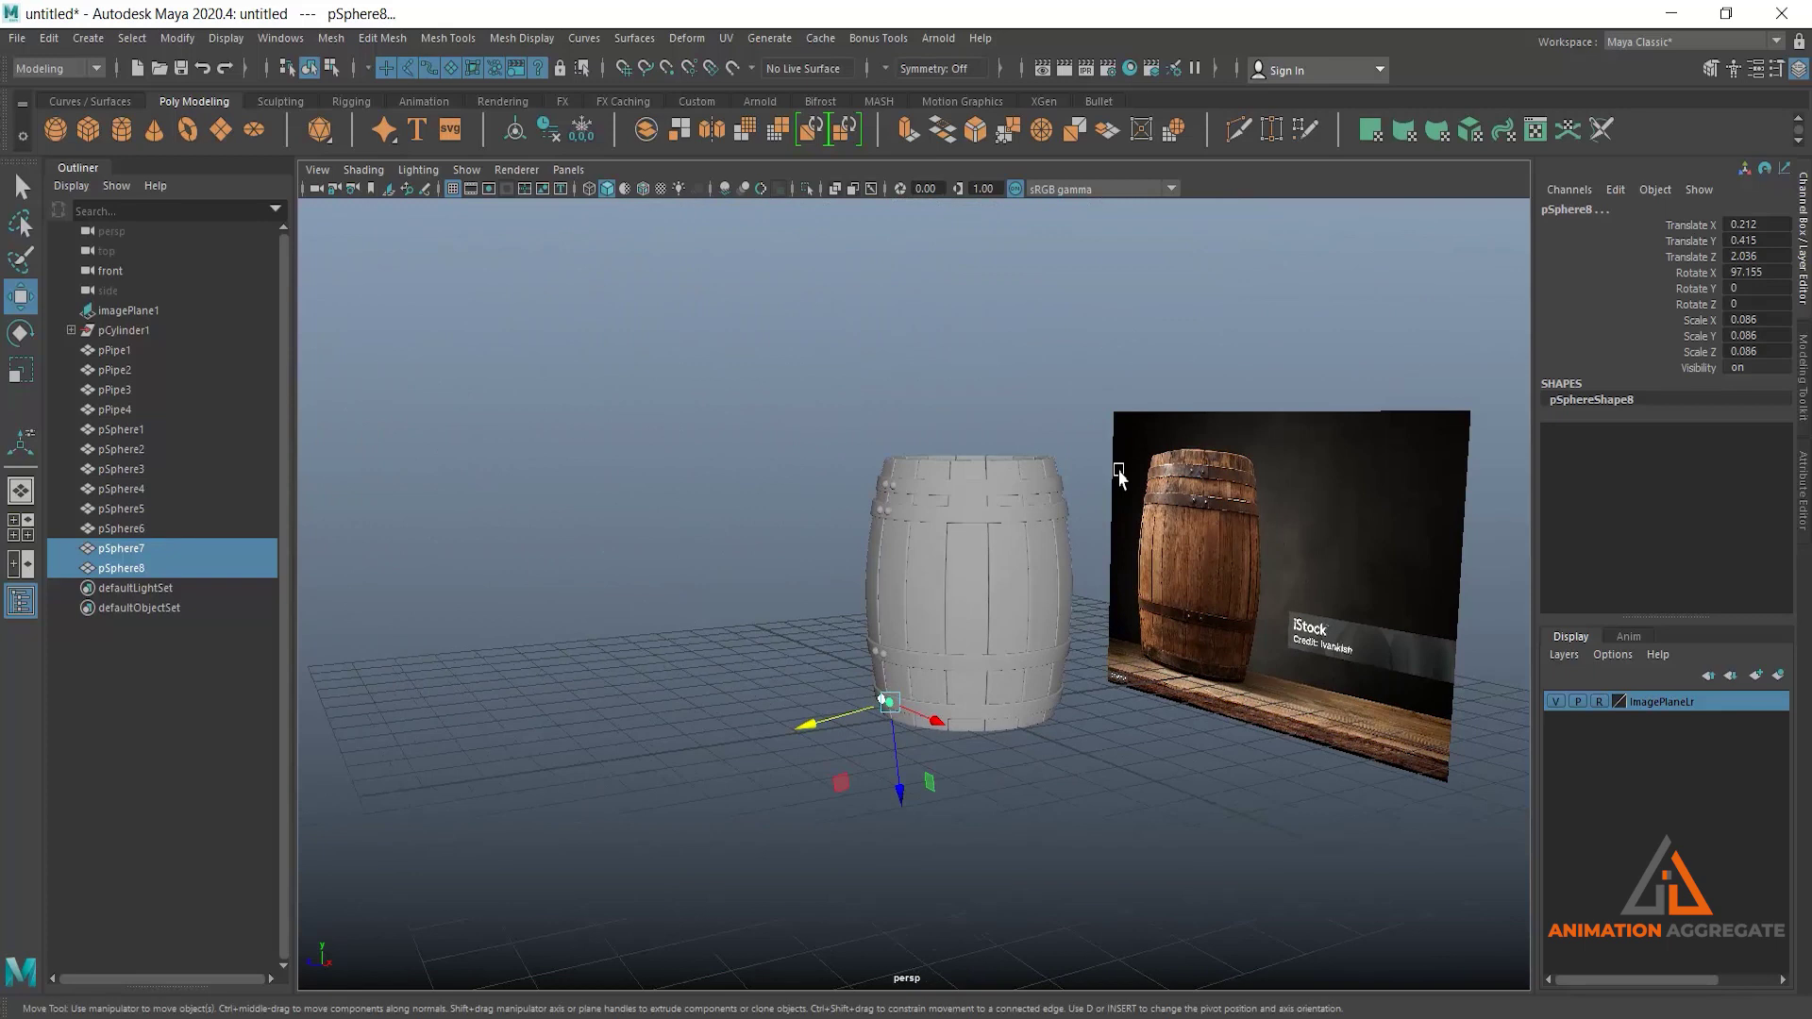
Stagger the second hoop's two rivets in height as in the reference, at about 4.17 and 4.119 in Translate Y.
scroll(1145, 469, "up", 10)
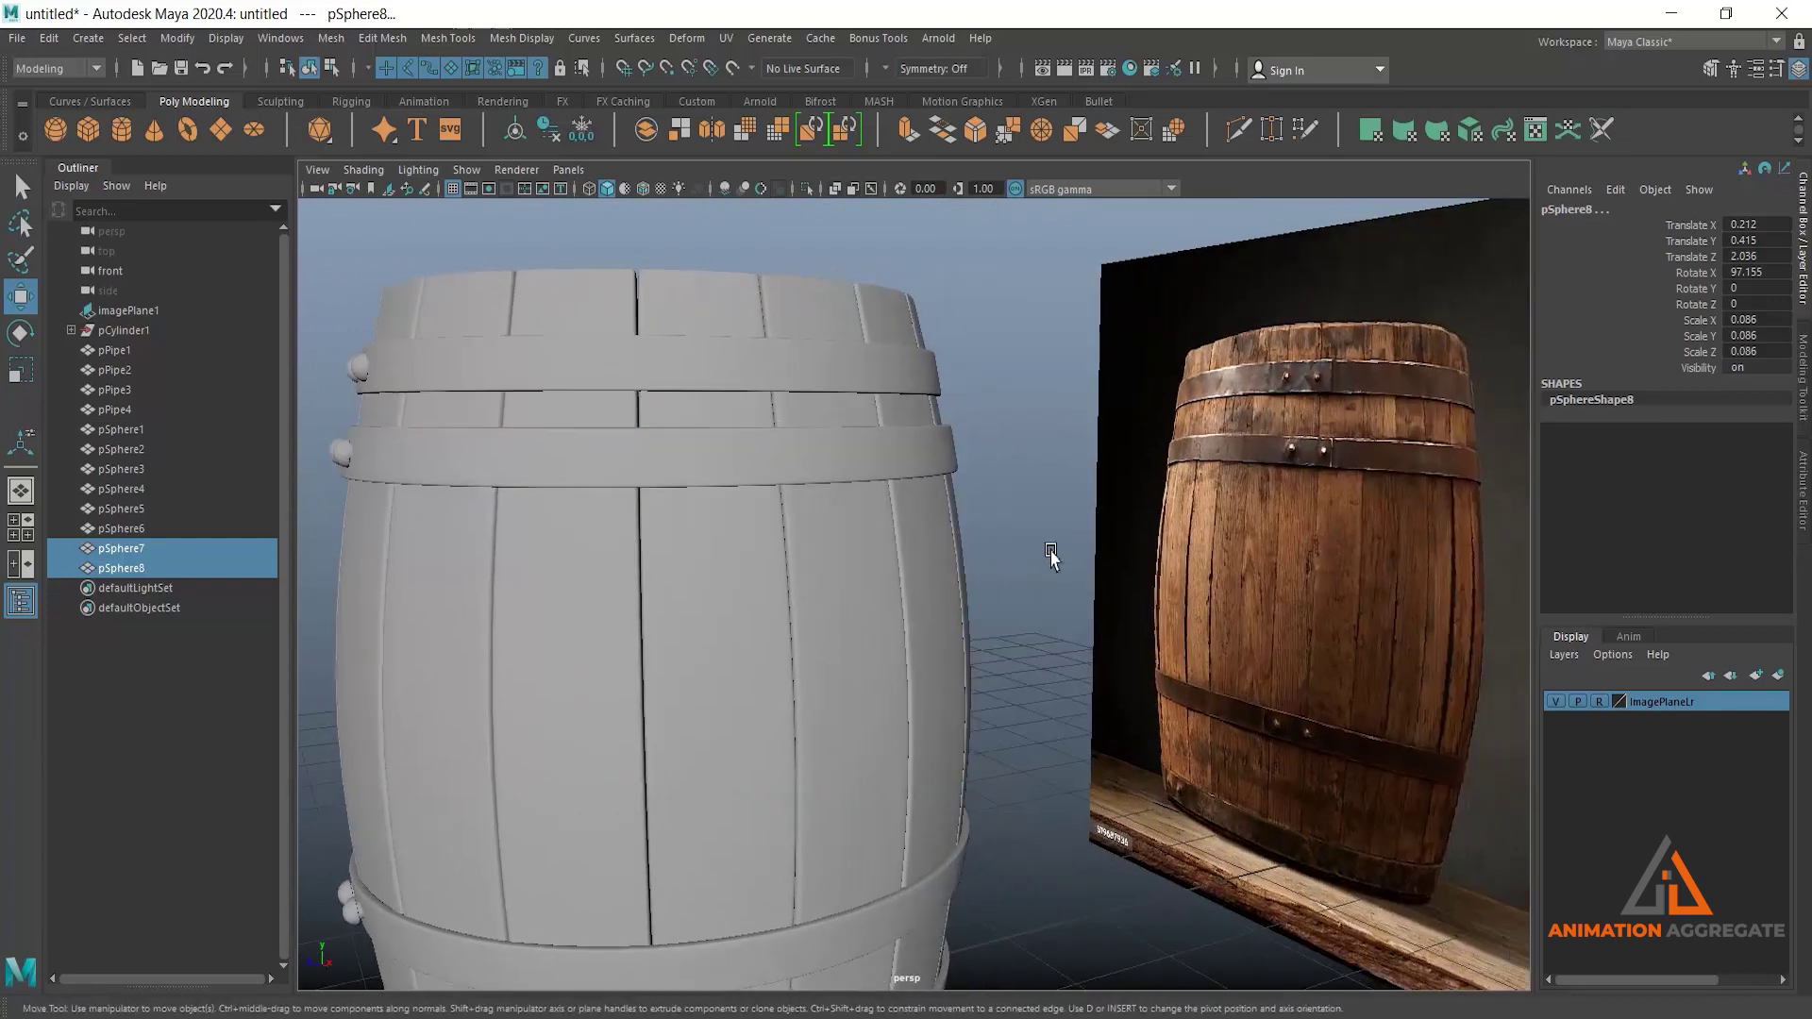
scroll(954, 570, "up", 10)
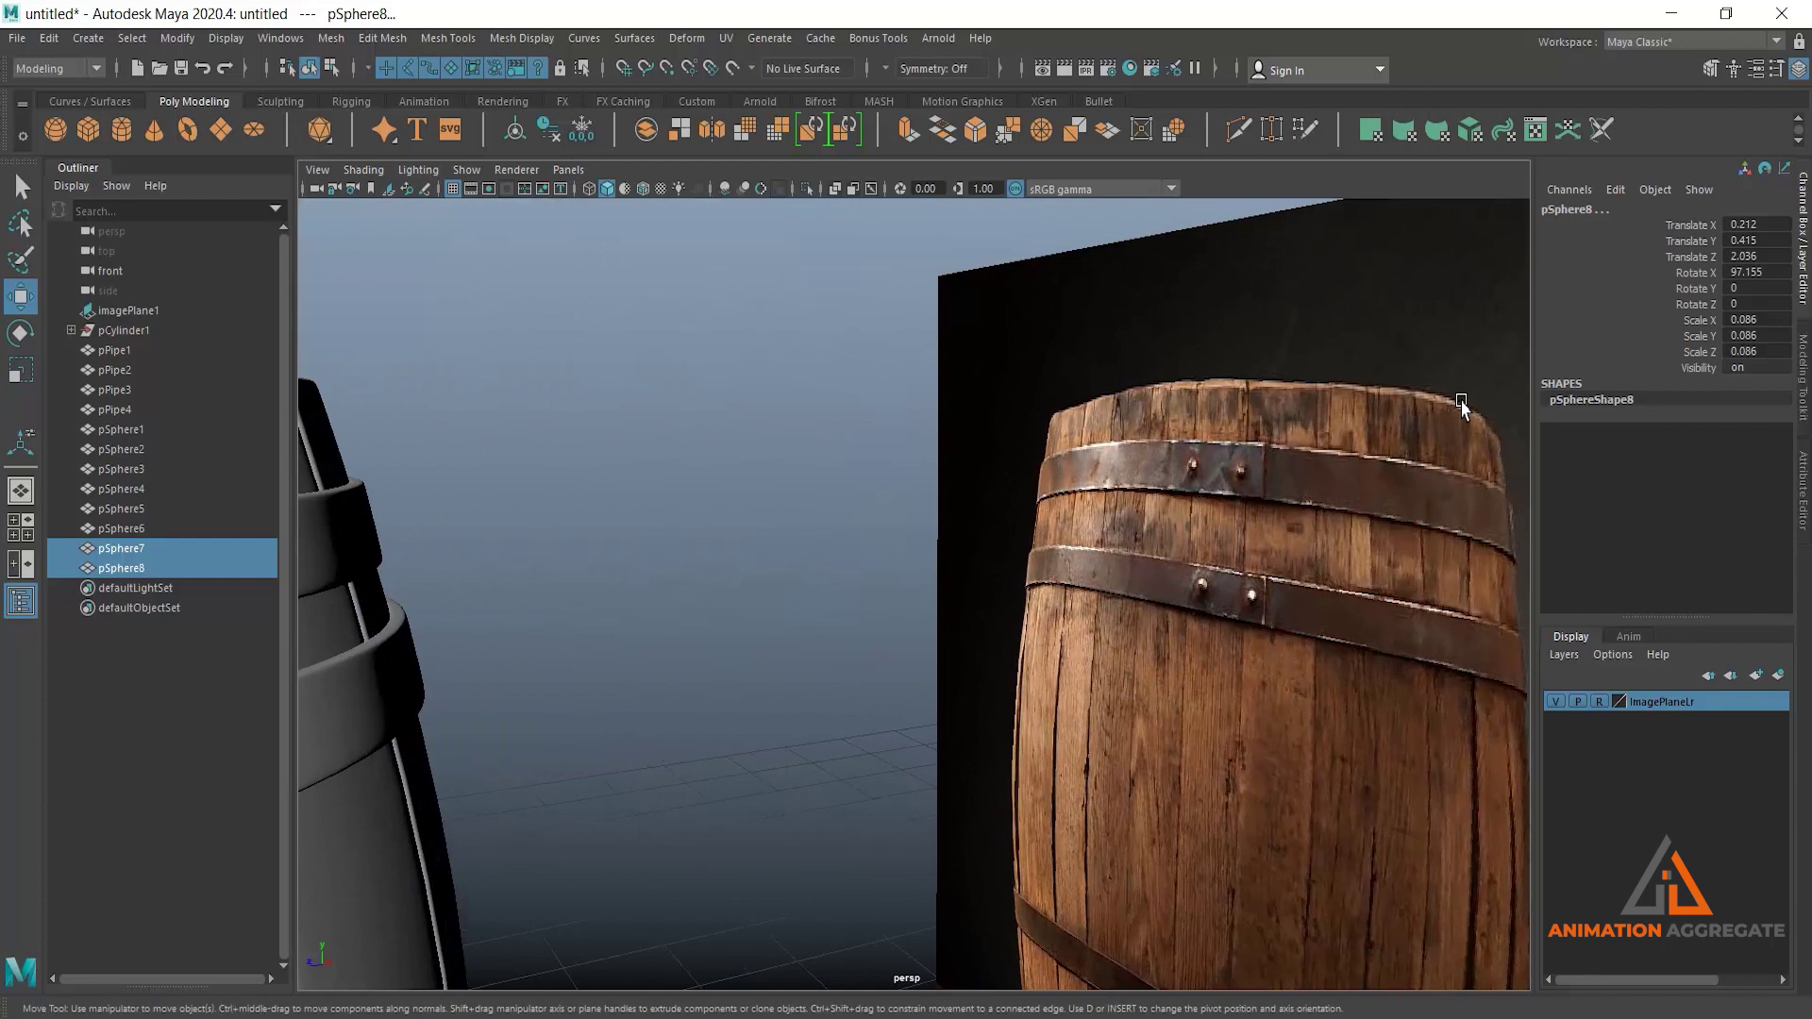
left_click_drag(1321, 517, 1104, 483, "alt")
scroll(1104, 483, "down", 5)
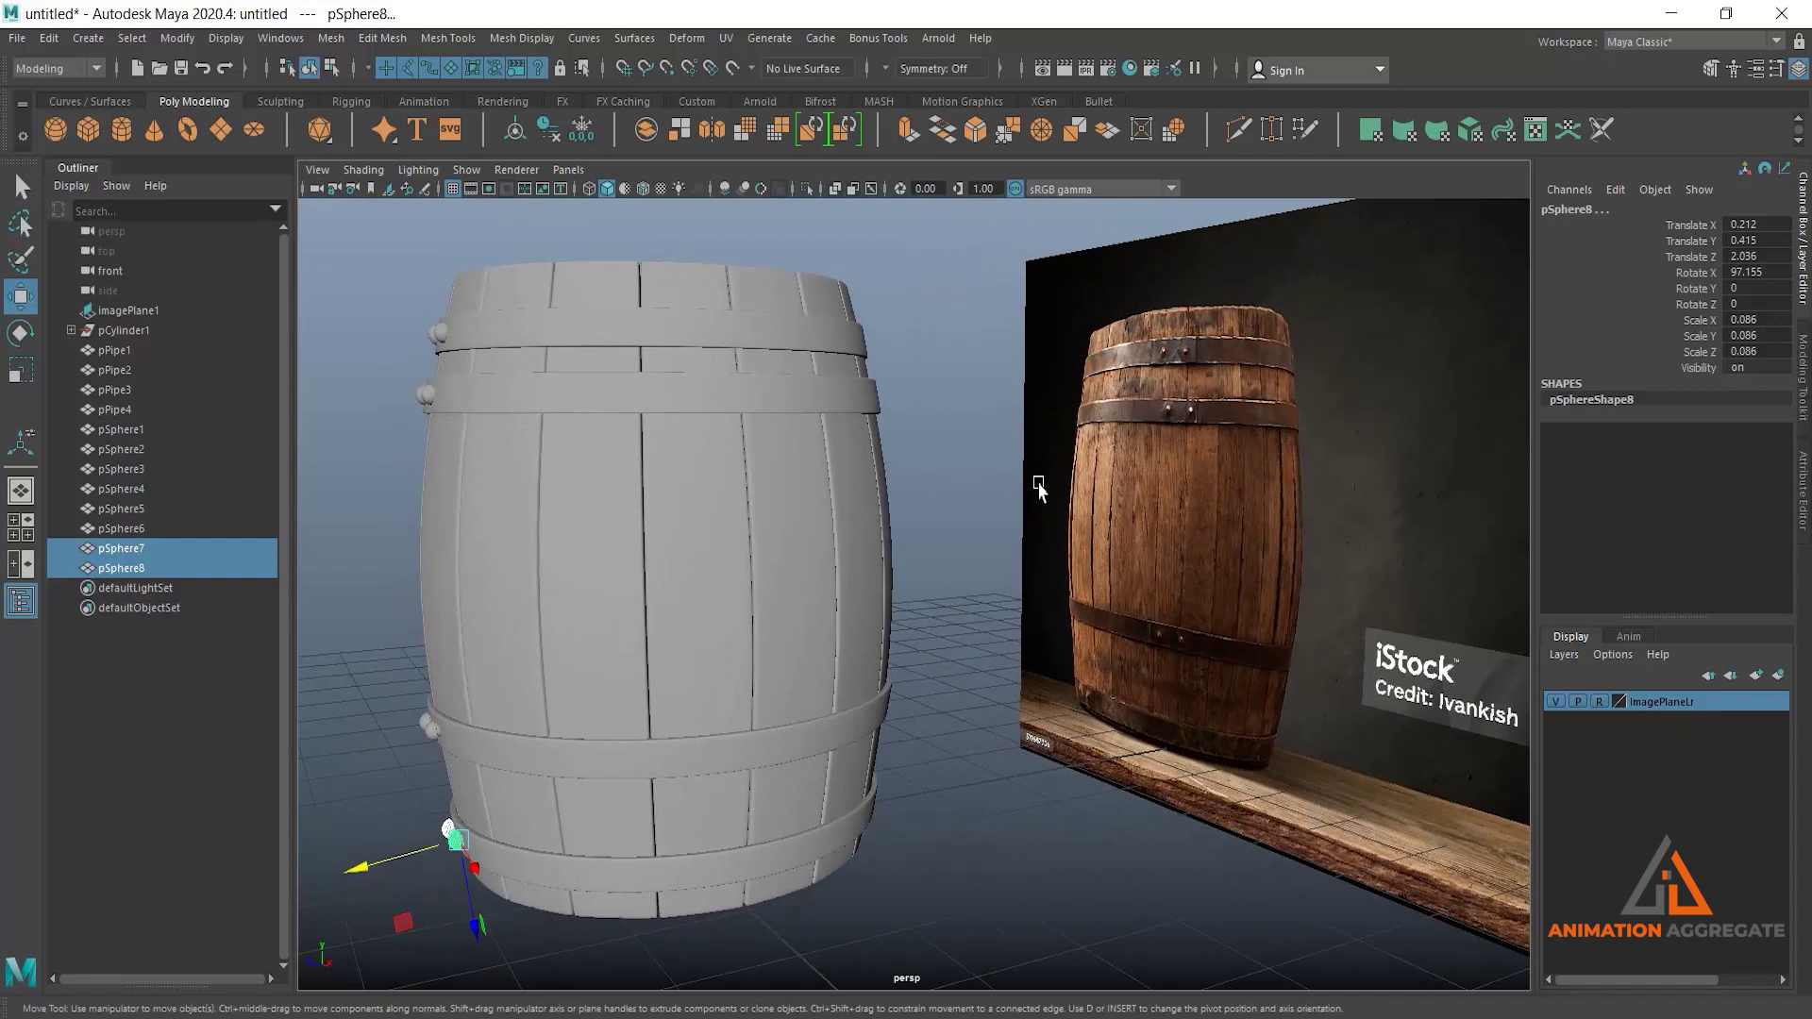
left_click_drag(717, 624, 804, 563, "alt")
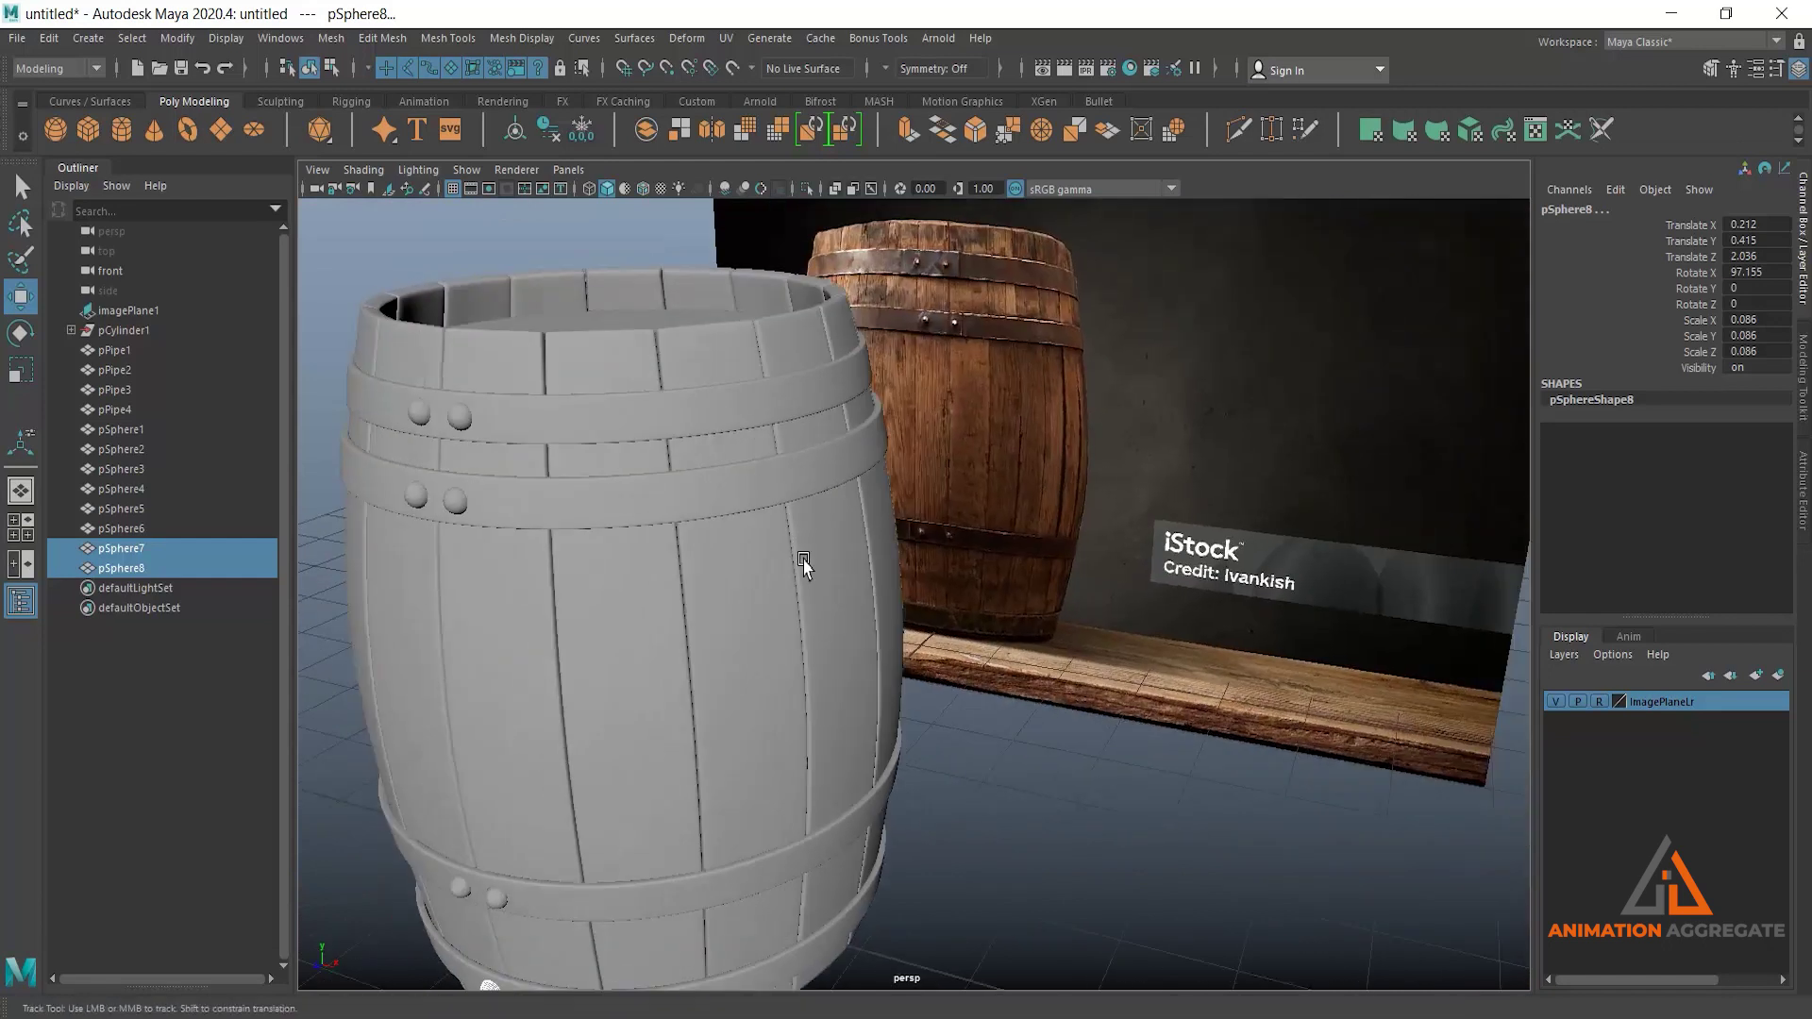
middle_click_drag(804, 563, 835, 539, "alt")
left_click(583, 424)
middle_click_drag(569, 501, 841, 578, "alt")
left_click_drag(842, 580, 780, 590)
left_click(892, 455)
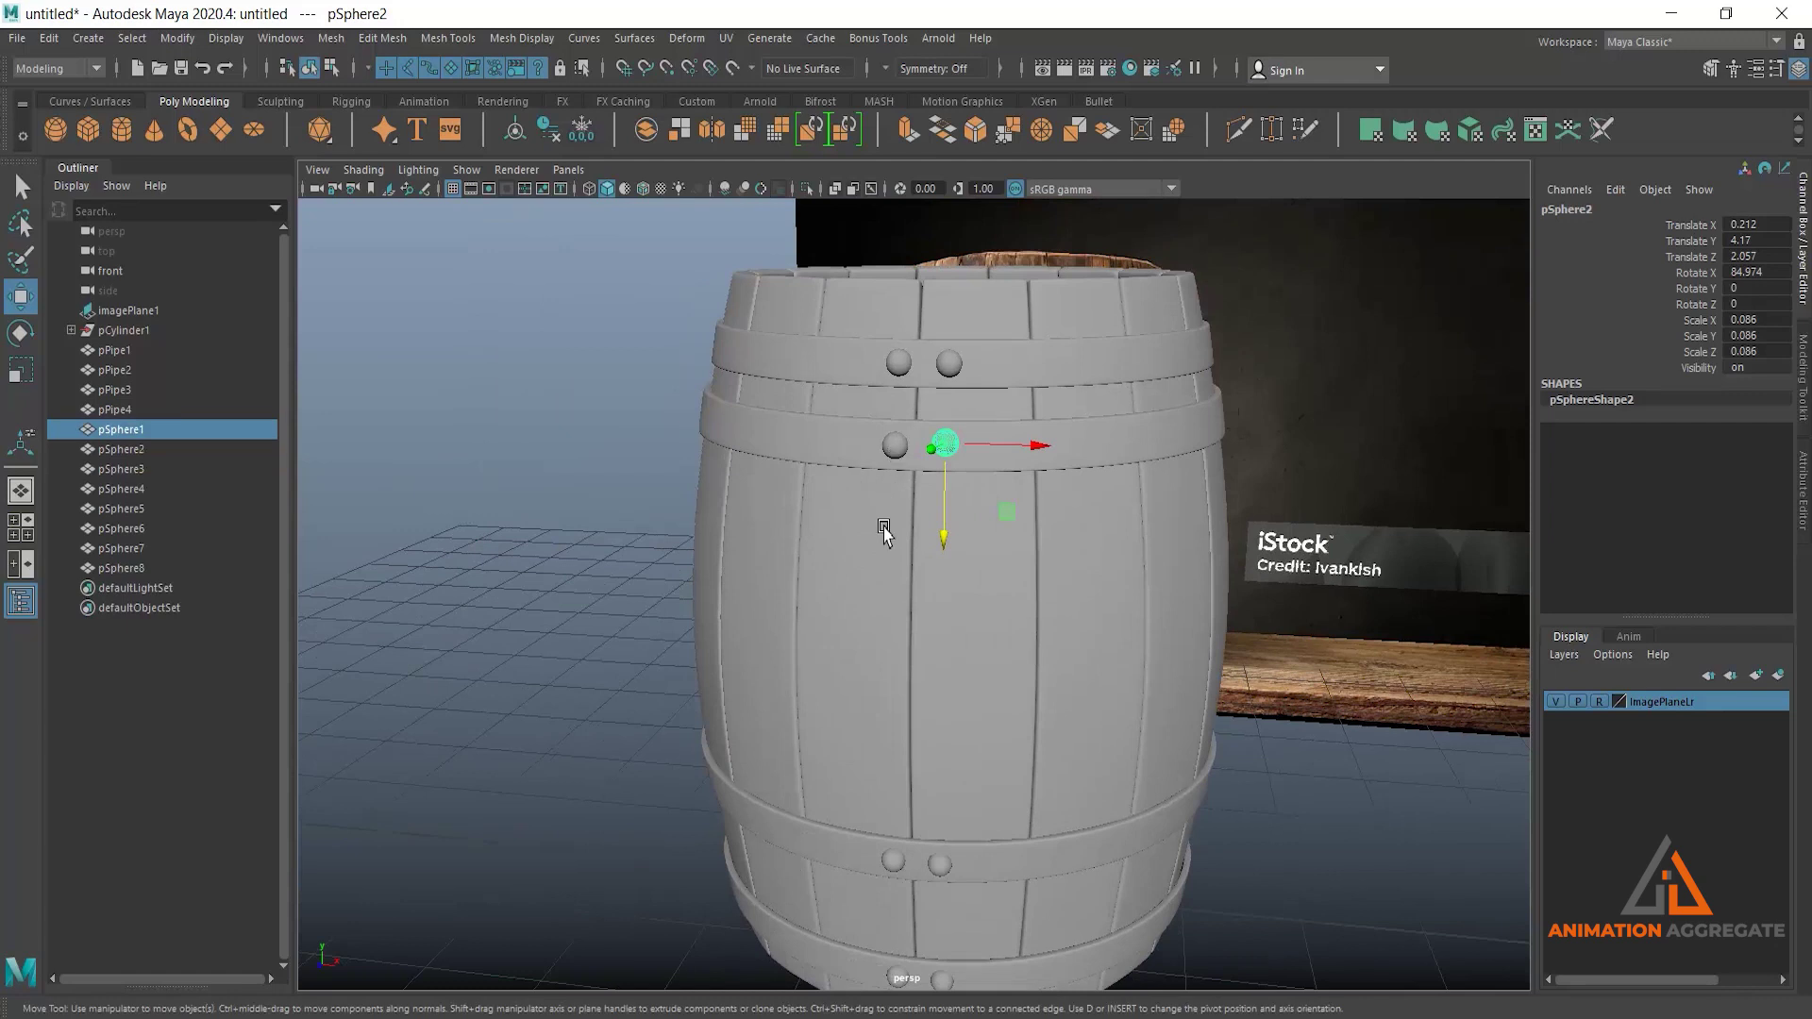
middle_click_drag(889, 536, 890, 540)
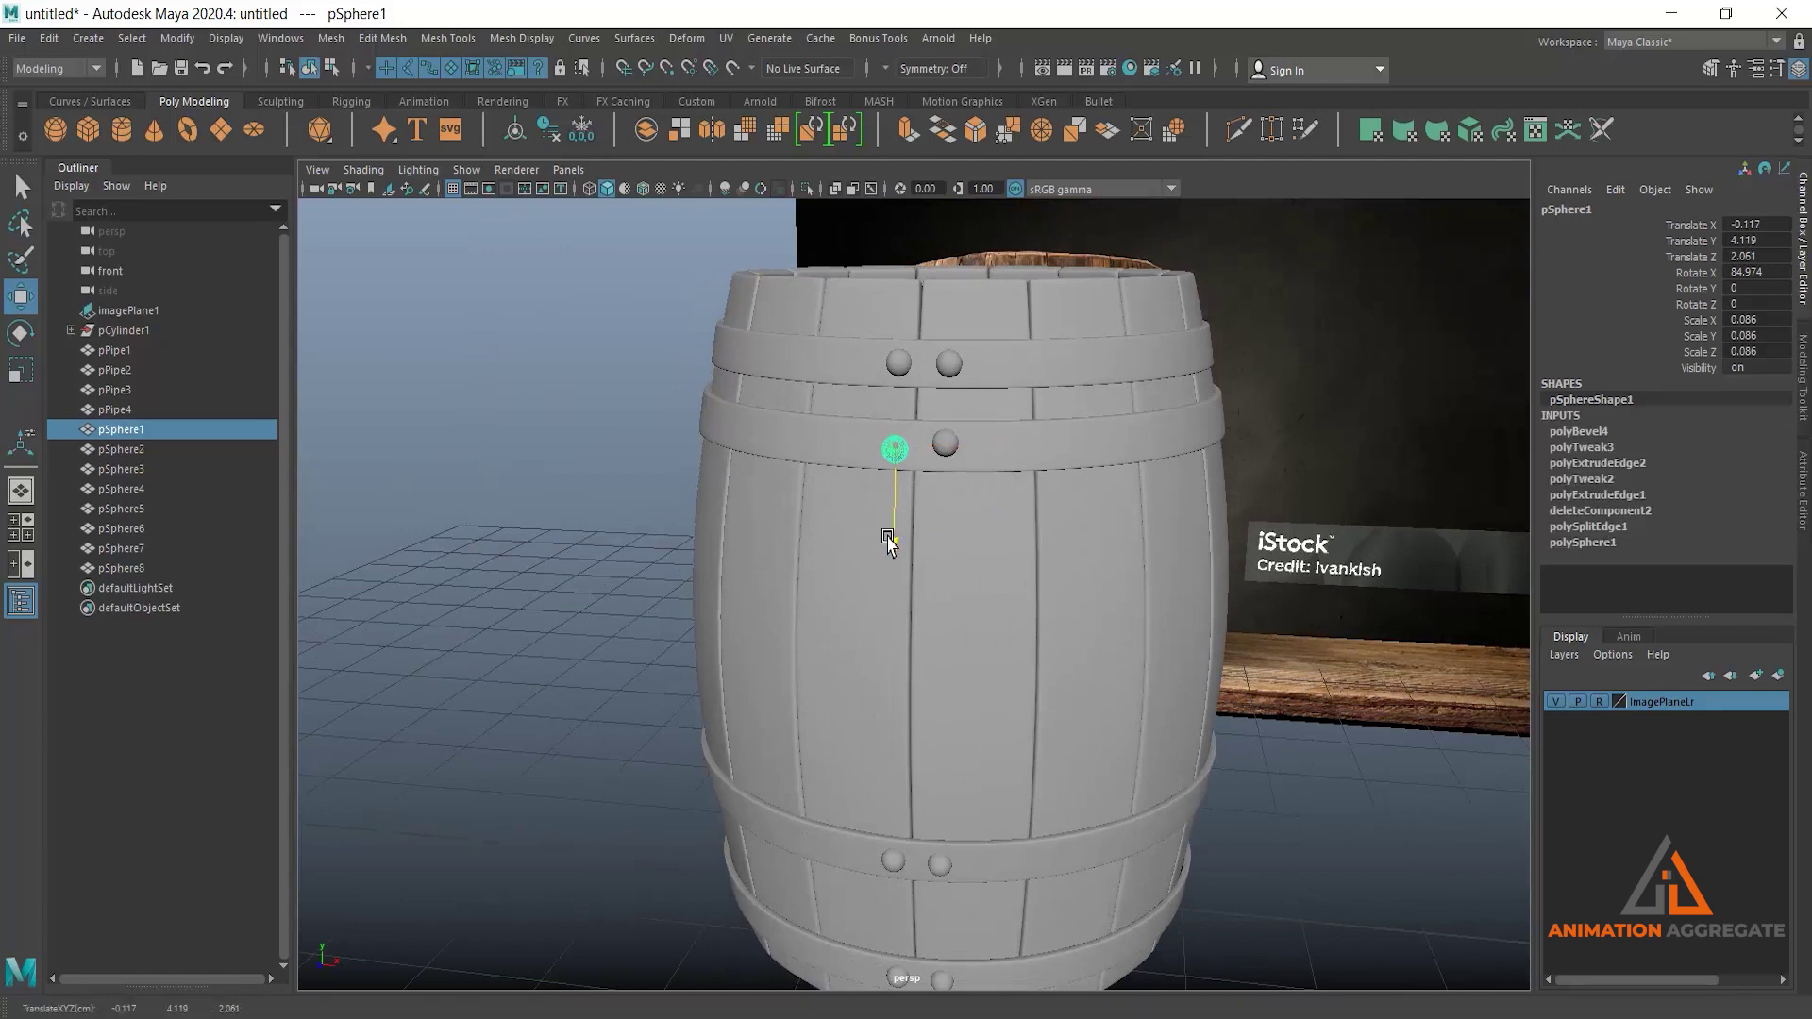
Stagger the top hoop's two rivets in height, at about 4.666 and 4.63 in Translate Y.
left_click(901, 368)
middle_click_drag(900, 451, 897, 457)
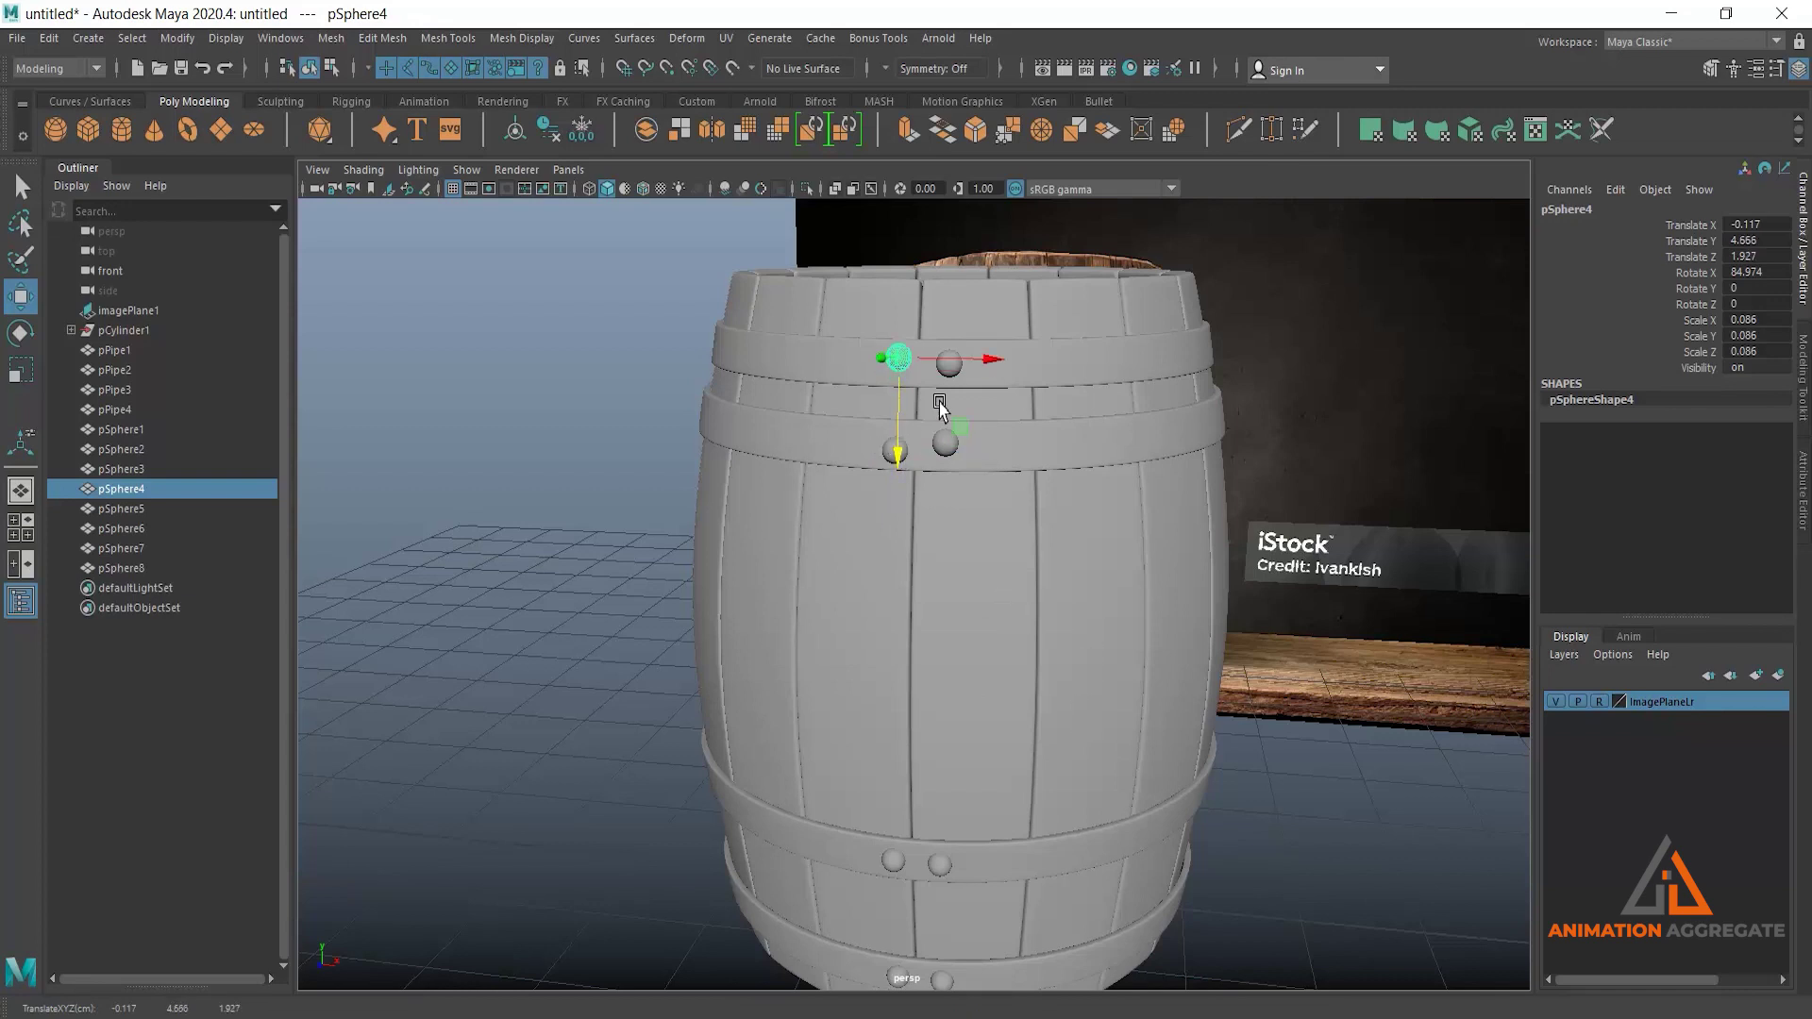
left_click(949, 370)
middle_click_drag(943, 444, 945, 448)
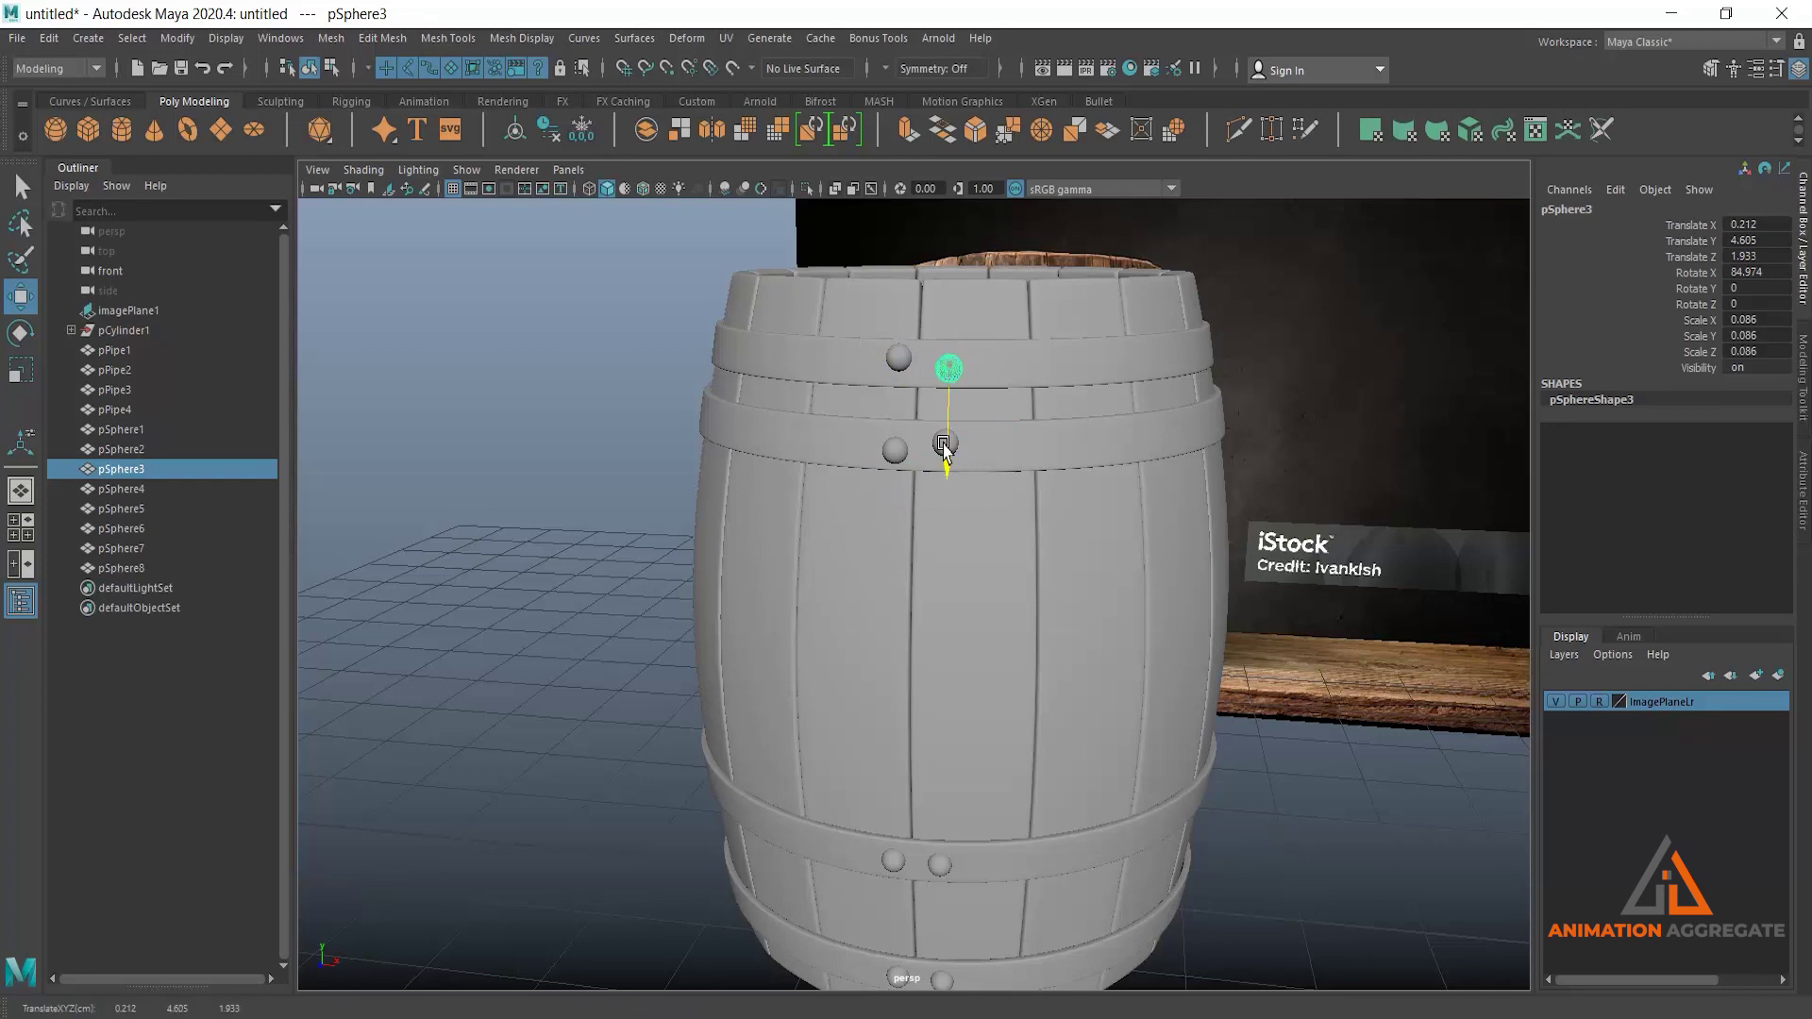
Raise one rivet on the third hoop slightly and lower one on the bottom hoop to about 0.382 in Translate Y.
middle_click_drag(1029, 570, 1045, 373, "alt")
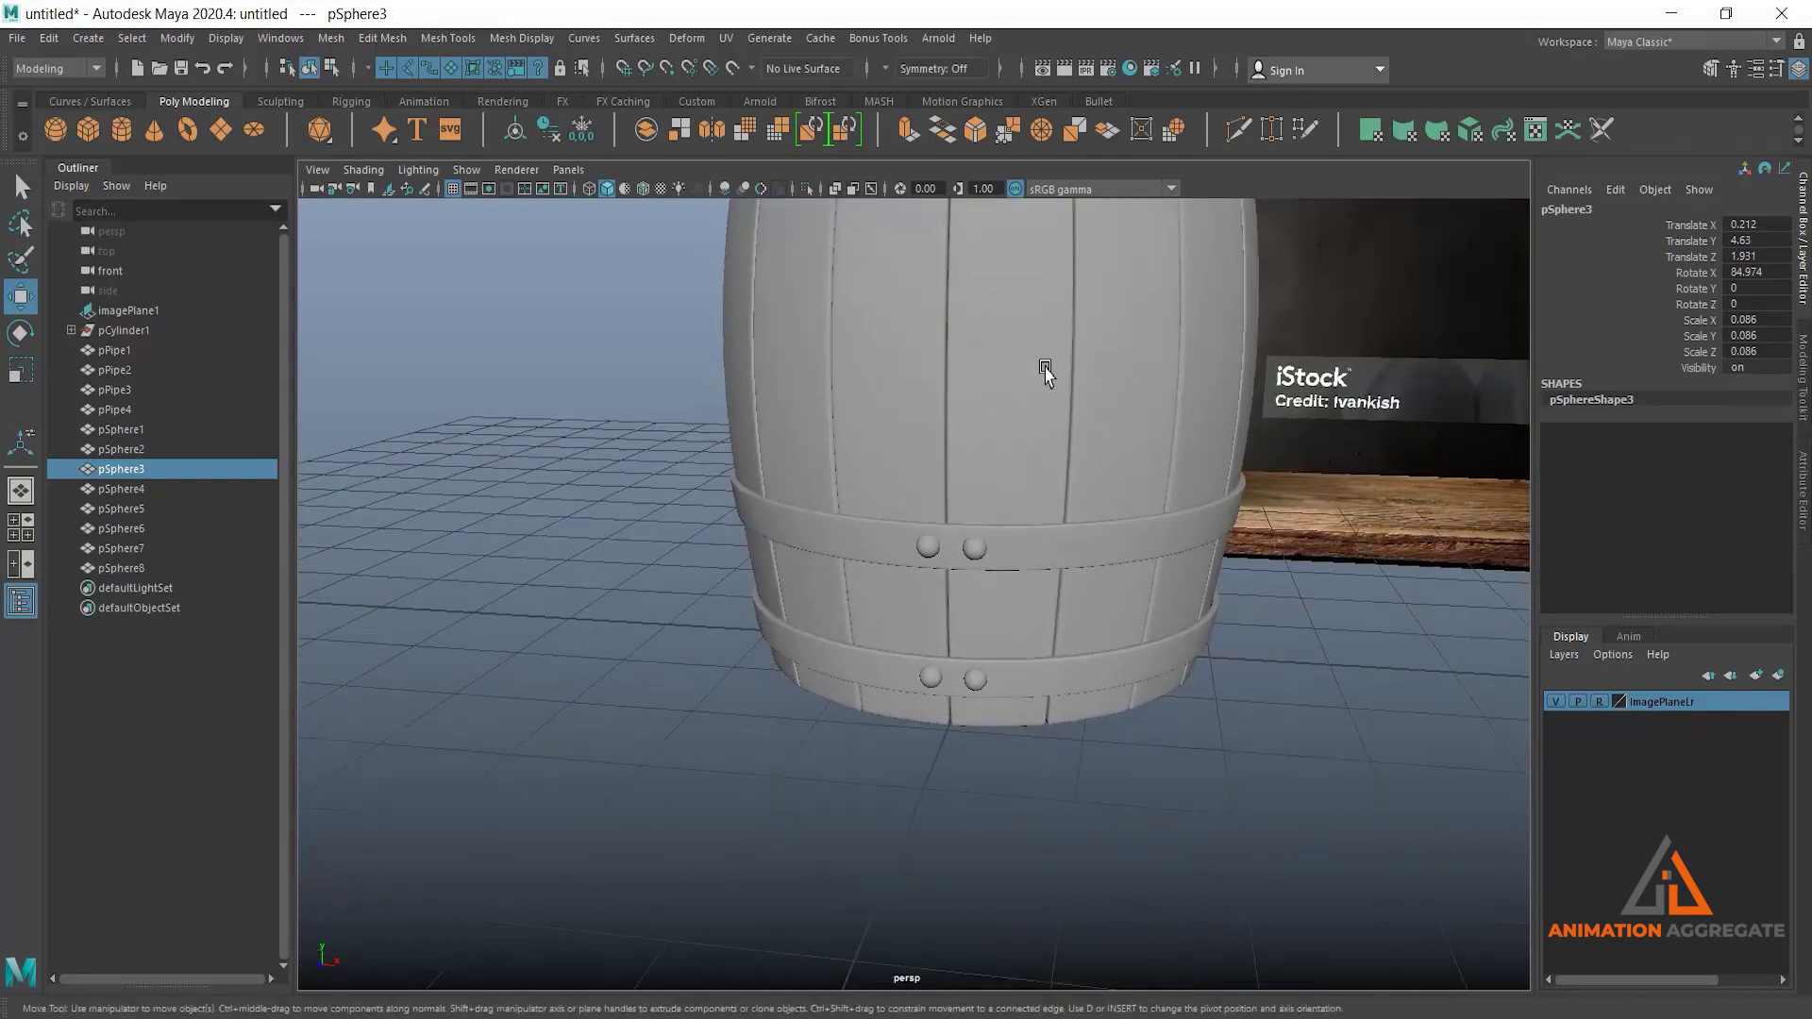
left_click(975, 550)
middle_click_drag(973, 604, 977, 623)
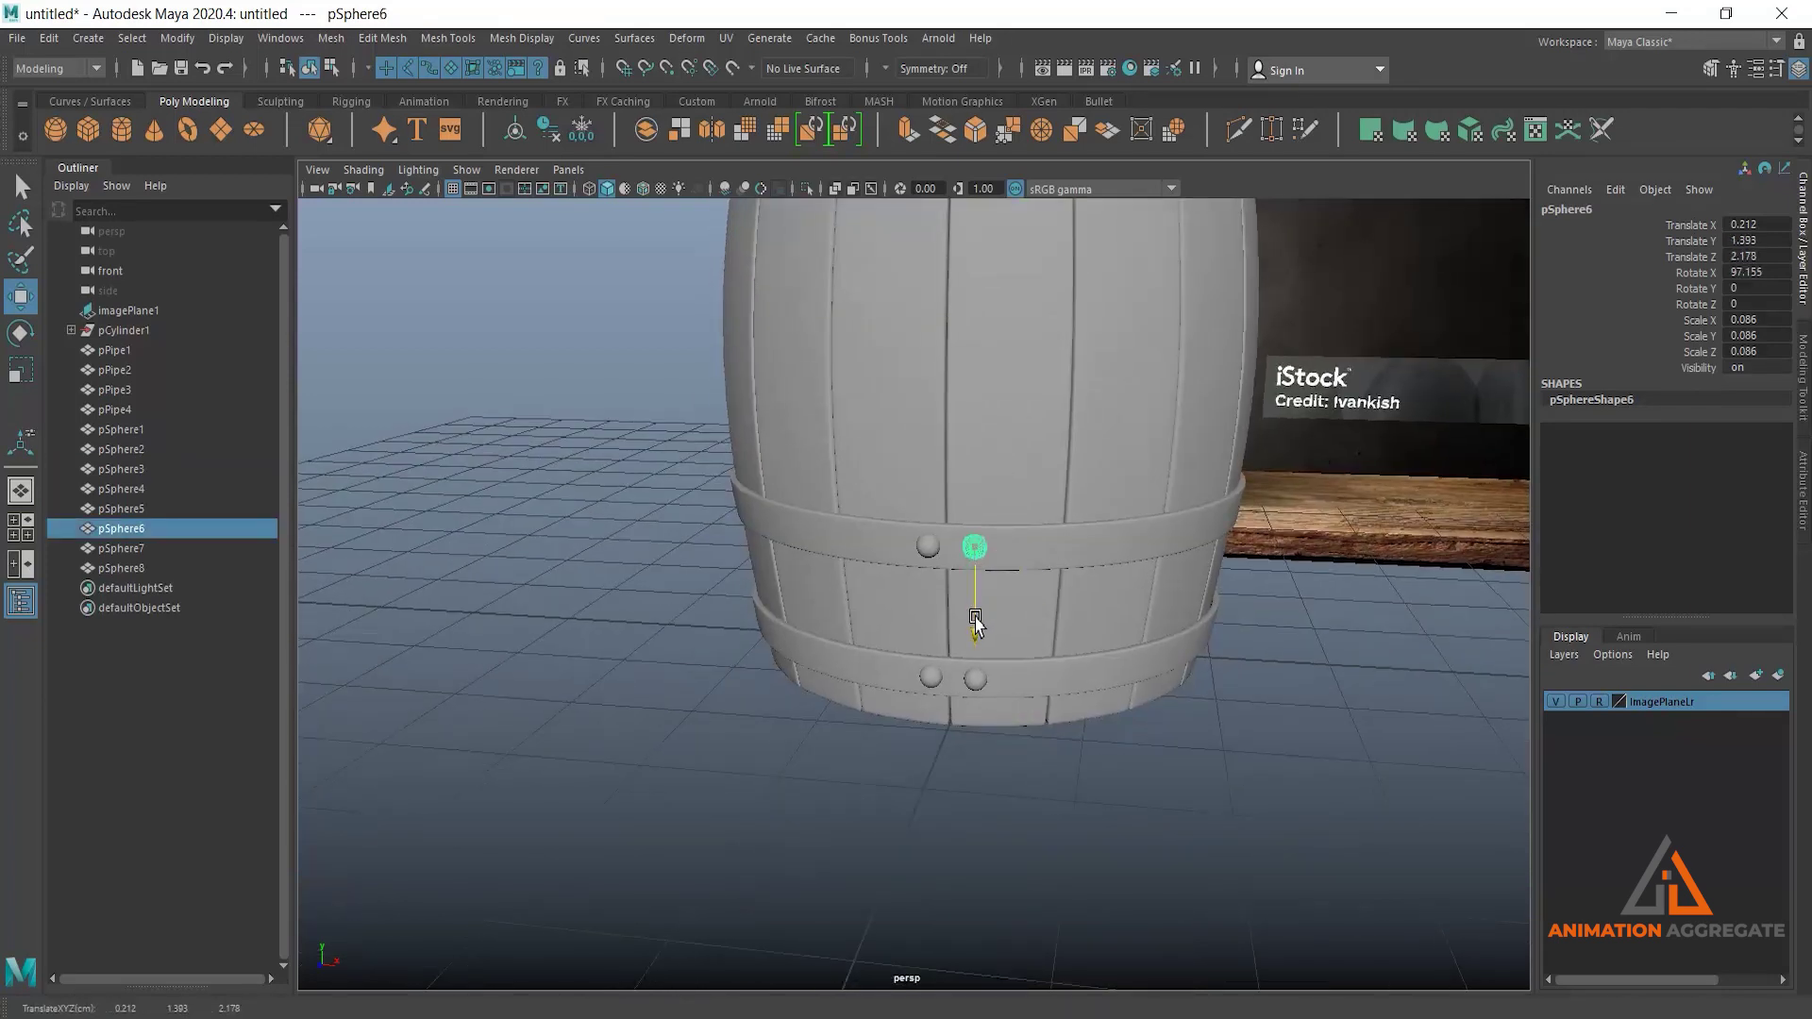
left_click(930, 688)
middle_click_drag(935, 765, 934, 765)
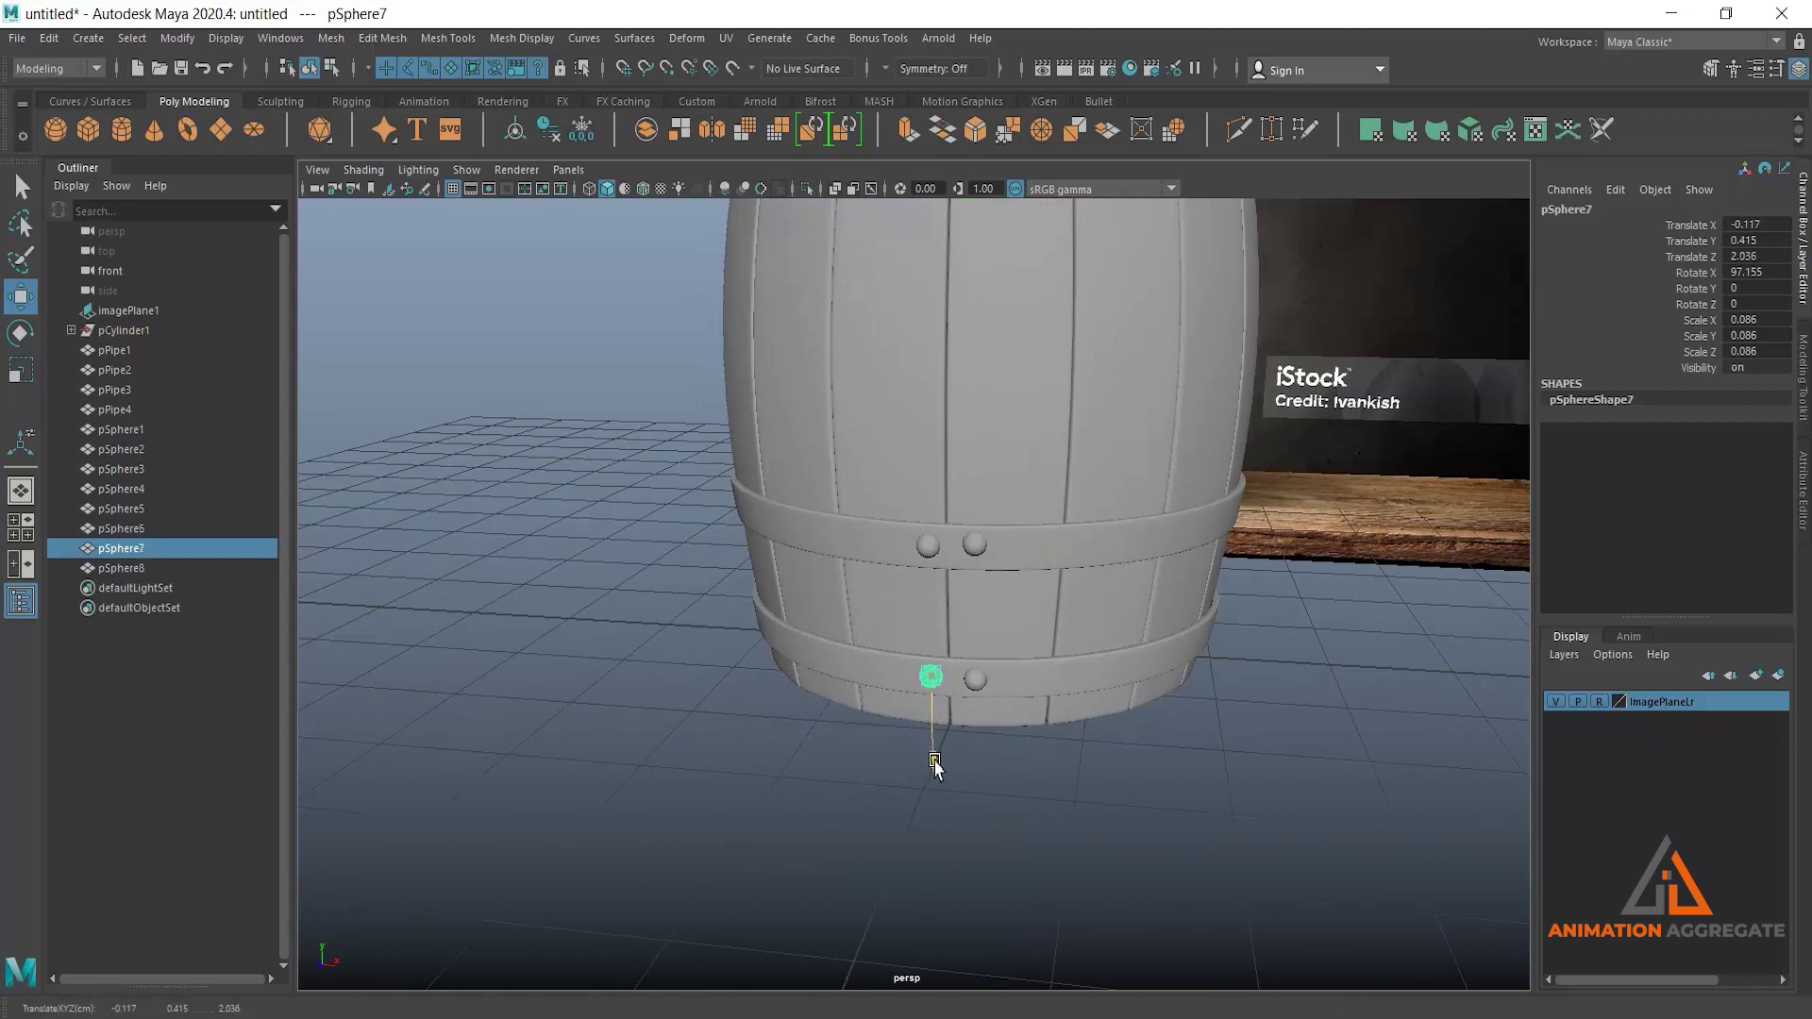
left_click_drag(1031, 566, 1092, 558, "alt")
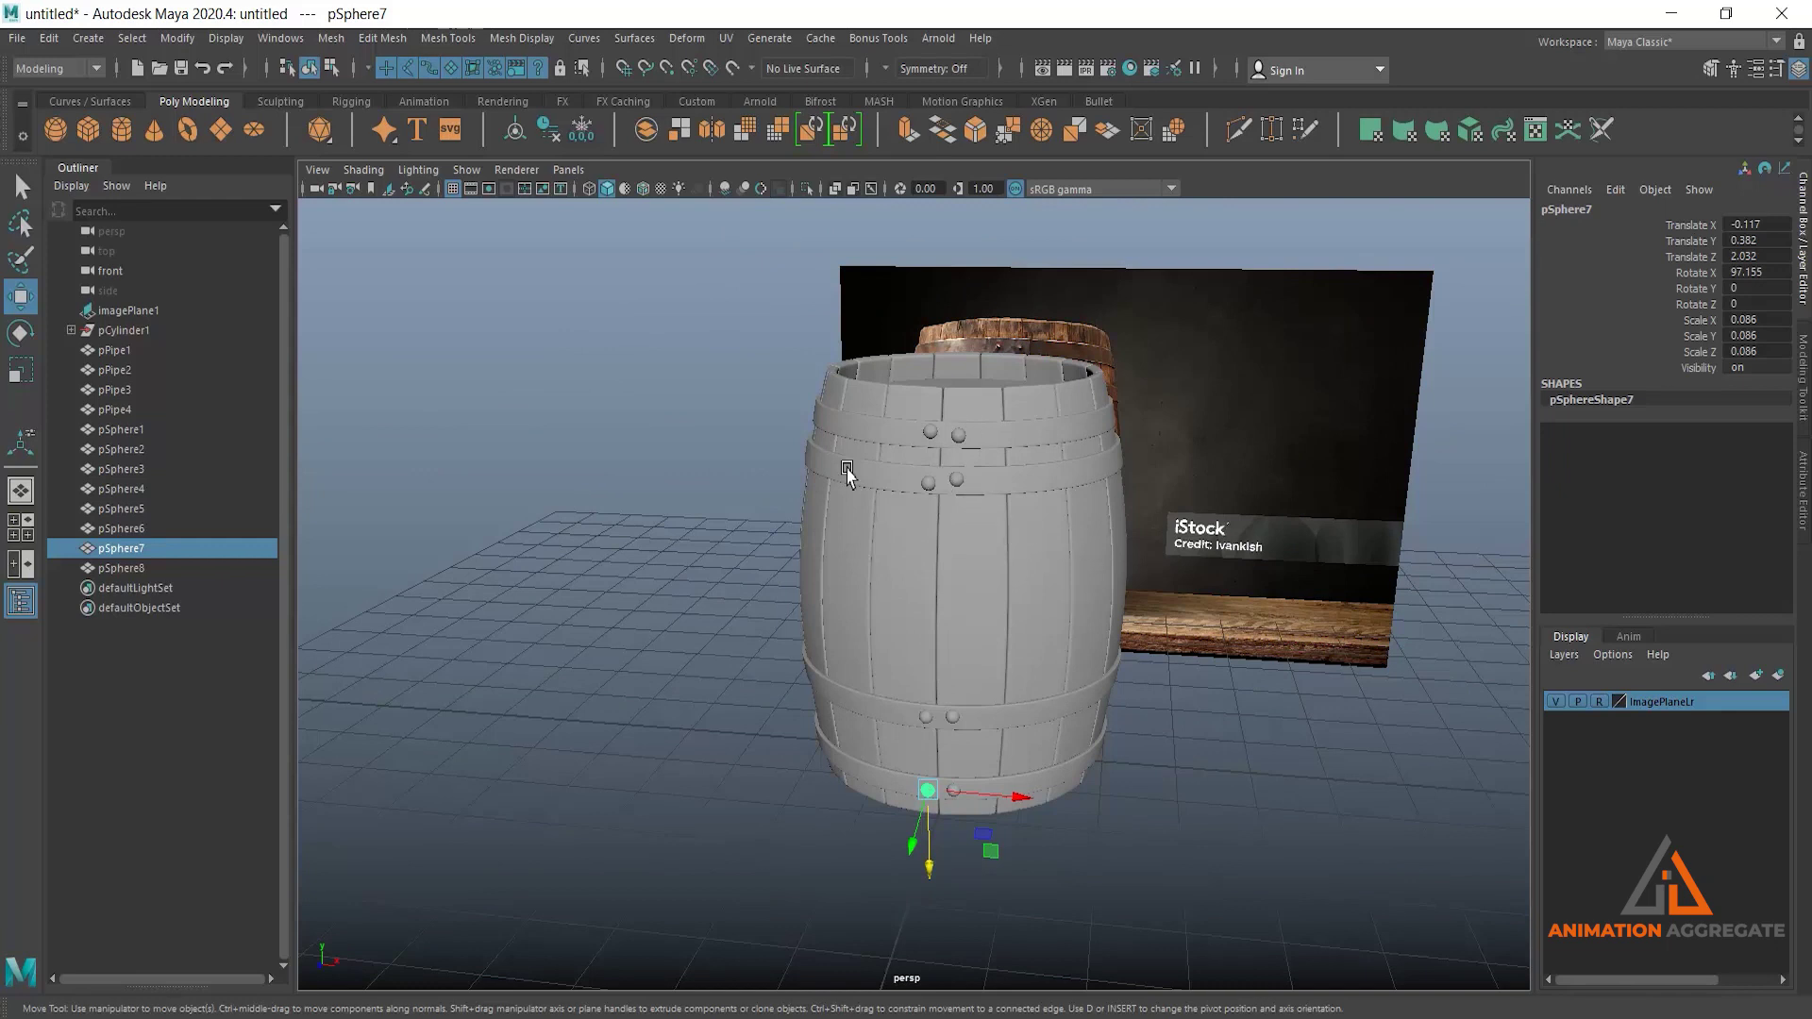
Rotate the hoops slightly, one at a time, so that they sit a little unevenly around the barrel.
left_click_drag(1000, 566, 915, 508, "alt")
left_click(1042, 484)
key("e")
left_click(1007, 565)
middle_click_drag(995, 612, 1051, 653, "alt")
left_click(1062, 601)
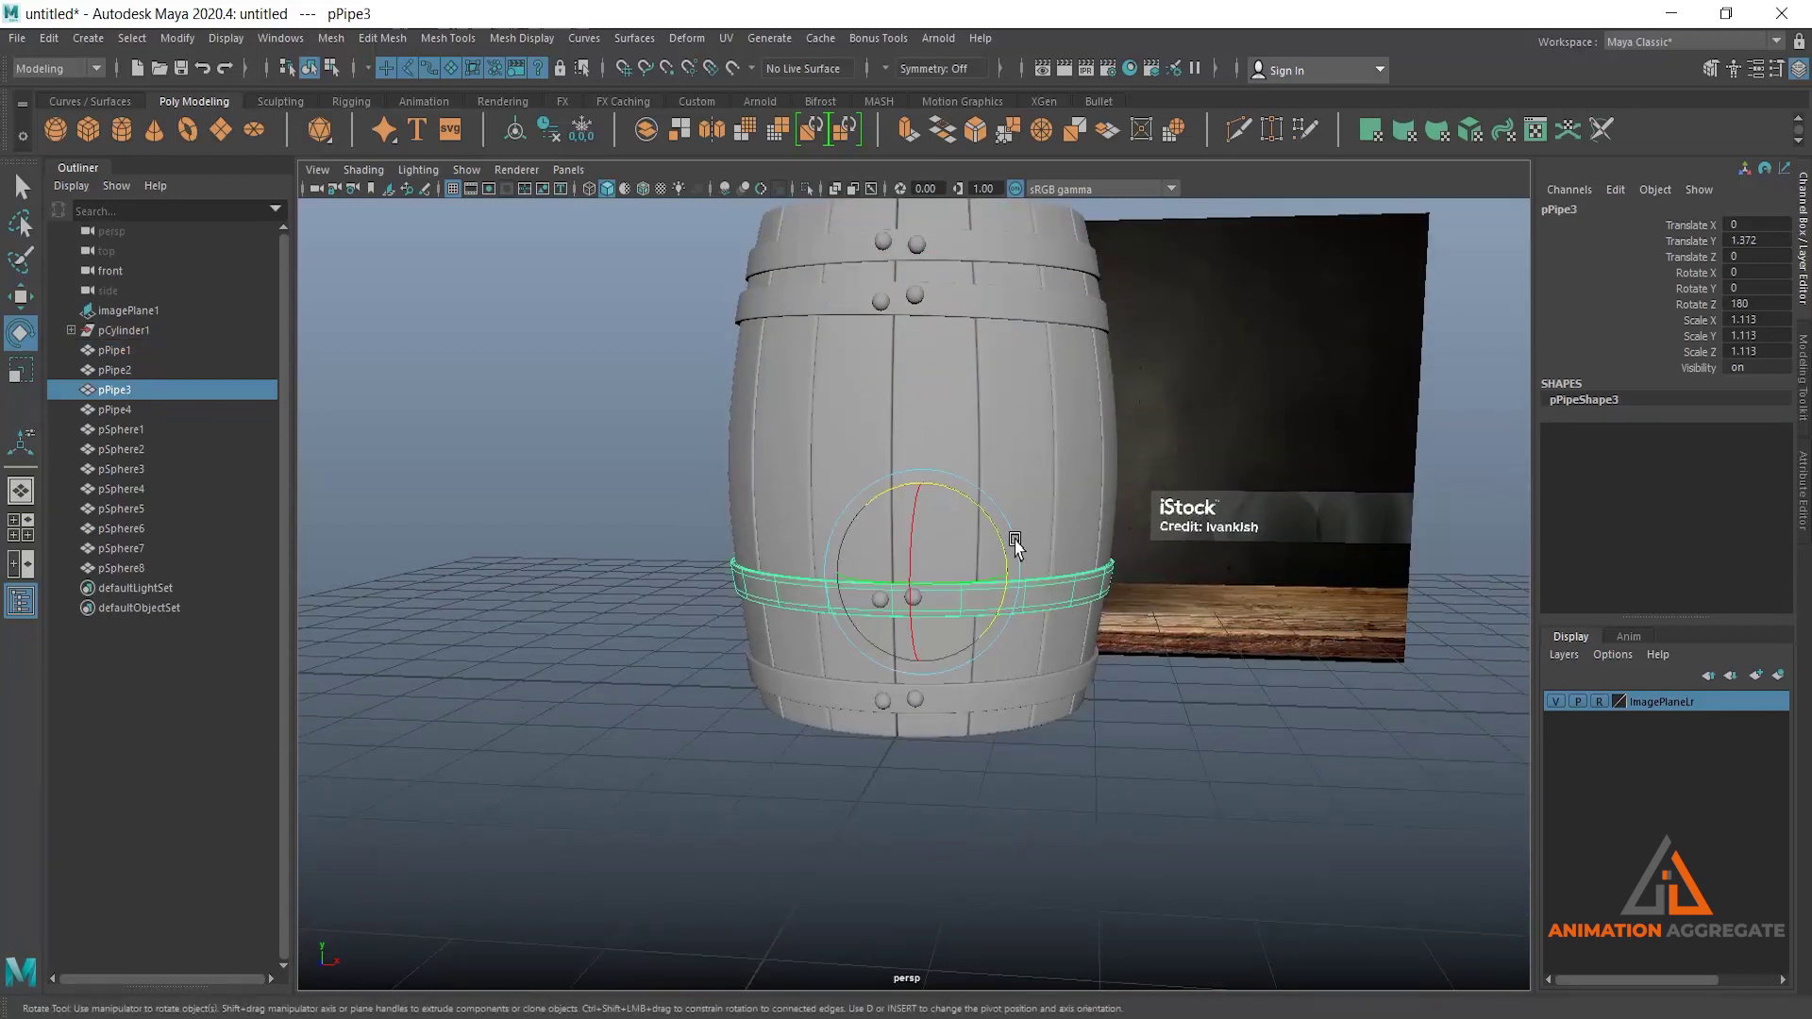
left_click_drag(998, 531, 998, 531)
left_click_drag(1137, 734, 1029, 660, "alt")
left_click(1161, 769)
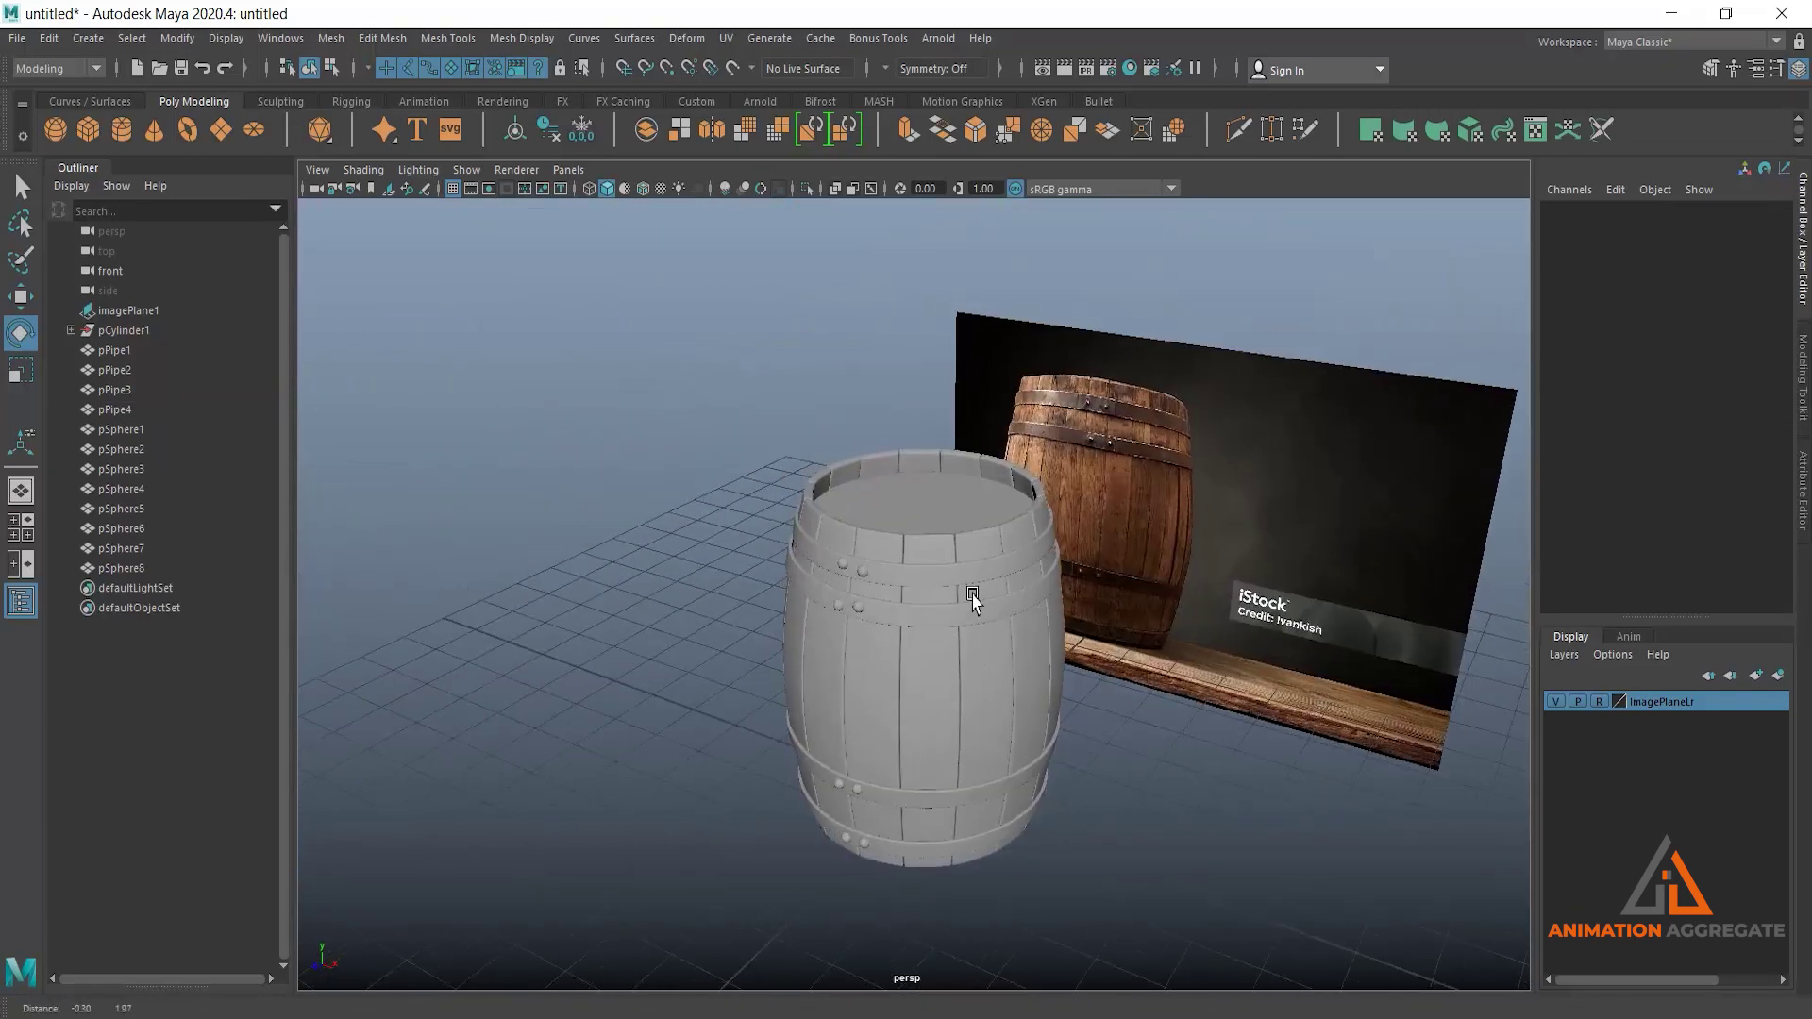
Put the front plank polySurface4 in vertex mode and pick its top-end vertices for a small height offset.
scroll(999, 740, "up", 5)
left_click_drag(999, 740, 996, 583, "alt")
scroll(1046, 679, "down", 4)
left_click(993, 463)
scroll(993, 463, "up", 5)
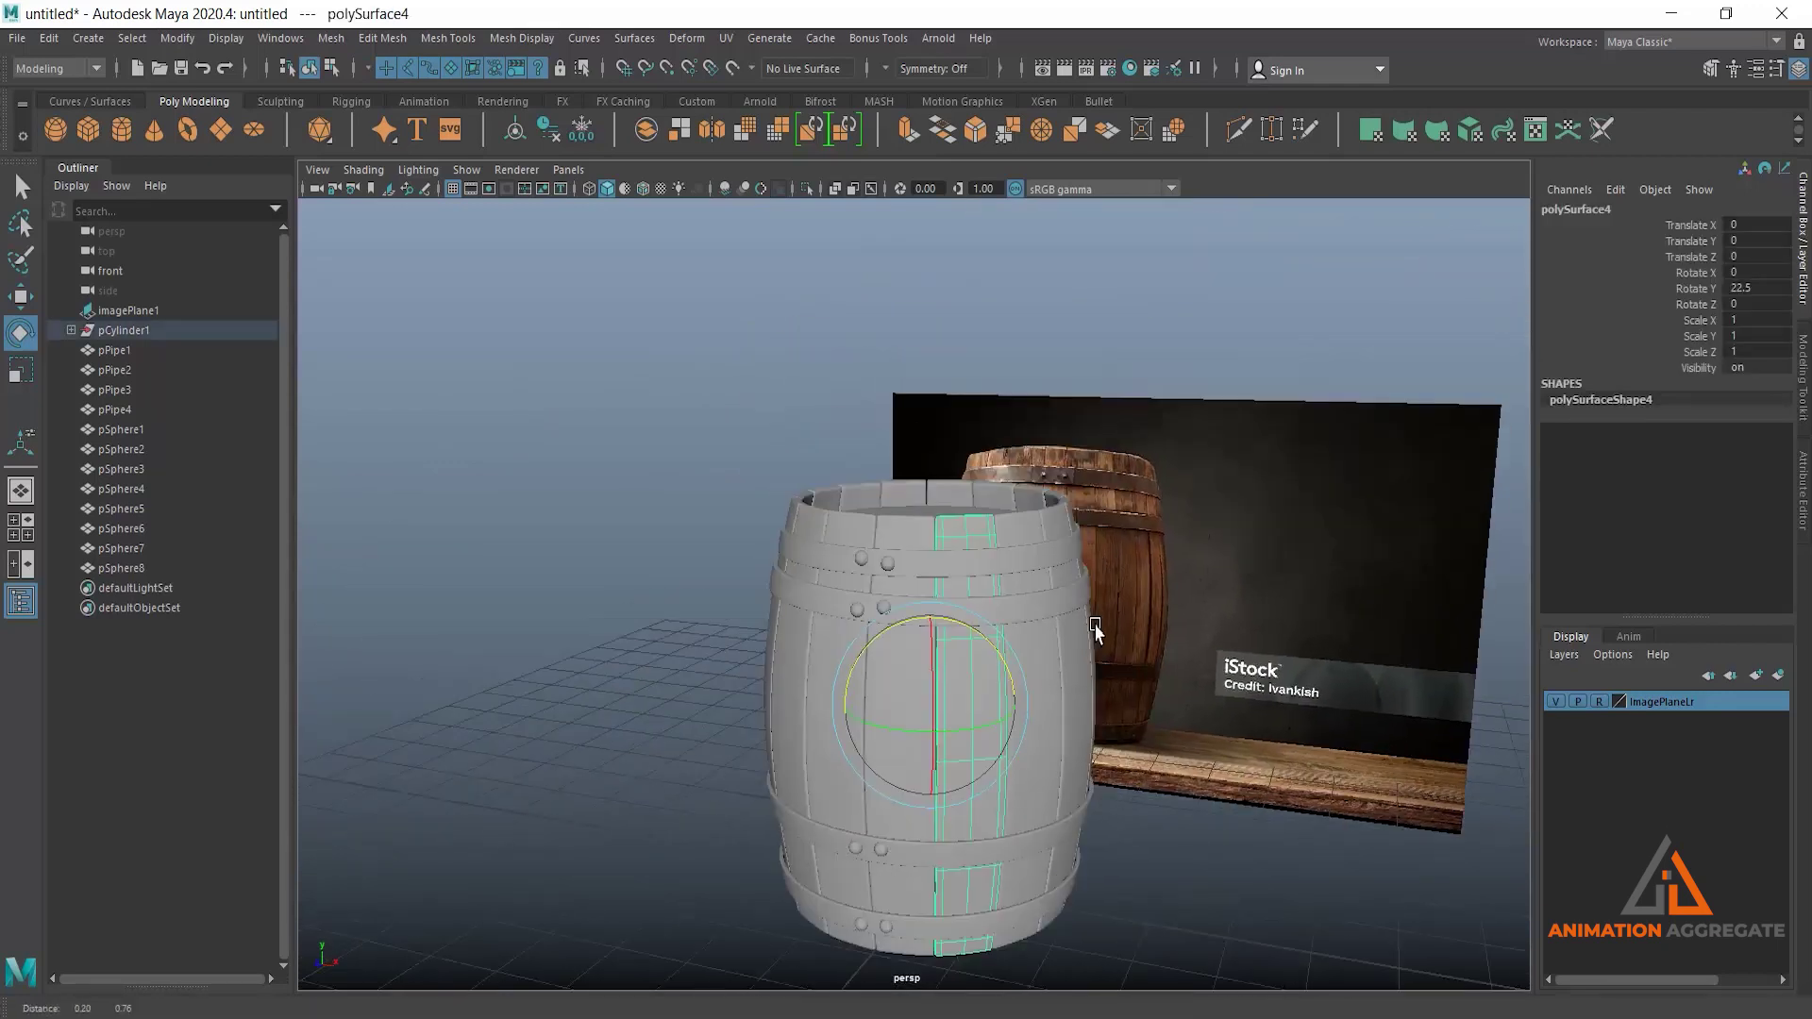
right_click(988, 614)
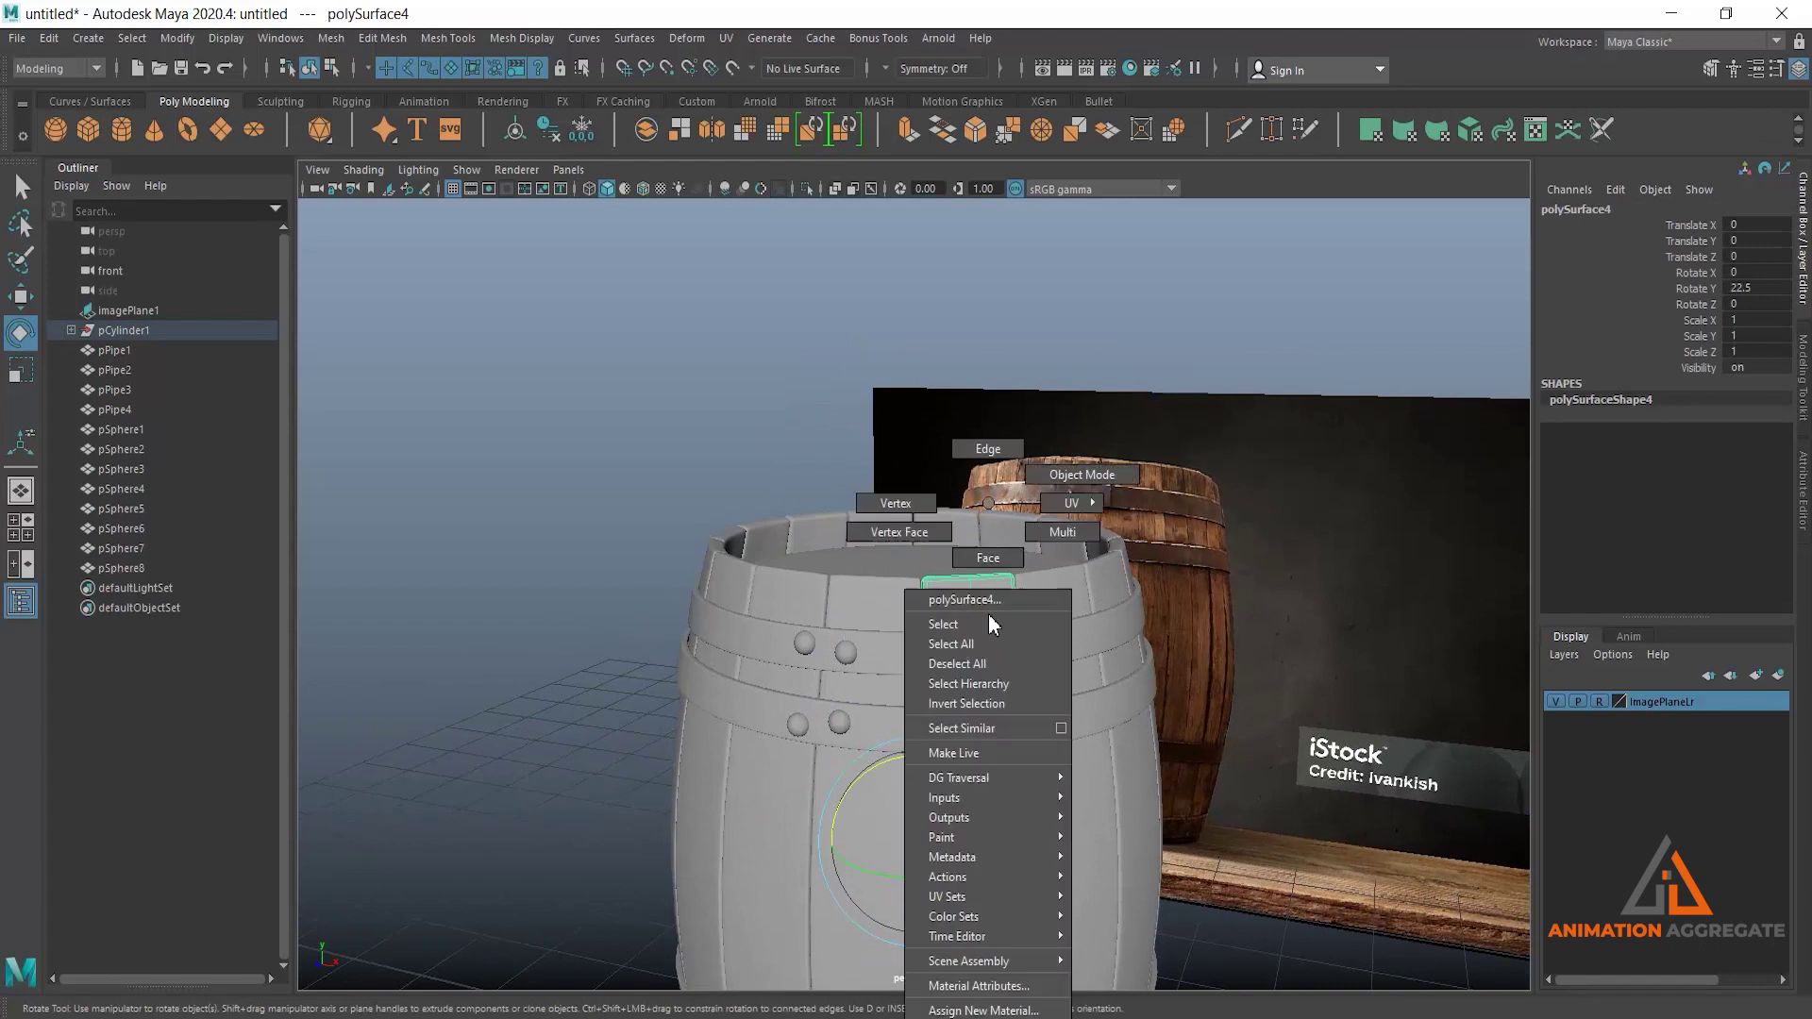
key("4")
key("5")
right_click(987, 615)
right_click_drag(963, 591, 785, 474)
left_click_drag(864, 490, 958, 563)
key("w")
Shift the top-end vertices of the plank polySurface1 slightly in height to make the rim uneven.
left_click(884, 676)
right_click_drag(842, 624, 812, 586)
left_click_drag(810, 638, 925, 674)
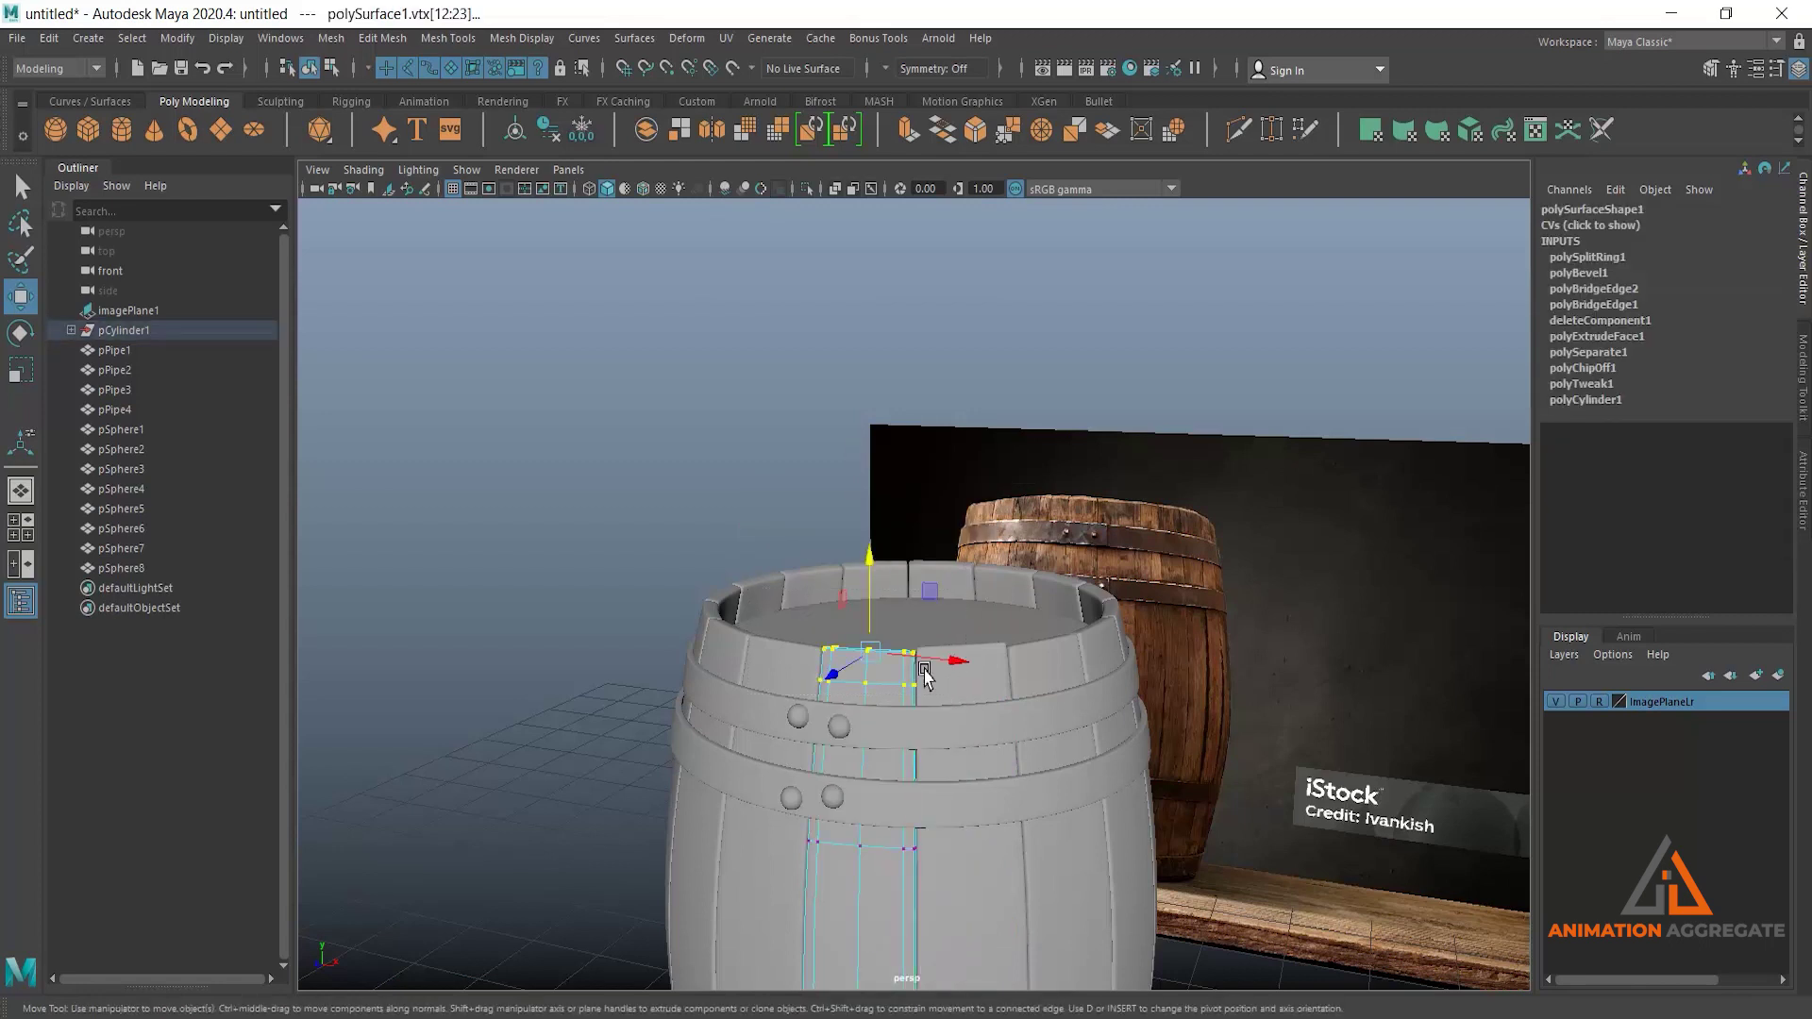
left_click_drag(867, 563, 868, 562)
scroll(921, 566, "up", 5)
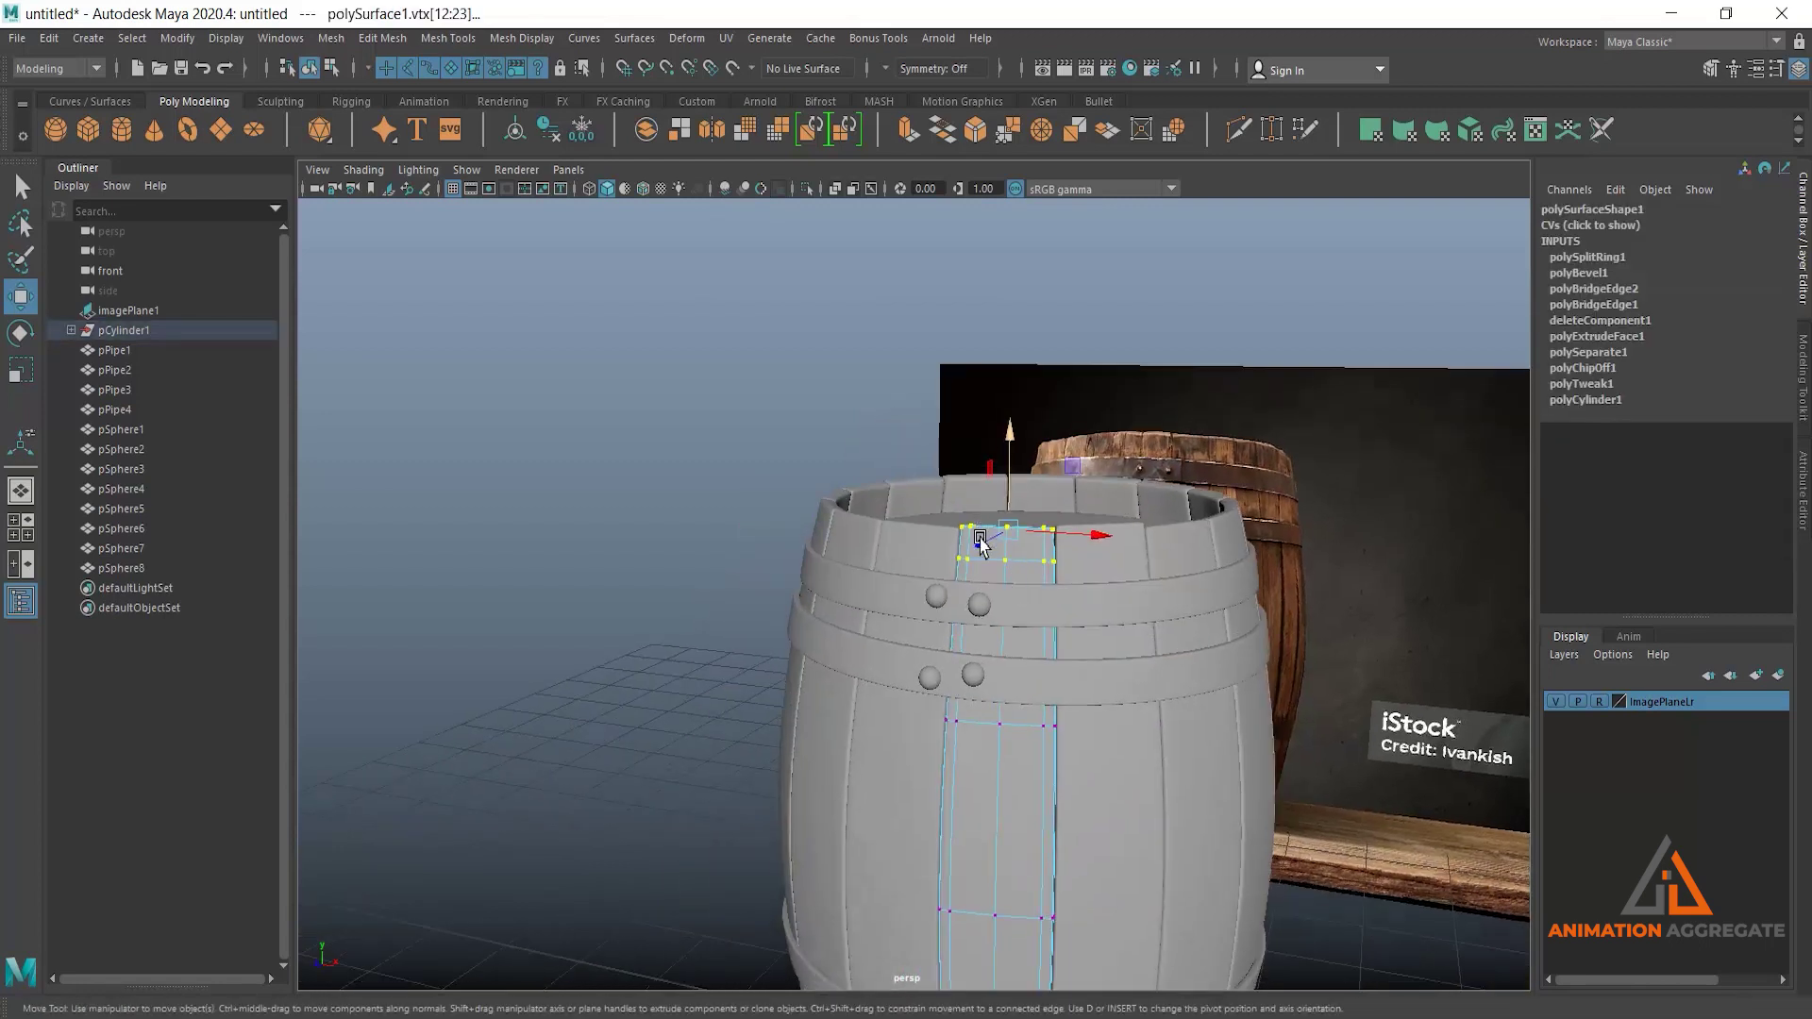
Offset the top-end vertices of two more front planks by slightly different heights.
left_click(913, 494)
right_click_drag(943, 500, 817, 418)
left_click_drag(728, 388, 1048, 557)
left_click_drag(926, 416, 983, 526)
left_click(1125, 564)
right_click_drag(1164, 557, 1080, 500)
left_click_drag(1006, 454, 1302, 639)
left_click_drag(1180, 451, 1178, 449)
Raise the top-end vertices of the plank polySurface14 slightly, undoing the first move and repeating it.
left_click(1057, 538)
right_click_drag(1067, 538, 977, 504)
left_click_drag(1117, 580, 1086, 510)
key("F8")
right_click_drag(1061, 486, 1167, 522)
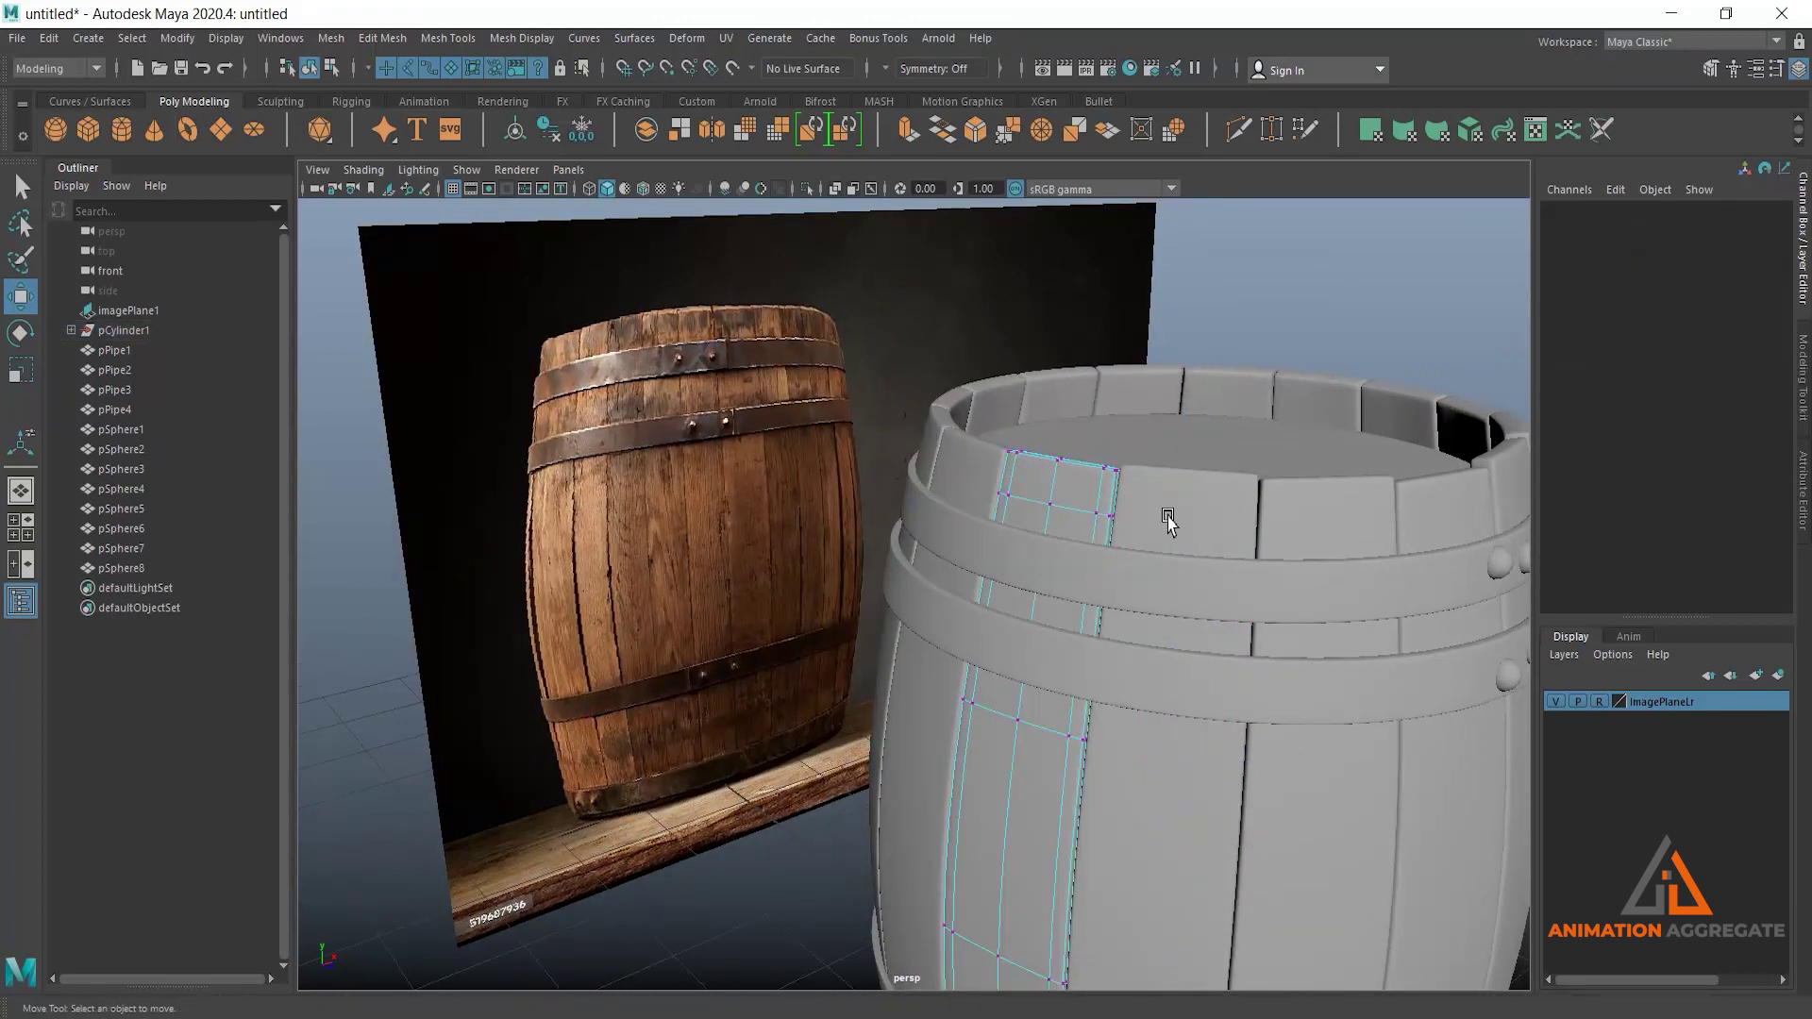
left_click_drag(1184, 525, 1038, 457)
key("F8")
right_click_drag(1036, 454, 951, 406)
left_click_drag(823, 378, 1175, 524)
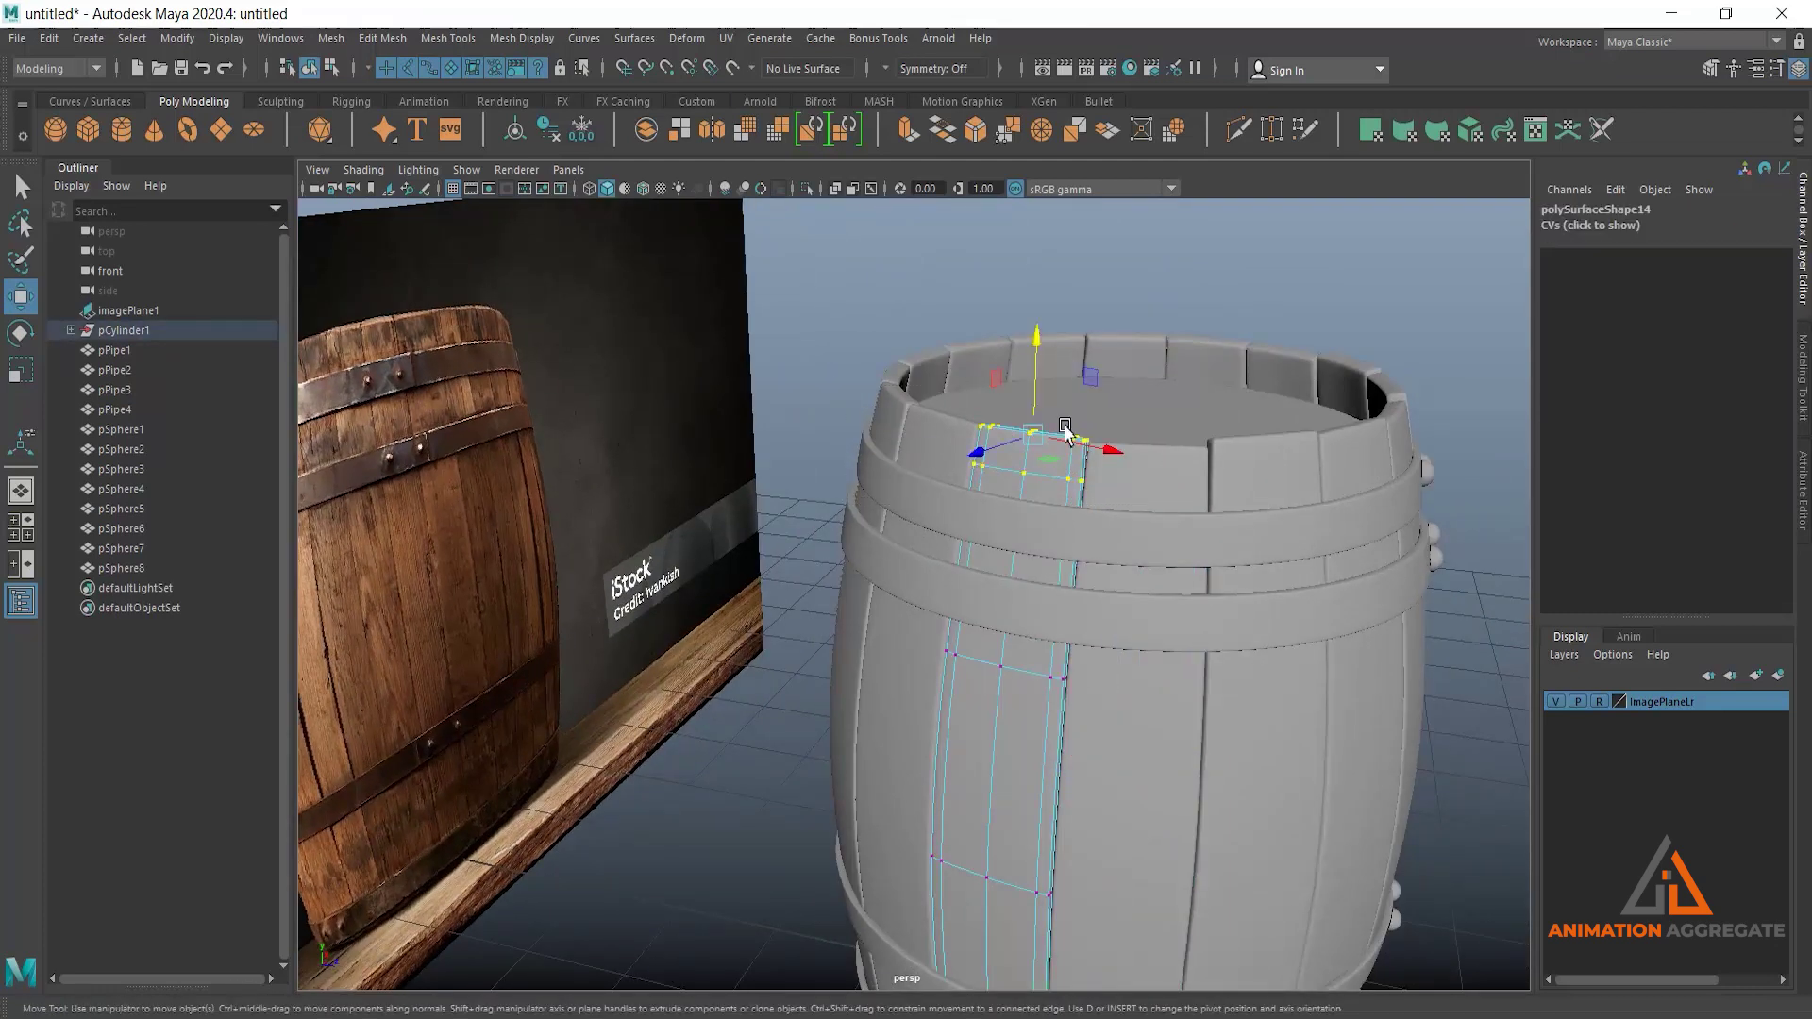
left_click(1031, 357)
key("ctrl+z")
left_click_drag(1038, 356, 1038, 351)
Offset the top-end vertices of the plank next to polySurface14 and of polySurface12 slightly in height.
left_click_drag(964, 460, 1031, 461, "alt")
left_click(939, 434)
right_click_drag(949, 439, 825, 379)
left_click_drag(825, 379, 1042, 502)
left_click_drag(944, 322, 948, 323)
left_click_drag(917, 524, 978, 495, "alt")
left_click(876, 453)
middle_click_drag(878, 453, 978, 498, "alt")
right_click_drag(979, 503, 854, 384)
left_click_drag(853, 385, 1062, 511)
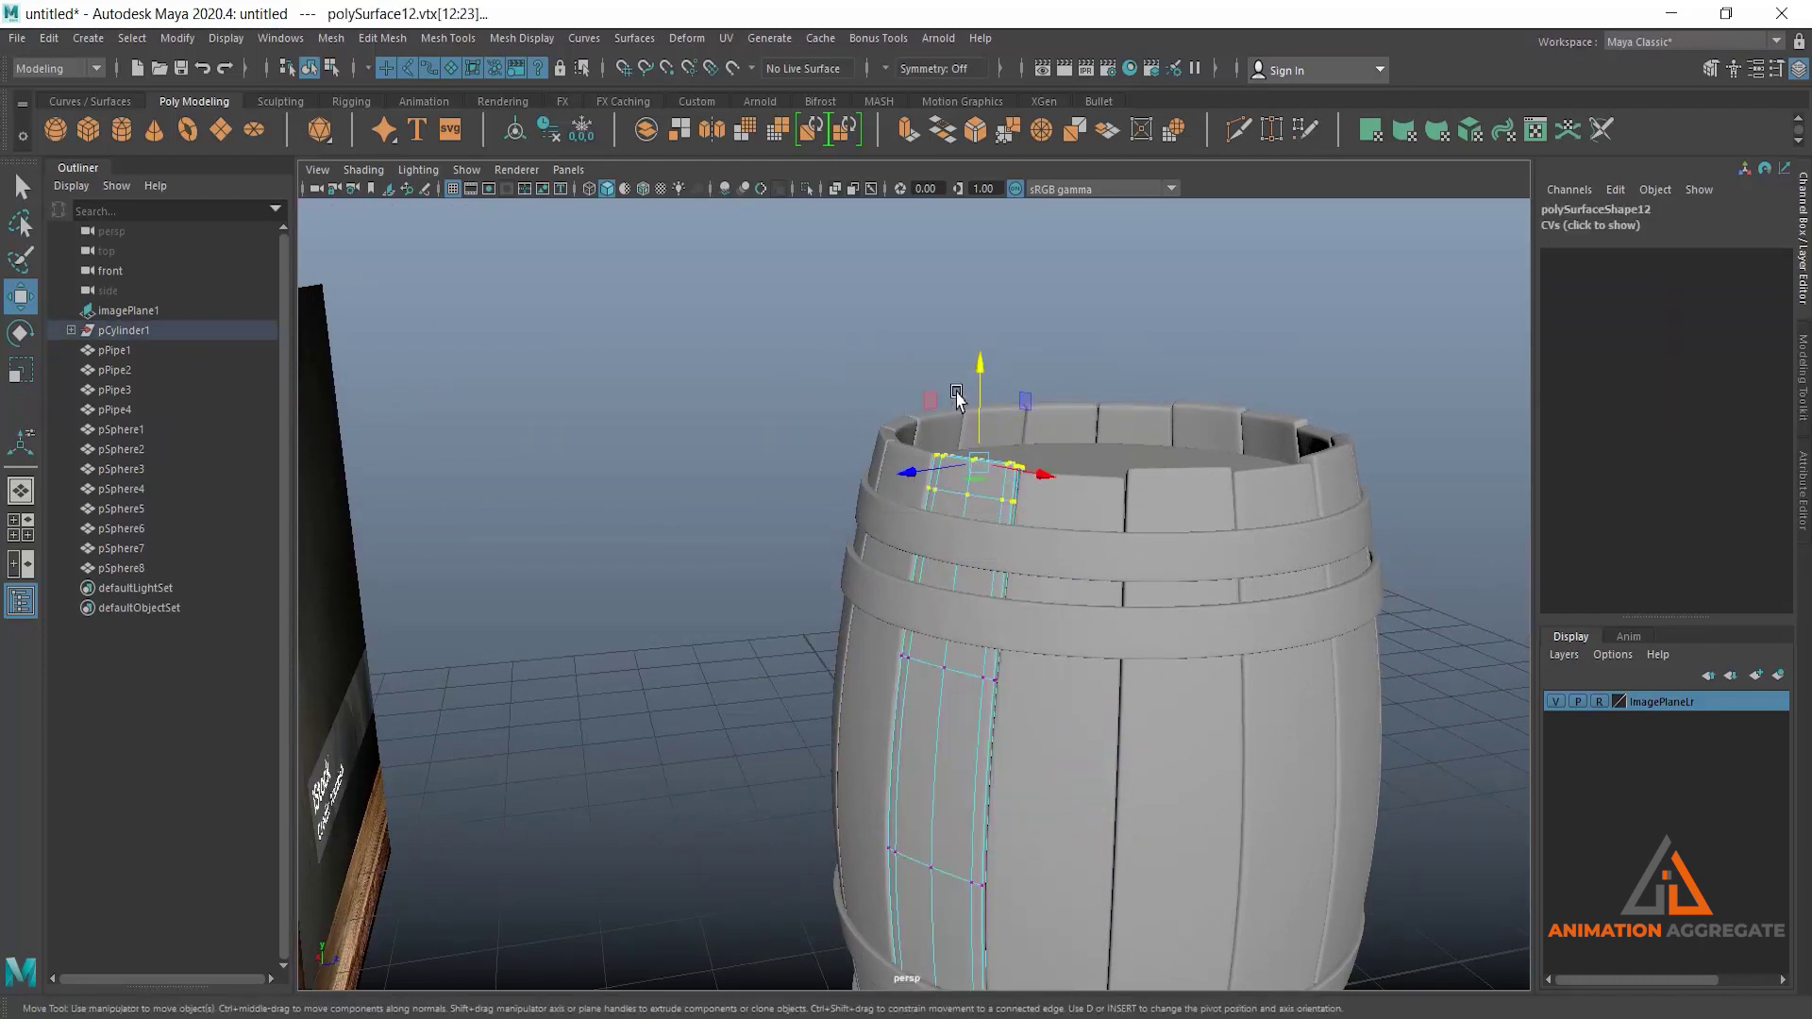
left_click_drag(978, 372, 978, 369)
Adjust the height of the top-end vertices on the planks polySurface11 and polySurface9 around the back of the barrel.
left_click_drag(871, 503, 965, 515, "alt")
left_click(857, 475)
right_click_drag(857, 475, 764, 475)
left_click_drag(788, 391, 955, 506)
left_click_drag(857, 425, 857, 477, "alt")
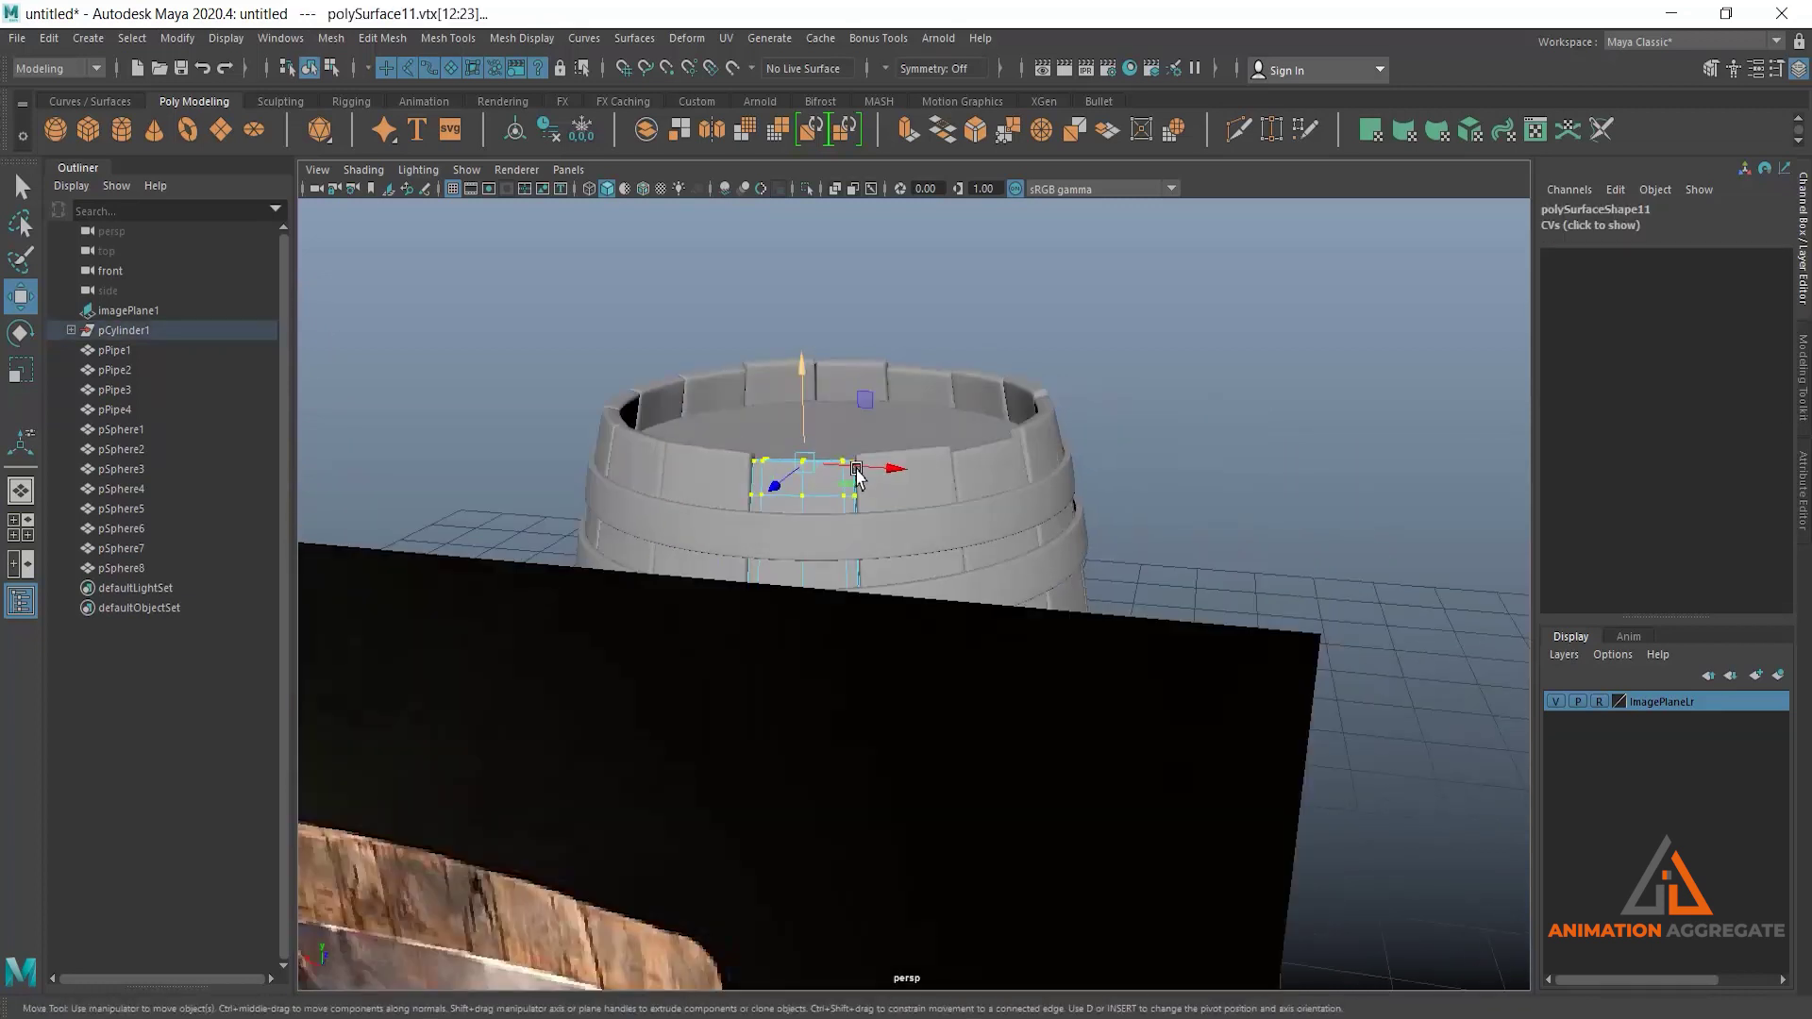
left_click(726, 475)
left_click_drag(726, 475, 930, 513, "alt")
right_click_drag(930, 513, 779, 397)
left_click_drag(778, 397, 1047, 566)
left_click_drag(933, 389, 854, 566)
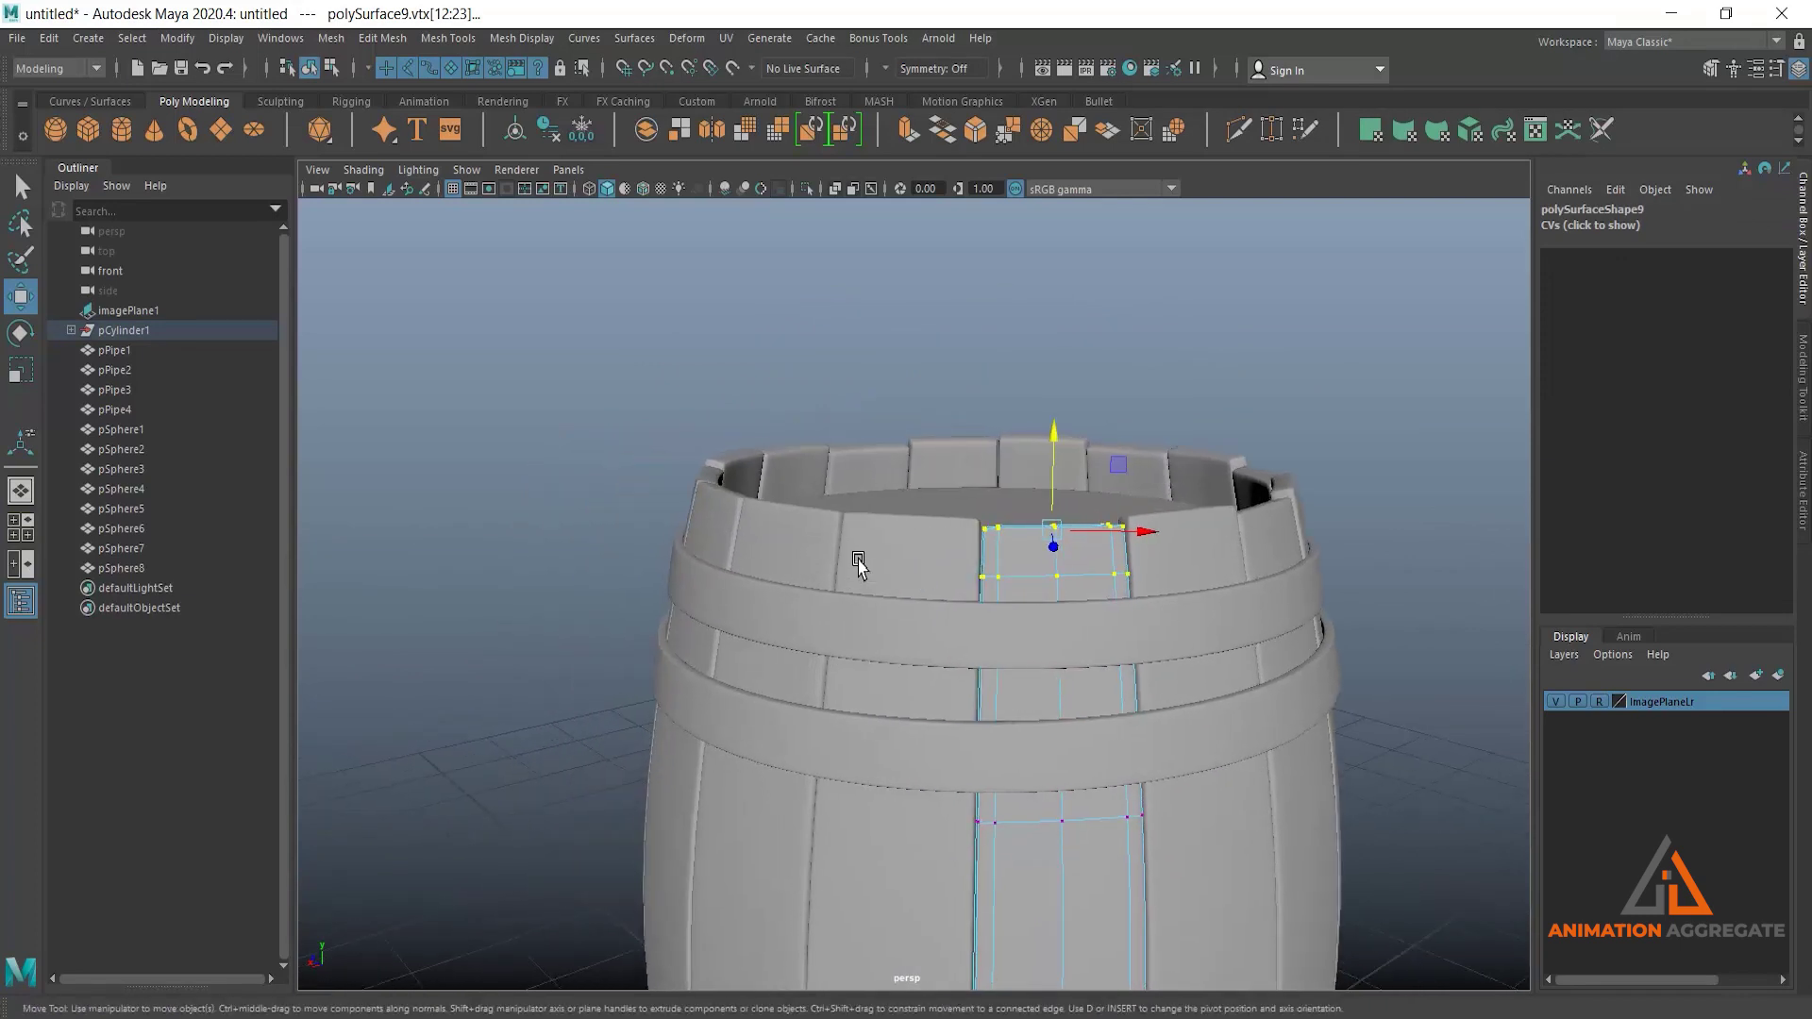
Shift the top-end vertices of polySurface8 slightly in height and raise those of the plank beside it.
left_click(914, 557)
right_click_drag(922, 555, 799, 500)
left_click_drag(752, 453, 1027, 612)
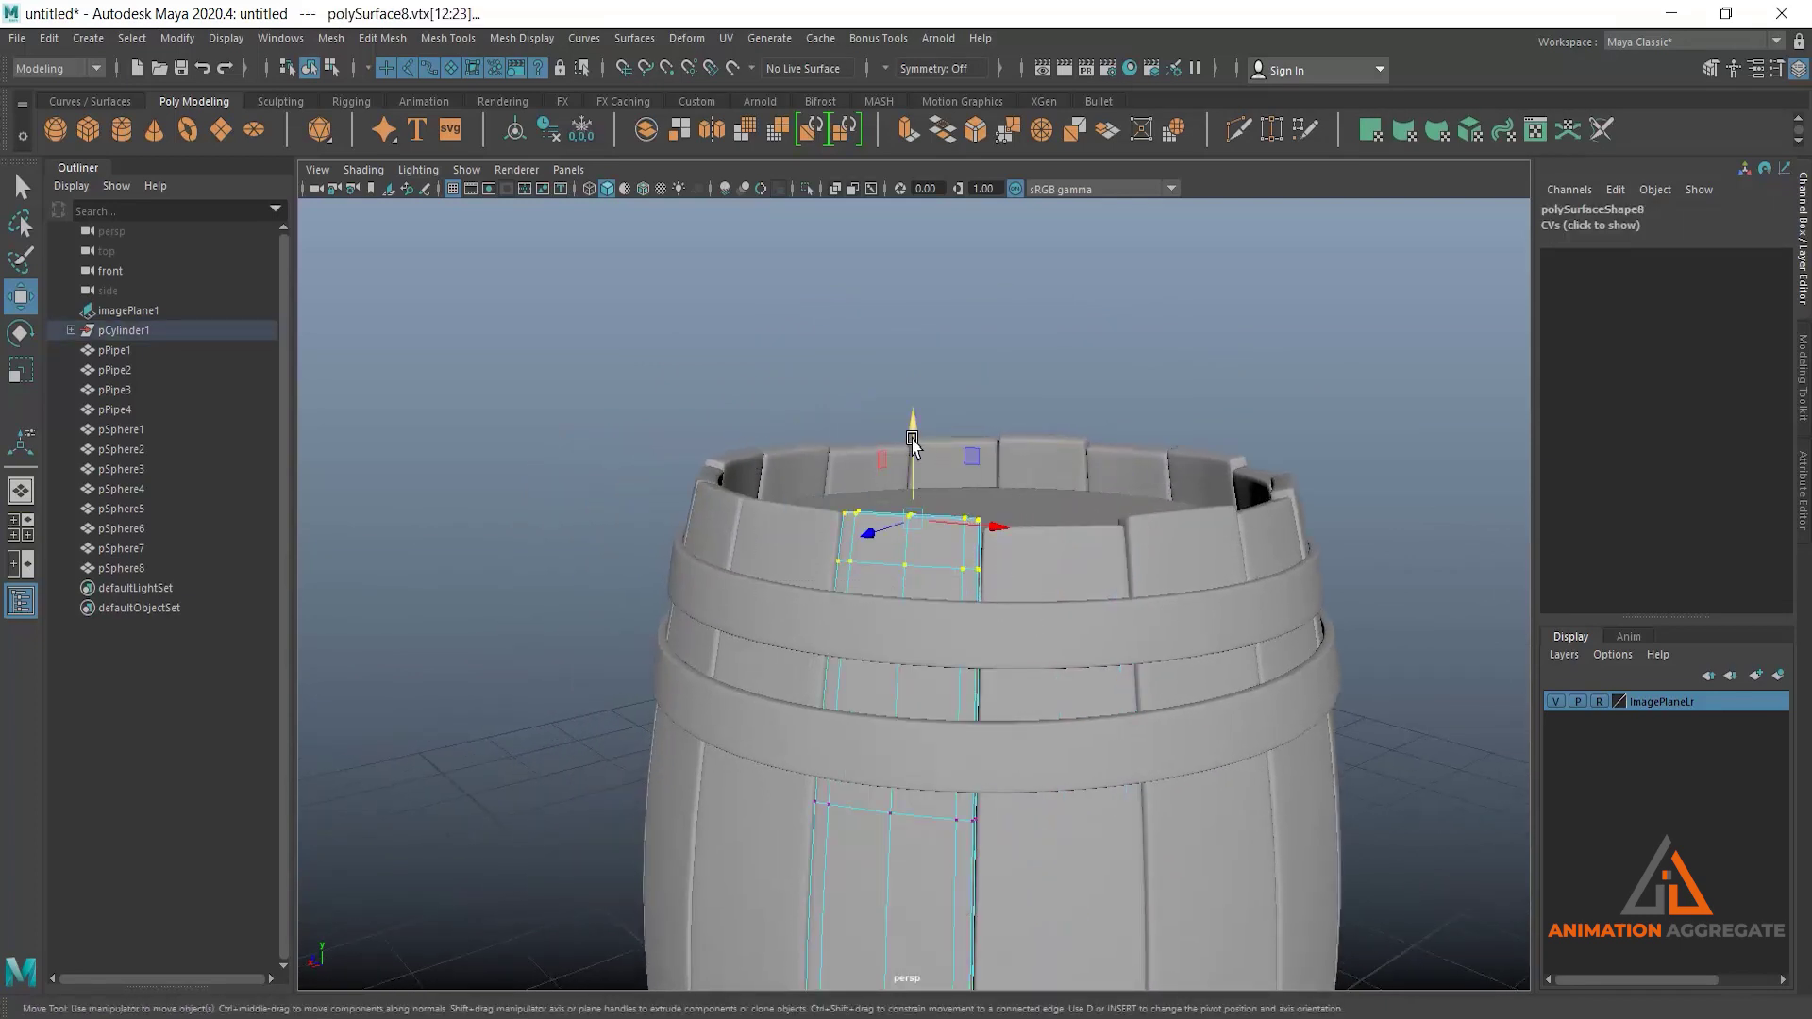
left_click(803, 548)
right_click_drag(799, 531, 698, 510)
left_click_drag(648, 485, 884, 585)
left_click_drag(795, 436, 795, 422)
Raise the top-end vertices of the plank beside polySurface5 slightly, and select polySurface5 as a whole object.
left_click_drag(746, 514, 826, 536, "alt")
left_click_drag(645, 585, 871, 590, "alt")
left_click(747, 597)
right_click_drag(872, 590, 774, 528)
left_click_drag(693, 486, 1008, 627)
left_click_drag(870, 489, 870, 475)
left_click(743, 597)
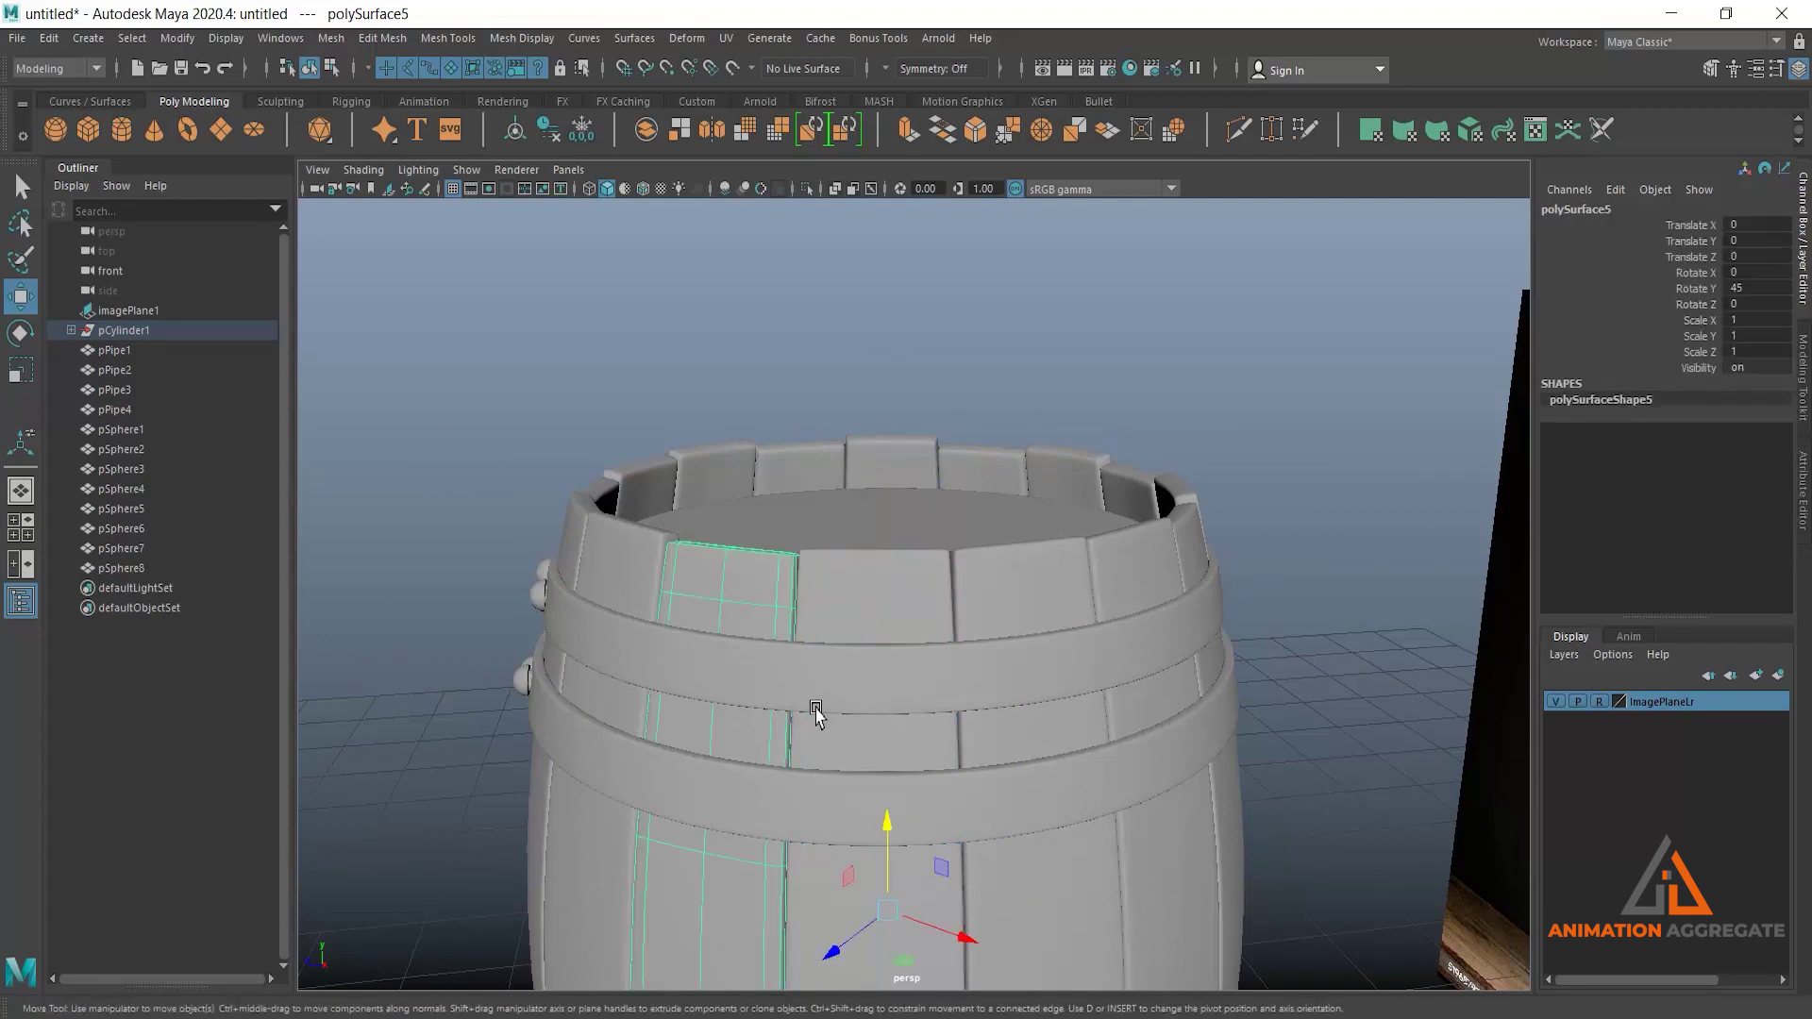
right_click_drag(816, 715, 769, 517, "alt")
left_click_drag(851, 444, 1413, 609, "alt")
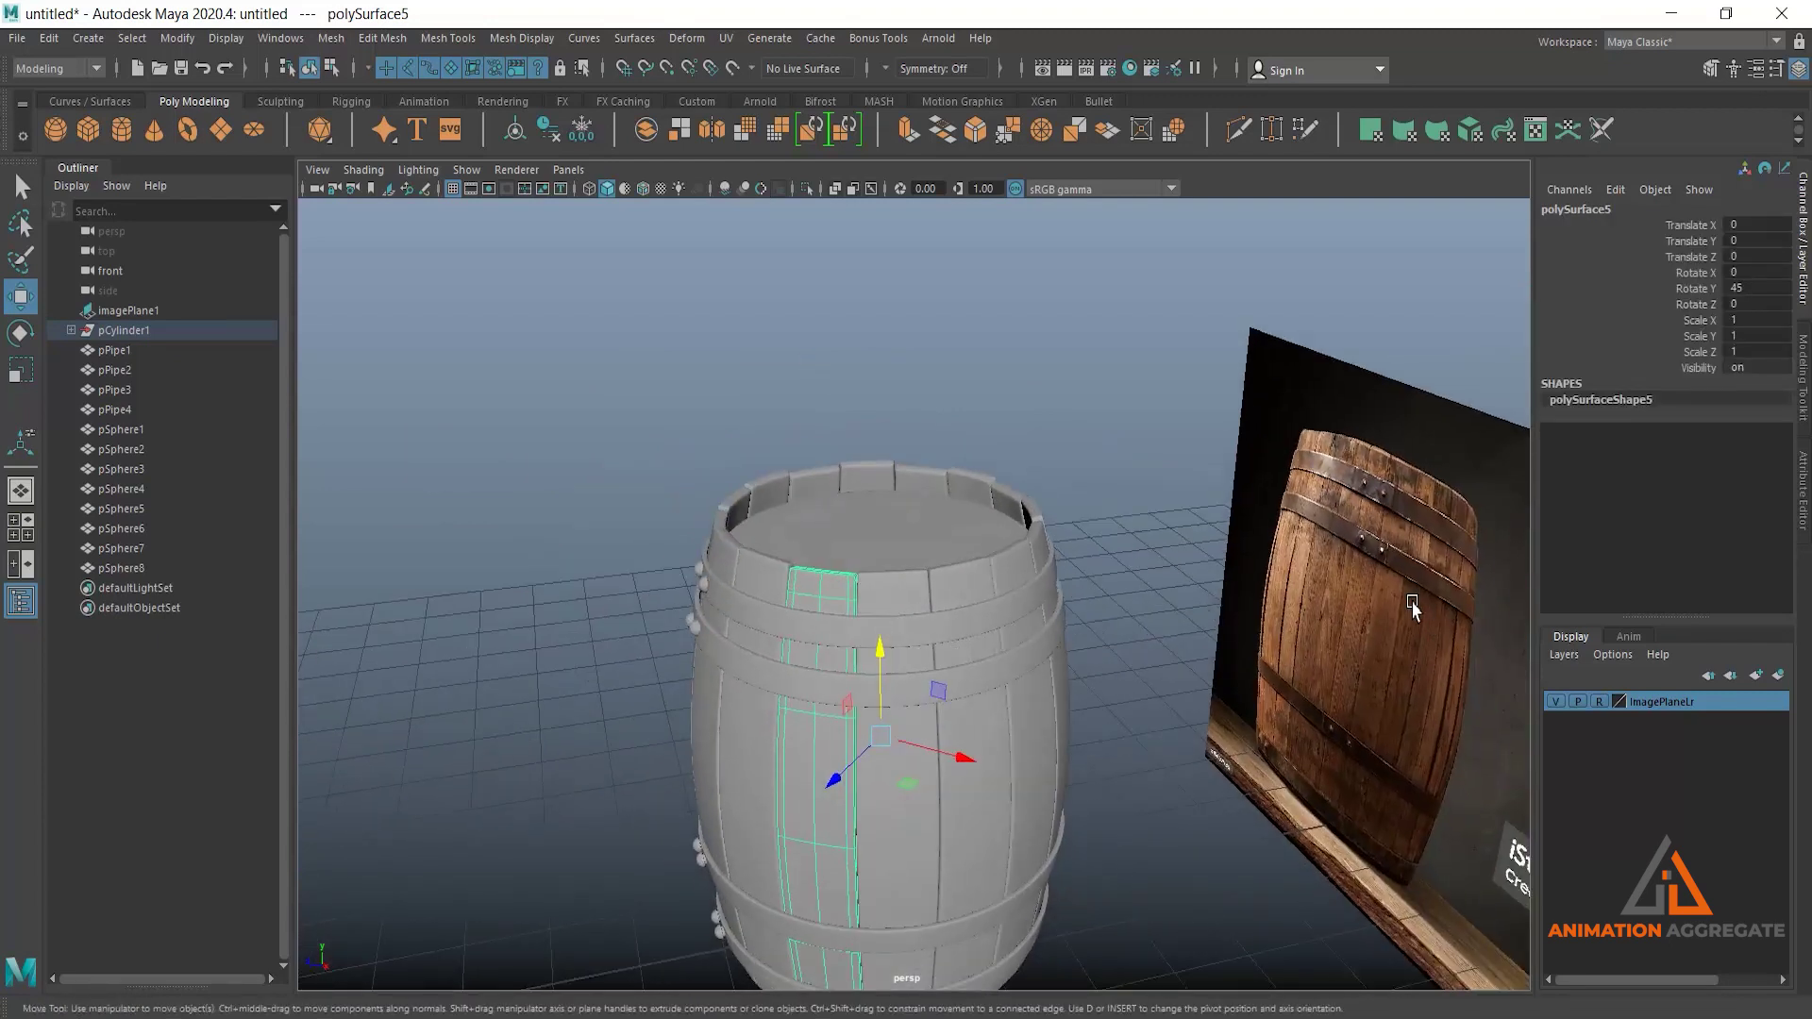
left_click_drag(1365, 676, 1289, 678, "alt")
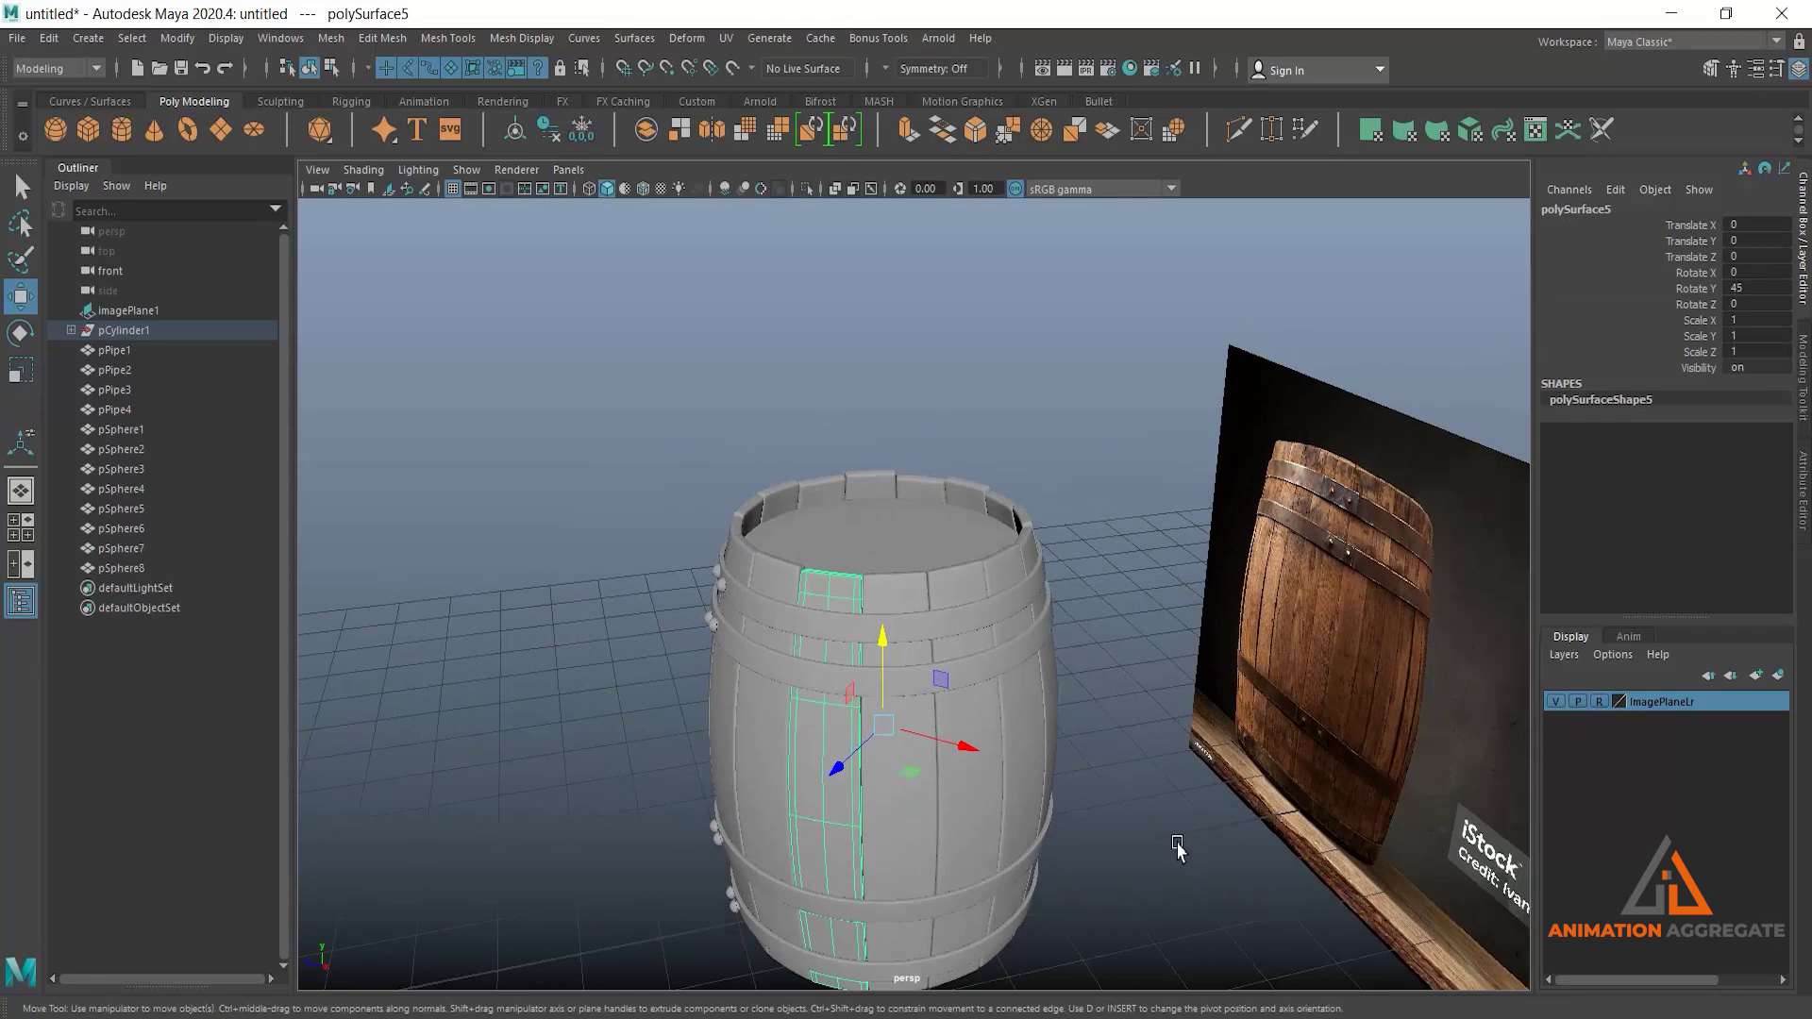
Shift the bottom-end vertices of polySurface5 slightly in height.
right_click_drag(1177, 847, 1035, 768, "alt")
left_click_drag(1036, 769, 922, 727, "alt")
left_click(647, 581)
left_click_drag(648, 580, 849, 708, "alt")
right_click_drag(849, 708, 978, 750, "alt")
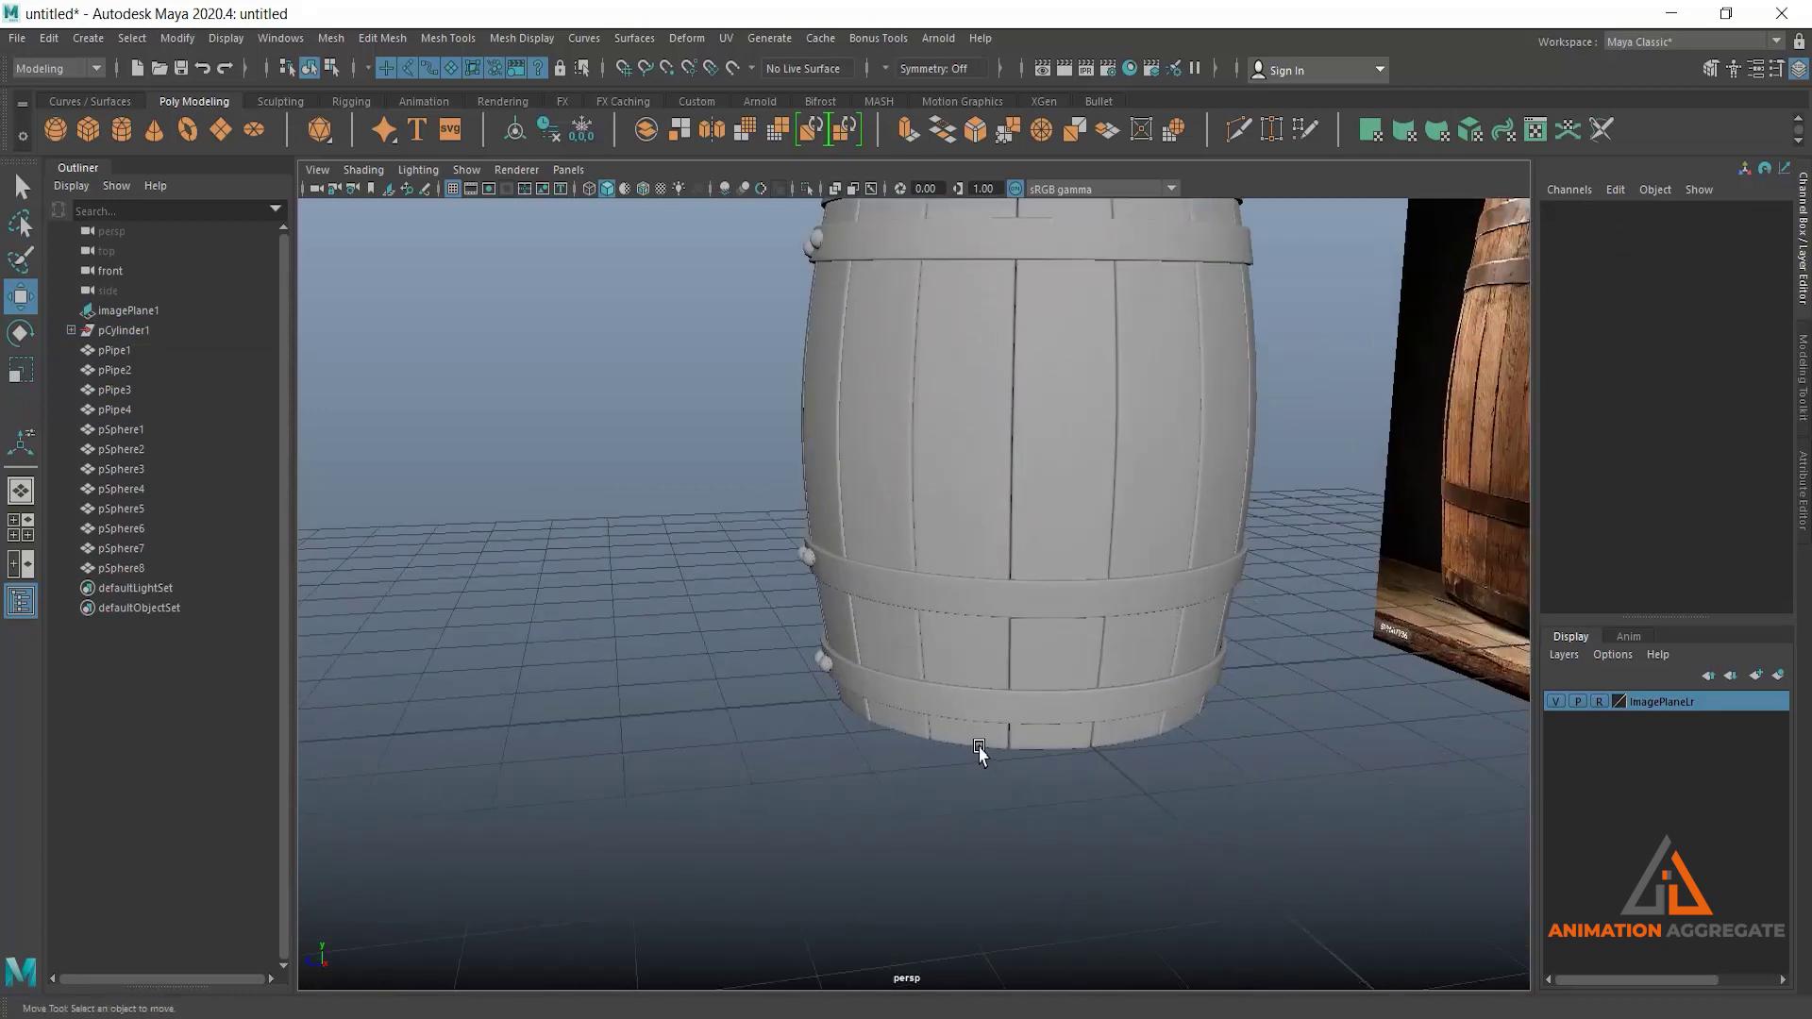
left_click(979, 751)
right_click_drag(971, 505, 878, 501)
key("f")
left_click_drag(928, 682, 1027, 594, "alt")
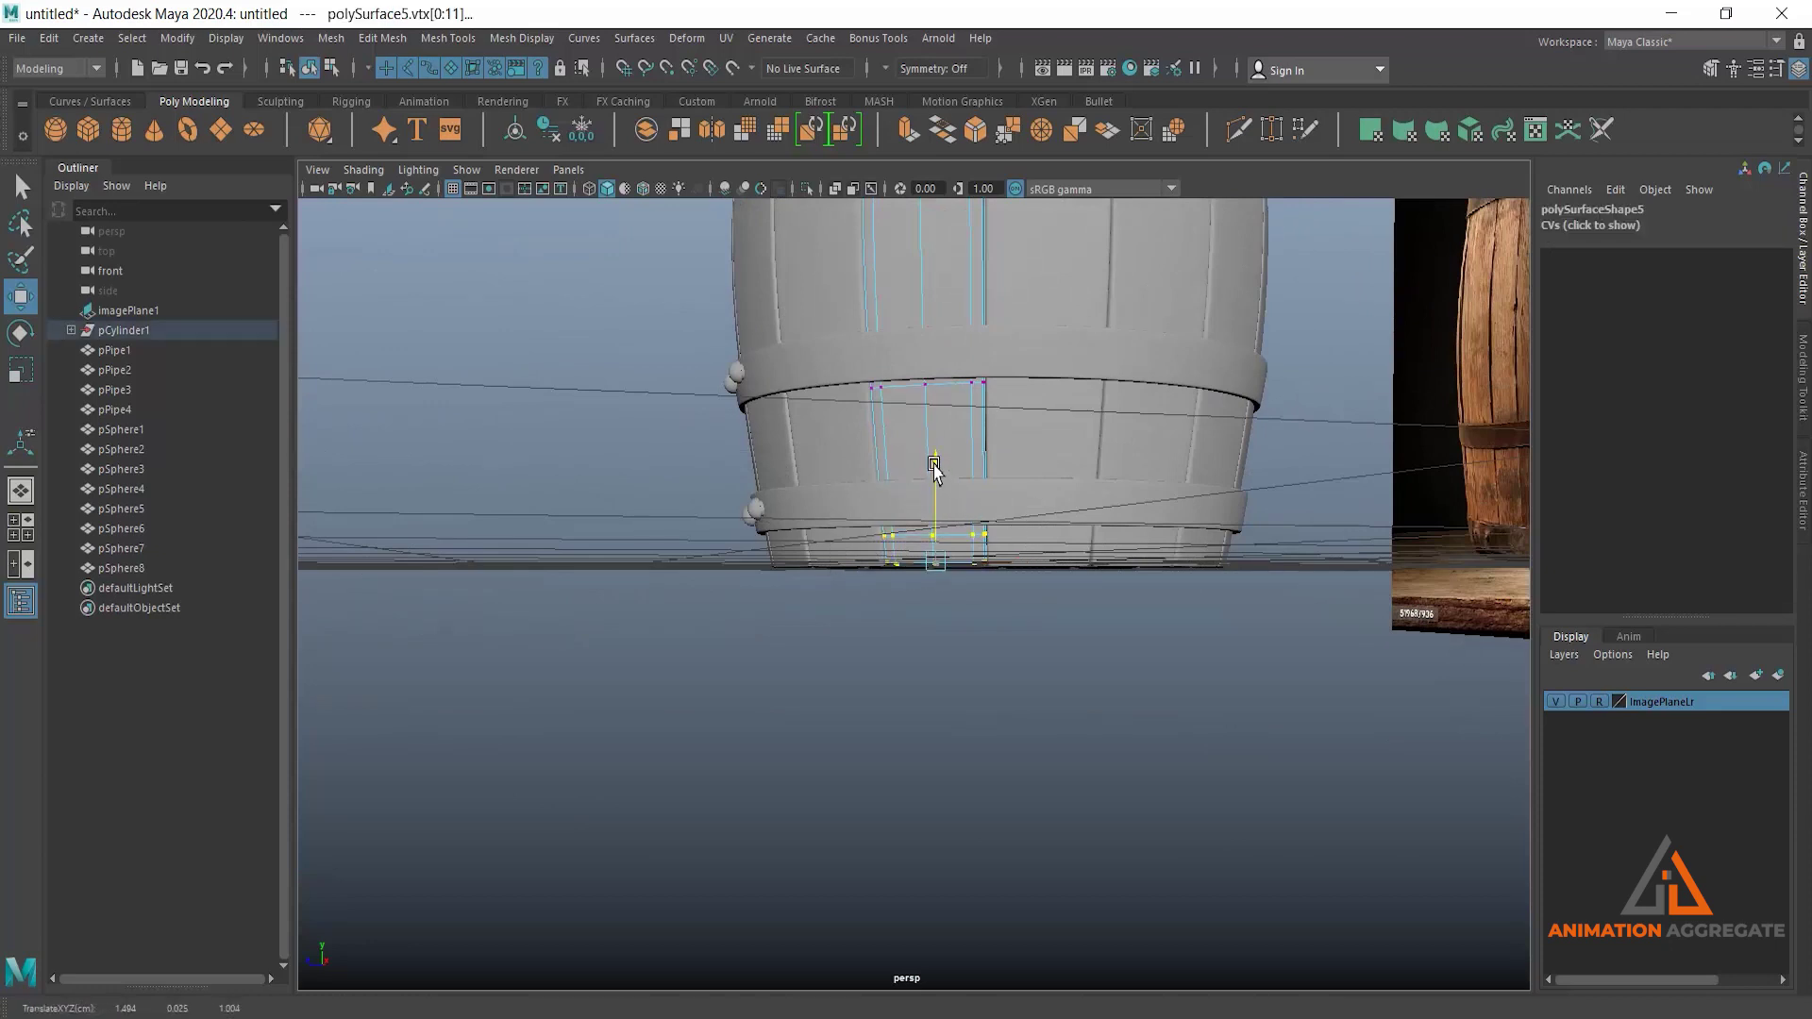
Offset the bottom-end vertices of polySurface6 slightly in height.
left_click(1067, 550)
right_click_drag(1071, 553, 967, 481)
left_click_drag(963, 530, 895, 442)
scroll(934, 443, "up", 3)
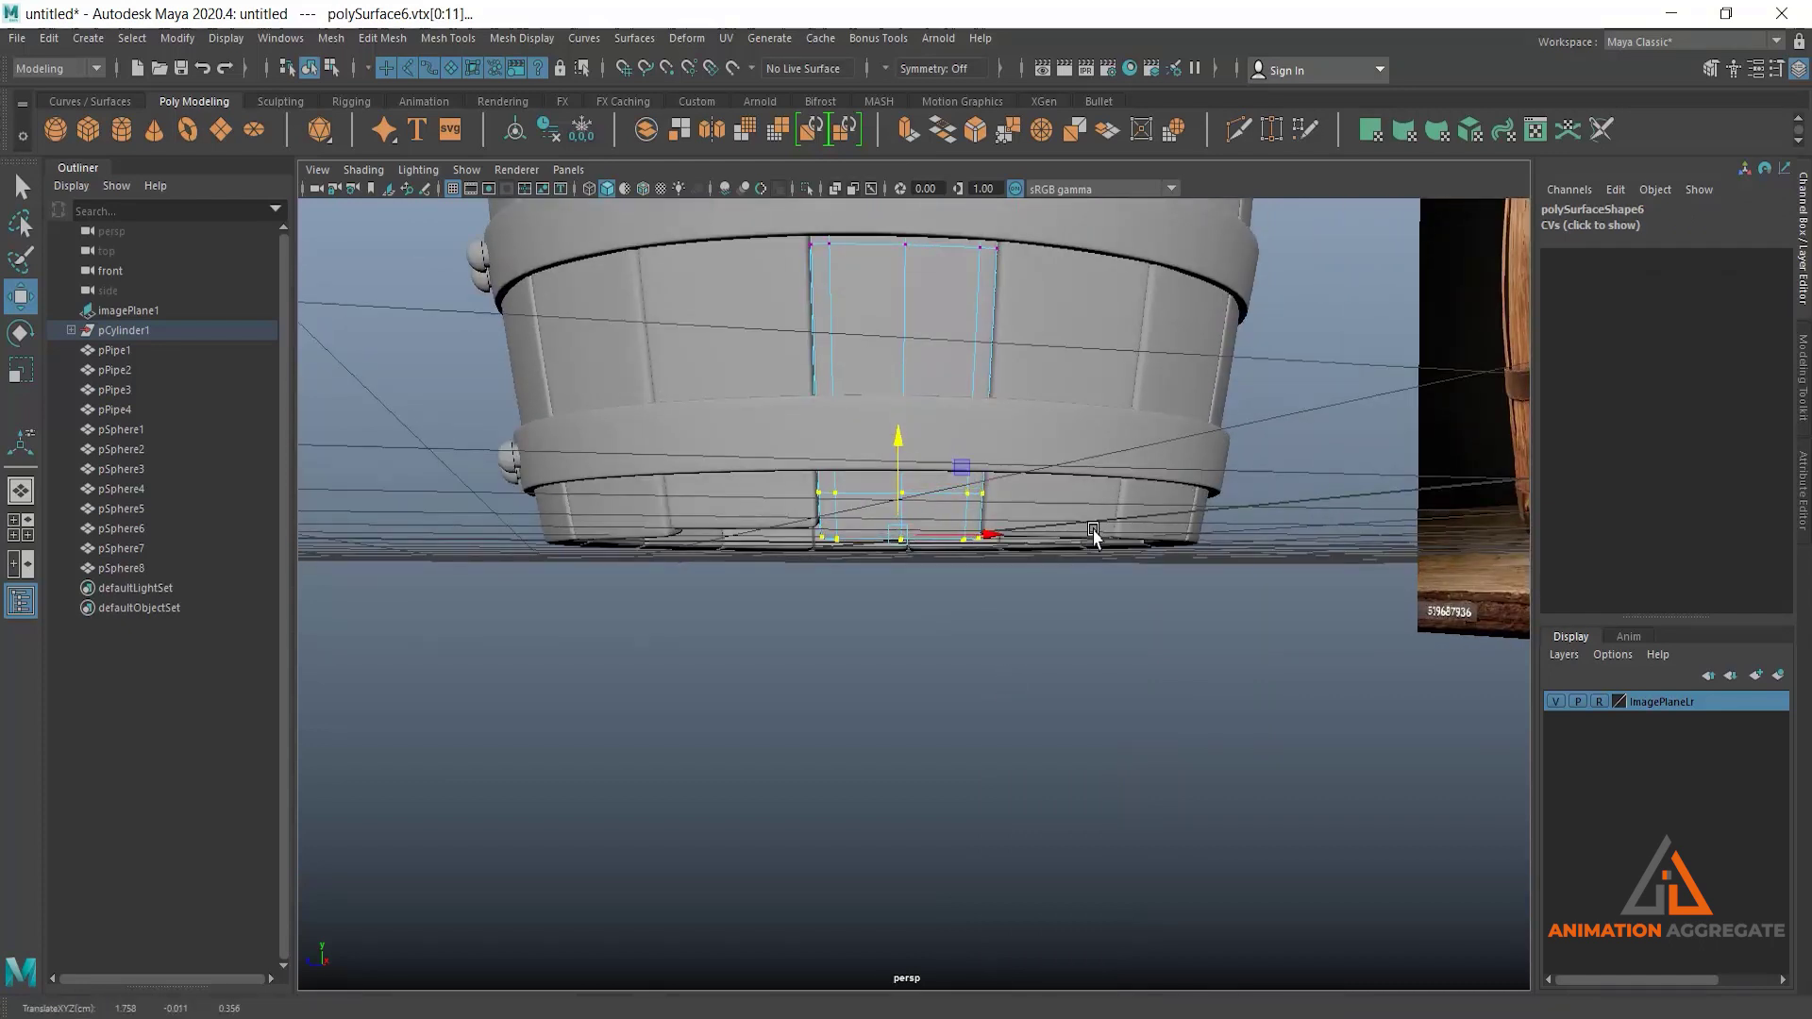
key("F8")
Adjust the height of the bottom-end vertices on polySurface9 and on the plank just before it.
right_click(1090, 515)
mouse_move(1177, 546)
left_mouse_down("alt")
mouse_move(1333, 536)
mouse_move(1202, 530)
left_mouse_up("alt")
left_click(1294, 527)
right_click_drag(1293, 527, 1108, 466)
left_click_drag(1114, 426, 1395, 626)
left_click_drag(1244, 469, 1244, 474)
left_click(1404, 546)
right_click_drag(1403, 546, 1287, 525)
left_click_drag(1497, 636, 1326, 495)
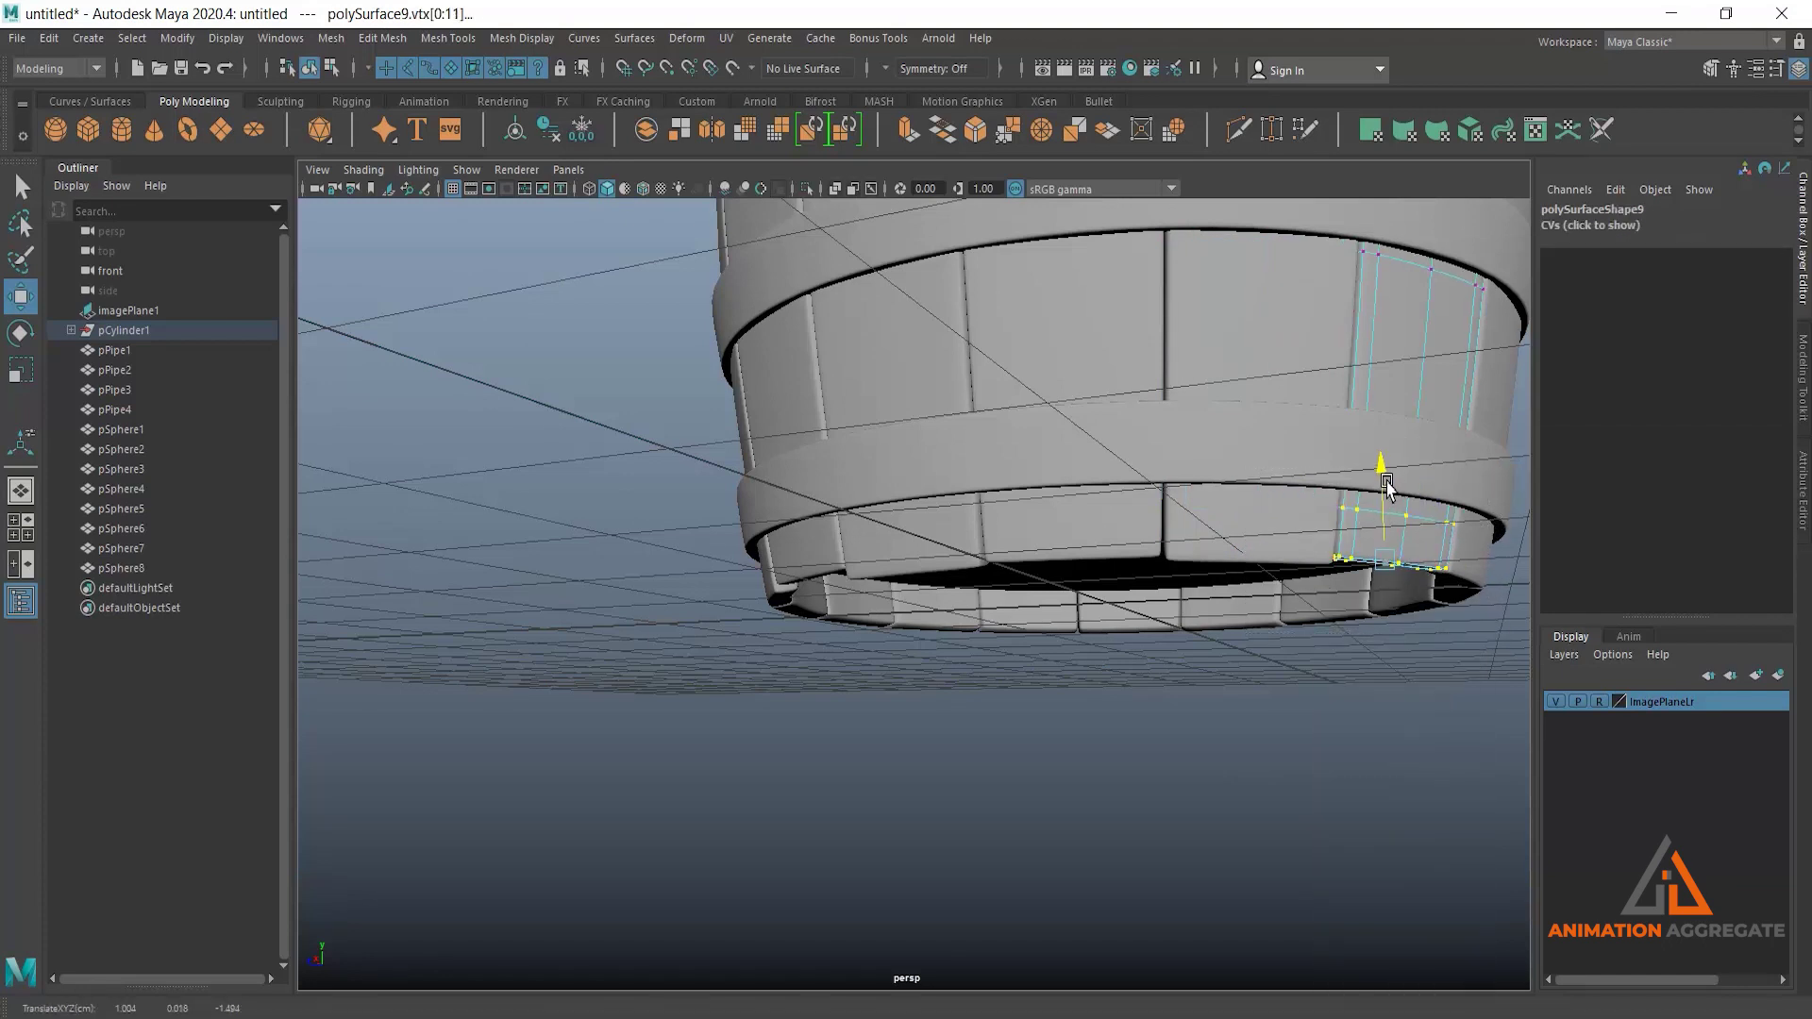
middle_click_drag(1043, 535, 992, 578, "alt")
key("F8")
Shift the bottom-end vertices of polySurface1 and polySurface18 slightly in height beside the lower rivets.
left_click_drag(911, 547, 1014, 586, "alt")
left_click(930, 566)
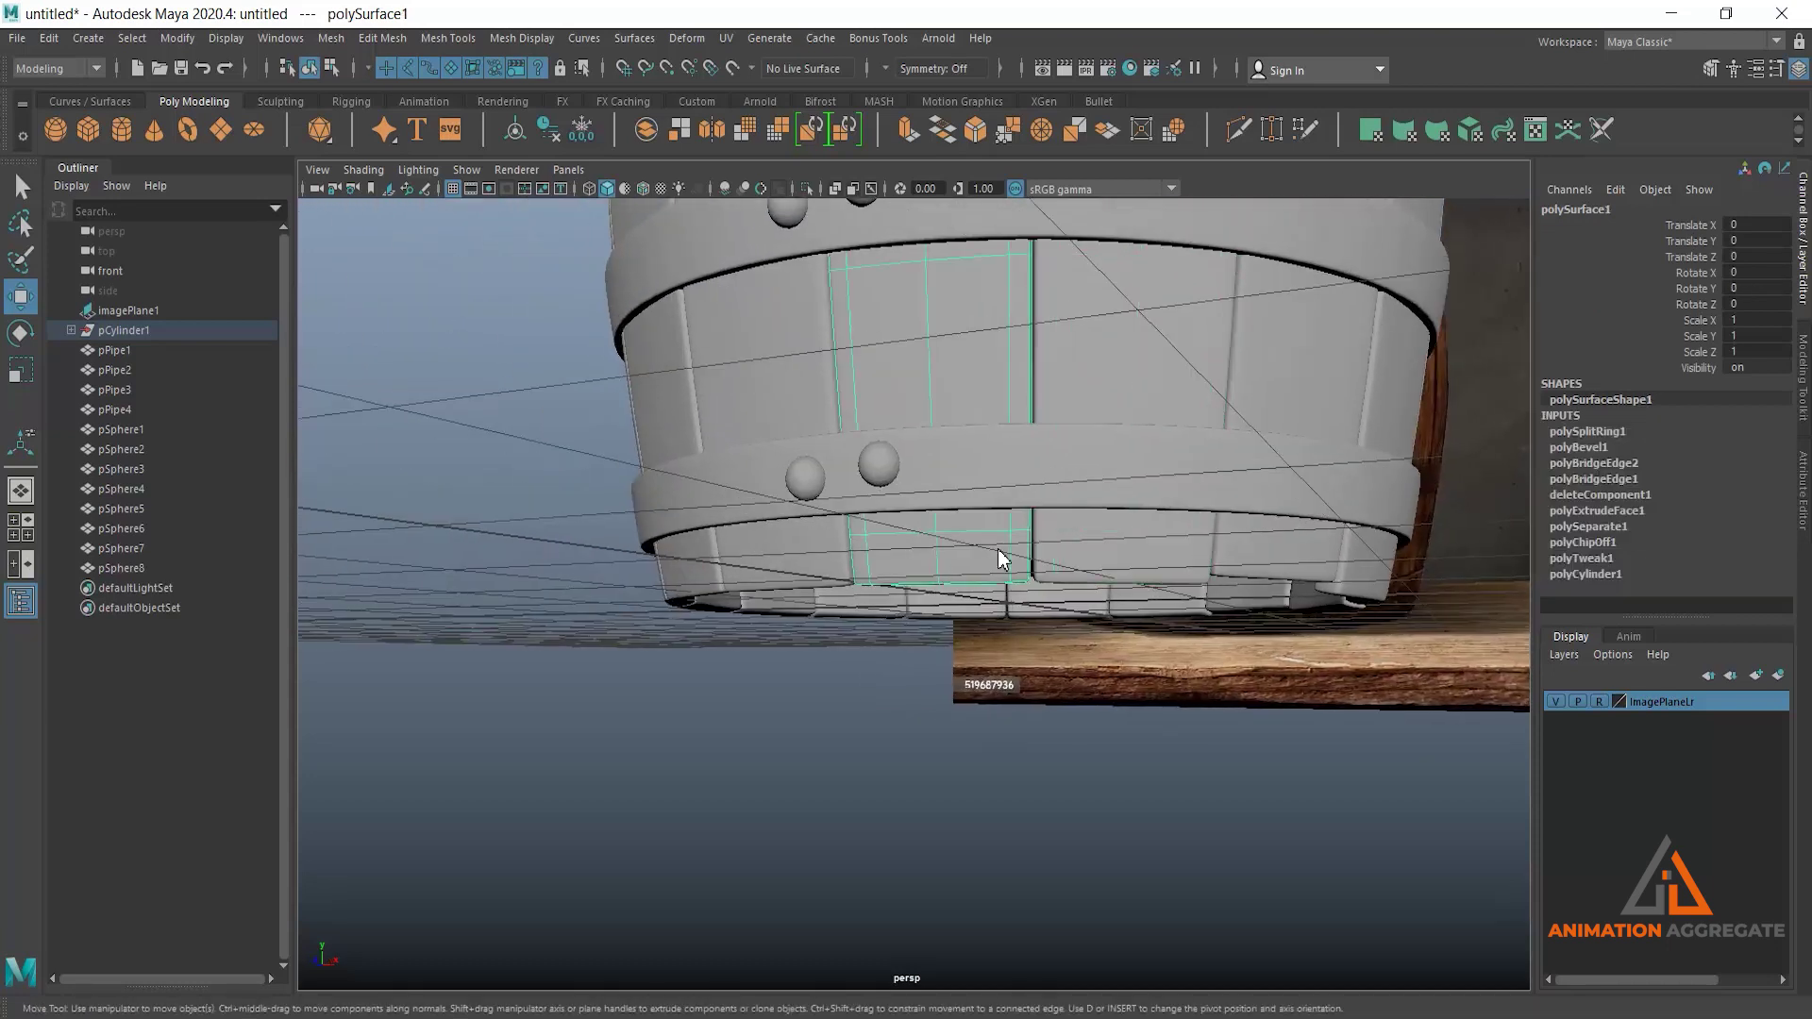
key("F8")
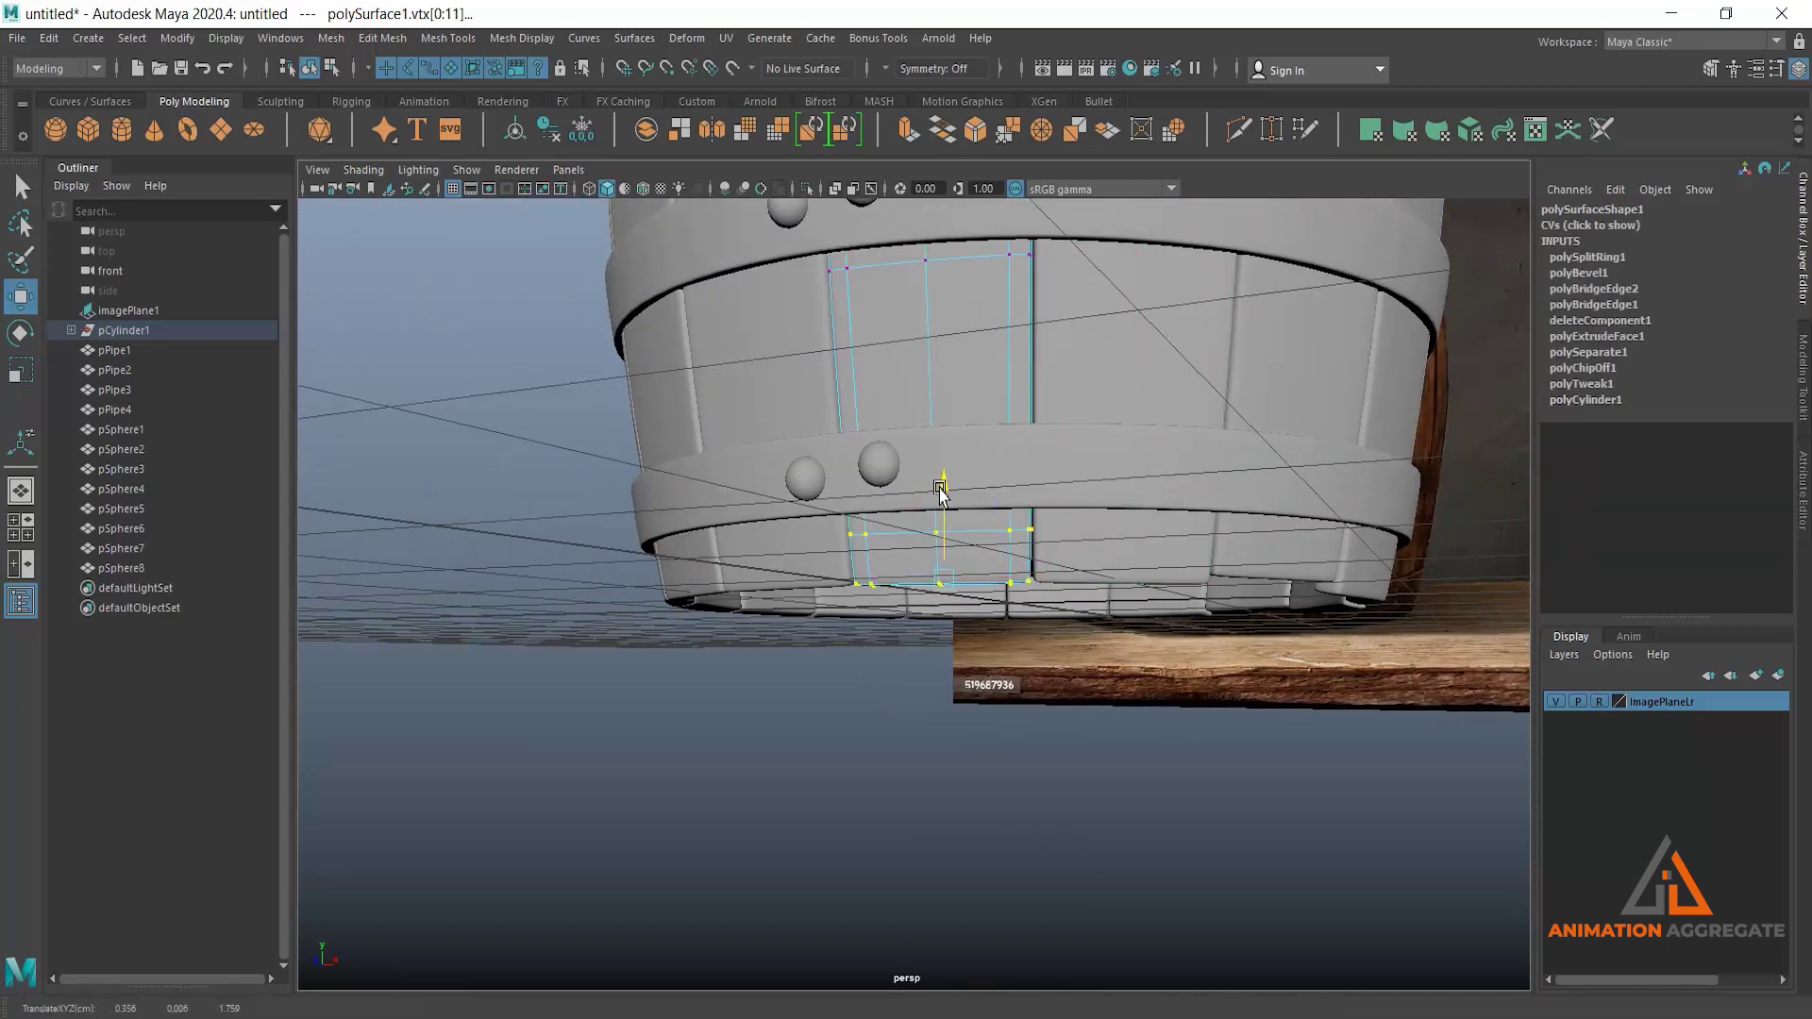
left_click_drag(748, 538, 940, 600, "alt")
key("F8")
left_click(876, 545)
right_click_drag(906, 509, 804, 494)
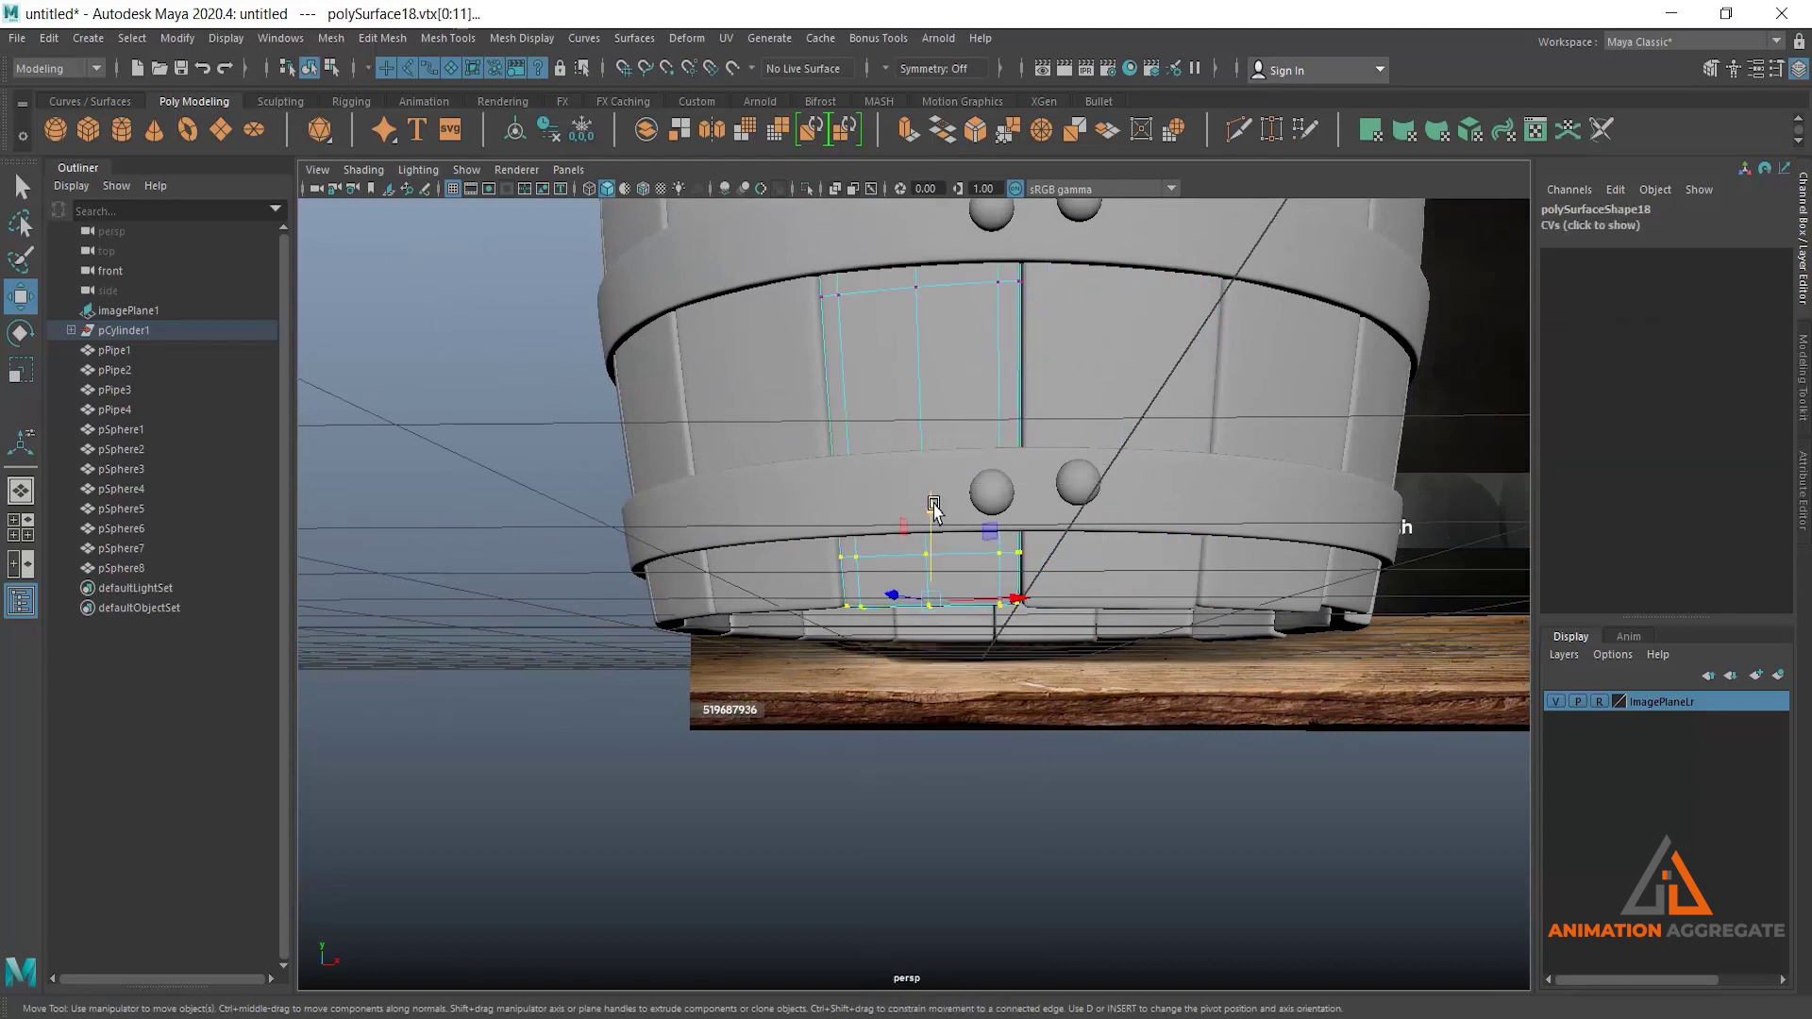
left_click_drag(838, 526, 965, 609, "alt")
key("F8")
Offset the bottom-end vertices of polySurface17 and of the plank beside it slightly in height.
left_click(935, 585)
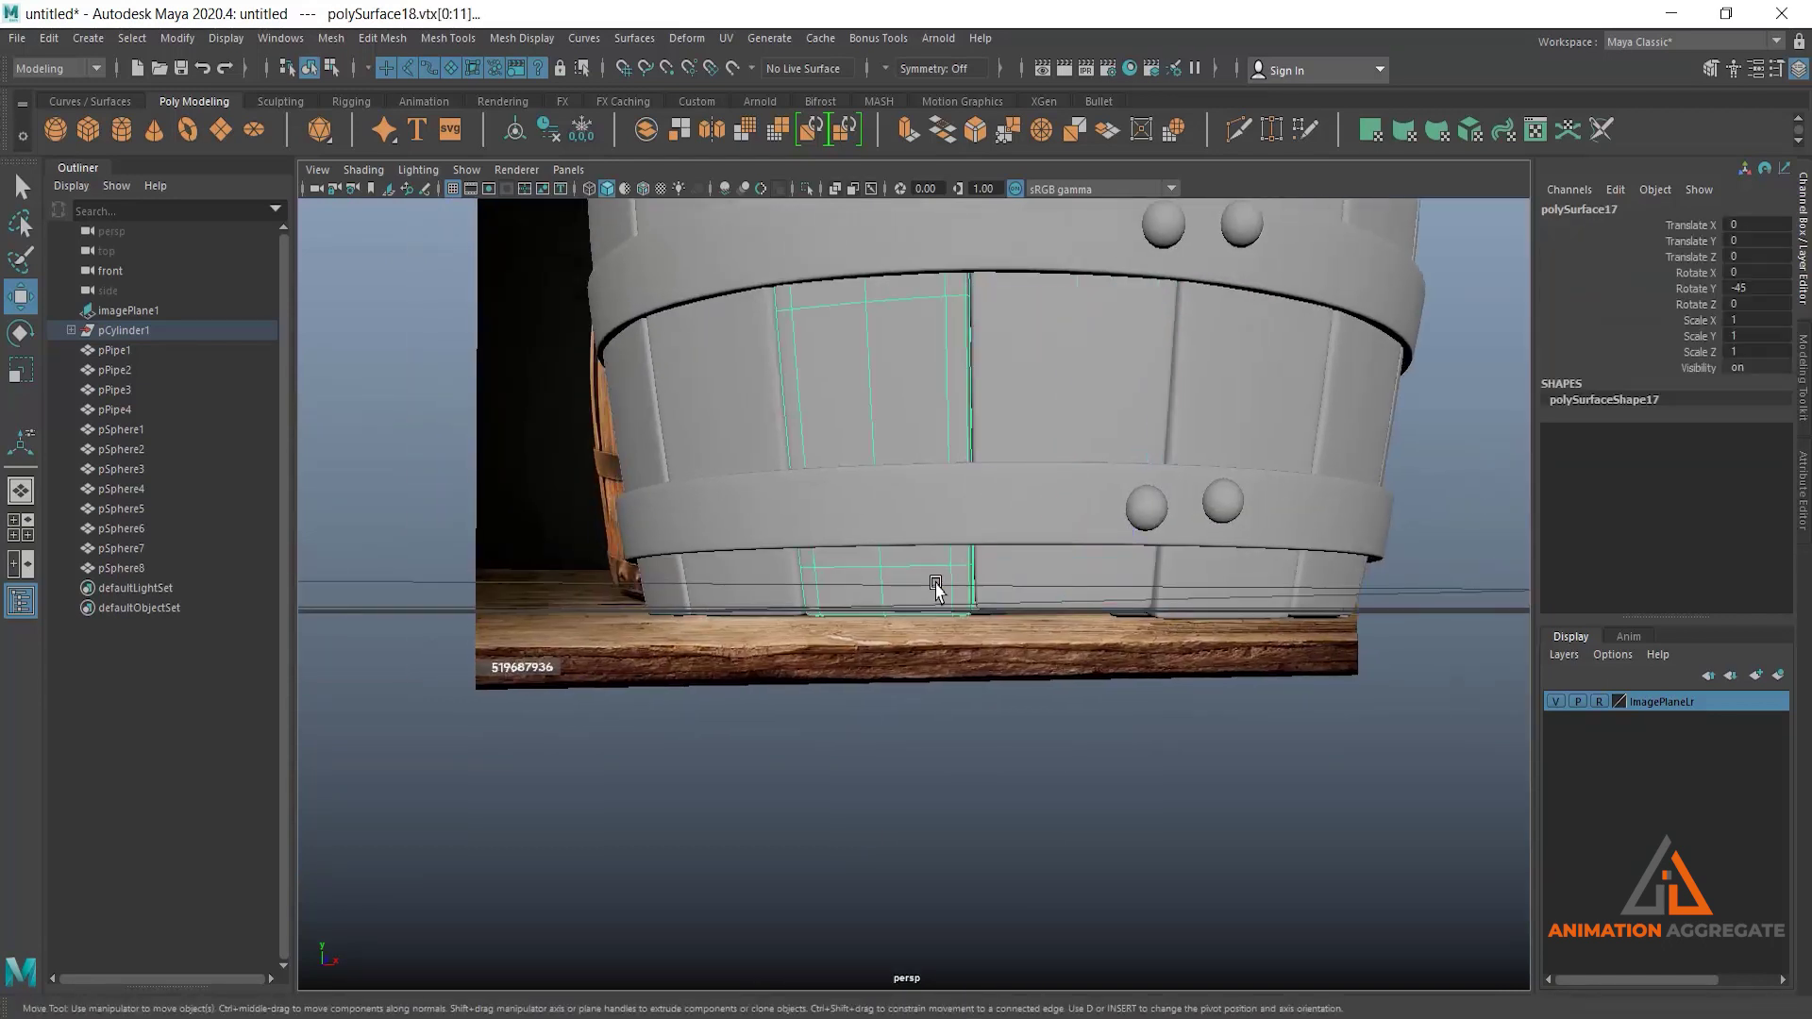
right_click_drag(926, 505, 784, 518)
left_click_drag(708, 498, 1039, 655)
left_click_drag(836, 559, 1171, 658, "alt")
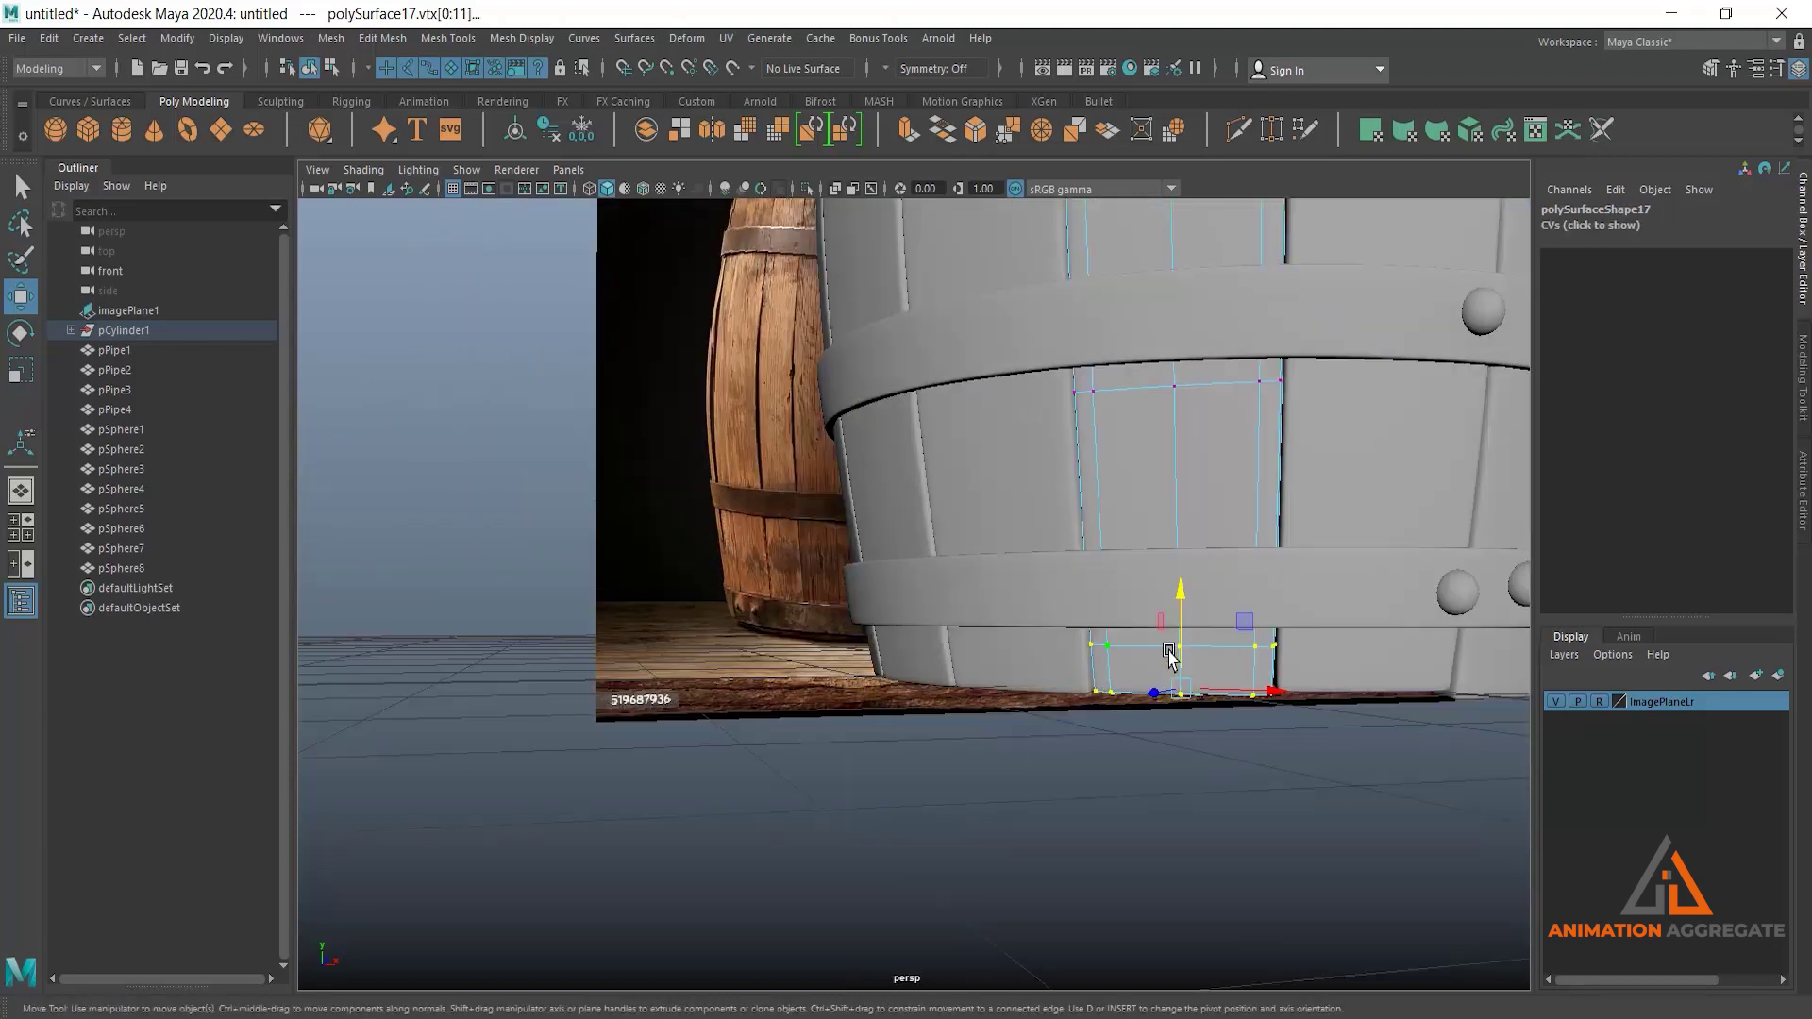
left_click(1010, 679)
right_click_drag(1039, 500, 890, 494)
left_click_drag(862, 604, 1258, 761)
left_click_drag(1026, 599, 1007, 647)
left_click(1185, 797)
Examine the whole barrel from several angles against the reference photo with nothing selected.
left_click(995, 601)
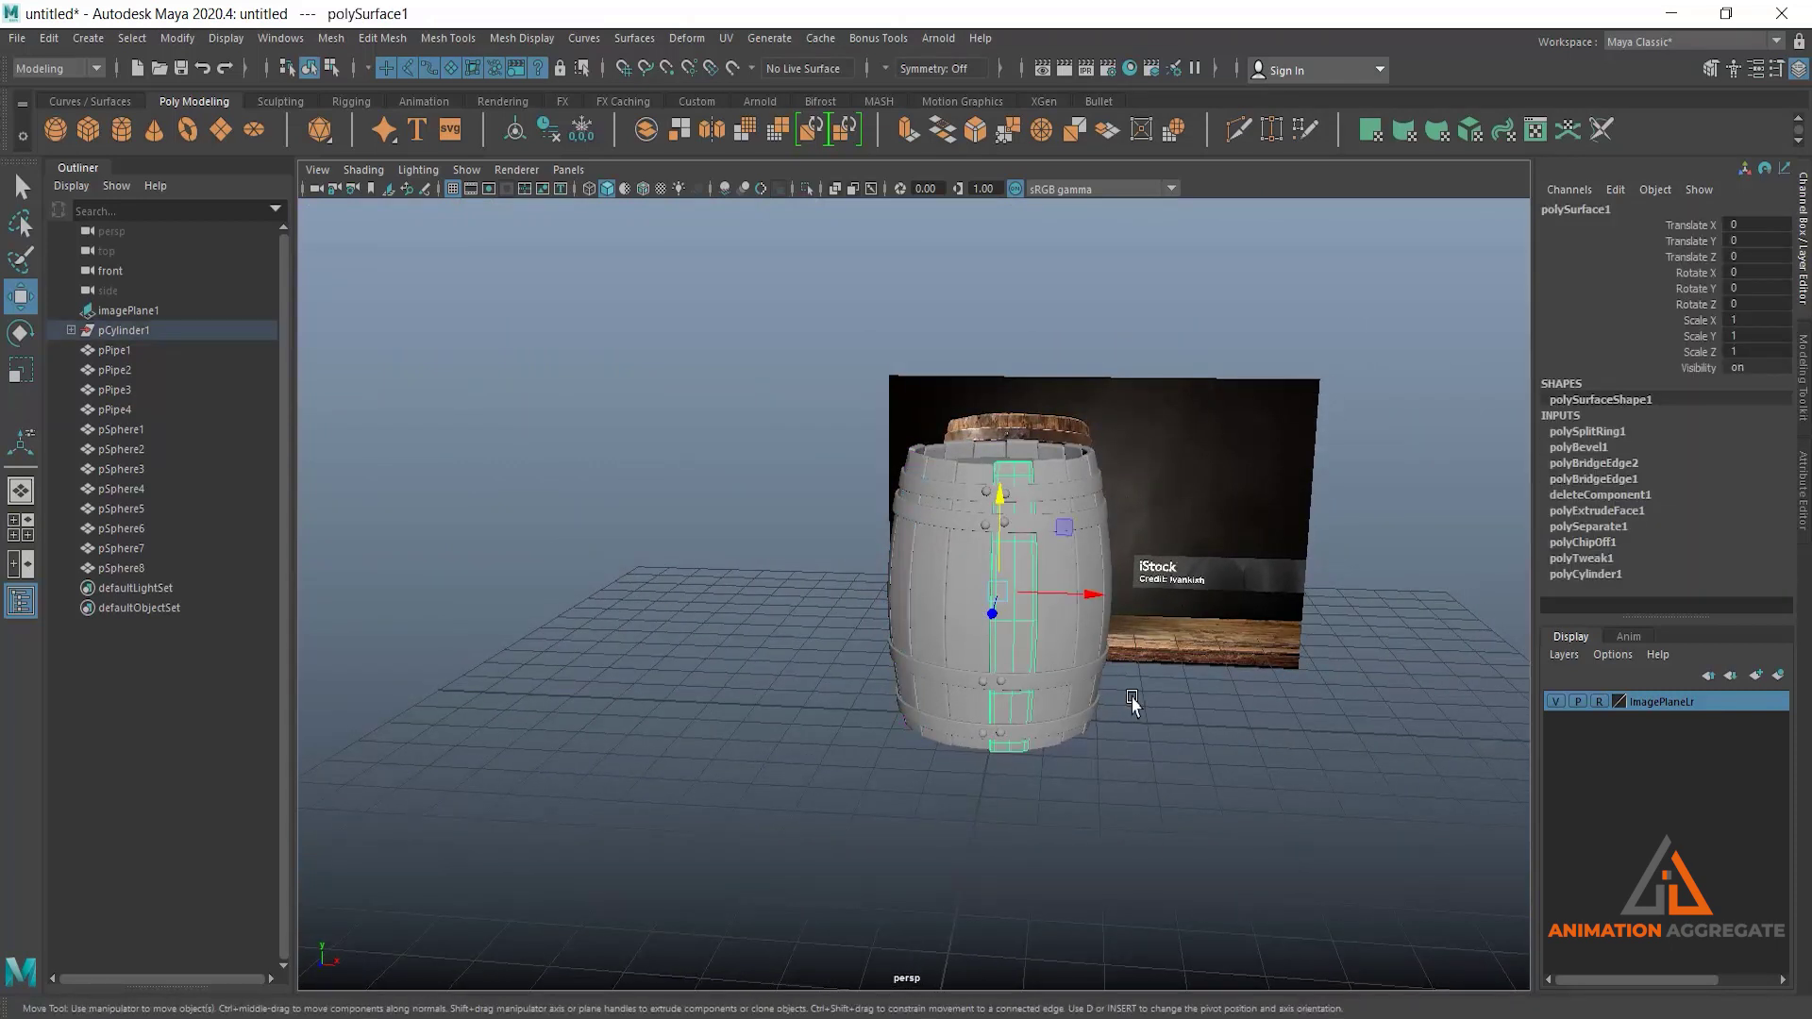
left_click_drag(1133, 707, 1128, 651, "alt")
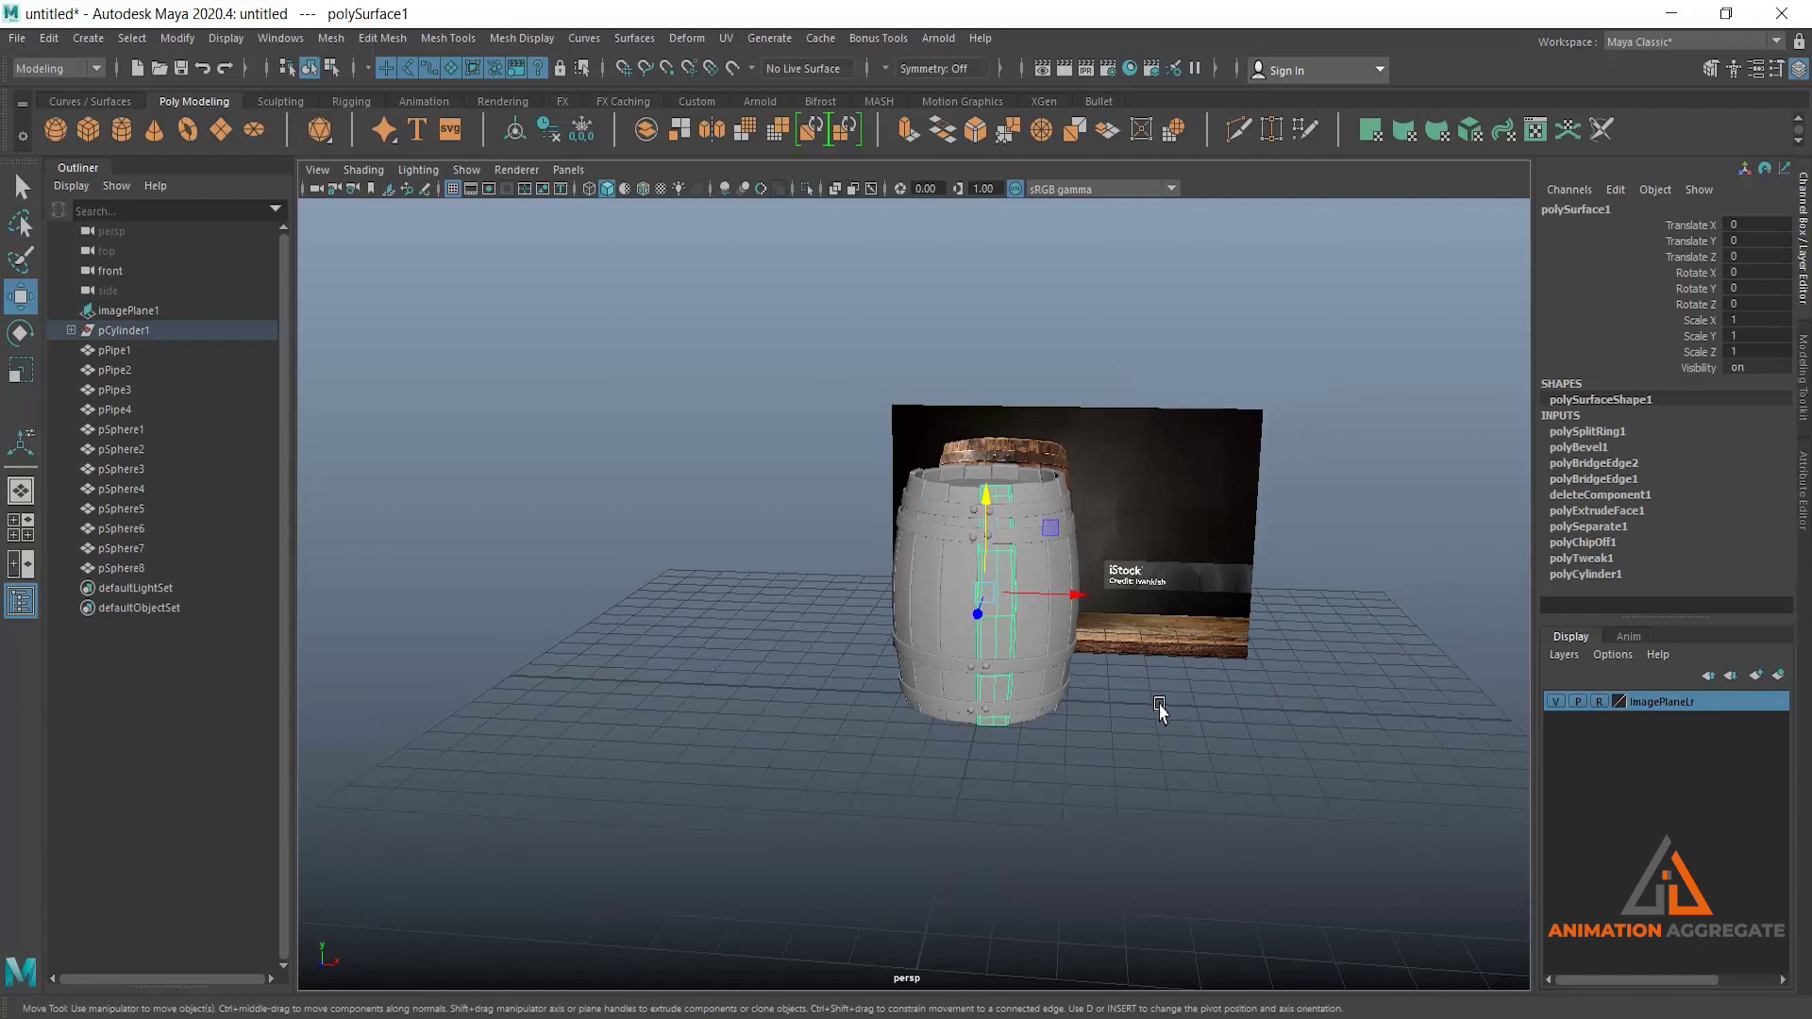
left_click(1153, 736)
left_click_drag(1152, 737, 1060, 569, "alt")
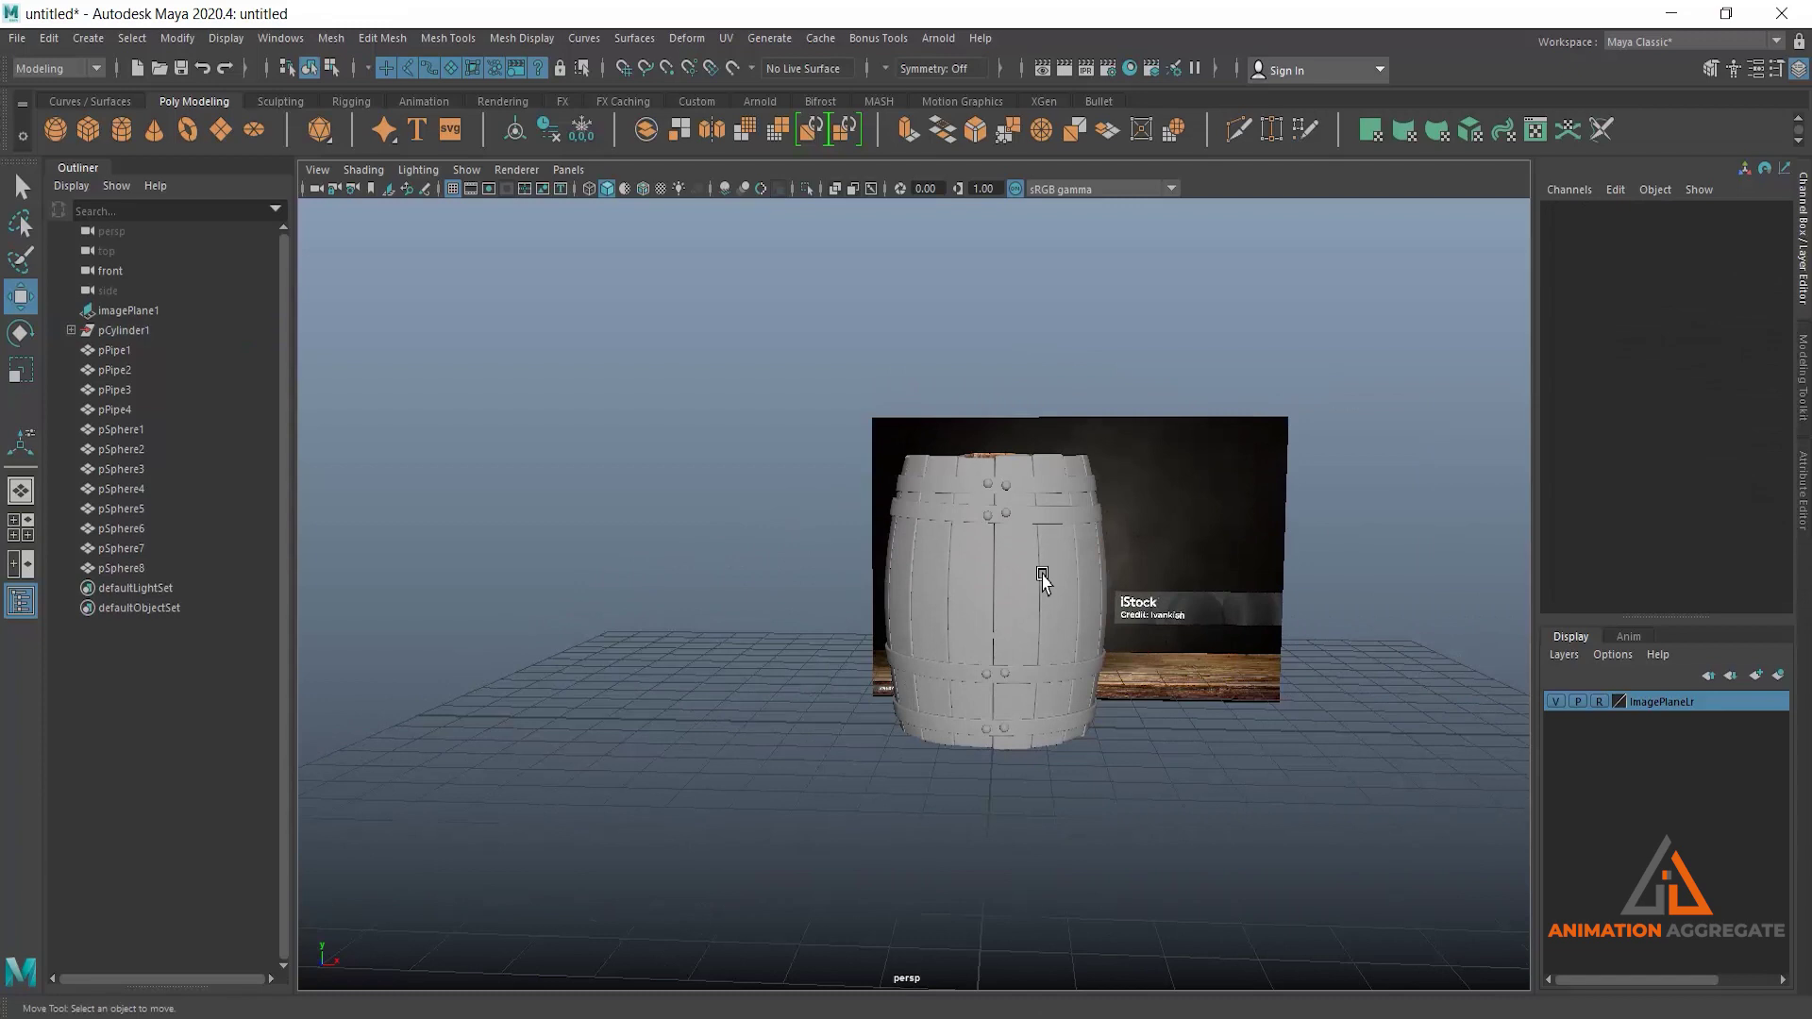
left_click_drag(1123, 658, 1029, 602, "alt")
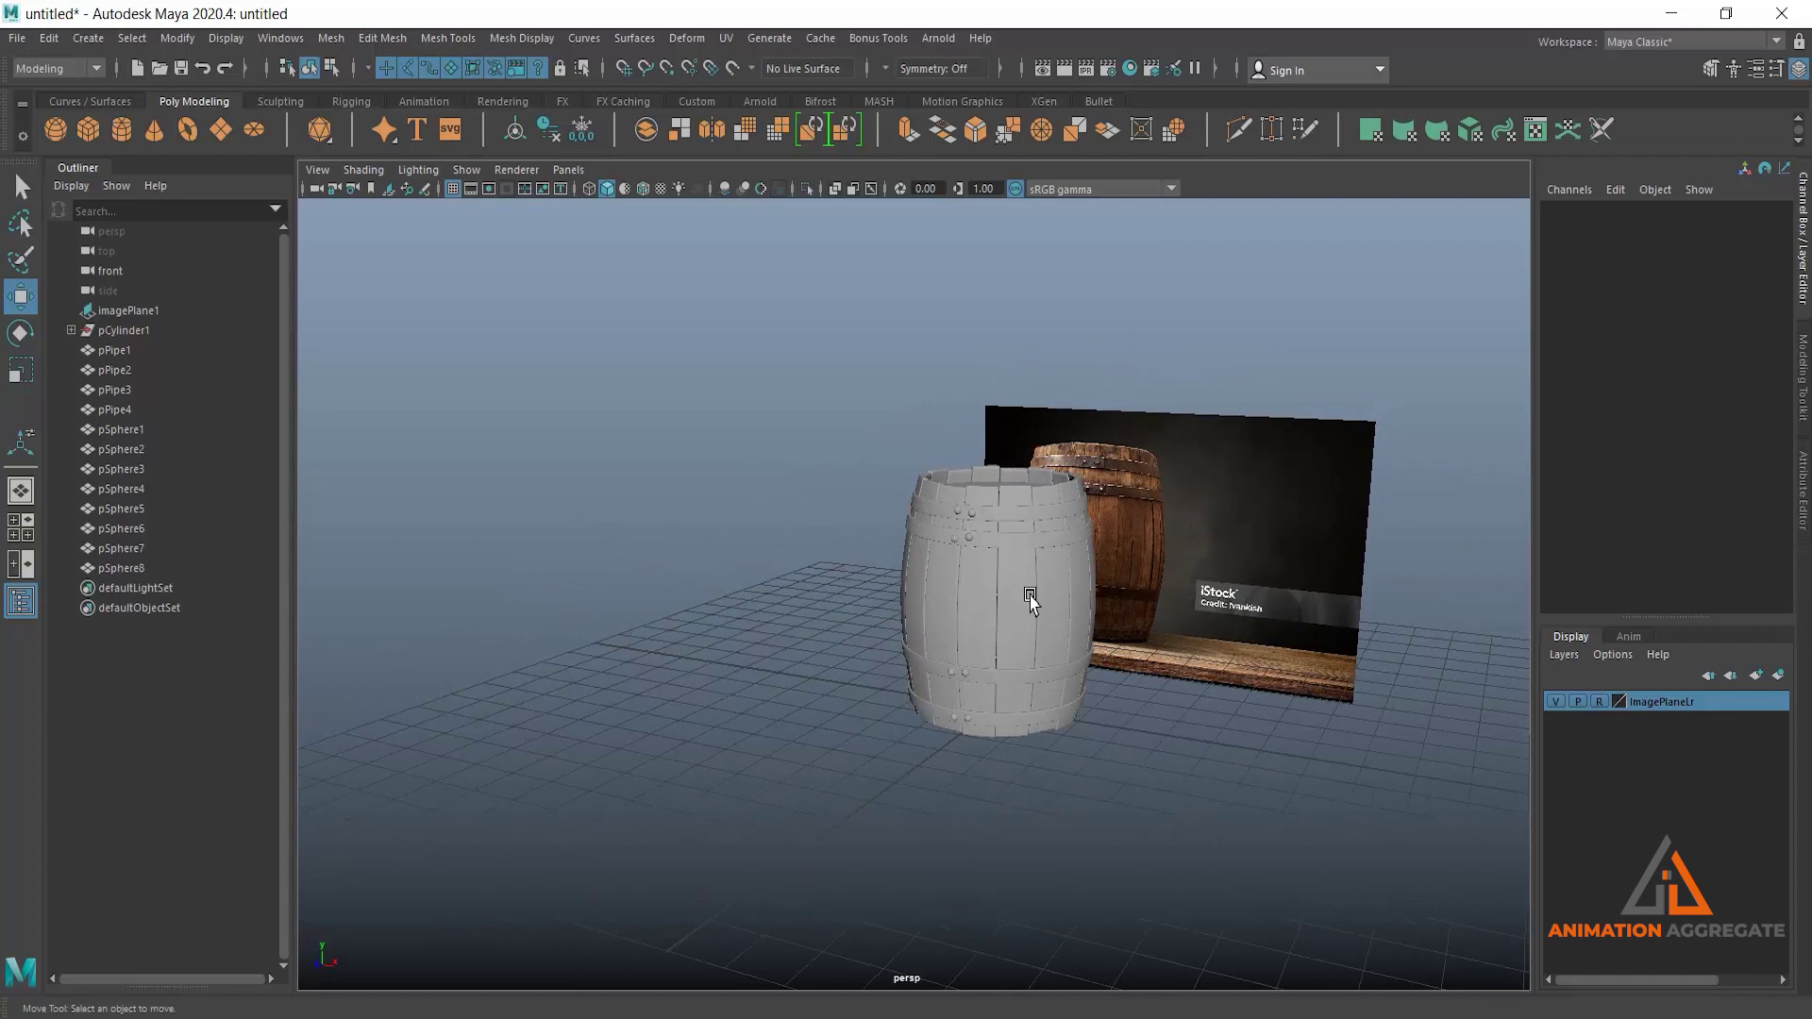
left_click_drag(1029, 601, 961, 673, "alt")
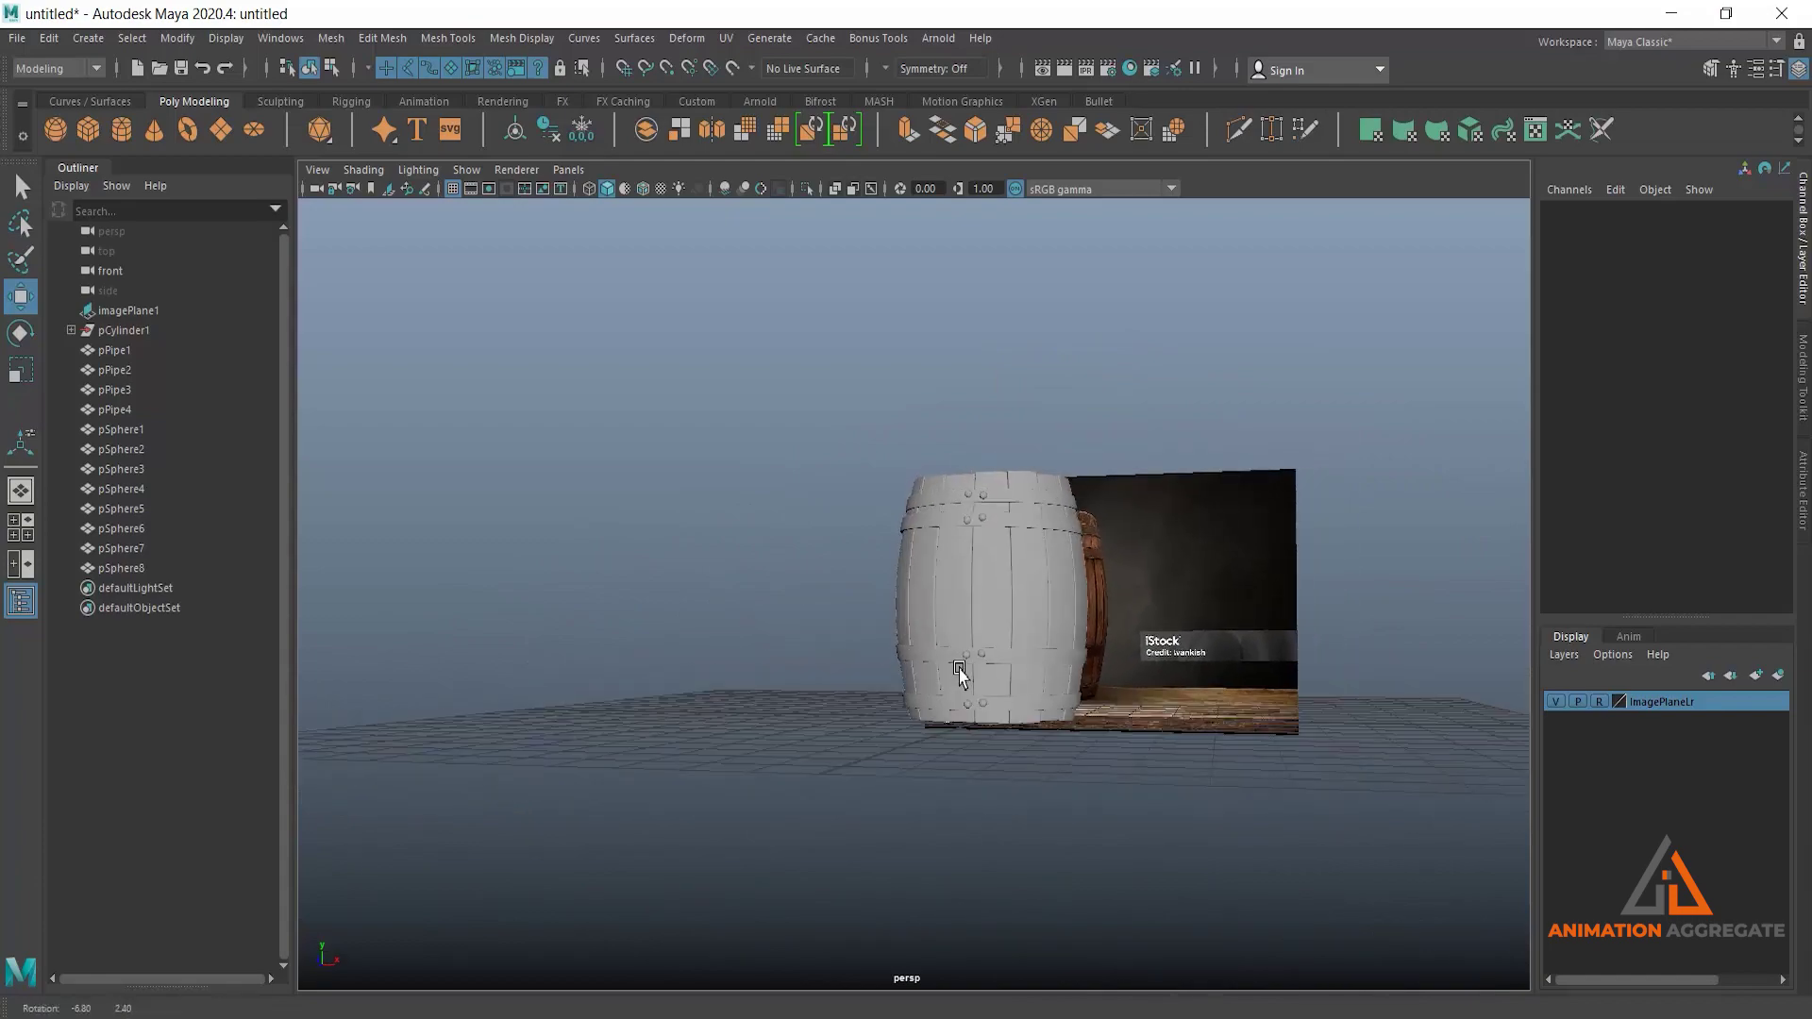